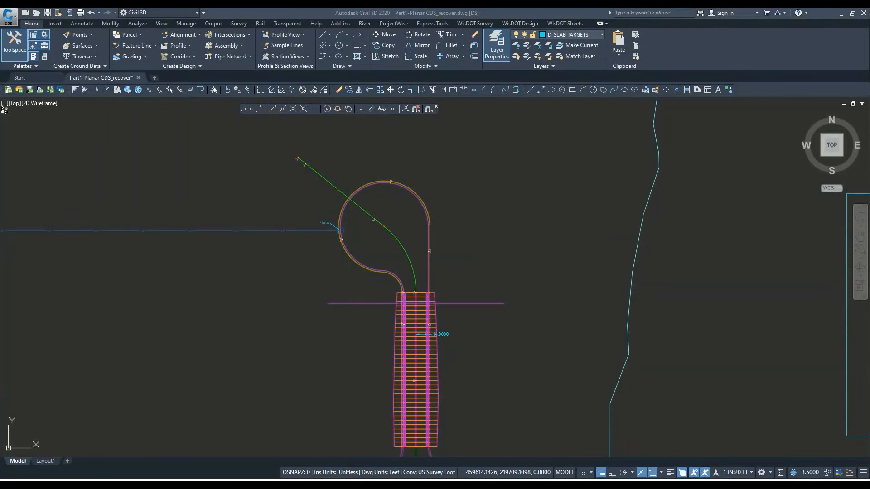
Switch to the DDI Roadway plan in PDF-XChange Editor, examine the marked-up circular turnaround by the northbound ramp intersection, and return to Civil 3D.
{"action": "left_click_drag", "start_coordinate": [354, 488], "coordinate": [470, 11]}
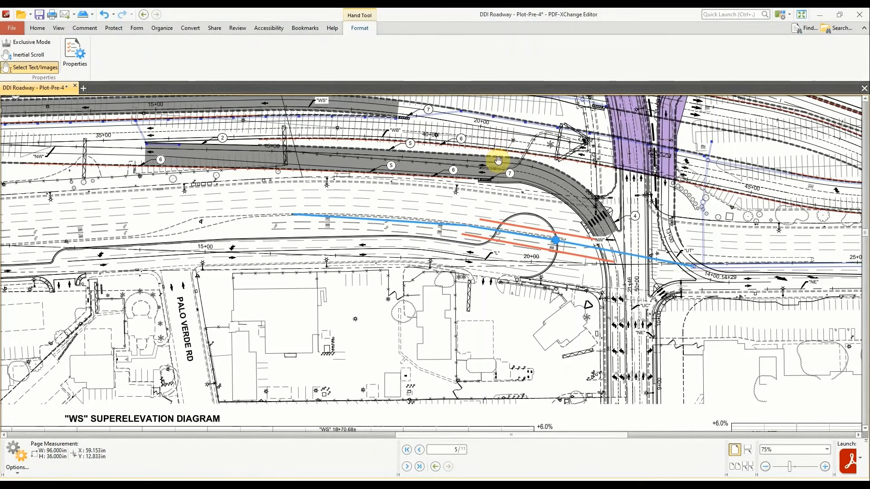
{"action": "scroll", "coordinate": [500, 162], "scroll_direction": "down", "scroll_amount": 5, "text": "ctrl"}
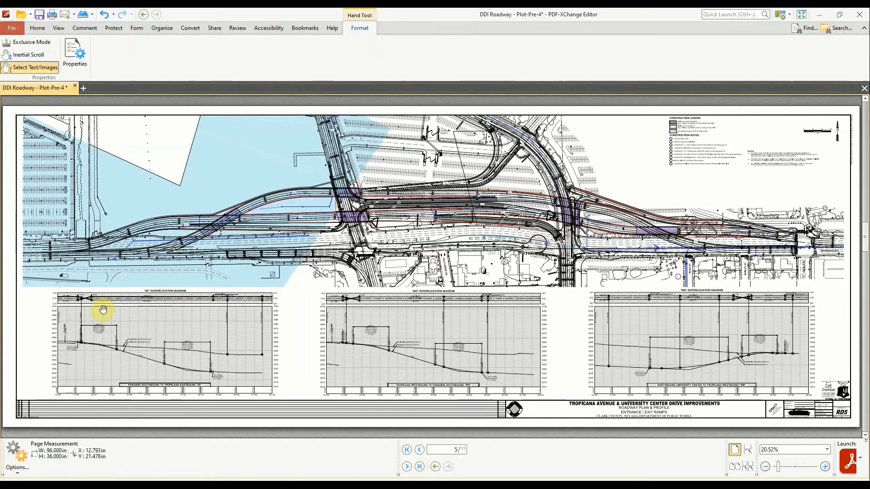
{"action": "scroll", "coordinate": [242, 258], "scroll_direction": "up", "scroll_amount": 2, "text": "ctrl"}
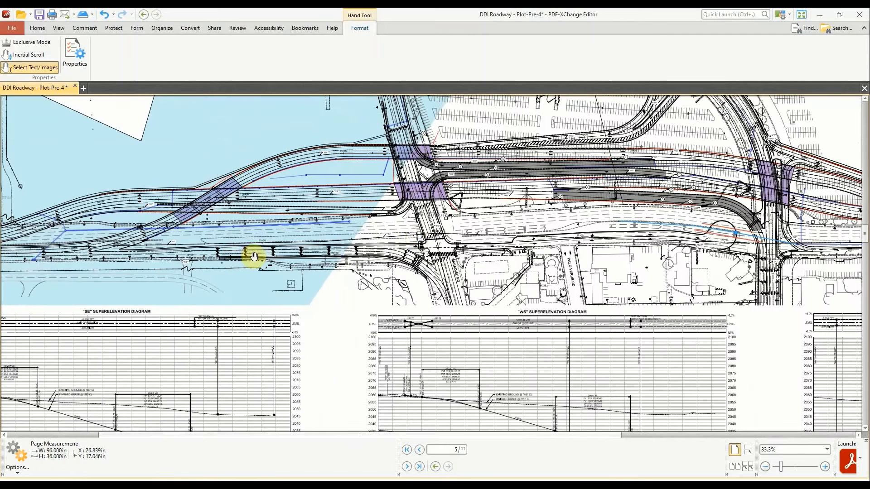
{"action": "left_click_drag", "start_coordinate": [418, 237], "coordinate": [351, 267]}
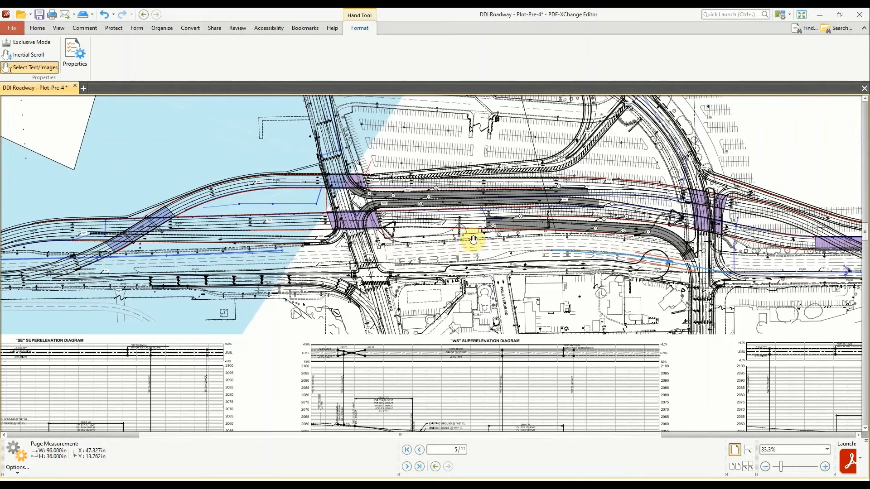
{"action": "left_click_drag", "start_coordinate": [487, 246], "coordinate": [327, 249]}
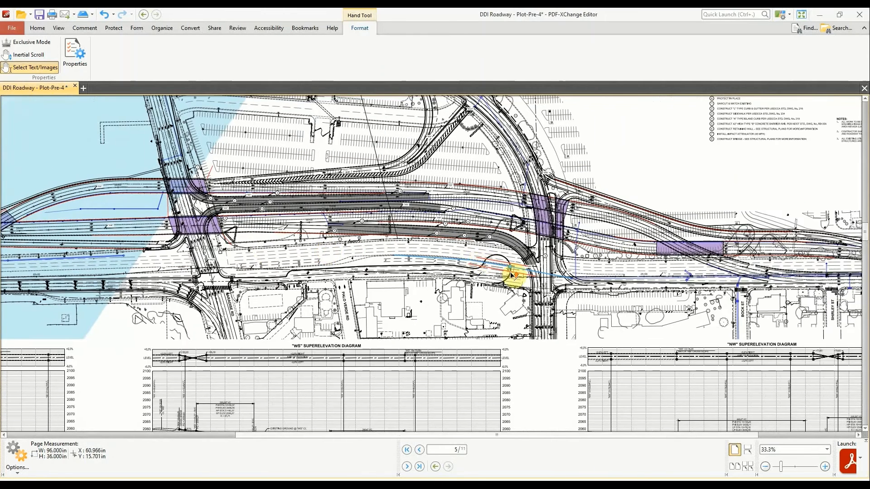
{"action": "scroll", "coordinate": [511, 275], "scroll_direction": "up", "scroll_amount": 2, "text": "ctrl"}
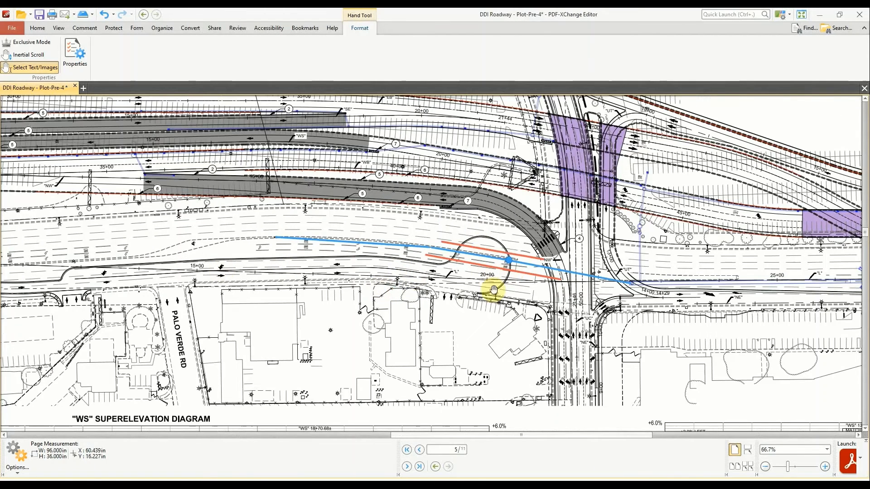
{"action": "mouse_move", "coordinate": [494, 289]}
{"action": "left_mouse_down"}
{"action": "mouse_move", "coordinate": [419, 300]}
{"action": "mouse_move", "coordinate": [436, 287]}
{"action": "left_mouse_up"}
{"action": "scroll", "coordinate": [431, 273], "scroll_direction": "up", "scroll_amount": 1, "text": "ctrl"}
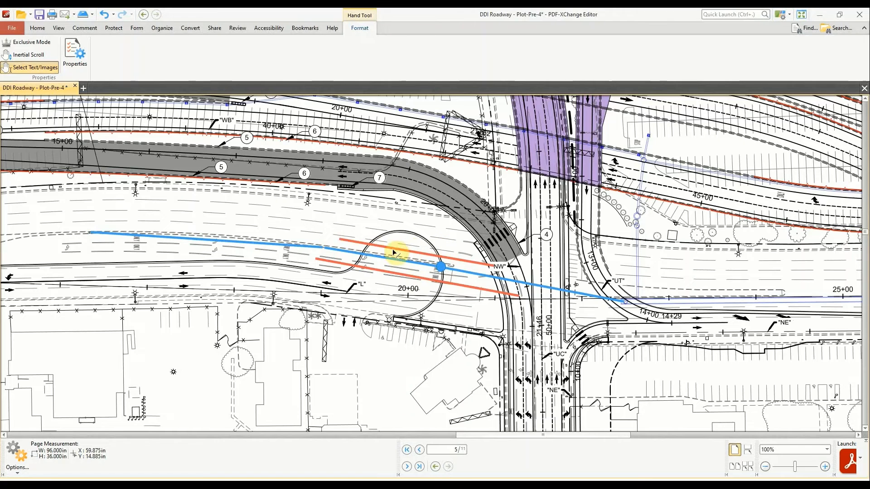
{"action": "left_click_drag", "start_coordinate": [526, 260], "coordinate": [437, 267]}
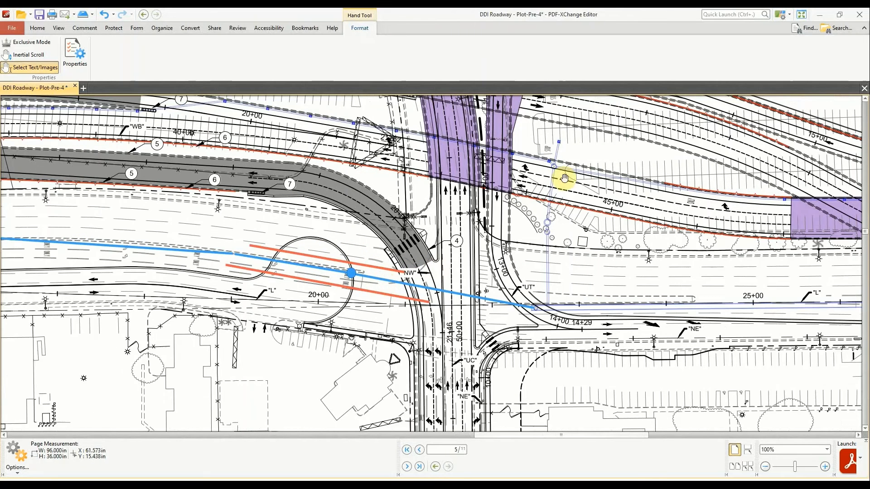
{"action": "left_click", "coordinate": [819, 16]}
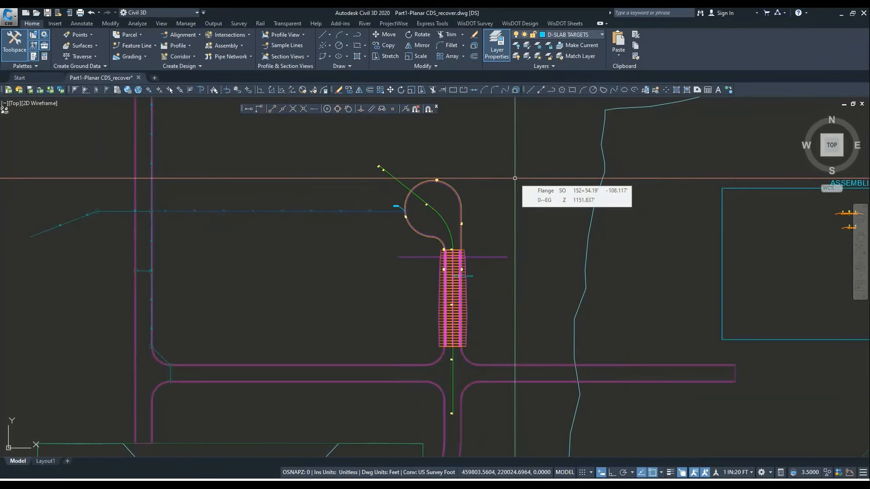
Examine the cul-de-sac alignments and approach-road corridor in plan, together with the two road assemblies.
{"action": "middle_click_drag", "start_coordinate": [515, 178], "coordinate": [408, 204]}
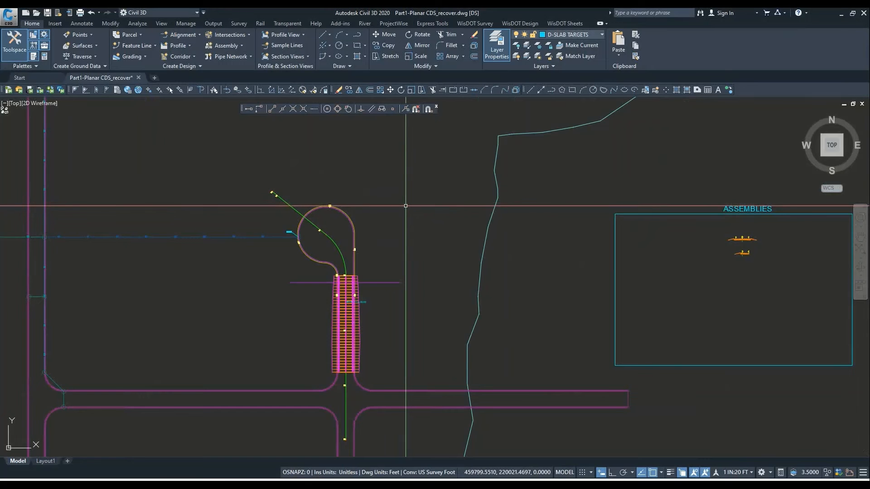
{"action": "scroll", "coordinate": [399, 216], "scroll_direction": "down", "scroll_amount": 4}
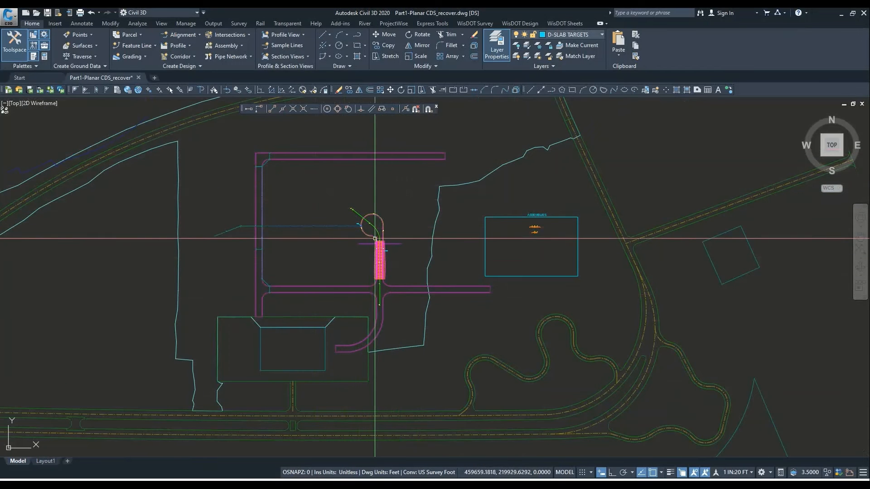
{"action": "scroll", "coordinate": [383, 252], "scroll_direction": "up", "scroll_amount": 2}
{"action": "left_click", "coordinate": [379, 281]}
{"action": "scroll", "coordinate": [379, 282], "scroll_direction": "up", "scroll_amount": 2}
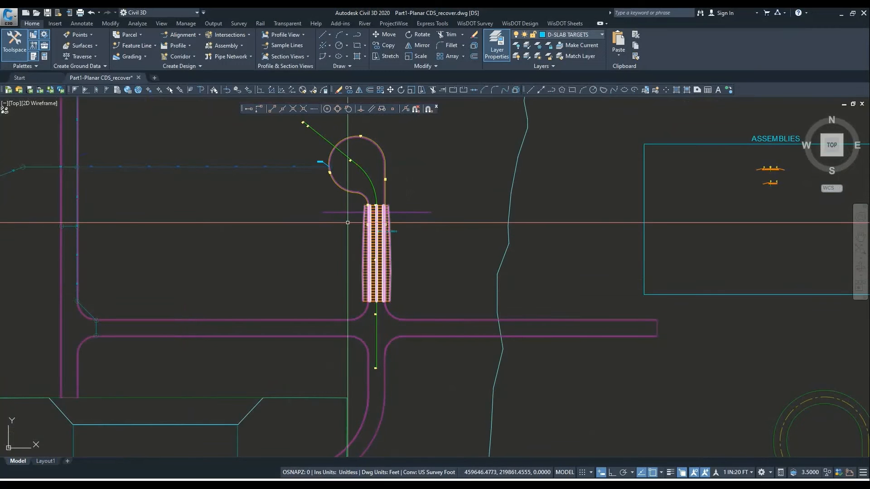
{"action": "middle_click_drag", "start_coordinate": [317, 226], "coordinate": [86, 260]}
{"action": "middle_click_drag", "start_coordinate": [518, 202], "coordinate": [442, 233]}
{"action": "scroll", "coordinate": [442, 233], "scroll_direction": "up", "scroll_amount": 6}
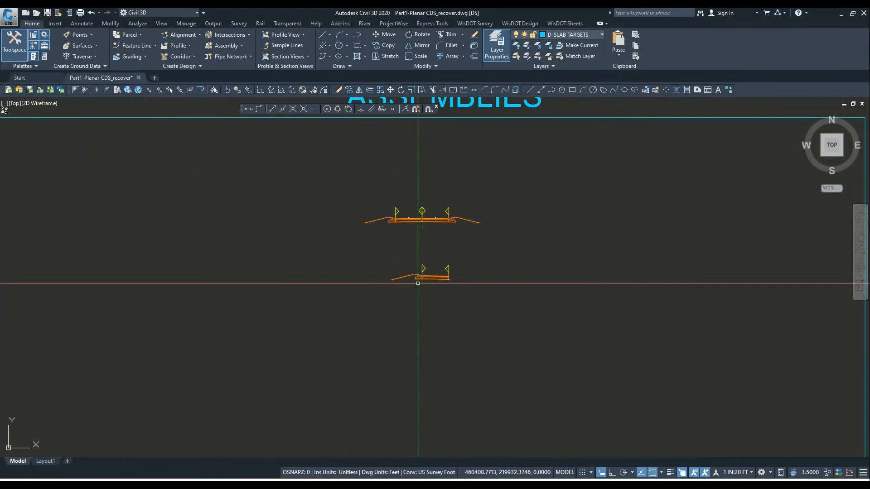
{"action": "scroll", "coordinate": [420, 280], "scroll_direction": "down", "scroll_amount": 5}
{"action": "scroll", "coordinate": [438, 273], "scroll_direction": "down", "scroll_amount": 4}
Inspect the two profile views east of the site plan, comparing their design and existing-ground profiles.
{"action": "middle_click_drag", "start_coordinate": [525, 249], "coordinate": [96, 231]}
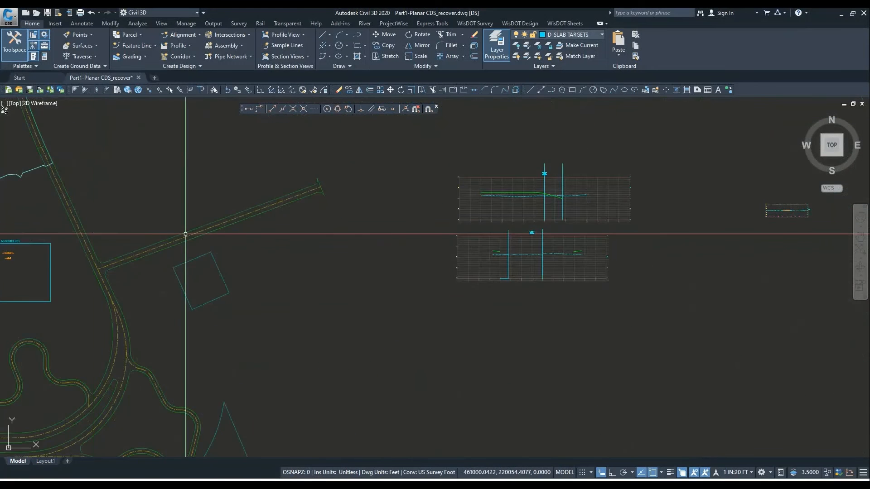
{"action": "middle_click_drag", "start_coordinate": [481, 222], "coordinate": [345, 238]}
{"action": "scroll", "coordinate": [432, 228], "scroll_direction": "up", "scroll_amount": 2}
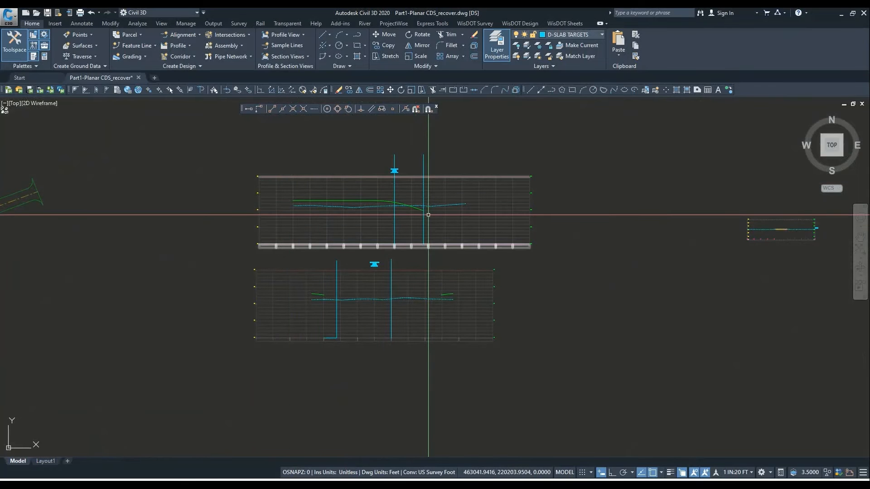
{"action": "scroll", "coordinate": [331, 306], "scroll_direction": "up", "scroll_amount": 2}
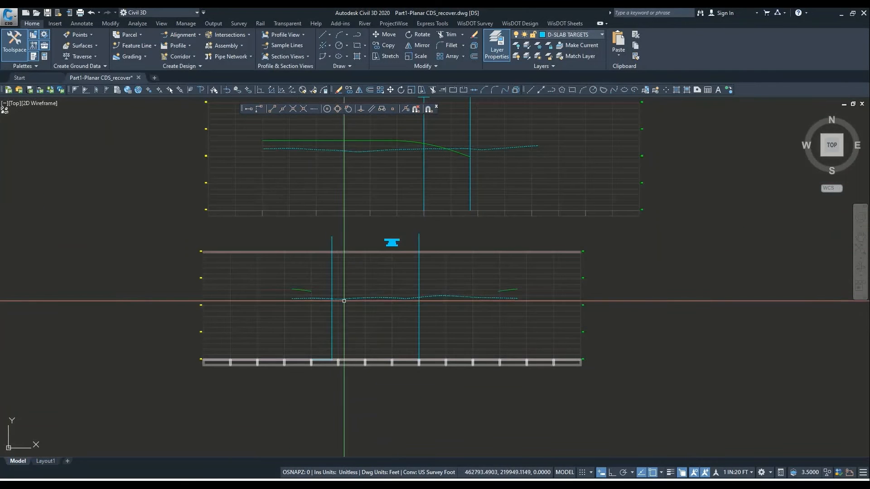
{"action": "scroll", "coordinate": [340, 294], "scroll_direction": "down", "scroll_amount": 2}
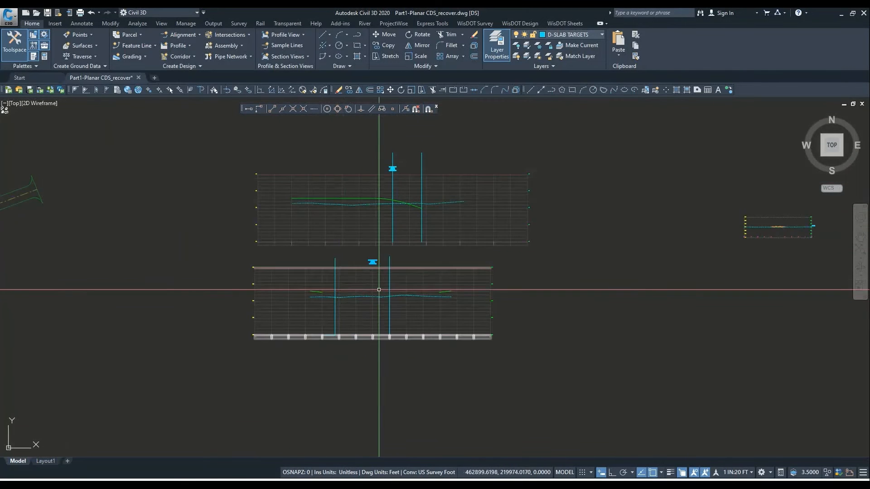
Inspect the corridor cross-section at station 14+87.36, including its lane slopes, curbs and daylight slopes.
{"action": "middle_click_drag", "start_coordinate": [514, 278], "coordinate": [218, 281]}
{"action": "scroll", "coordinate": [506, 218], "scroll_direction": "up", "scroll_amount": 4}
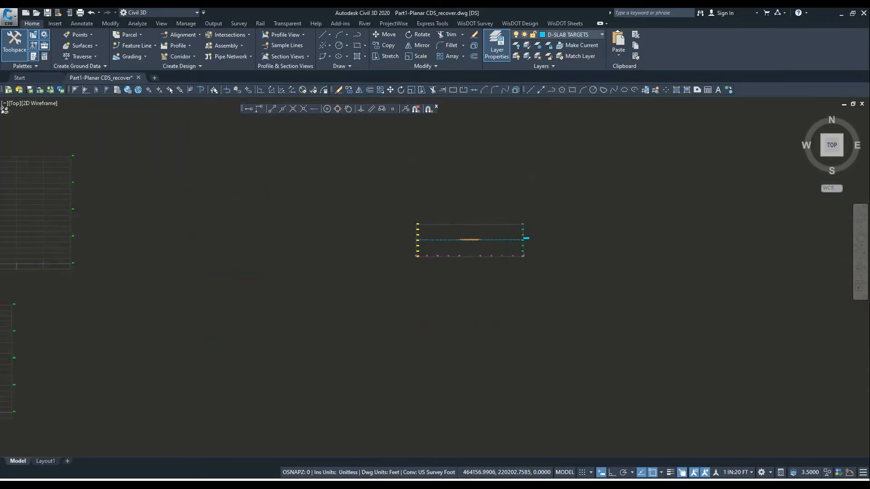
{"action": "scroll", "coordinate": [455, 250], "scroll_direction": "up", "scroll_amount": 5}
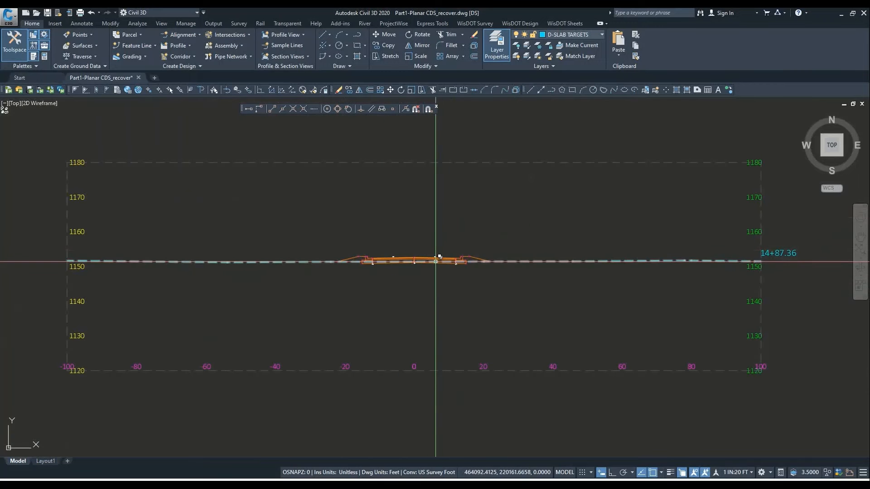
{"action": "scroll", "coordinate": [424, 260], "scroll_direction": "up", "scroll_amount": 4}
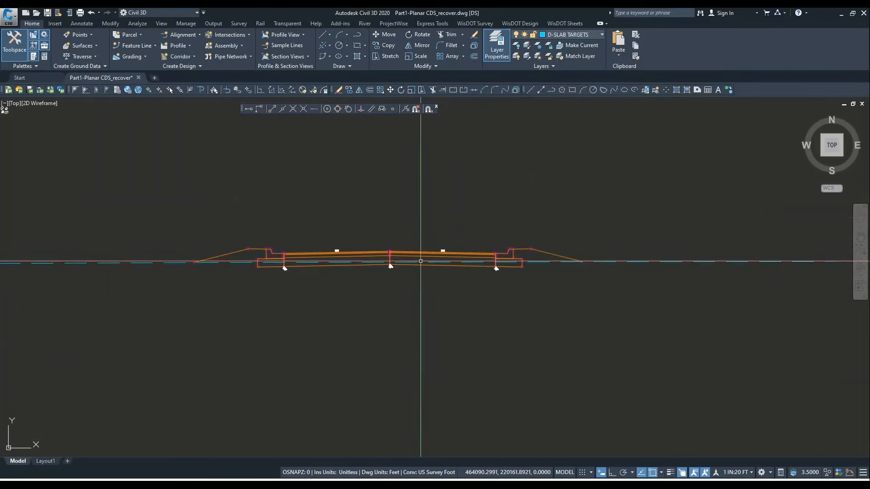
{"action": "scroll", "coordinate": [353, 259], "scroll_direction": "up", "scroll_amount": 2}
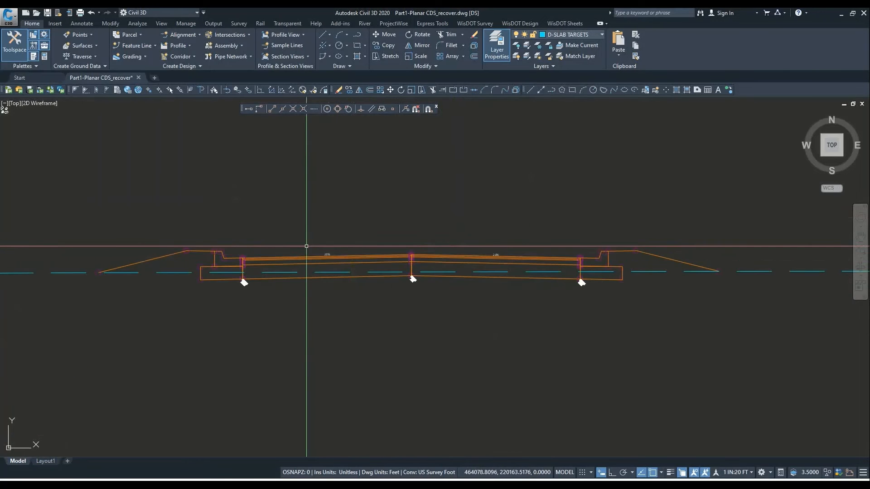
{"action": "scroll", "coordinate": [338, 263], "scroll_direction": "up", "scroll_amount": 2}
{"action": "scroll", "coordinate": [398, 262], "scroll_direction": "down", "scroll_amount": 7}
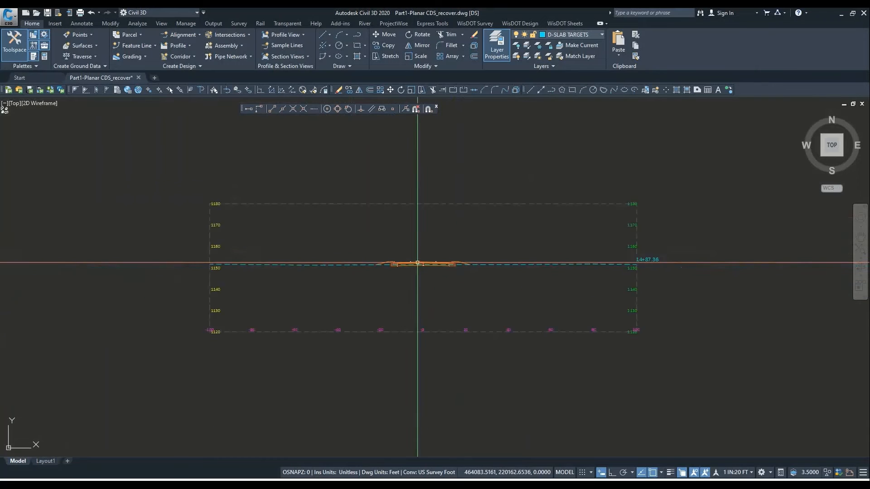
Return to the plan and examine the cul-de-sac bulb, its centerline and the end of the road corridor.
{"action": "mouse_move", "coordinate": [239, 274]}
{"action": "middle_mouse_down"}
{"action": "mouse_move", "coordinate": [645, 270]}
{"action": "mouse_move", "coordinate": [626, 235]}
{"action": "middle_mouse_up"}
{"action": "scroll", "coordinate": [644, 271], "scroll_direction": "down", "scroll_amount": 4}
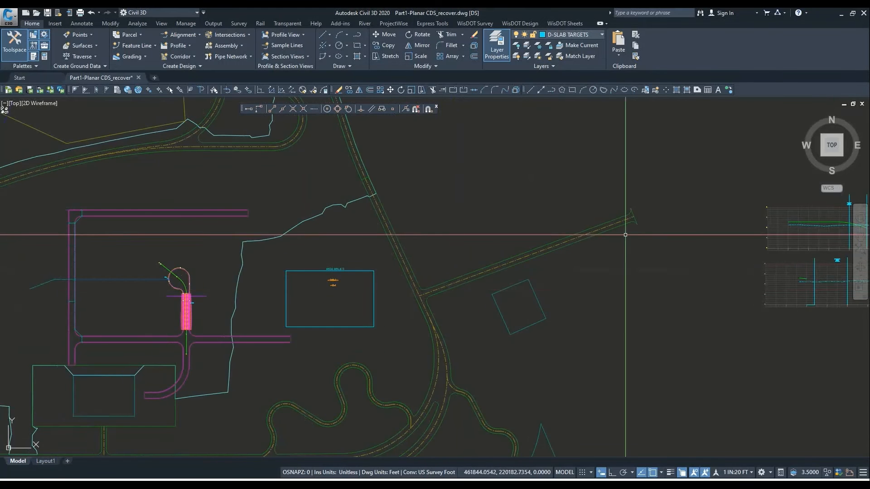
{"action": "middle_click_drag", "start_coordinate": [166, 296], "coordinate": [325, 265]}
{"action": "scroll", "coordinate": [325, 265], "scroll_direction": "up", "scroll_amount": 6}
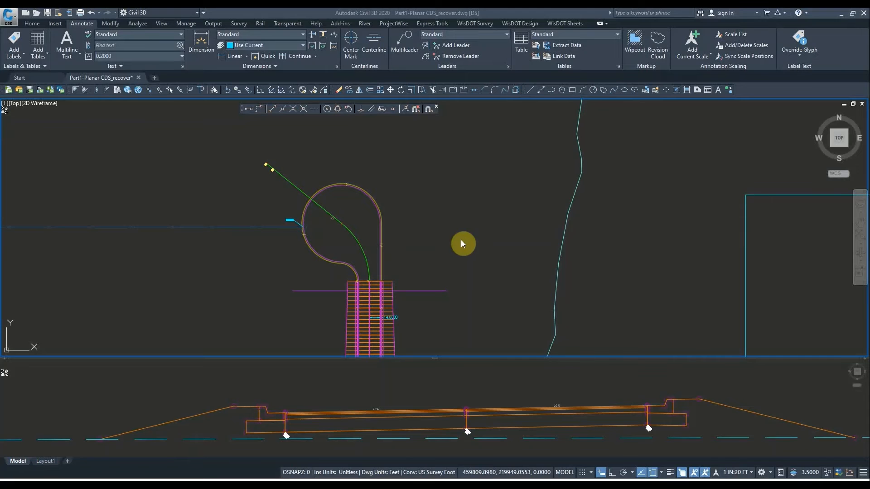
{"action": "scroll", "coordinate": [436, 236], "scroll_direction": "up", "scroll_amount": 2}
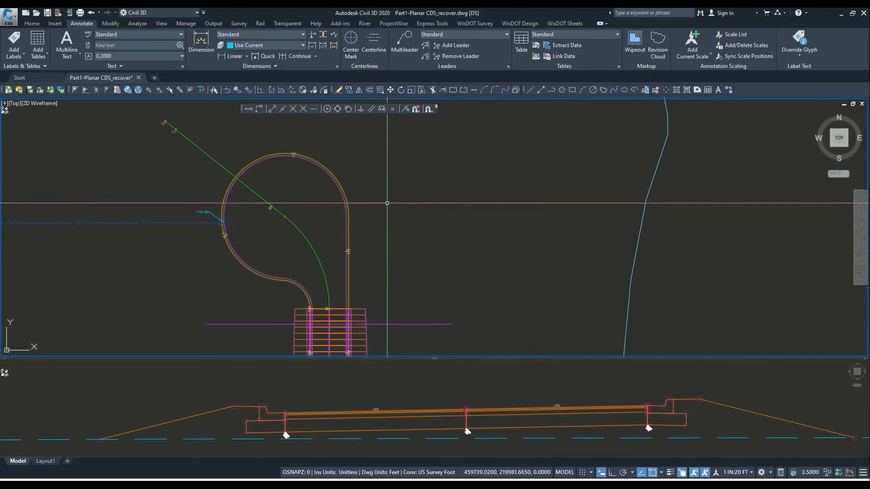
{"action": "scroll", "coordinate": [385, 200], "scroll_direction": "down", "scroll_amount": 3}
{"action": "scroll", "coordinate": [364, 201], "scroll_direction": "up", "scroll_amount": 2}
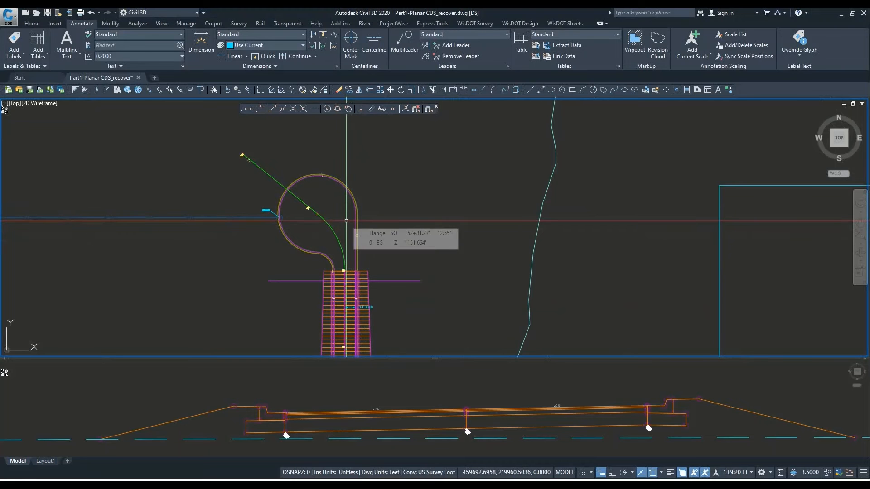
{"action": "middle_click_drag", "start_coordinate": [346, 221], "coordinate": [346, 230]}
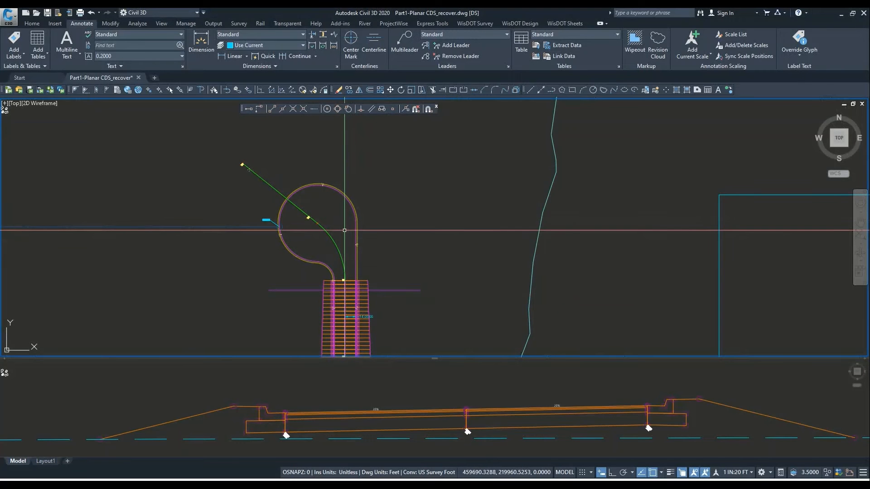
{"action": "mouse_move", "coordinate": [345, 237]}
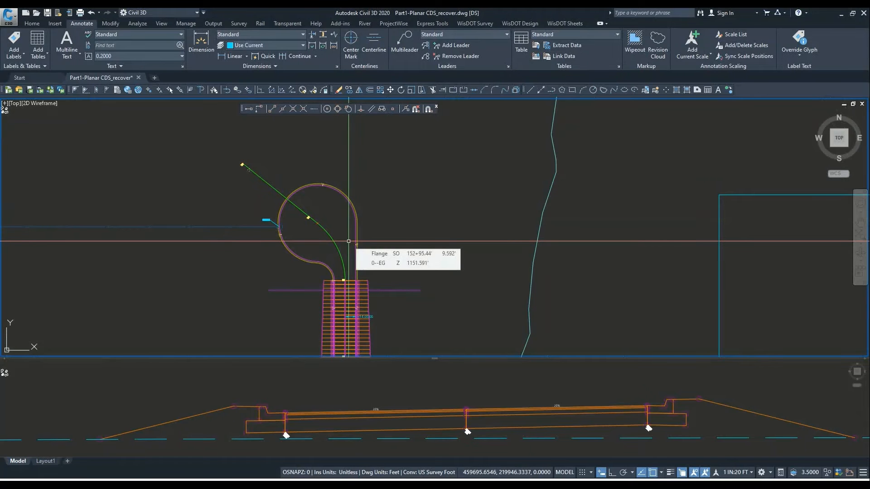
{"action": "middle_click_drag", "start_coordinate": [348, 241], "coordinate": [357, 225]}
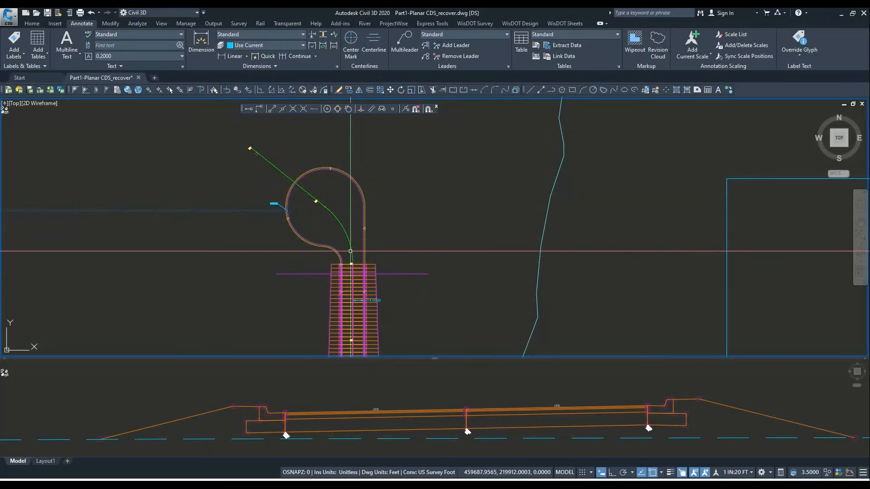
{"action": "middle_click_drag", "start_coordinate": [346, 238], "coordinate": [350, 248]}
Compare the planar cross-section in the lower viewport with the approach-road corridor in plan.
{"action": "left_click", "coordinate": [397, 393]}
{"action": "scroll", "coordinate": [398, 393], "scroll_direction": "down", "scroll_amount": 2}
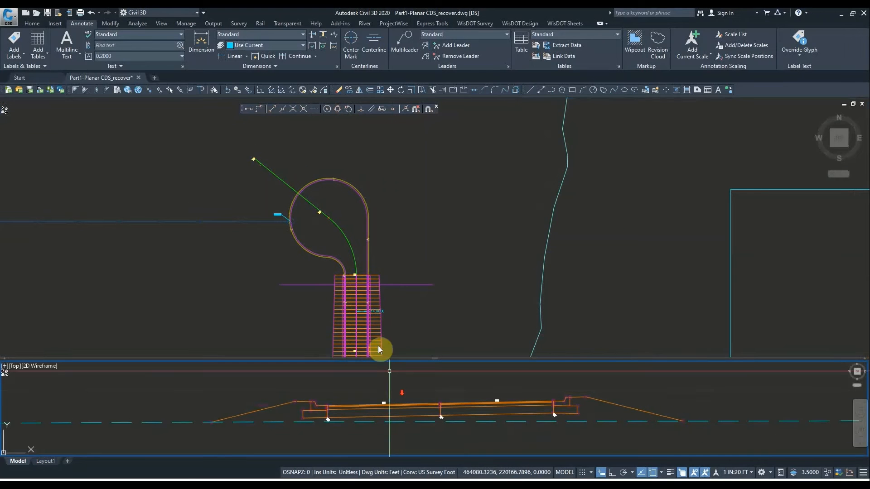
{"action": "left_click", "coordinate": [379, 297]}
{"action": "mouse_move", "coordinate": [348, 300]}
{"action": "middle_mouse_down"}
{"action": "mouse_move", "coordinate": [328, 261]}
{"action": "mouse_move", "coordinate": [341, 257]}
{"action": "middle_mouse_up"}
{"action": "left_click", "coordinate": [400, 415]}
{"action": "scroll", "coordinate": [399, 407], "scroll_direction": "down", "scroll_amount": 4}
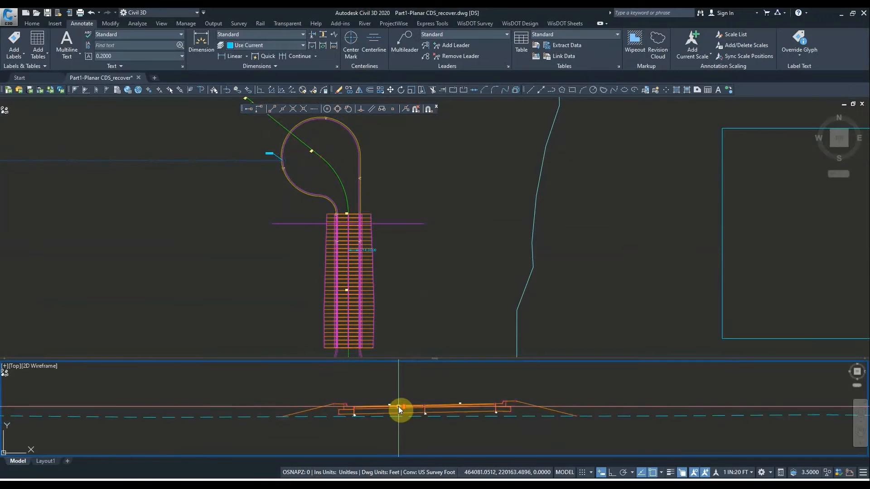
{"action": "scroll", "coordinate": [425, 410], "scroll_direction": "up", "scroll_amount": 4}
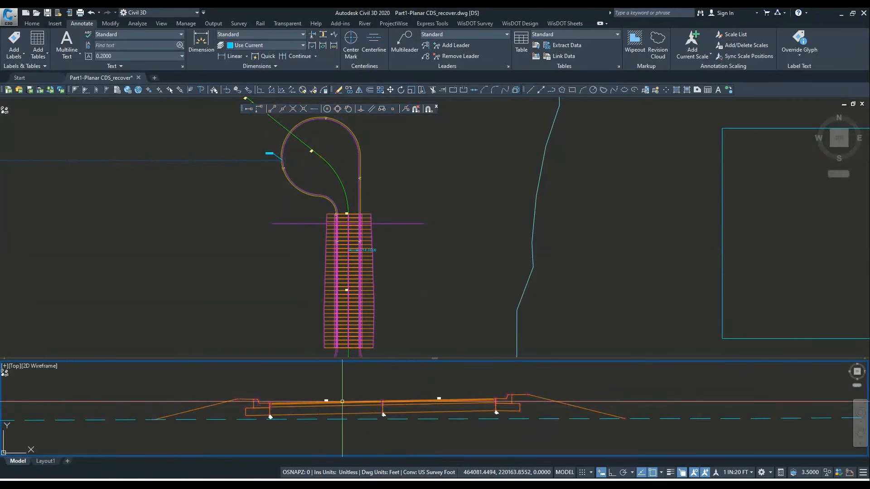
{"action": "middle_click_drag", "start_coordinate": [374, 403], "coordinate": [368, 415]}
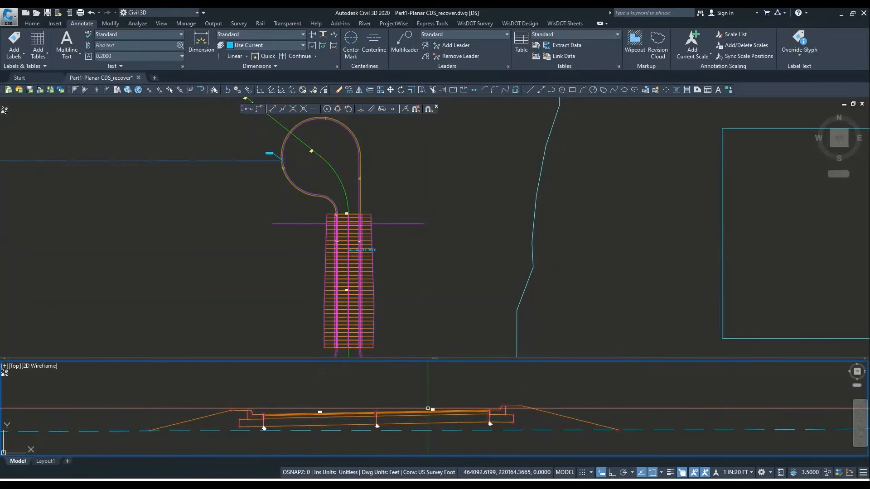
Examine the elevation label on the west edge of the cul-de-sac bulb.
{"action": "left_click", "coordinate": [302, 313]}
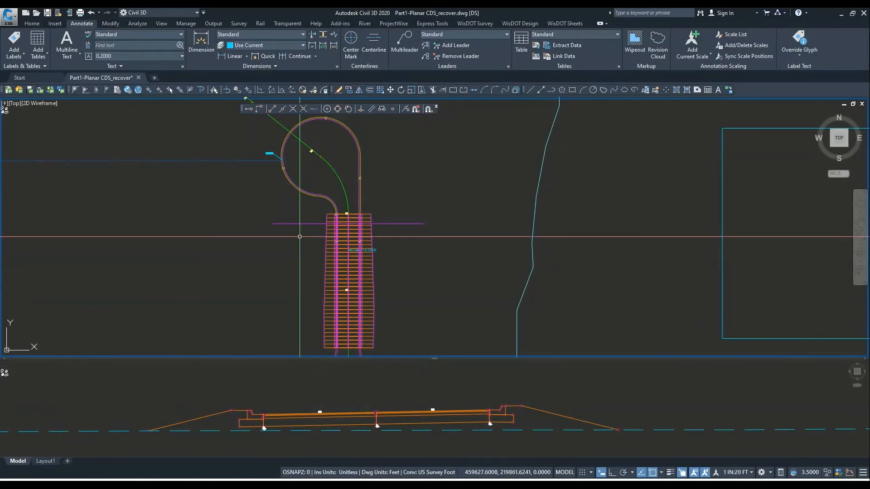
{"action": "middle_click_drag", "start_coordinate": [301, 237], "coordinate": [342, 303]}
{"action": "scroll", "coordinate": [313, 218], "scroll_direction": "up", "scroll_amount": 3}
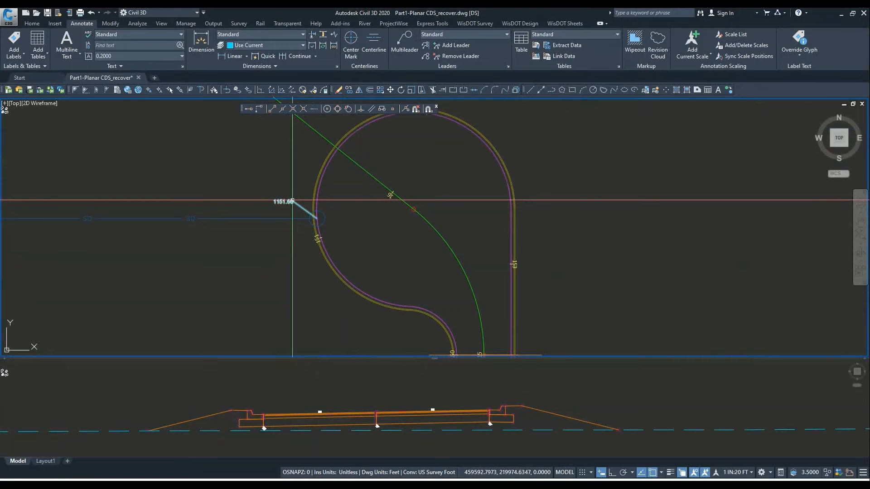
Set up surface labels of the Spot Elevation type.
{"action": "scroll", "coordinate": [285, 208], "scroll_direction": "down", "scroll_amount": 2}
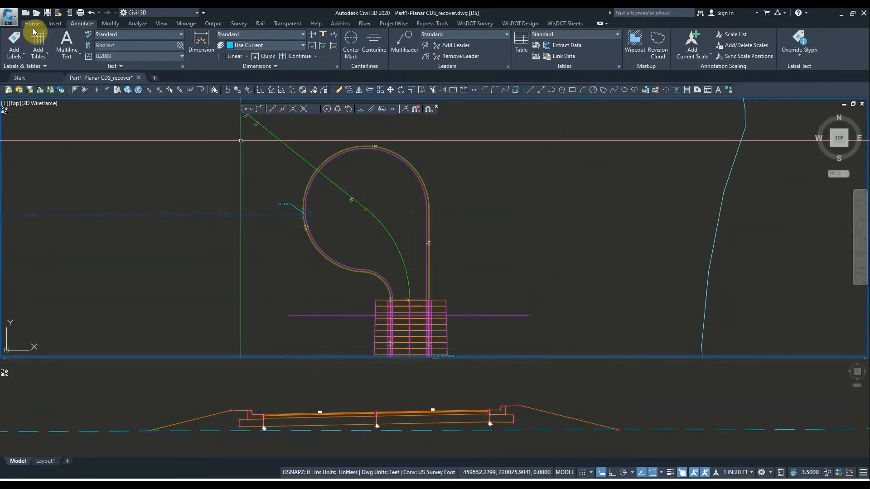
{"action": "left_click", "coordinate": [32, 24]}
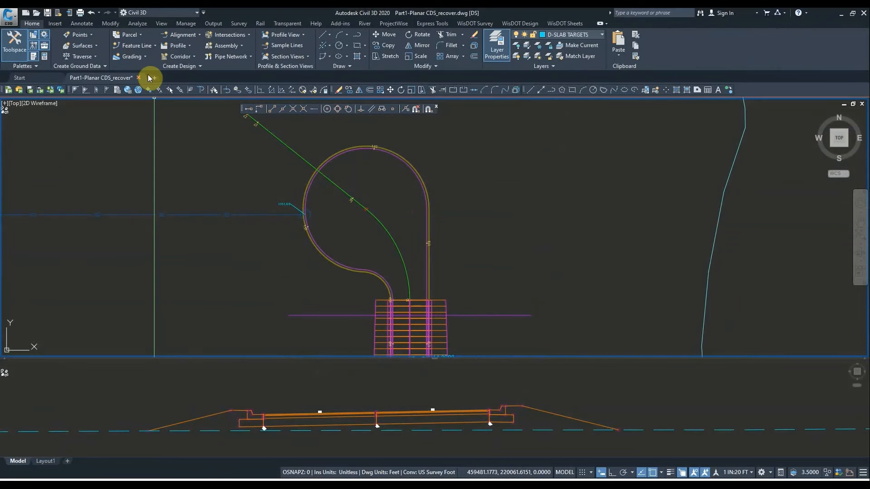
{"action": "left_click", "coordinate": [84, 25]}
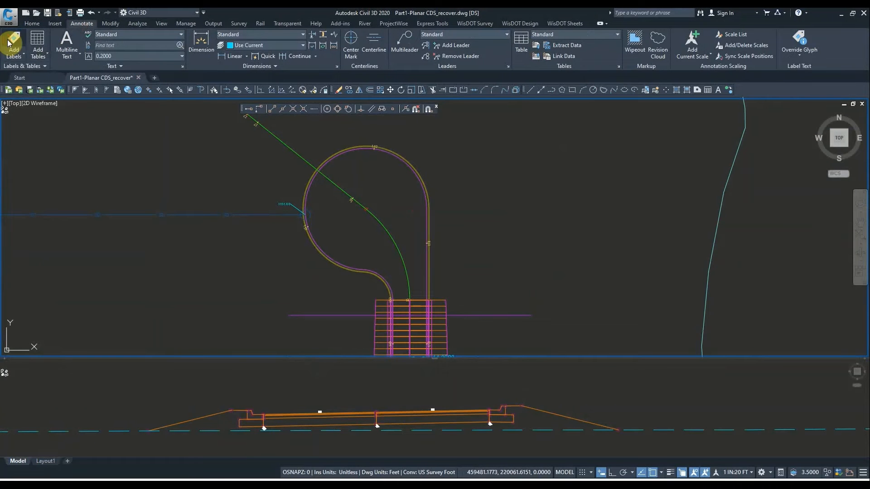
{"action": "left_click", "coordinate": [14, 43]}
{"action": "left_click", "coordinate": [76, 93]}
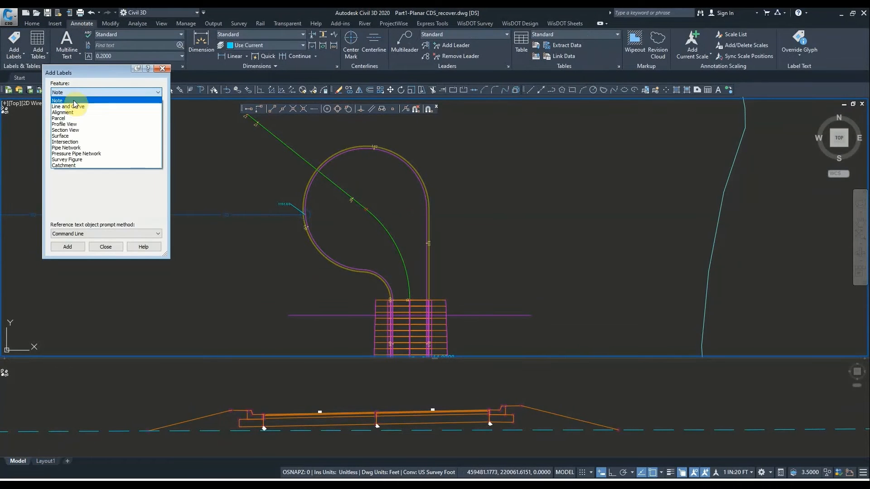
{"action": "left_click", "coordinate": [66, 136]}
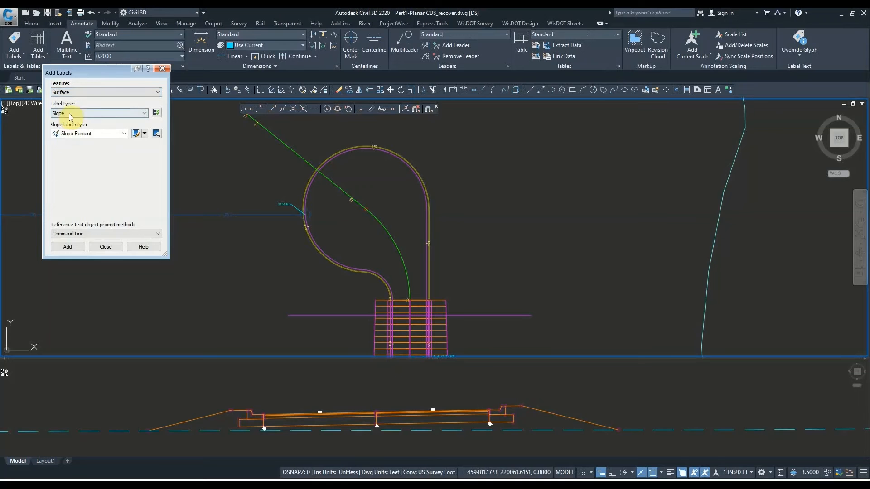
{"action": "left_click", "coordinate": [70, 113]}
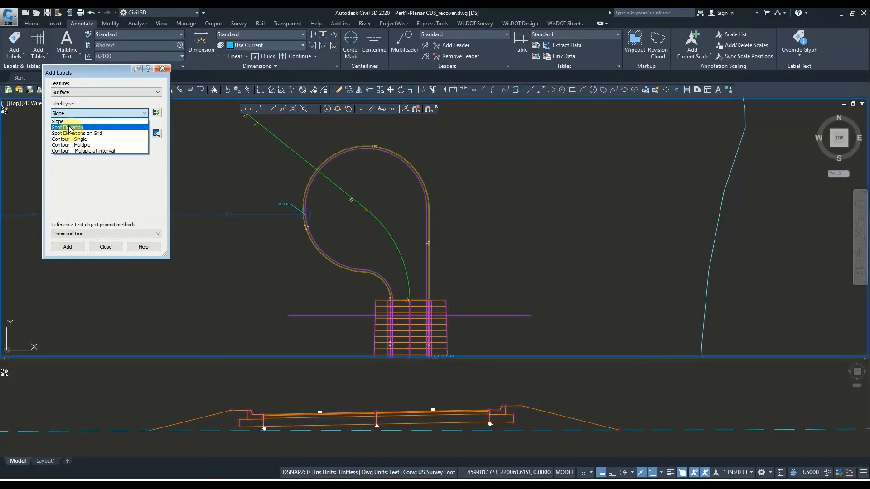
{"action": "left_click", "coordinate": [69, 119]}
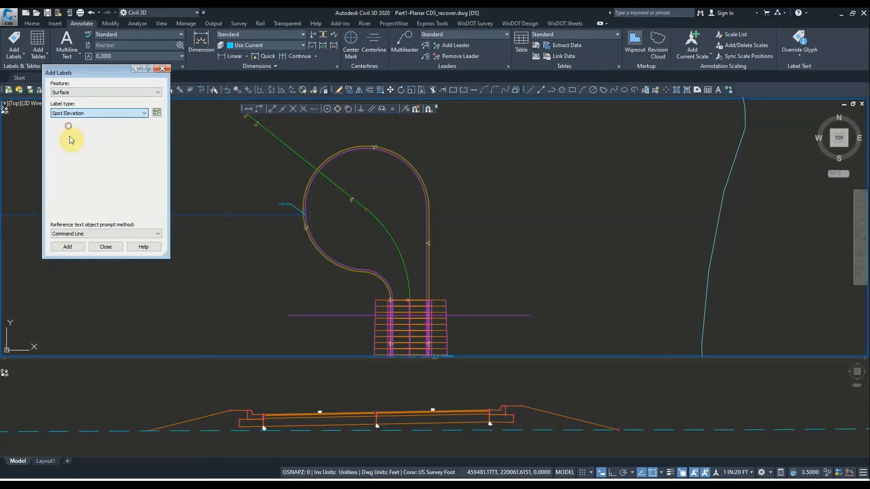
Add spot elevation labels from the existing ground surface at the storm drain point on the bulb's west edge and at the bulb's center point.
{"action": "left_click", "coordinate": [70, 247]}
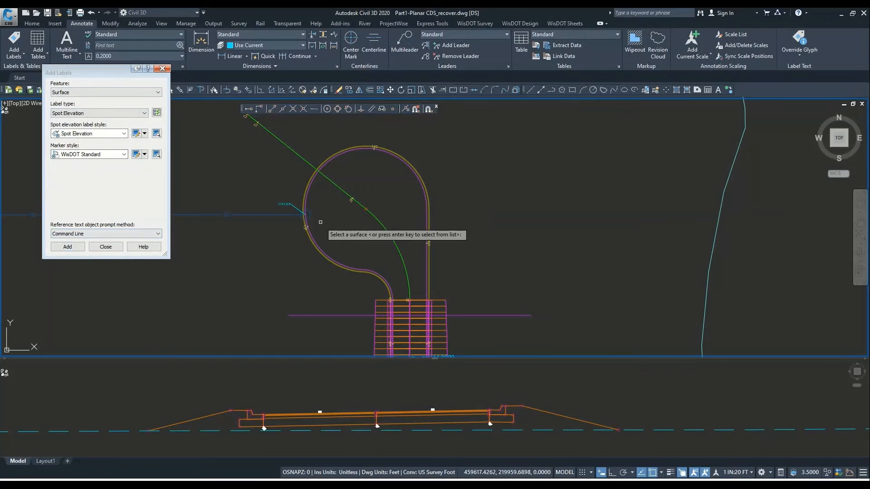
{"action": "key", "text": "Return"}
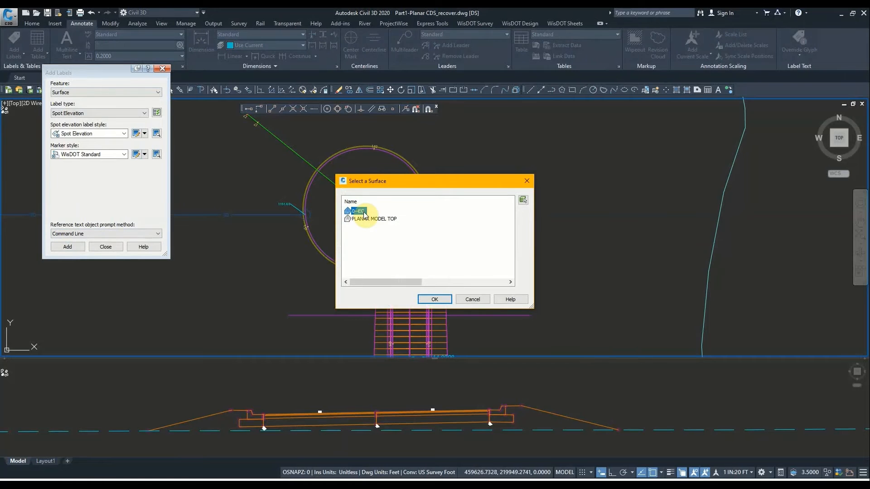
{"action": "double_click", "coordinate": [364, 215]}
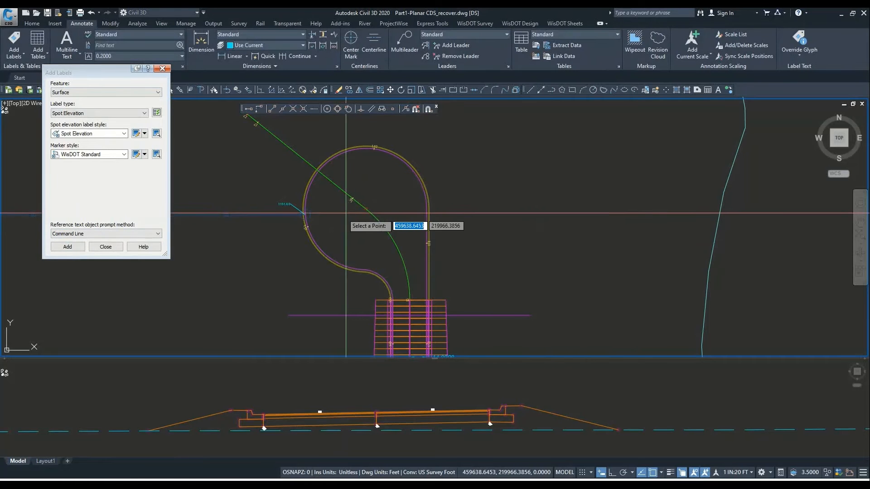
{"action": "scroll", "coordinate": [311, 212], "scroll_direction": "up", "scroll_amount": 4}
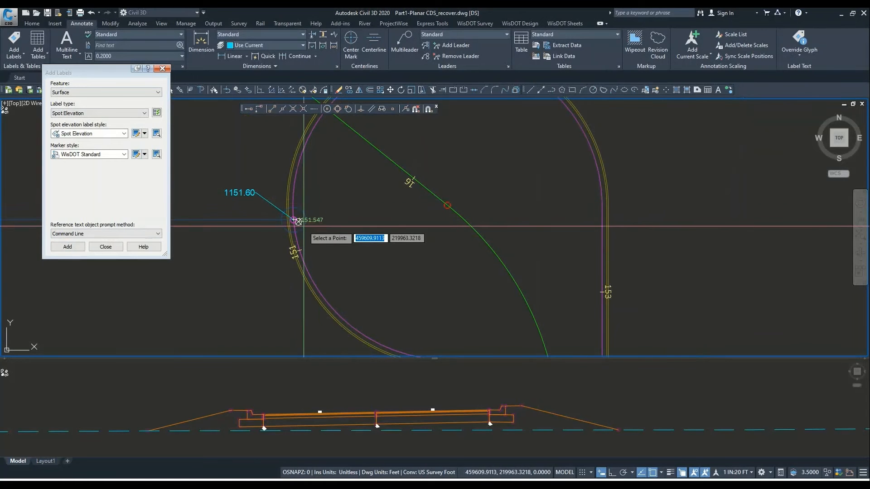
{"action": "left_click", "coordinate": [297, 222]}
{"action": "scroll", "coordinate": [457, 204], "scroll_direction": "up", "scroll_amount": 3}
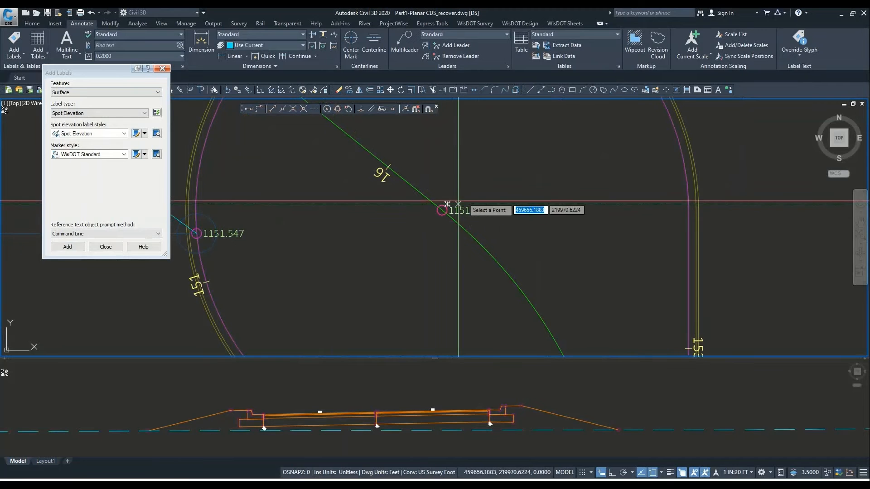
{"action": "left_click", "coordinate": [441, 210]}
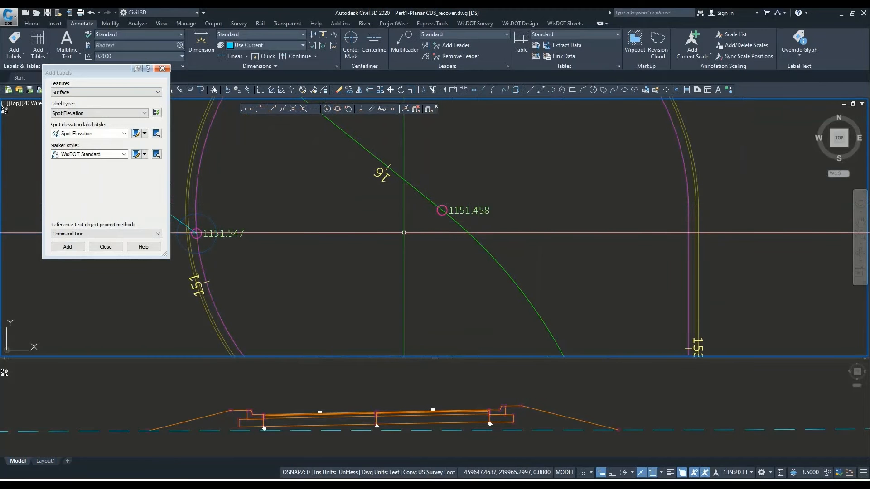
{"action": "left_click", "coordinate": [470, 213]}
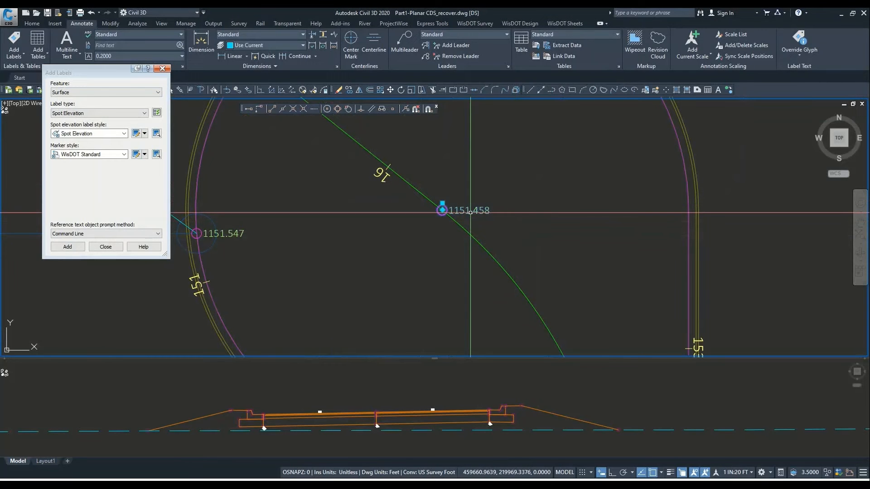
{"action": "left_click", "coordinate": [162, 68]}
{"action": "scroll", "coordinate": [261, 213], "scroll_direction": "down", "scroll_amount": 4}
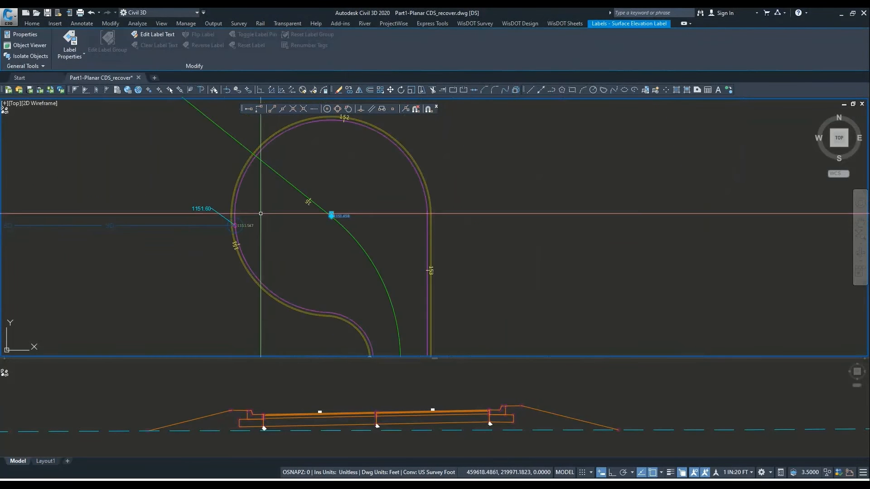
{"action": "key", "text": "Escape"}
Draw a three-point arc along the bulb's west edge from the centerline crossing through the storm drain point to the start of the reverse curve.
{"action": "scroll", "coordinate": [268, 225], "scroll_direction": "down", "scroll_amount": 2}
{"action": "middle_click_drag", "start_coordinate": [268, 225], "coordinate": [301, 226]}
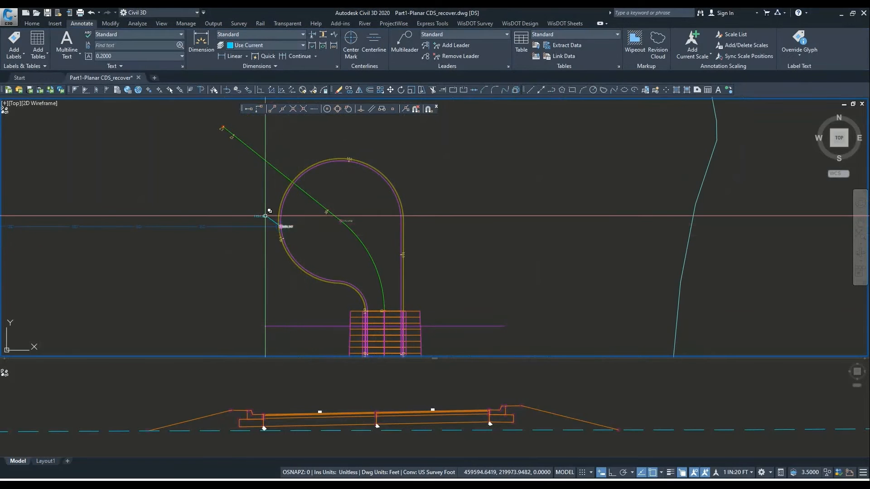
{"action": "scroll", "coordinate": [267, 217], "scroll_direction": "up", "scroll_amount": 2}
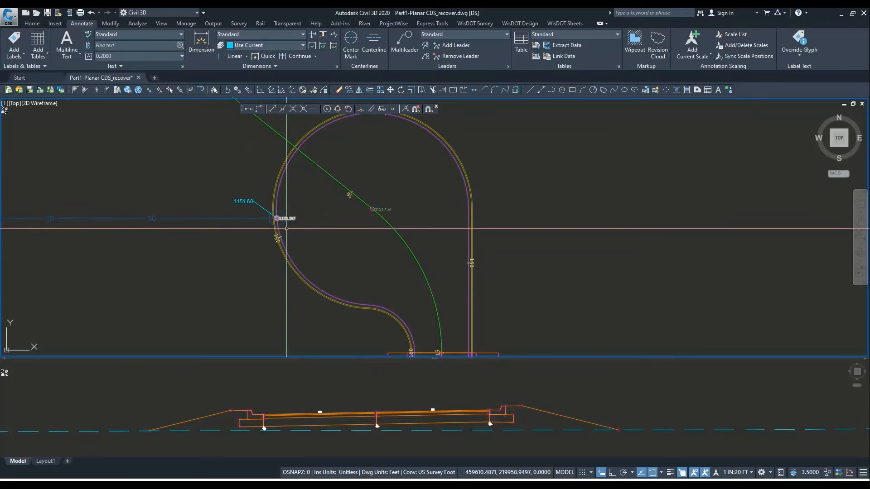
{"action": "middle_click_drag", "start_coordinate": [282, 223], "coordinate": [281, 232]}
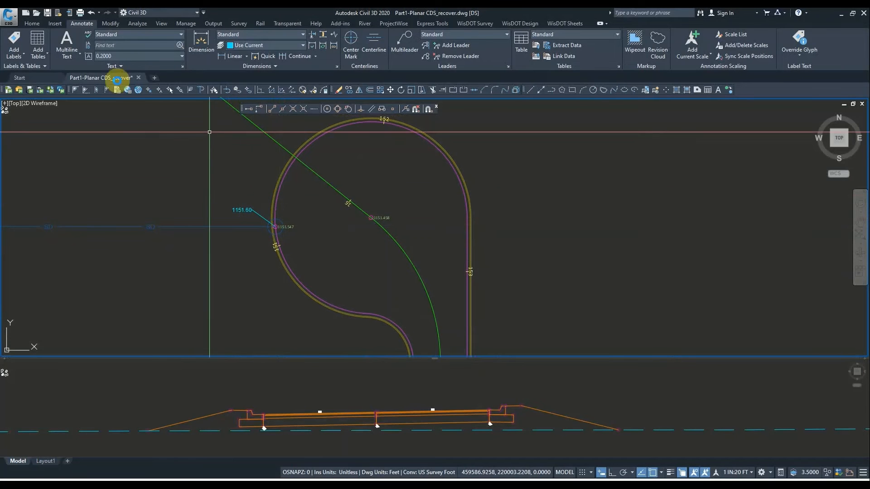
{"action": "left_click", "coordinate": [37, 26]}
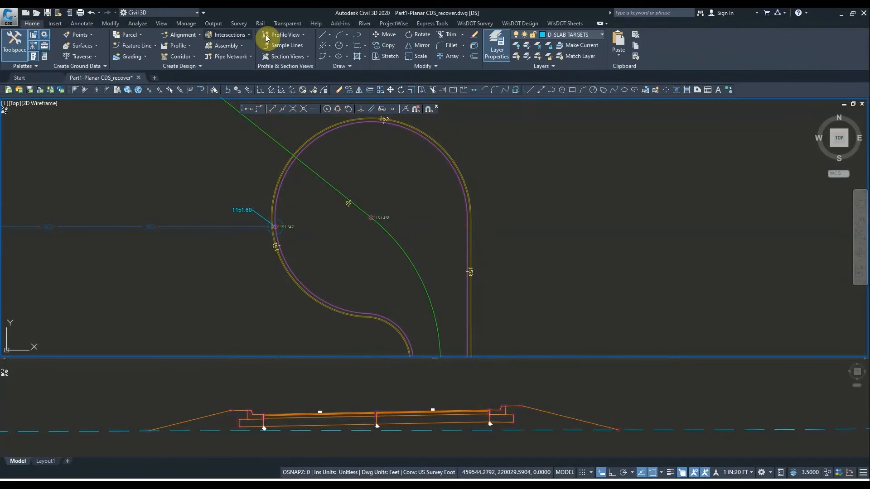
{"action": "left_click", "coordinate": [337, 39]}
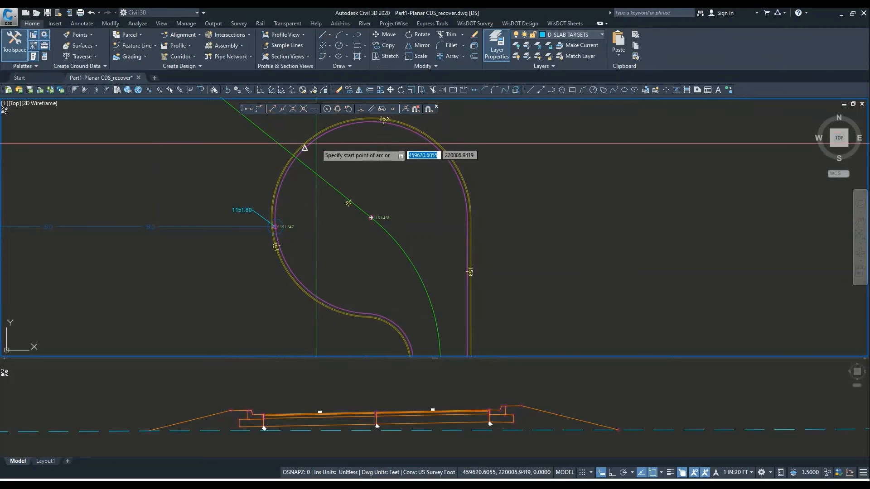
{"action": "left_click", "coordinate": [295, 155]}
{"action": "scroll", "coordinate": [291, 220], "scroll_direction": "up", "scroll_amount": 2}
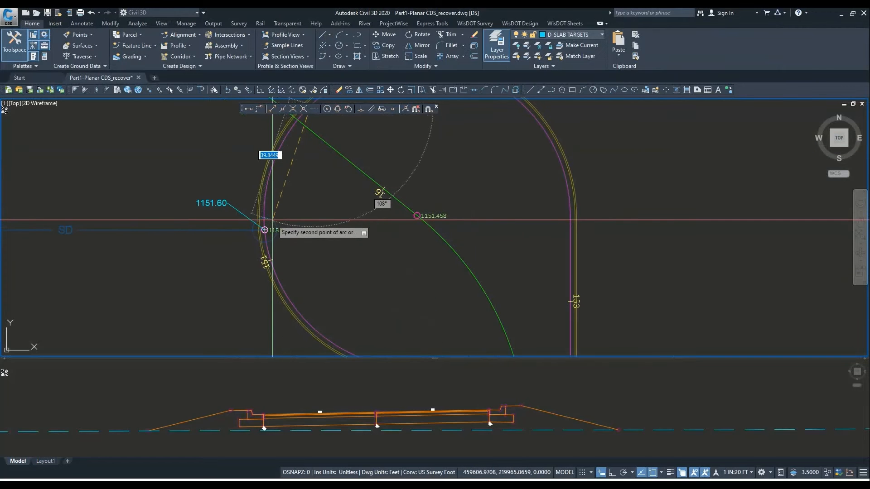
{"action": "left_click", "coordinate": [264, 230]}
{"action": "middle_click_drag", "start_coordinate": [320, 272], "coordinate": [326, 244]}
{"action": "left_click", "coordinate": [328, 297]}
Create an 80 ft line tangent to the new arc at the storm drain point, extending north.
{"action": "left_click", "coordinate": [323, 34]}
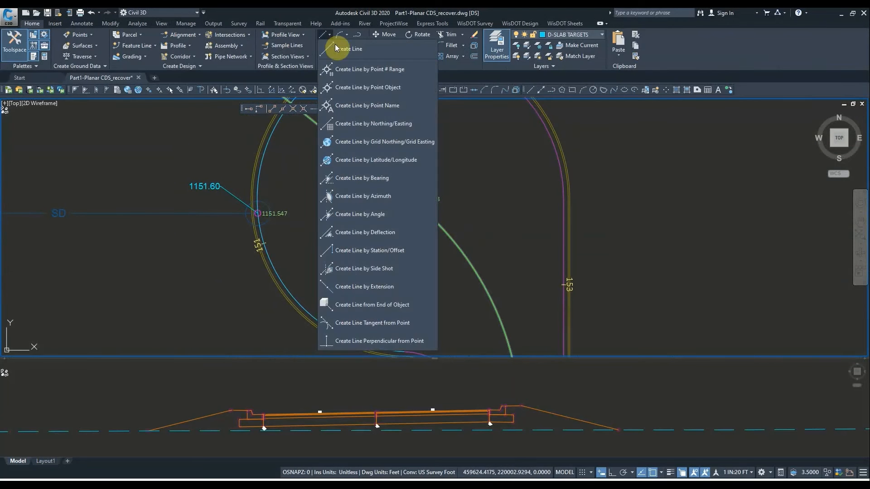
{"action": "left_click", "coordinate": [339, 50]}
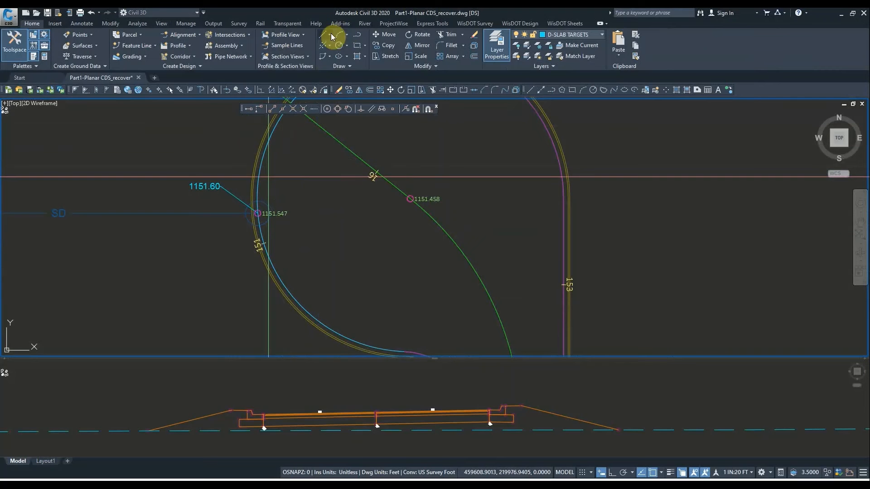
{"action": "left_click", "coordinate": [330, 34]}
{"action": "left_click", "coordinate": [365, 323]}
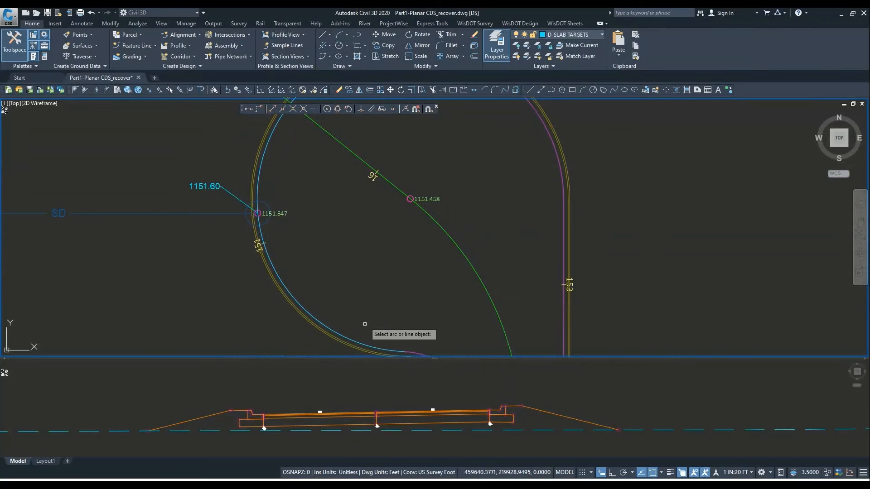
{"action": "left_click", "coordinate": [277, 270]}
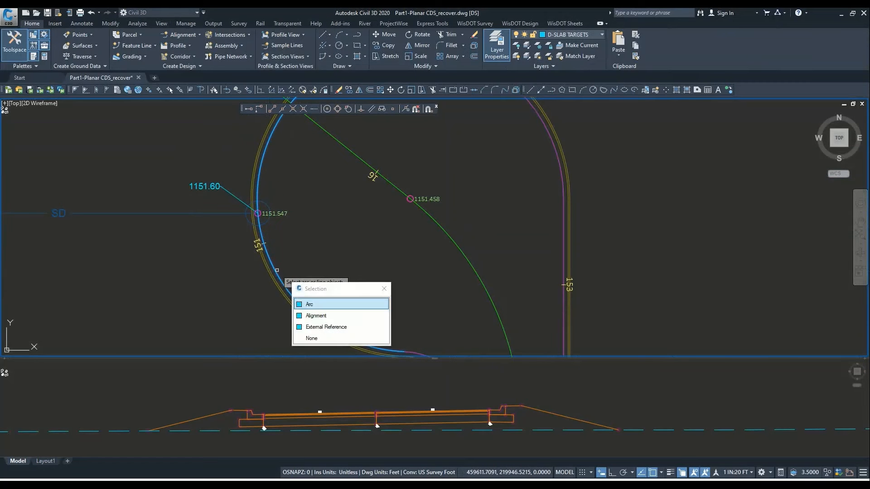
{"action": "left_click", "coordinate": [317, 304]}
{"action": "scroll", "coordinate": [266, 222], "scroll_direction": "up", "scroll_amount": 4}
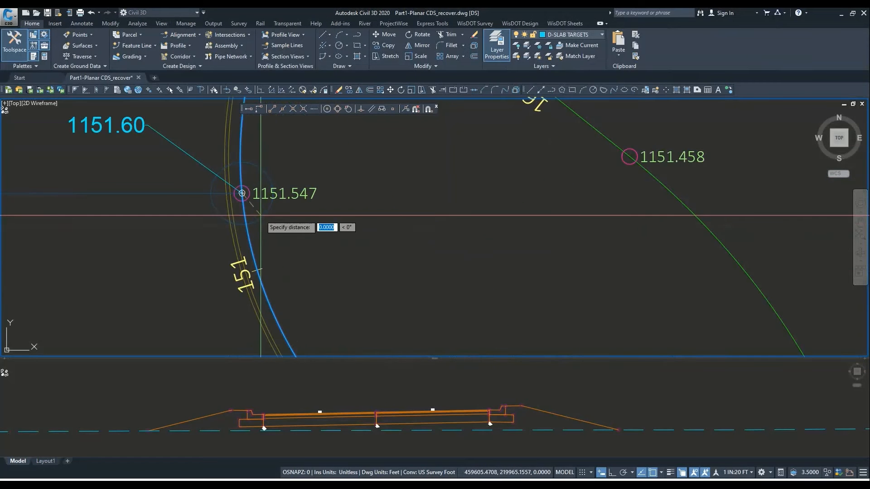
{"action": "scroll", "coordinate": [265, 222], "scroll_direction": "down", "scroll_amount": 5}
{"action": "scroll", "coordinate": [284, 228], "scroll_direction": "up", "scroll_amount": 1}
{"action": "left_click", "coordinate": [285, 228]}
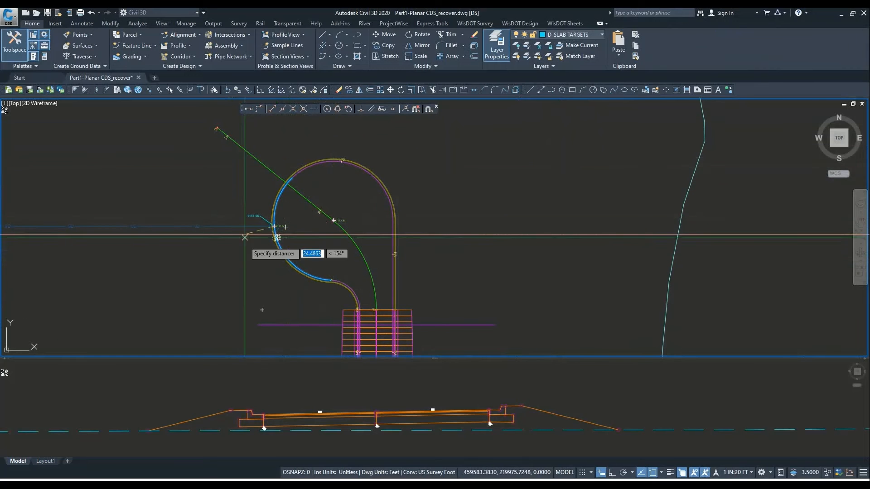
{"action": "left_click", "coordinate": [265, 137]}
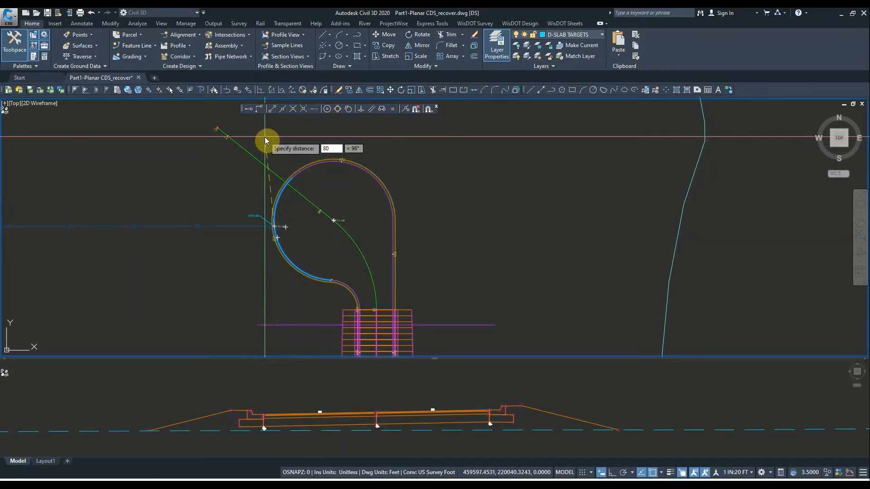
{"action": "key", "text": "Return"}
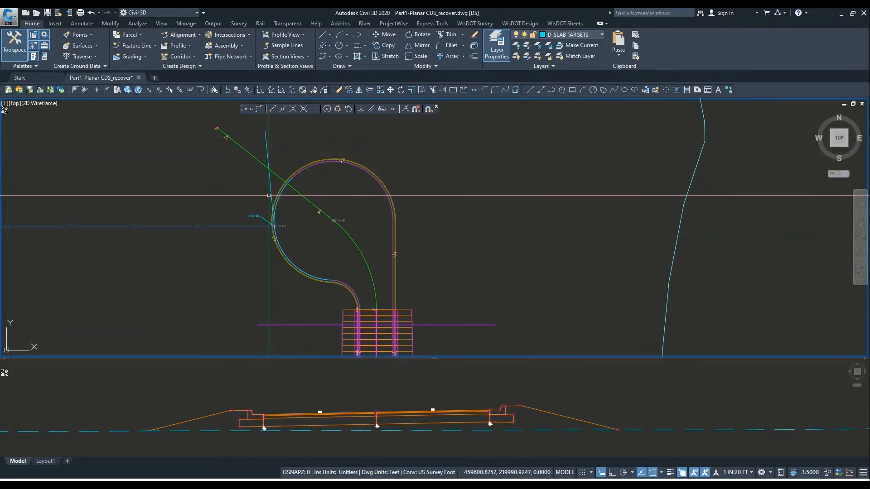
Lengthen the tangent line southward from the storm drain point by about 89 ft, past the horizontal line crossing the corridor.
{"action": "left_click", "coordinate": [275, 228]}
{"action": "mouse_move", "coordinate": [275, 227]}
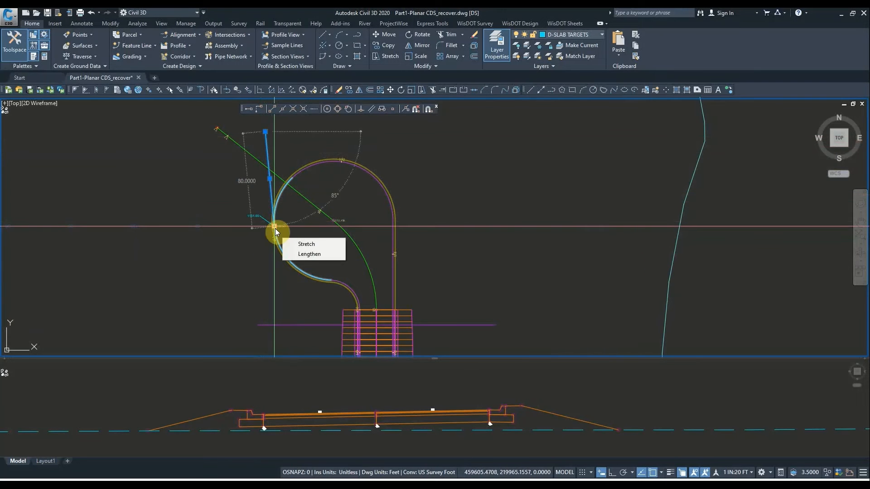
{"action": "left_click", "coordinate": [310, 254]}
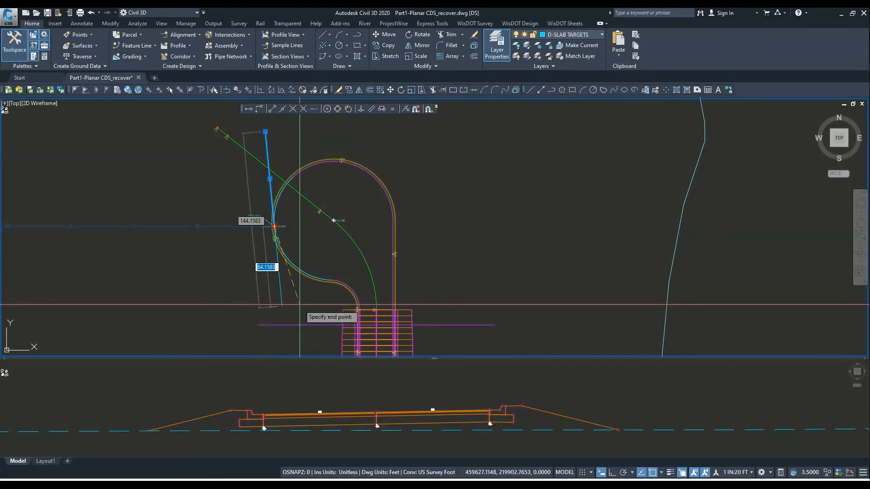
{"action": "scroll", "coordinate": [408, 324], "scroll_direction": "up", "scroll_amount": 4}
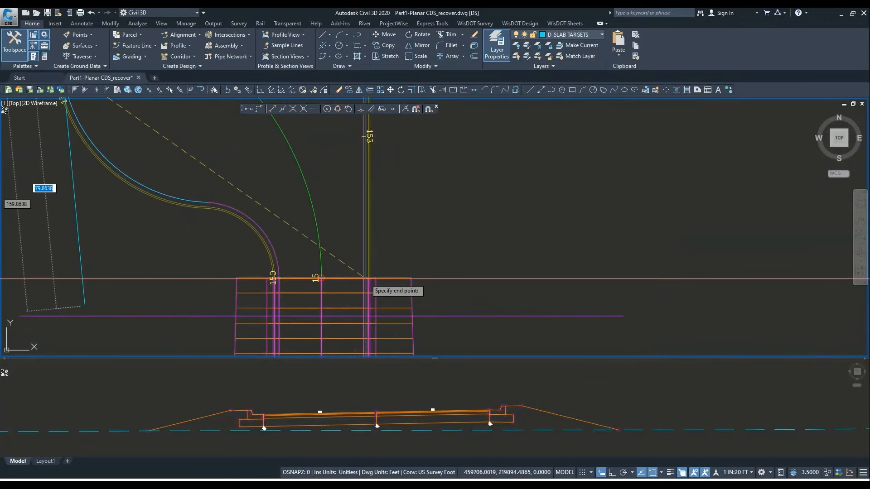
{"action": "scroll", "coordinate": [368, 278], "scroll_direction": "down", "scroll_amount": 4}
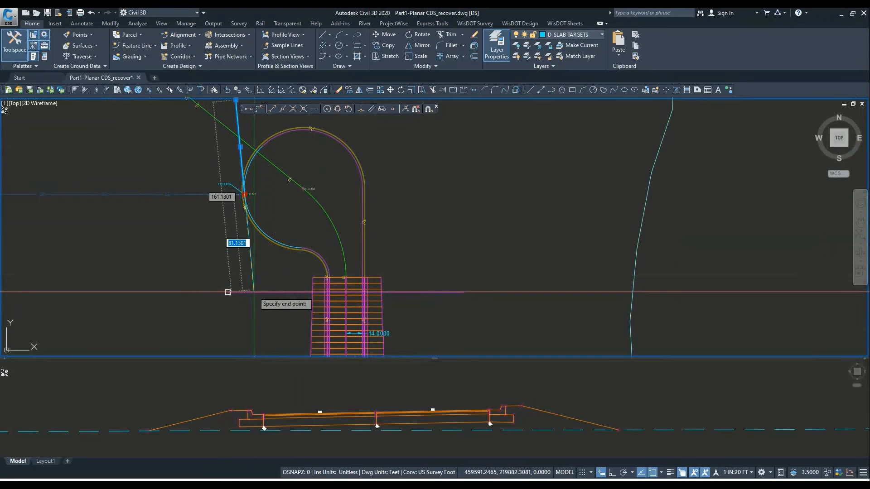
{"action": "scroll", "coordinate": [251, 294], "scroll_direction": "up", "scroll_amount": 2}
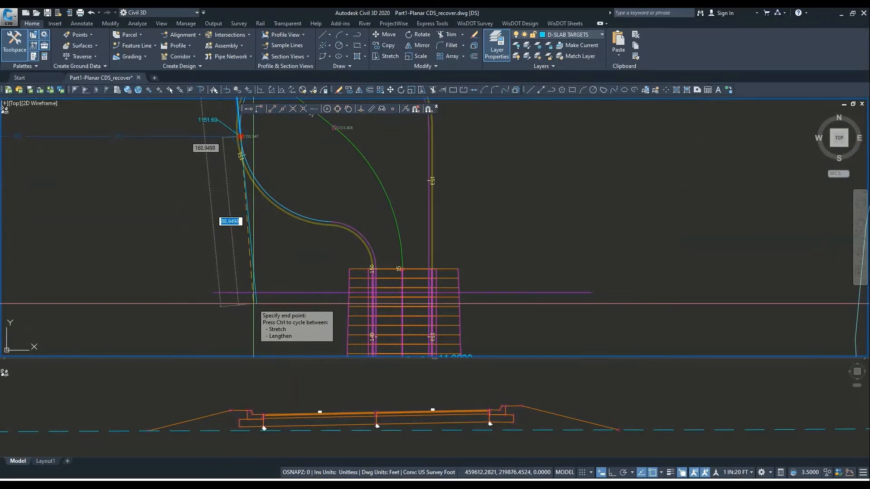
{"action": "key", "text": "Return"}
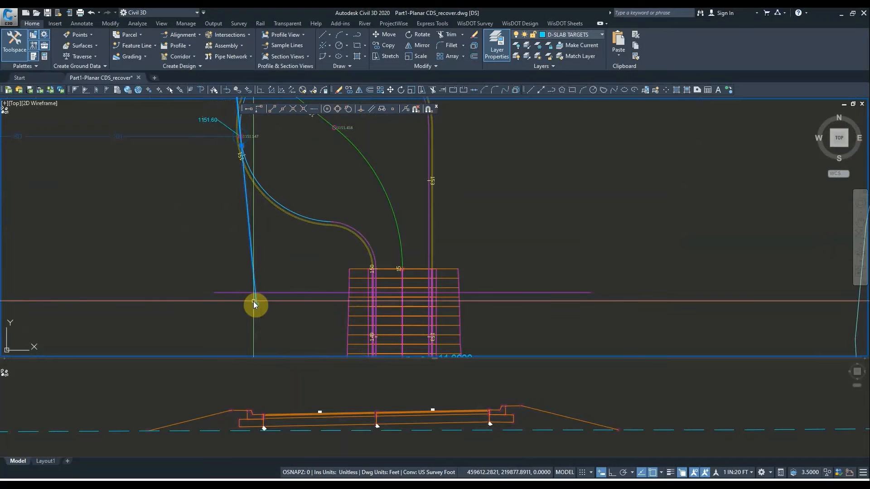
Convert the tangent line at the storm drain point into a Site 1 feature line with a constant elevation of 1151.60 ft.
{"action": "scroll", "coordinate": [339, 289], "scroll_direction": "down", "scroll_amount": 4}
{"action": "middle_click_drag", "start_coordinate": [342, 248], "coordinate": [315, 248]}
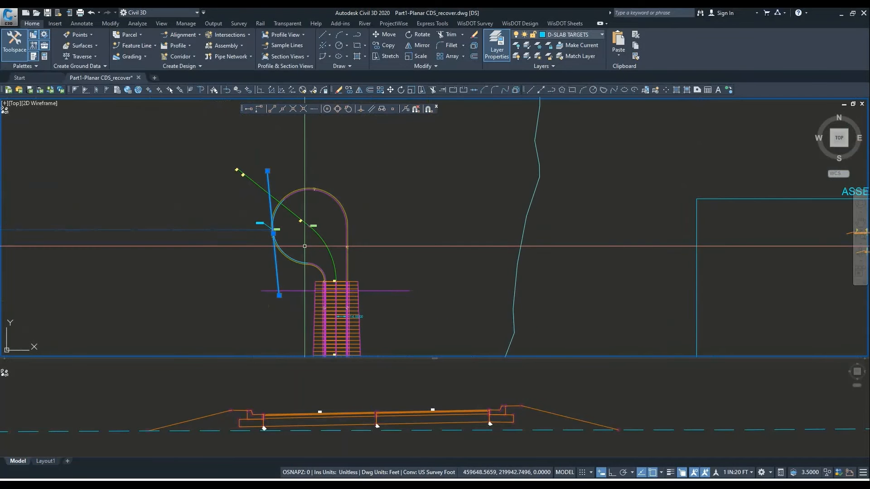
{"action": "key", "text": "Escape"}
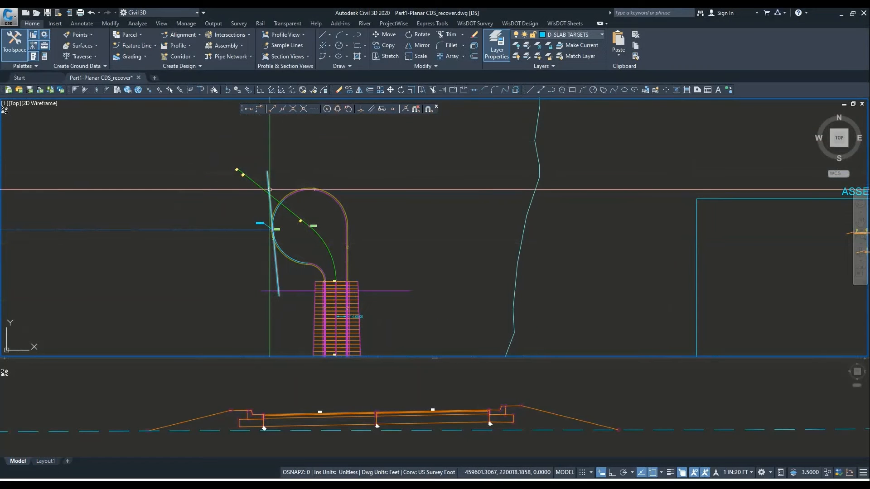
{"action": "left_click", "coordinate": [137, 47]}
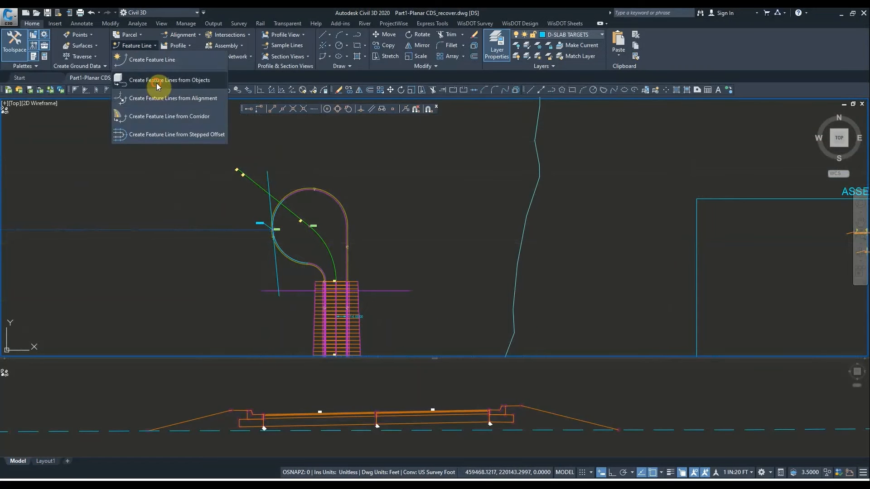
{"action": "left_click", "coordinate": [157, 83]}
{"action": "scroll", "coordinate": [271, 189], "scroll_direction": "up", "scroll_amount": 2}
{"action": "middle_click_drag", "start_coordinate": [270, 189], "coordinate": [287, 158]}
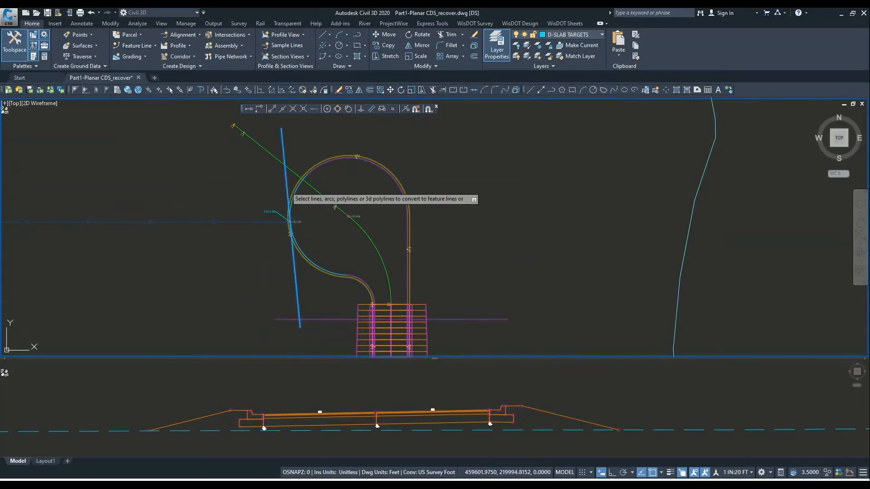
{"action": "key", "text": "Return"}
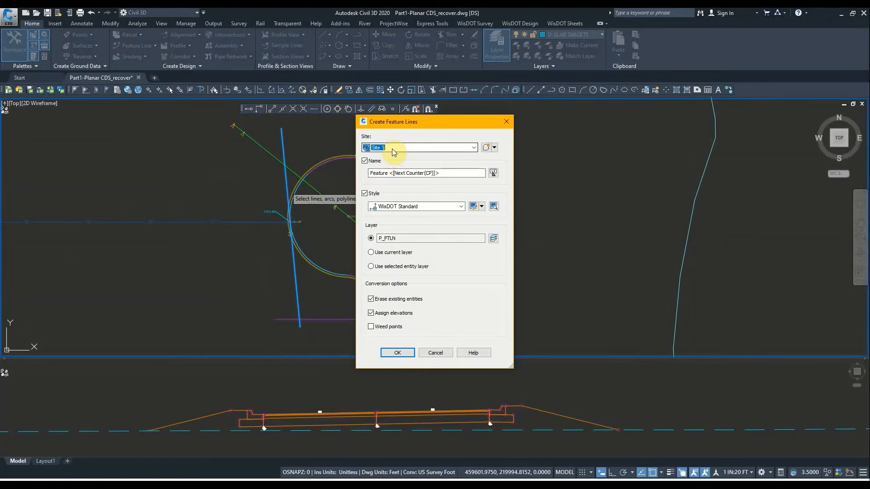
{"action": "left_click", "coordinate": [393, 149]}
{"action": "left_click", "coordinate": [392, 149]}
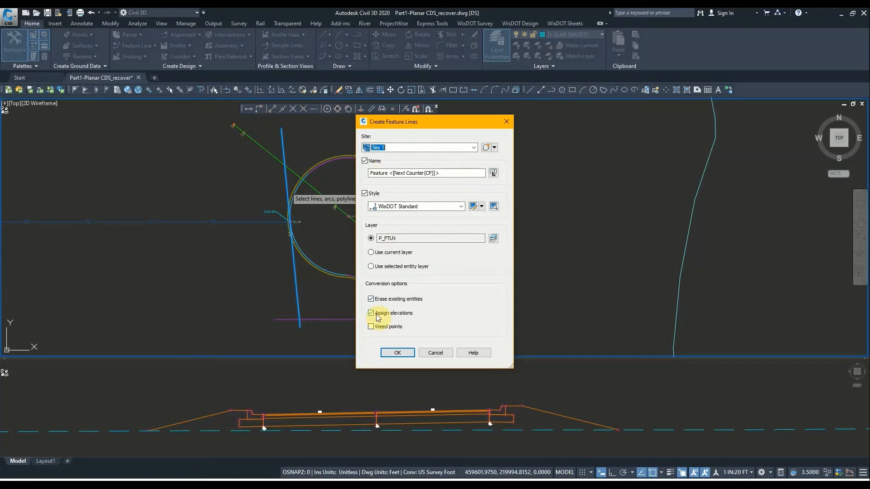
{"action": "left_click", "coordinate": [401, 352]}
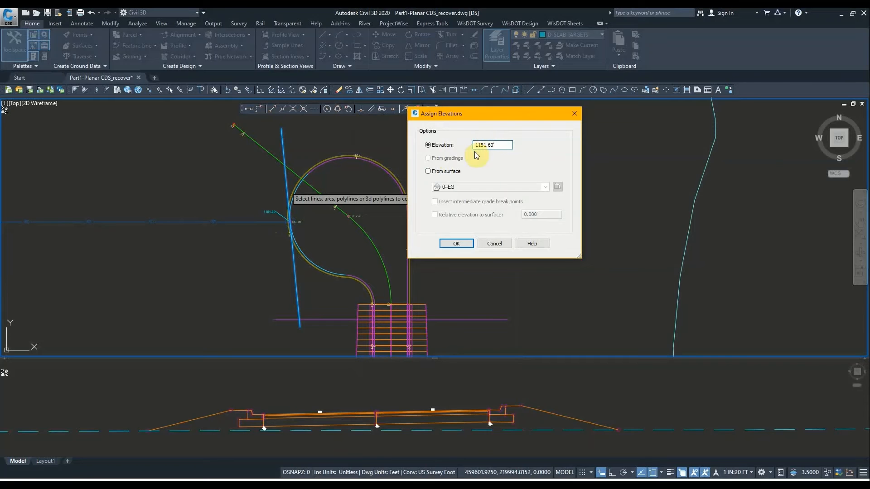
{"action": "left_click", "coordinate": [456, 243]}
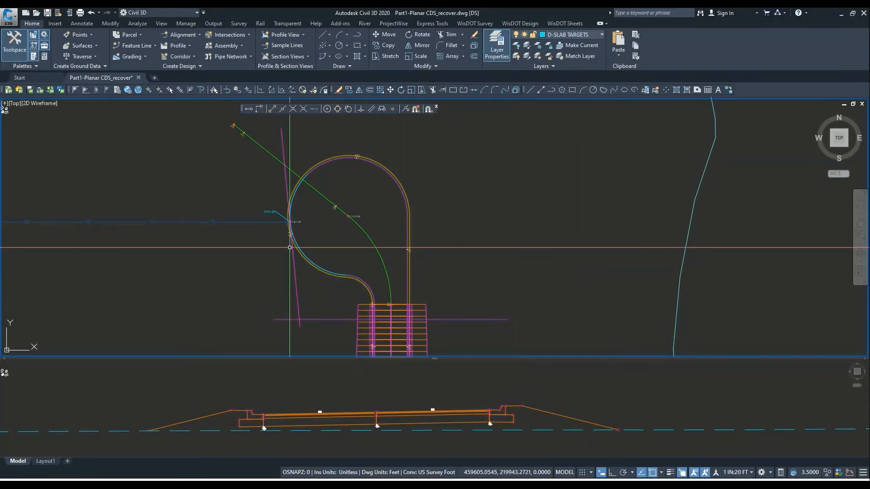
Delete the three-point construction arc along the bulb's west edge.
{"action": "left_click", "coordinate": [278, 217]}
{"action": "scroll", "coordinate": [280, 219], "scroll_direction": "up", "scroll_amount": 5}
{"action": "scroll", "coordinate": [358, 213], "scroll_direction": "down", "scroll_amount": 4}
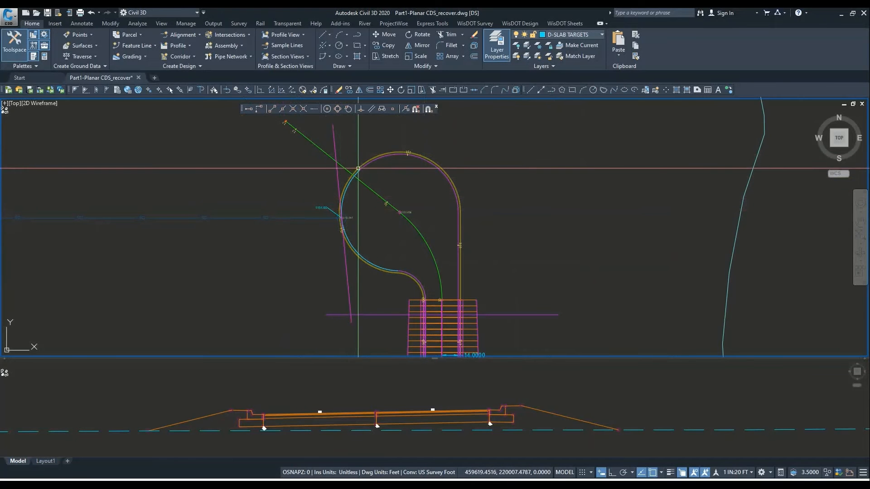
{"action": "scroll", "coordinate": [331, 213], "scroll_direction": "up", "scroll_amount": 2}
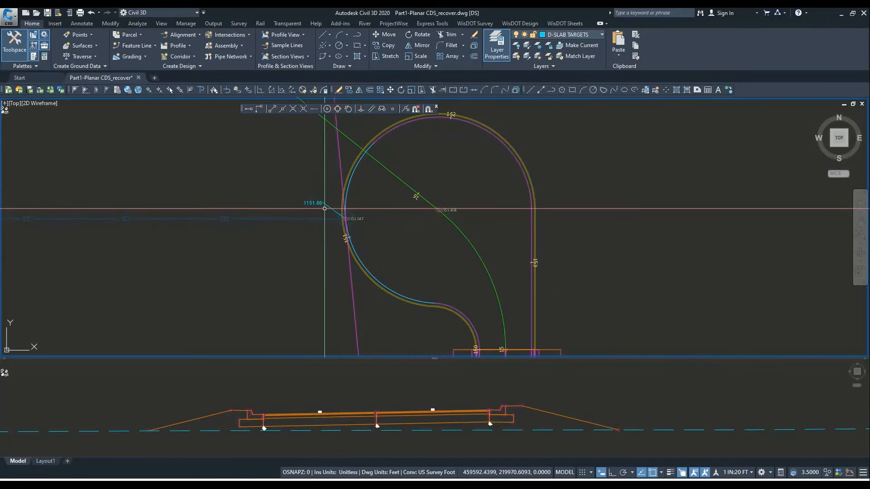
{"action": "scroll", "coordinate": [323, 213], "scroll_direction": "down", "scroll_amount": 2}
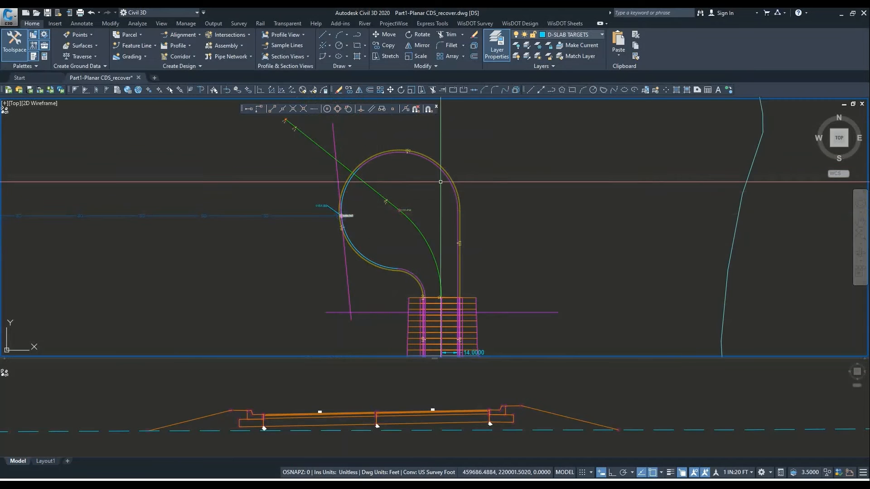
{"action": "left_click", "coordinate": [362, 255]}
{"action": "key", "text": "Escape"}
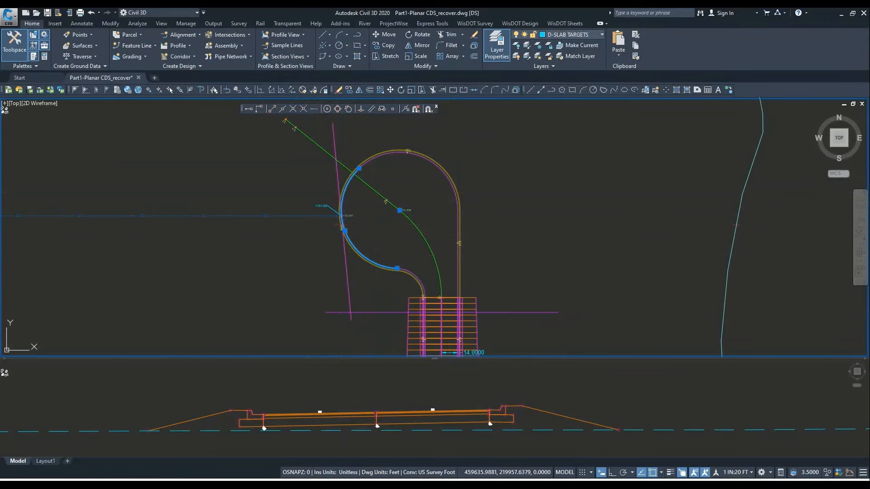
{"action": "middle_click_drag", "start_coordinate": [369, 224], "coordinate": [324, 230]}
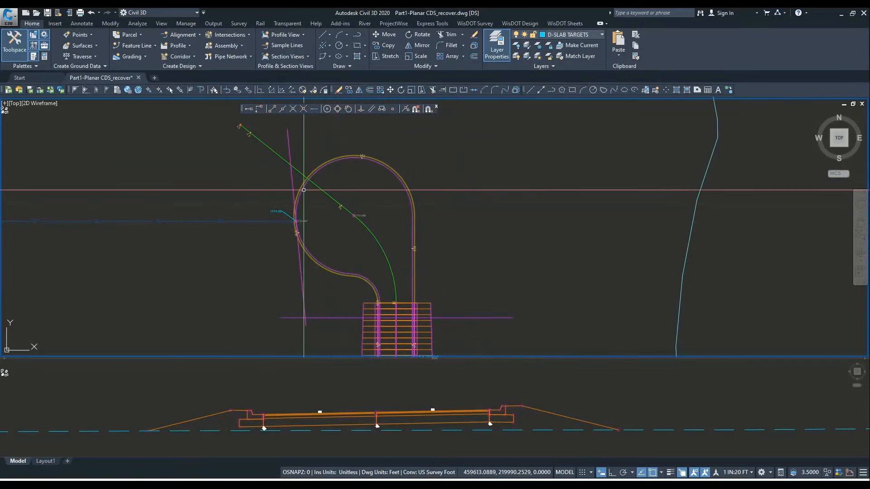
Create a grading group named 1151.60 with automatic surface creation, and accept the matching TIN surface 1151.60.
{"action": "left_click", "coordinate": [141, 56]}
{"action": "left_click", "coordinate": [149, 69]}
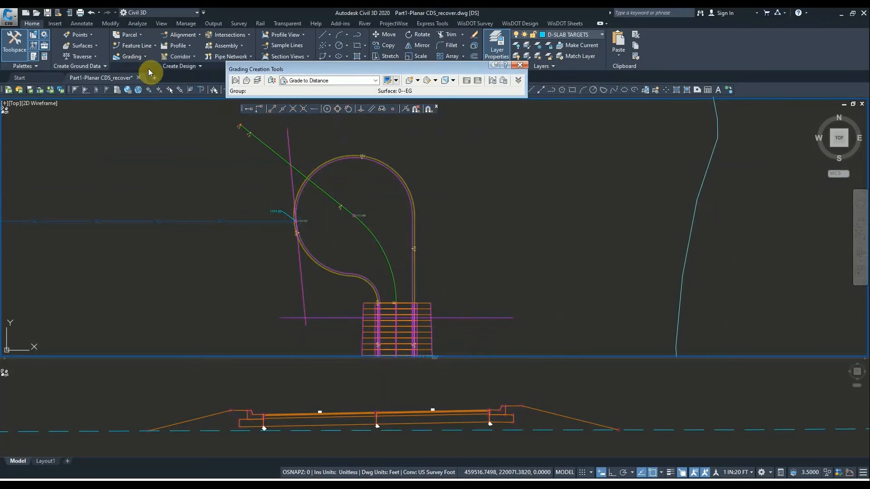
{"action": "left_click", "coordinate": [236, 81]}
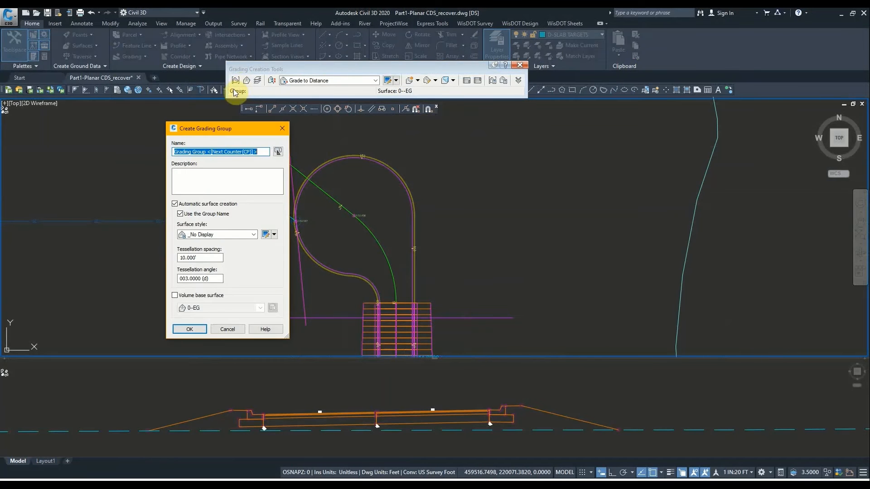
{"action": "left_click_drag", "start_coordinate": [213, 129], "coordinate": [173, 82]}
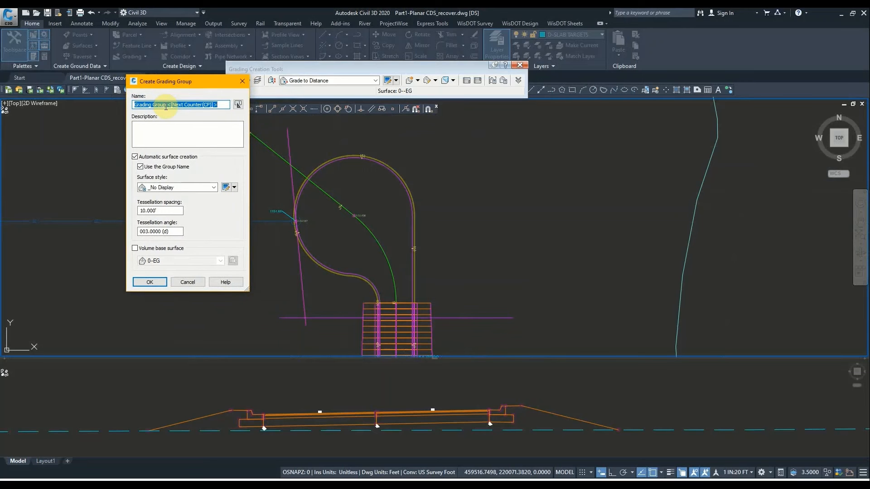
{"action": "type", "text": "1151.60"}
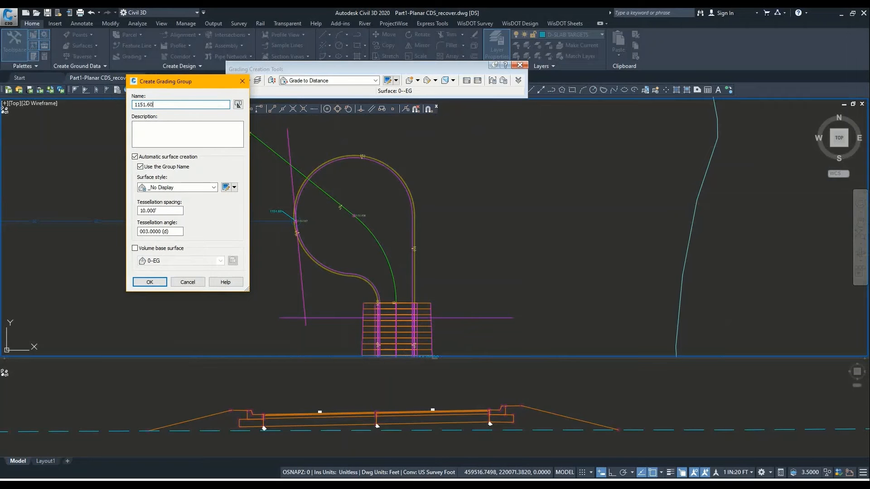
{"action": "left_click", "coordinate": [141, 167]}
{"action": "left_click", "coordinate": [158, 282]}
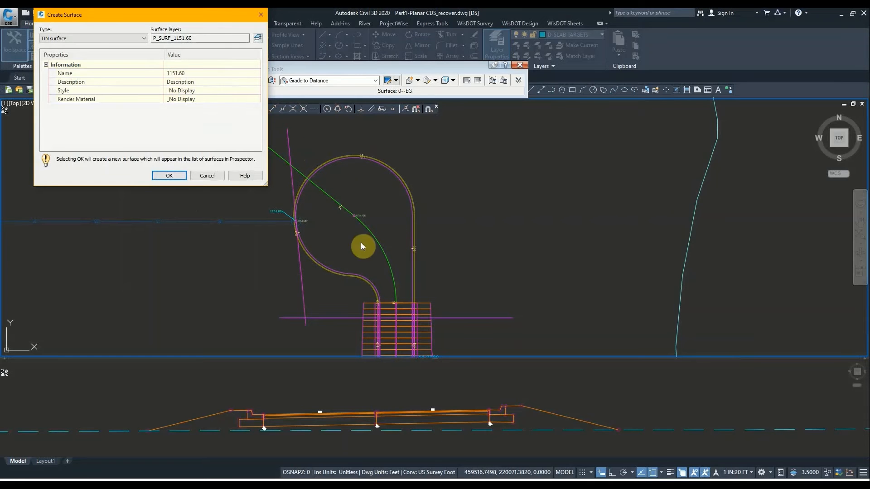
{"action": "left_click", "coordinate": [168, 177]}
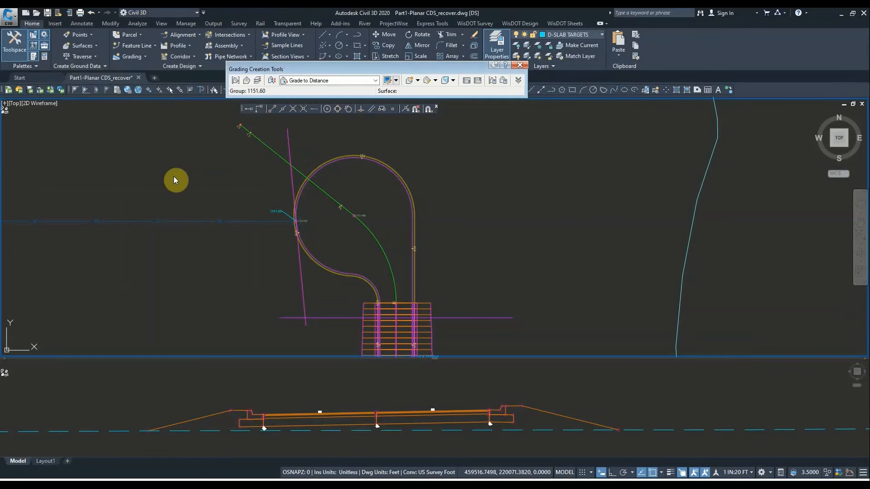
Create a Grade to Distance grading along the tangent feature line's entire length, extending east past the bulb's far edge at 2.00% grade.
{"action": "middle_click_drag", "start_coordinate": [310, 208], "coordinate": [273, 202]}
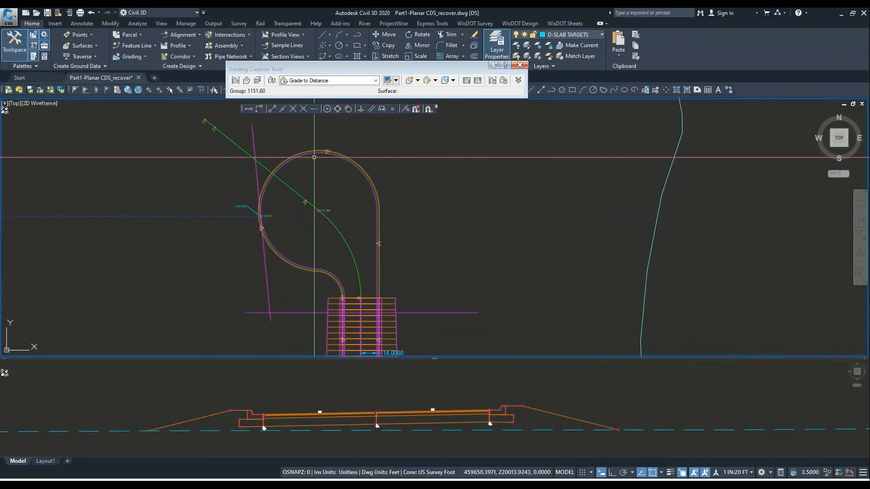
{"action": "middle_click_drag", "start_coordinate": [328, 123], "coordinate": [310, 135]}
{"action": "left_click", "coordinate": [304, 83]}
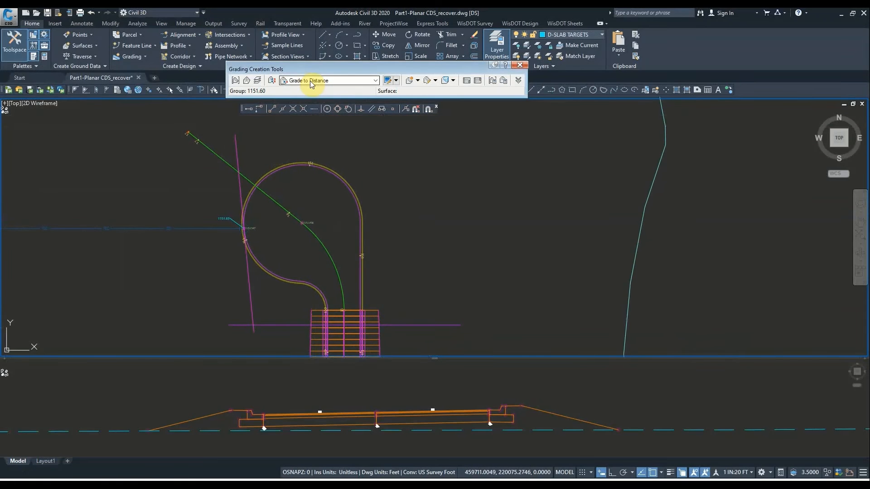
{"action": "left_click", "coordinate": [314, 212]}
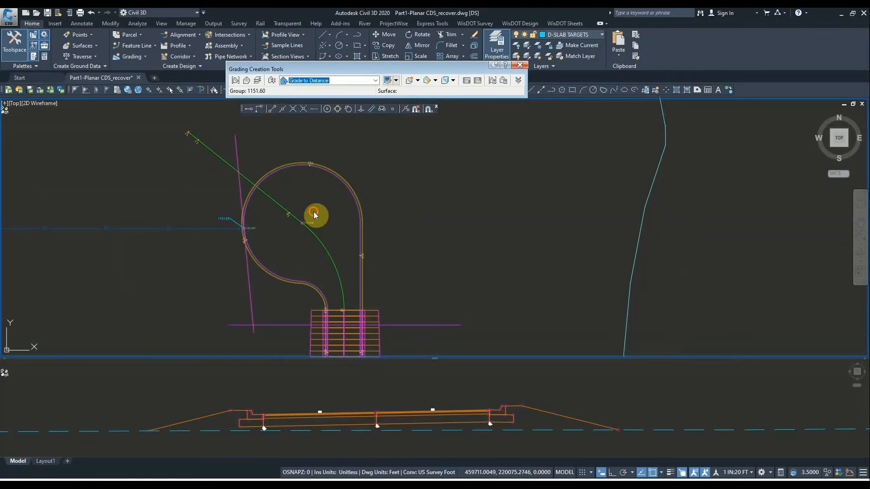
{"action": "left_click", "coordinate": [407, 84]}
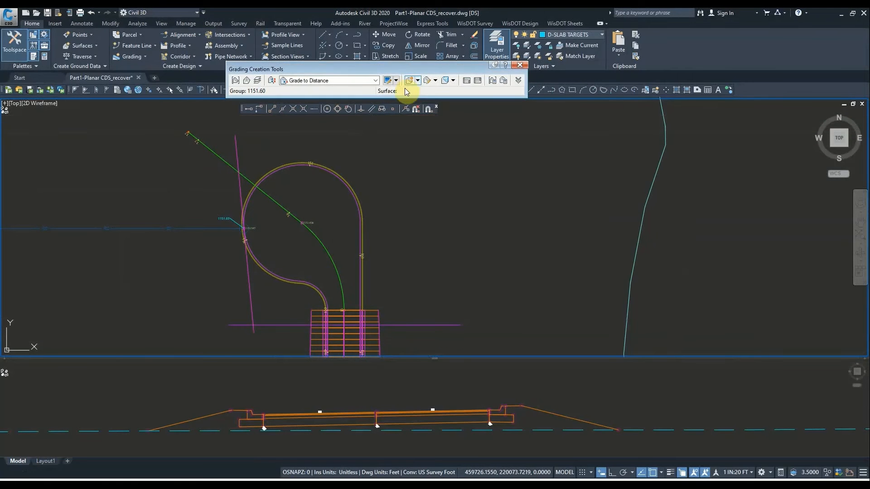
{"action": "left_click", "coordinate": [240, 199]}
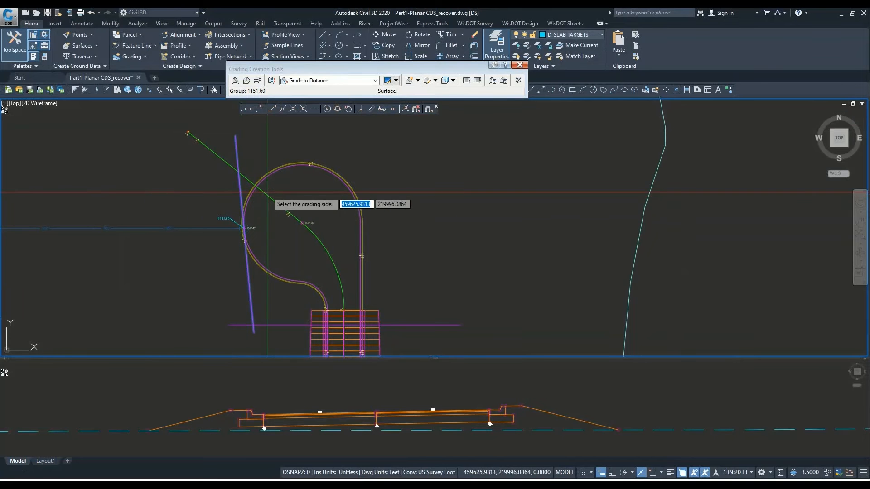
{"action": "left_click", "coordinate": [396, 191]}
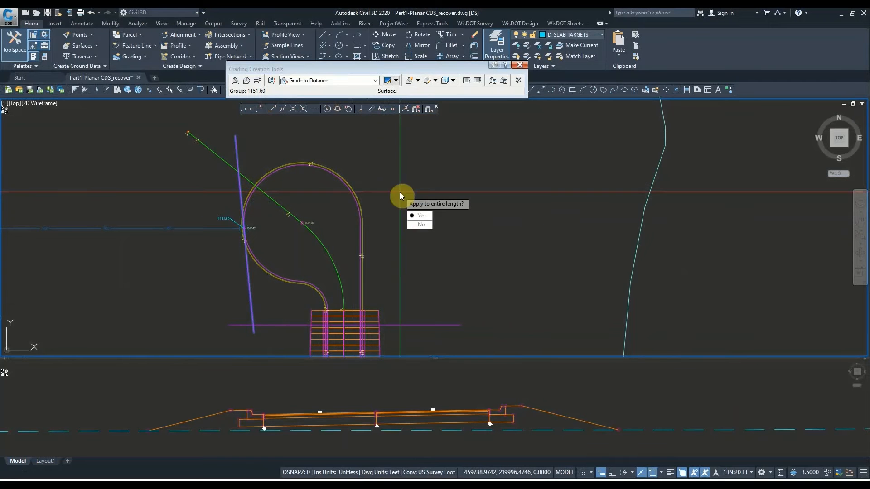
{"action": "key", "text": "Return"}
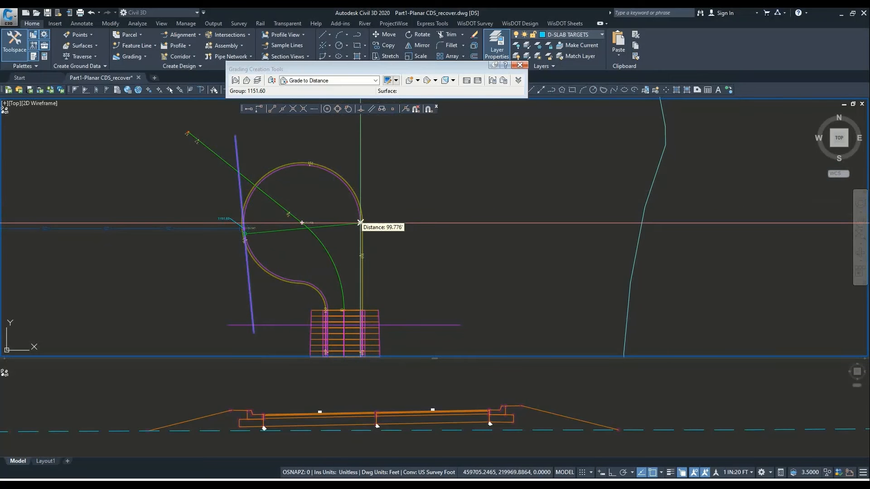
{"action": "left_click", "coordinate": [382, 207]}
{"action": "key", "text": "Down"}
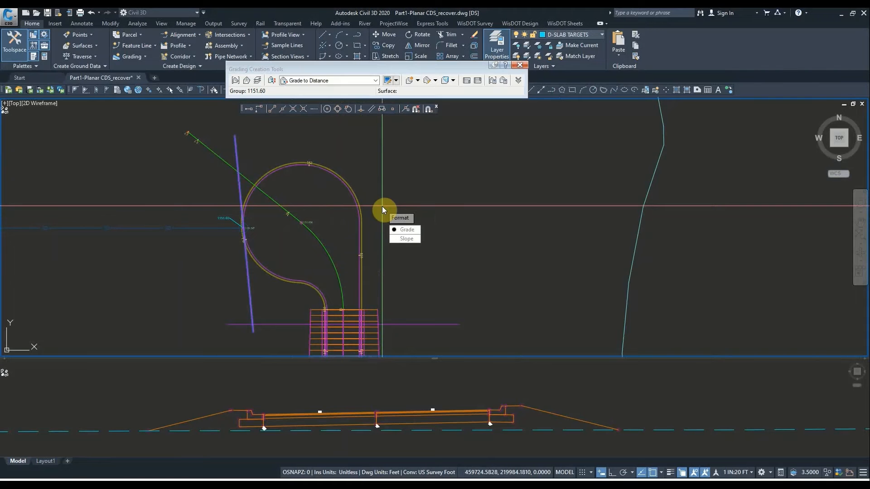
{"action": "key", "text": "Return"}
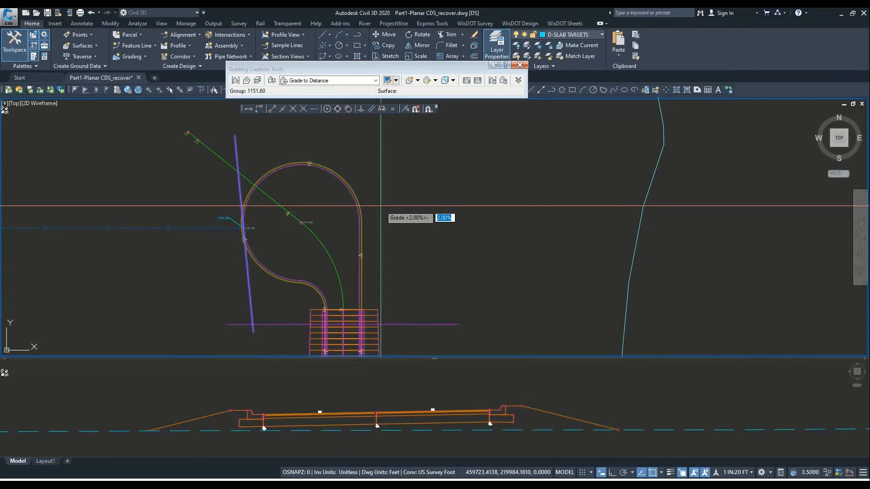
{"action": "key", "text": "Return"}
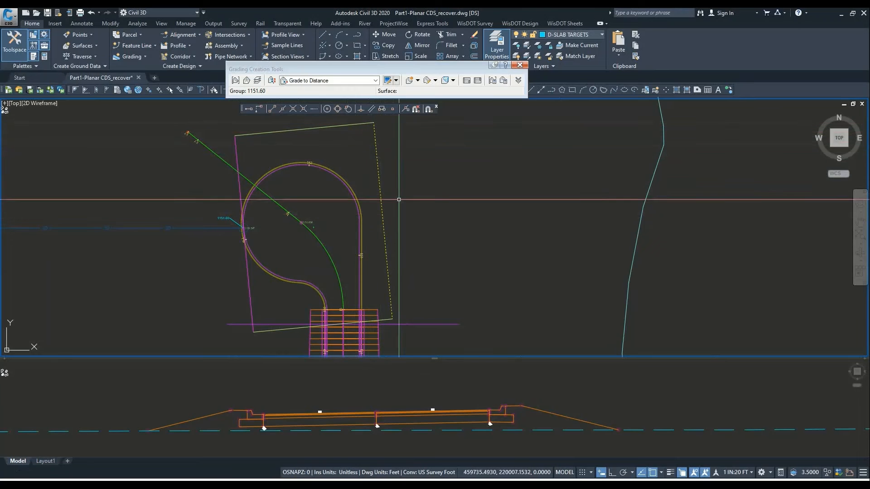
Switch both spot elevation labels, at the storm drain point and the bulb's center, to reference the 1151.60 surface.
{"action": "middle_click_drag", "start_coordinate": [278, 296], "coordinate": [278, 292]}
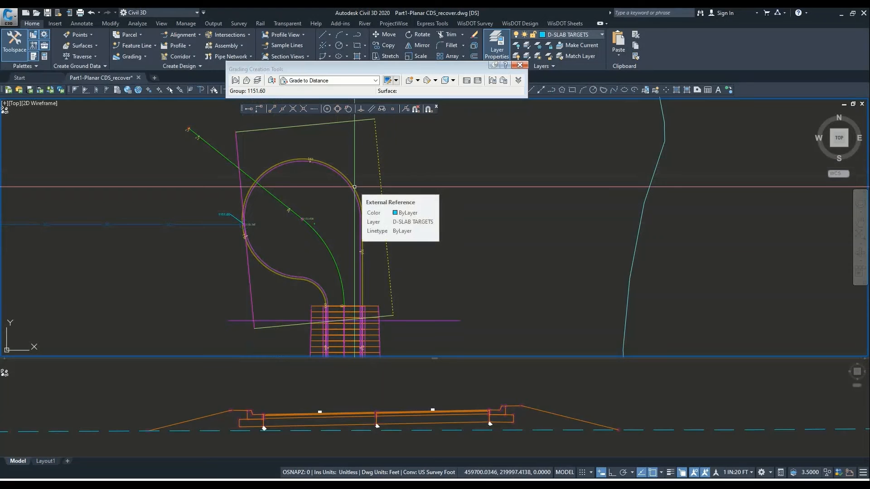
{"action": "scroll", "coordinate": [292, 220], "scroll_direction": "up", "scroll_amount": 3}
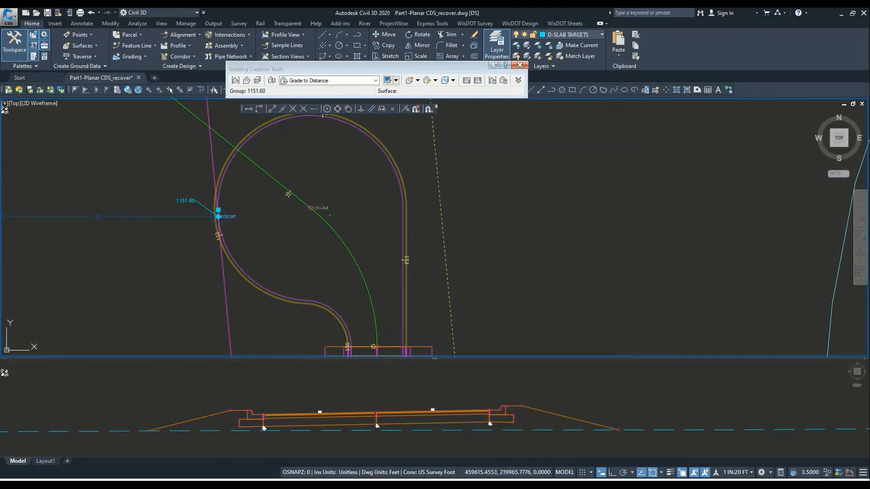
{"action": "left_click", "coordinate": [325, 207]}
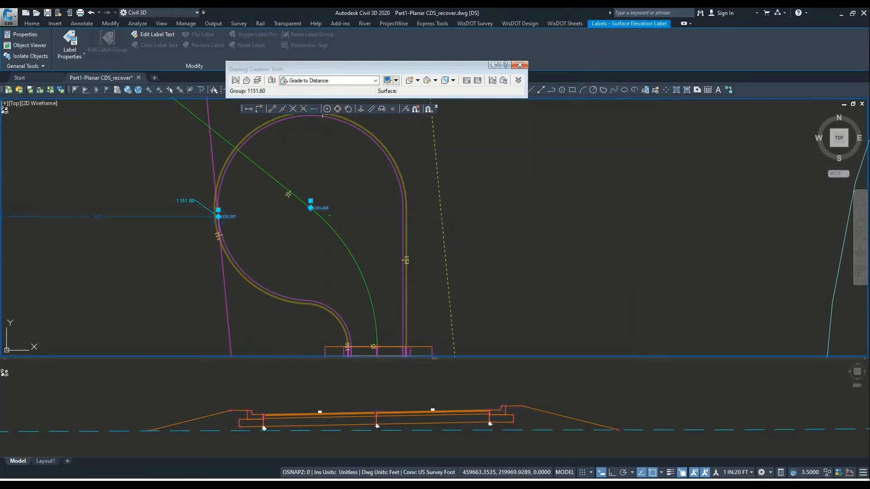
{"action": "left_click_drag", "start_coordinate": [0, 333], "coordinate": [195, 304]}
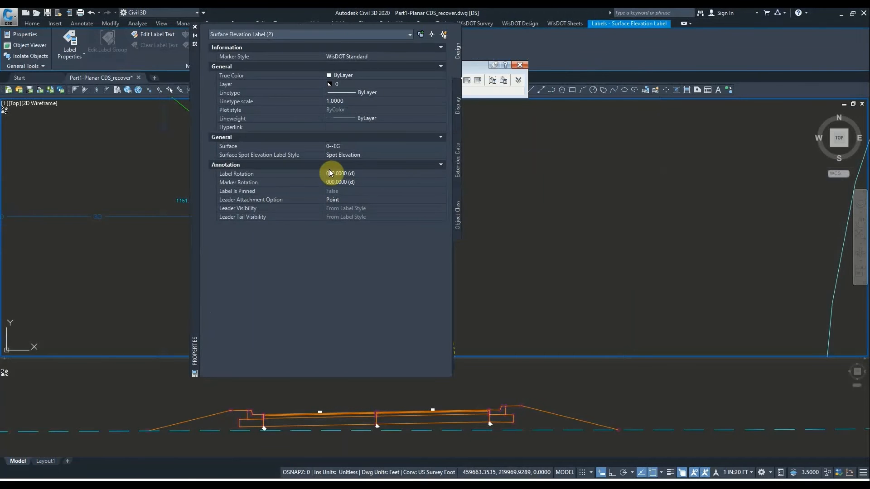
{"action": "left_click", "coordinate": [342, 148]}
{"action": "left_click", "coordinate": [339, 146]}
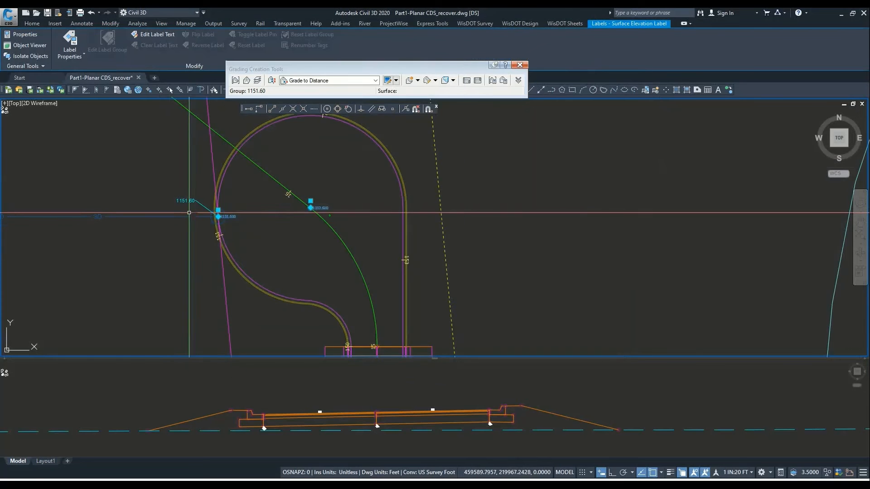
{"action": "scroll", "coordinate": [231, 206], "scroll_direction": "up", "scroll_amount": 3}
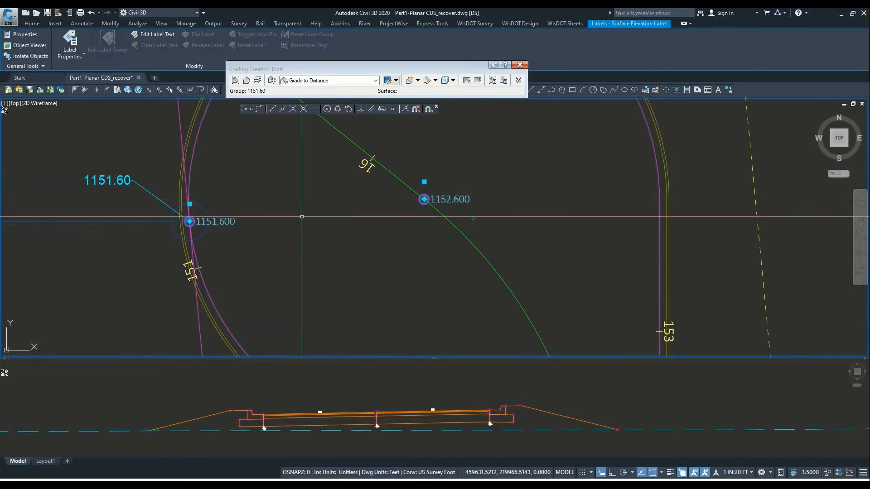
Clear the label selection and close the grading creation tools.
{"action": "key", "text": "Escape"}
{"action": "scroll", "coordinate": [250, 211], "scroll_direction": "down", "scroll_amount": 4}
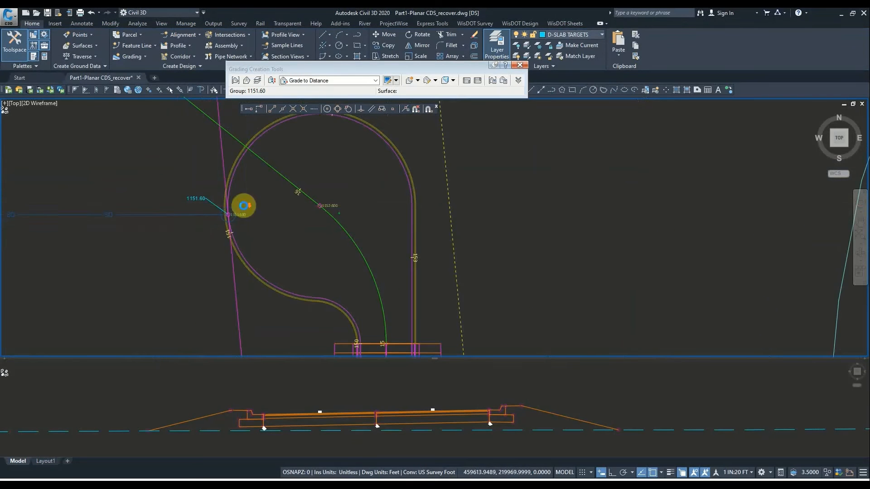
{"action": "scroll", "coordinate": [244, 206], "scroll_direction": "down", "scroll_amount": 4}
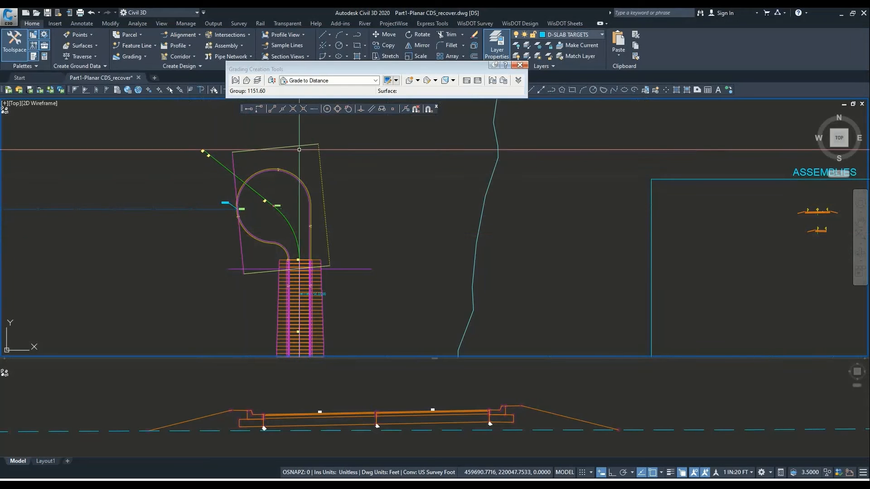
{"action": "scroll", "coordinate": [282, 239], "scroll_direction": "up", "scroll_amount": 2}
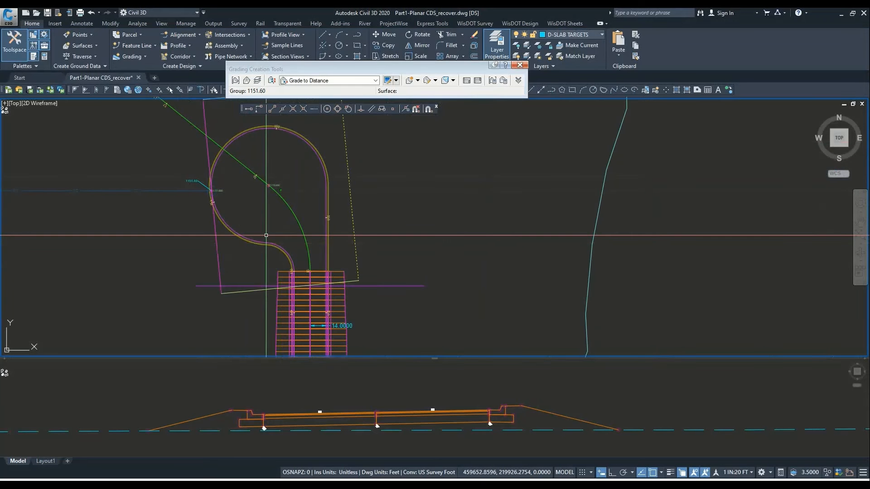
{"action": "left_click", "coordinate": [523, 66]}
Bring the flange profile view into the lower viewport and enlarge that viewport upward.
{"action": "left_click", "coordinate": [370, 449]}
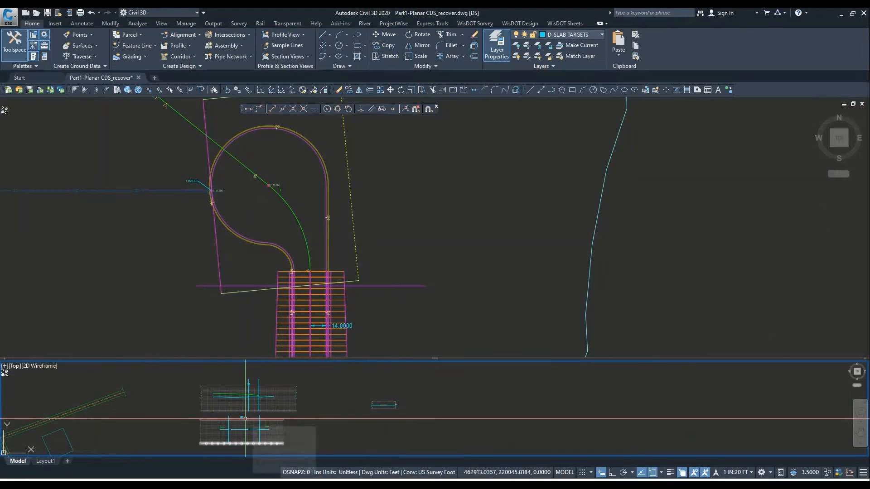
{"action": "scroll", "coordinate": [237, 426], "scroll_direction": "up", "scroll_amount": 4}
{"action": "scroll", "coordinate": [243, 414], "scroll_direction": "up", "scroll_amount": 3}
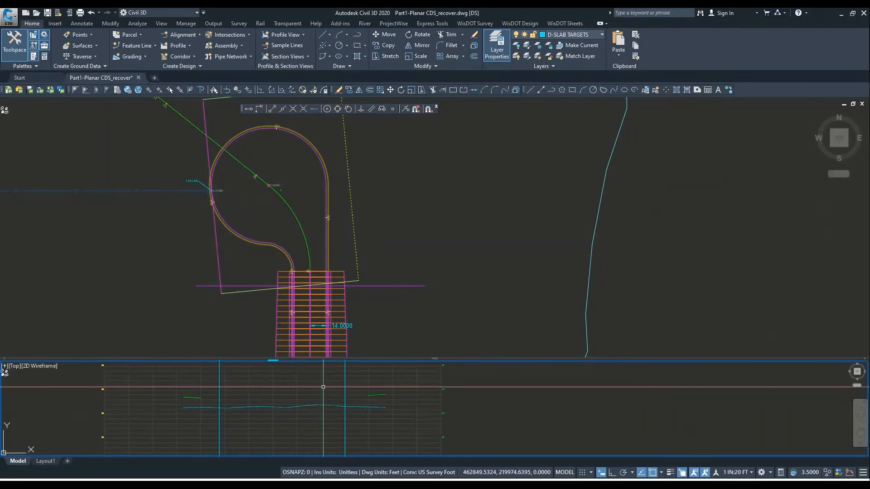
{"action": "left_click_drag", "start_coordinate": [434, 359], "coordinate": [443, 295]}
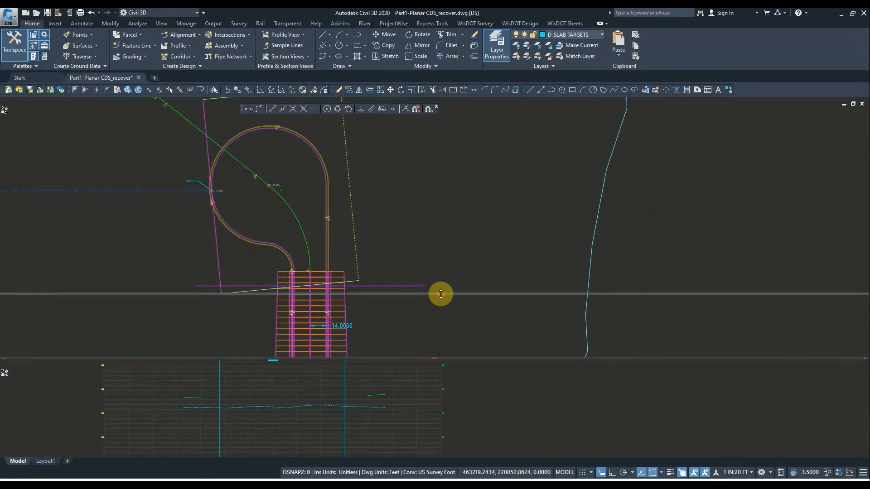
Compare the short corridor profile segments at both ends of the profile view with the flange tie-ins in plan.
{"action": "middle_click_drag", "start_coordinate": [299, 373], "coordinate": [310, 375]}
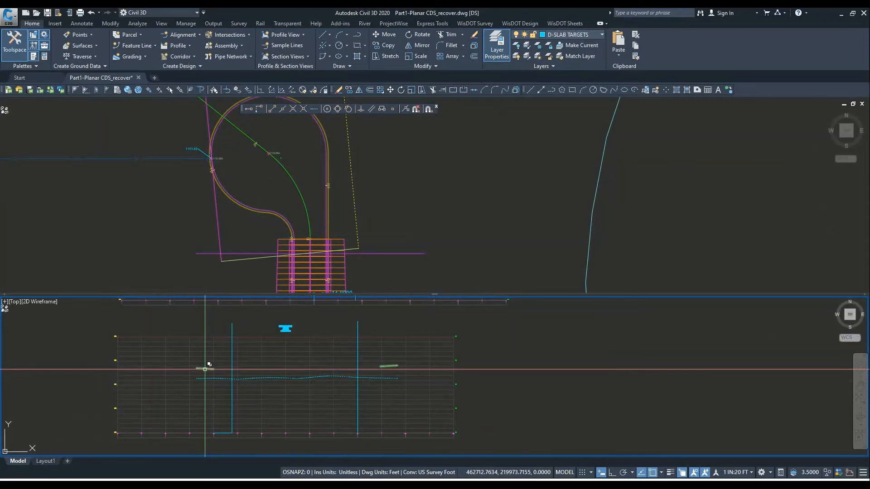
{"action": "middle_click_drag", "start_coordinate": [301, 288], "coordinate": [294, 225]}
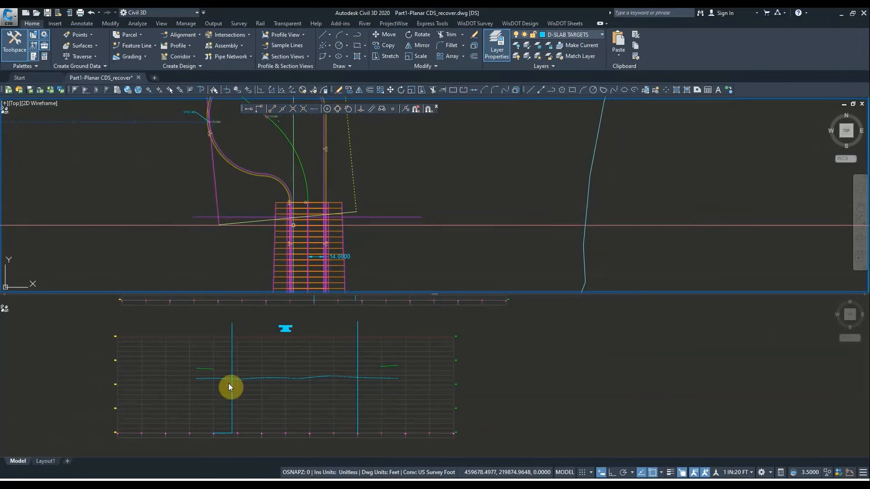
{"action": "left_click", "coordinate": [252, 354]}
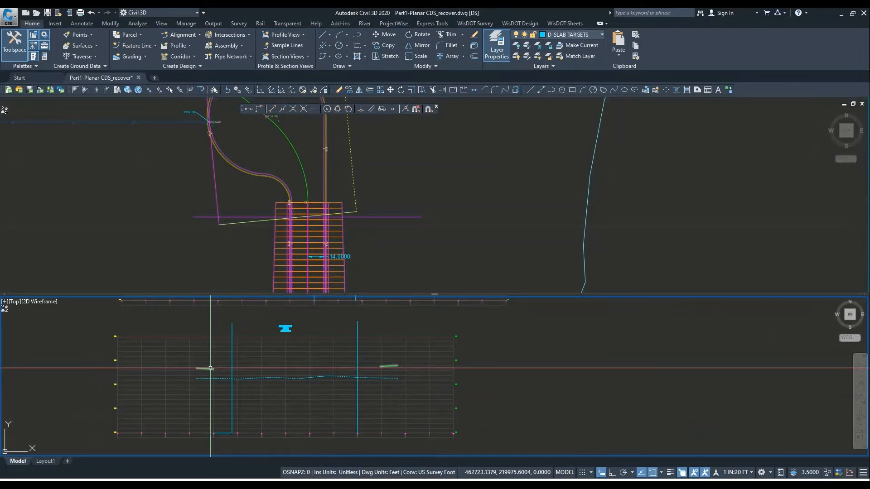
{"action": "left_click", "coordinate": [286, 210]}
{"action": "middle_click_drag", "start_coordinate": [287, 209], "coordinate": [313, 262]}
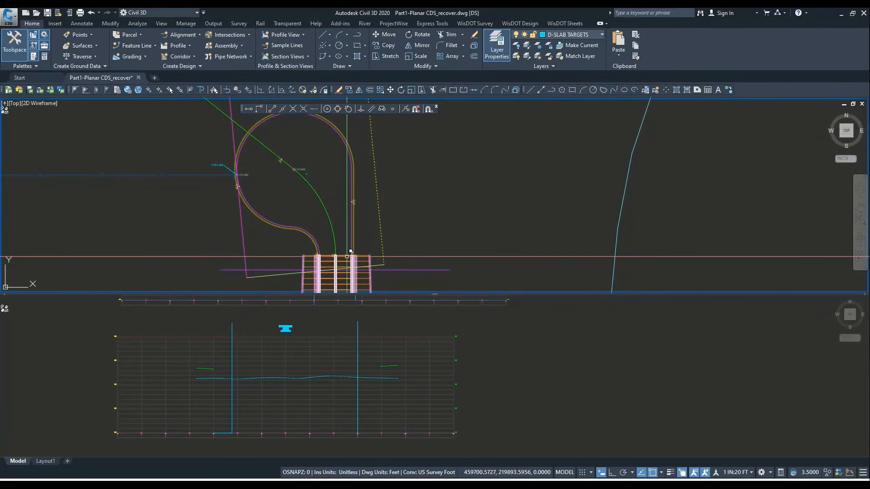
{"action": "left_click", "coordinate": [387, 313]}
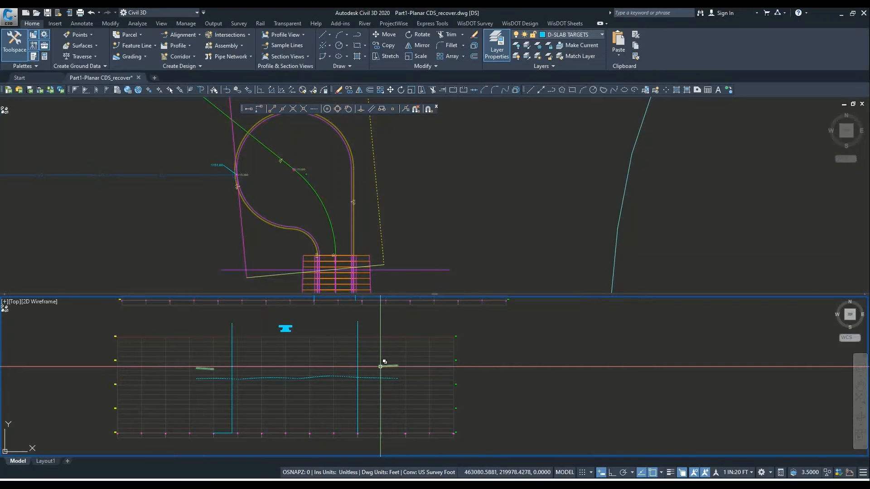
{"action": "left_click", "coordinate": [335, 243]}
{"action": "mouse_move", "coordinate": [332, 252]}
{"action": "middle_mouse_down"}
{"action": "mouse_move", "coordinate": [303, 238]}
{"action": "mouse_move", "coordinate": [273, 243]}
{"action": "middle_mouse_up"}
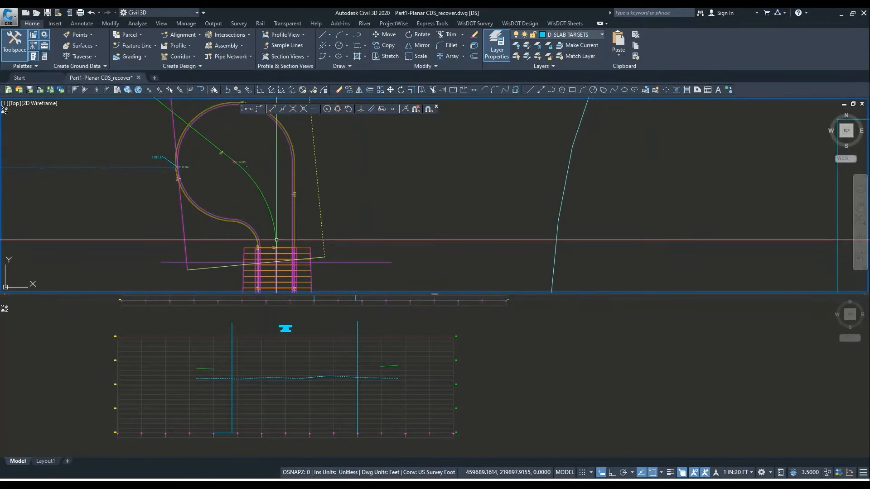
{"action": "middle_click_drag", "start_coordinate": [267, 175], "coordinate": [268, 199]}
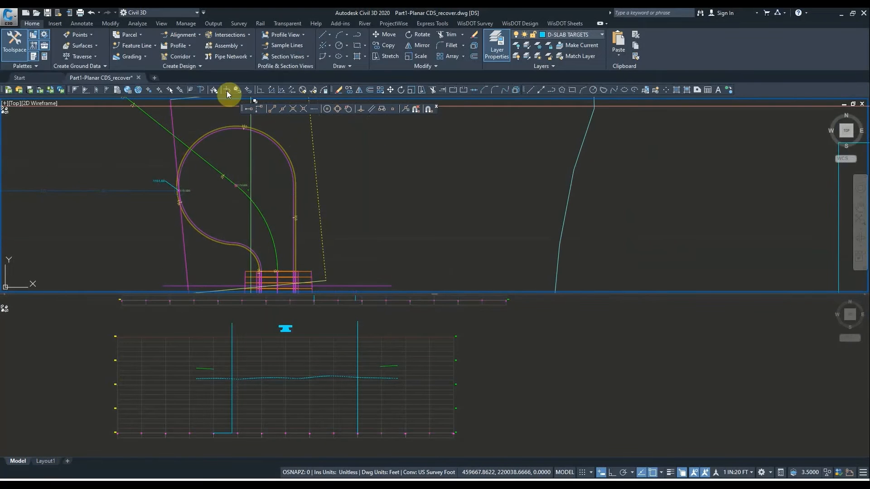
Start a surface profile for the Flange alignment and add surface 1151.60 to its profile list.
{"action": "left_click", "coordinate": [190, 48]}
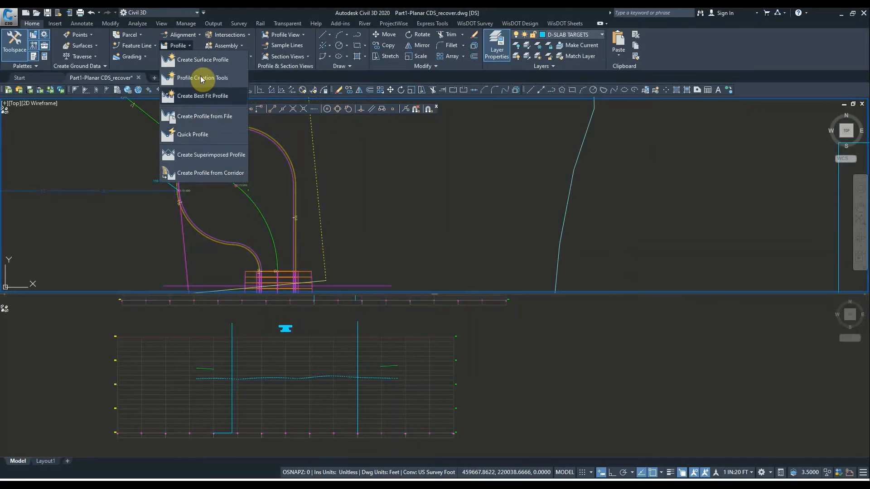
{"action": "left_click", "coordinate": [194, 60]}
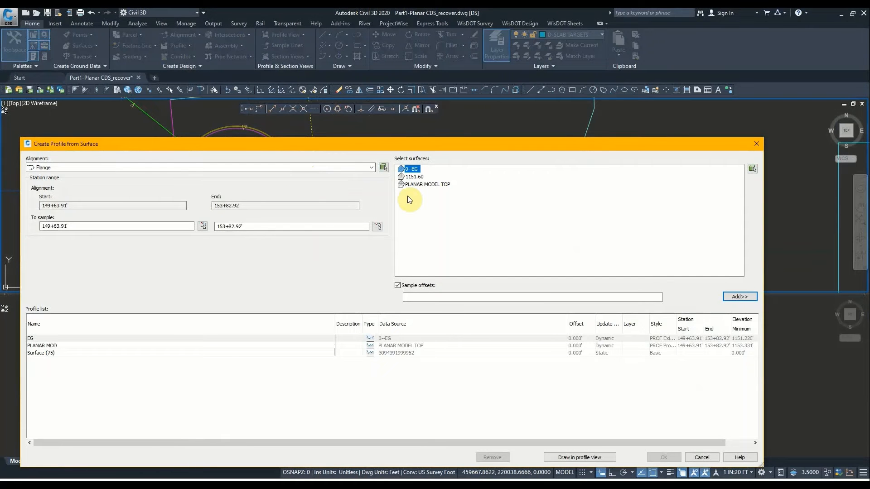
{"action": "left_click", "coordinate": [183, 168]}
{"action": "left_click", "coordinate": [50, 184]}
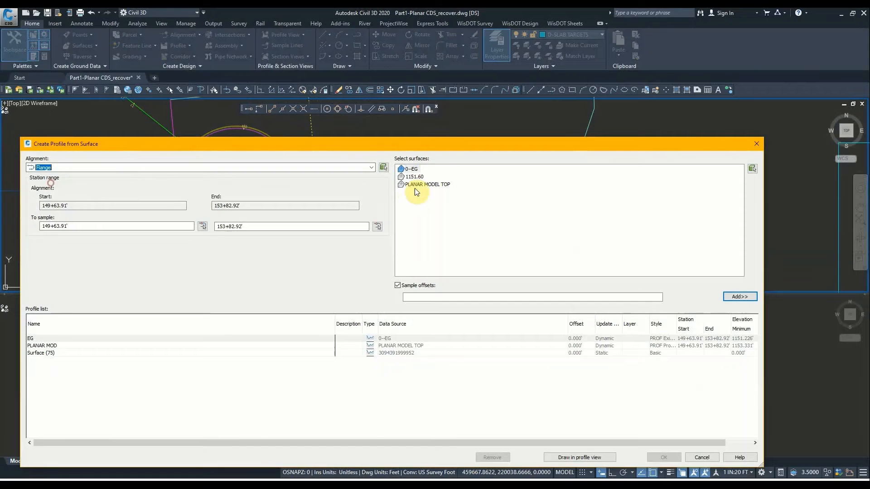
{"action": "left_click", "coordinate": [740, 297]}
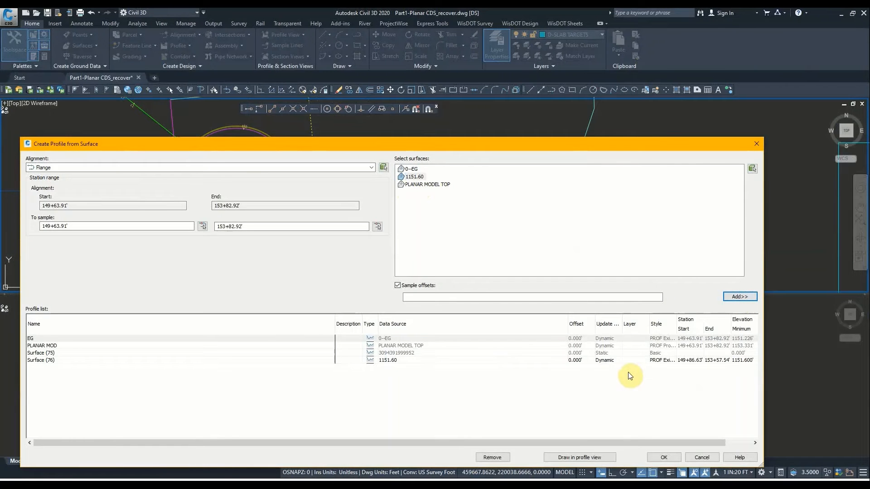
Assign the Basic style to the 1151.60 profile, create it in the existing profile view, and dismiss the event viewer.
{"action": "left_click", "coordinate": [666, 362]}
{"action": "left_click", "coordinate": [667, 362]}
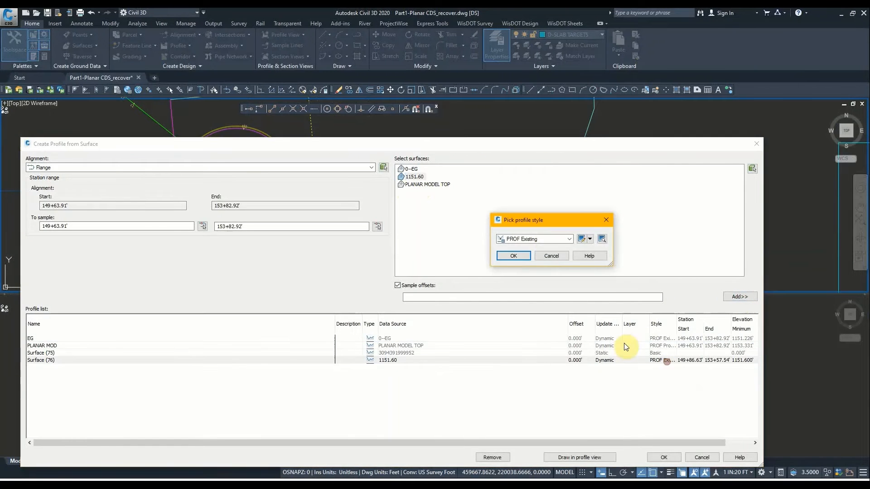
{"action": "left_click", "coordinate": [546, 239]}
{"action": "left_click", "coordinate": [521, 255]}
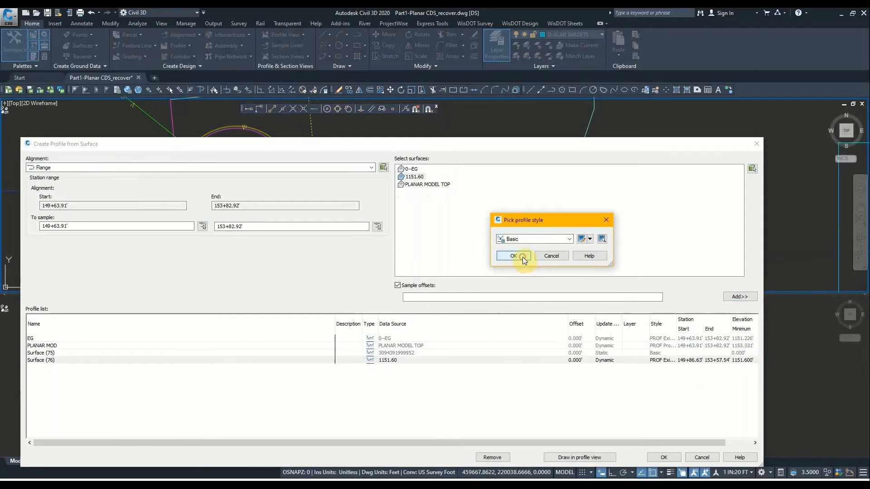
{"action": "left_click", "coordinate": [512, 256]}
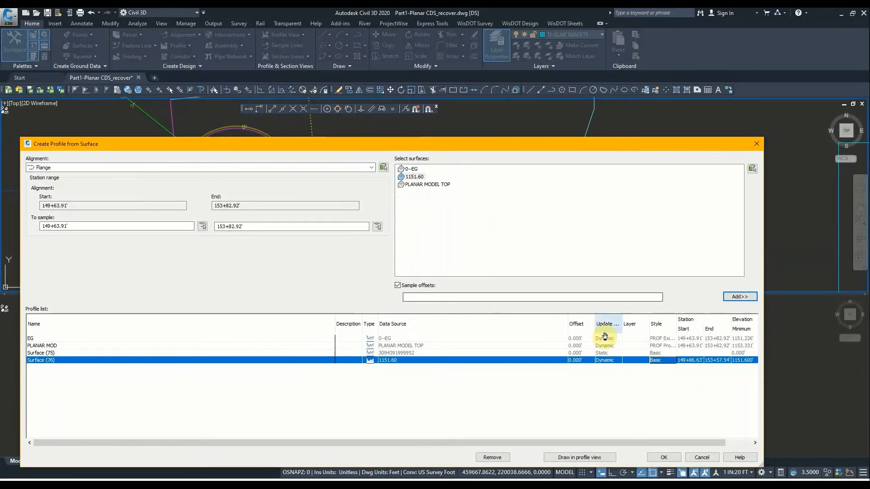
{"action": "left_click", "coordinate": [663, 456]}
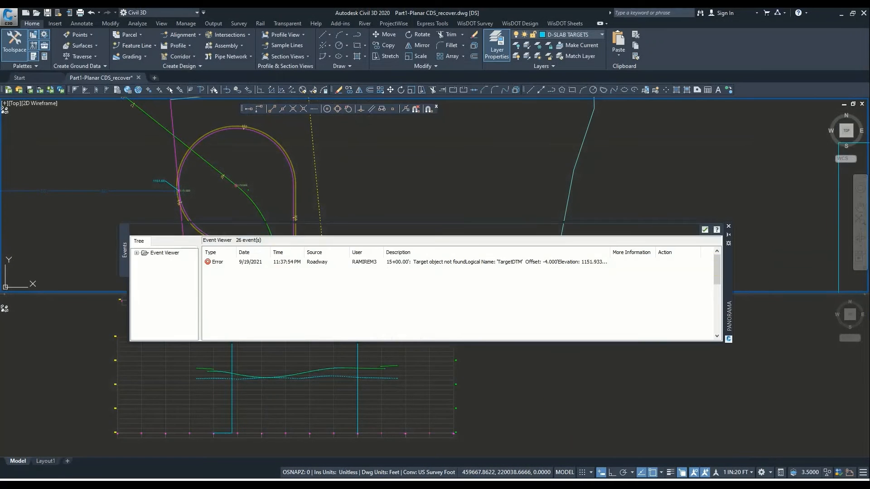
{"action": "left_click", "coordinate": [705, 231]}
Examine the sampled 1151.60 profile in the profile view, checking its low point against the station axis.
{"action": "left_click", "coordinate": [245, 386]}
{"action": "scroll", "coordinate": [228, 382], "scroll_direction": "up", "scroll_amount": 5}
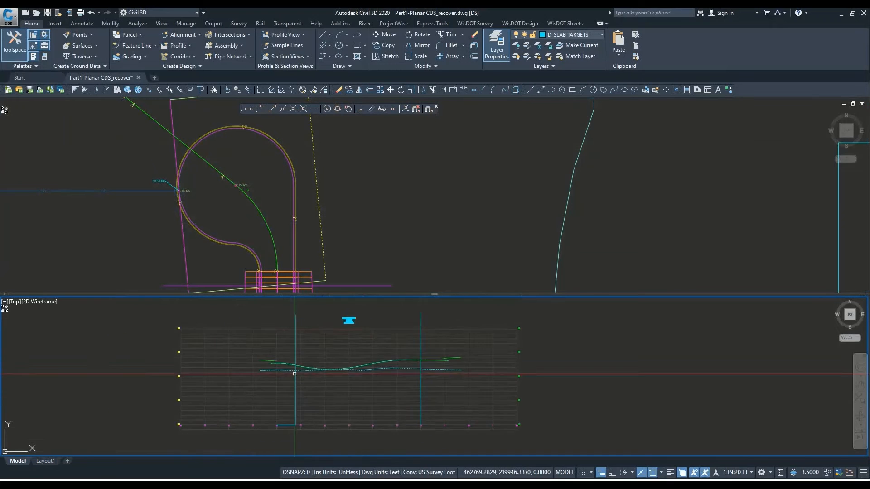
{"action": "middle_click_drag", "start_coordinate": [330, 347], "coordinate": [309, 347]}
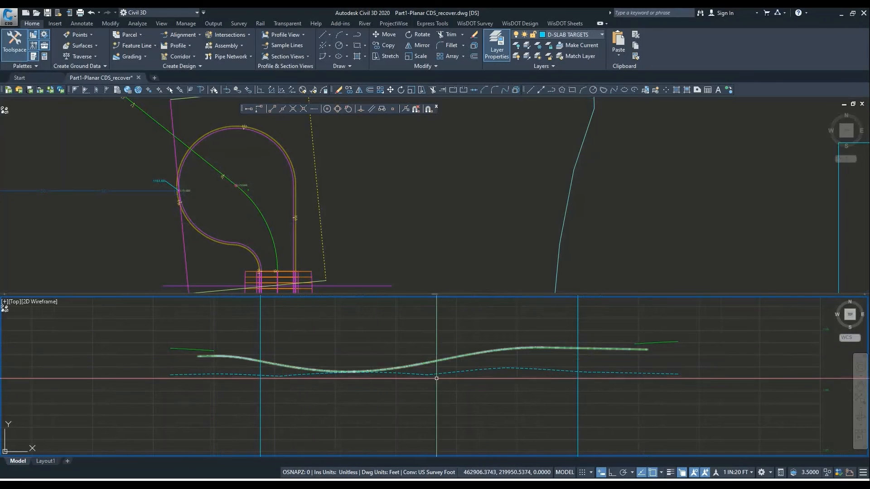
{"action": "scroll", "coordinate": [569, 349], "scroll_direction": "down", "scroll_amount": 2}
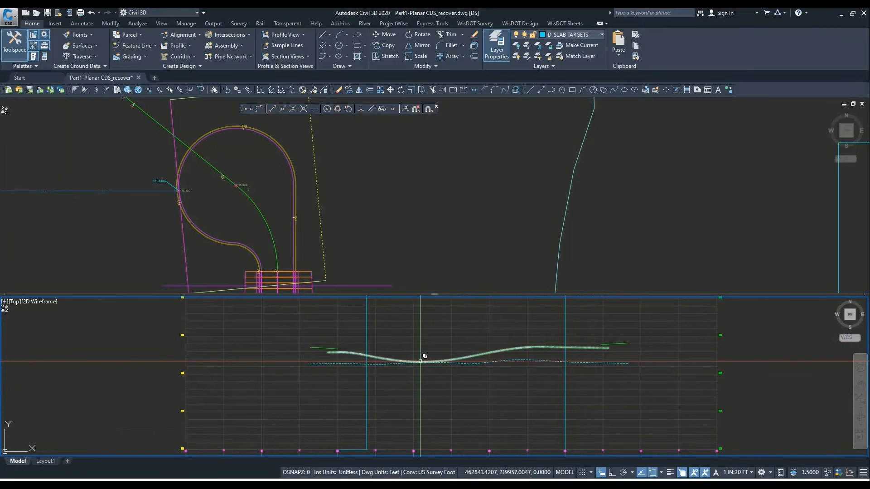
{"action": "scroll", "coordinate": [424, 362], "scroll_direction": "up", "scroll_amount": 4}
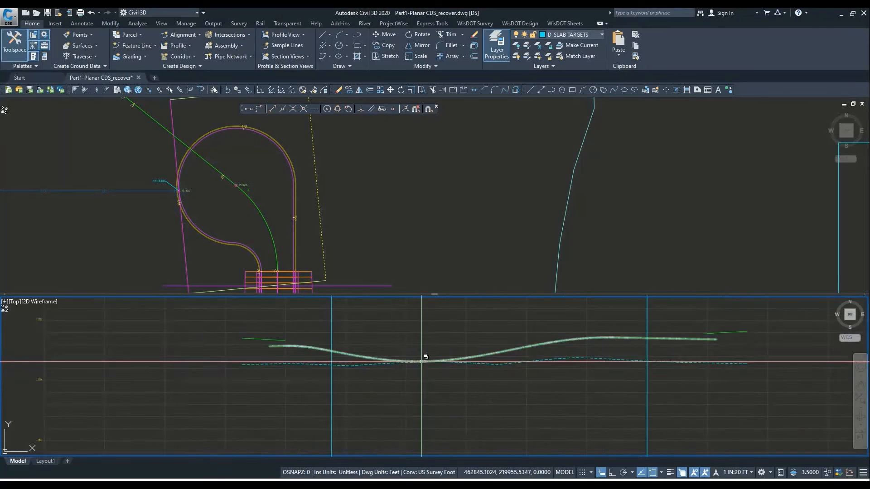
{"action": "scroll", "coordinate": [424, 362], "scroll_direction": "down", "scroll_amount": 4}
{"action": "scroll", "coordinate": [424, 451], "scroll_direction": "up", "scroll_amount": 4}
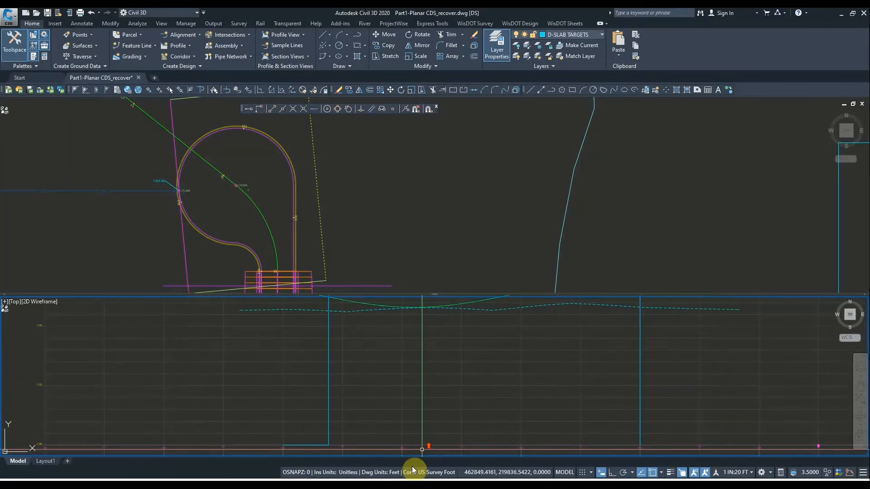
{"action": "scroll", "coordinate": [421, 449], "scroll_direction": "up", "scroll_amount": 3}
{"action": "middle_click_drag", "start_coordinate": [421, 449], "coordinate": [412, 401]}
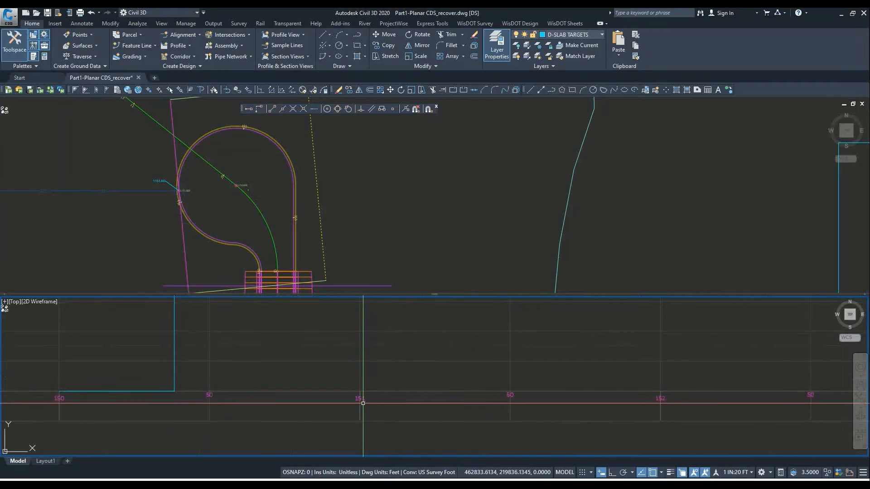
{"action": "scroll", "coordinate": [412, 389], "scroll_direction": "down", "scroll_amount": 4}
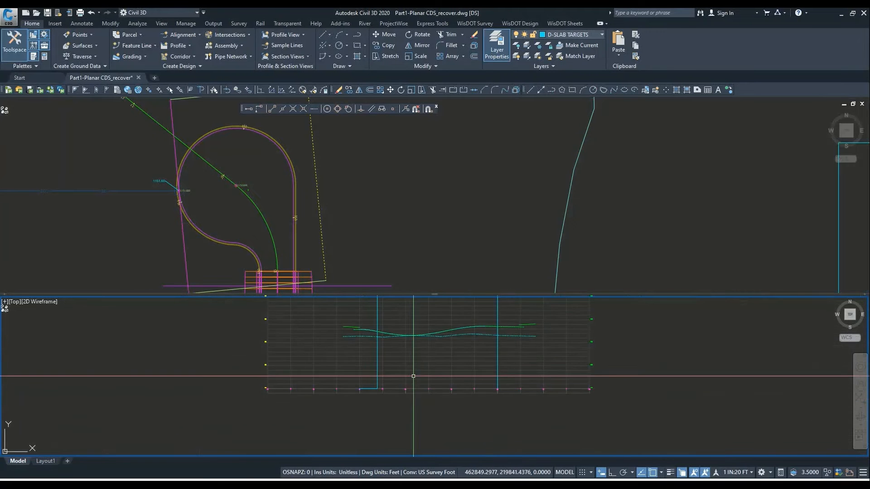
{"action": "scroll", "coordinate": [412, 337], "scroll_direction": "up", "scroll_amount": 2}
Follow the flange alignment's stations around the bulb in plan and check the storm drain's position near station 151.
{"action": "left_click", "coordinate": [277, 264]}
{"action": "scroll", "coordinate": [274, 271], "scroll_direction": "up", "scroll_amount": 4}
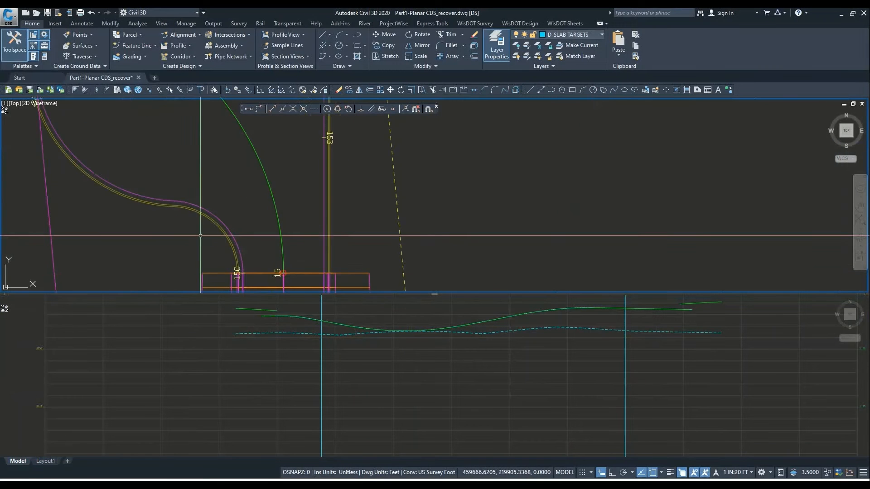
{"action": "middle_click_drag", "start_coordinate": [243, 272], "coordinate": [360, 275]}
{"action": "middle_click_drag", "start_coordinate": [246, 193], "coordinate": [365, 286]}
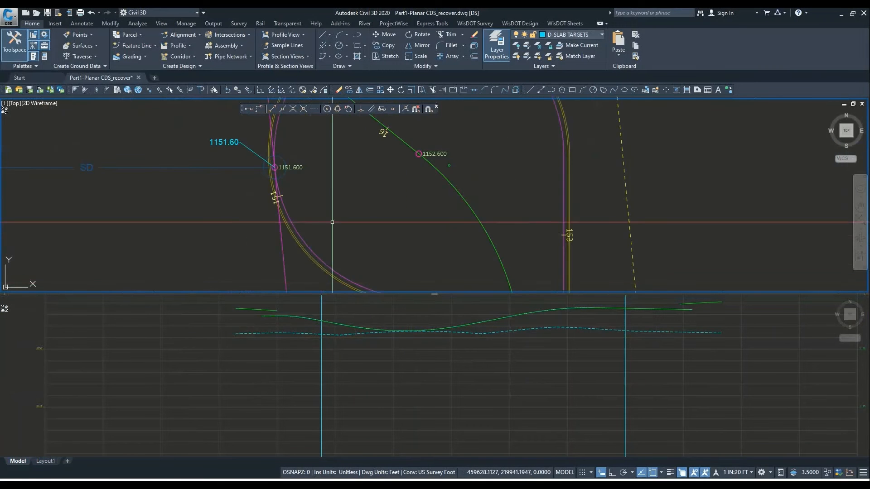
{"action": "middle_click_drag", "start_coordinate": [301, 202], "coordinate": [297, 287]}
{"action": "scroll", "coordinate": [467, 111], "scroll_direction": "up", "scroll_amount": 2}
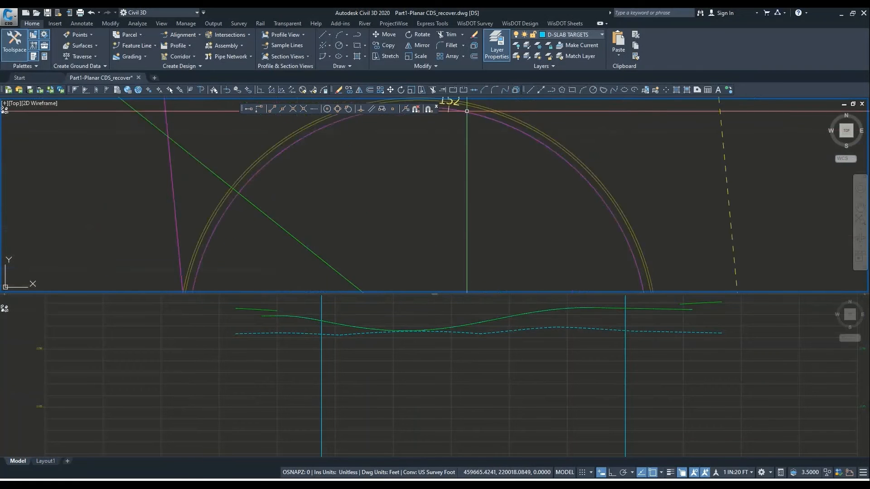
{"action": "scroll", "coordinate": [462, 117], "scroll_direction": "down", "scroll_amount": 4}
{"action": "scroll", "coordinate": [374, 212], "scroll_direction": "up", "scroll_amount": 2}
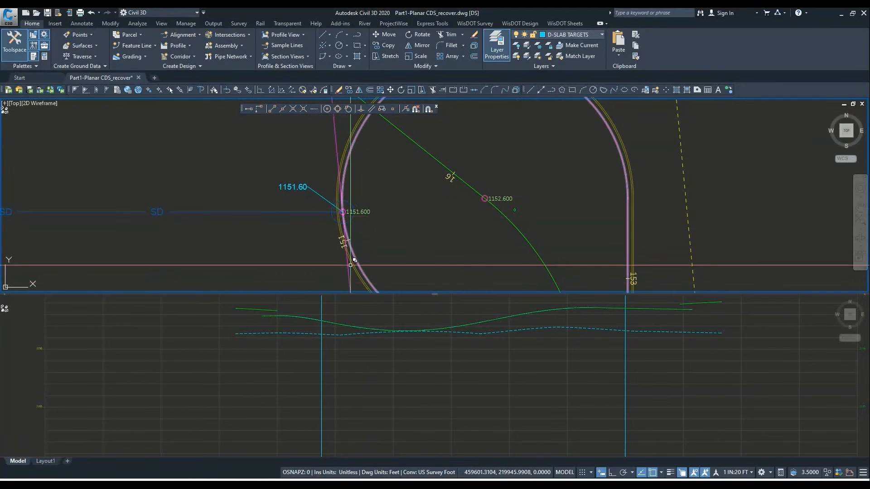
Review the full flange profile alongside the cul-de-sac plan, down to the bulb's tie-in with the corridor.
{"action": "left_click", "coordinate": [467, 359]}
{"action": "middle_click_drag", "start_coordinate": [408, 313], "coordinate": [357, 343]}
{"action": "scroll", "coordinate": [357, 342], "scroll_direction": "down", "scroll_amount": 4}
{"action": "left_click", "coordinate": [396, 266]}
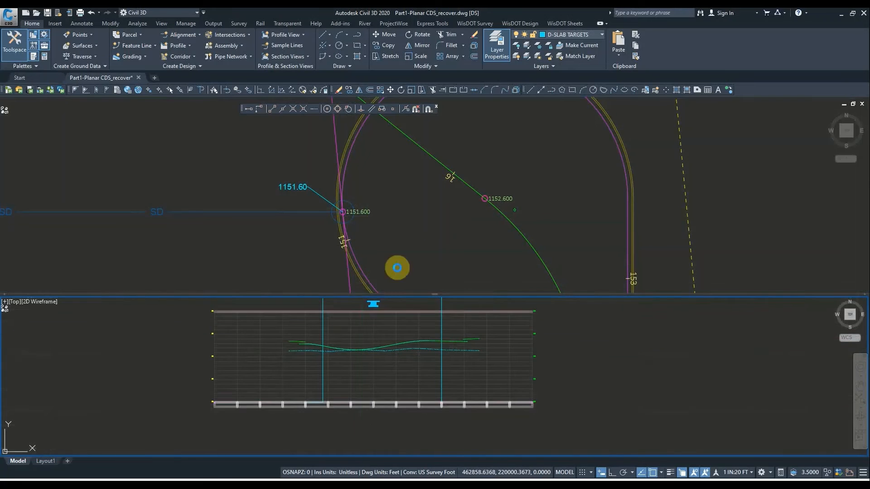
{"action": "scroll", "coordinate": [290, 208], "scroll_direction": "down", "scroll_amount": 4}
{"action": "scroll", "coordinate": [290, 208], "scroll_direction": "down", "scroll_amount": 3}
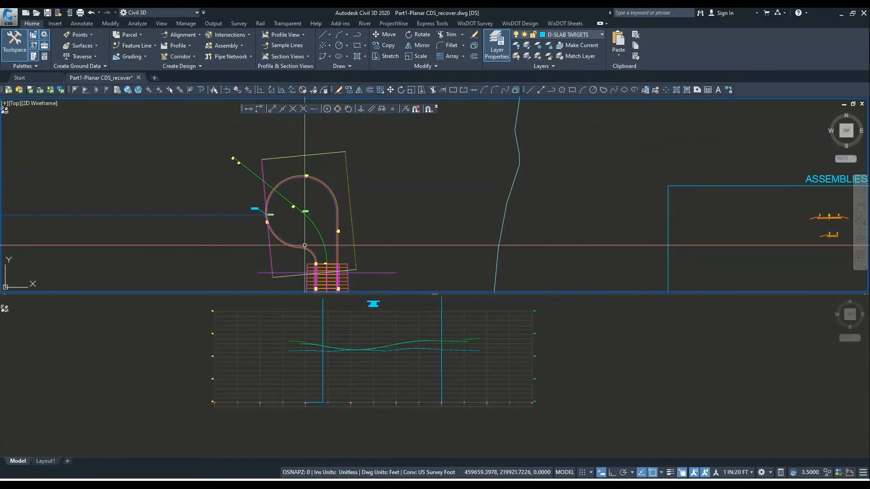
{"action": "scroll", "coordinate": [303, 247], "scroll_direction": "up", "scroll_amount": 5}
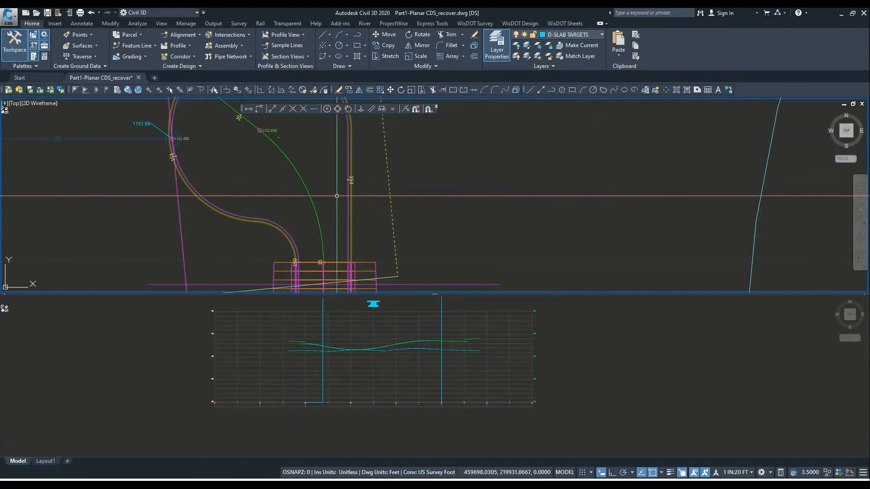
Draw a line about 13.8 ft long inward from the flange's reverse-curve point between stations 150 and 151.
{"action": "scroll", "coordinate": [346, 181], "scroll_direction": "up", "scroll_amount": 5}
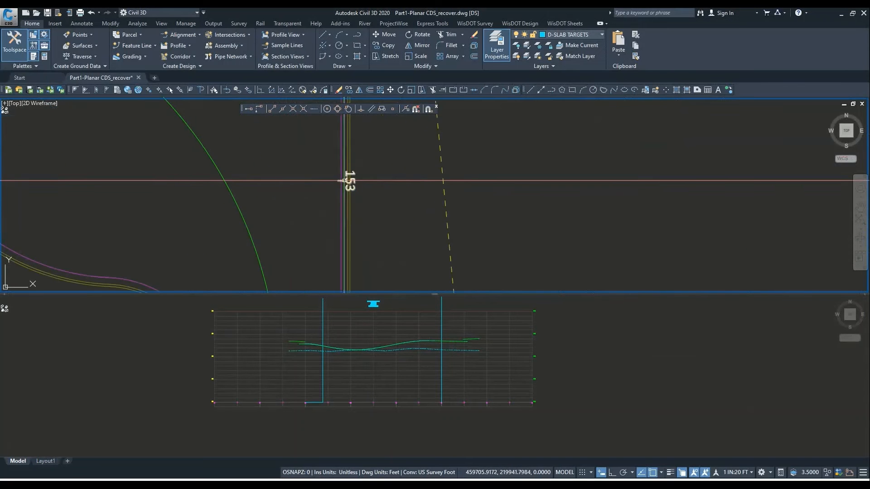
{"action": "scroll", "coordinate": [347, 182], "scroll_direction": "down", "scroll_amount": 3}
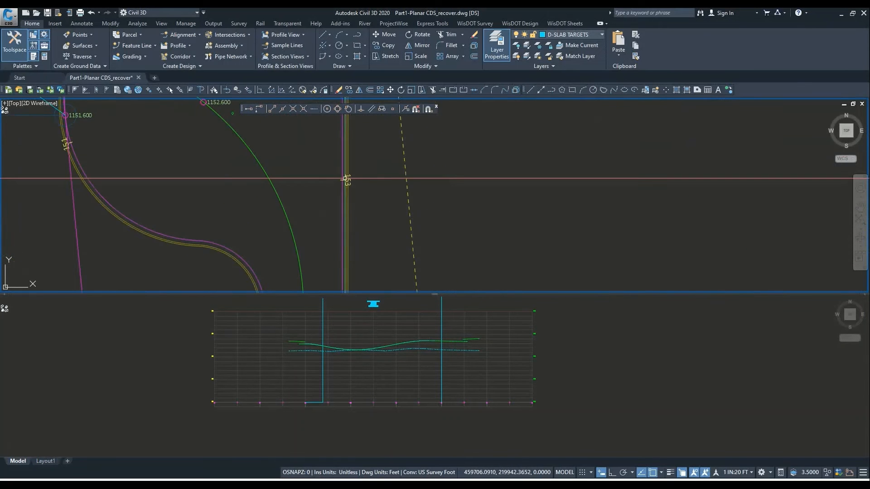
{"action": "left_click", "coordinate": [358, 34]}
{"action": "left_click", "coordinate": [198, 240]}
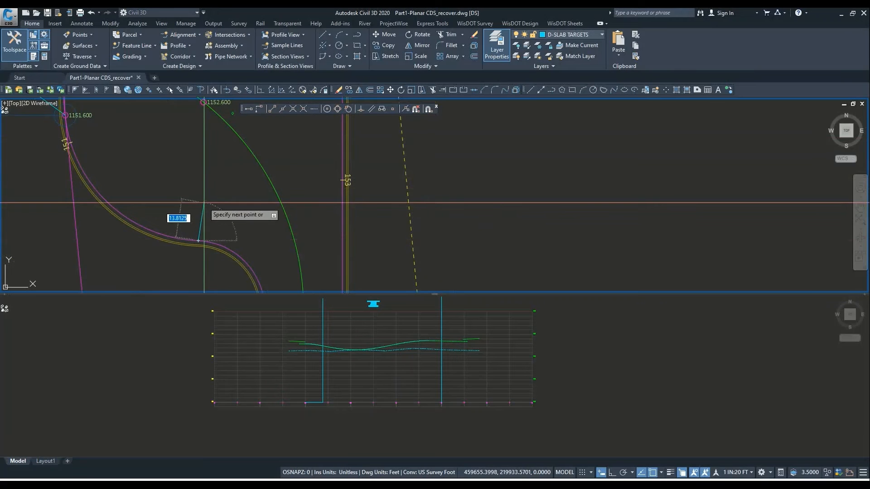
{"action": "key", "text": "Return"}
{"action": "key", "text": "Return"}
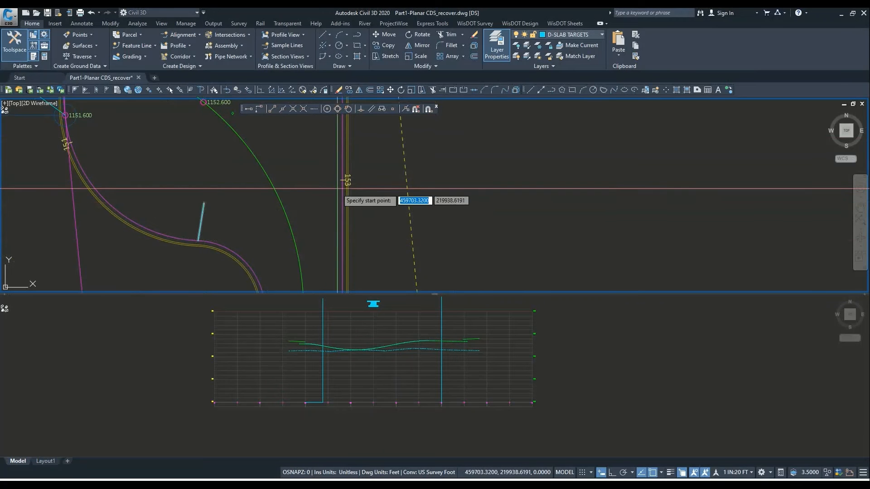
Draw a short line inward from the flange alignment at the station 153 tick.
{"action": "scroll", "coordinate": [343, 184], "scroll_direction": "up", "scroll_amount": 4}
{"action": "scroll", "coordinate": [340, 176], "scroll_direction": "up", "scroll_amount": 5}
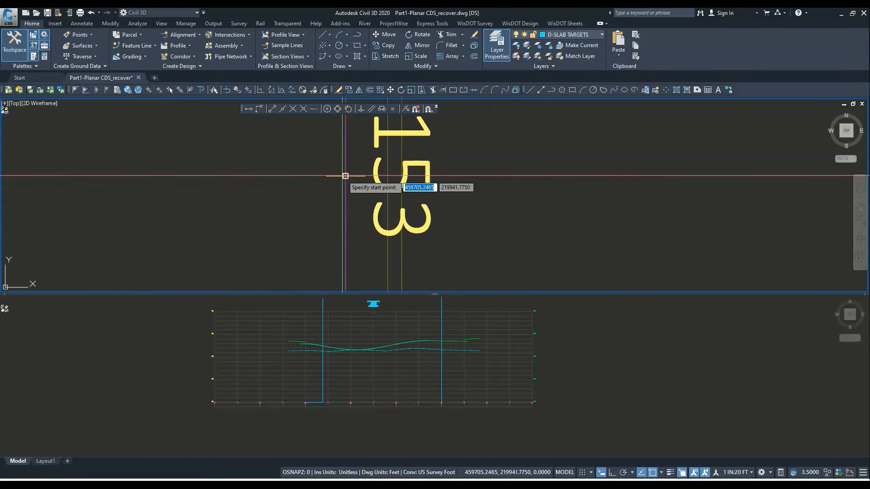
{"action": "scroll", "coordinate": [345, 175], "scroll_direction": "down", "scroll_amount": 5}
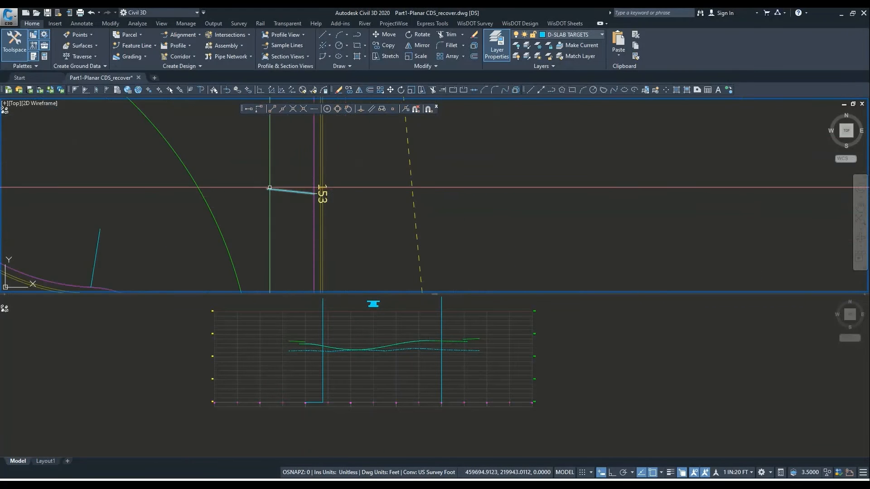
Start adding an Alignment label of type Station Offset - Fixed Point, with the WisDOT Standard[DESC] style and P ALI Circle marker.
{"action": "scroll", "coordinate": [269, 188], "scroll_direction": "down", "scroll_amount": 2}
{"action": "scroll", "coordinate": [181, 222], "scroll_direction": "up", "scroll_amount": 3}
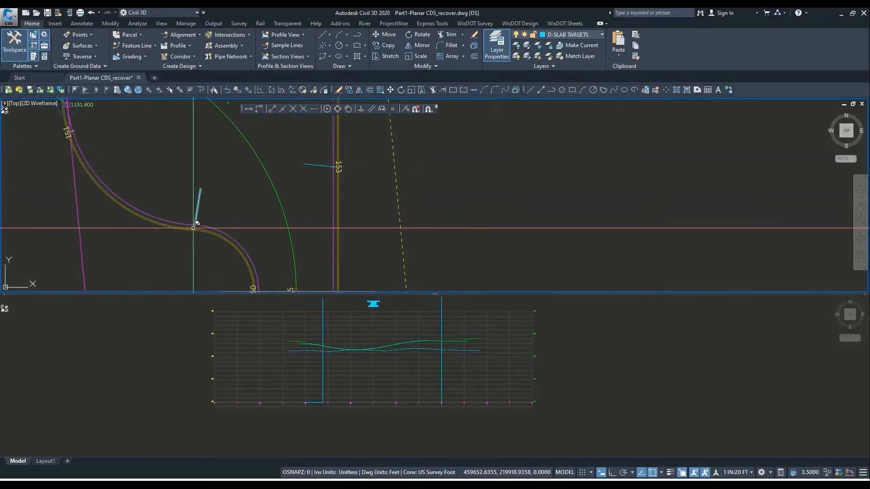
{"action": "left_click", "coordinate": [84, 24]}
{"action": "left_click", "coordinate": [15, 40]}
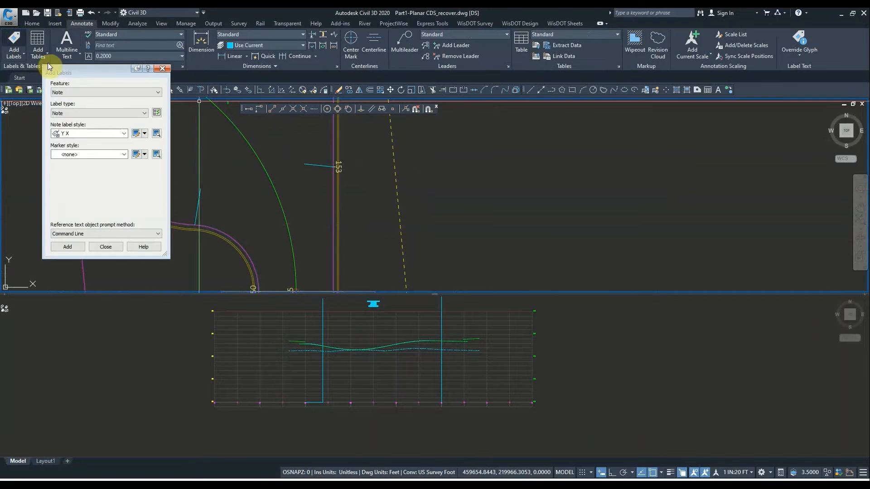
{"action": "left_click", "coordinate": [68, 92]}
{"action": "left_click", "coordinate": [67, 115]}
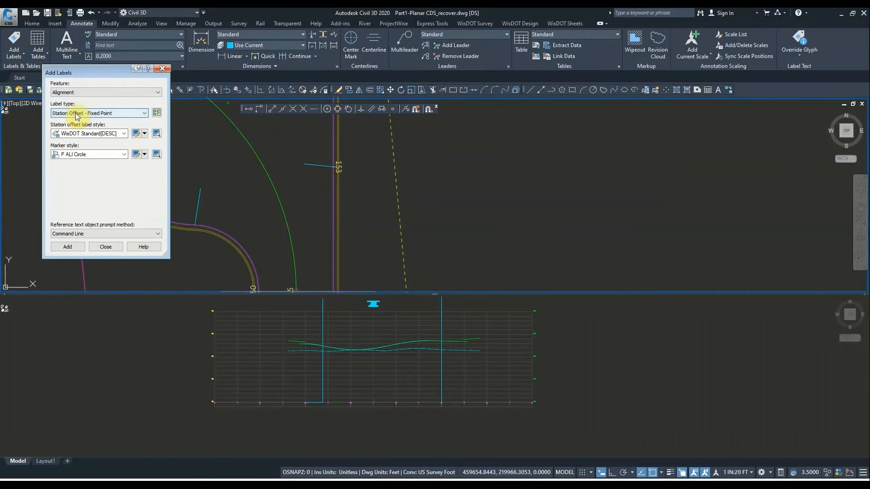
{"action": "left_click", "coordinate": [68, 247]}
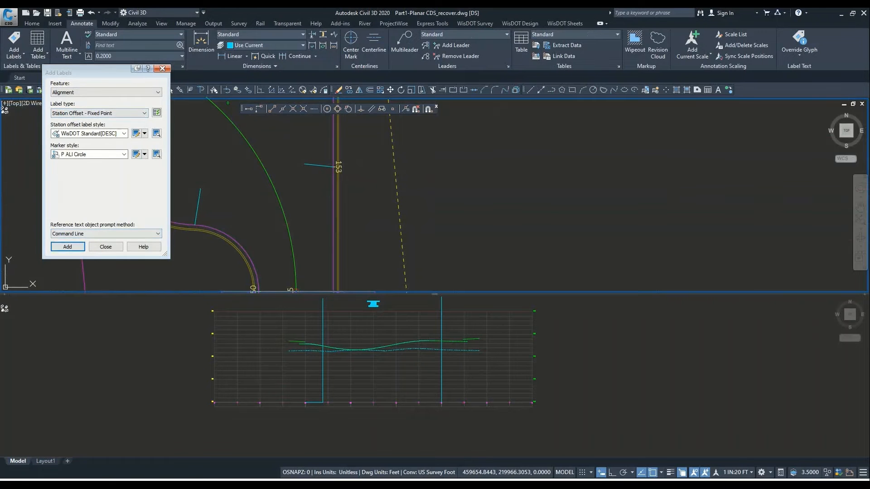
Label the flange alignment at the reverse-curve point where the short line begins, and close the label settings.
{"action": "left_click", "coordinate": [211, 222]}
{"action": "left_click", "coordinate": [254, 261]}
{"action": "scroll", "coordinate": [306, 225], "scroll_direction": "up", "scroll_amount": 2}
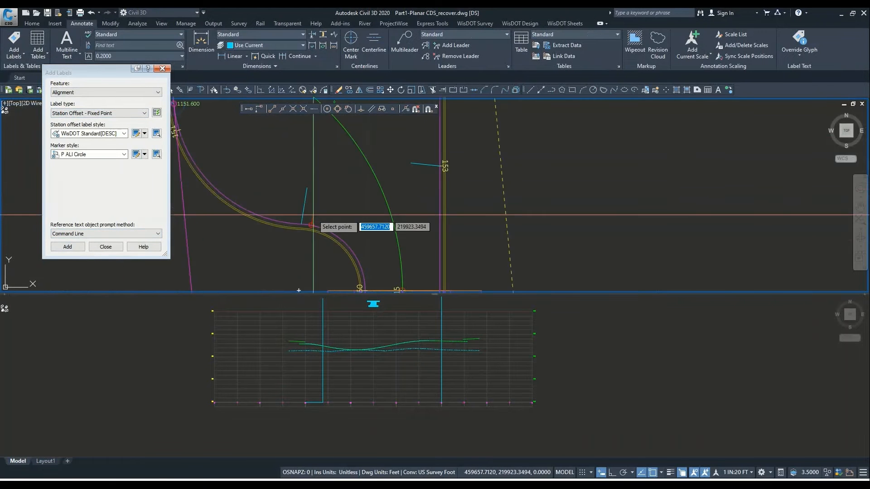
{"action": "left_click", "coordinate": [292, 230]}
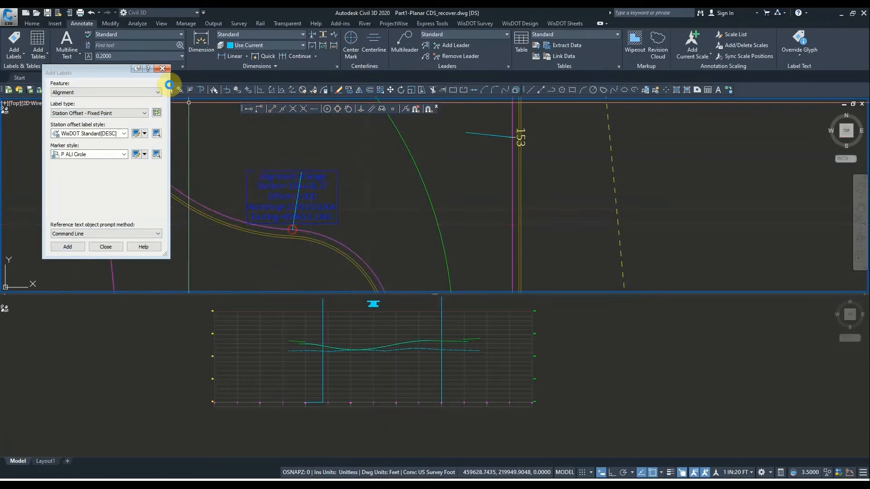
{"action": "left_click", "coordinate": [159, 69]}
{"action": "left_click", "coordinate": [292, 228]}
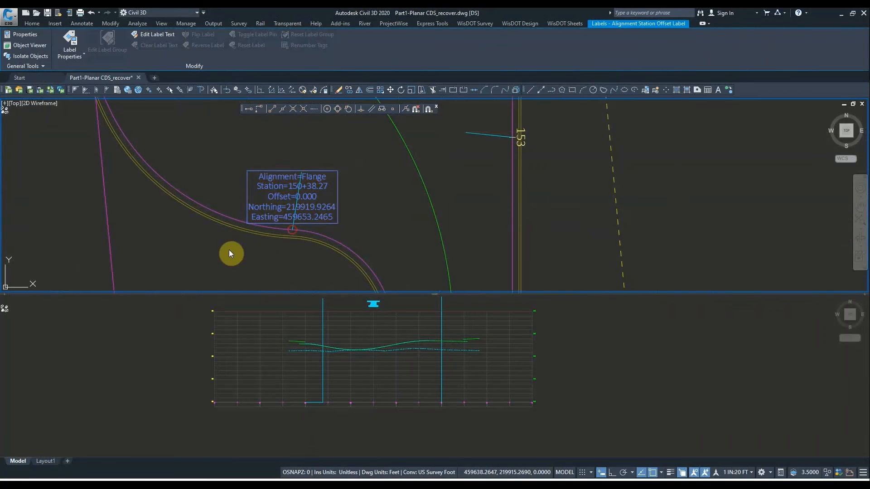
{"action": "key", "text": "Escape"}
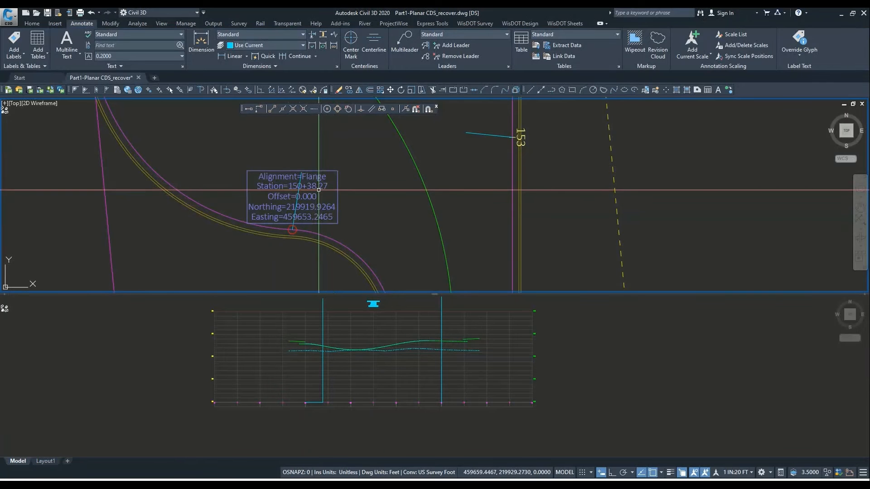
Examine the flange profile view around the two vertical station lines, comparing the sampled plane profile with the corridor profiles at both ends.
{"action": "left_click", "coordinate": [355, 414]}
{"action": "scroll", "coordinate": [327, 395], "scroll_direction": "up", "scroll_amount": 6}
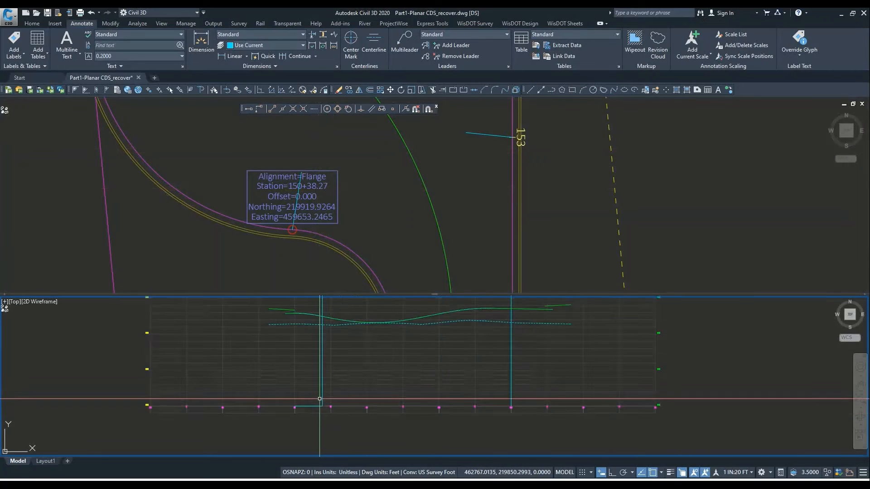
{"action": "middle_click_drag", "start_coordinate": [312, 403], "coordinate": [283, 446]}
{"action": "scroll", "coordinate": [279, 430], "scroll_direction": "down", "scroll_amount": 4}
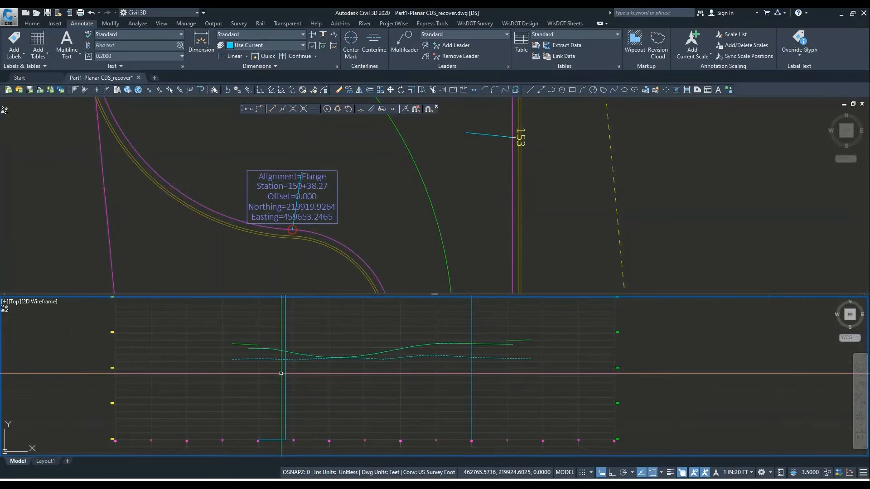
{"action": "scroll", "coordinate": [288, 351], "scroll_direction": "up", "scroll_amount": 2}
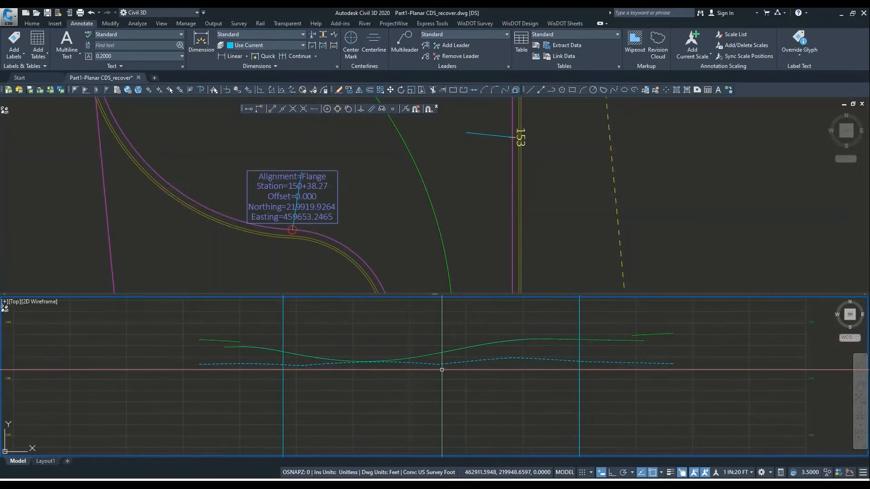
{"action": "scroll", "coordinate": [441, 368], "scroll_direction": "down", "scroll_amount": 4}
{"action": "middle_click_drag", "start_coordinate": [431, 365], "coordinate": [326, 354]}
{"action": "scroll", "coordinate": [276, 366], "scroll_direction": "up", "scroll_amount": 4}
{"action": "scroll", "coordinate": [277, 356], "scroll_direction": "down", "scroll_amount": 2}
{"action": "scroll", "coordinate": [326, 354], "scroll_direction": "down", "scroll_amount": 2}
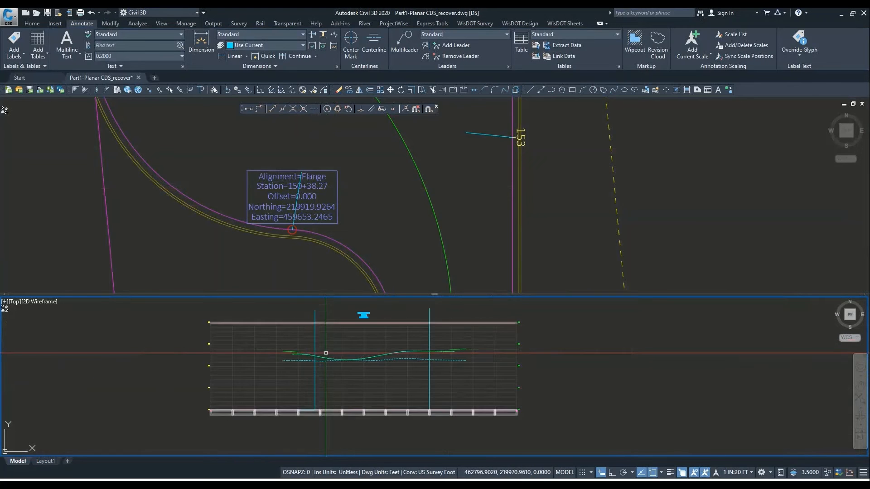
{"action": "scroll", "coordinate": [316, 350], "scroll_direction": "up", "scroll_amount": 5}
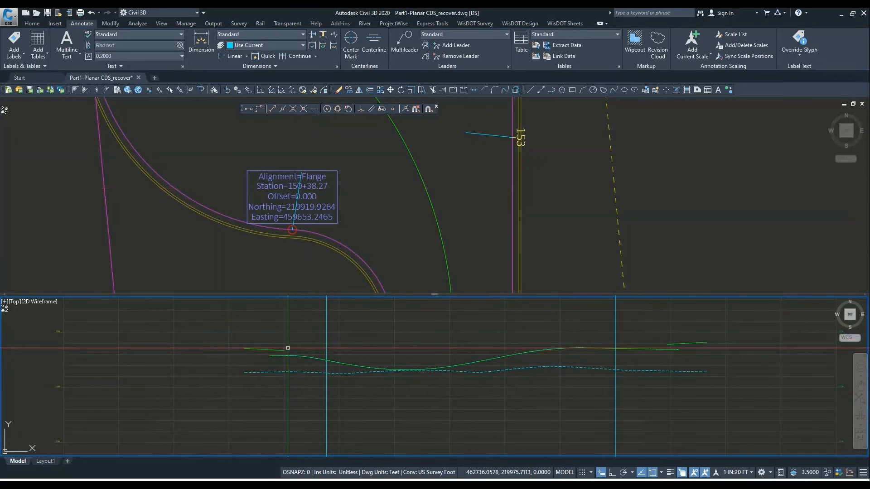
Compare the cul-de-sac's corridor tie-ins in plan with the matching start and end portions of the flange profile.
{"action": "left_click", "coordinate": [286, 136]}
{"action": "scroll", "coordinate": [286, 136], "scroll_direction": "down", "scroll_amount": 3}
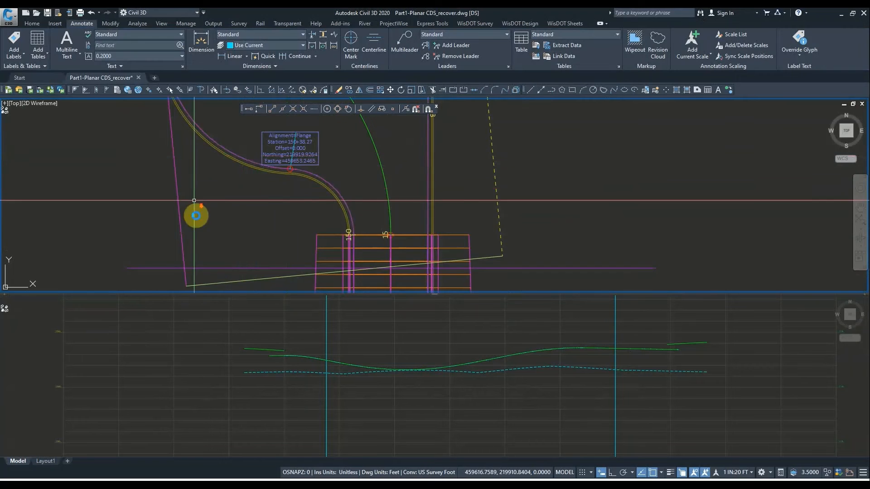
{"action": "scroll", "coordinate": [194, 209], "scroll_direction": "down", "scroll_amount": 2}
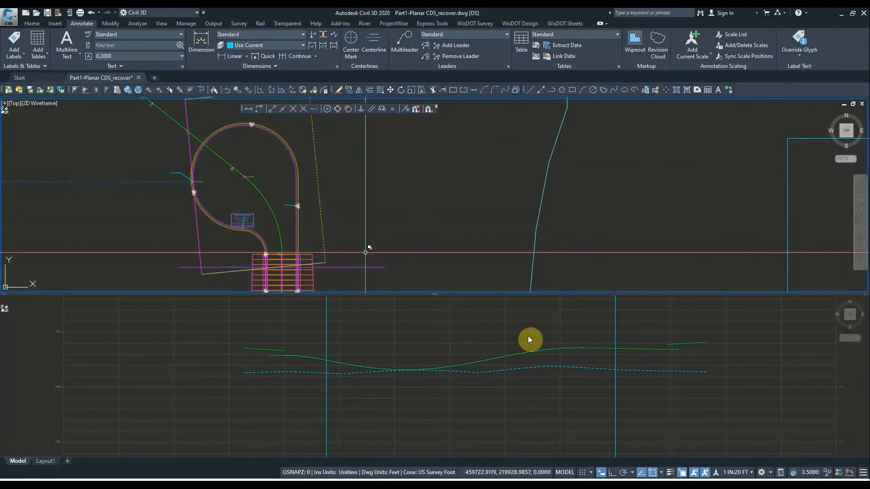
{"action": "left_click", "coordinate": [618, 349]}
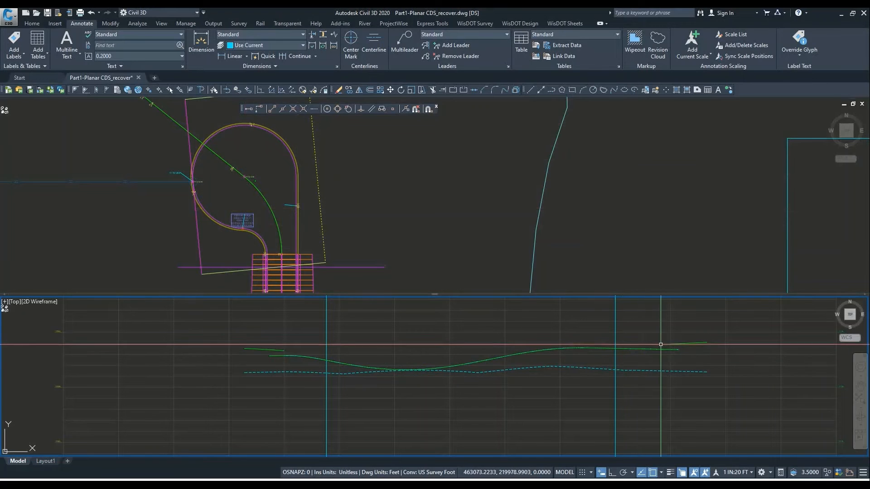
{"action": "left_click", "coordinate": [337, 254]}
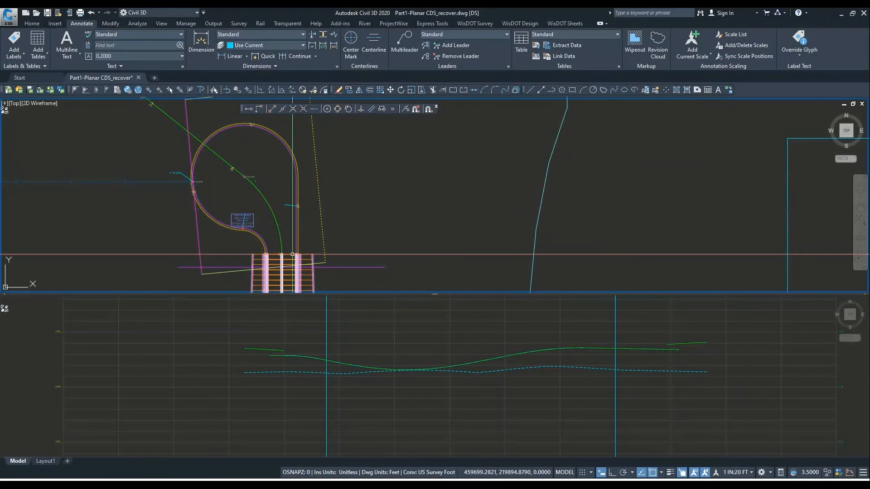
{"action": "left_click", "coordinate": [289, 366]}
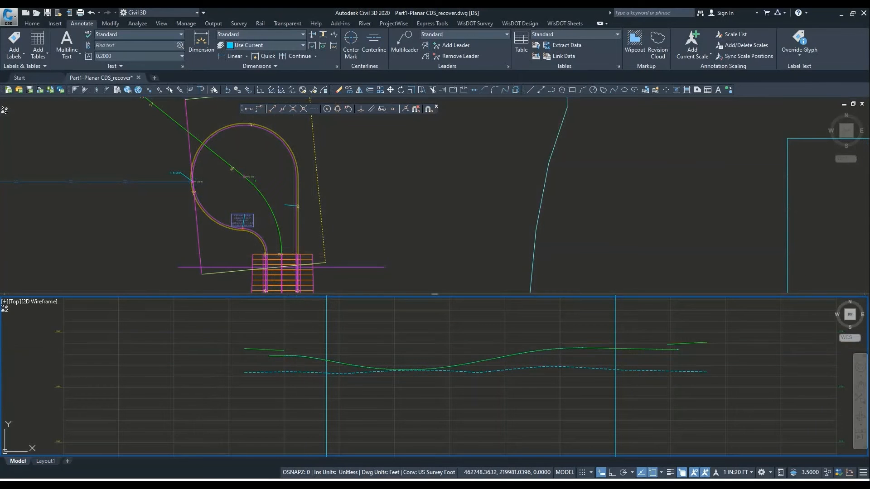
Create a layout profile named <[Alignment Name]>-PR for Flange with style PROF Proposed and _No Labels, and choose Draw Tangents without curves.
{"action": "left_click", "coordinate": [321, 48]}
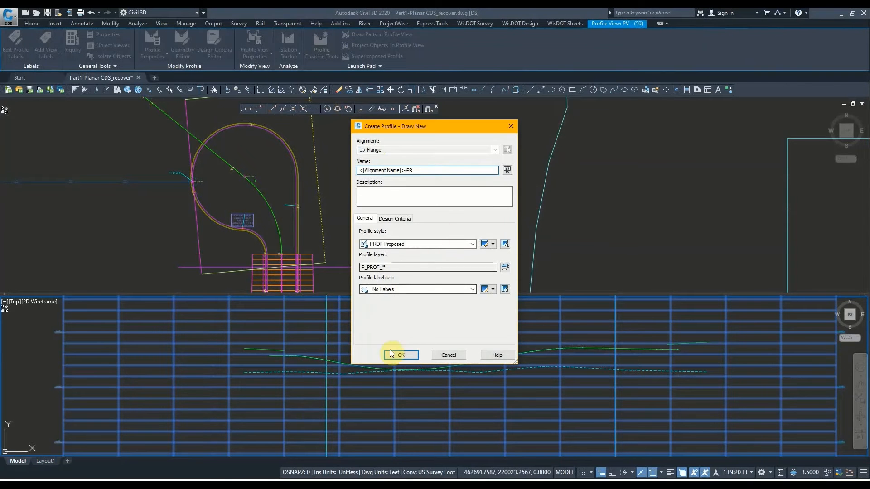
{"action": "left_click", "coordinate": [402, 356]}
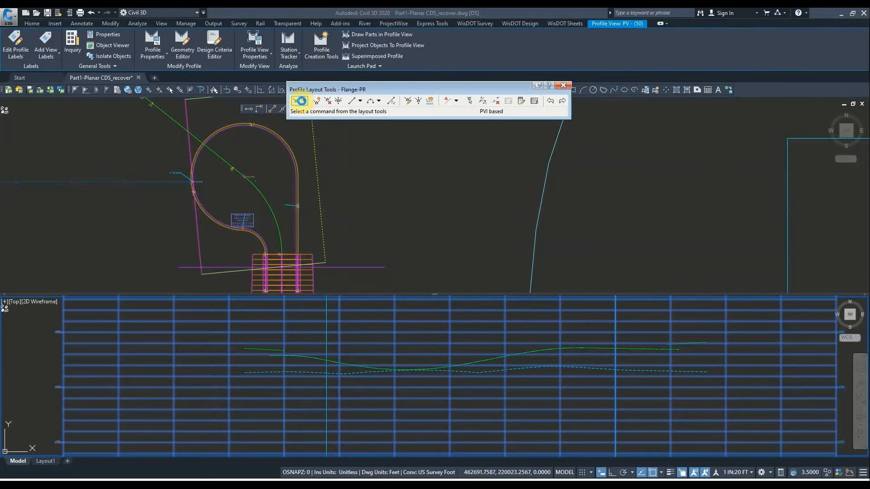
{"action": "left_click", "coordinate": [306, 101]}
{"action": "left_click", "coordinate": [327, 112]}
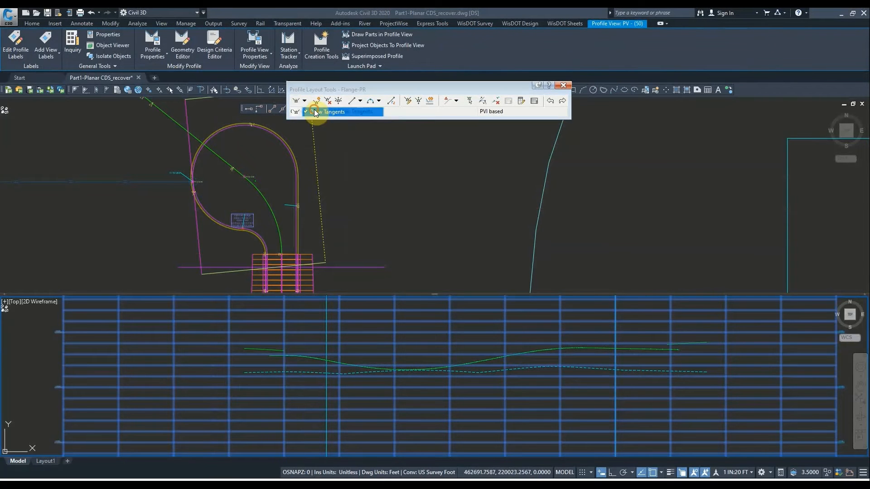
Draw the first tangent from the midpoint of the starting corridor profile's last segment to that profile's endpoint at station 150.
{"action": "scroll", "coordinate": [282, 360], "scroll_direction": "up", "scroll_amount": 5}
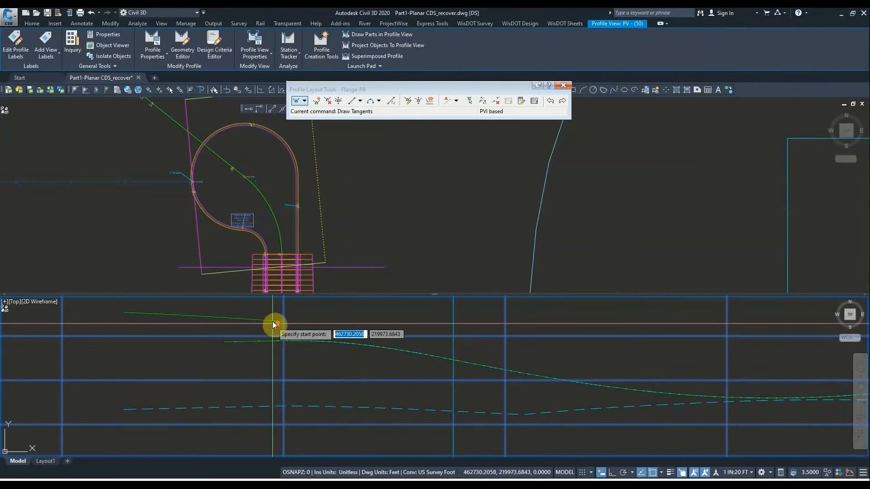
{"action": "scroll", "coordinate": [285, 326], "scroll_direction": "up", "scroll_amount": 3}
{"action": "scroll", "coordinate": [282, 322], "scroll_direction": "up", "scroll_amount": 2}
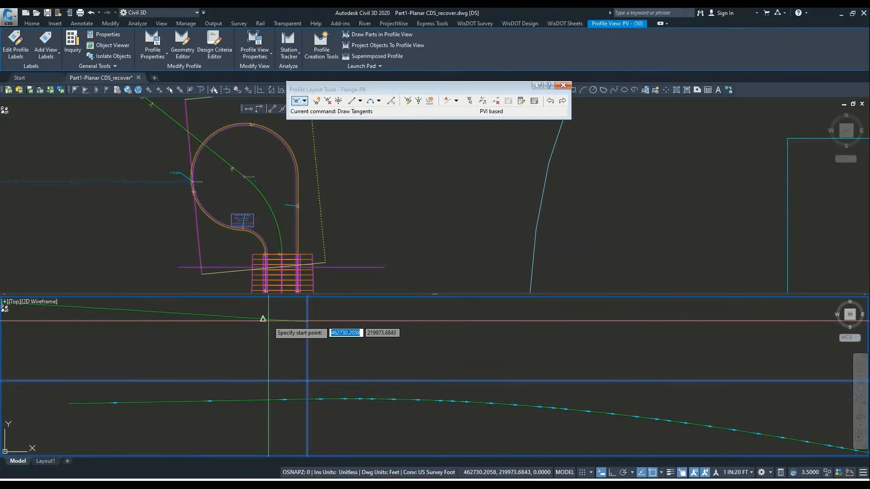
{"action": "scroll", "coordinate": [269, 322], "scroll_direction": "up", "scroll_amount": 1}
{"action": "scroll", "coordinate": [269, 320], "scroll_direction": "up", "scroll_amount": 1}
{"action": "left_click", "coordinate": [268, 319]}
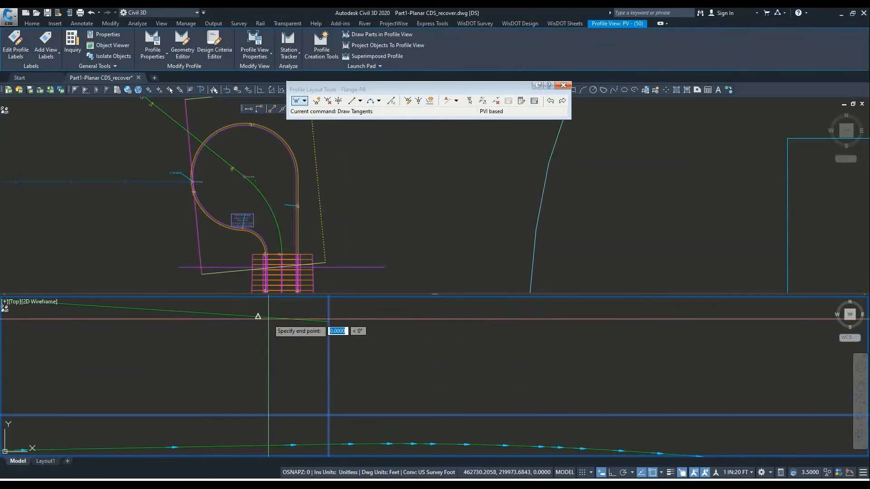
{"action": "left_click", "coordinate": [324, 323]}
{"action": "scroll", "coordinate": [327, 323], "scroll_direction": "up", "scroll_amount": 1}
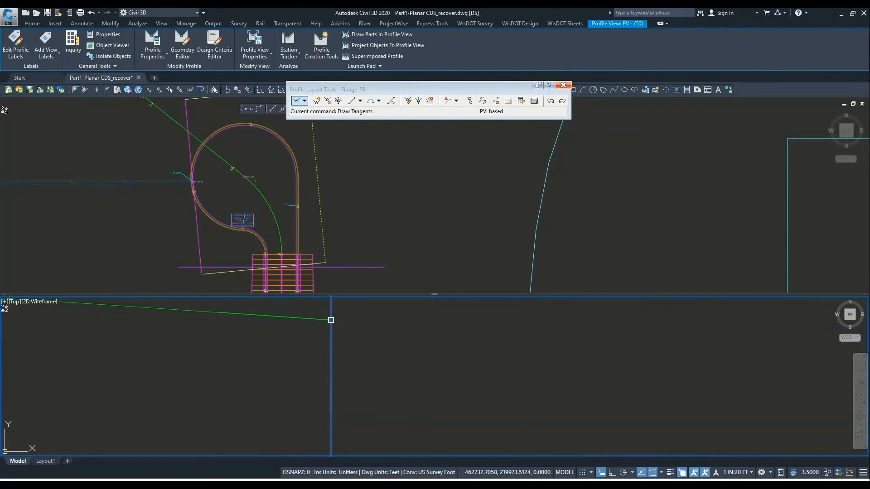
Extend the tangents from station 150 to the intersection of the sampled plane profile and the vertical line at station 150+38.27.
{"action": "scroll", "coordinate": [297, 308], "scroll_direction": "down", "scroll_amount": 3}
{"action": "scroll", "coordinate": [299, 308], "scroll_direction": "down", "scroll_amount": 4}
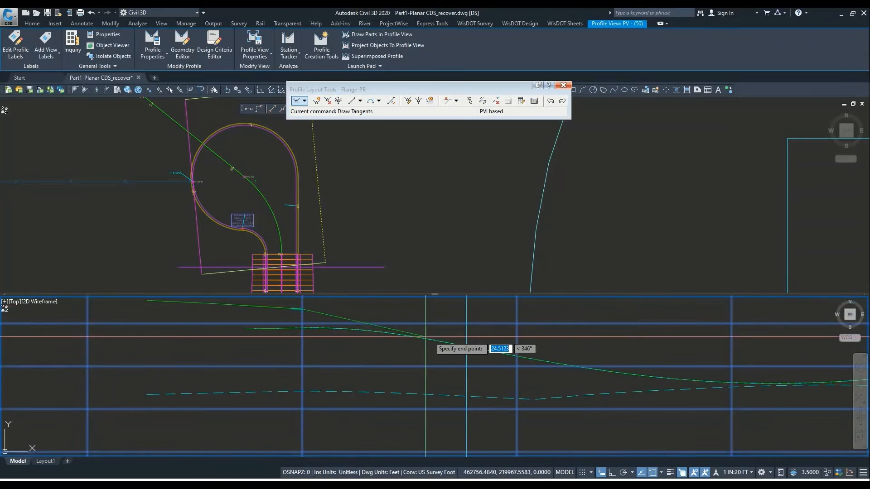
{"action": "scroll", "coordinate": [477, 337], "scroll_direction": "up", "scroll_amount": 6}
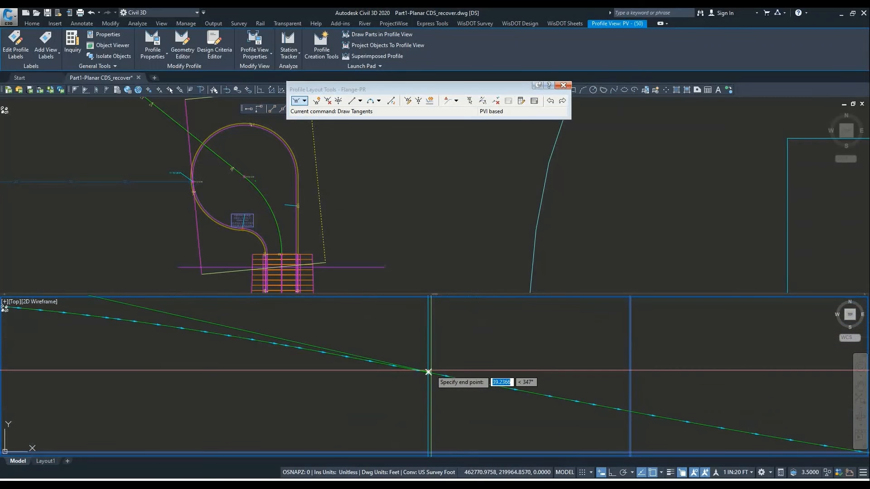
{"action": "scroll", "coordinate": [431, 371], "scroll_direction": "up", "scroll_amount": 2}
{"action": "left_click", "coordinate": [416, 383]}
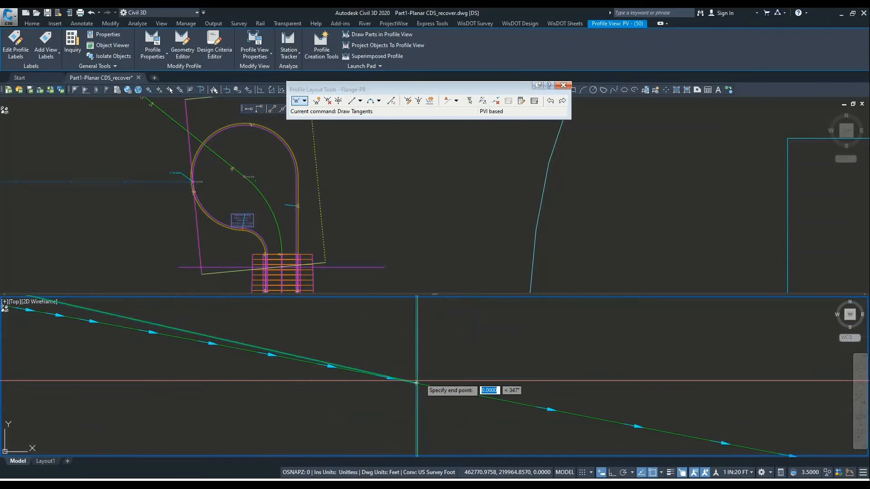
{"action": "scroll", "coordinate": [416, 383], "scroll_direction": "down", "scroll_amount": 3}
{"action": "left_click", "coordinate": [260, 336]}
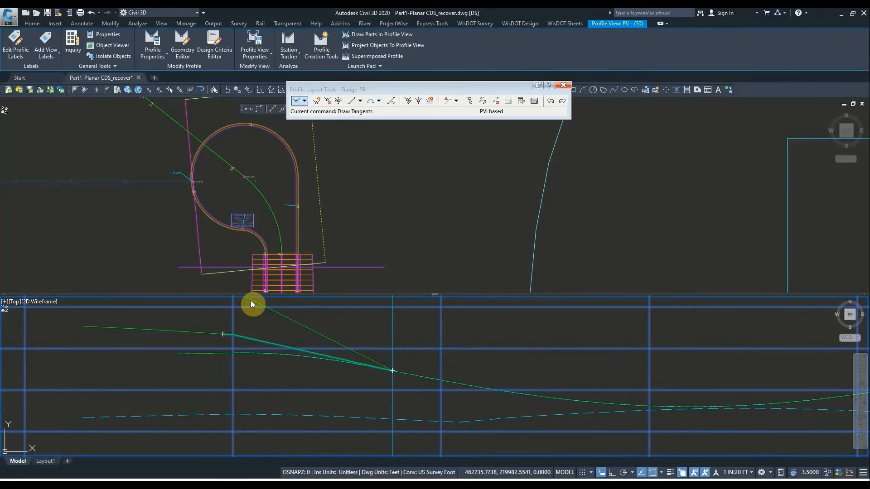
Extend the flange layout profile with a tangent to the intersection of the sampled plane profile and the second vertical station line.
{"action": "left_click", "coordinate": [393, 370]}
{"action": "scroll", "coordinate": [393, 371], "scroll_direction": "down", "scroll_amount": 4}
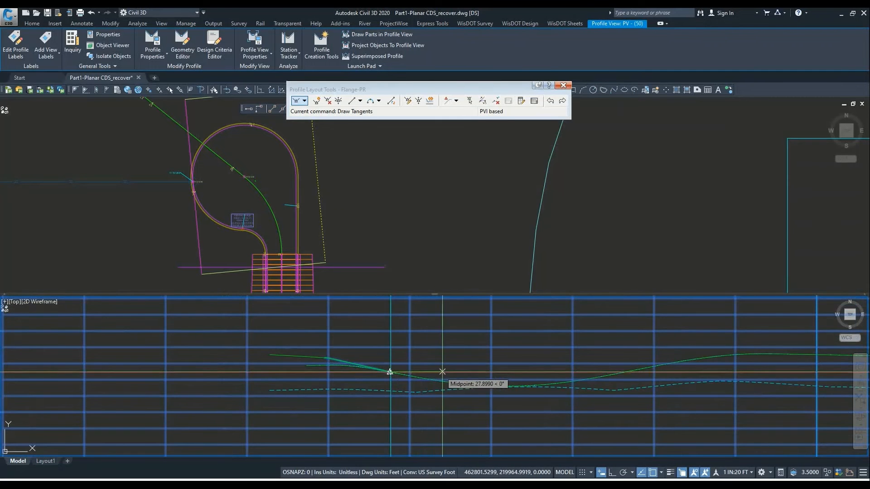
{"action": "middle_click_drag", "start_coordinate": [471, 368], "coordinate": [326, 342]}
{"action": "middle_click_drag", "start_coordinate": [396, 324], "coordinate": [159, 336]}
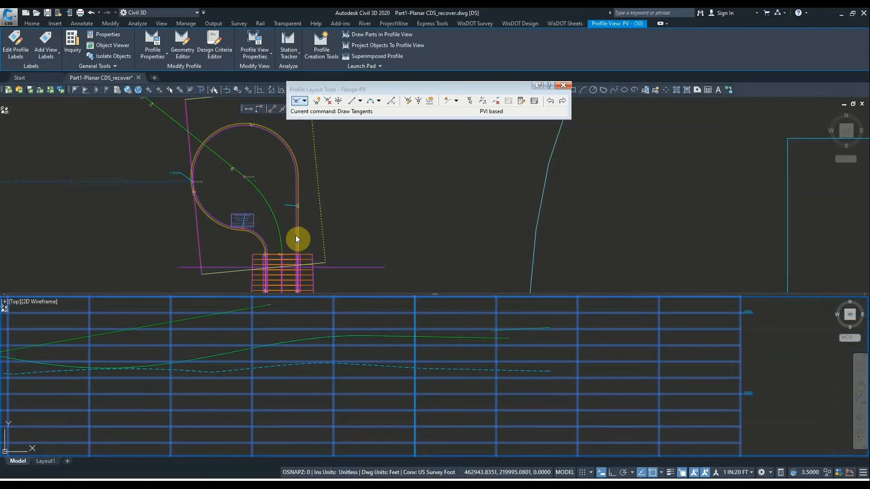
{"action": "scroll", "coordinate": [381, 344], "scroll_direction": "up", "scroll_amount": 5}
{"action": "middle_click_drag", "start_coordinate": [341, 319], "coordinate": [373, 373]}
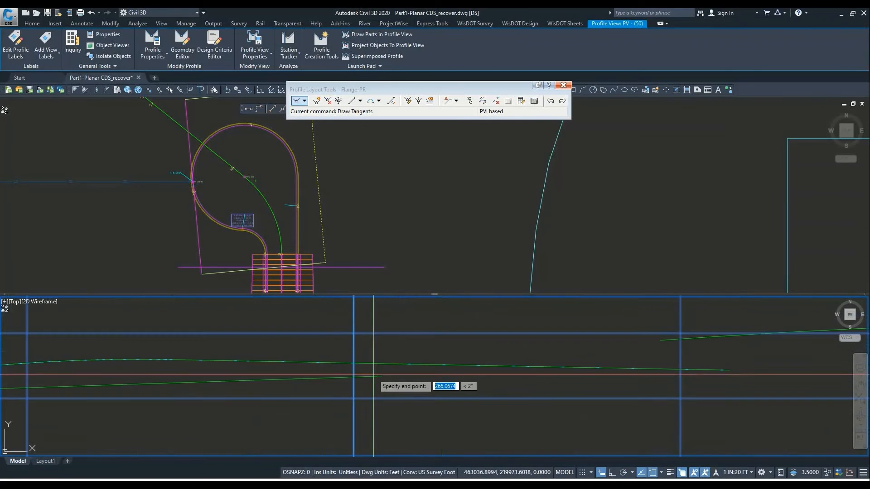
{"action": "left_click", "coordinate": [354, 363]}
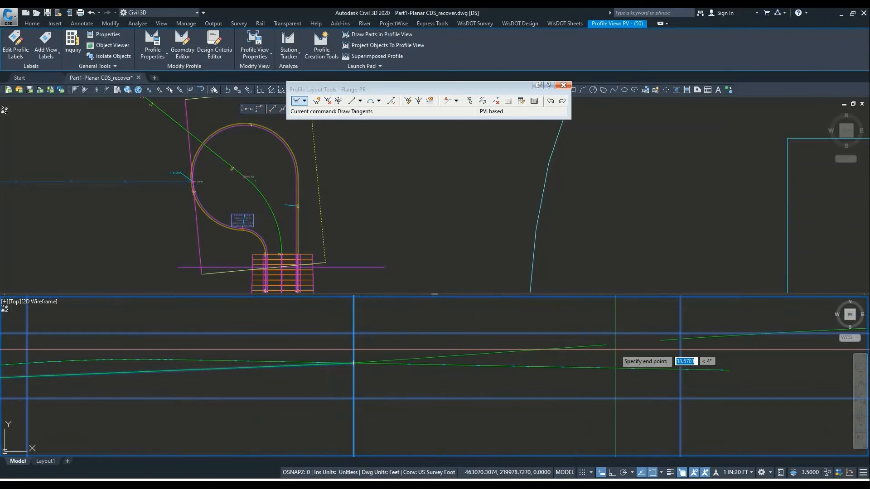
Draw the closing tangents to the start of the ending corridor profile and along its first segment, and end the layout profile.
{"action": "middle_click_drag", "start_coordinate": [625, 356], "coordinate": [435, 355]}
{"action": "scroll", "coordinate": [458, 353], "scroll_direction": "up", "scroll_amount": 2}
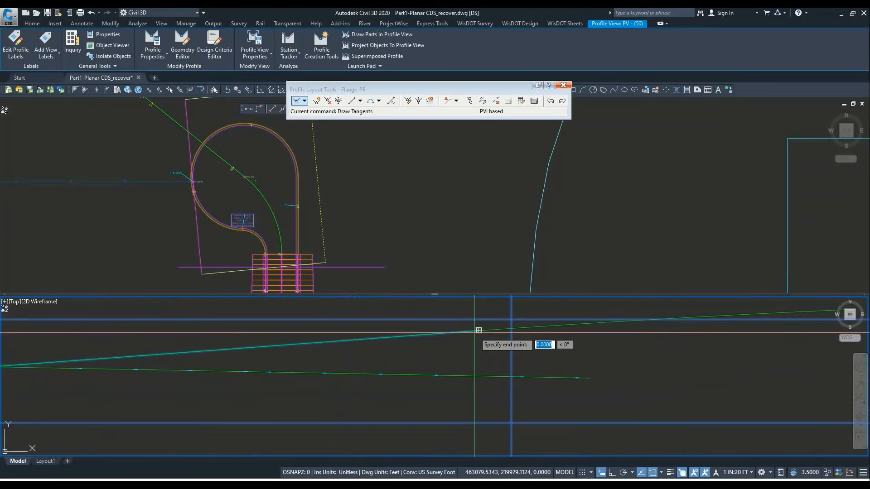
{"action": "scroll", "coordinate": [484, 339], "scroll_direction": "up", "scroll_amount": 4}
{"action": "middle_click_drag", "start_coordinate": [479, 324], "coordinate": [462, 377]}
{"action": "scroll", "coordinate": [464, 376], "scroll_direction": "up", "scroll_amount": 2}
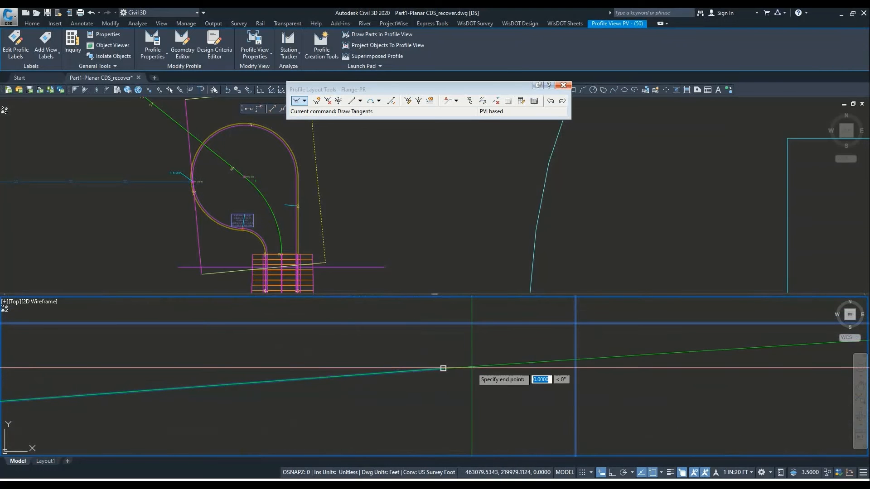
{"action": "left_click", "coordinate": [547, 362]}
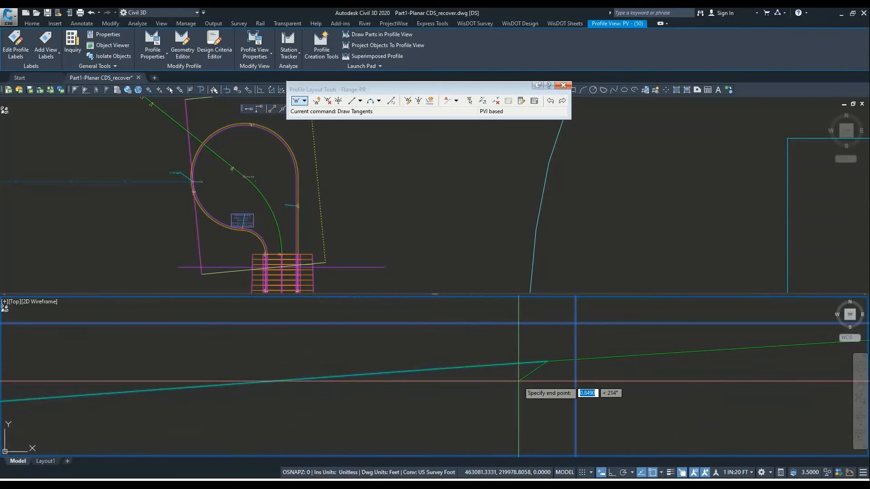
{"action": "key", "text": "Return"}
{"action": "scroll", "coordinate": [518, 382], "scroll_direction": "down", "scroll_amount": 8}
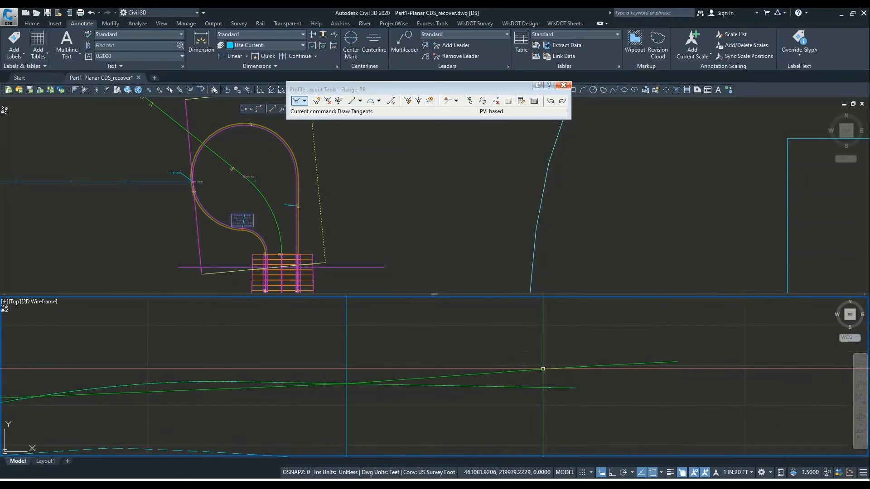
{"action": "scroll", "coordinate": [543, 369], "scroll_direction": "down", "scroll_amount": 4}
{"action": "middle_click_drag", "start_coordinate": [386, 382], "coordinate": [317, 390]}
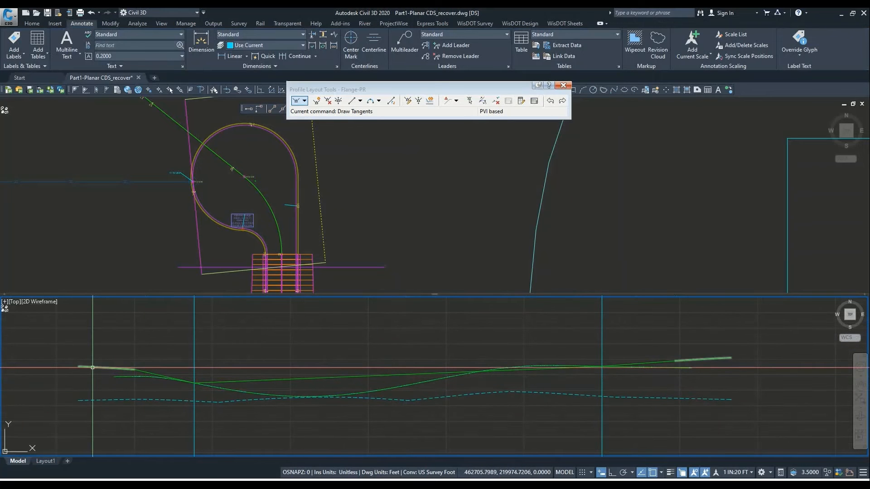
Examine the PLANAR MOD profile where it meets the first tangent of the flange layout profile.
{"action": "left_click", "coordinate": [97, 353]}
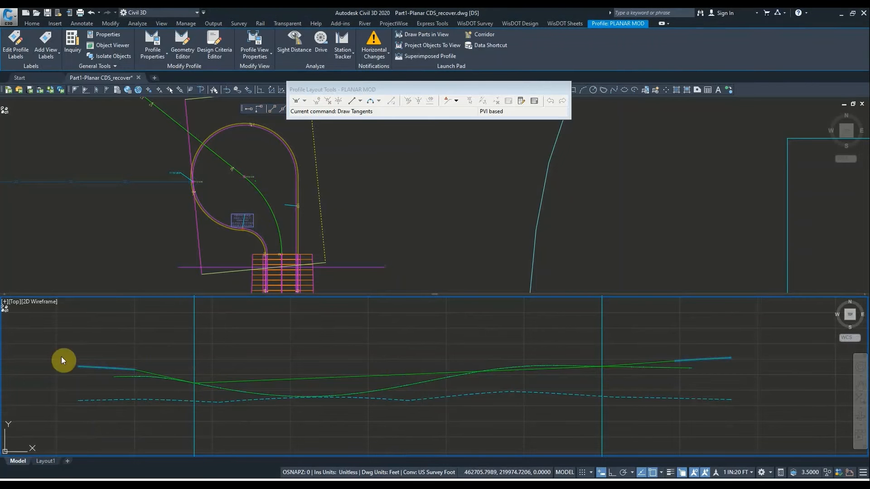
{"action": "scroll", "coordinate": [127, 375], "scroll_direction": "up", "scroll_amount": 8}
{"action": "scroll", "coordinate": [150, 355], "scroll_direction": "down", "scroll_amount": 8}
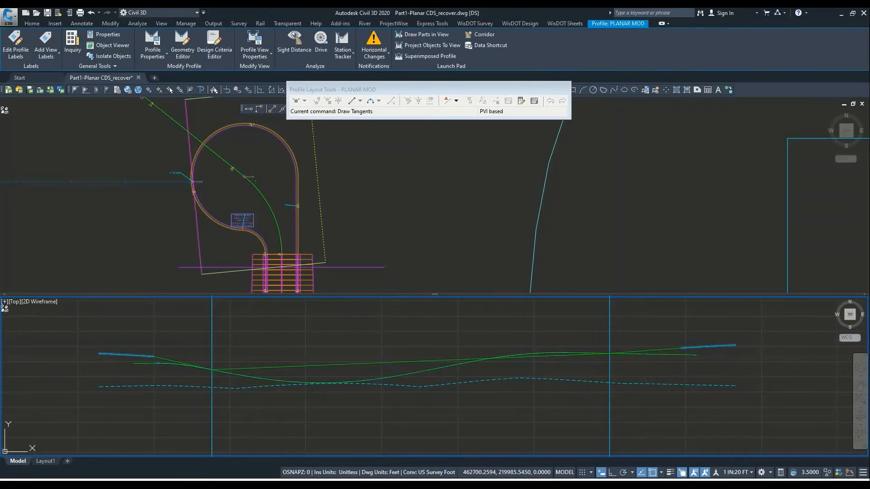
{"action": "scroll", "coordinate": [146, 350], "scroll_direction": "up", "scroll_amount": 5}
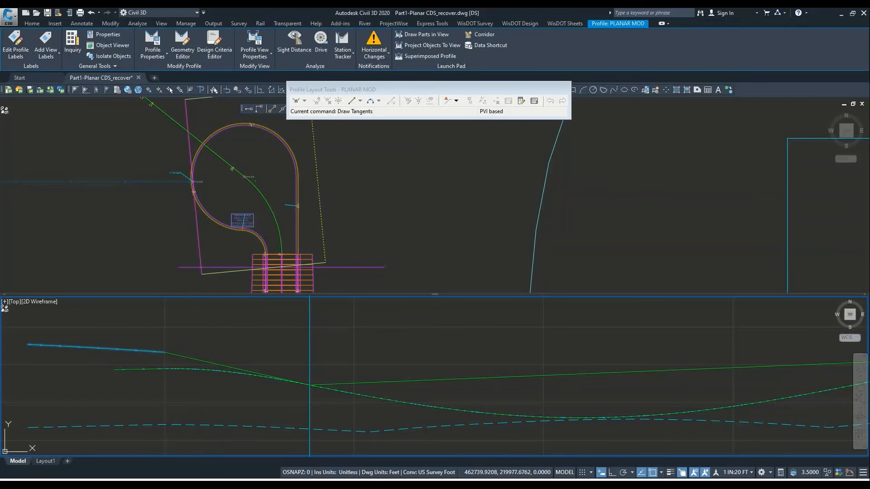
{"action": "key", "text": "Escape"}
{"action": "scroll", "coordinate": [167, 351], "scroll_direction": "down", "scroll_amount": 5}
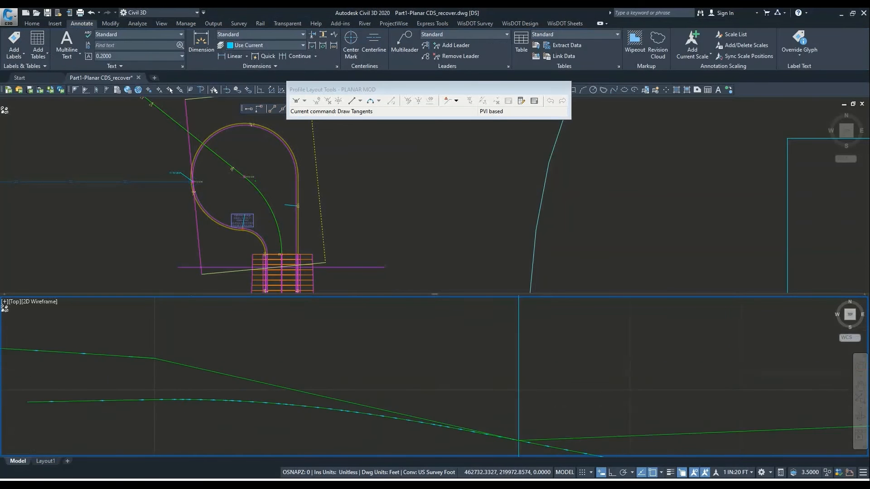
{"action": "middle_click_drag", "start_coordinate": [332, 348], "coordinate": [264, 353]}
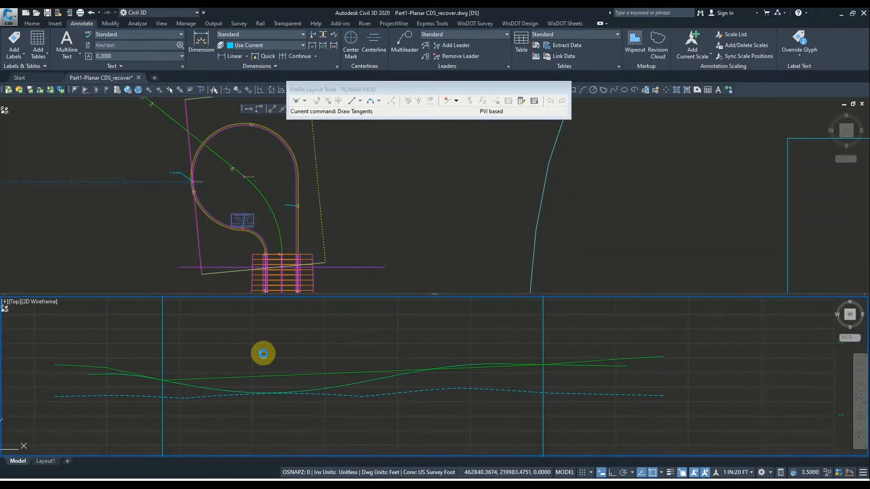
Compare the flange's corridor tie-ins and planar portion in plan with the matching PVIs and tangents of the Flange-PR profile.
{"action": "left_click", "coordinate": [275, 240]}
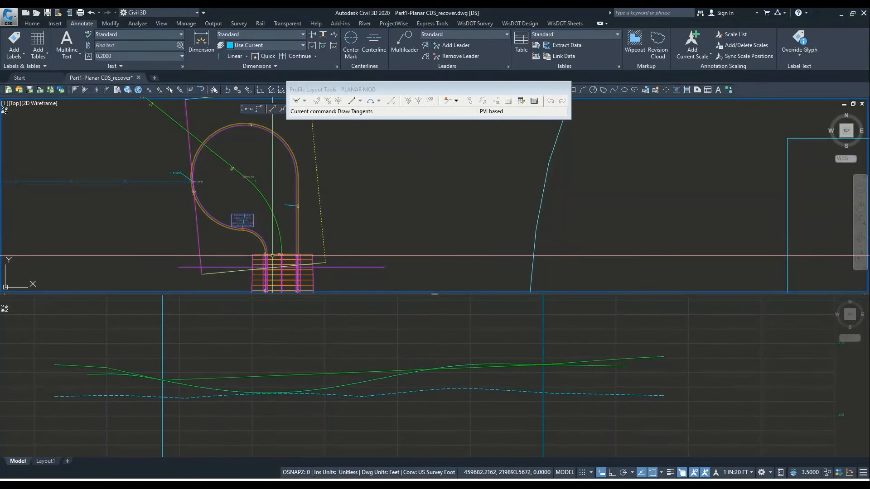
{"action": "left_click", "coordinate": [124, 352]}
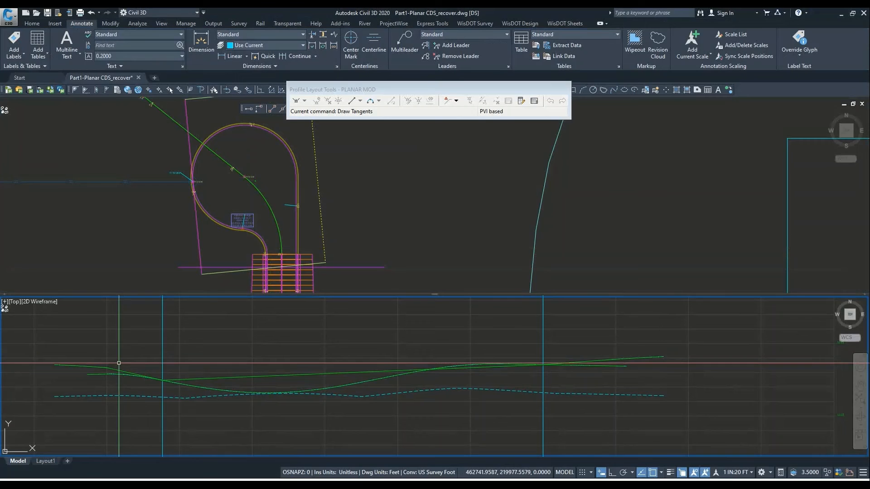
{"action": "left_click", "coordinate": [265, 253]}
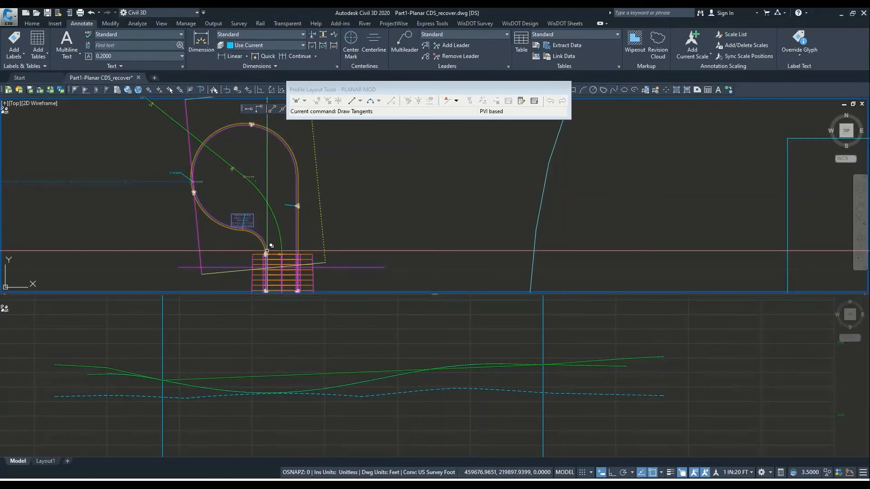
{"action": "left_click", "coordinate": [159, 372]}
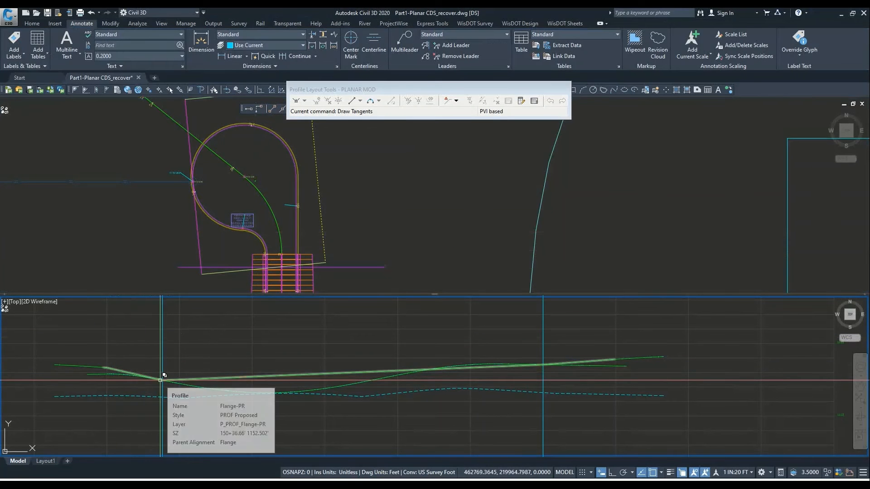
{"action": "left_click", "coordinate": [262, 208]}
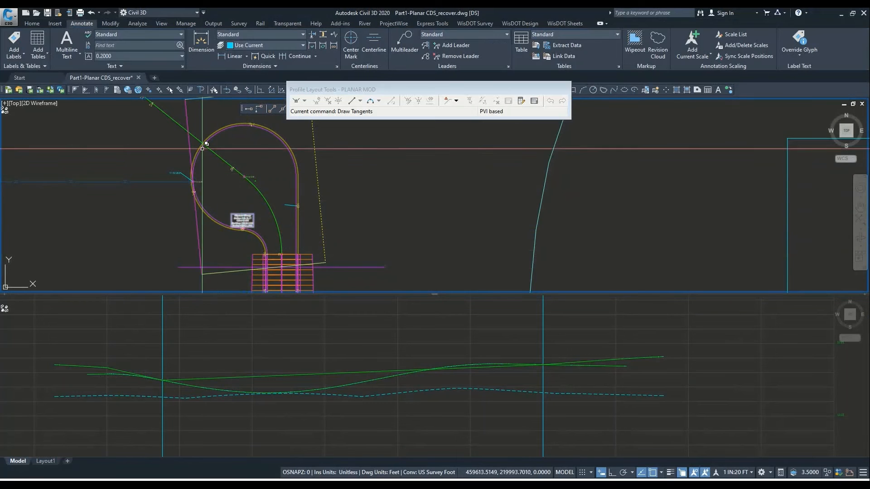
{"action": "left_click", "coordinate": [212, 356]}
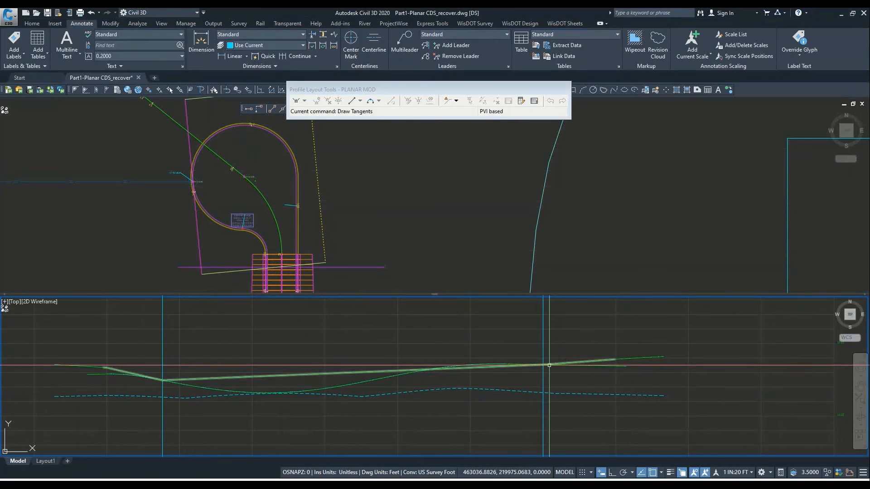
{"action": "left_click", "coordinate": [300, 215]}
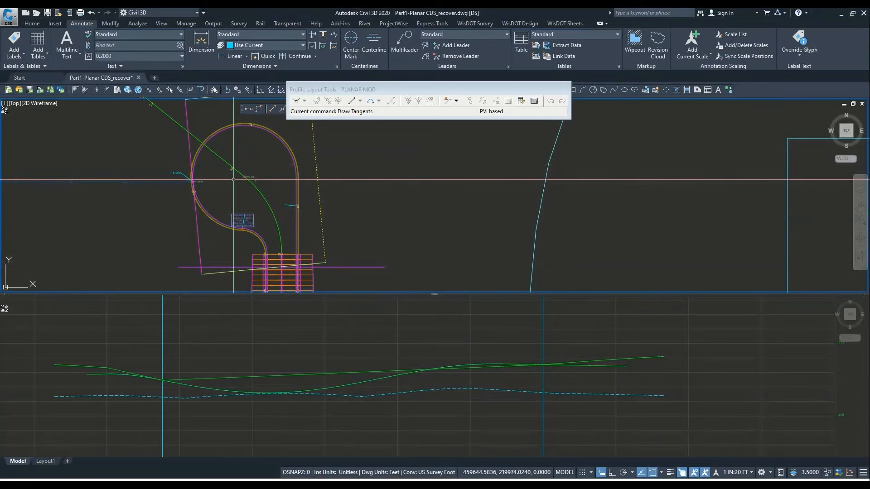
Check the cul-de-sac centre point's elevation in plan and open the profile entities table of the CL-PR profile.
{"action": "scroll", "coordinate": [233, 179], "scroll_direction": "up", "scroll_amount": 4}
{"action": "middle_click_drag", "start_coordinate": [218, 178], "coordinate": [220, 193]}
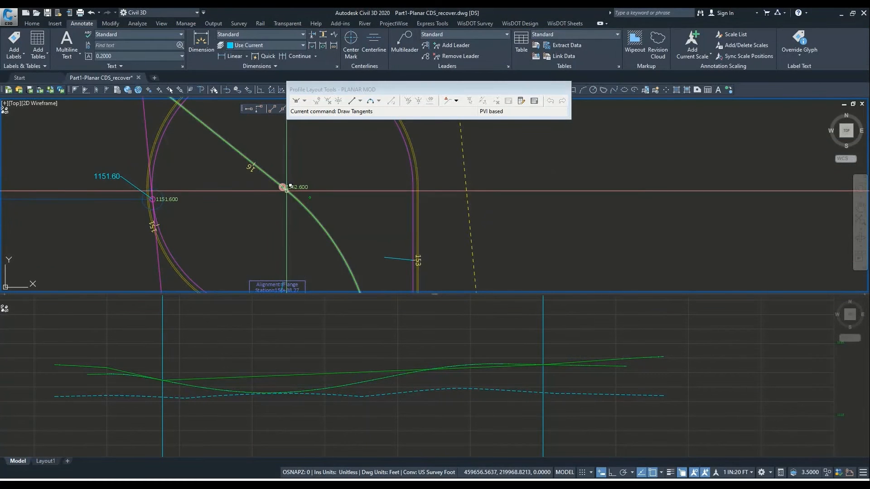
{"action": "left_click", "coordinate": [405, 352]}
{"action": "scroll", "coordinate": [394, 372], "scroll_direction": "down", "scroll_amount": 6}
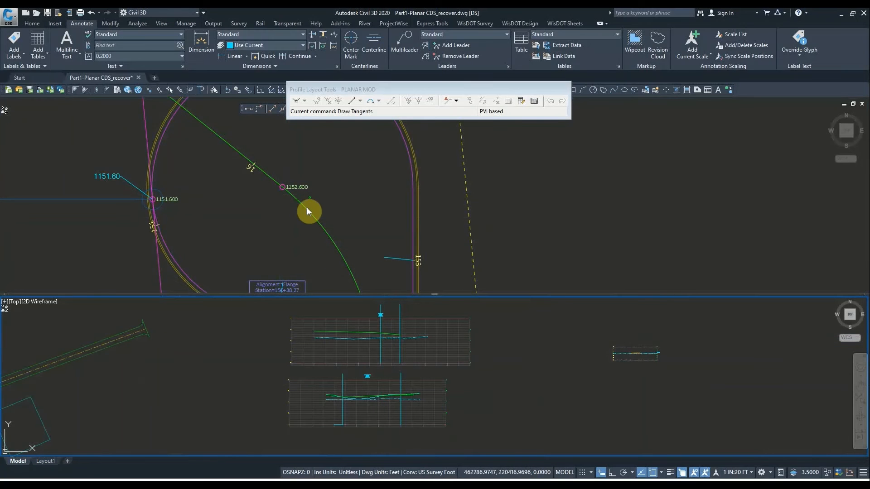
{"action": "left_click", "coordinate": [386, 319]}
{"action": "scroll", "coordinate": [390, 327], "scroll_direction": "up", "scroll_amount": 8}
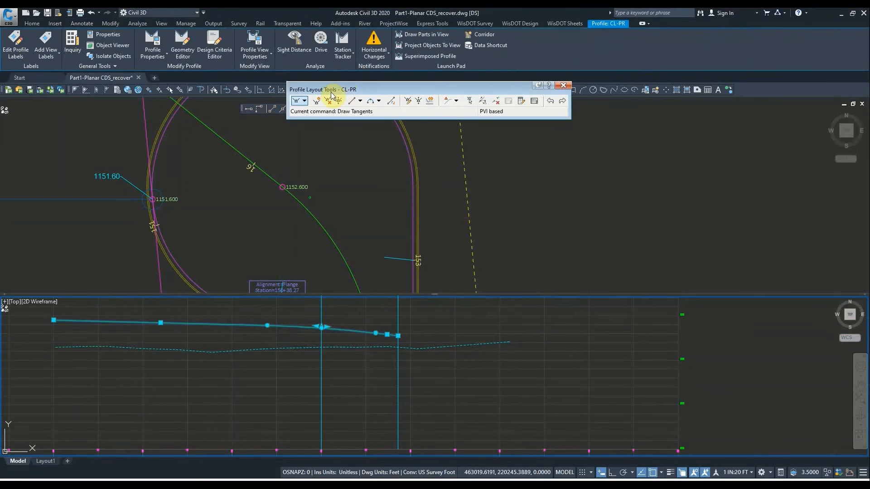
{"action": "left_click", "coordinate": [534, 101]}
{"action": "left_click_drag", "start_coordinate": [727, 293], "coordinate": [778, 217]}
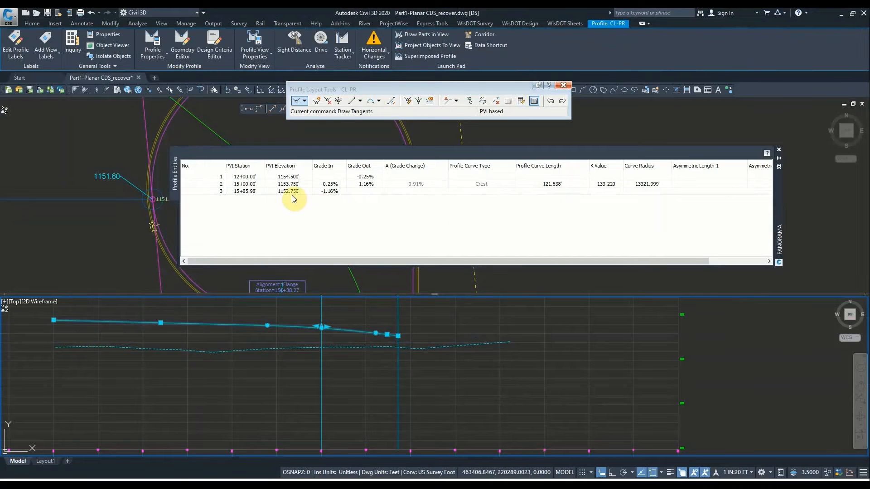
{"action": "left_click_drag", "start_coordinate": [775, 243], "coordinate": [797, 242]}
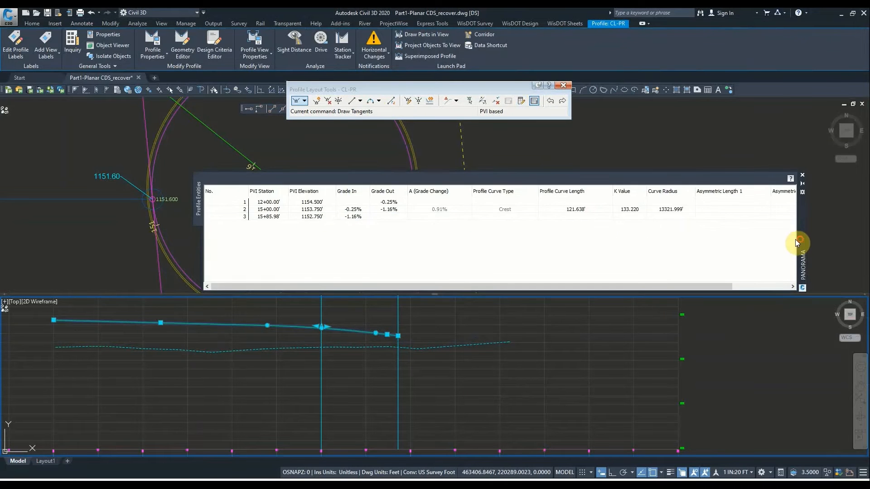
Set the elevation of CL-PR's last PVI at station 15+85.98 to 1152.6 and close the entities table.
{"action": "left_click", "coordinate": [319, 219]}
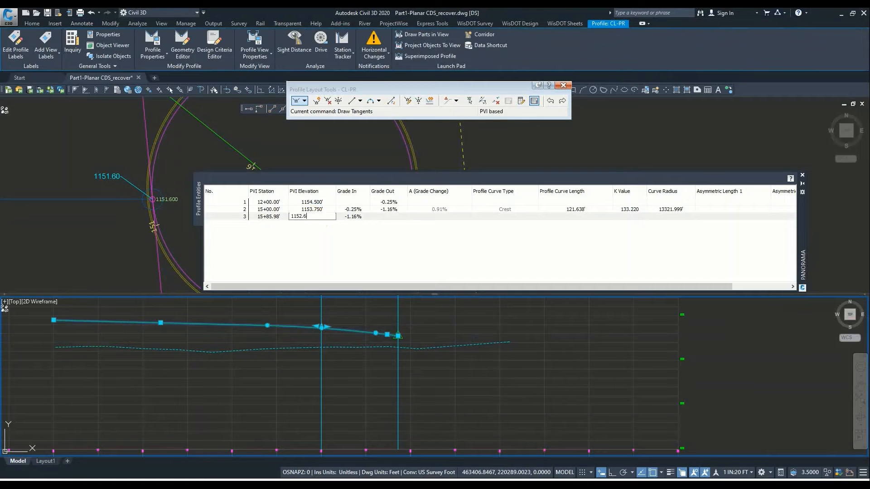
{"action": "type", "text": "1152.6"}
{"action": "left_click", "coordinate": [314, 220]}
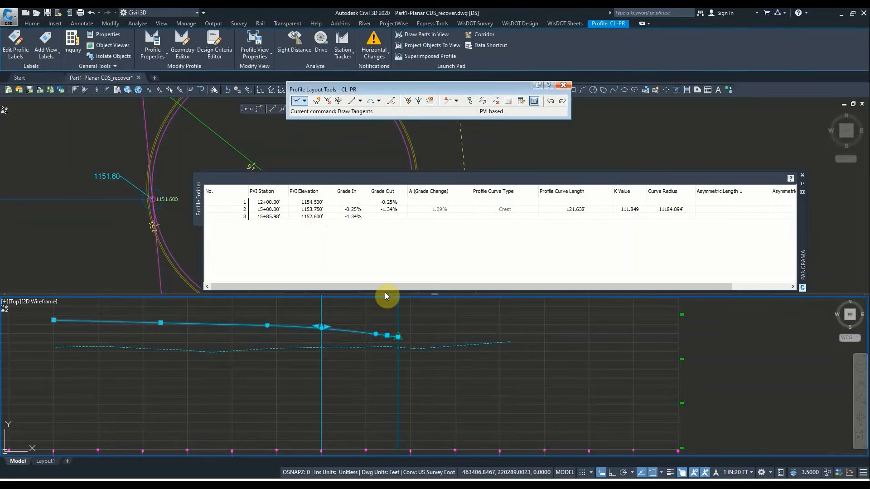
{"action": "scroll", "coordinate": [405, 326], "scroll_direction": "up", "scroll_amount": 6}
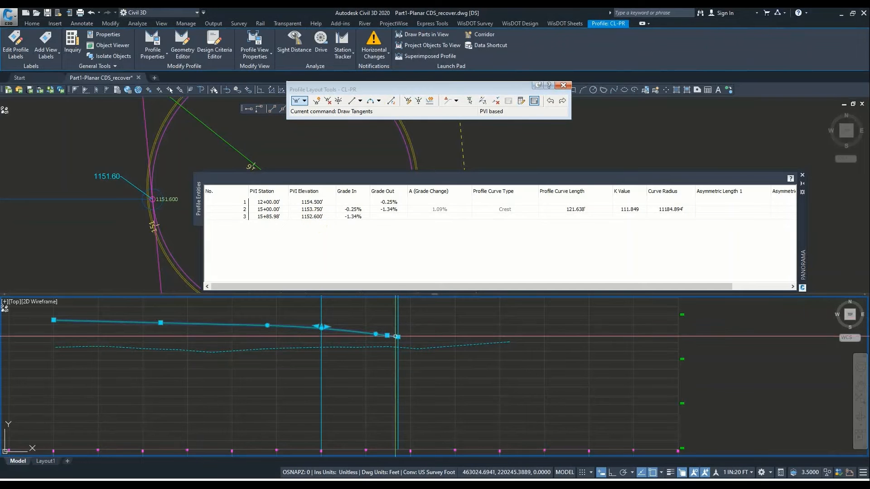
{"action": "left_click", "coordinate": [802, 176]}
Compare the centre point's elevation label in plan with the end of the edited centreline profile.
{"action": "left_click", "coordinate": [345, 204]}
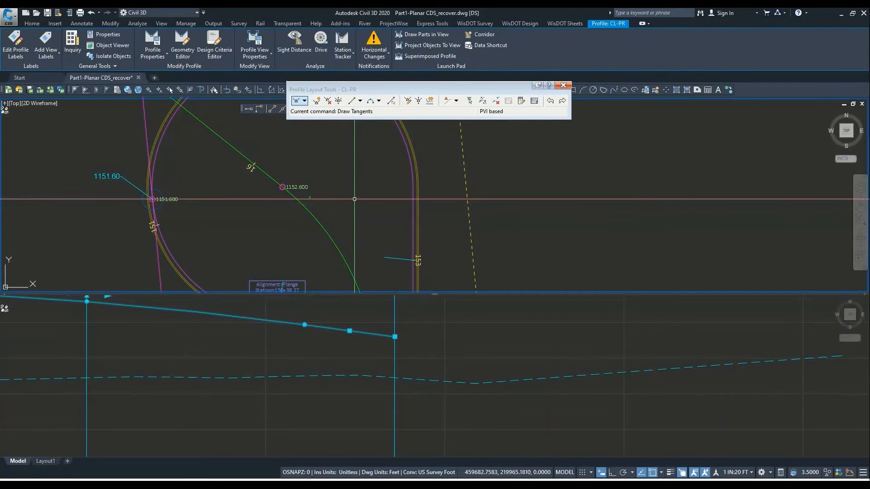
{"action": "scroll", "coordinate": [238, 200], "scroll_direction": "down", "scroll_amount": 3}
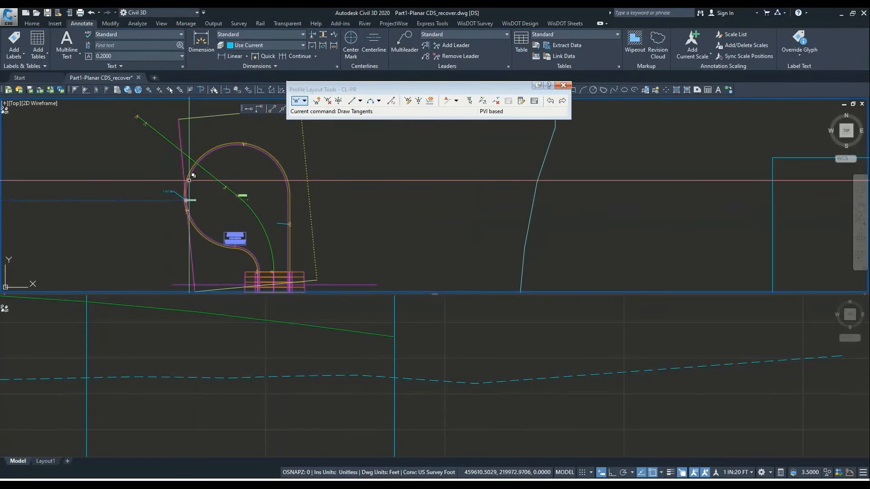
{"action": "scroll", "coordinate": [189, 197], "scroll_direction": "up", "scroll_amount": 3}
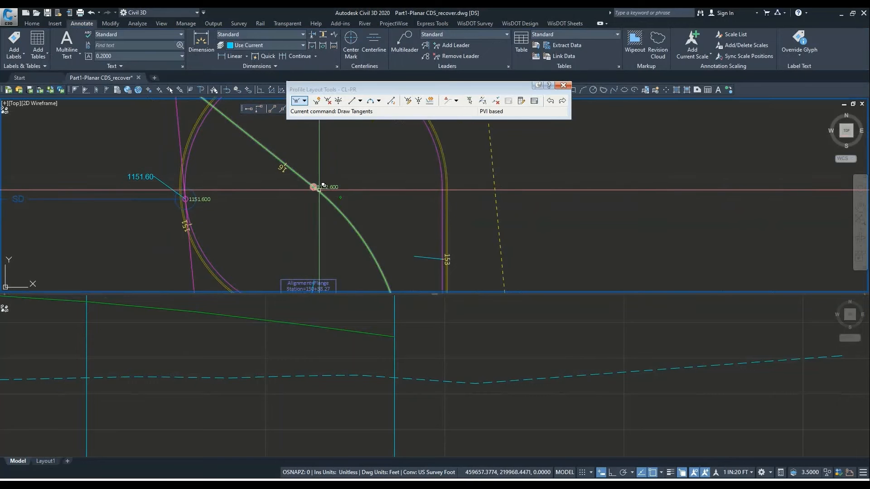
{"action": "scroll", "coordinate": [326, 184], "scroll_direction": "up", "scroll_amount": 2}
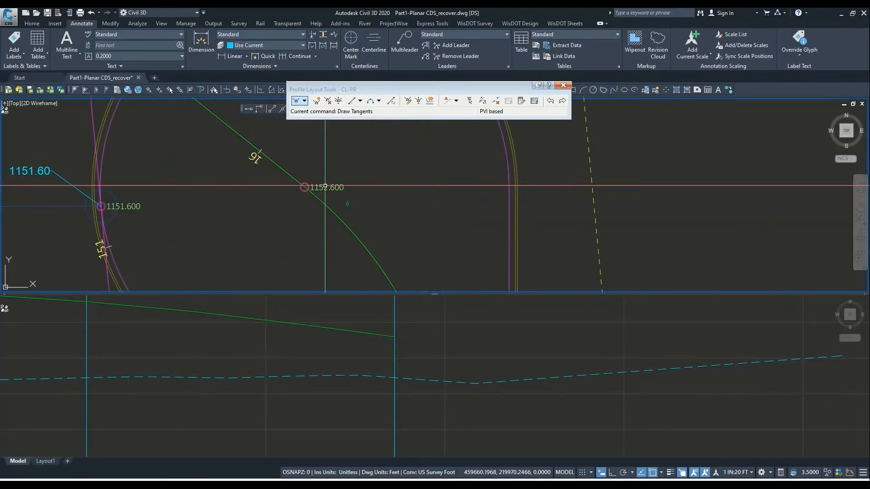
{"action": "left_click", "coordinate": [368, 327]}
{"action": "scroll", "coordinate": [367, 326], "scroll_direction": "down", "scroll_amount": 5}
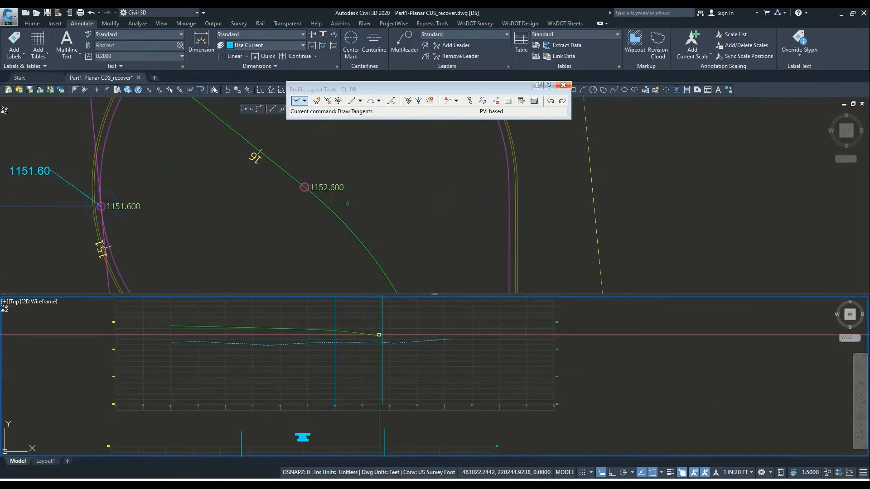
{"action": "left_click", "coordinate": [359, 290]}
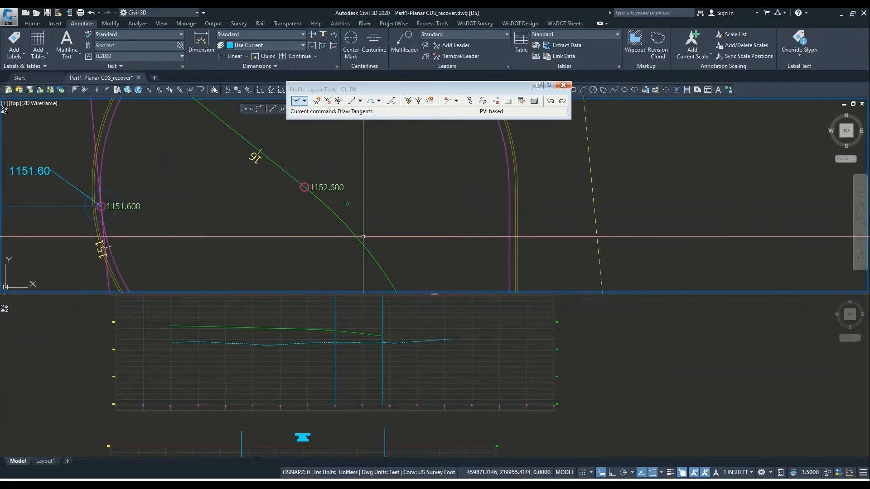
Move the end PVI of the CL-PR profile slightly past the end-station marker line, keeping its elevation at 1152.600.
{"action": "scroll", "coordinate": [331, 204], "scroll_direction": "down", "scroll_amount": 5}
{"action": "middle_click_drag", "start_coordinate": [331, 204], "coordinate": [314, 184]}
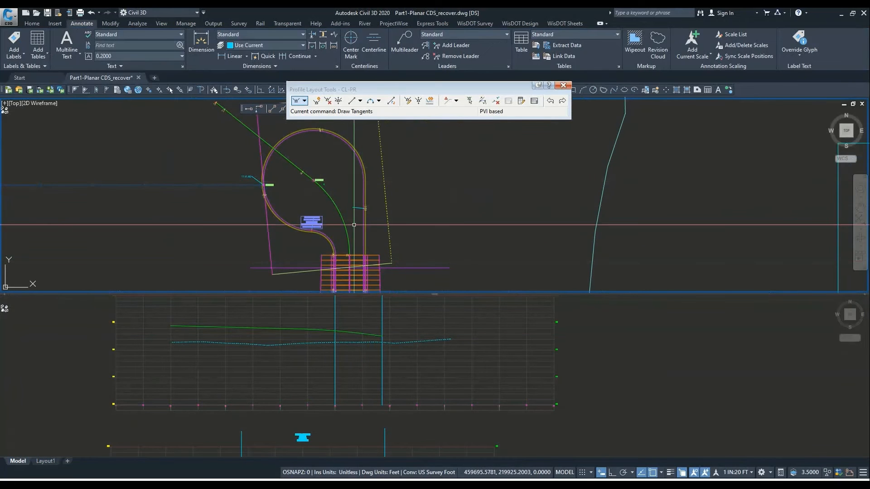
{"action": "left_click", "coordinate": [385, 349]}
{"action": "scroll", "coordinate": [364, 367], "scroll_direction": "up", "scroll_amount": 5}
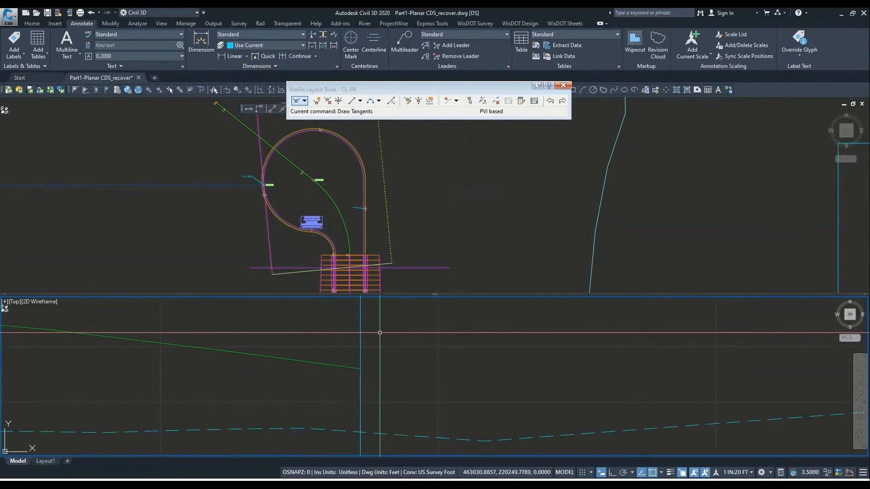
{"action": "scroll", "coordinate": [332, 366], "scroll_direction": "up", "scroll_amount": 5}
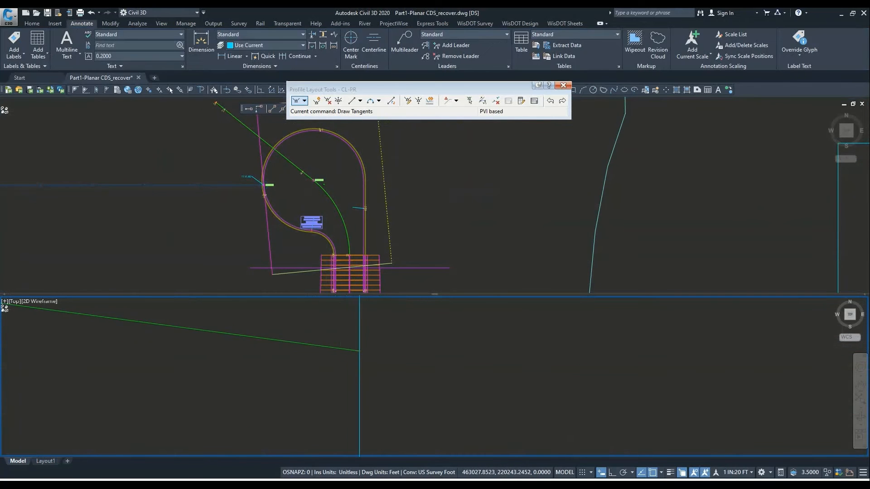
{"action": "middle_click_drag", "start_coordinate": [353, 362], "coordinate": [374, 362]}
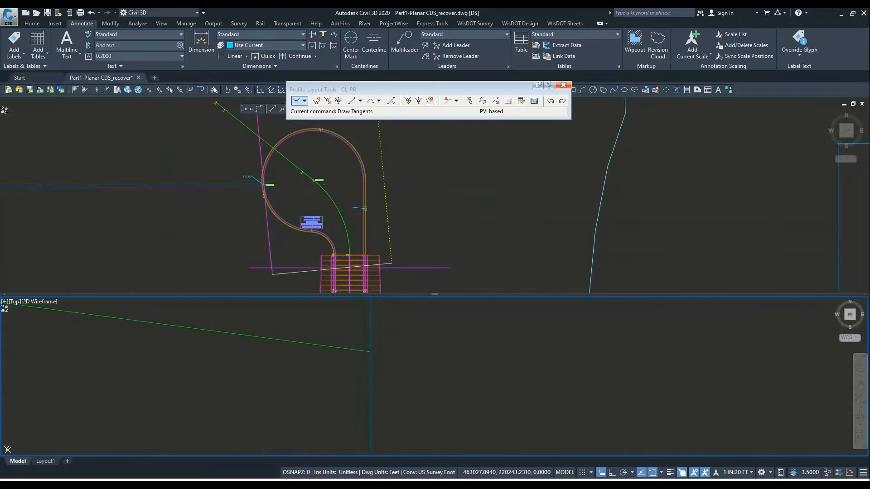
{"action": "left_click", "coordinate": [369, 352]}
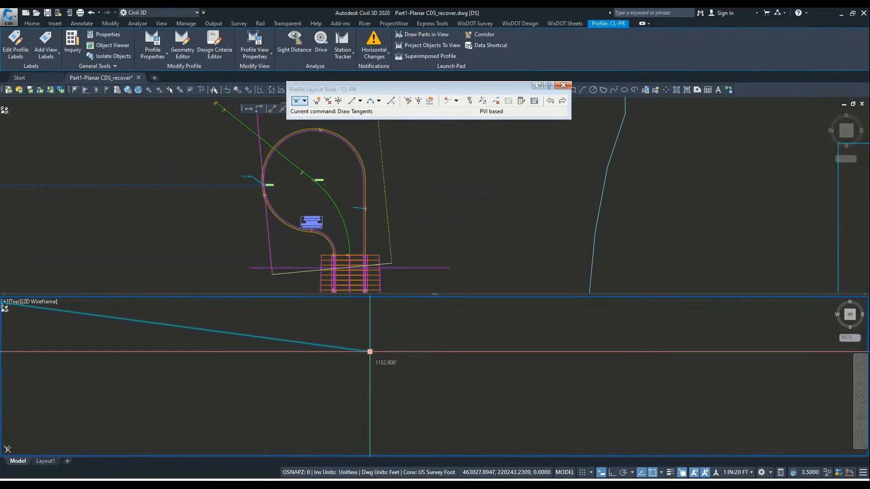
{"action": "left_click", "coordinate": [370, 352]}
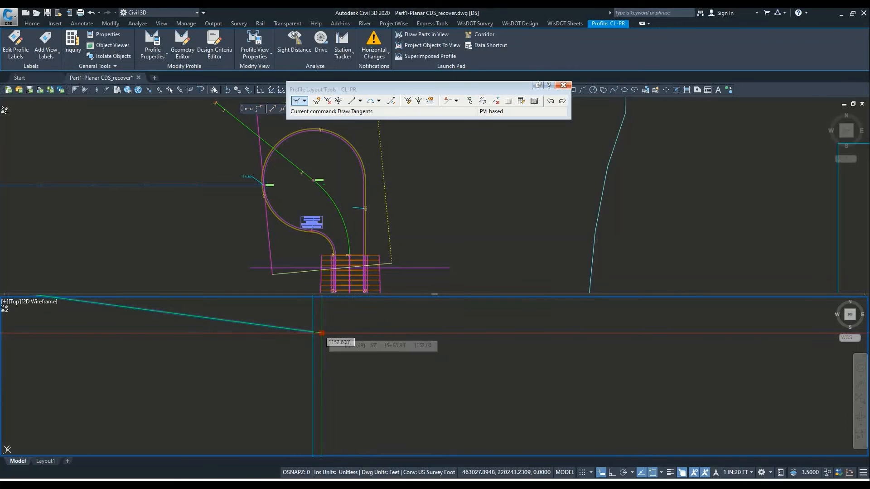
{"action": "left_click", "coordinate": [322, 333]}
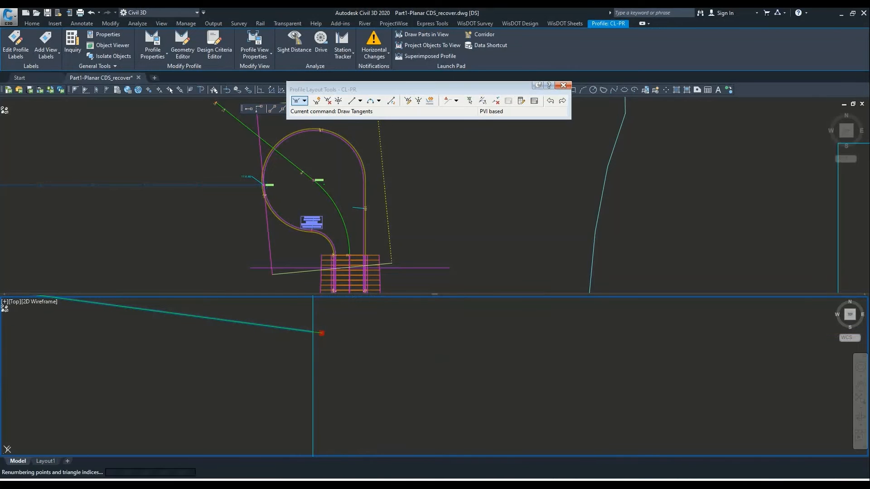
Compare the centre point's elevation label in plan with the extended end of the CL-PR profile and clear the selection.
{"action": "left_click", "coordinate": [350, 254]}
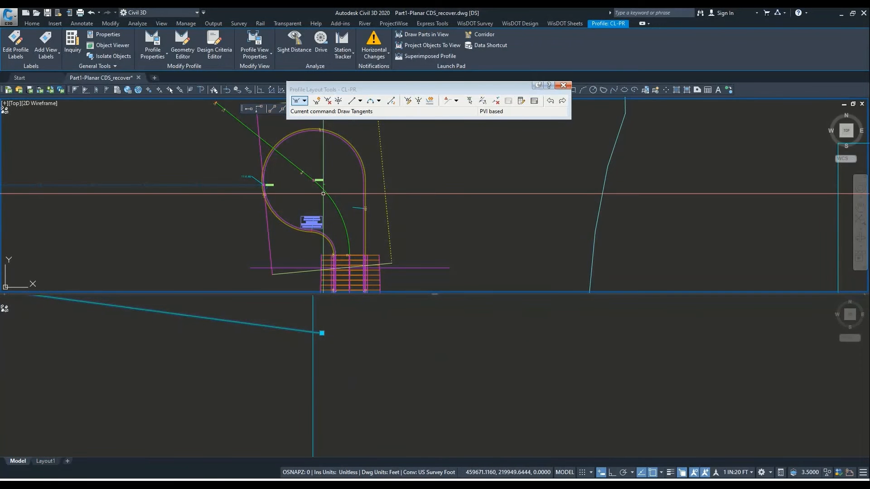
{"action": "scroll", "coordinate": [323, 193], "scroll_direction": "up", "scroll_amount": 6}
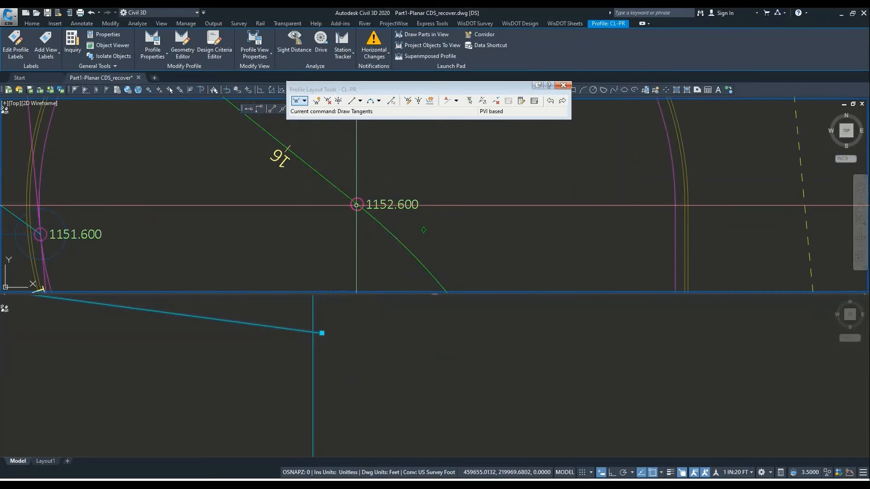
{"action": "left_click", "coordinate": [361, 363]}
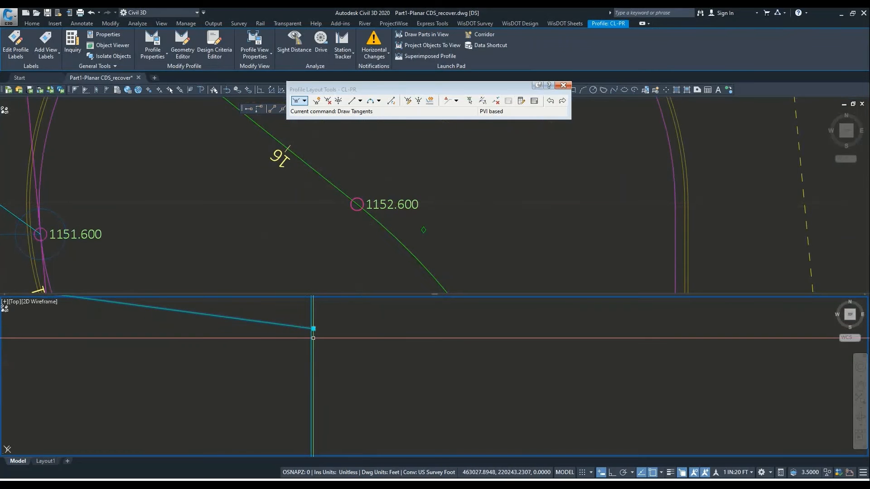
{"action": "scroll", "coordinate": [313, 339], "scroll_direction": "down", "scroll_amount": 5}
{"action": "key", "text": "Escape"}
{"action": "scroll", "coordinate": [389, 354], "scroll_direction": "down", "scroll_amount": 3}
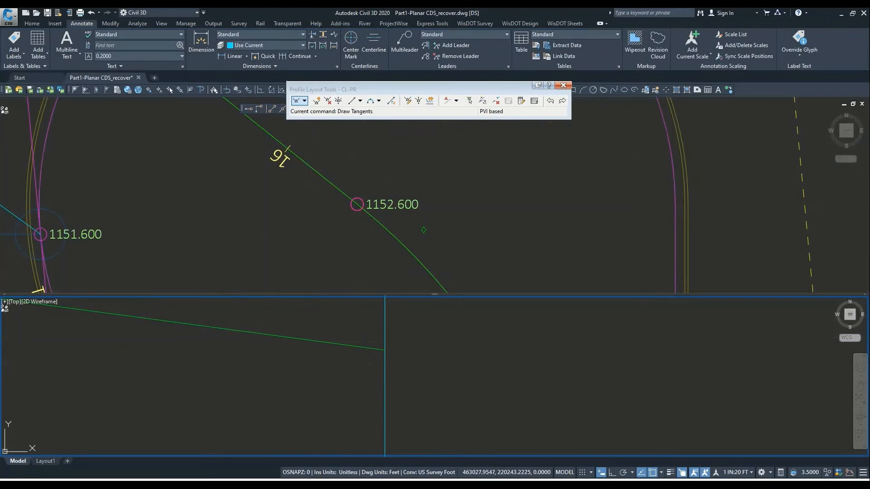
{"action": "scroll", "coordinate": [447, 369], "scroll_direction": "down", "scroll_amount": 6}
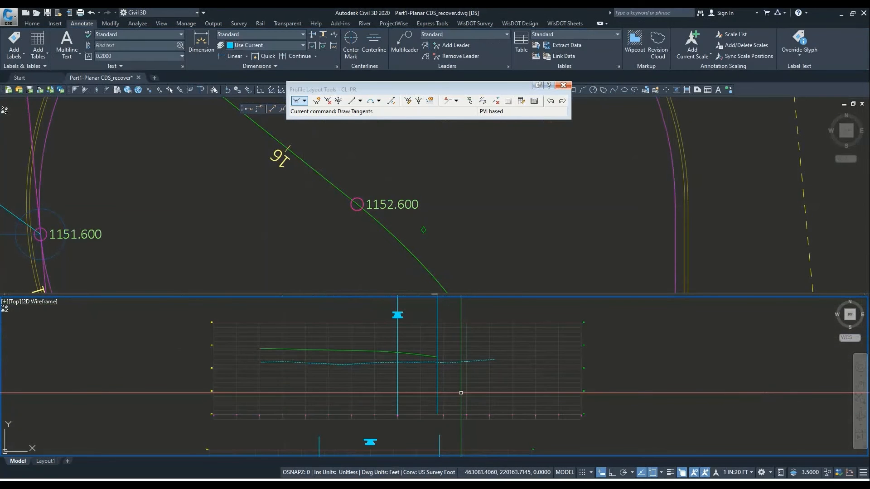
Examine the cul-de-sac assembly's lane and curb geometry against the flange and centreline in plan.
{"action": "left_click", "coordinate": [361, 258]}
{"action": "scroll", "coordinate": [361, 257], "scroll_direction": "down", "scroll_amount": 6}
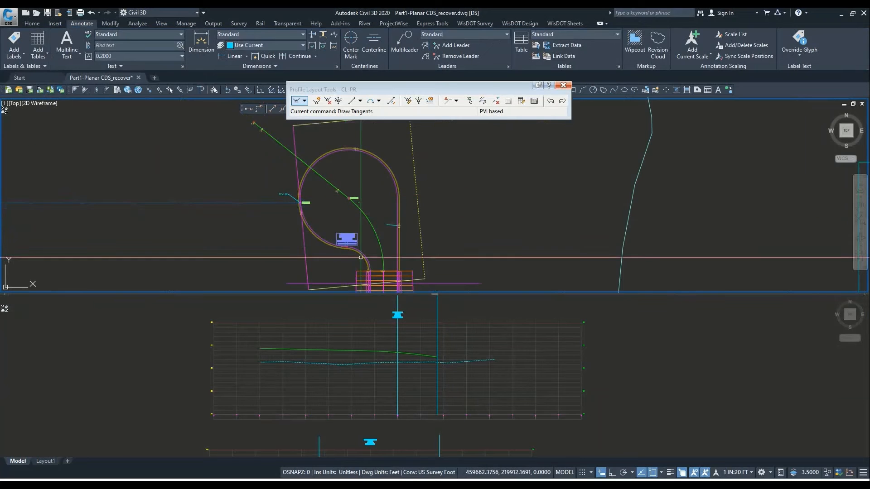
{"action": "middle_click_drag", "start_coordinate": [361, 258], "coordinate": [347, 243]}
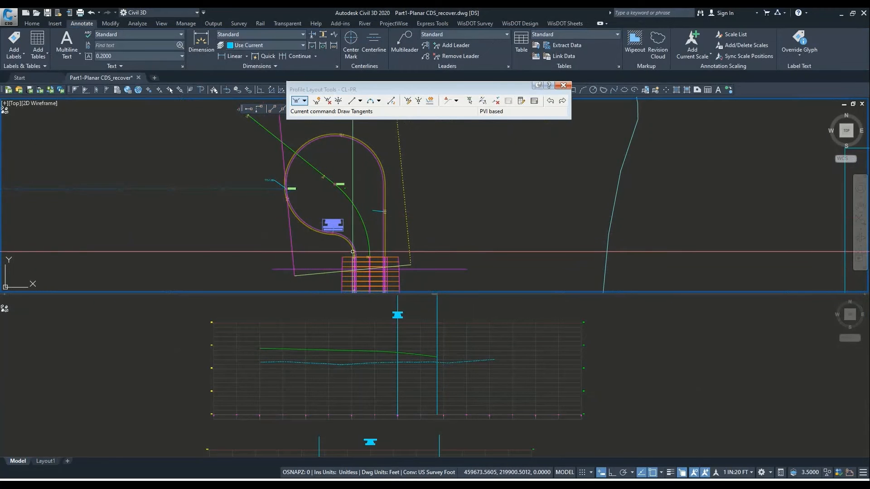
{"action": "left_click", "coordinate": [374, 402]}
{"action": "scroll", "coordinate": [260, 415], "scroll_direction": "down", "scroll_amount": 5}
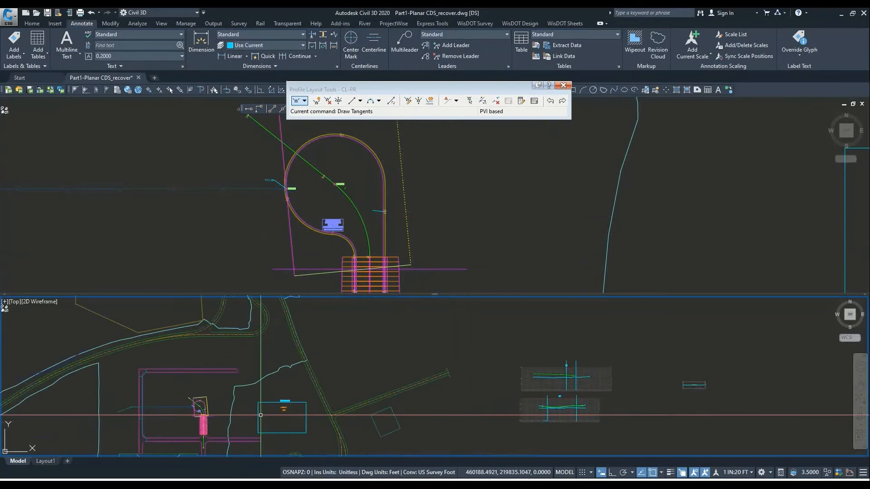
{"action": "scroll", "coordinate": [261, 416], "scroll_direction": "up", "scroll_amount": 5}
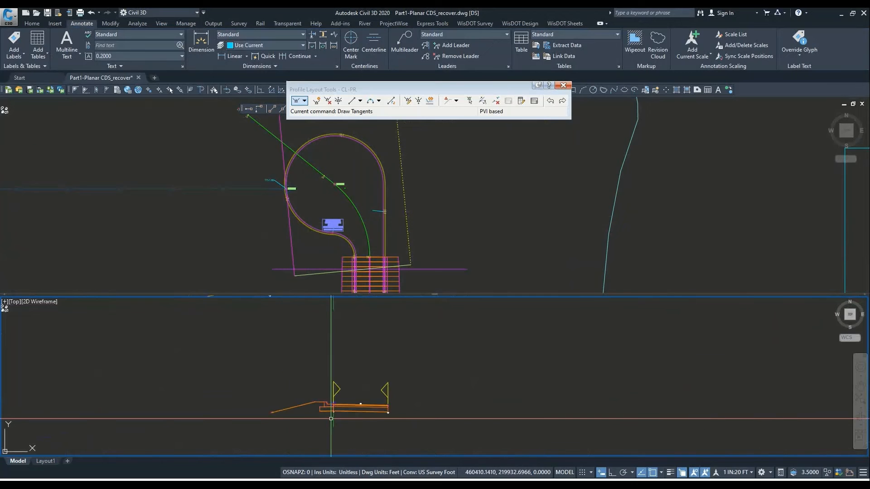
{"action": "scroll", "coordinate": [331, 418], "scroll_direction": "up", "scroll_amount": 4}
{"action": "left_click", "coordinate": [341, 225]}
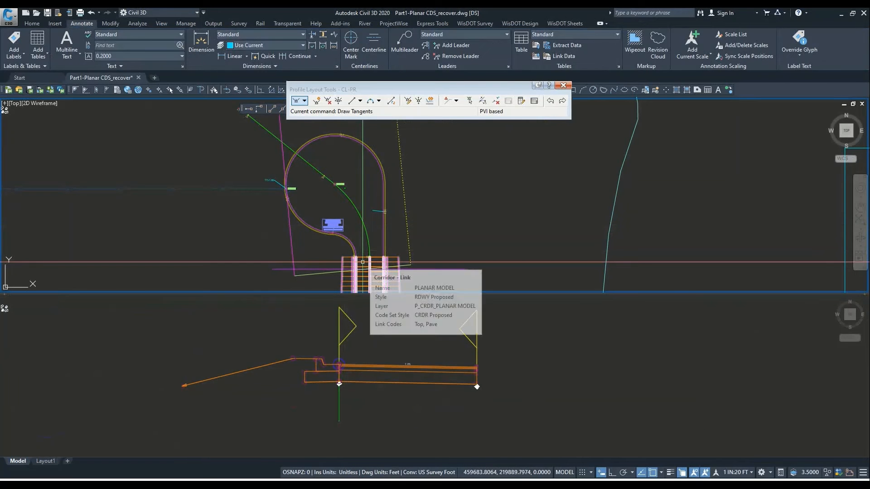
{"action": "left_click", "coordinate": [412, 414]}
{"action": "scroll", "coordinate": [315, 365], "scroll_direction": "down", "scroll_amount": 5}
{"action": "scroll", "coordinate": [316, 365], "scroll_direction": "down", "scroll_amount": 7}
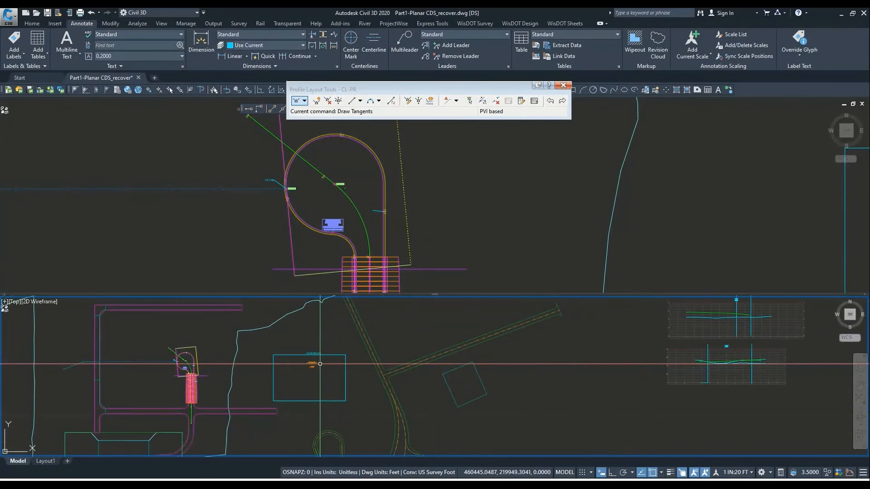
Rename the flange surface profile sampled from the 1151.60 plane as SETUP 1151.60.
{"action": "scroll", "coordinate": [590, 360], "scroll_direction": "up", "scroll_amount": 9}
{"action": "middle_click_drag", "start_coordinate": [561, 365], "coordinate": [479, 365]}
{"action": "left_click", "coordinate": [460, 364]}
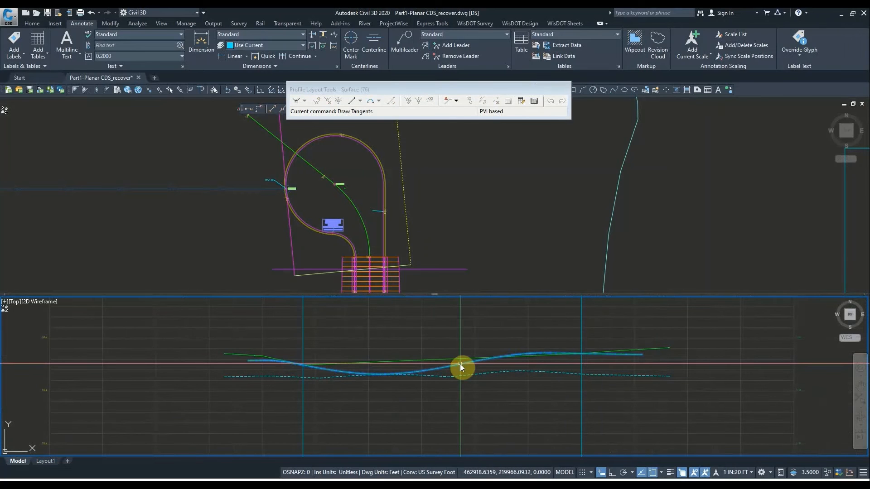
{"action": "key", "text": "ctrl+1"}
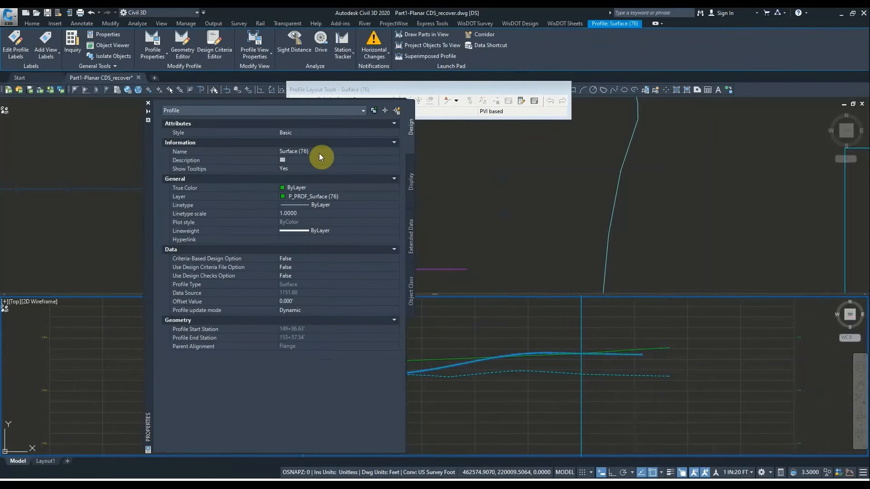
{"action": "left_click", "coordinate": [308, 152]}
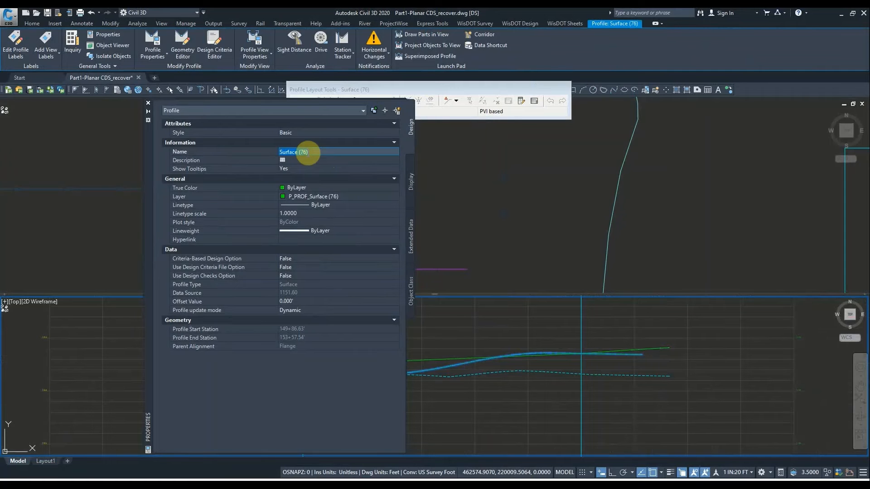
{"action": "type", "text": "SE"}
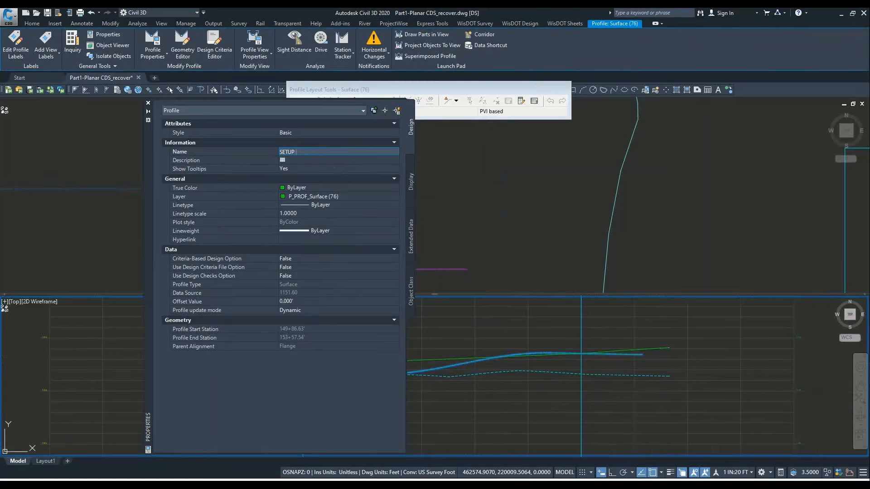
{"action": "type", "text": "TUP 1151.60"}
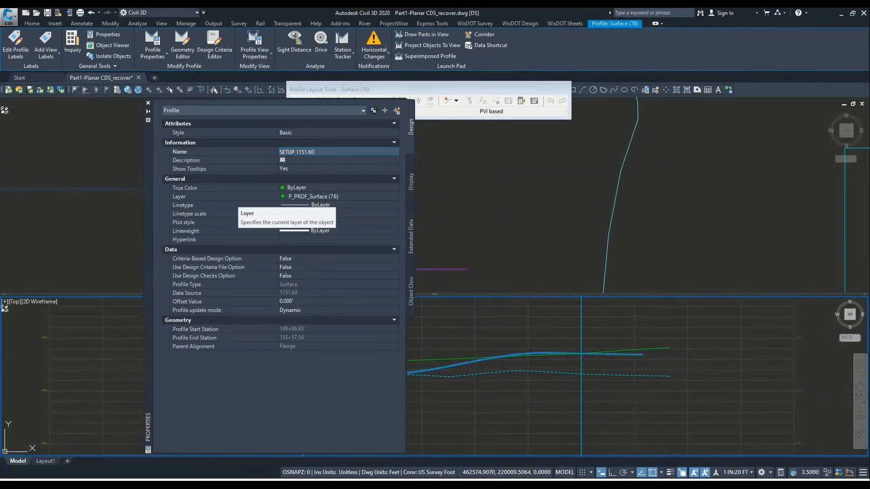
{"action": "key", "text": "Return"}
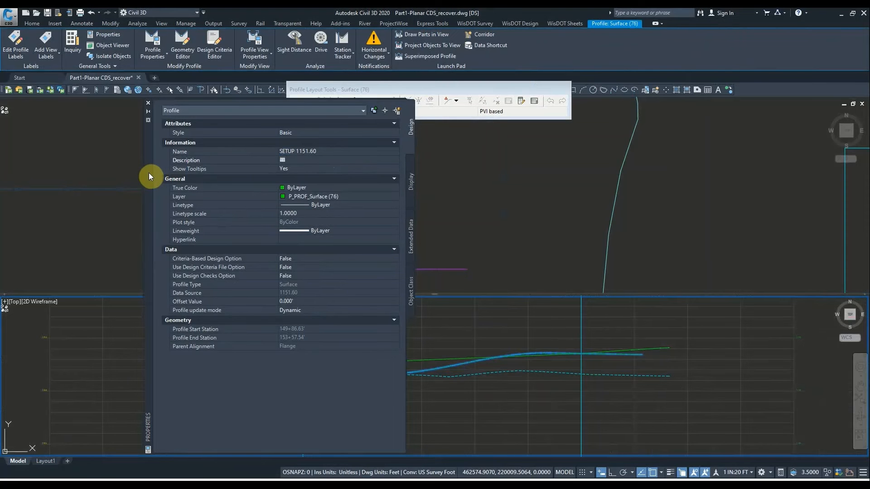
{"action": "left_click", "coordinate": [148, 103]}
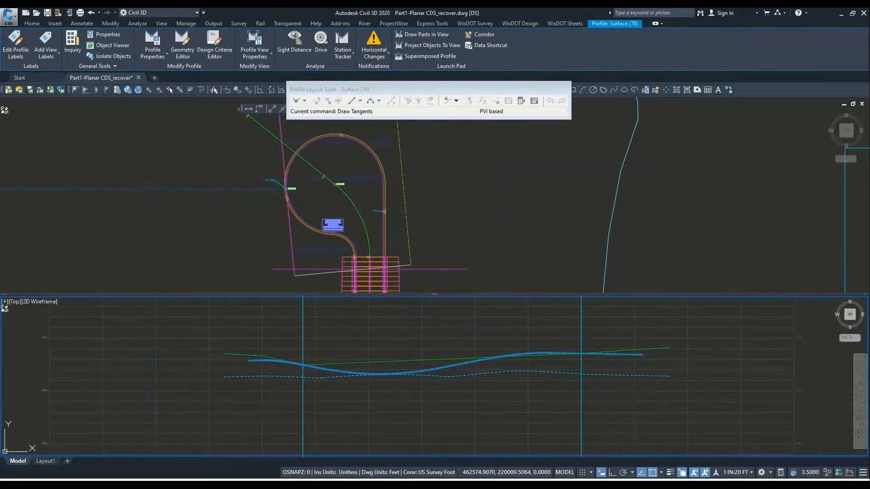
Open the corridor properties of PLANAR MODEL and enable the three flange baselines with their CDS regions.
{"action": "left_click", "coordinate": [498, 224]}
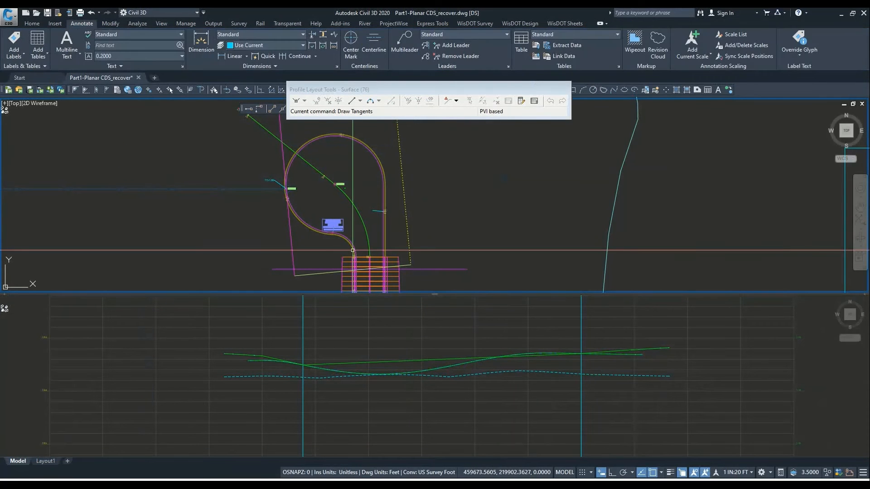
{"action": "left_click", "coordinate": [362, 262]}
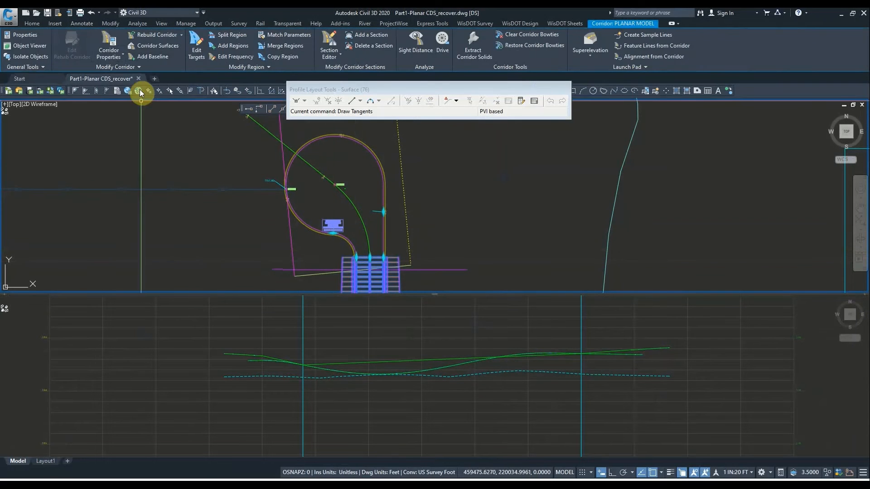
{"action": "left_click", "coordinate": [104, 35]}
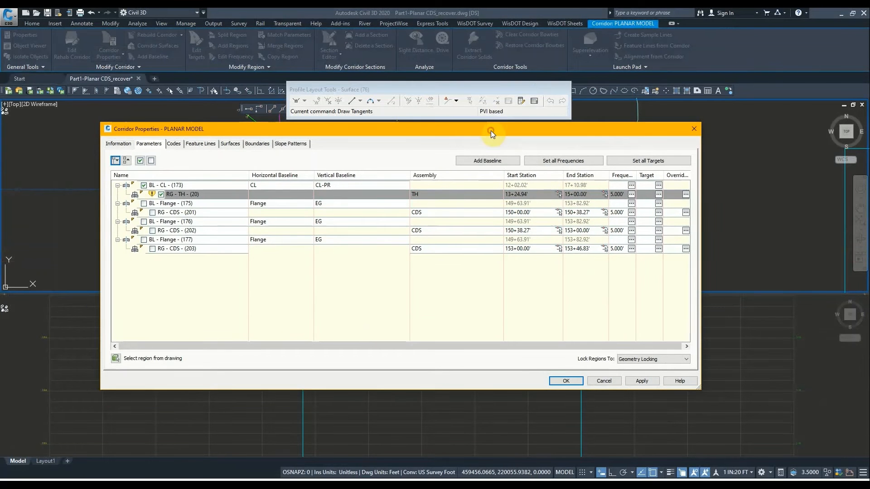
{"action": "left_click", "coordinate": [143, 204]}
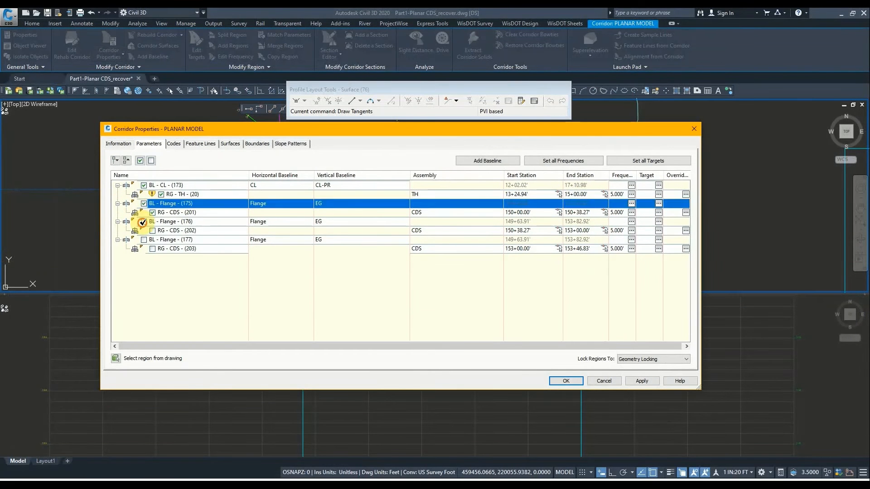
{"action": "left_click", "coordinate": [143, 221]}
{"action": "left_click", "coordinate": [144, 240]}
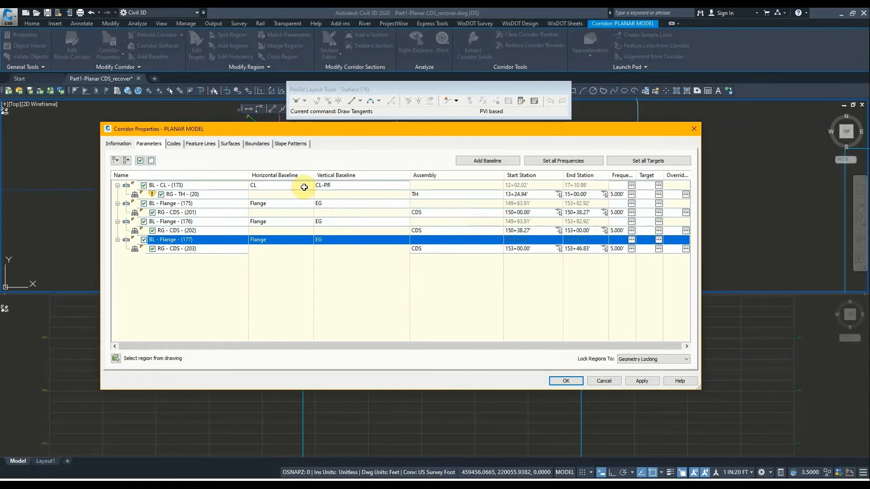
Identify region RG - CDS - (201) in plan and set the vertical baseline of BL - Flange - (175) to Flange-PR.
{"action": "left_click_drag", "start_coordinate": [329, 139], "coordinate": [354, 288]}
{"action": "left_click", "coordinate": [322, 382]}
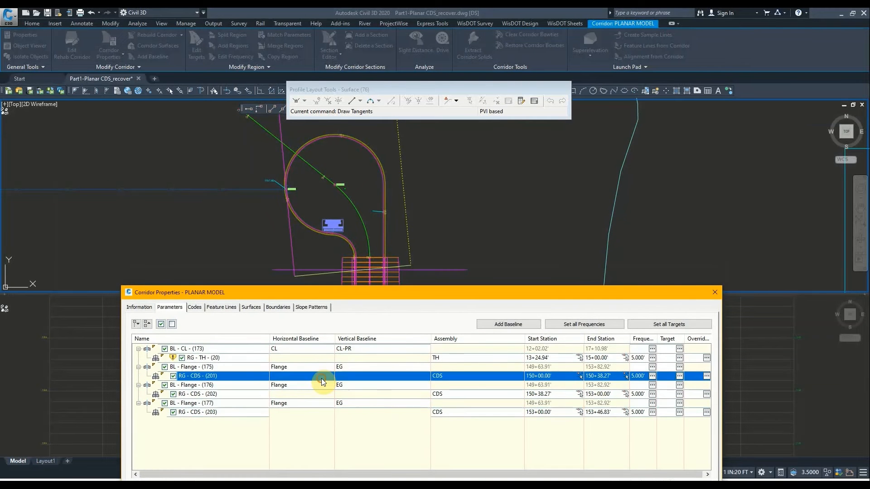
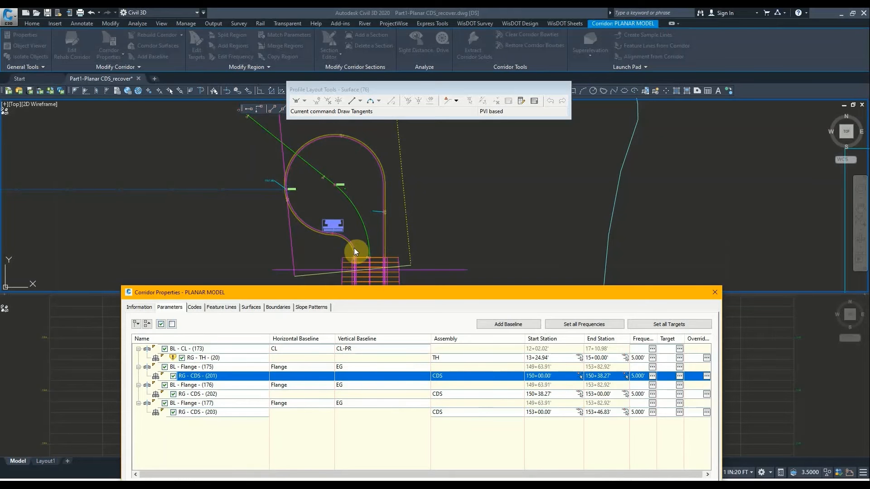
{"action": "left_click", "coordinate": [347, 367]}
{"action": "left_click", "coordinate": [397, 414]}
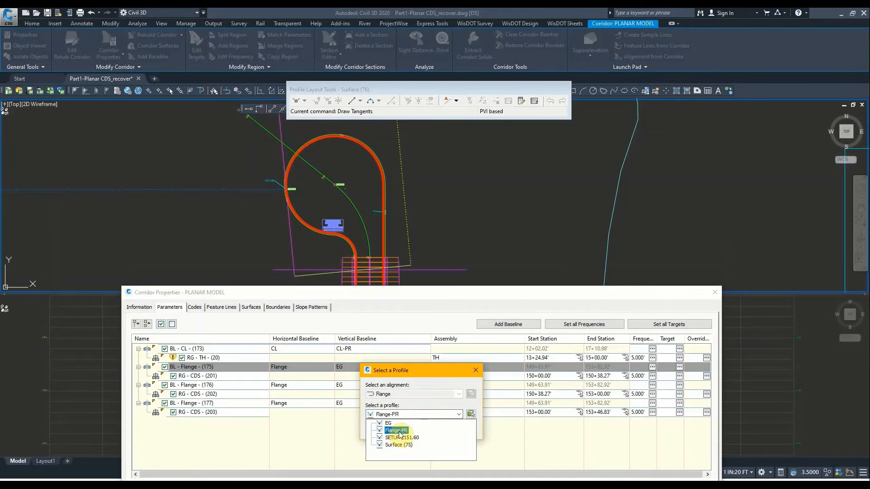
{"action": "left_click", "coordinate": [398, 431]}
{"action": "left_click", "coordinate": [389, 430]}
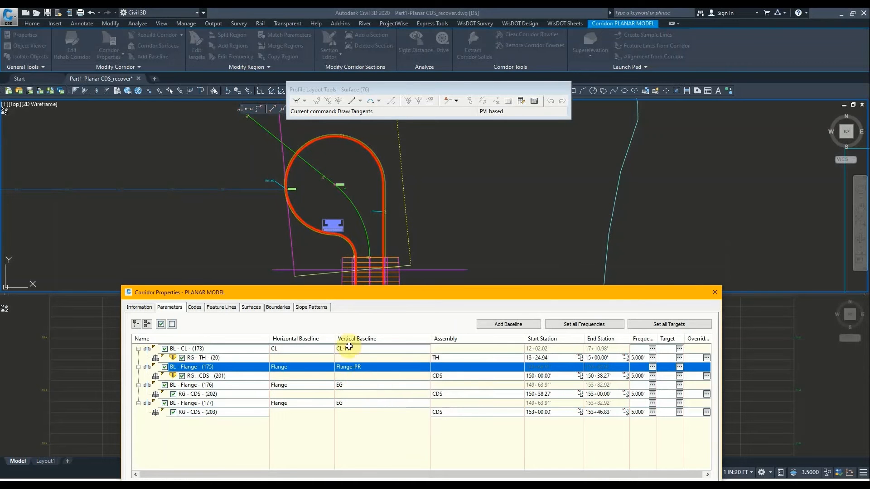
Identify region RG - CDS - (202) in plan and set the vertical baseline of BL - Flange - (176) to SETUP 1151.60.
{"action": "left_click", "coordinate": [303, 396]}
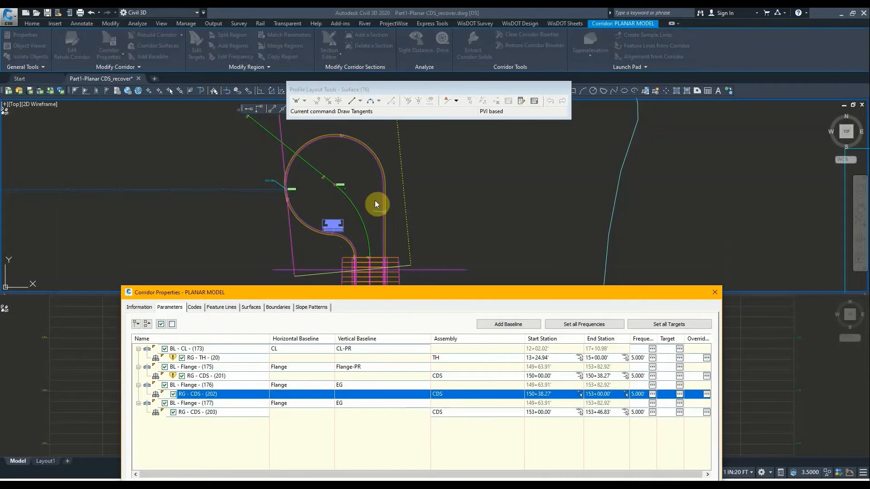
{"action": "left_click", "coordinate": [347, 387]}
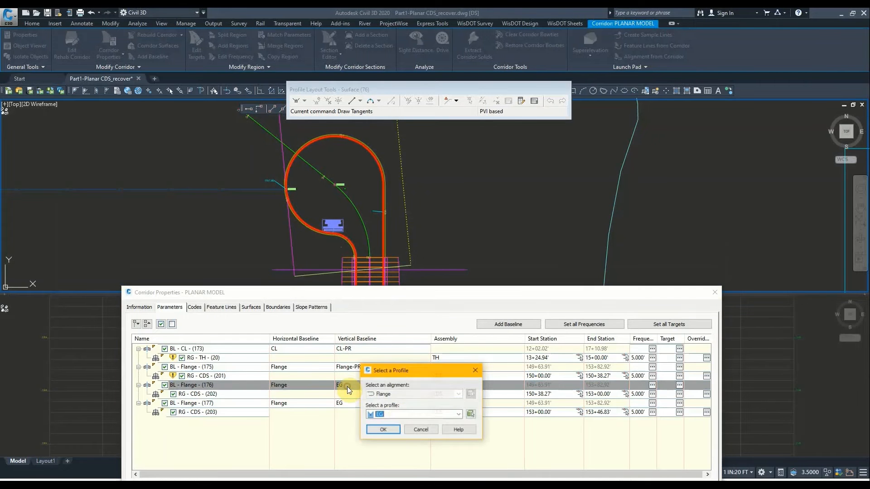
{"action": "left_click", "coordinate": [399, 415]}
{"action": "left_click", "coordinate": [410, 439]}
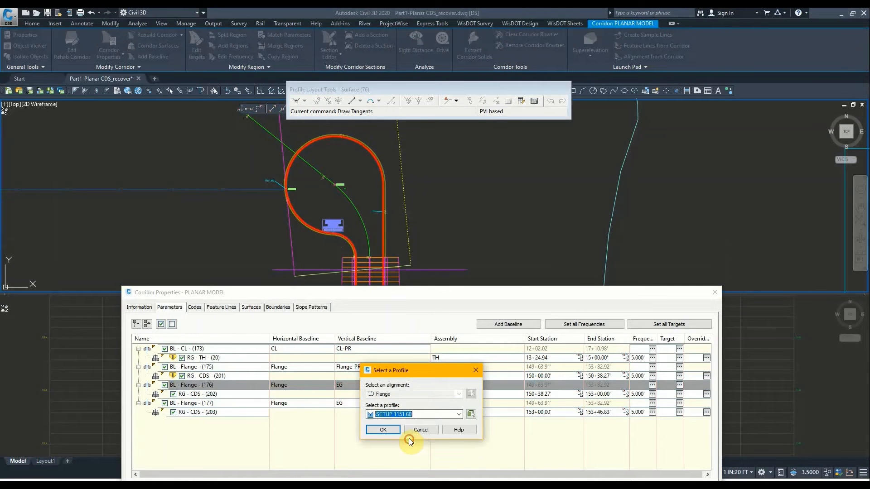
{"action": "left_click", "coordinate": [396, 433]}
Identify region RG - CDS - (203) in plan and set the vertical baseline of BL - Flange - (177) to Flange-PR.
{"action": "left_click", "coordinate": [309, 413]}
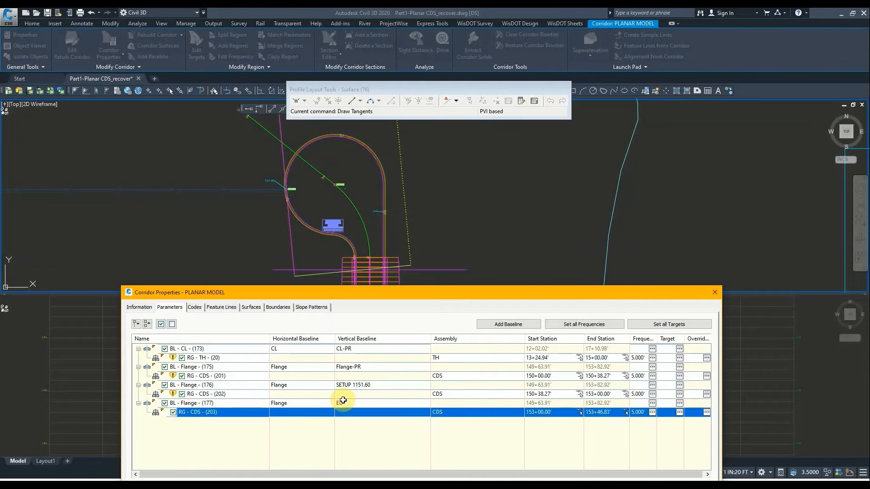
{"action": "left_click", "coordinate": [345, 403]}
{"action": "left_click", "coordinate": [387, 415]}
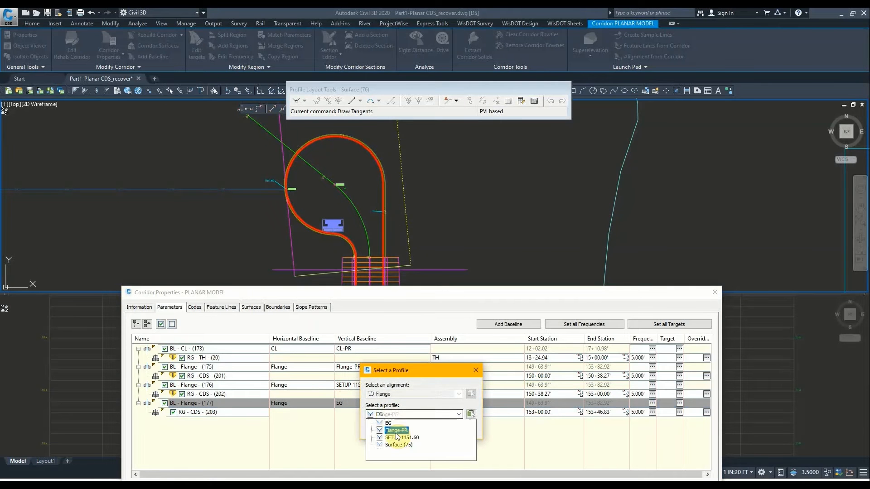
{"action": "left_click", "coordinate": [399, 431]}
{"action": "left_click", "coordinate": [383, 428]}
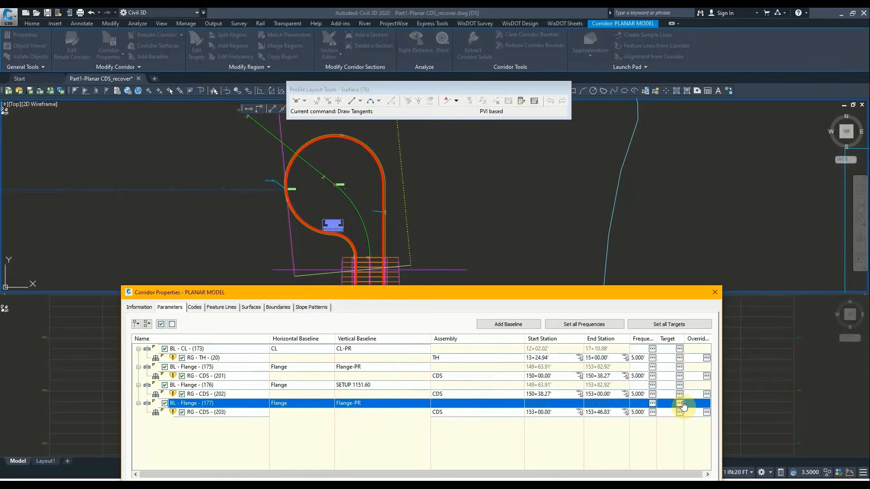
Open the target mapping of region RG - CDS - (203) and set its target surface to 0--EG.
{"action": "left_click", "coordinate": [681, 414]}
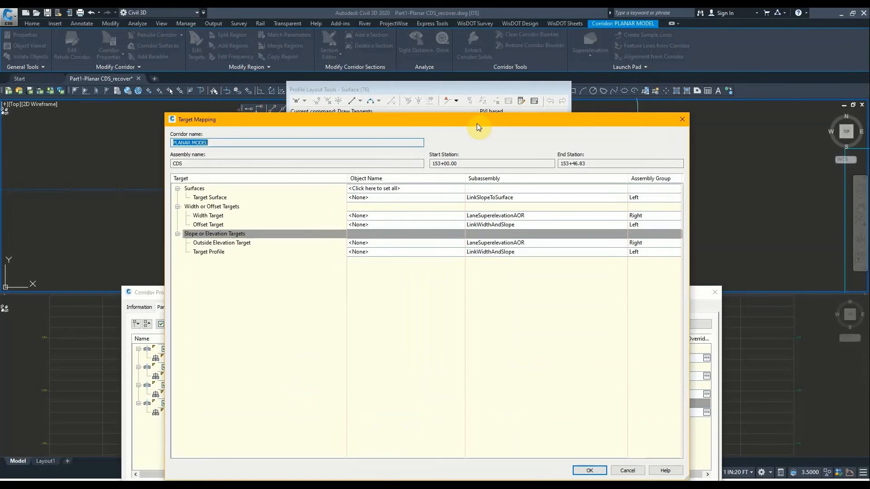
{"action": "left_click_drag", "start_coordinate": [477, 116], "coordinate": [429, 108]}
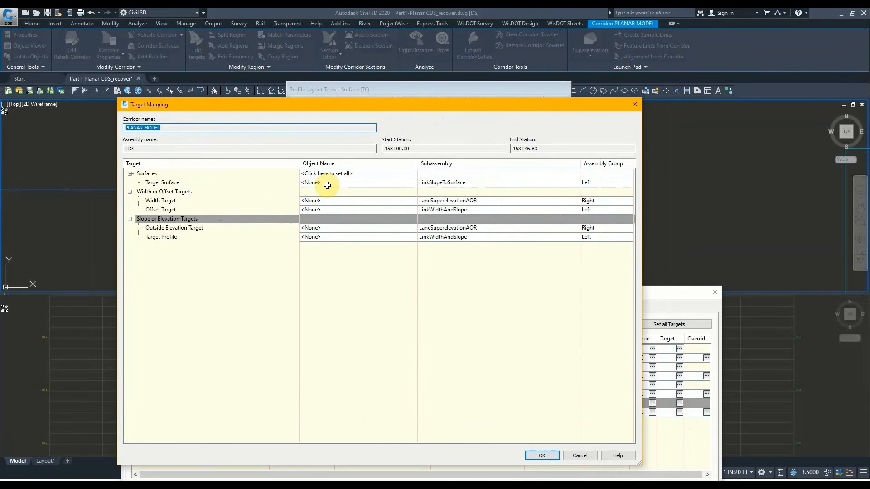
{"action": "left_click", "coordinate": [327, 184]}
{"action": "double_click", "coordinate": [362, 222]}
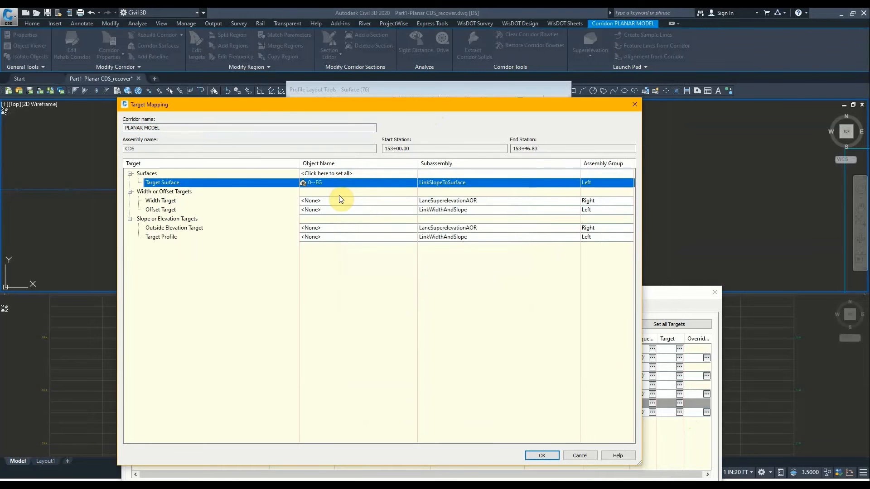
Set the width target of the LaneSuperelevationAOR subassembly in region RG - CDS - (203) to the CL alignment.
{"action": "left_click", "coordinate": [332, 203]}
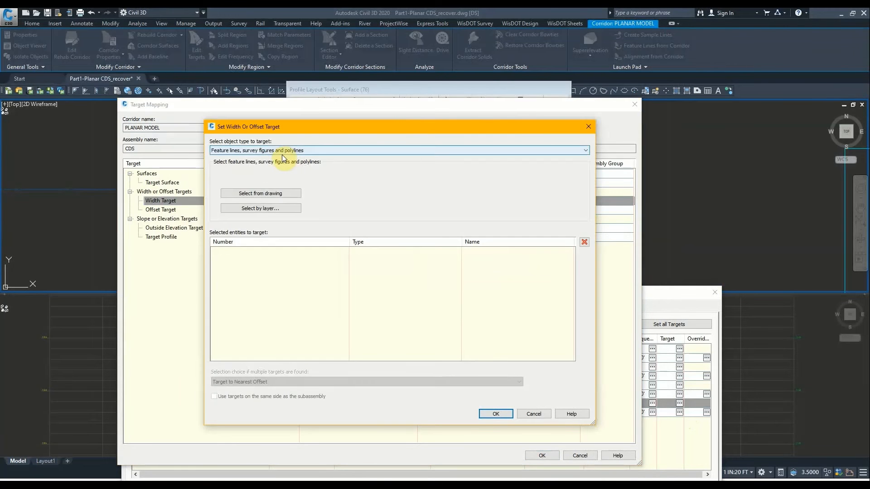
{"action": "left_click", "coordinate": [282, 152]}
{"action": "left_click", "coordinate": [222, 159]}
{"action": "left_click", "coordinate": [228, 185]}
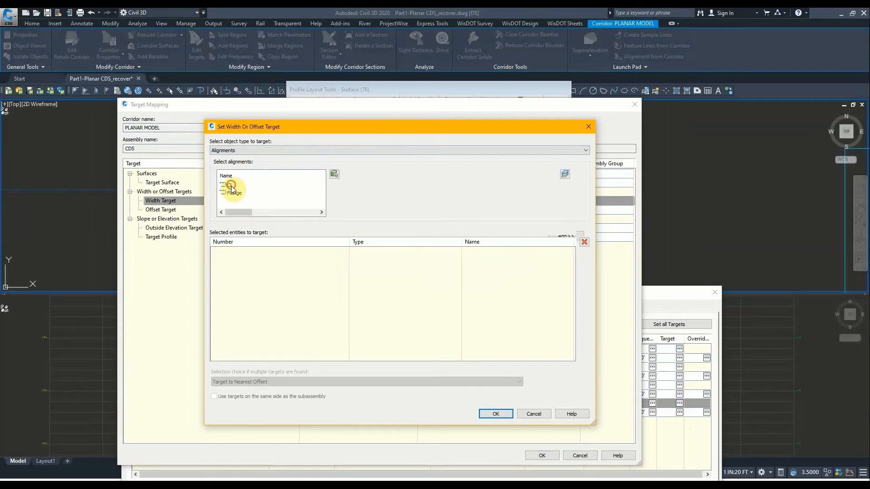
{"action": "left_click", "coordinate": [565, 236]}
{"action": "left_click", "coordinate": [497, 416]}
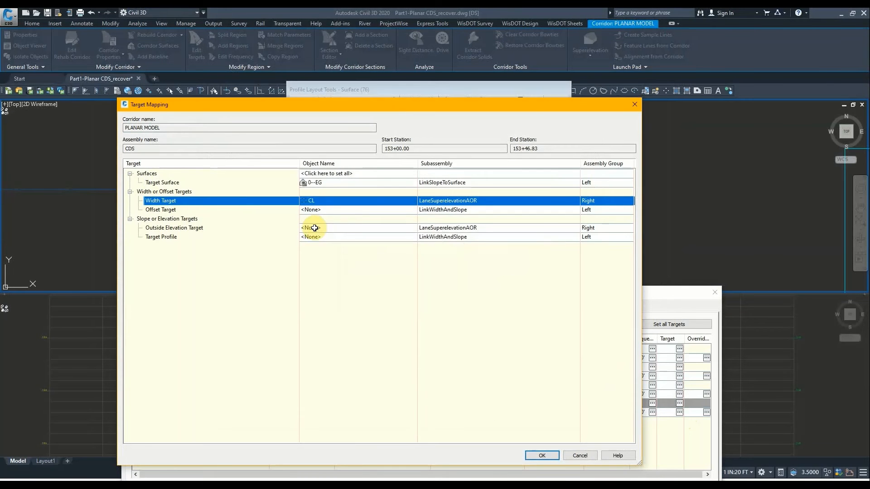
Set the outside elevation target in region RG - CDS - (203) to the CL alignment's CL-PR profile and accept its target mapping.
{"action": "left_click", "coordinate": [315, 227]}
{"action": "left_click", "coordinate": [175, 51]}
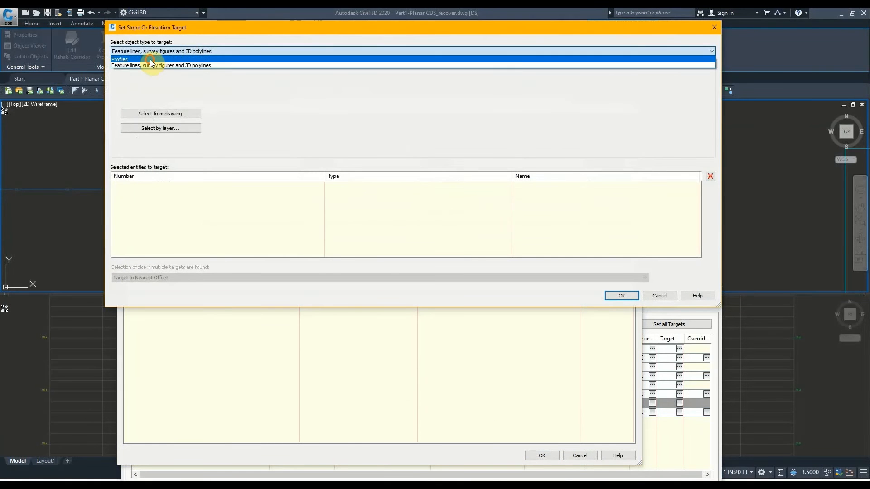
{"action": "left_click", "coordinate": [149, 57]}
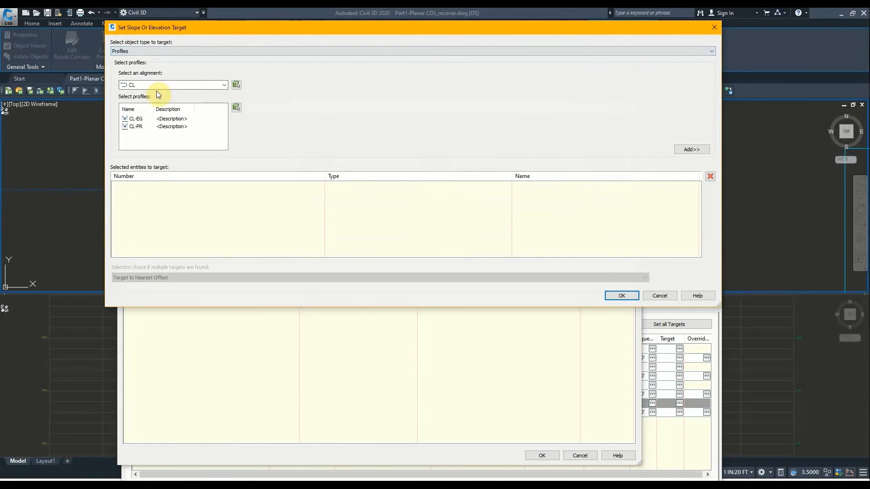
{"action": "left_click", "coordinate": [136, 127]}
{"action": "left_click", "coordinate": [622, 295]}
{"action": "left_click", "coordinate": [537, 454]}
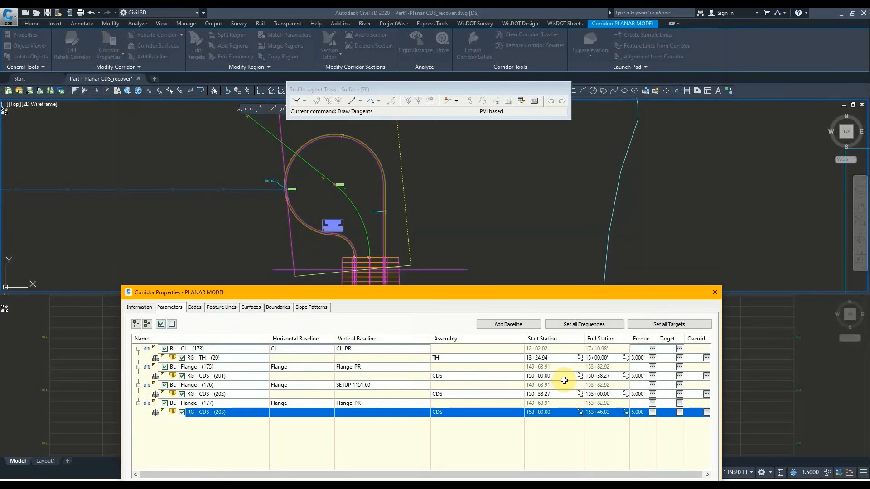
For region RG - CDS - (202), set the target surface to 0--EG and the lane's width target to the CL alignment.
{"action": "left_click", "coordinate": [360, 394]}
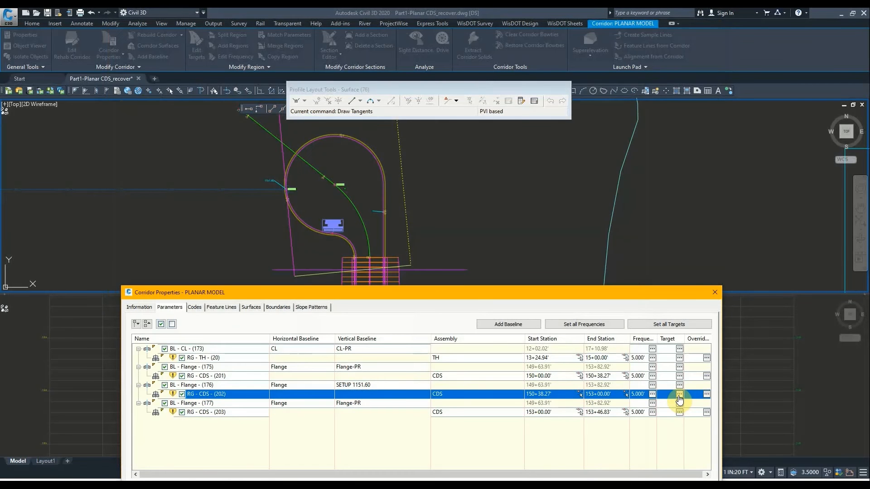
{"action": "left_click", "coordinate": [679, 393]}
{"action": "left_click", "coordinate": [331, 182]}
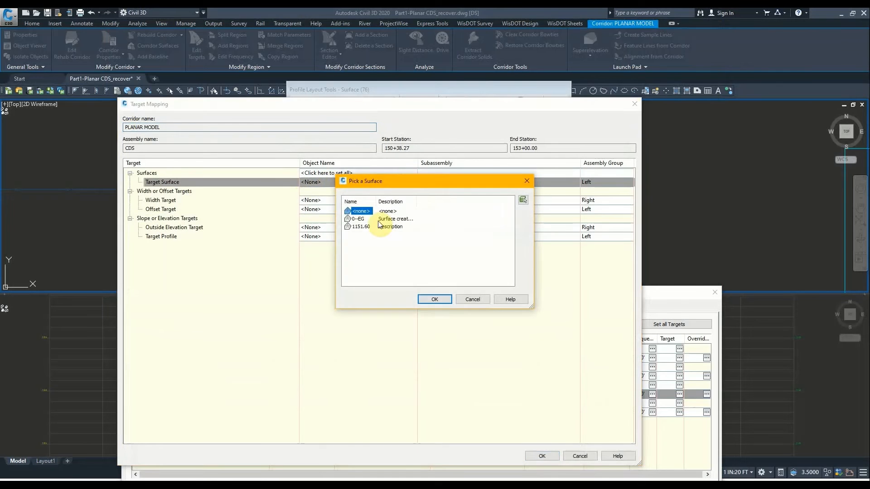
{"action": "double_click", "coordinate": [367, 220]}
{"action": "left_click", "coordinate": [341, 200]}
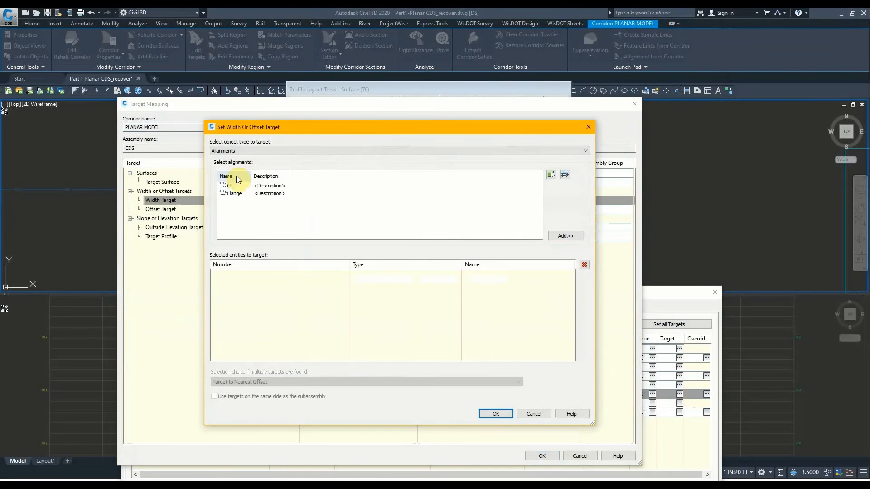
{"action": "left_click", "coordinate": [234, 186]}
{"action": "left_click", "coordinate": [561, 237]}
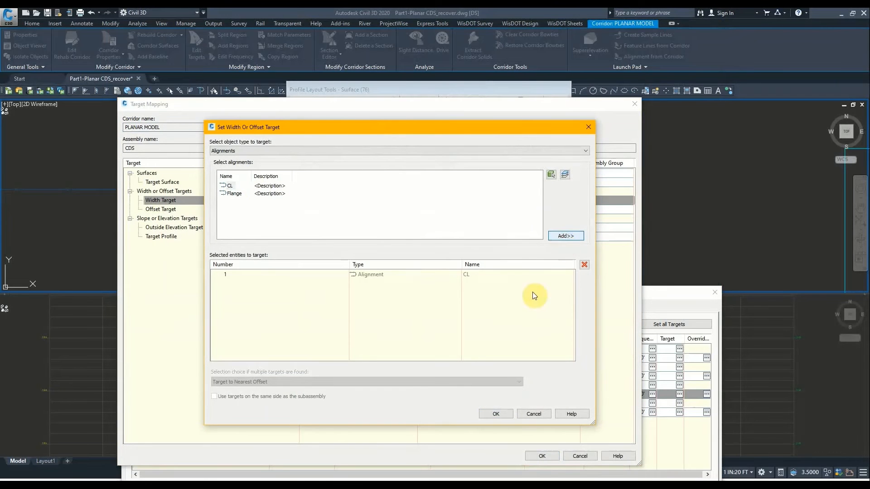
{"action": "left_click", "coordinate": [495, 414]}
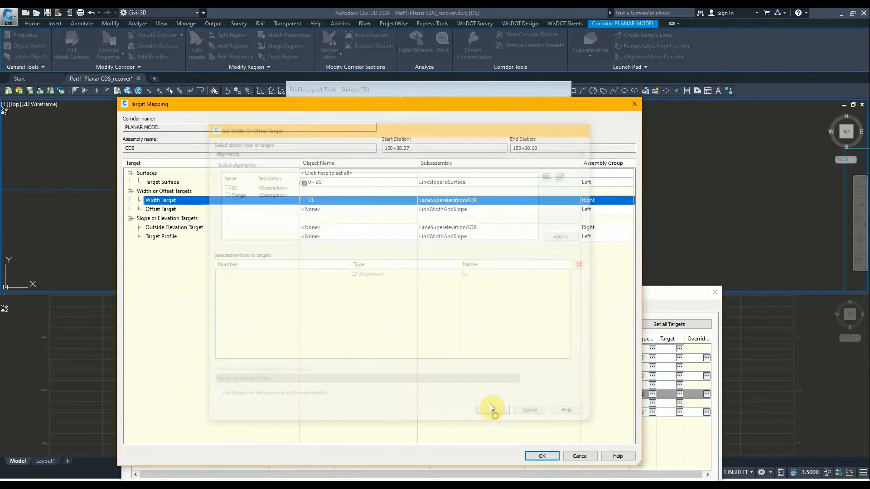
Set the outside elevation target in region RG - CDS - (202) to the CL-PR profile and accept its target mapping.
{"action": "left_click", "coordinate": [340, 228]}
{"action": "left_click", "coordinate": [136, 127]}
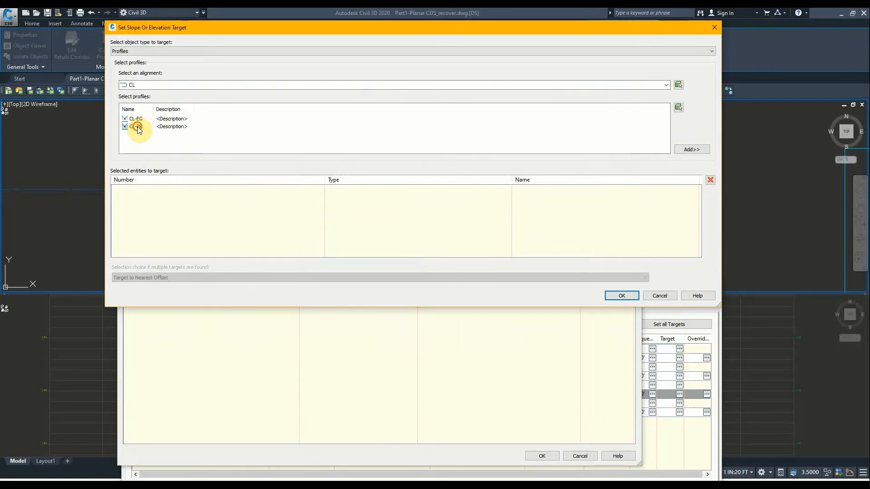
{"action": "left_click", "coordinate": [688, 149]}
{"action": "left_click", "coordinate": [622, 296]}
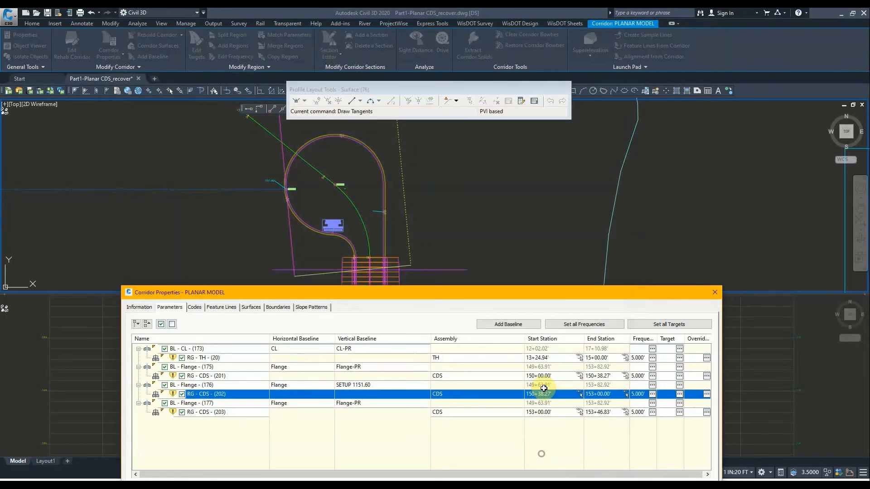
{"action": "left_click", "coordinate": [542, 456]}
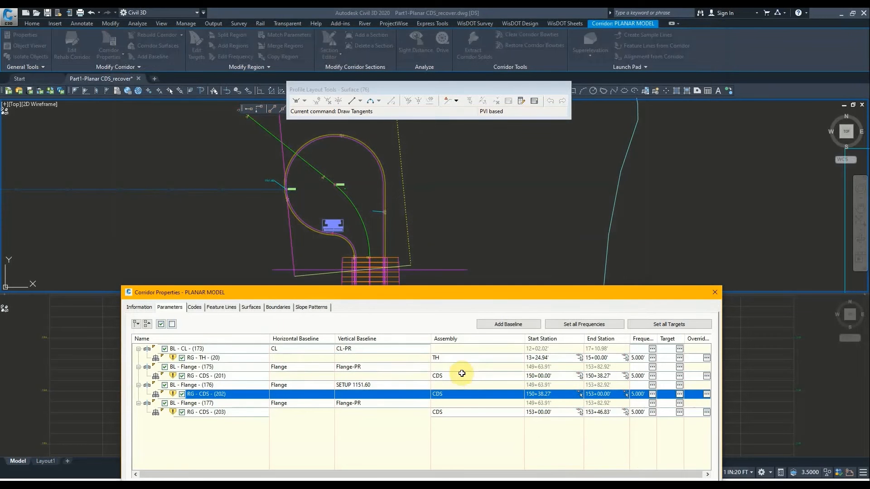
For region RG - CDS - (201), set the target surface to 0--EG and the lane's width target to the CL alignment.
{"action": "left_click", "coordinate": [395, 376]}
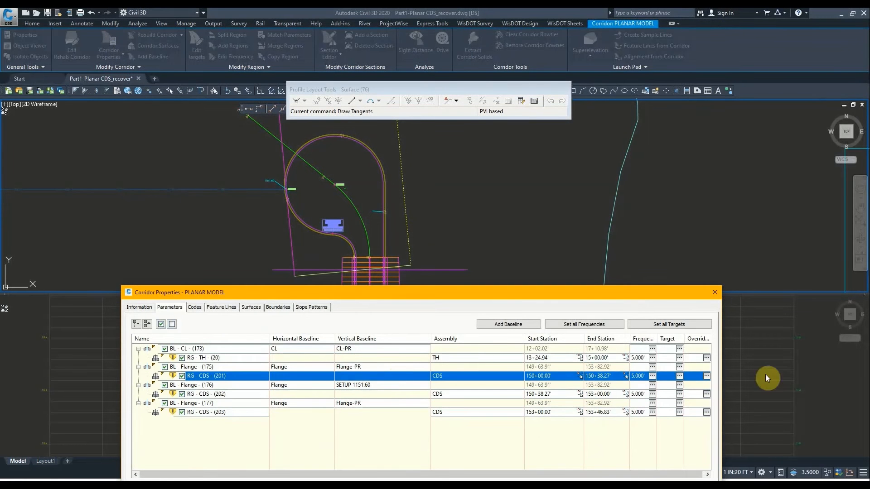
{"action": "left_click", "coordinate": [680, 377]}
{"action": "left_click", "coordinate": [358, 181]}
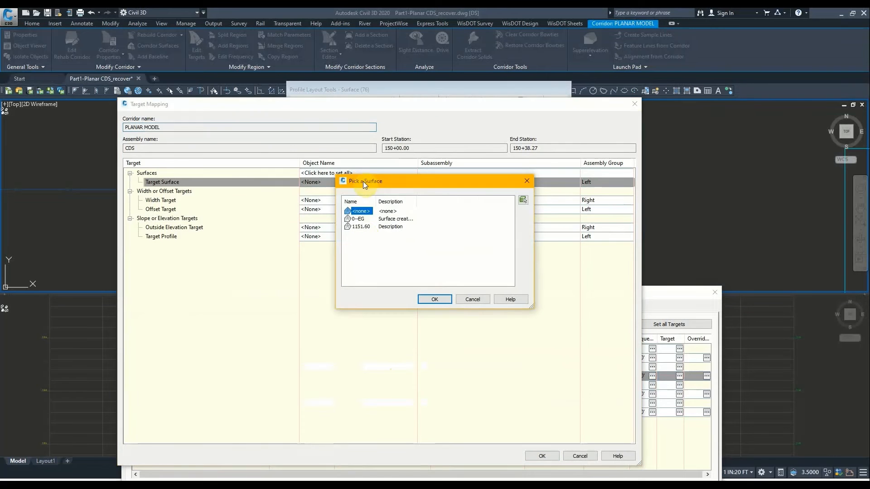
{"action": "double_click", "coordinate": [359, 220]}
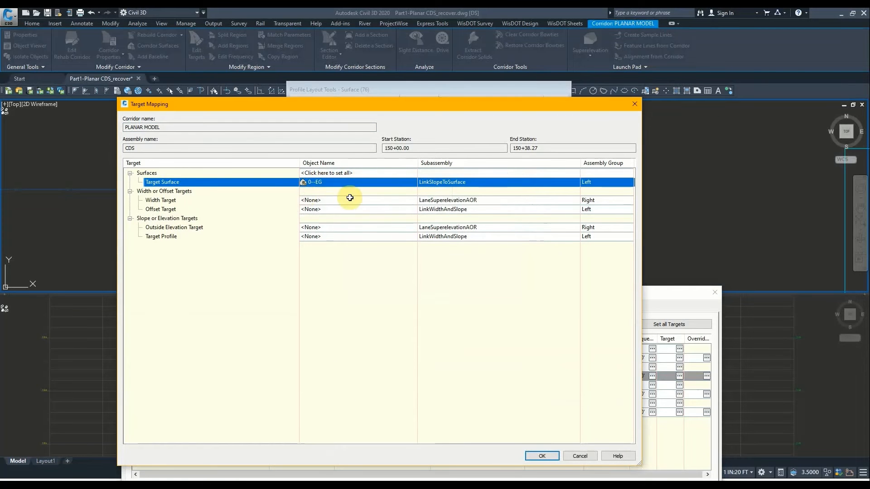
{"action": "double_click", "coordinate": [311, 200]}
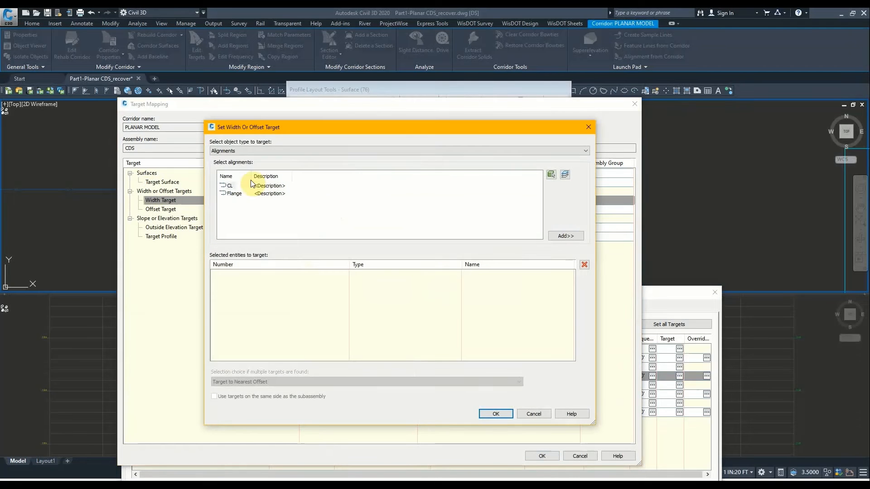
{"action": "left_click", "coordinate": [230, 186]}
{"action": "left_click", "coordinate": [566, 236]}
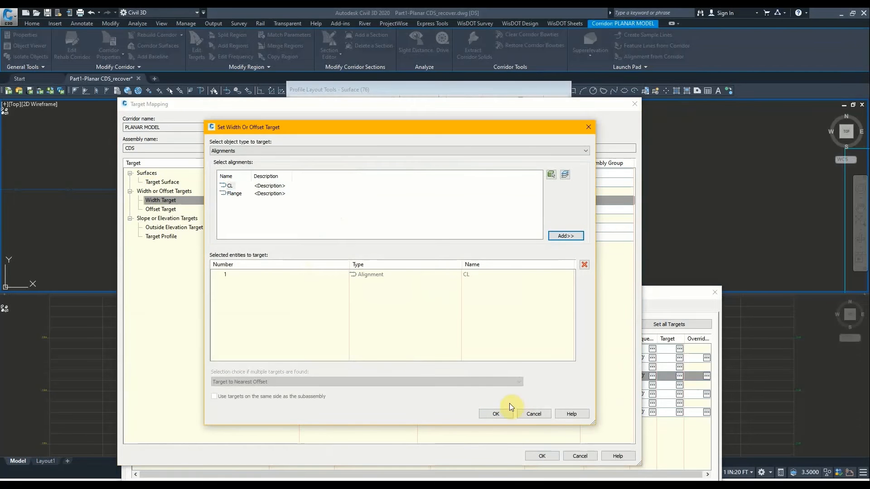
{"action": "left_click", "coordinate": [504, 413]}
Set the outside elevation target in region RG - CDS - (201) to the CL-PR profile and accept its target mapping.
{"action": "left_click", "coordinate": [335, 228]}
{"action": "double_click", "coordinate": [336, 228]}
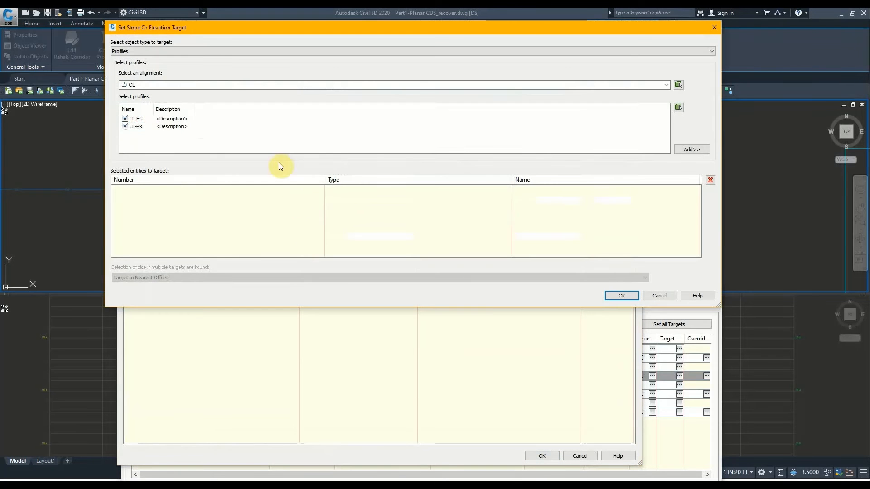
{"action": "left_click", "coordinate": [125, 126]}
{"action": "left_click", "coordinate": [693, 149]}
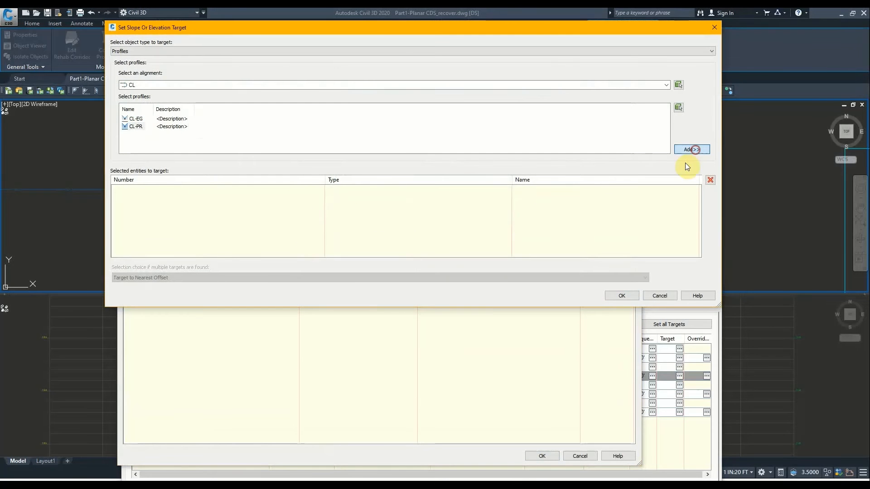
{"action": "left_click", "coordinate": [621, 295]}
{"action": "left_click", "coordinate": [547, 457]}
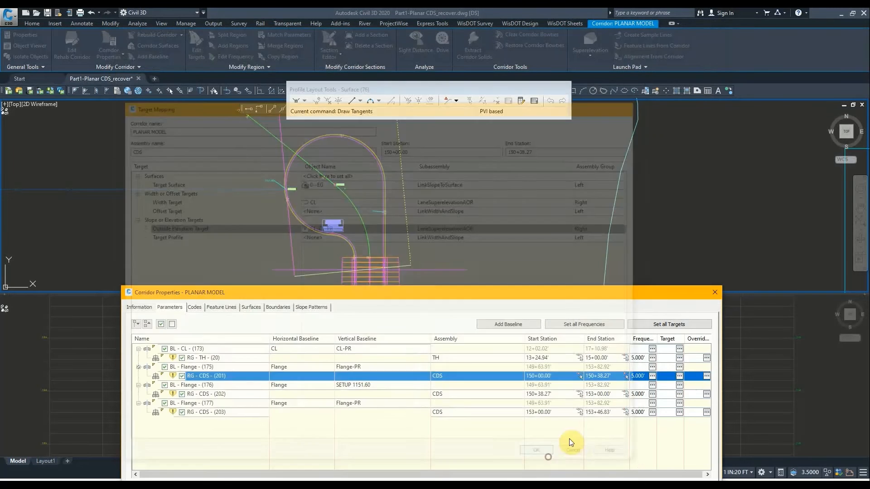
Review the combined target mapping of all corridor regions, then apply the corridor properties and rebuild PLANAR MODEL.
{"action": "left_click", "coordinate": [669, 324]}
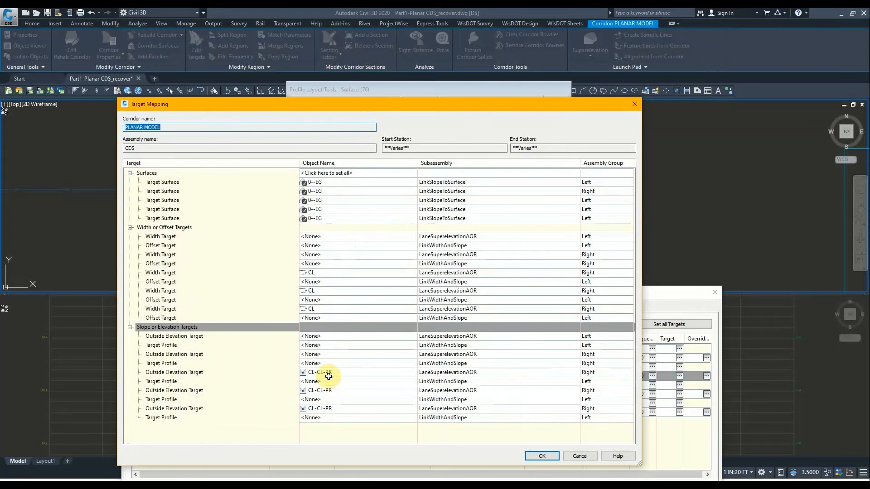
{"action": "left_click", "coordinate": [543, 457]}
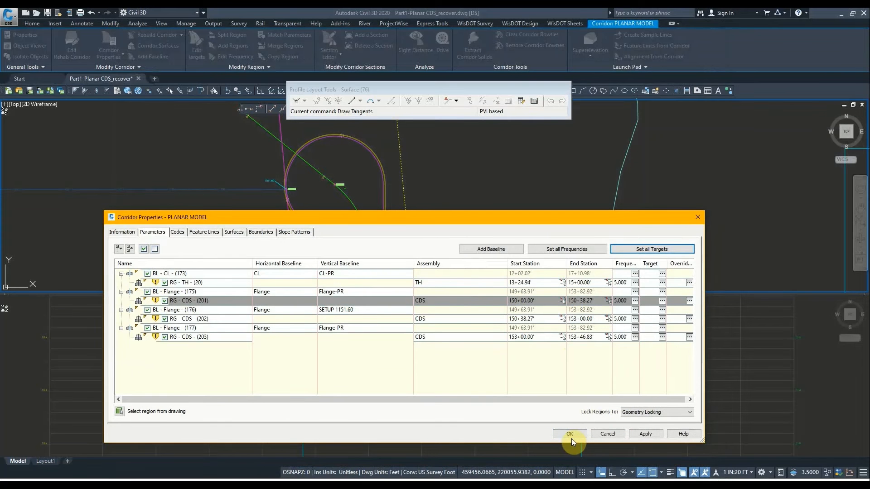
{"action": "left_click", "coordinate": [570, 435]}
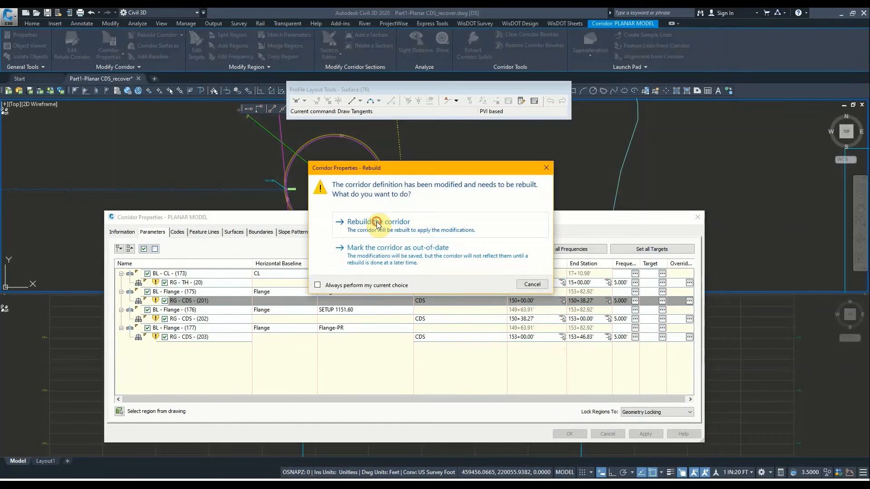
{"action": "left_click", "coordinate": [376, 222]}
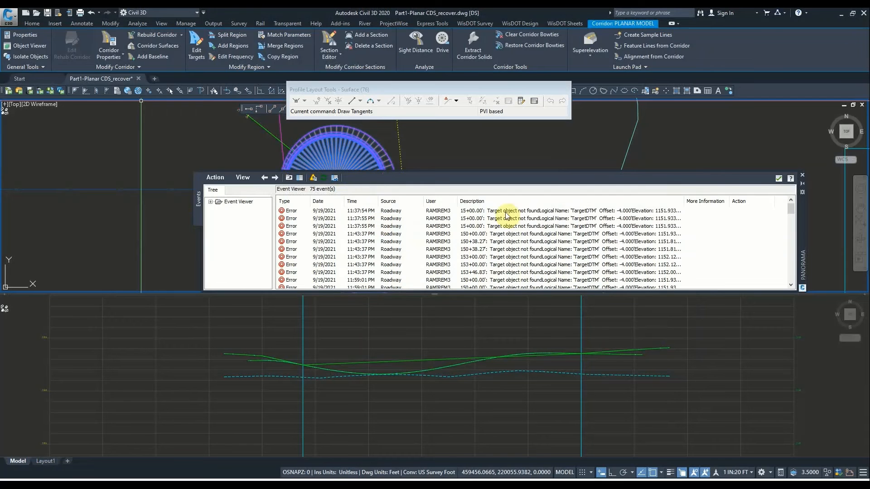
Dismiss the corridor rebuild events and deselect PLANAR MODEL to inspect the rebuilt cul-de-sac in plan.
{"action": "left_click", "coordinate": [777, 178]}
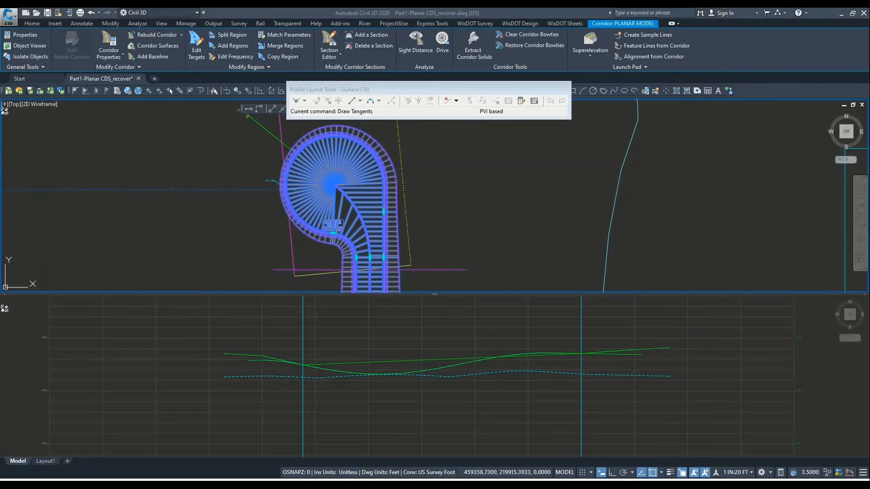
{"action": "scroll", "coordinate": [383, 213], "scroll_direction": "up", "scroll_amount": 3}
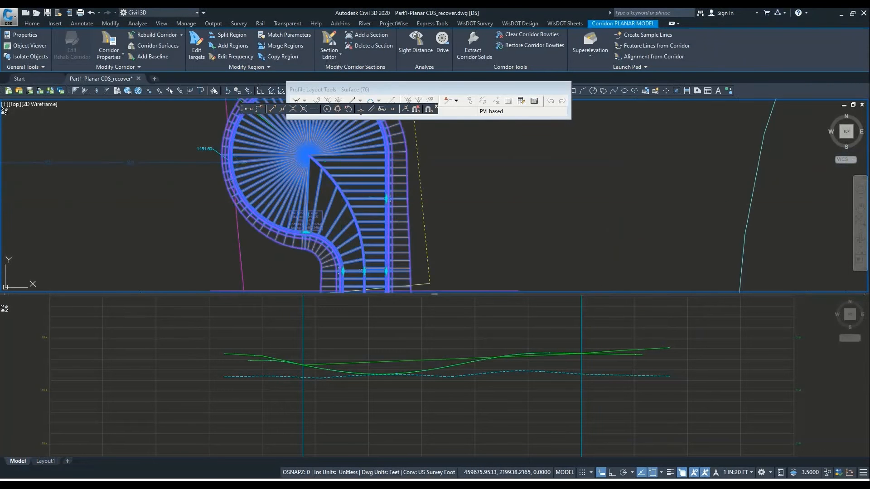
{"action": "key", "text": "Escape"}
{"action": "middle_click_drag", "start_coordinate": [315, 213], "coordinate": [327, 239]}
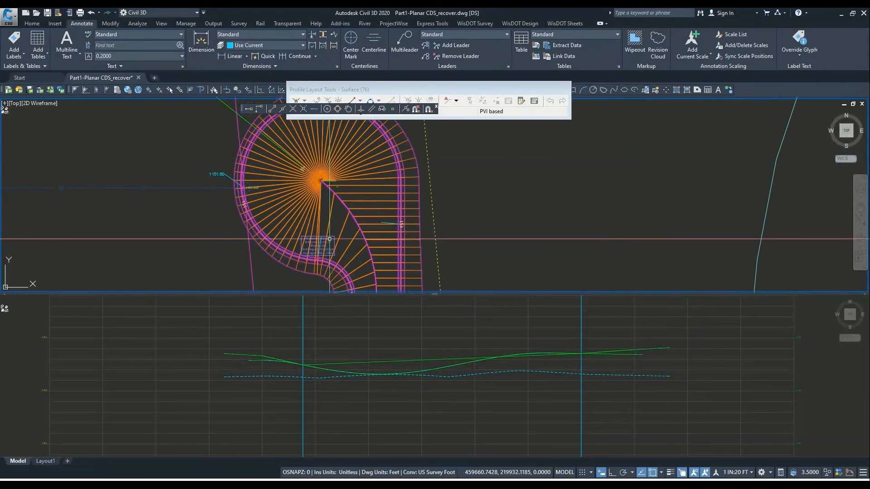
Examine the corridor's cross section in the section view and locate its matching sample line on the cul-de-sac plan.
{"action": "left_click", "coordinate": [360, 393]}
{"action": "scroll", "coordinate": [307, 373], "scroll_direction": "down", "scroll_amount": 8}
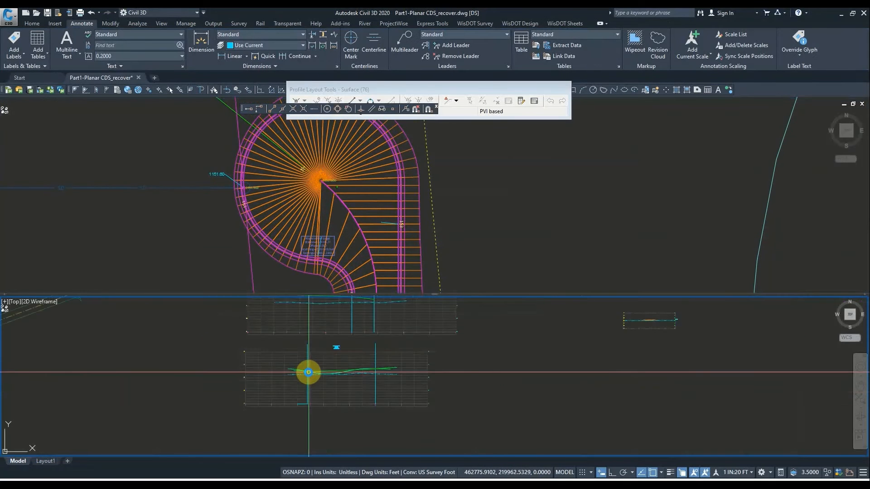
{"action": "middle_click_drag", "start_coordinate": [447, 361], "coordinate": [339, 376]}
{"action": "scroll", "coordinate": [413, 346], "scroll_direction": "up", "scroll_amount": 8}
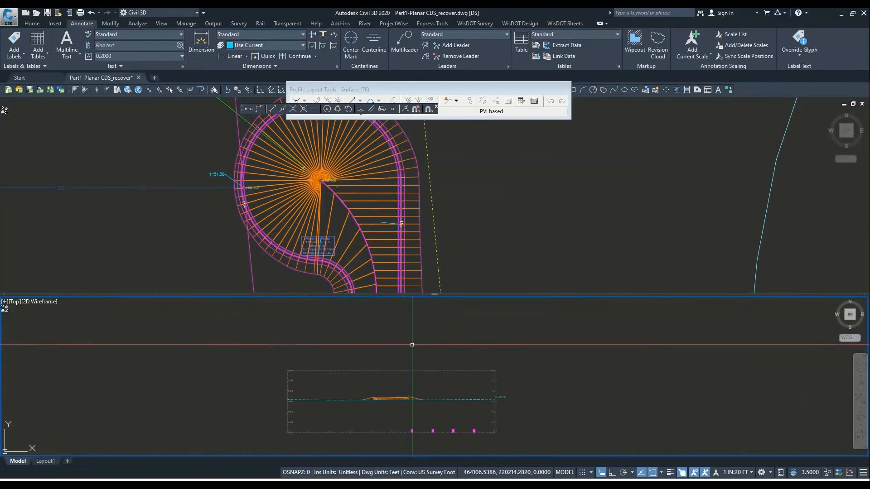
{"action": "scroll", "coordinate": [390, 399], "scroll_direction": "up", "scroll_amount": 8}
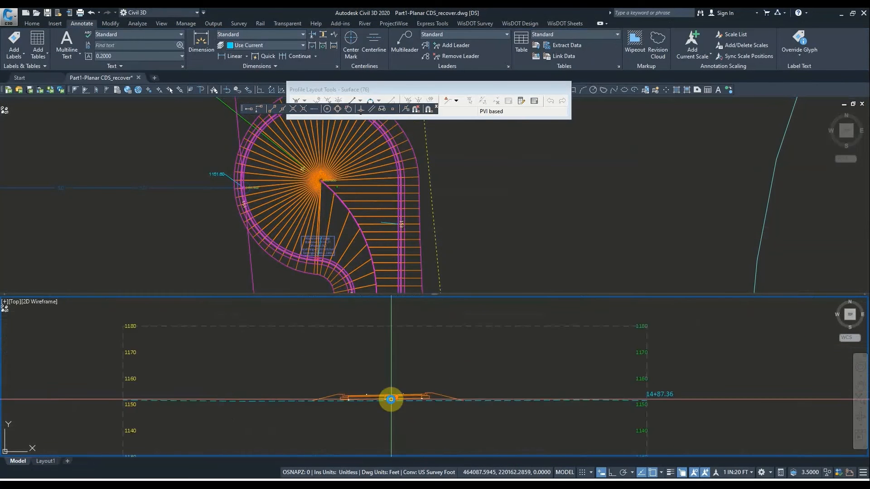
{"action": "left_click", "coordinate": [462, 216]}
{"action": "scroll", "coordinate": [367, 193], "scroll_direction": "down", "scroll_amount": 8}
{"action": "scroll", "coordinate": [387, 207], "scroll_direction": "up", "scroll_amount": 6}
{"action": "middle_click_drag", "start_coordinate": [385, 207], "coordinate": [410, 218]}
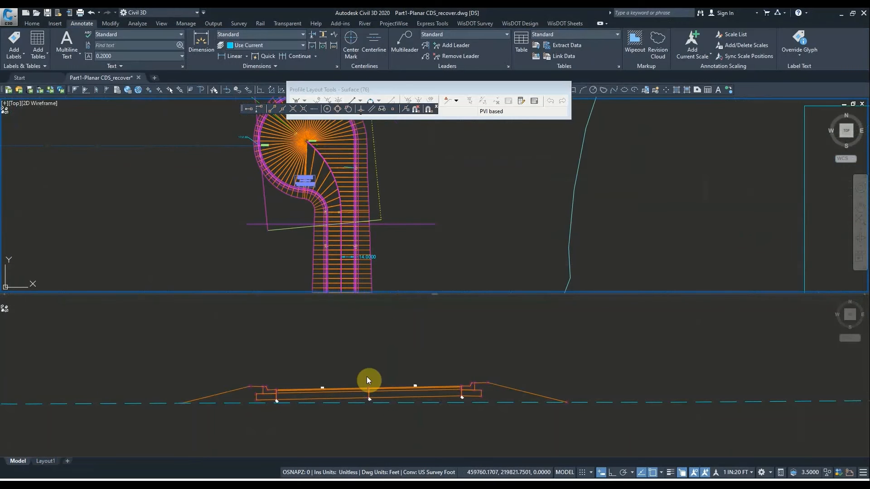
Move the sample line down the straight stem below the cul-de-sac bulb to about station 14+47, and start repositioning it along the road again.
{"action": "left_click", "coordinate": [398, 224]}
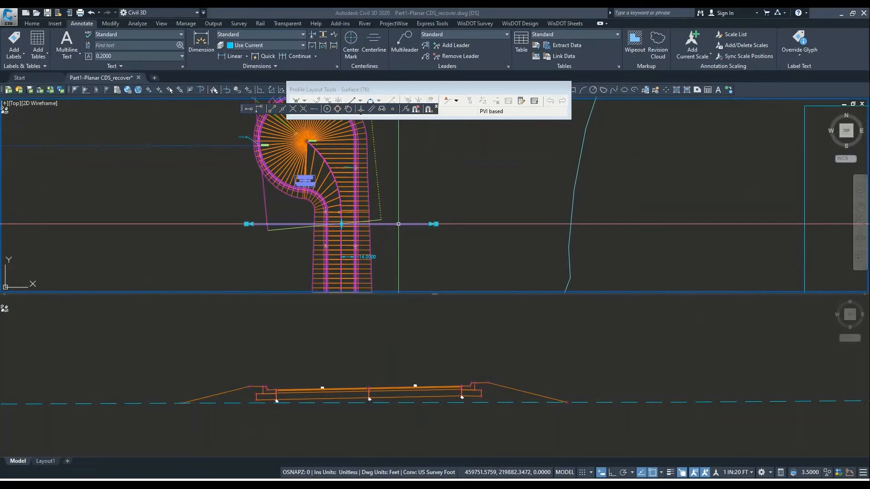
{"action": "left_click", "coordinate": [341, 224]}
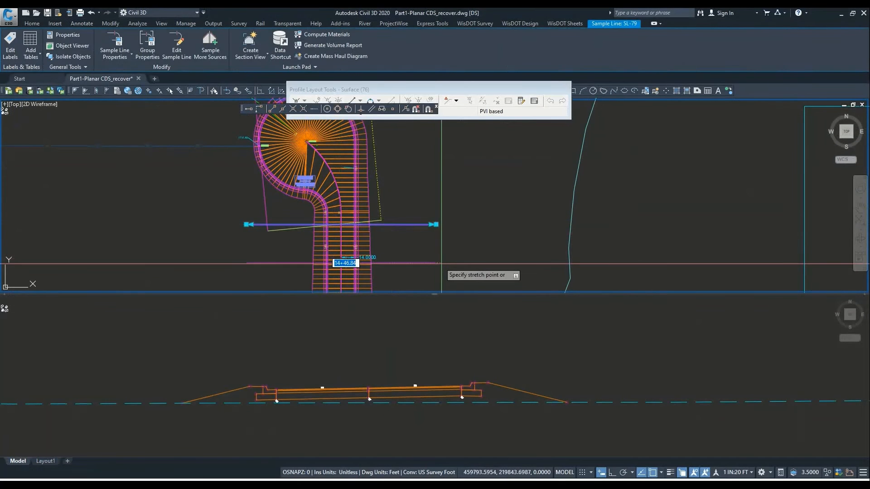
{"action": "left_click", "coordinate": [423, 264]}
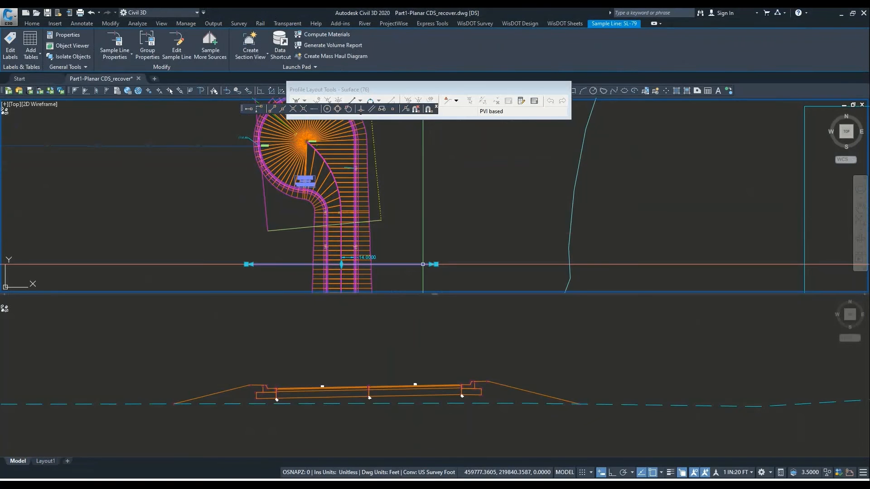
{"action": "left_click", "coordinate": [341, 265]}
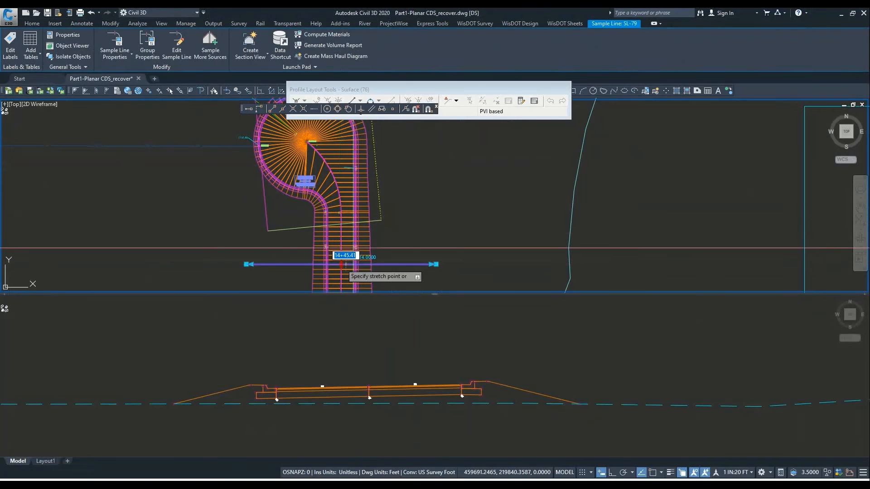
Move the sample line along the cul-de-sac centerline to station 15+79.10 inside the bulb and examine the resulting cross section.
{"action": "left_click", "coordinate": [390, 214]}
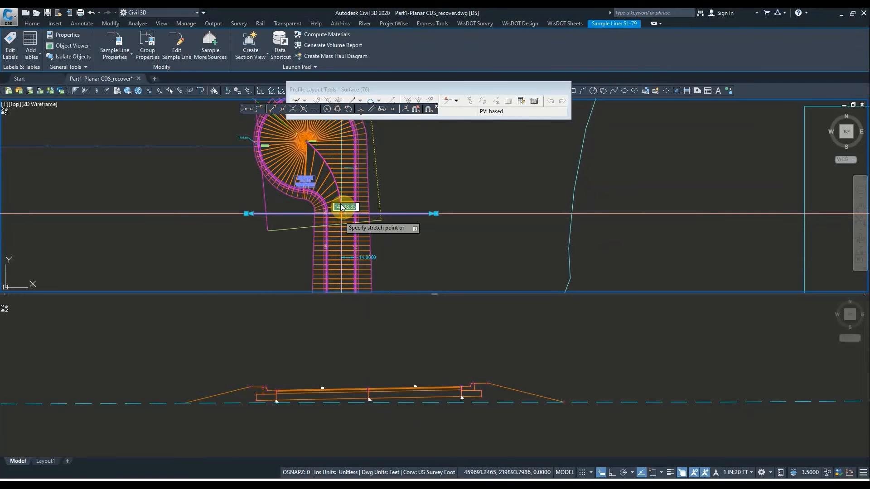
{"action": "middle_click_drag", "start_coordinate": [341, 189], "coordinate": [336, 225]}
{"action": "left_click", "coordinate": [332, 212]}
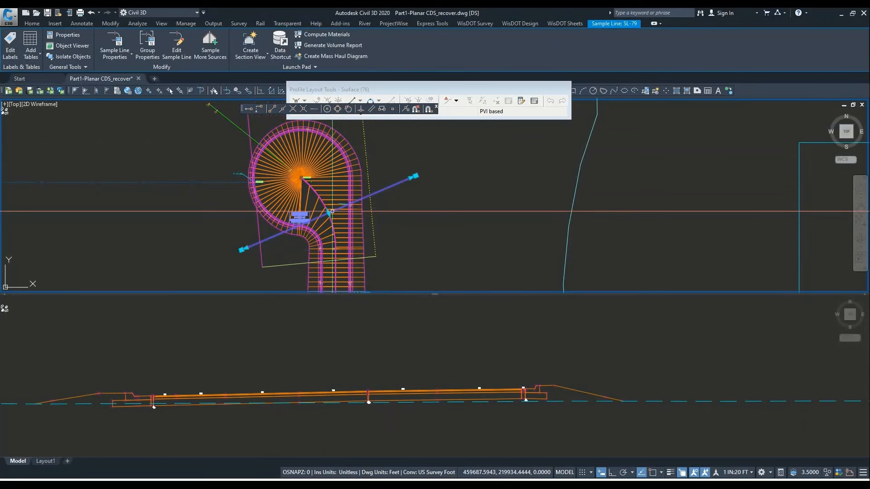
{"action": "left_click", "coordinate": [328, 212]}
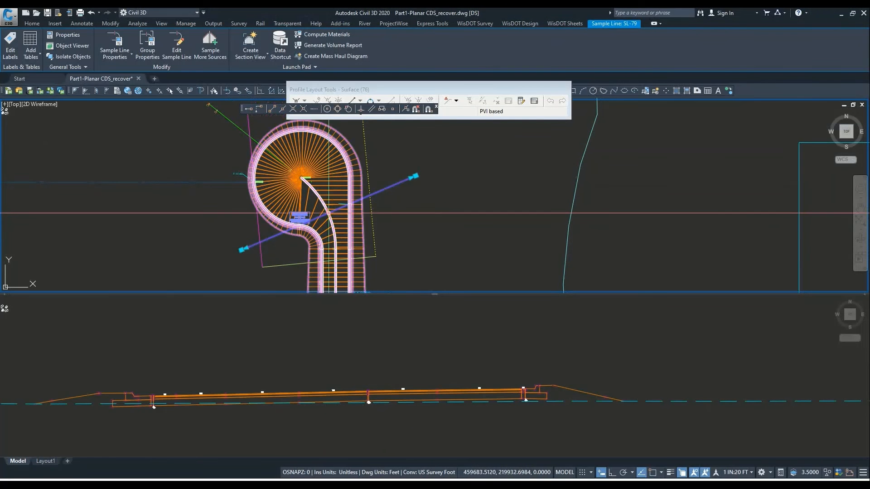
{"action": "left_click", "coordinate": [306, 182]}
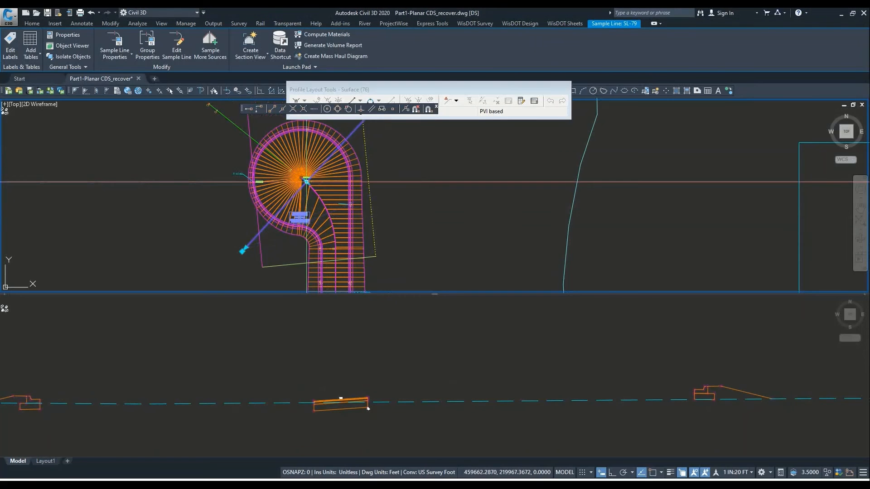
{"action": "left_click", "coordinate": [383, 343]}
{"action": "scroll", "coordinate": [398, 344], "scroll_direction": "down", "scroll_amount": 3}
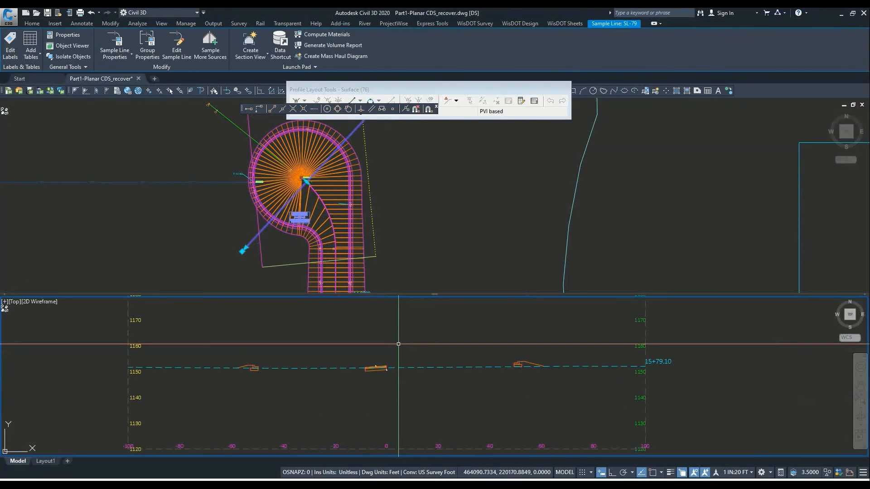
{"action": "left_click", "coordinate": [362, 238]}
{"action": "left_click", "coordinate": [405, 356]}
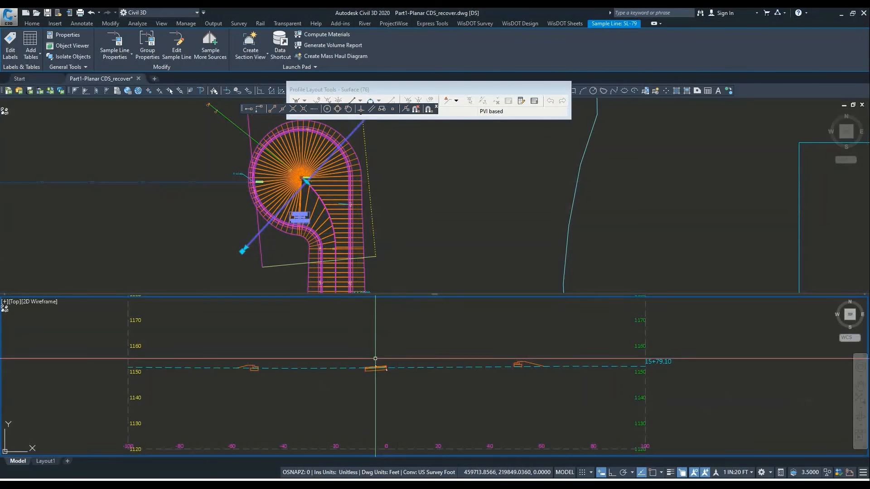
Move the sample line to station 15+98.82 and back to 15+54.22, examining the cross section at each location.
{"action": "left_click", "coordinate": [311, 185]}
{"action": "left_click", "coordinate": [305, 182]}
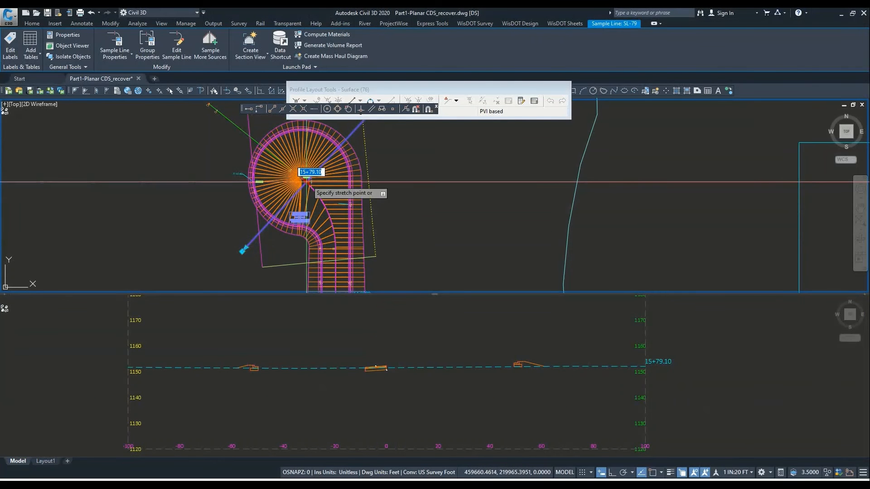
{"action": "left_click", "coordinate": [292, 171]}
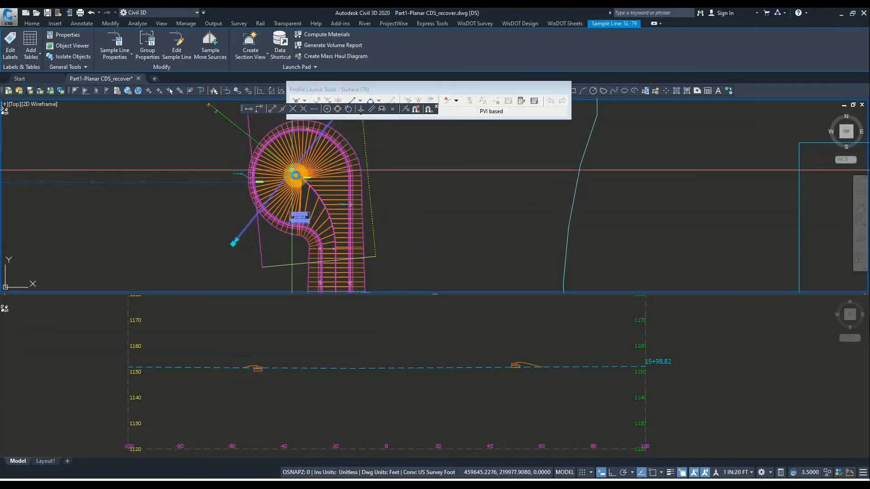
{"action": "left_click", "coordinate": [292, 171]}
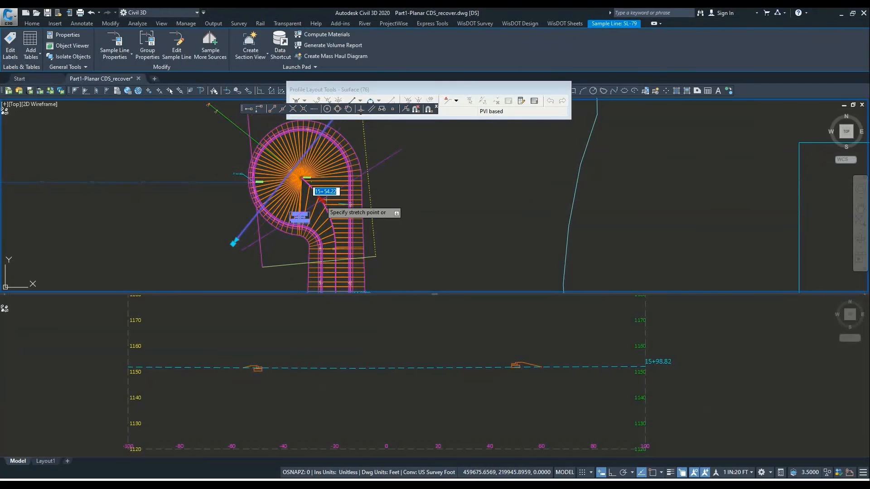
{"action": "left_click", "coordinate": [321, 199]}
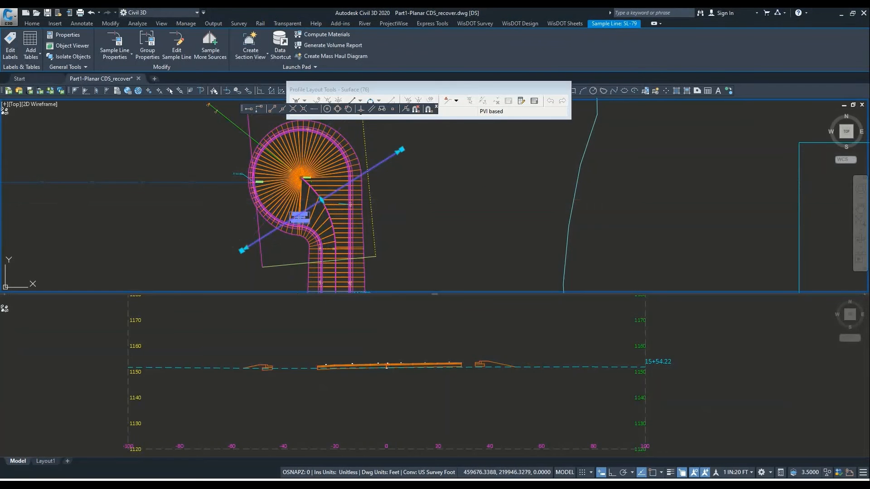
{"action": "left_click", "coordinate": [454, 359]}
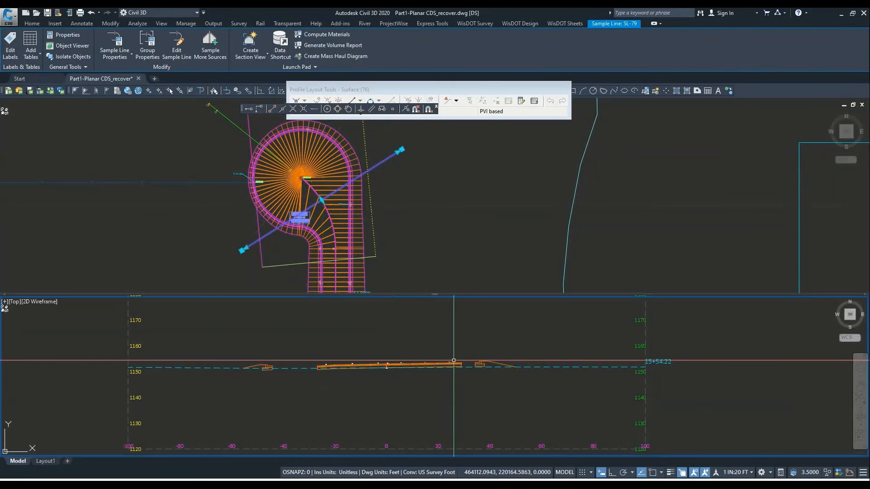
{"action": "left_click", "coordinate": [319, 224]}
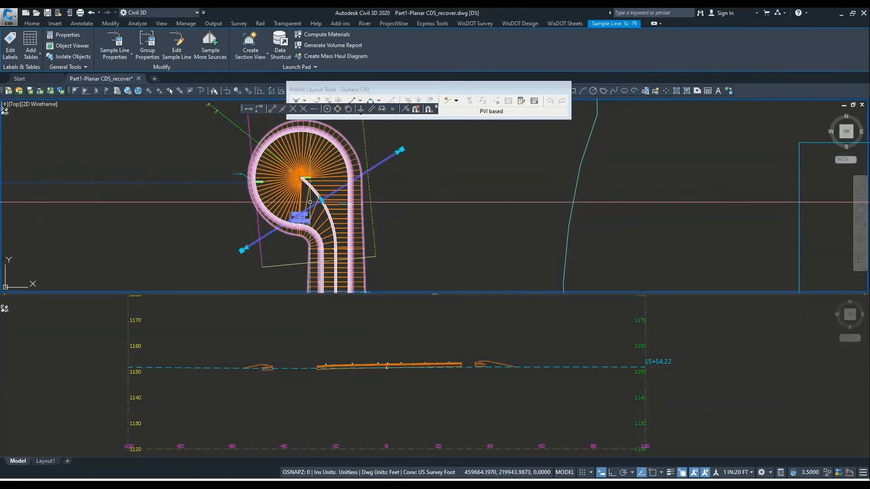
Move the sample line back to station 14+96.56 at the start of the cul-de-sac curve and deselect it.
{"action": "left_click", "coordinate": [321, 200]}
{"action": "left_click", "coordinate": [331, 252]}
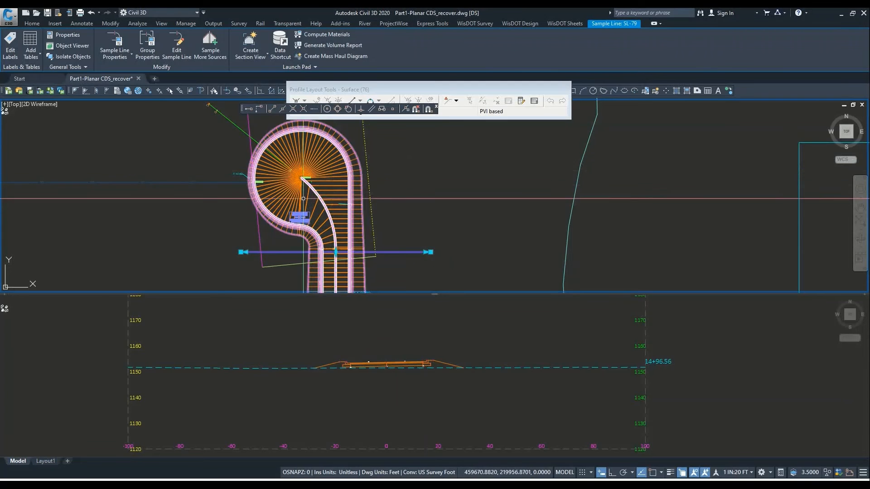
{"action": "key", "text": "Escape"}
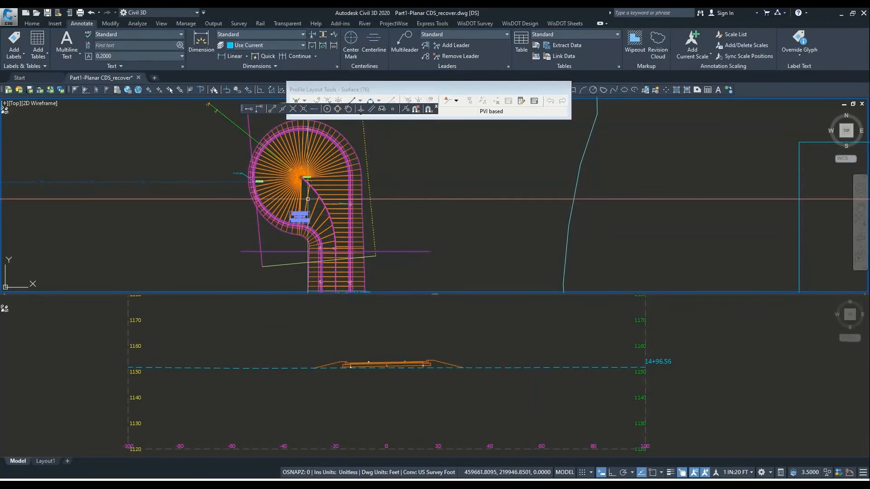
Set the surface style of the PLANAR MODEL TOP corridor surface to Base Course Triangles.
{"action": "left_click", "coordinate": [309, 198]}
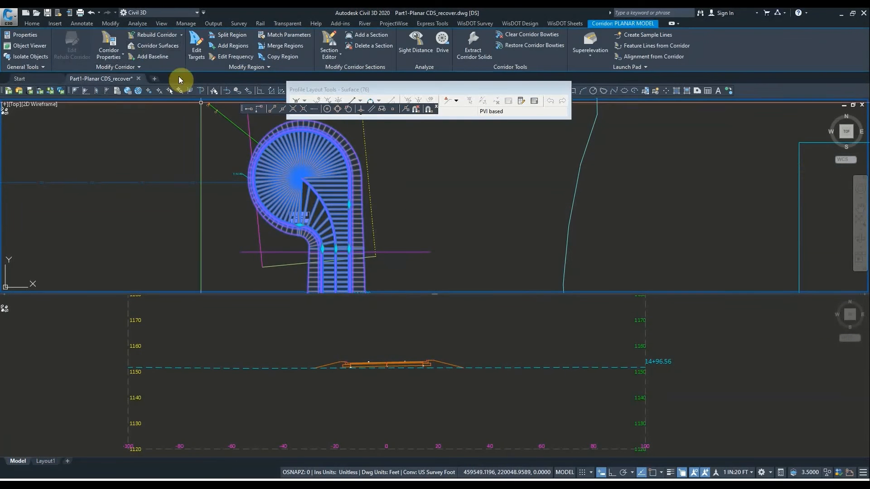
{"action": "left_click", "coordinate": [151, 47]}
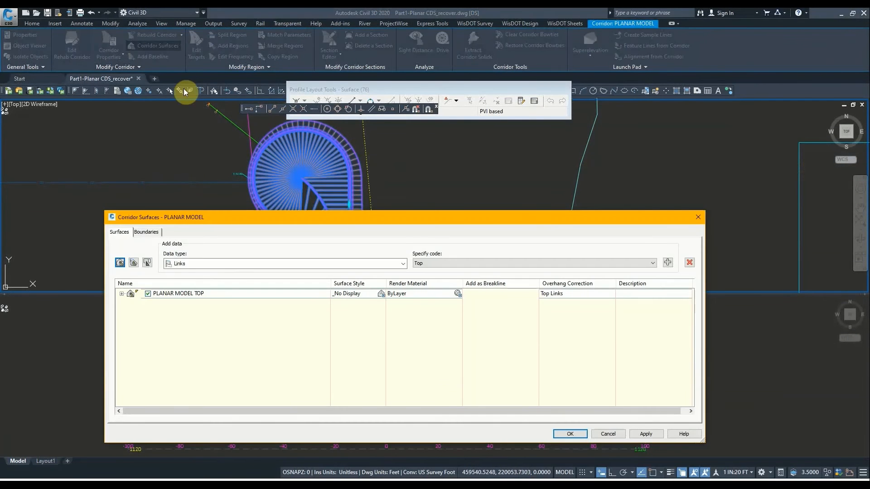
{"action": "left_click", "coordinate": [122, 294]}
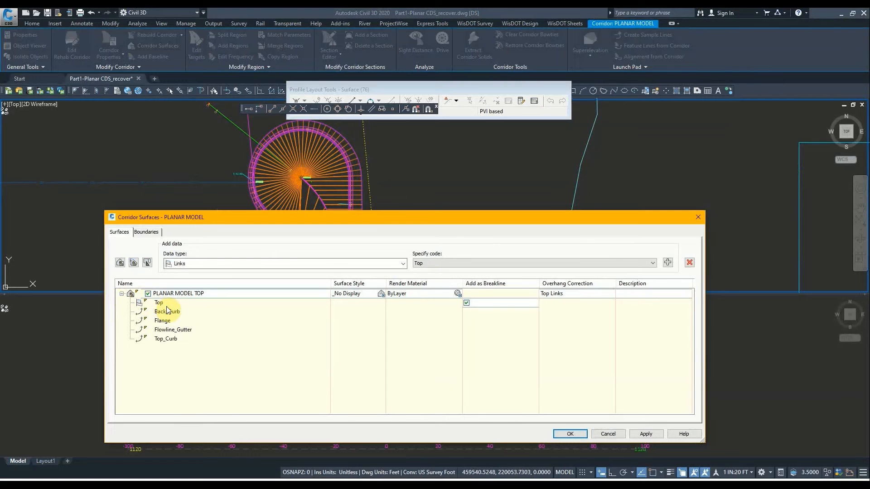
{"action": "left_click", "coordinate": [381, 294]}
{"action": "left_click", "coordinate": [520, 241]}
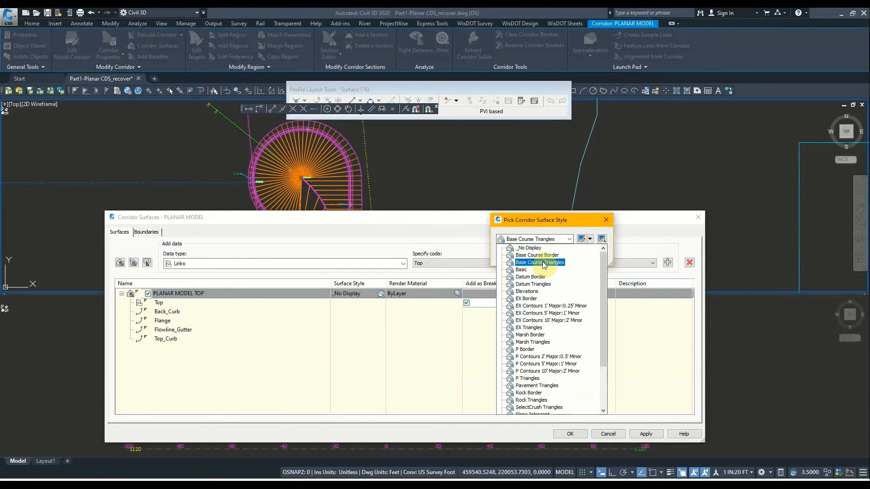
{"action": "left_click", "coordinate": [542, 262]}
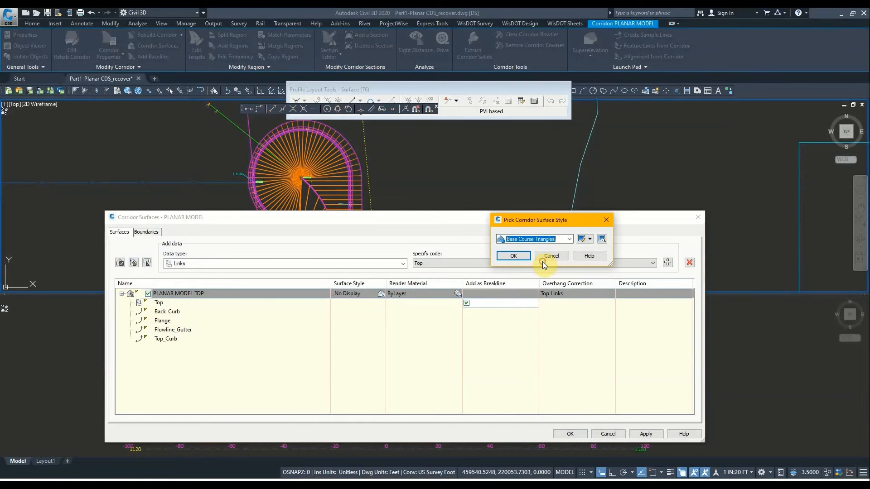
{"action": "left_click", "coordinate": [514, 256]}
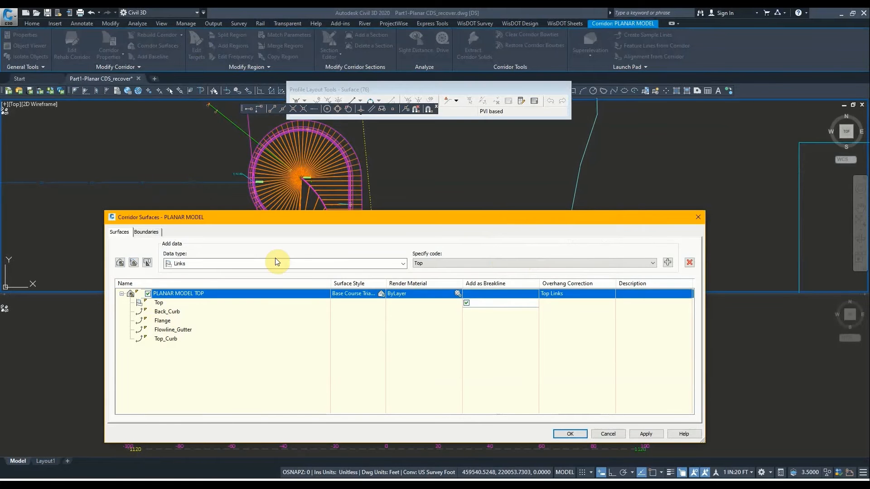
{"action": "left_click", "coordinate": [569, 434]}
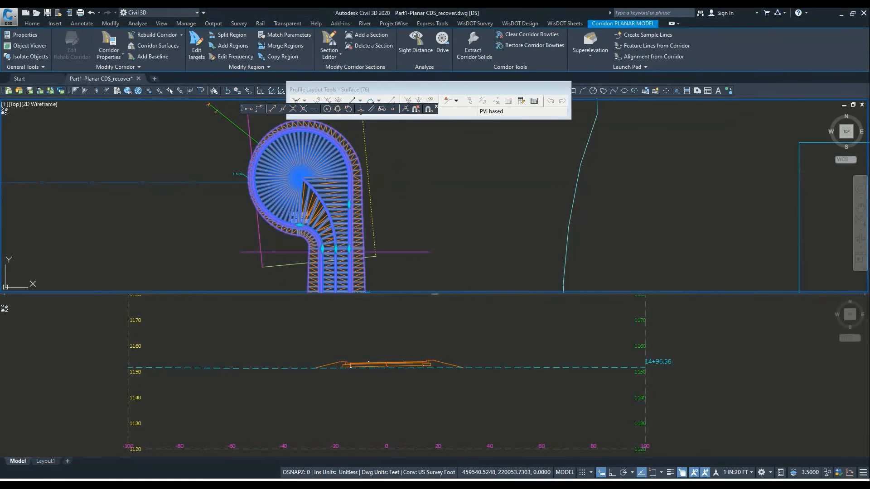
{"action": "left_click", "coordinate": [312, 197]}
{"action": "key", "text": "Escape"}
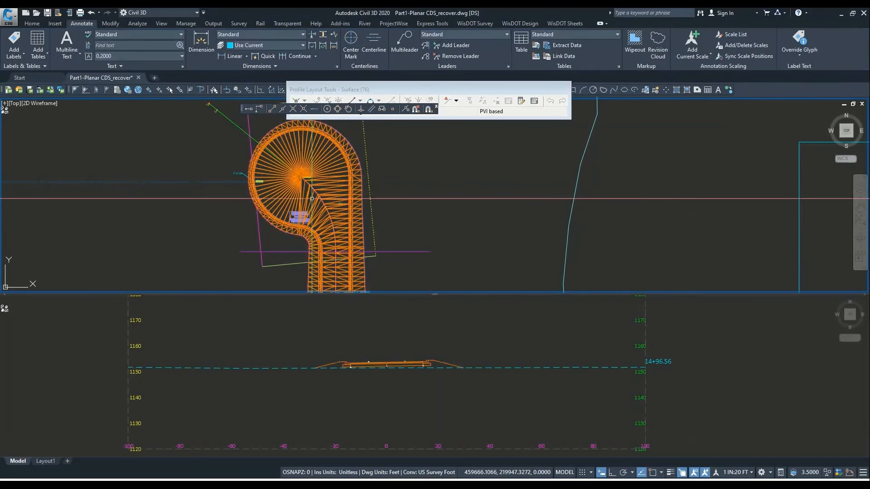
Inspect the PLANAR MODEL TOP surface in the Object Viewer, orbiting around the cul-de-sac bulb's centre, and close the viewer.
{"action": "left_click", "coordinate": [312, 198]}
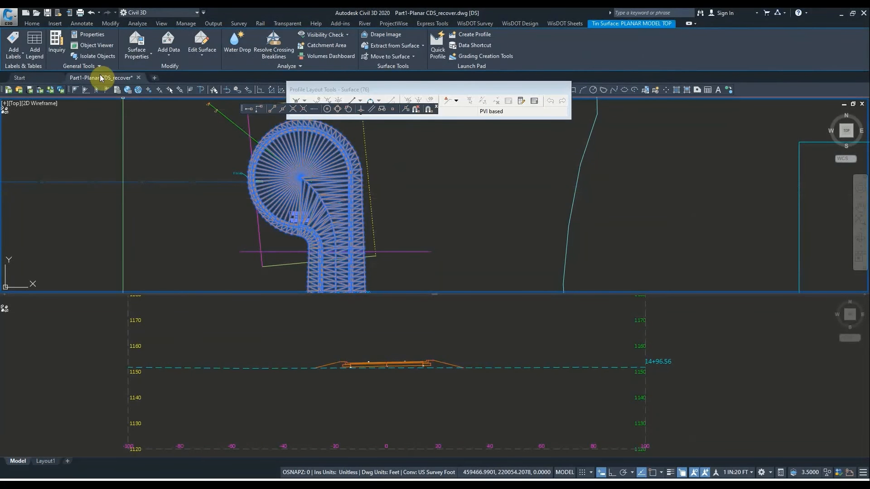
{"action": "left_click", "coordinate": [95, 48]}
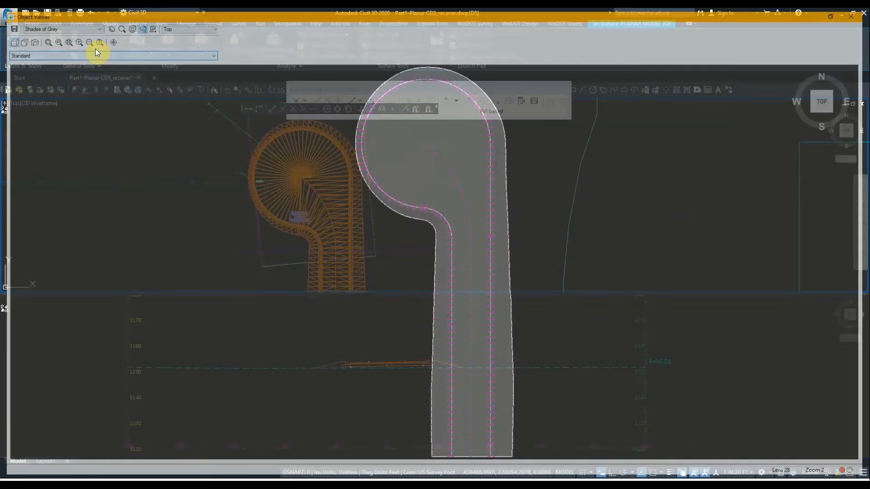
{"action": "left_click_drag", "start_coordinate": [396, 237], "coordinate": [420, 126]}
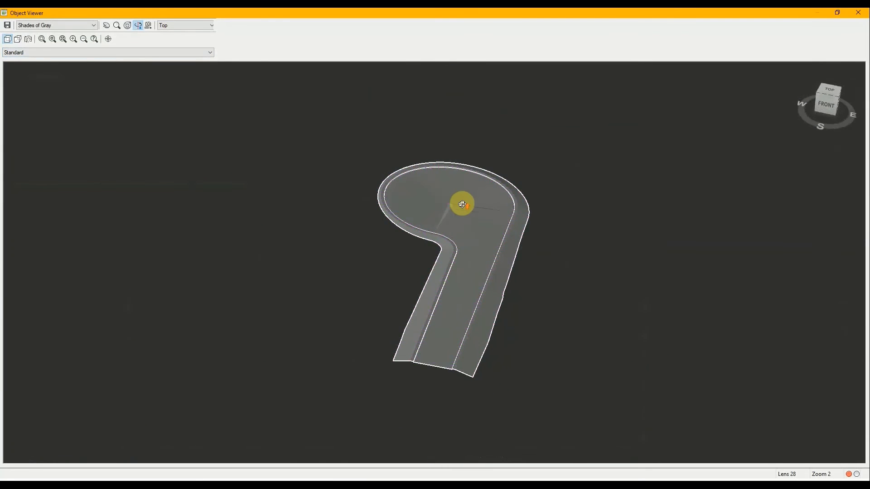
{"action": "scroll", "coordinate": [462, 217], "scroll_direction": "up", "scroll_amount": 5}
{"action": "left_click_drag", "start_coordinate": [455, 297], "coordinate": [579, 347]}
{"action": "scroll", "coordinate": [395, 312], "scroll_direction": "up", "scroll_amount": 5}
{"action": "left_click_drag", "start_coordinate": [351, 329], "coordinate": [338, 251]}
{"action": "scroll", "coordinate": [353, 245], "scroll_direction": "up", "scroll_amount": 5}
{"action": "scroll", "coordinate": [365, 264], "scroll_direction": "down", "scroll_amount": 5}
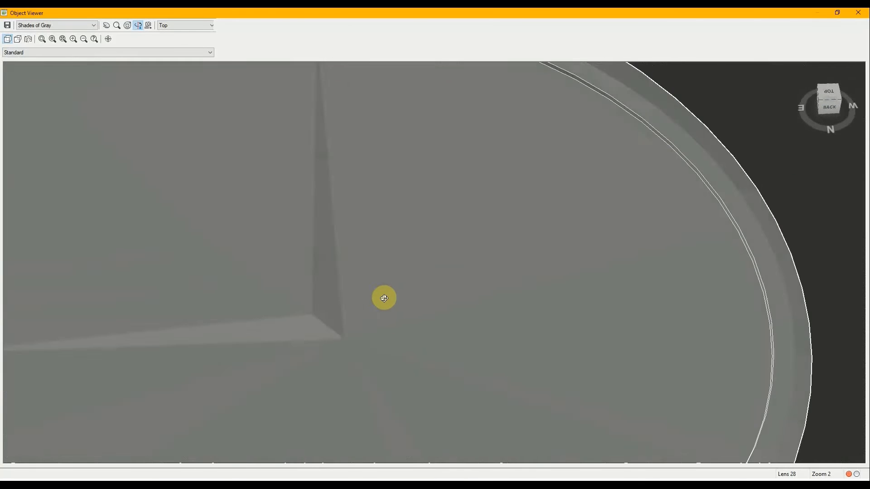
{"action": "scroll", "coordinate": [416, 281], "scroll_direction": "up", "scroll_amount": 5}
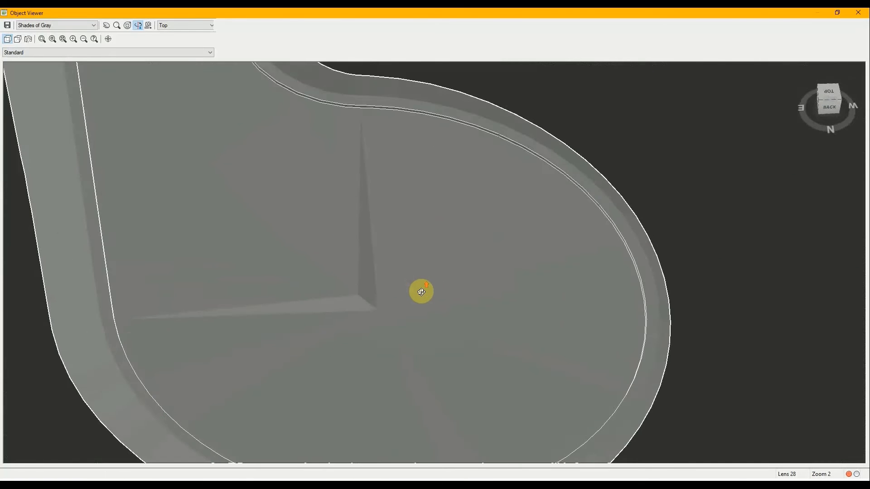
{"action": "left_click_drag", "start_coordinate": [326, 330], "coordinate": [353, 256]}
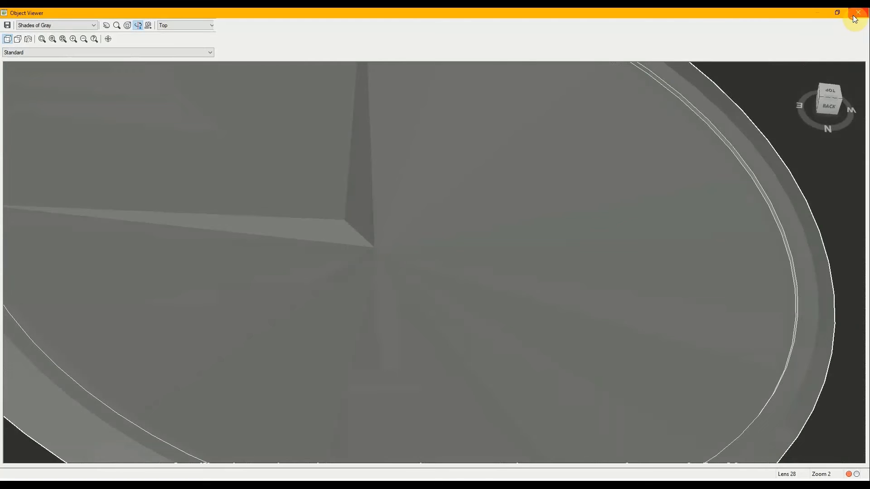
{"action": "left_click", "coordinate": [859, 12]}
{"action": "left_click", "coordinate": [425, 258]}
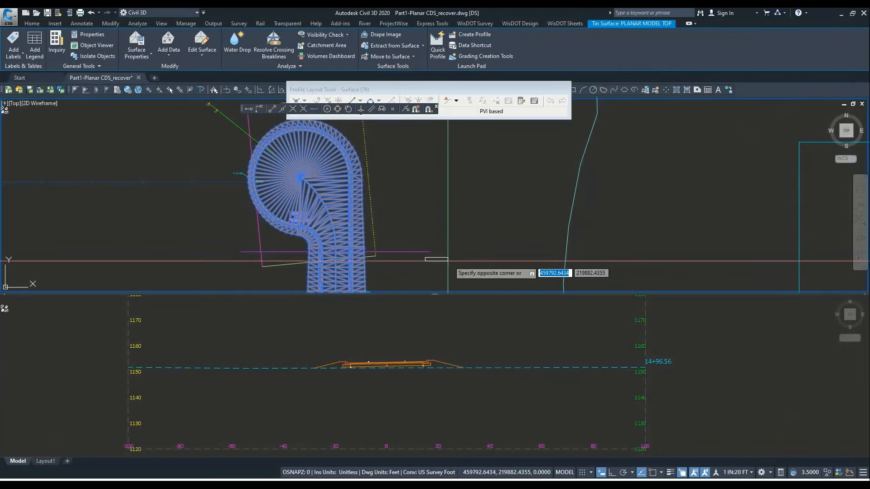
{"action": "key", "text": "Escape"}
{"action": "key", "text": "Escape"}
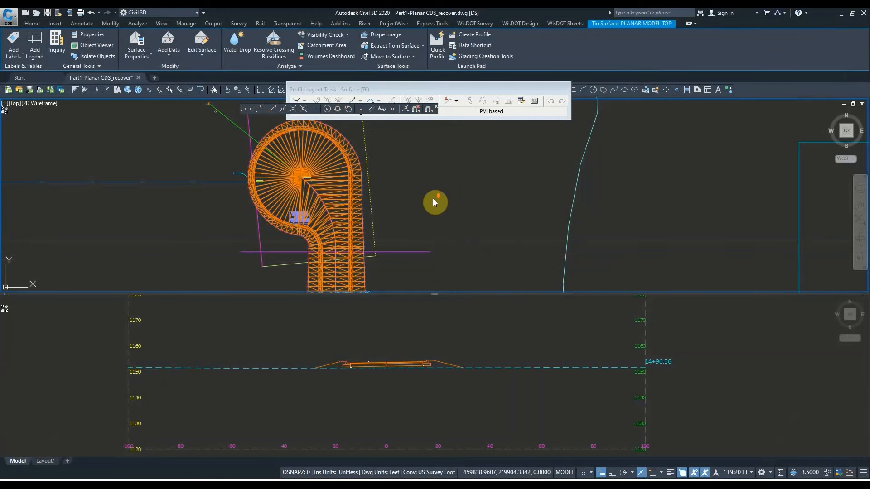
Select the CL-PR centerline profile near its end point in the profile view.
{"action": "scroll", "coordinate": [434, 198], "scroll_direction": "down", "scroll_amount": 3}
{"action": "scroll", "coordinate": [518, 220], "scroll_direction": "down", "scroll_amount": 4}
{"action": "scroll", "coordinate": [518, 220], "scroll_direction": "up", "scroll_amount": 8}
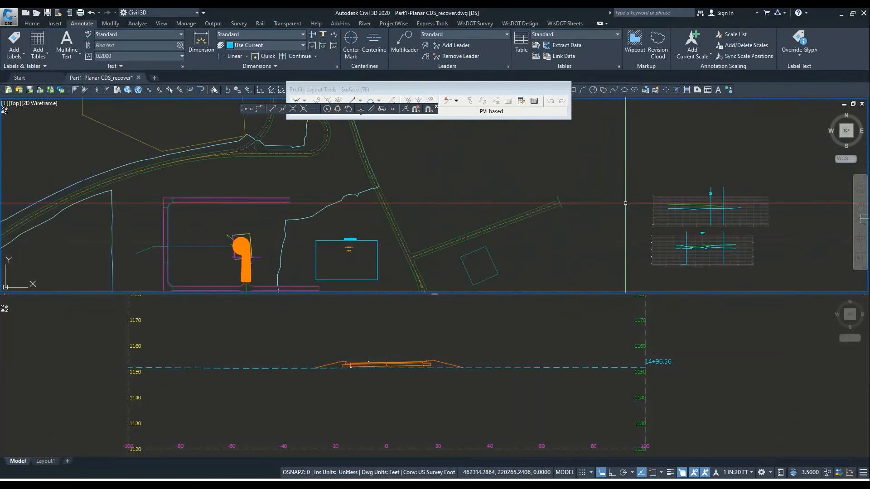
{"action": "scroll", "coordinate": [548, 218], "scroll_direction": "up", "scroll_amount": 4}
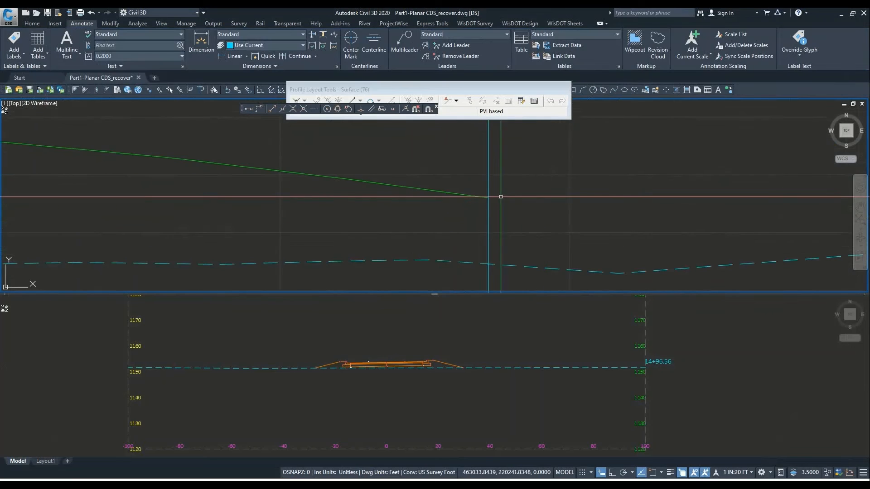
{"action": "scroll", "coordinate": [501, 196], "scroll_direction": "up", "scroll_amount": 4}
{"action": "left_click", "coordinate": [454, 203]}
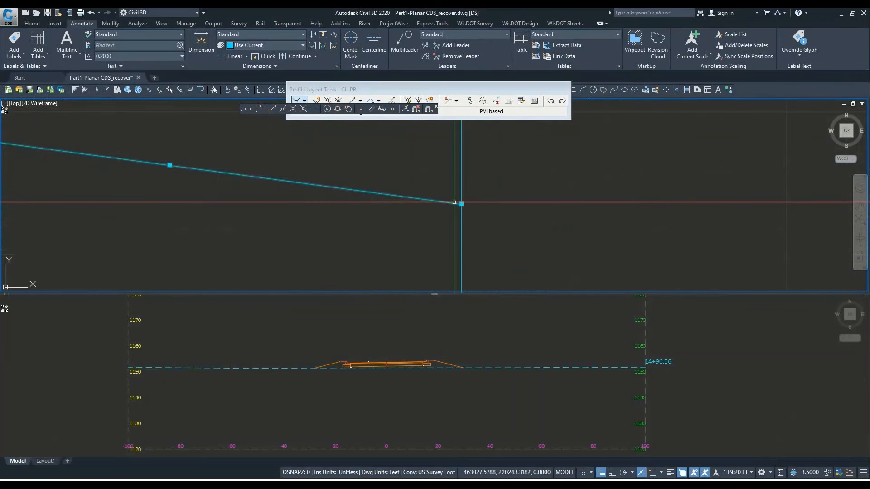
Examine the surface elevation label at the centre of the cul-de-sac bulb in the plan viewport.
{"action": "scroll", "coordinate": [455, 363], "scroll_direction": "down", "scroll_amount": 6}
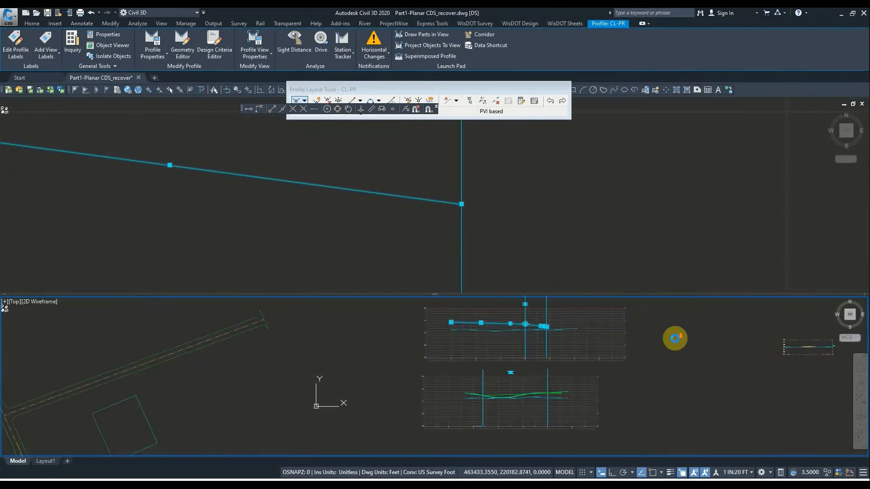
{"action": "scroll", "coordinate": [439, 358], "scroll_direction": "up", "scroll_amount": 10}
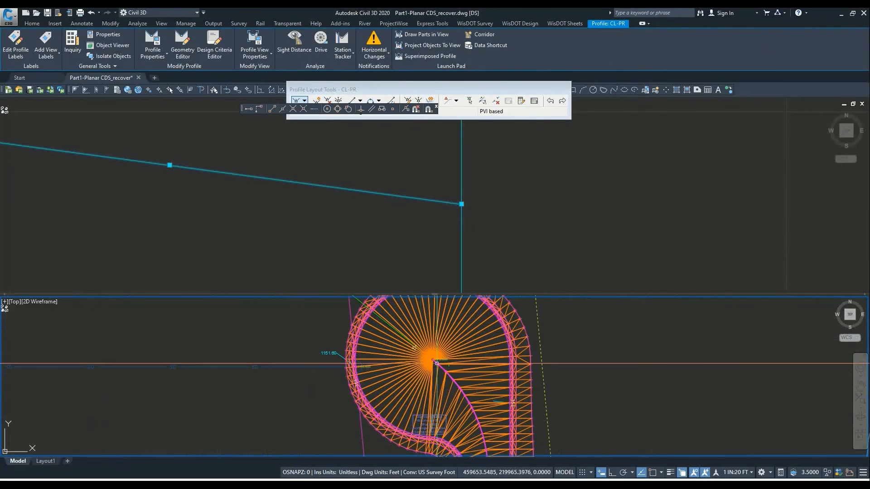
{"action": "key", "text": "Escape"}
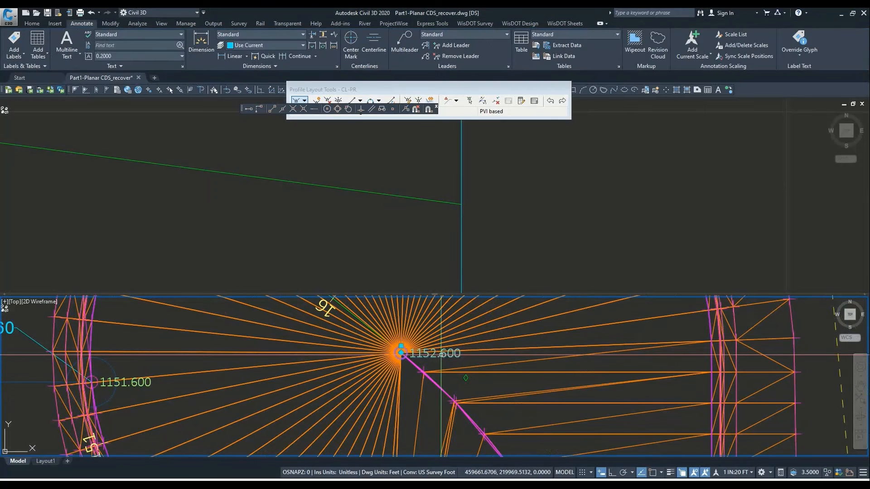
{"action": "left_click", "coordinate": [400, 353]}
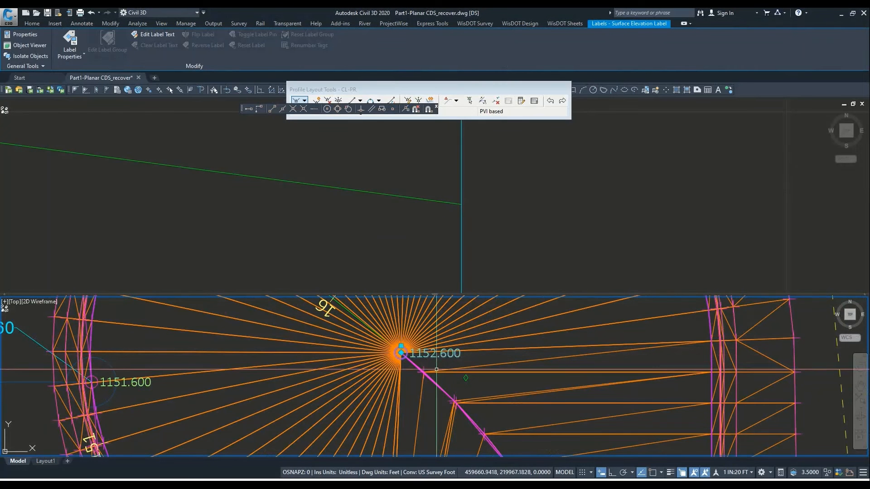
Check the elevation of the CL-PR profile's last PVI in the profile entities table, closing the table when done.
{"action": "left_click", "coordinate": [423, 234]}
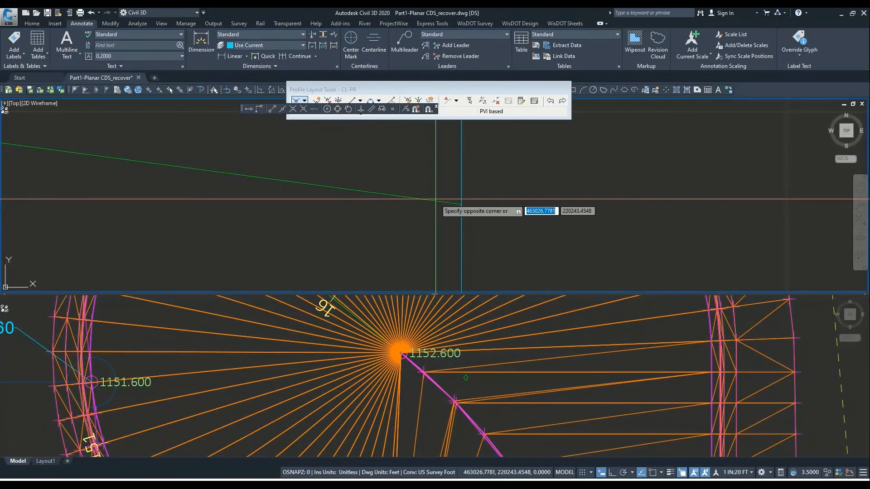
{"action": "left_click", "coordinate": [429, 204]}
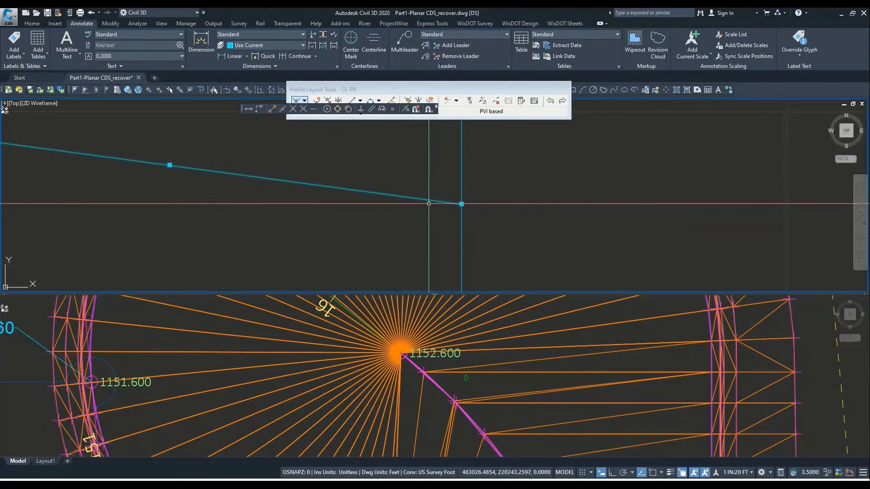
{"action": "left_click", "coordinate": [535, 102]}
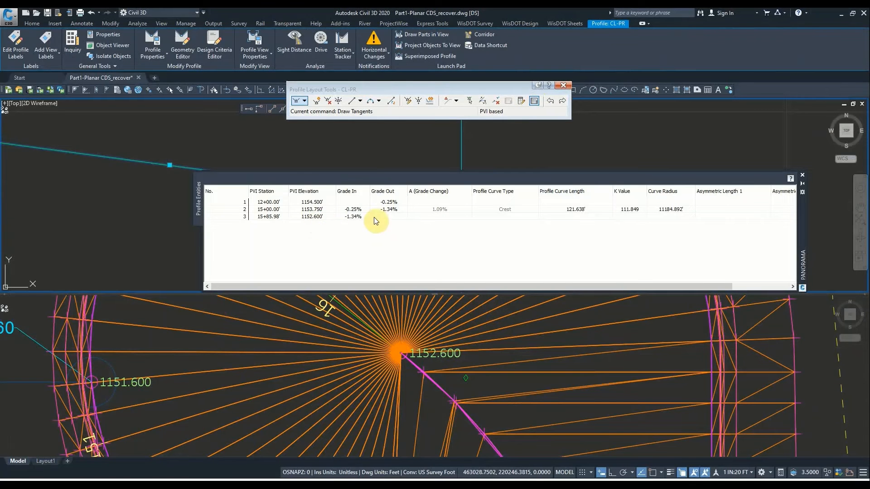
{"action": "left_click", "coordinate": [803, 176]}
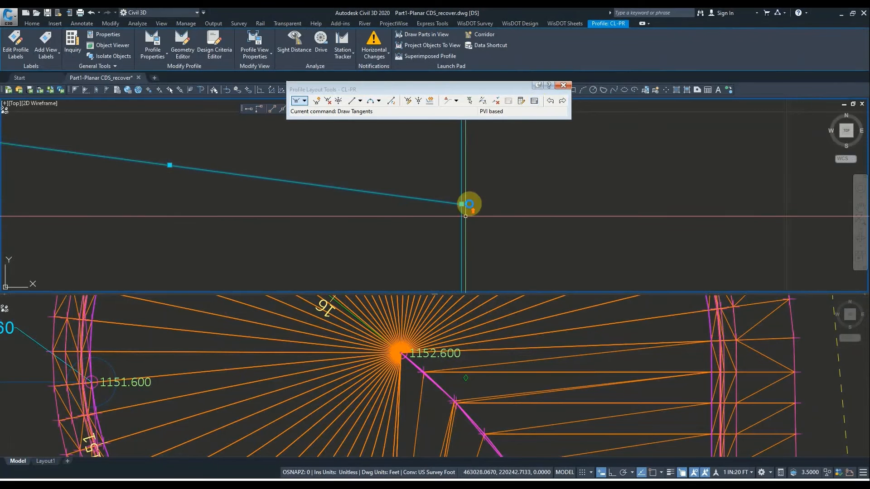
Stretch the CL-PR profile's end PVI slightly past the vertical line marking the bulb centre, continuing the same grade, and deselect the profile.
{"action": "scroll", "coordinate": [469, 204], "scroll_direction": "up", "scroll_amount": 4}
{"action": "scroll", "coordinate": [368, 201], "scroll_direction": "up", "scroll_amount": 2}
{"action": "left_click", "coordinate": [434, 196]}
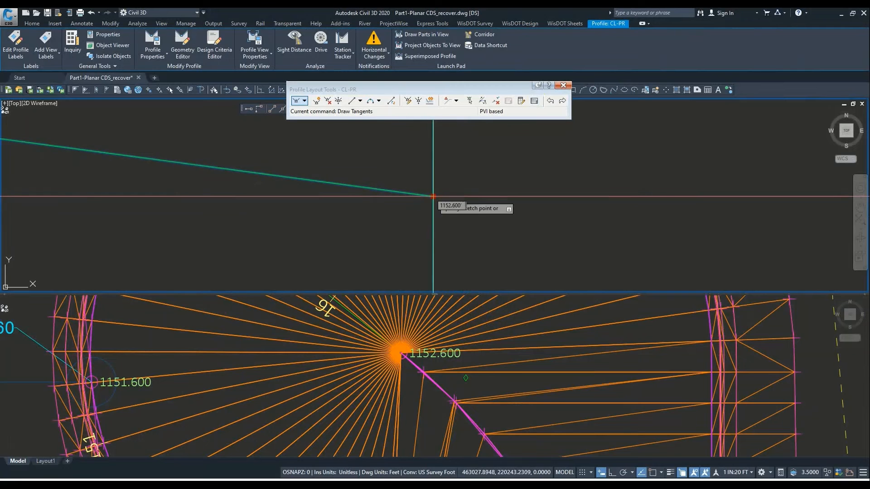
{"action": "left_click", "coordinate": [473, 203]}
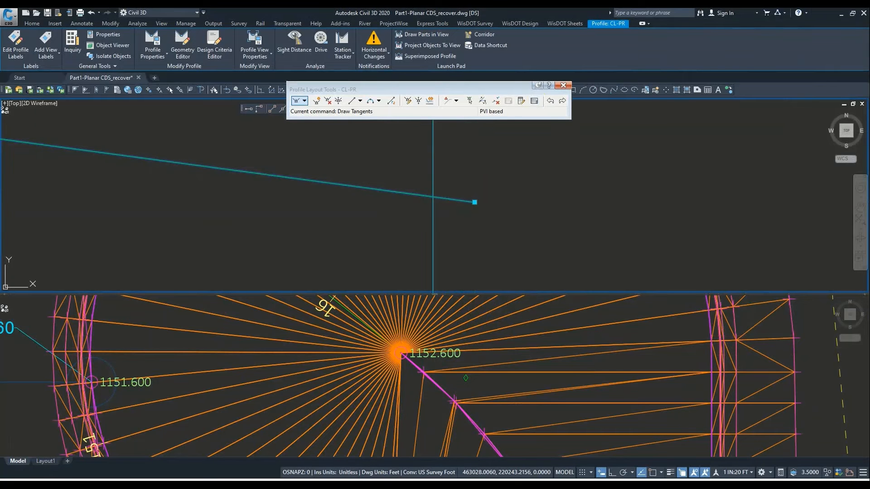
{"action": "key", "text": "Escape"}
Inspect the rebuilt PLANAR MODEL TOP surface in the Object Viewer, orbiting around the bulb and its connection to the road, and close the viewer.
{"action": "left_click", "coordinate": [500, 363]}
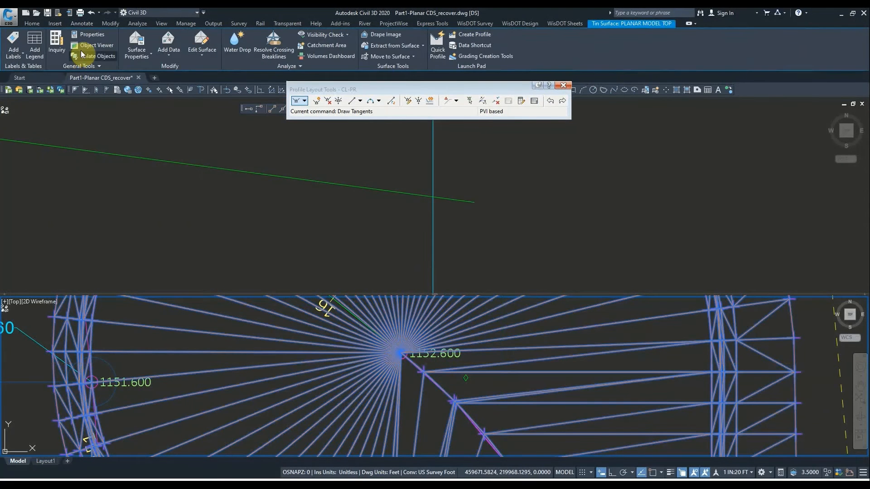
{"action": "left_click", "coordinate": [87, 48]}
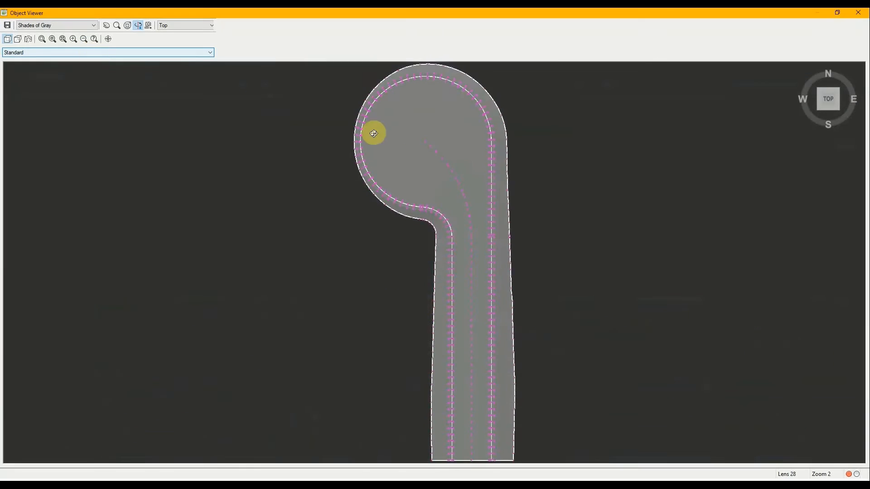
{"action": "scroll", "coordinate": [369, 131], "scroll_direction": "up", "scroll_amount": 5}
{"action": "scroll", "coordinate": [303, 219], "scroll_direction": "down", "scroll_amount": 5}
{"action": "left_click_drag", "start_coordinate": [384, 223], "coordinate": [378, 139]}
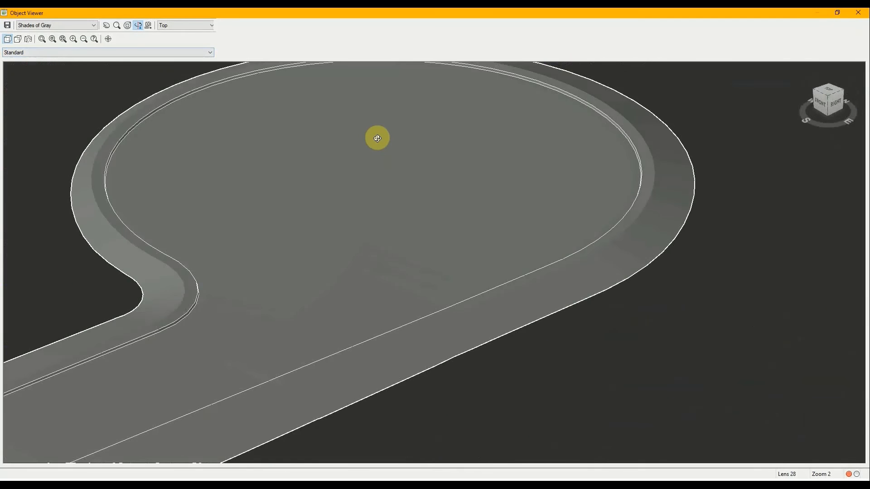
{"action": "scroll", "coordinate": [459, 248], "scroll_direction": "down", "scroll_amount": 5}
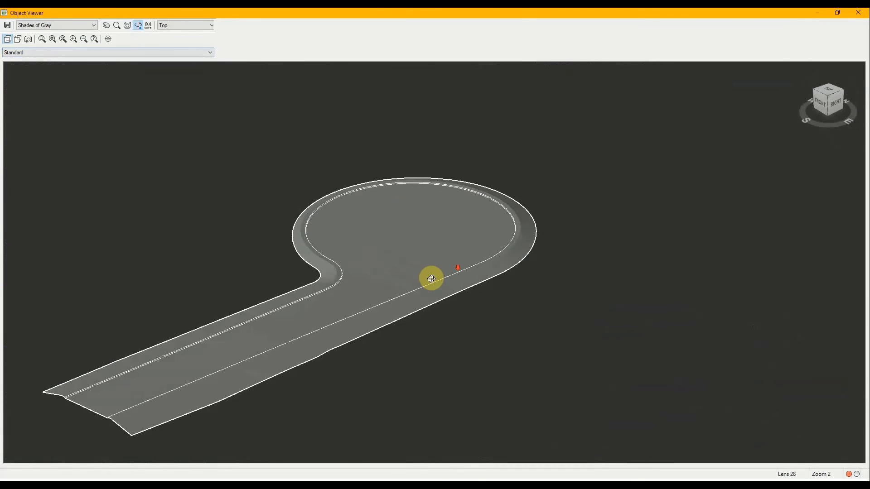
{"action": "mouse_move", "coordinate": [431, 278]}
{"action": "left_mouse_down"}
{"action": "mouse_move", "coordinate": [447, 233]}
{"action": "mouse_move", "coordinate": [281, 283]}
{"action": "mouse_move", "coordinate": [327, 341]}
{"action": "mouse_move", "coordinate": [509, 285]}
{"action": "mouse_move", "coordinate": [524, 322]}
{"action": "mouse_move", "coordinate": [389, 274]}
{"action": "mouse_move", "coordinate": [288, 293]}
{"action": "mouse_move", "coordinate": [311, 356]}
{"action": "mouse_move", "coordinate": [202, 274]}
{"action": "mouse_move", "coordinate": [260, 289]}
{"action": "mouse_move", "coordinate": [296, 272]}
{"action": "mouse_move", "coordinate": [355, 311]}
{"action": "mouse_move", "coordinate": [266, 305]}
{"action": "mouse_move", "coordinate": [287, 283]}
{"action": "mouse_move", "coordinate": [387, 239]}
{"action": "left_mouse_up"}
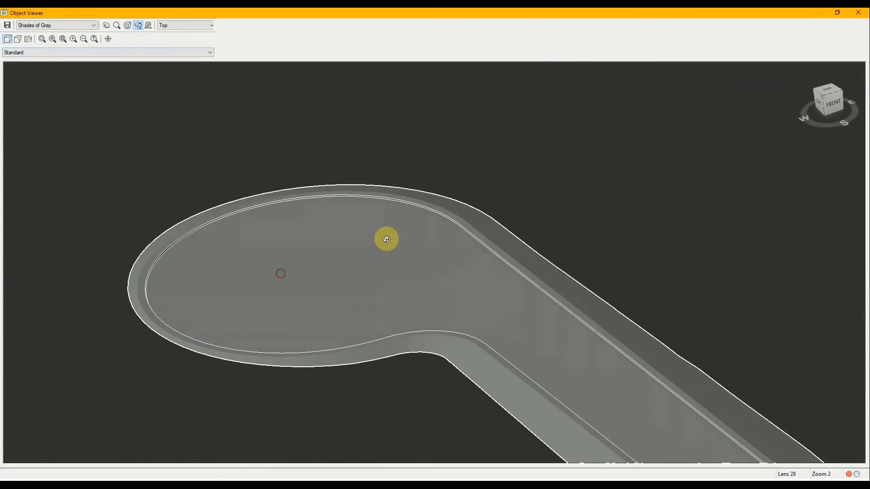
{"action": "left_click", "coordinate": [866, 17]}
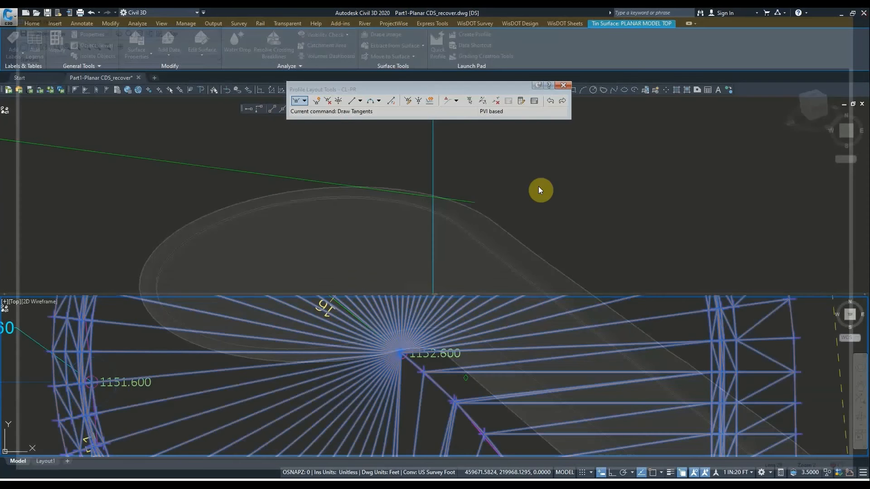
Clear the surface selection and maximize the viewport that shows the profile view.
{"action": "scroll", "coordinate": [408, 376], "scroll_direction": "down", "scroll_amount": 2}
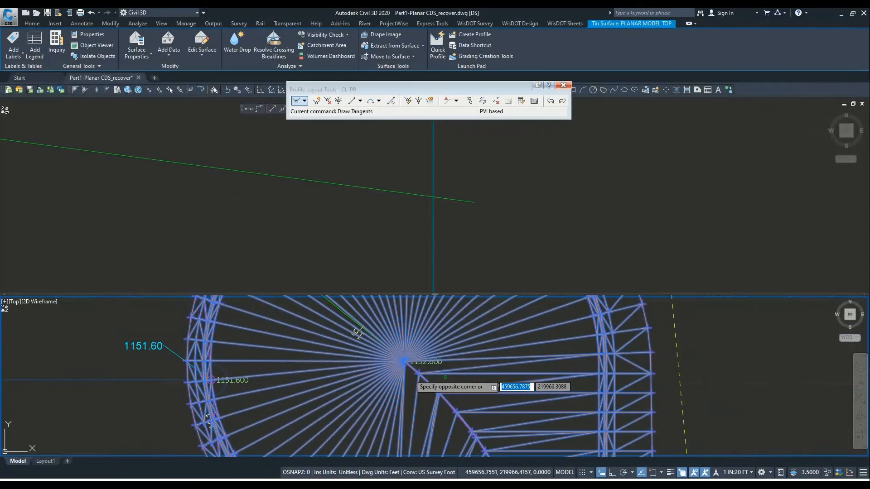
{"action": "scroll", "coordinate": [471, 355], "scroll_direction": "down", "scroll_amount": 6}
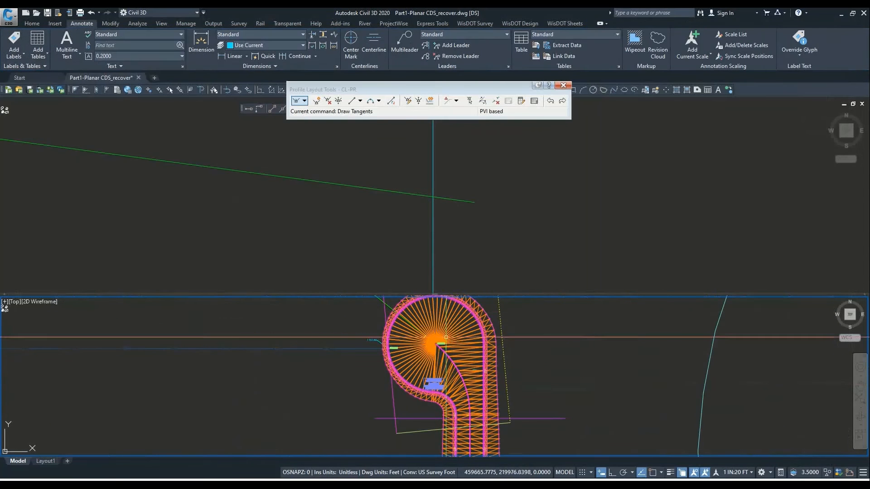
{"action": "left_click", "coordinate": [513, 230]}
{"action": "middle_click_drag", "start_coordinate": [513, 229], "coordinate": [428, 228]}
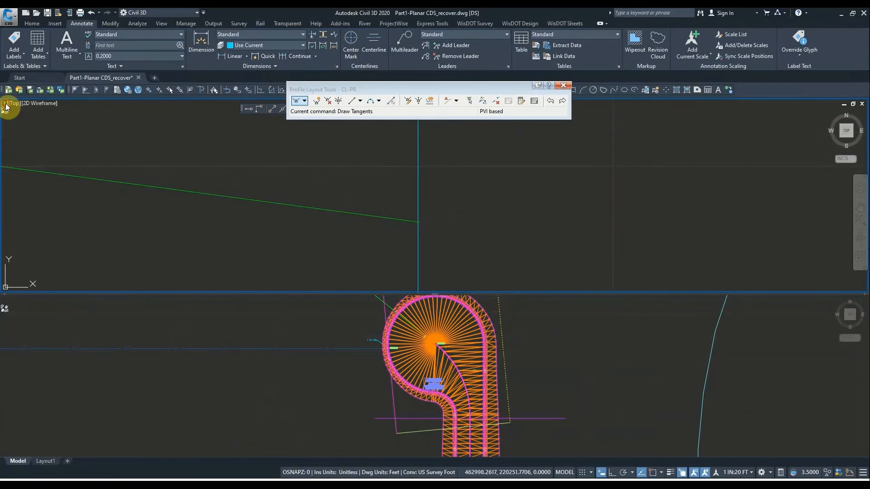
{"action": "left_click", "coordinate": [6, 107]}
{"action": "left_click", "coordinate": [27, 113]}
Set the PLANAR MODEL TOP surface style to EX Contours 1' Major:0.25' Minor and close the Profile Layout Tools.
{"action": "scroll", "coordinate": [531, 283], "scroll_direction": "up", "scroll_amount": 3}
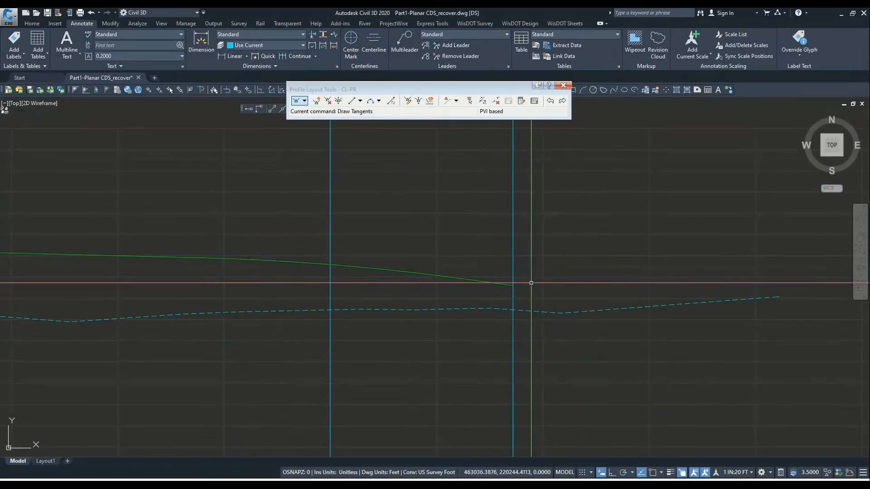
{"action": "scroll", "coordinate": [531, 283], "scroll_direction": "down", "scroll_amount": 8}
{"action": "scroll", "coordinate": [315, 423], "scroll_direction": "up", "scroll_amount": 6}
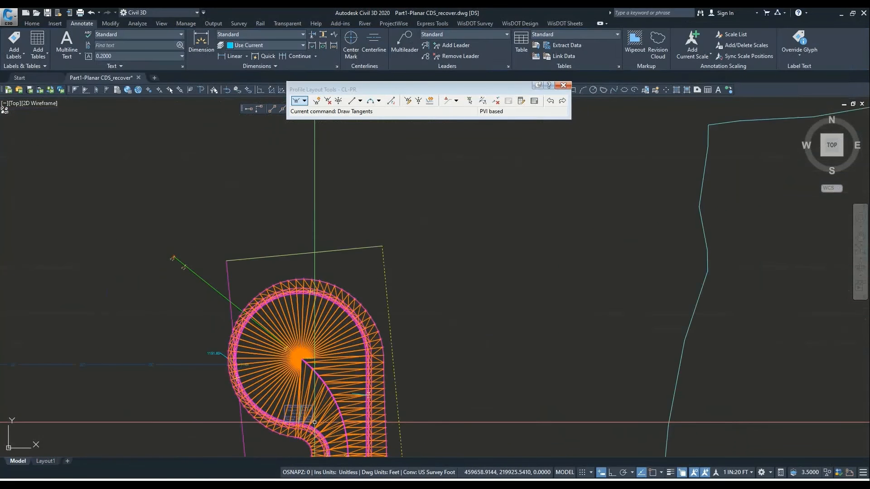
{"action": "scroll", "coordinate": [315, 423], "scroll_direction": "up", "scroll_amount": 4}
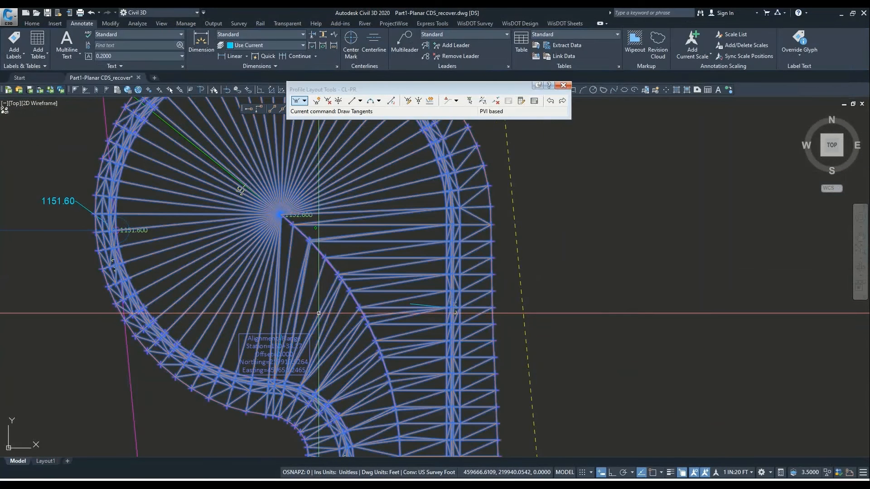
{"action": "left_click", "coordinate": [319, 313]}
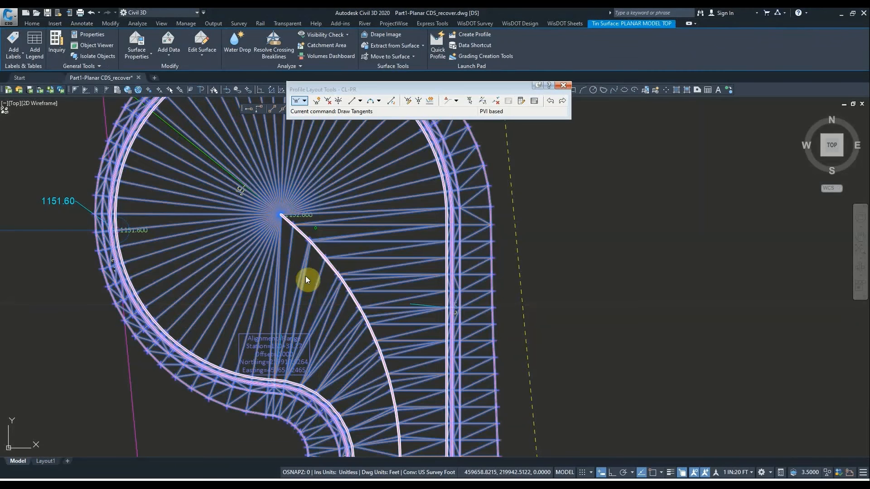
{"action": "scroll", "coordinate": [402, 287], "scroll_direction": "down", "scroll_amount": 4}
{"action": "mouse_move", "coordinate": [402, 287]}
{"action": "middle_mouse_down"}
{"action": "mouse_move", "coordinate": [398, 265]}
{"action": "mouse_move", "coordinate": [379, 286]}
{"action": "middle_mouse_up"}
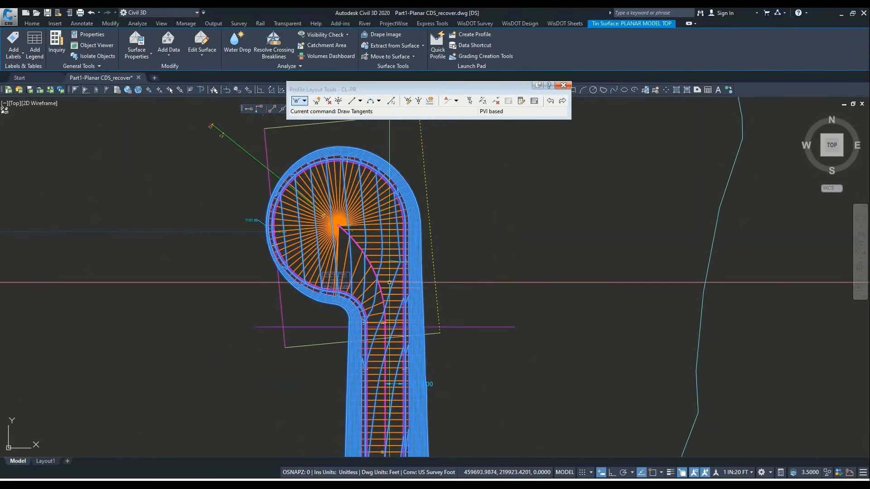
{"action": "scroll", "coordinate": [379, 287], "scroll_direction": "up", "scroll_amount": 2}
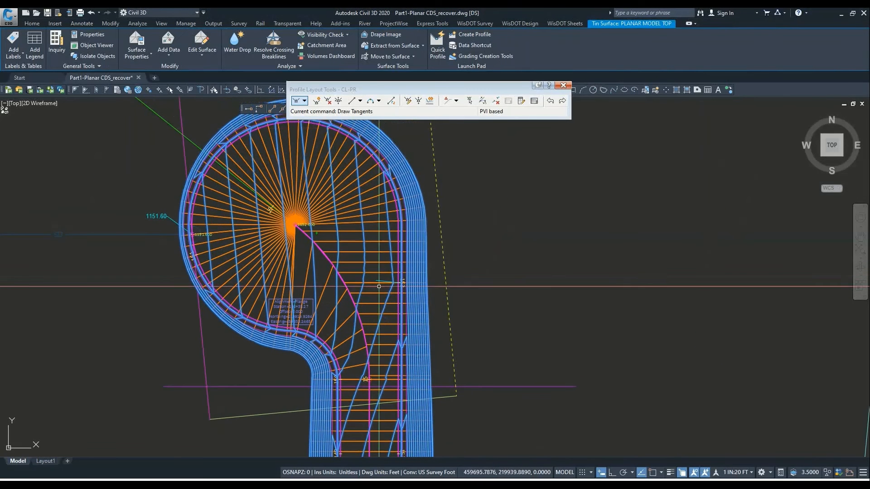
{"action": "left_click", "coordinate": [564, 85]}
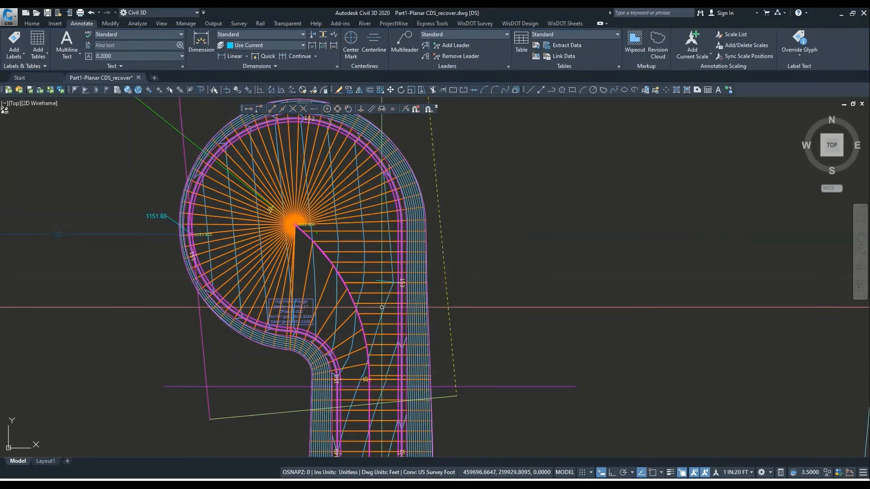
Set the minor contour interval in the PLANAR MODEL TOP surface's style to 0.1 and deselect the surface.
{"action": "left_click", "coordinate": [390, 381]}
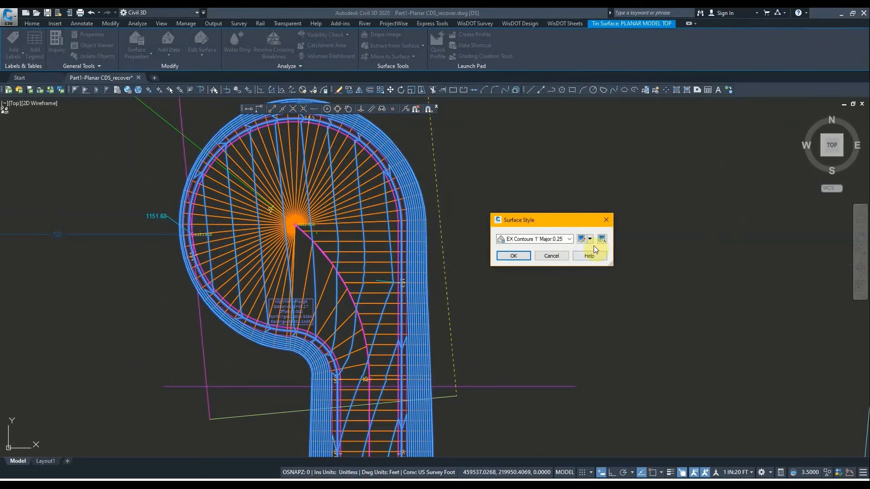
{"action": "left_click", "coordinate": [581, 240]}
{"action": "left_click", "coordinate": [598, 232]}
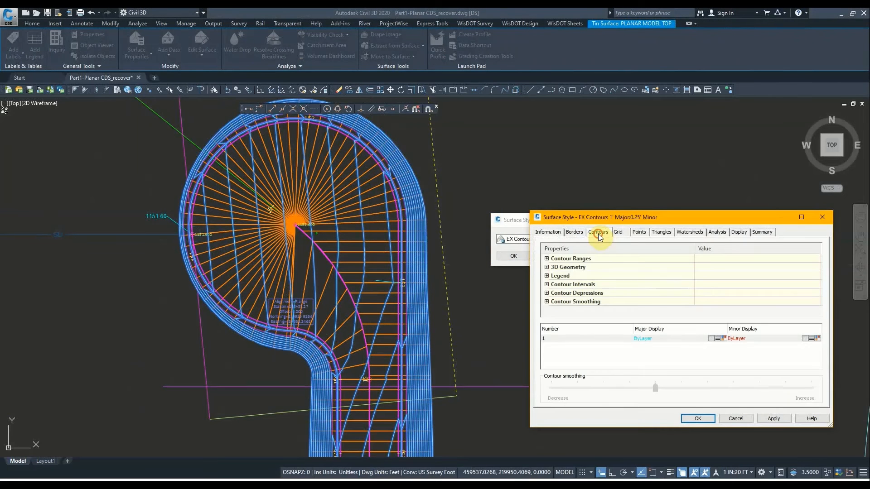
{"action": "left_click", "coordinate": [547, 285]}
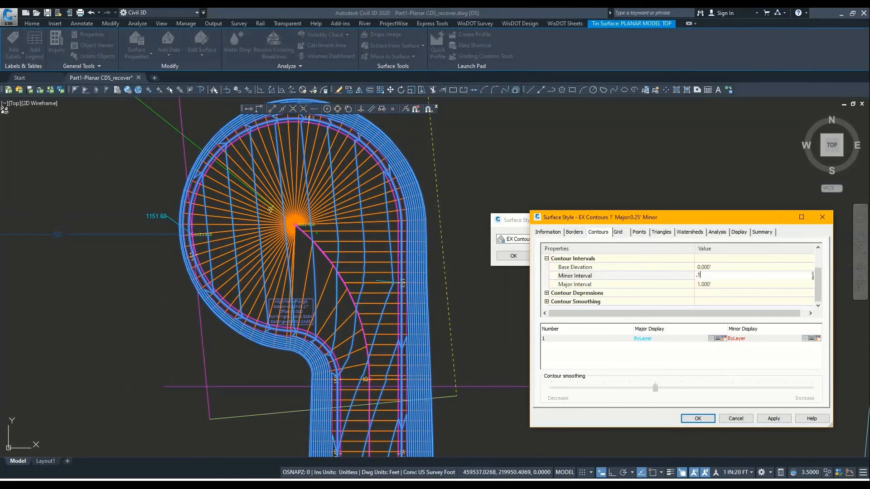
{"action": "left_click", "coordinate": [701, 421]}
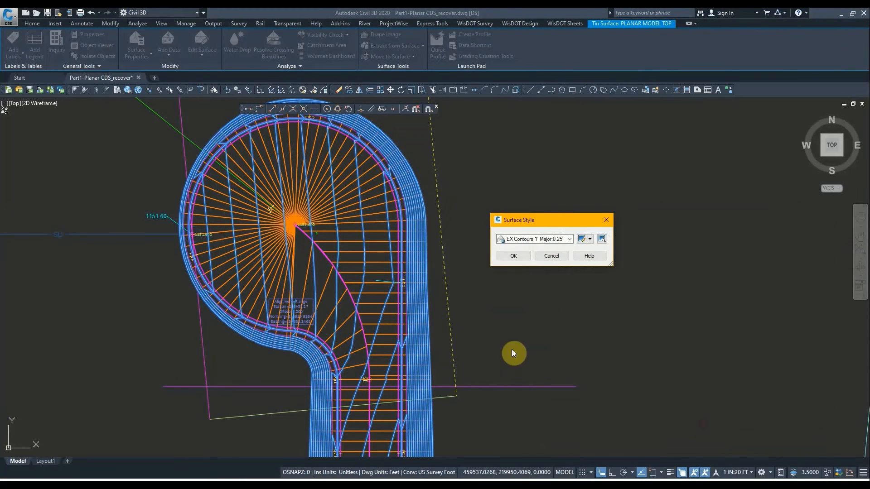
{"action": "left_click", "coordinate": [520, 258]}
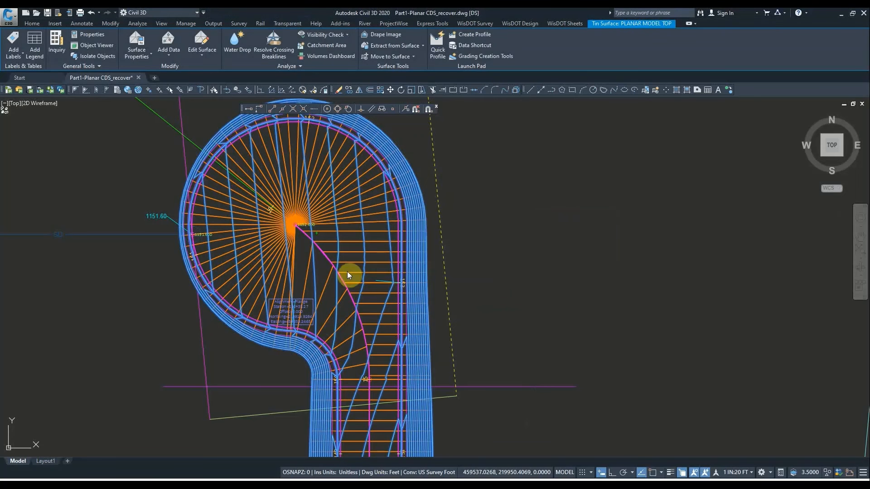
{"action": "key", "text": "Escape"}
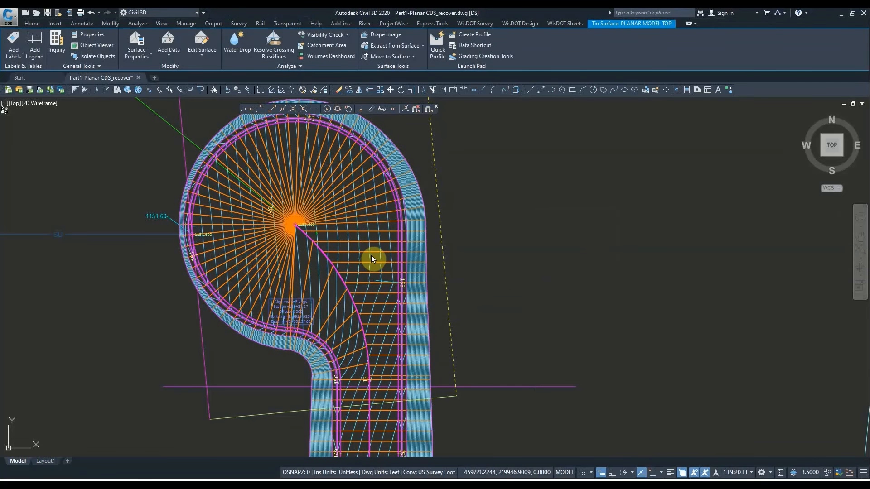
Examine the closely spaced contours of the PLANAR MODEL TOP surface across the bulb and its connection to the road.
{"action": "scroll", "coordinate": [371, 254], "scroll_direction": "down", "scroll_amount": 3}
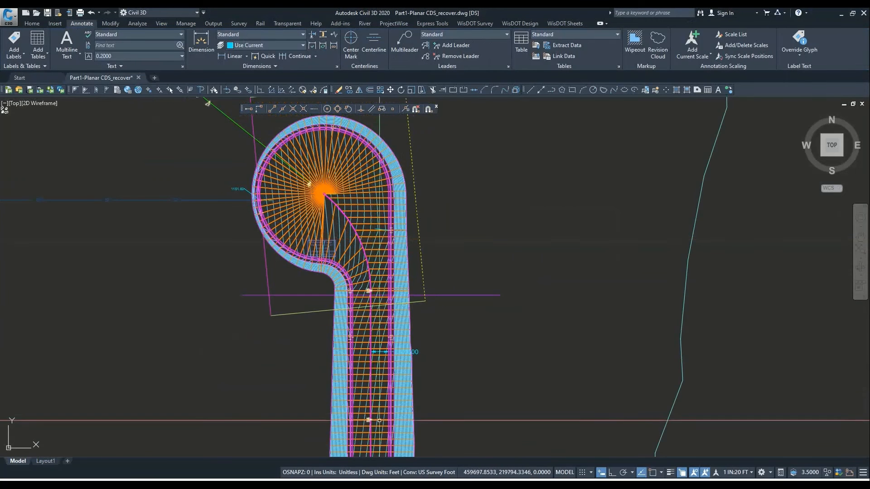
{"action": "middle_click_drag", "start_coordinate": [370, 453], "coordinate": [366, 411]}
{"action": "mouse_move", "coordinate": [361, 321]}
{"action": "middle_mouse_down"}
{"action": "mouse_move", "coordinate": [375, 370]}
{"action": "mouse_move", "coordinate": [380, 332]}
{"action": "mouse_move", "coordinate": [382, 350]}
{"action": "middle_mouse_up"}
{"action": "scroll", "coordinate": [374, 316], "scroll_direction": "up", "scroll_amount": 2}
{"action": "middle_click_drag", "start_coordinate": [395, 312], "coordinate": [407, 337]}
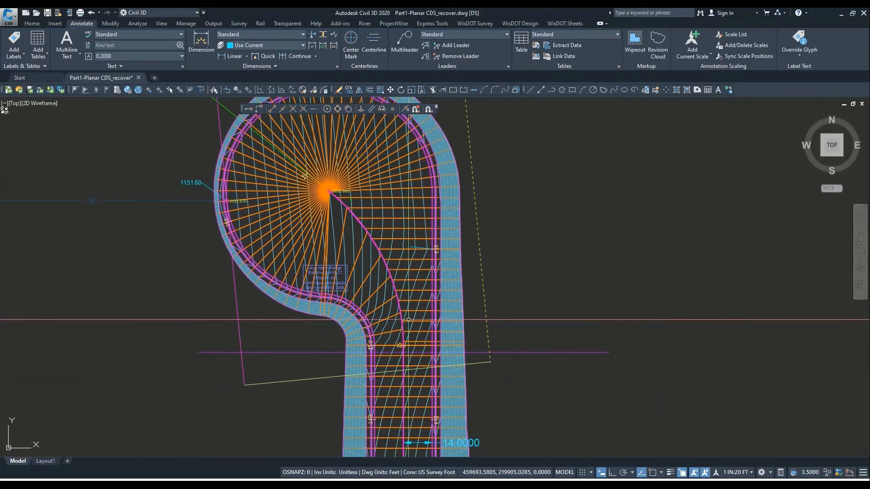
{"action": "middle_click_drag", "start_coordinate": [348, 271], "coordinate": [368, 299]}
{"action": "scroll", "coordinate": [255, 231], "scroll_direction": "up", "scroll_amount": 2}
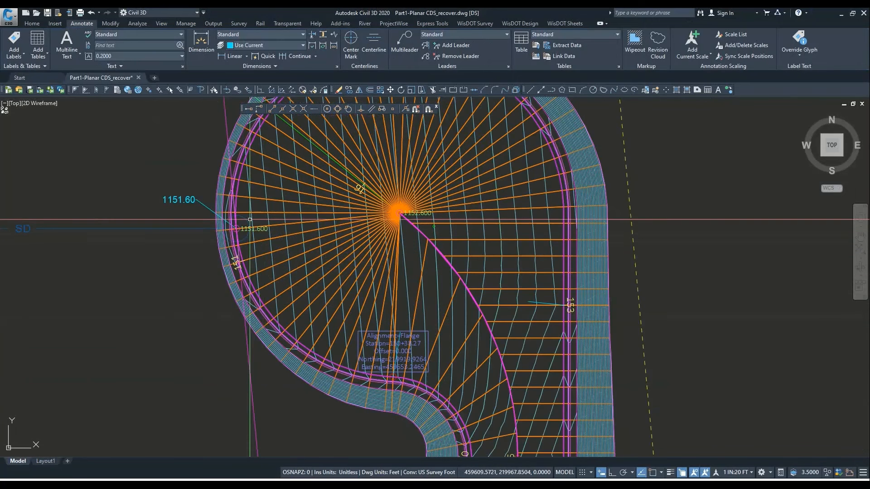
{"action": "mouse_move", "coordinate": [248, 201]}
{"action": "middle_mouse_down"}
{"action": "mouse_move", "coordinate": [241, 235]}
{"action": "mouse_move", "coordinate": [286, 251]}
{"action": "mouse_move", "coordinate": [286, 289]}
{"action": "middle_mouse_up"}
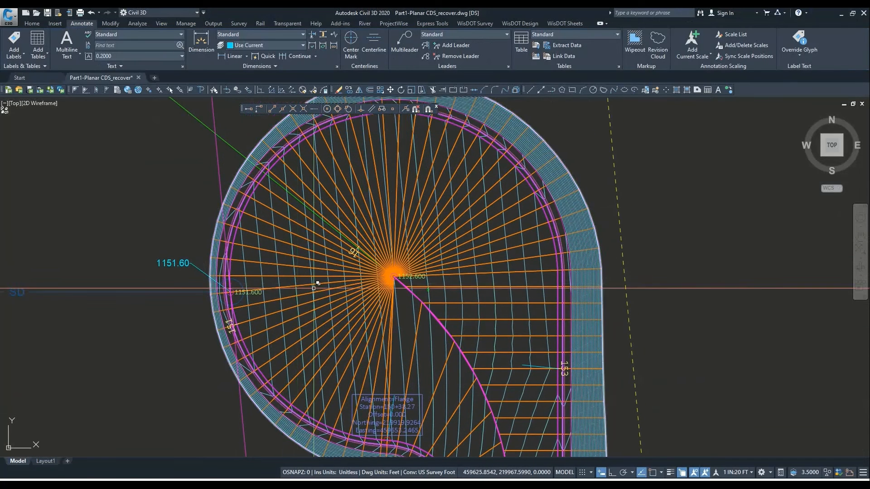
{"action": "middle_click_drag", "start_coordinate": [362, 332], "coordinate": [340, 309]}
Add one-point surface slope labels in the Slope Percent style at seven spots around the bulb's pavement.
{"action": "left_click", "coordinate": [70, 58]}
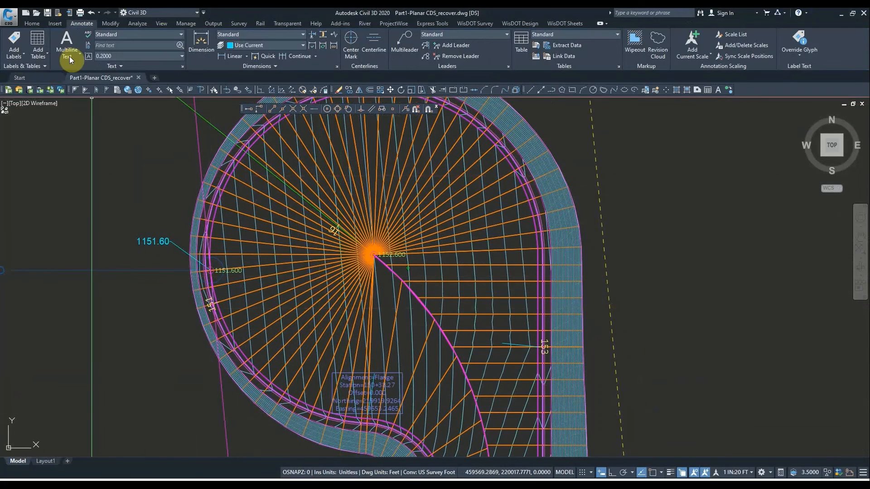
{"action": "left_click", "coordinate": [23, 47]}
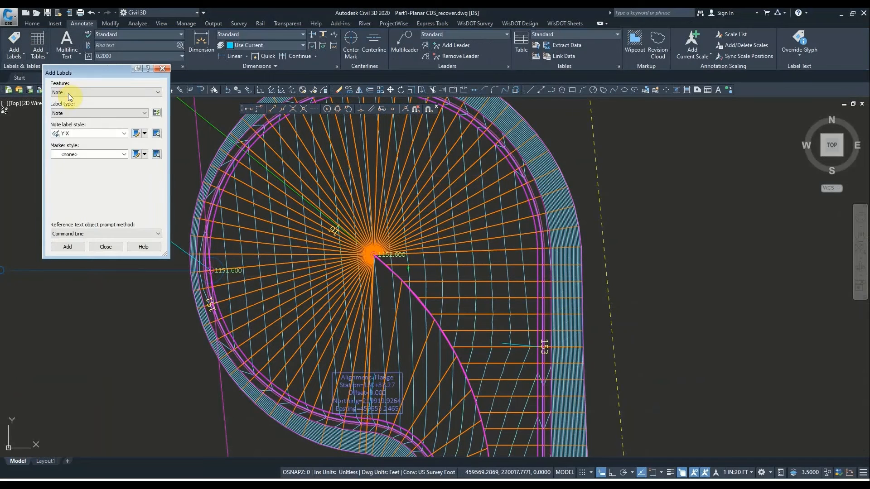
{"action": "left_click", "coordinate": [68, 93]}
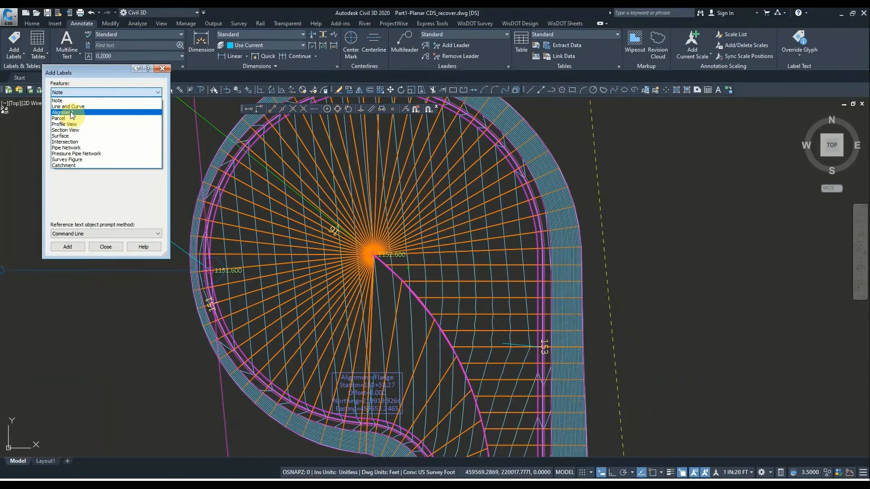
{"action": "left_click", "coordinate": [65, 136]}
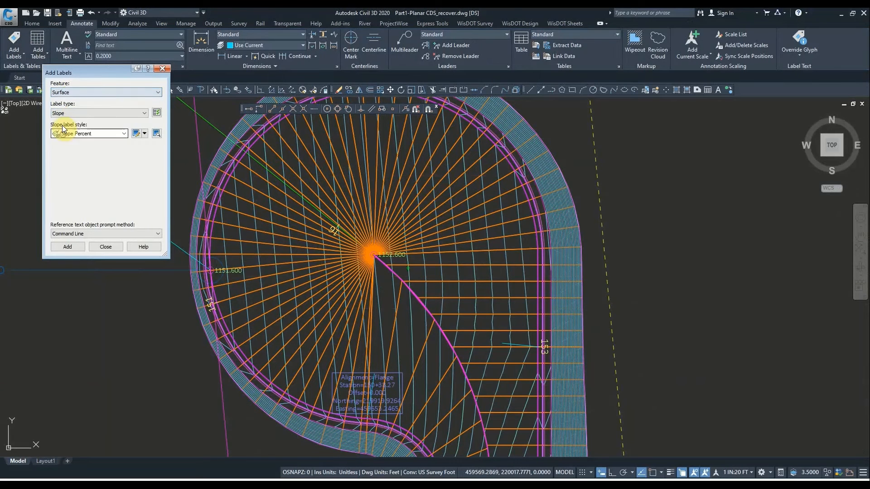
{"action": "left_click", "coordinate": [68, 247]}
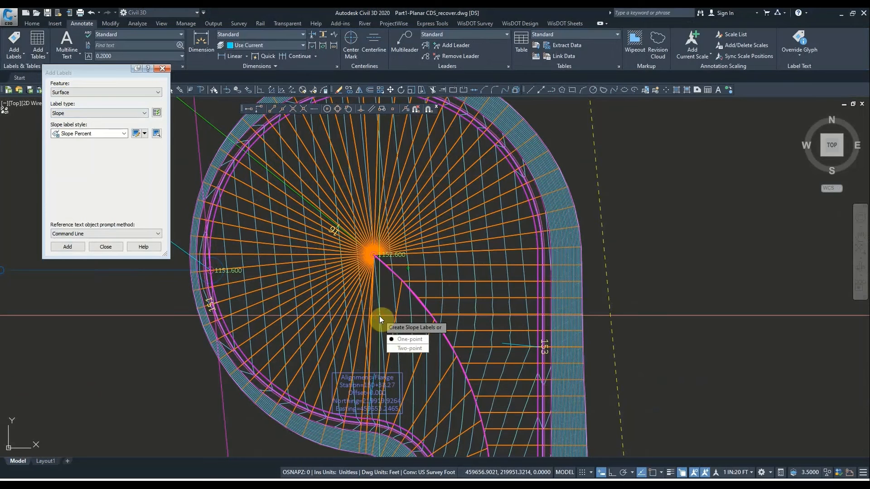
{"action": "left_click", "coordinate": [405, 340]}
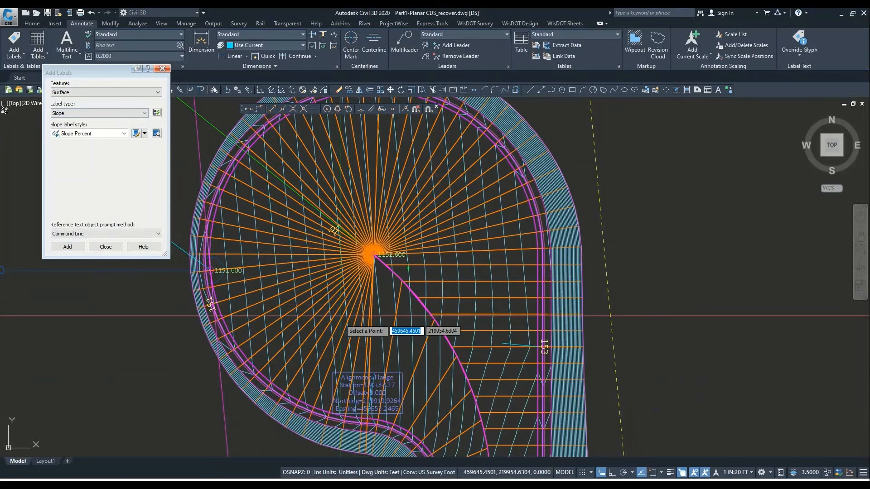
{"action": "left_click", "coordinate": [317, 339]}
{"action": "left_click", "coordinate": [295, 281]}
{"action": "left_click", "coordinate": [297, 231]}
{"action": "left_click", "coordinate": [322, 175]}
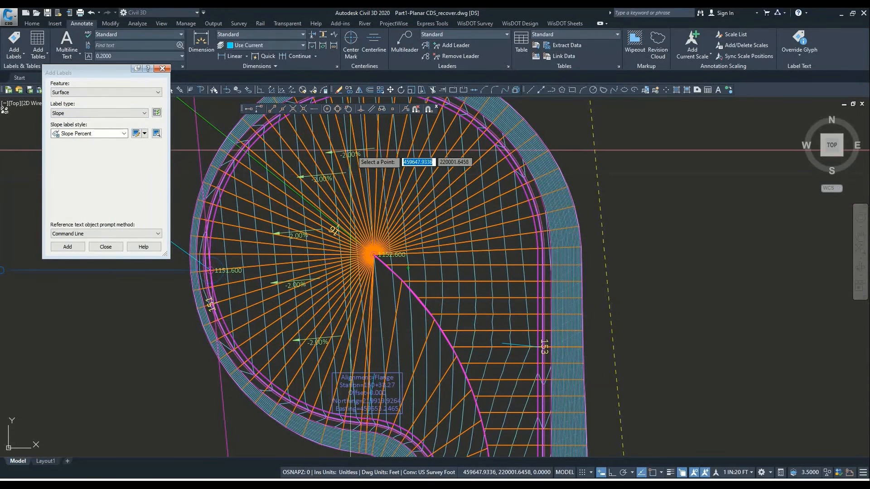
{"action": "left_click", "coordinate": [422, 161]}
{"action": "left_click", "coordinate": [445, 202]}
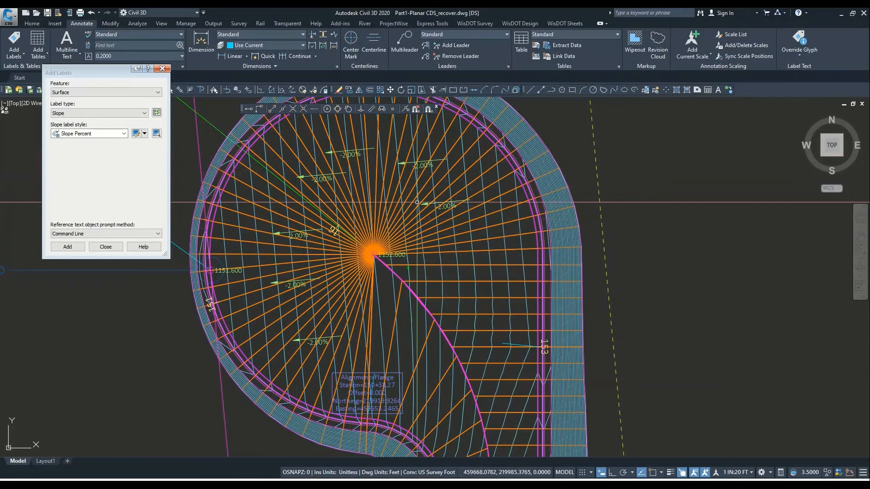
Display the PLANAR MODEL TOP surface with slope arrows and examine the flow directions in the bulb and along the road.
{"action": "left_click", "coordinate": [442, 277]}
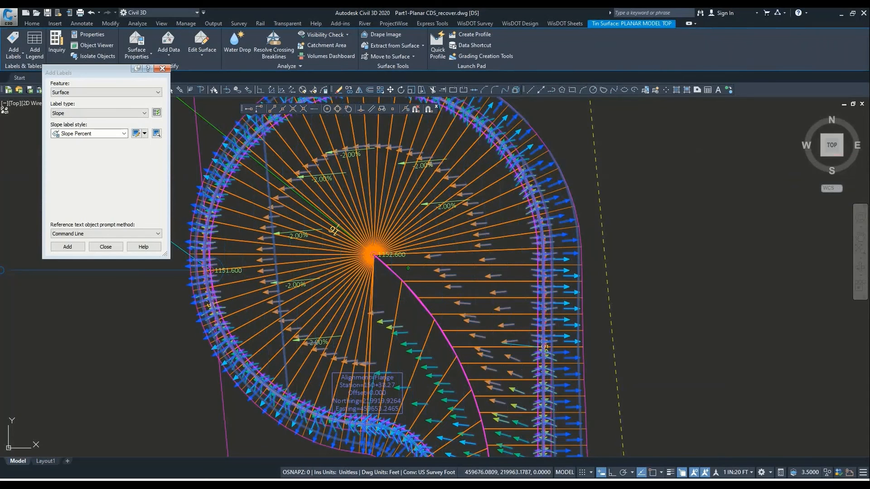
{"action": "key", "text": "Escape"}
{"action": "scroll", "coordinate": [378, 249], "scroll_direction": "down", "scroll_amount": 5}
{"action": "middle_click_drag", "start_coordinate": [423, 331], "coordinate": [409, 293]}
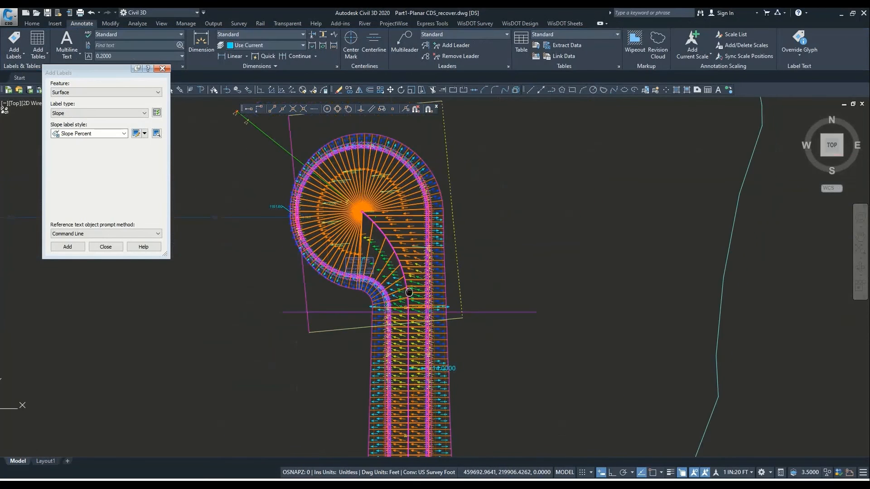
{"action": "scroll", "coordinate": [417, 381], "scroll_direction": "up", "scroll_amount": 8}
{"action": "scroll", "coordinate": [412, 393], "scroll_direction": "down", "scroll_amount": 2}
{"action": "mouse_move", "coordinate": [414, 367]}
{"action": "middle_mouse_down"}
{"action": "mouse_move", "coordinate": [412, 395]}
{"action": "mouse_move", "coordinate": [413, 366]}
{"action": "middle_mouse_up"}
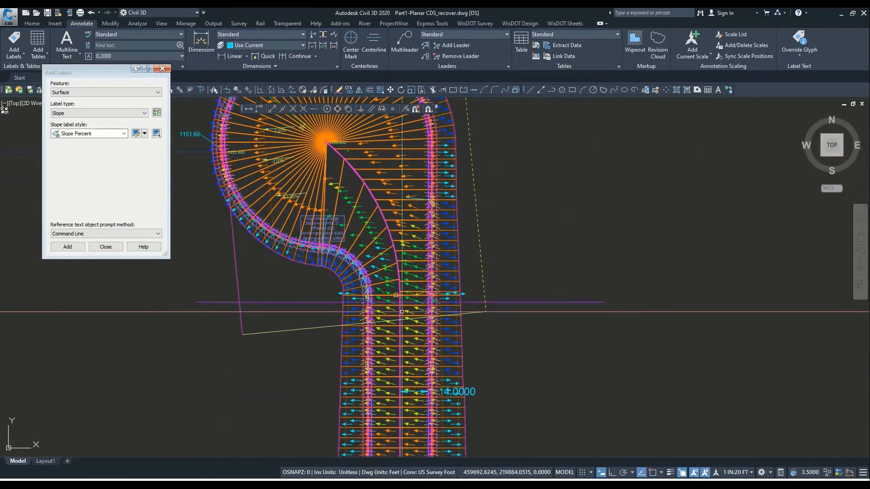
{"action": "mouse_move", "coordinate": [403, 281]}
{"action": "middle_mouse_down"}
{"action": "mouse_move", "coordinate": [424, 333]}
{"action": "mouse_move", "coordinate": [431, 318]}
{"action": "mouse_move", "coordinate": [461, 354]}
{"action": "middle_mouse_up"}
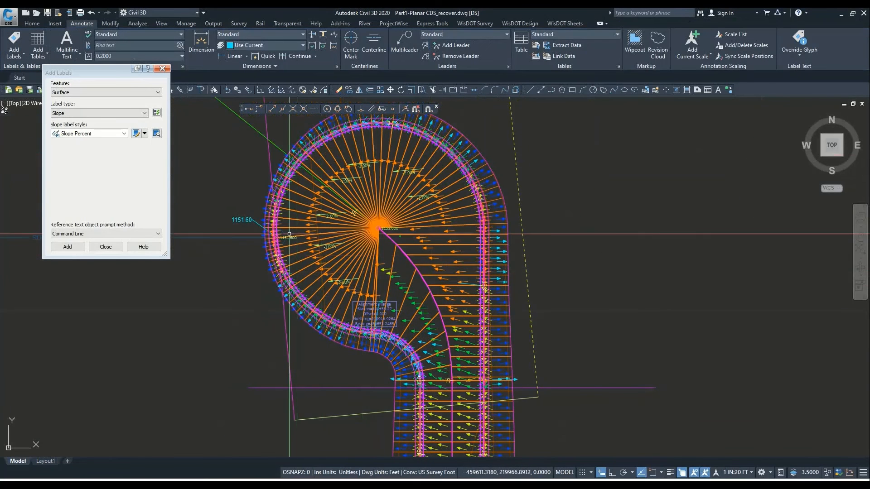
{"action": "scroll", "coordinate": [290, 234], "scroll_direction": "up", "scroll_amount": 2}
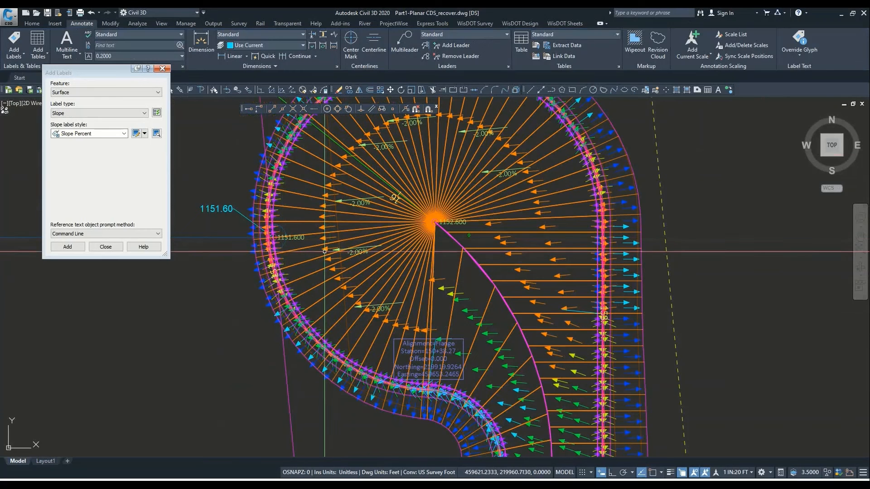
Switch the PLANAR MODEL TOP surface to a border-only display and clear the selection.
{"action": "left_click", "coordinate": [279, 237]}
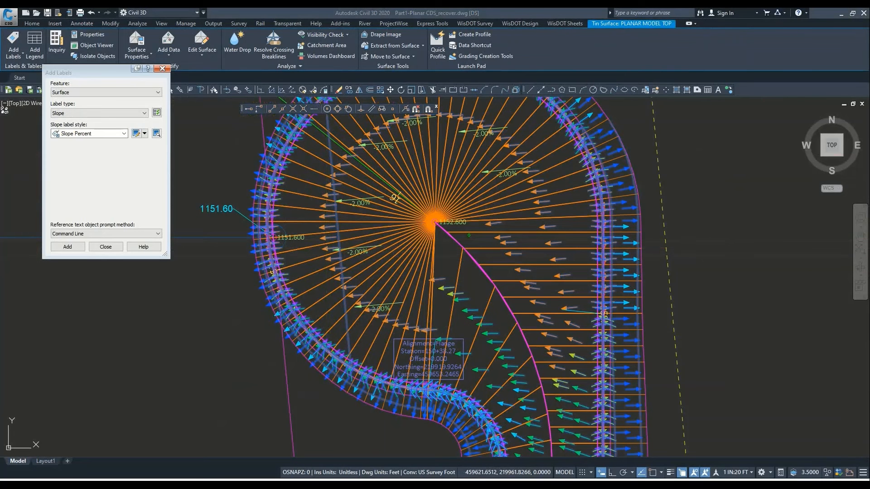
{"action": "left_click", "coordinate": [402, 244]}
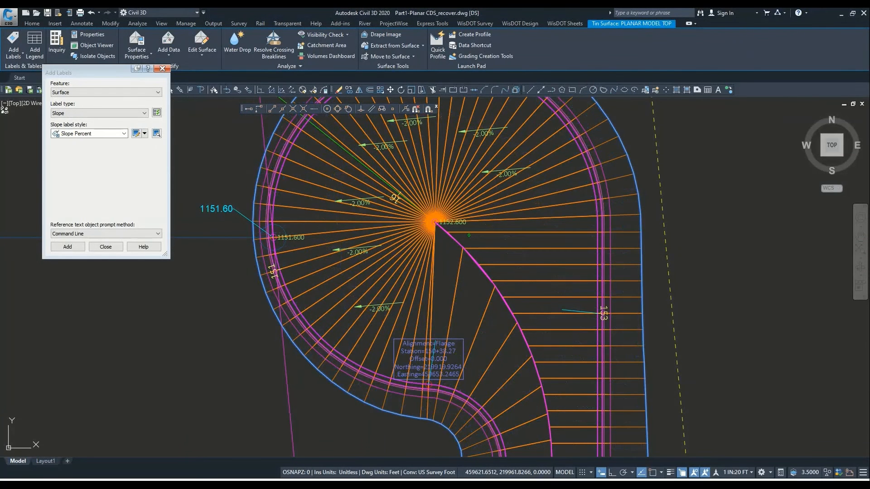
{"action": "middle_click_drag", "start_coordinate": [436, 222], "coordinate": [420, 269]}
{"action": "left_click", "coordinate": [312, 140]}
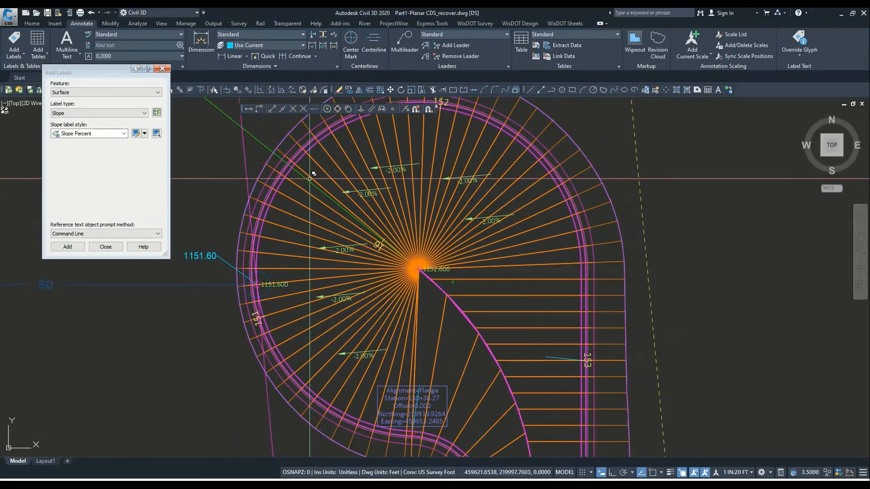
Trace Water Drop paths as 2D polylines on the PLANAR MODEL TOP surface from several points in the bulb and on the road.
{"action": "left_click", "coordinate": [606, 189]}
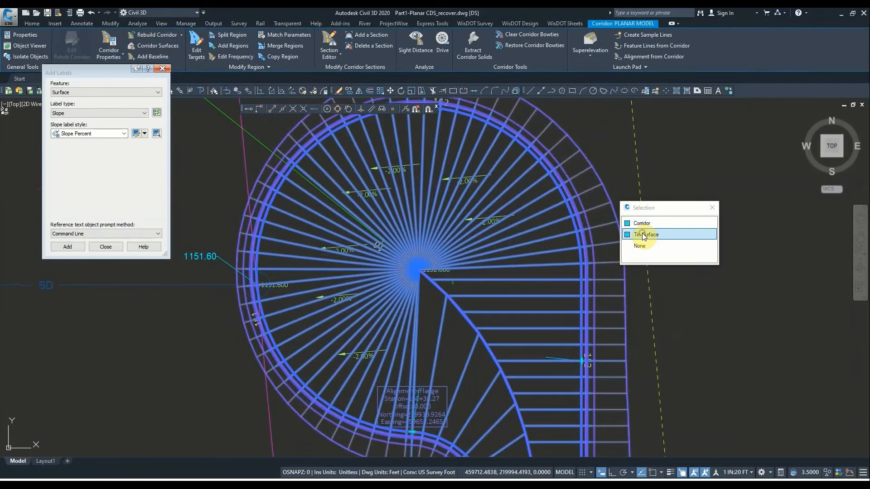
{"action": "left_click", "coordinate": [644, 235]}
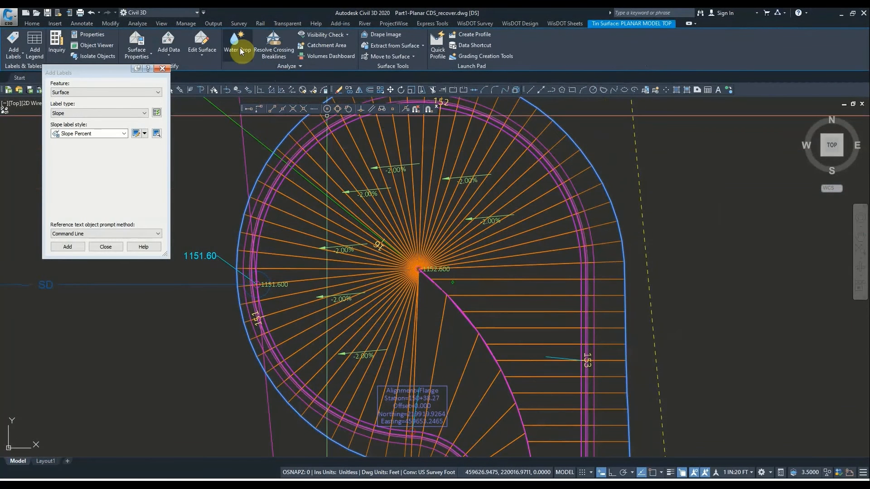
{"action": "left_click", "coordinate": [240, 48]}
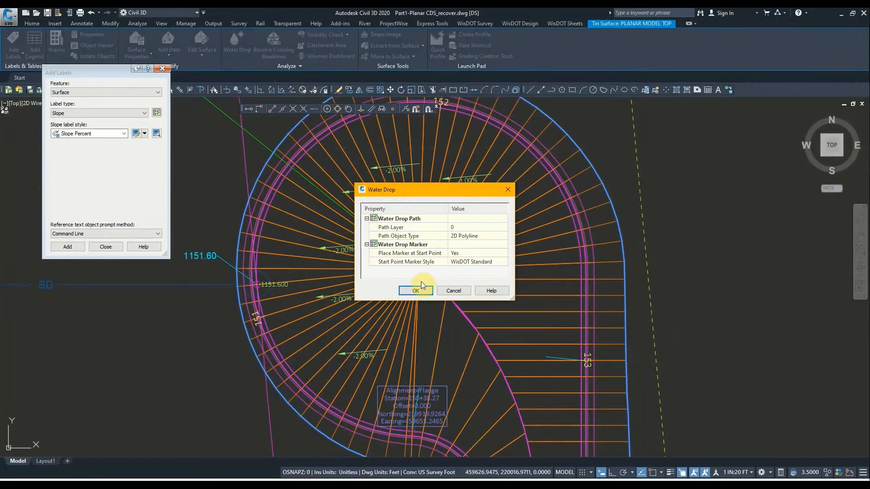
{"action": "left_click", "coordinate": [420, 289]}
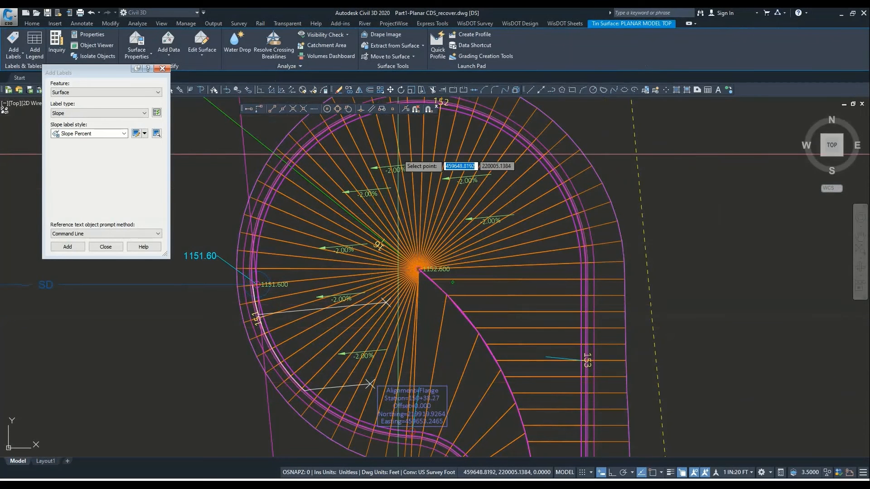
{"action": "middle_click_drag", "start_coordinate": [534, 373], "coordinate": [461, 229]}
{"action": "scroll", "coordinate": [461, 230], "scroll_direction": "down", "scroll_amount": 7}
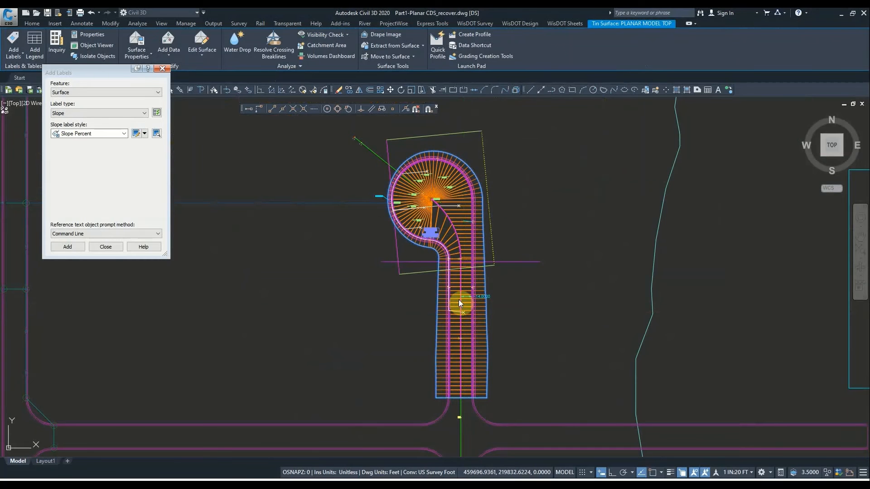
{"action": "key", "text": "Escape"}
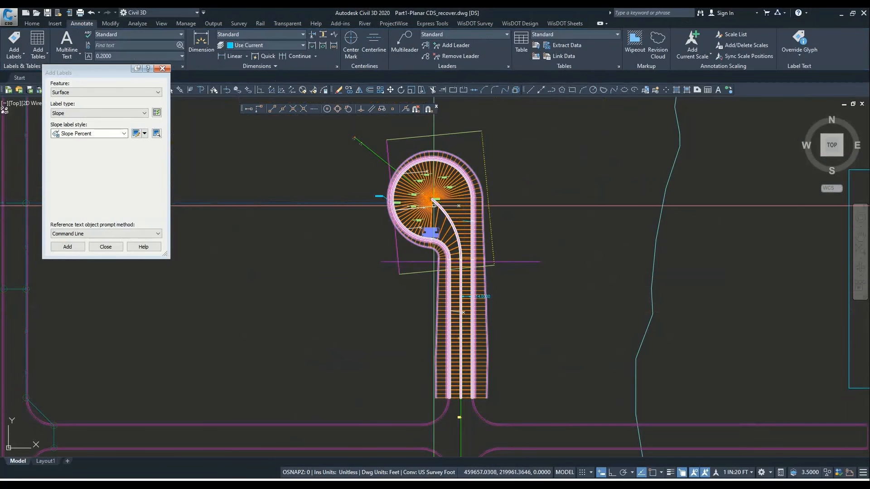
Examine the water drop paths running across the bulb to the low point at the storm drain.
{"action": "scroll", "coordinate": [434, 205], "scroll_direction": "up", "scroll_amount": 6}
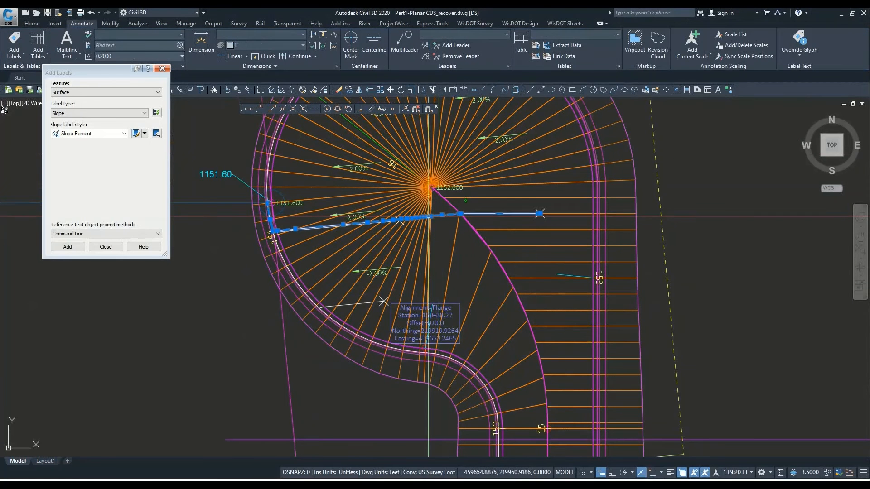
{"action": "scroll", "coordinate": [272, 202], "scroll_direction": "up", "scroll_amount": 2}
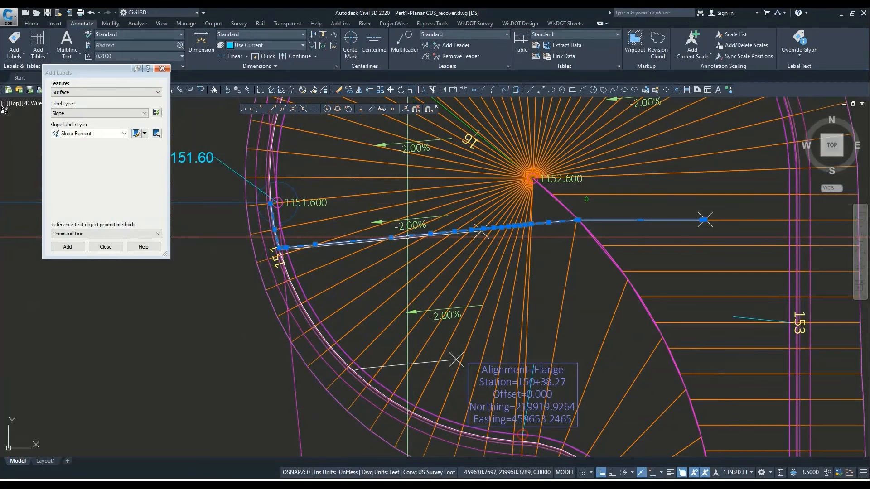
{"action": "scroll", "coordinate": [346, 204], "scroll_direction": "down", "scroll_amount": 4}
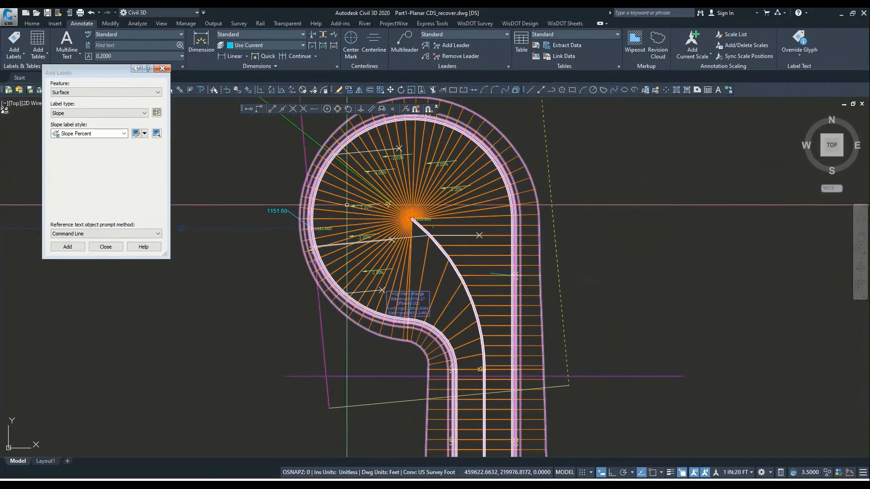
{"action": "scroll", "coordinate": [347, 205], "scroll_direction": "down", "scroll_amount": 2}
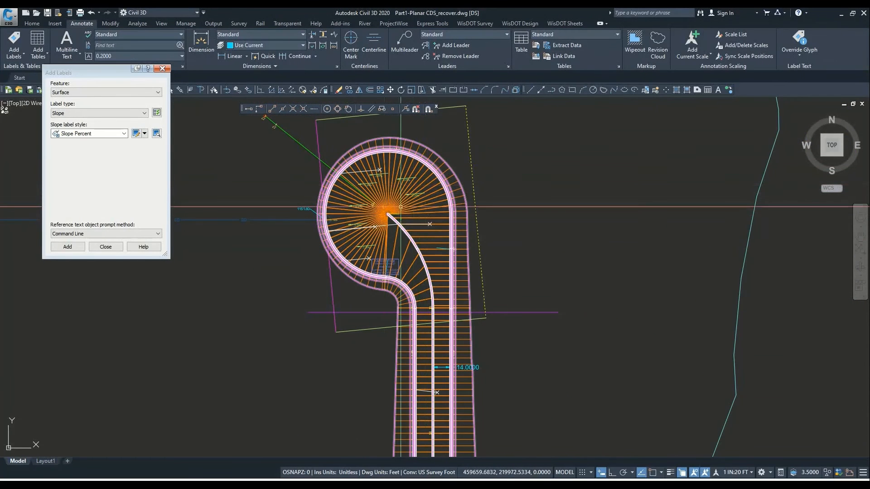
{"action": "middle_click_drag", "start_coordinate": [311, 139], "coordinate": [313, 154]}
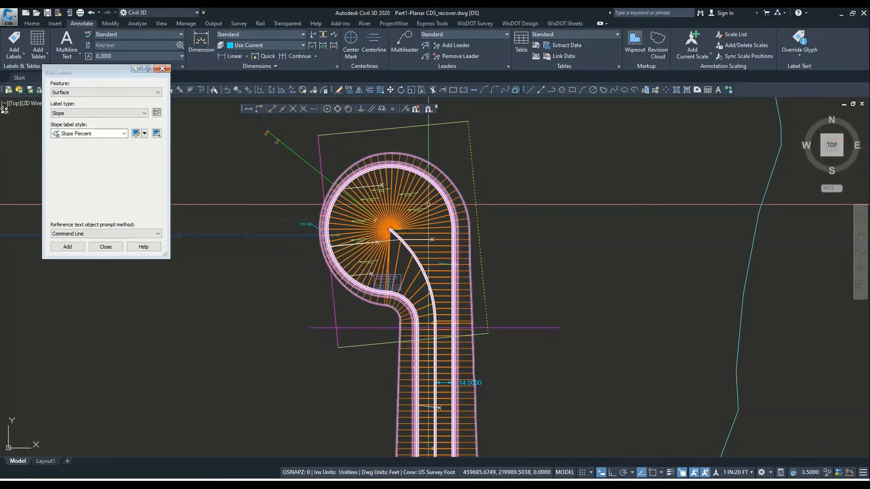
Review the profile view east of the cul-de-sac and return to the corridor plan.
{"action": "scroll", "coordinate": [371, 239], "scroll_direction": "down", "scroll_amount": 6}
{"action": "middle_click_drag", "start_coordinate": [554, 238], "coordinate": [319, 233]}
{"action": "middle_click_drag", "start_coordinate": [621, 196], "coordinate": [460, 206]}
{"action": "scroll", "coordinate": [621, 252], "scroll_direction": "up", "scroll_amount": 6}
{"action": "mouse_move", "coordinate": [607, 219]}
{"action": "middle_mouse_down"}
{"action": "mouse_move", "coordinate": [614, 241]}
{"action": "mouse_move", "coordinate": [516, 226]}
{"action": "middle_mouse_up"}
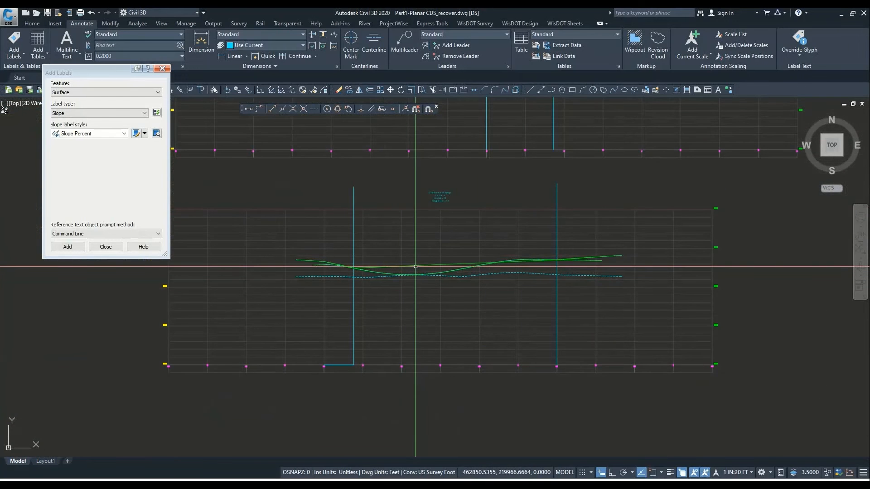
{"action": "scroll", "coordinate": [506, 280], "scroll_direction": "down", "scroll_amount": 6}
{"action": "middle_click_drag", "start_coordinate": [220, 304], "coordinate": [590, 260]}
{"action": "middle_click_drag", "start_coordinate": [255, 271], "coordinate": [392, 300]}
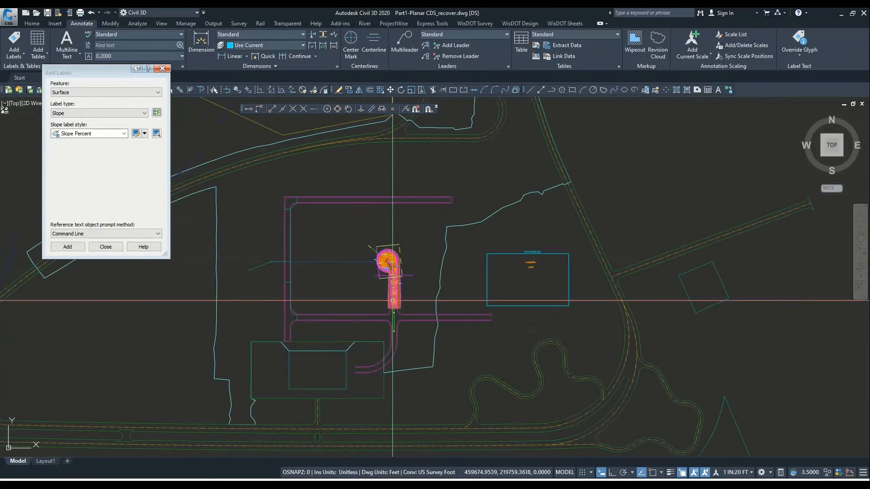
{"action": "scroll", "coordinate": [387, 266], "scroll_direction": "up", "scroll_amount": 8}
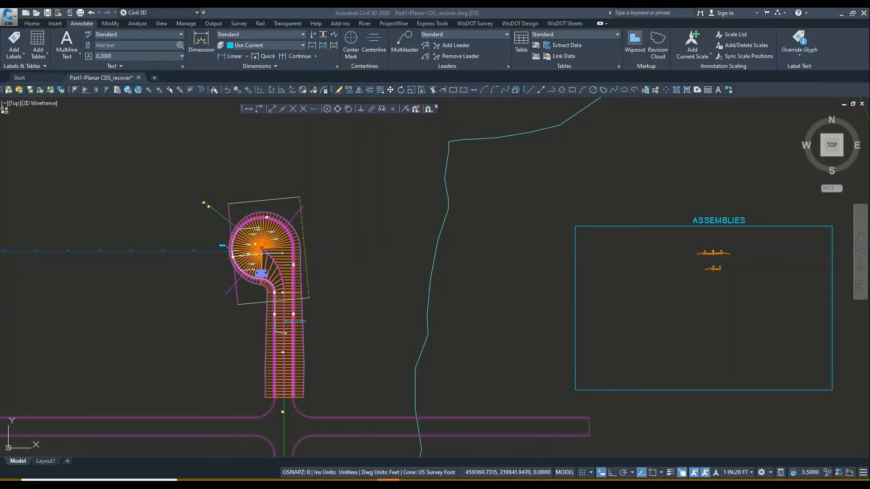
{"action": "left_click", "coordinate": [510, 375]}
{"action": "scroll", "coordinate": [436, 313], "scroll_direction": "down", "scroll_amount": 6}
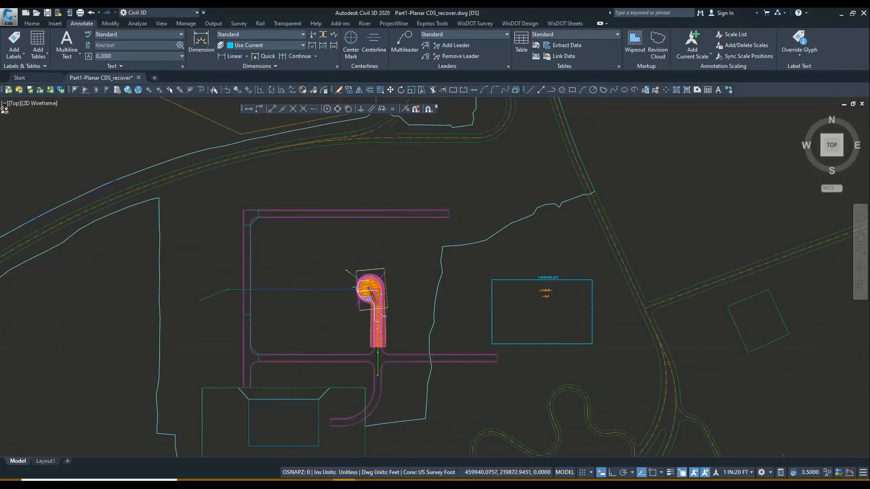
Examine the Flange-PR profile through its grade breaks in the Flange profile view, and clear the selection.
{"action": "middle_click_drag", "start_coordinate": [557, 292], "coordinate": [165, 293]}
{"action": "scroll", "coordinate": [480, 295], "scroll_direction": "up", "scroll_amount": 6}
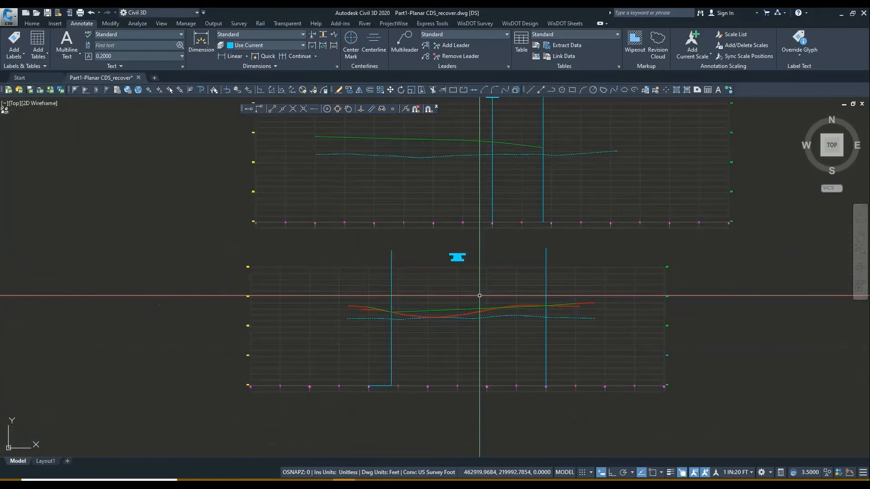
{"action": "scroll", "coordinate": [480, 306], "scroll_direction": "up", "scroll_amount": 2}
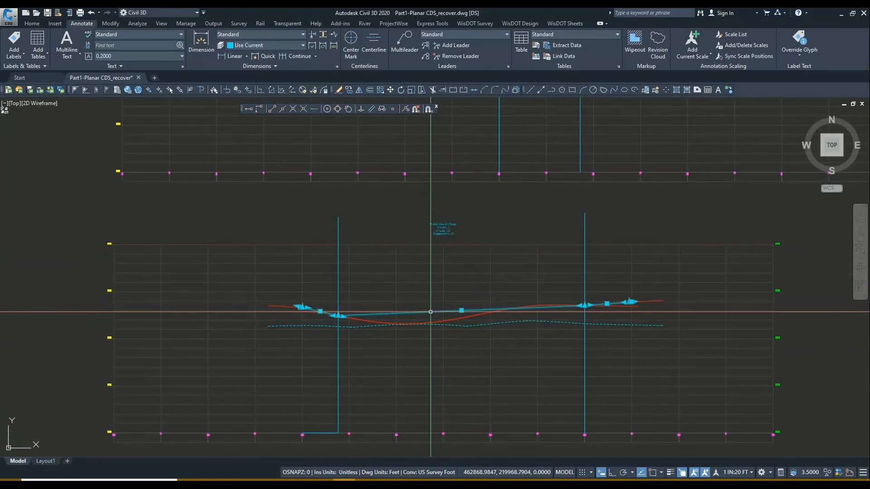
{"action": "middle_click_drag", "start_coordinate": [384, 302], "coordinate": [329, 293]}
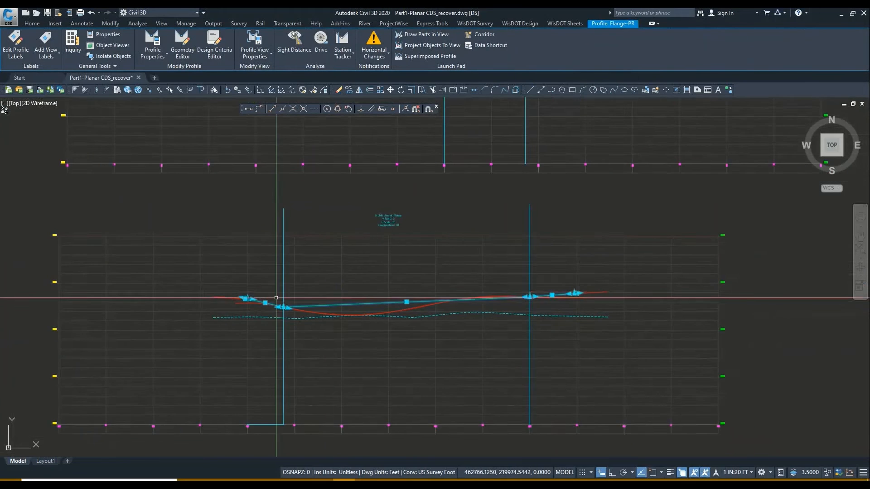
{"action": "scroll", "coordinate": [261, 298], "scroll_direction": "up", "scroll_amount": 2}
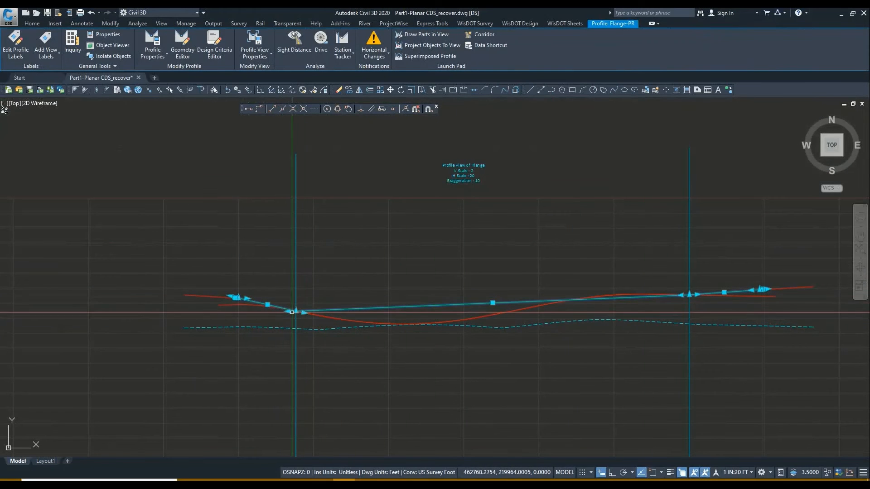
{"action": "middle_click_drag", "start_coordinate": [602, 302], "coordinate": [495, 295]}
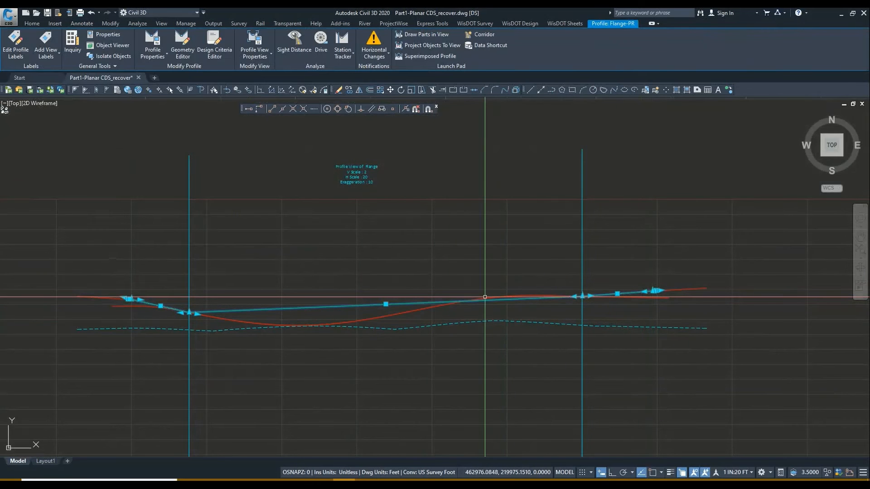
{"action": "middle_click_drag", "start_coordinate": [140, 311], "coordinate": [158, 289]}
{"action": "scroll", "coordinate": [229, 297], "scroll_direction": "up", "scroll_amount": 2}
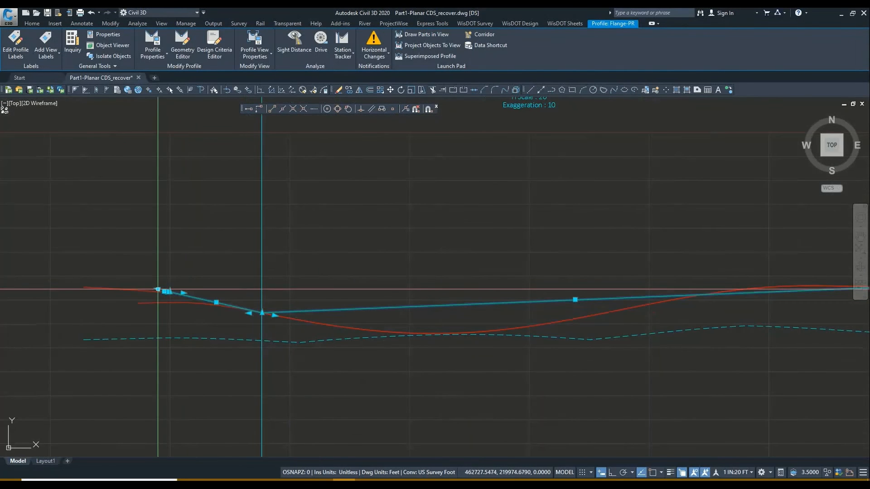
{"action": "middle_click_drag", "start_coordinate": [291, 313], "coordinate": [171, 302]}
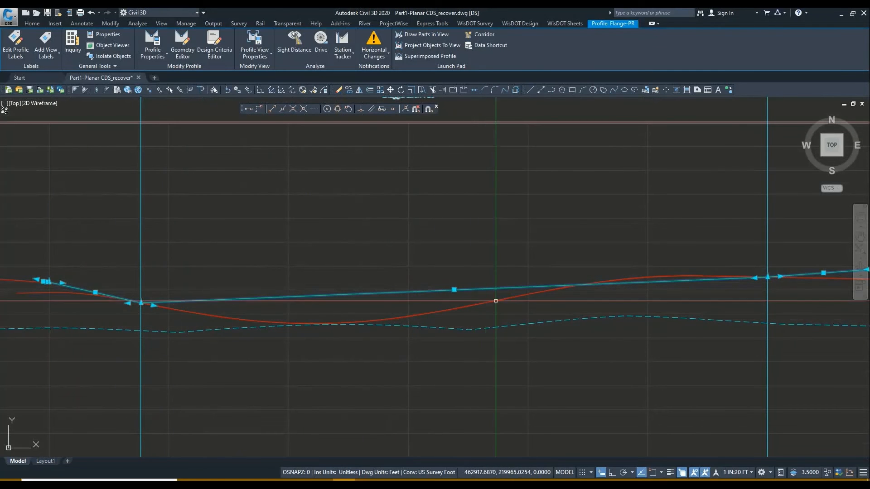
{"action": "scroll", "coordinate": [598, 282], "scroll_direction": "down", "scroll_amount": 2}
{"action": "scroll", "coordinate": [704, 279], "scroll_direction": "up", "scroll_amount": 2}
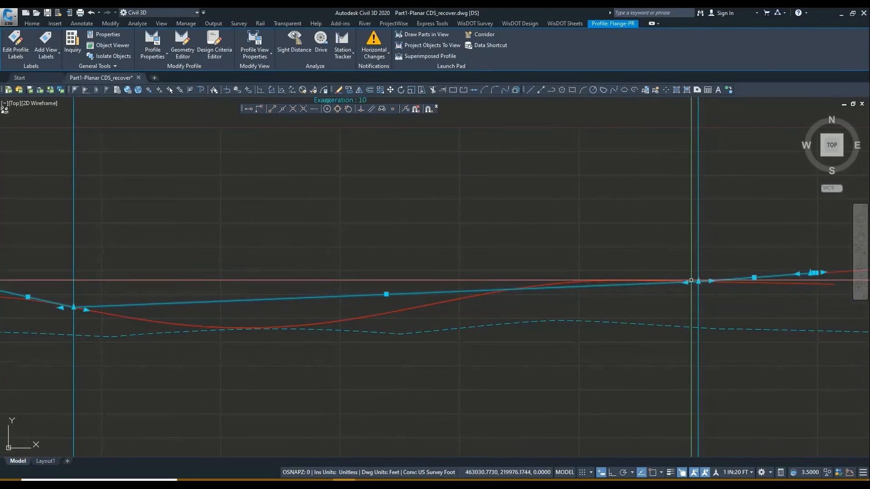
{"action": "scroll", "coordinate": [93, 309], "scroll_direction": "down", "scroll_amount": 2}
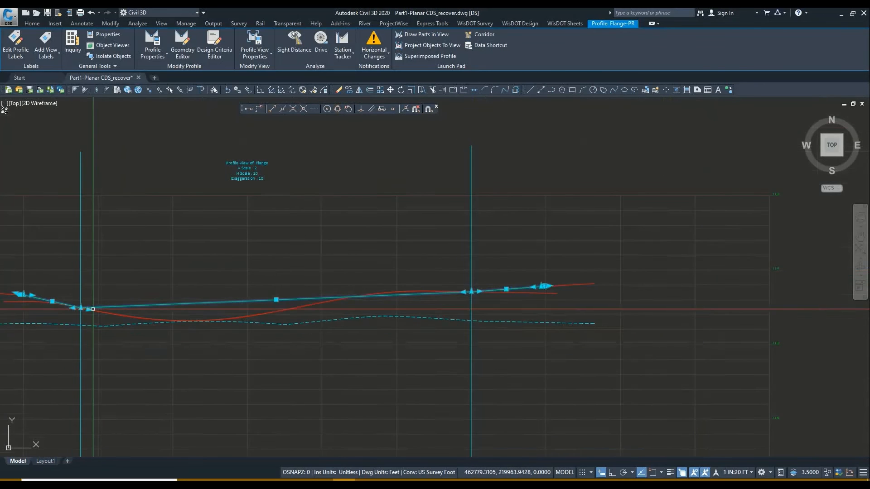
{"action": "key", "text": "Escape"}
Return to the corridor plan and inspect the cul-de-sac bulb around the storm drain low point.
{"action": "middle_click_drag", "start_coordinate": [200, 334], "coordinate": [564, 325]}
{"action": "scroll", "coordinate": [569, 325], "scroll_direction": "down", "scroll_amount": 7}
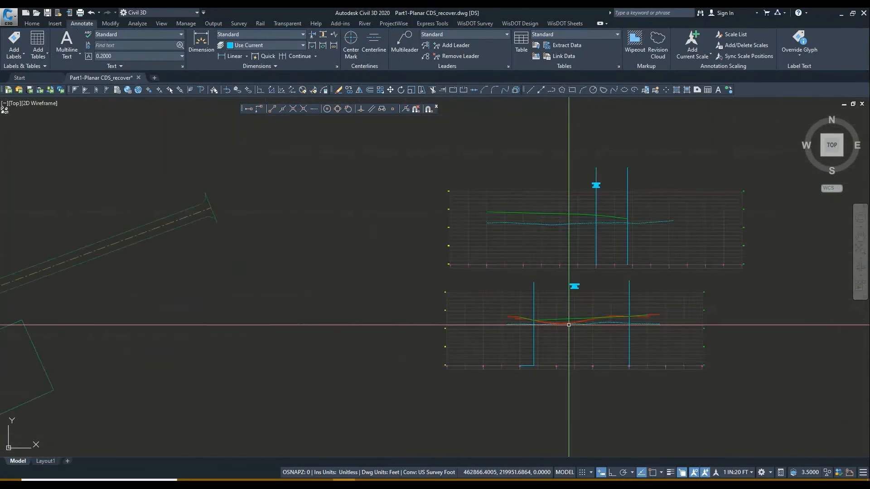
{"action": "middle_click_drag", "start_coordinate": [177, 328], "coordinate": [496, 320]}
{"action": "middle_click_drag", "start_coordinate": [148, 323], "coordinate": [417, 312]}
{"action": "scroll", "coordinate": [408, 313], "scroll_direction": "up", "scroll_amount": 4}
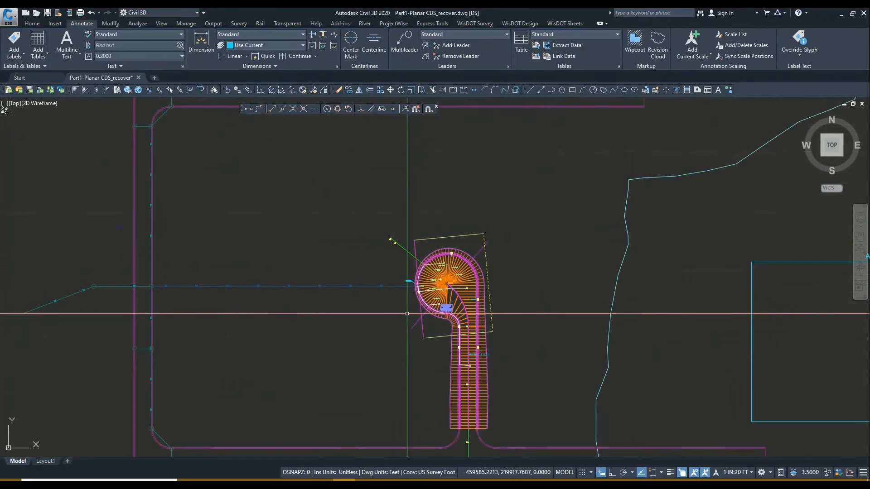
{"action": "scroll", "coordinate": [461, 297], "scroll_direction": "up", "scroll_amount": 2}
{"action": "middle_click_drag", "start_coordinate": [469, 299], "coordinate": [317, 261]}
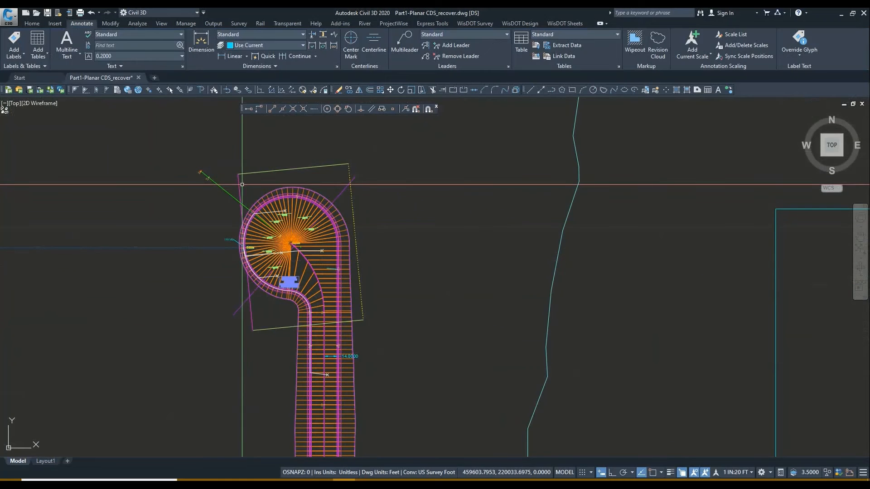
{"action": "scroll", "coordinate": [238, 235], "scroll_direction": "up", "scroll_amount": 2}
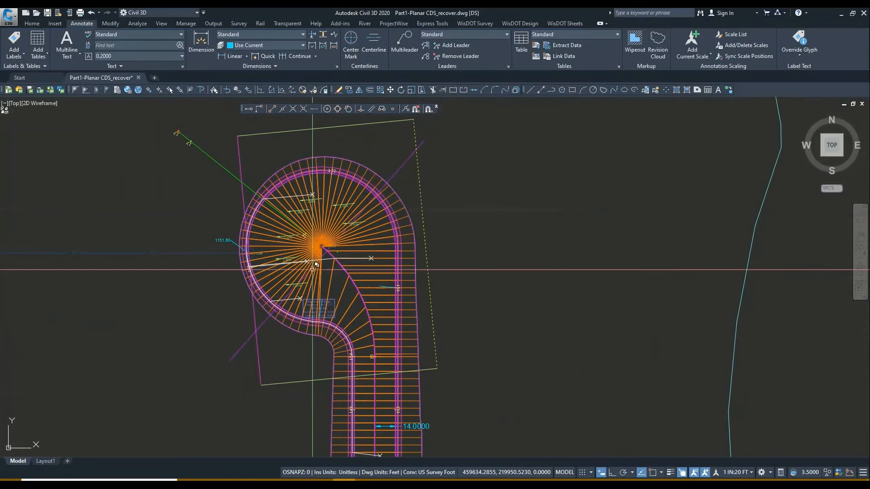
{"action": "middle_click_drag", "start_coordinate": [272, 174], "coordinate": [273, 177]}
{"action": "scroll", "coordinate": [272, 176], "scroll_direction": "down", "scroll_amount": 2}
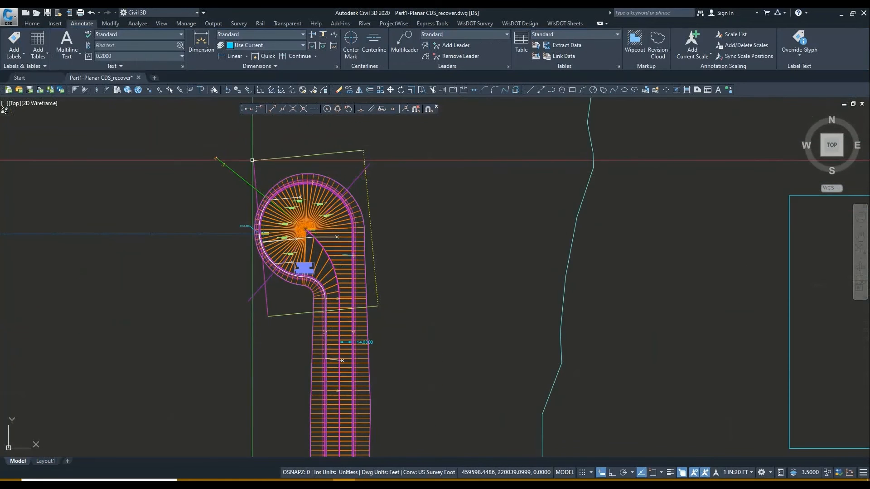
{"action": "scroll", "coordinate": [245, 222], "scroll_direction": "up", "scroll_amount": 2}
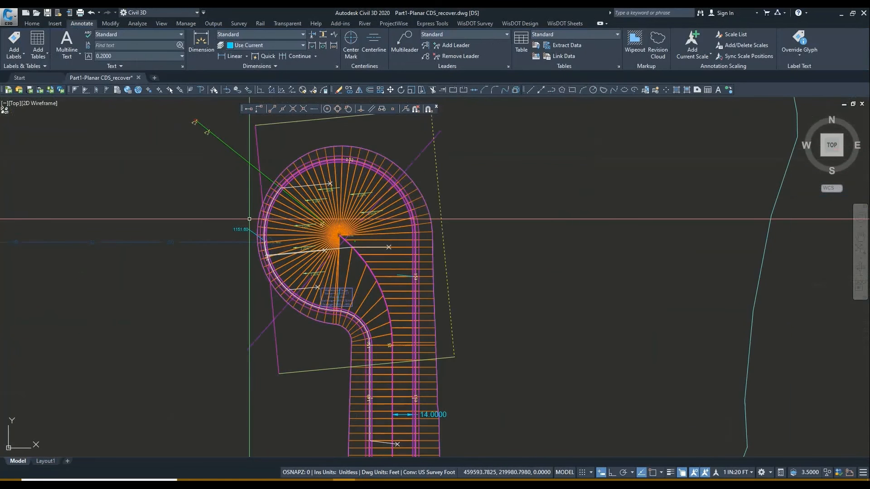
Split the drawing area into two horizontal viewports and frame the Flange profile view in one of them.
{"action": "left_click", "coordinate": [5, 105]}
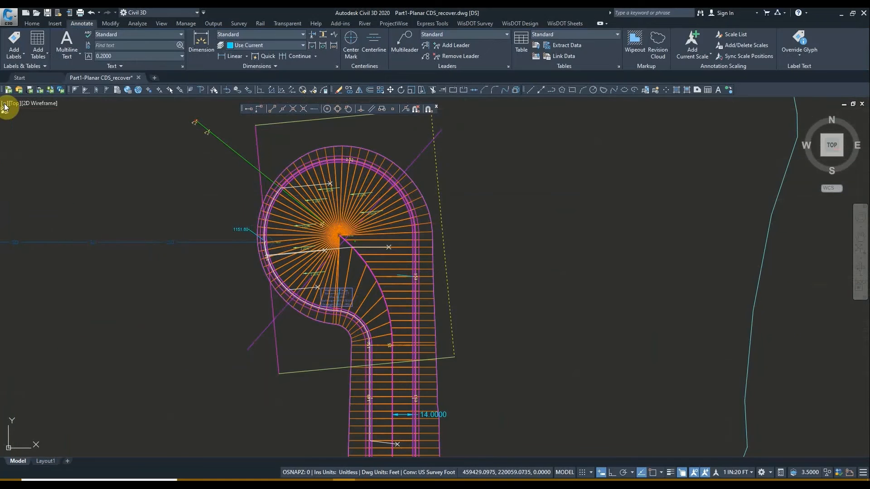
{"action": "mouse_move", "coordinate": [33, 124]}
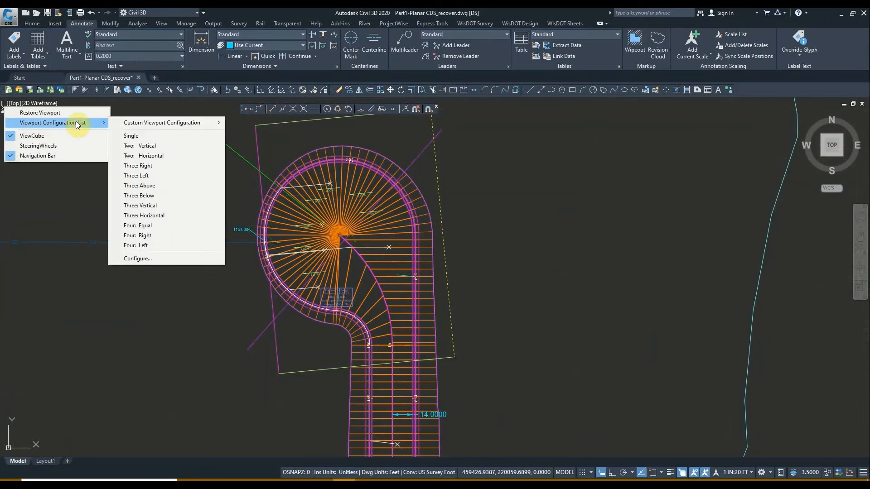
{"action": "left_click", "coordinate": [149, 157]}
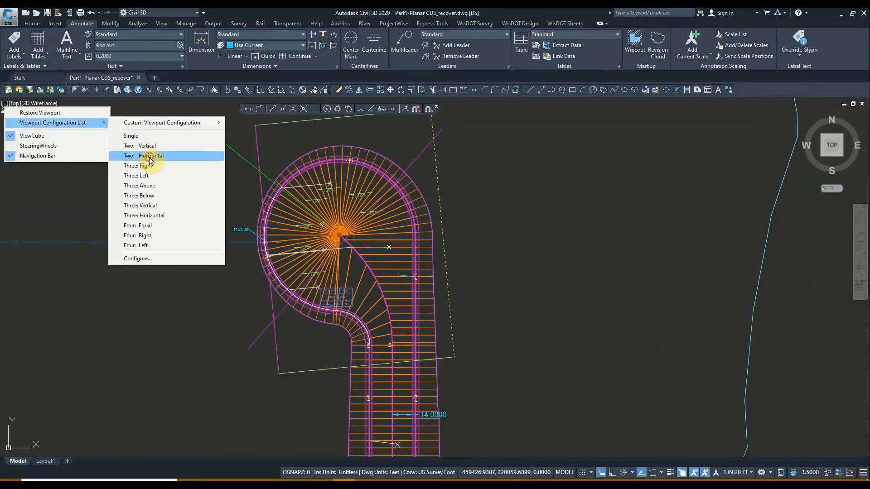
{"action": "left_click", "coordinate": [395, 295]}
{"action": "scroll", "coordinate": [320, 373], "scroll_direction": "down", "scroll_amount": 6}
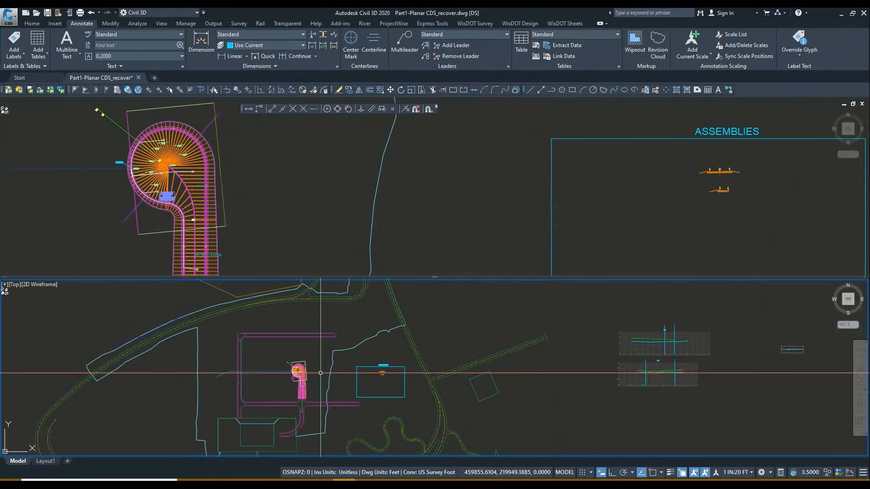
{"action": "middle_click_drag", "start_coordinate": [653, 367], "coordinate": [567, 352]}
{"action": "scroll", "coordinate": [591, 354], "scroll_direction": "up", "scroll_amount": 8}
{"action": "middle_click_drag", "start_coordinate": [613, 365], "coordinate": [576, 357]}
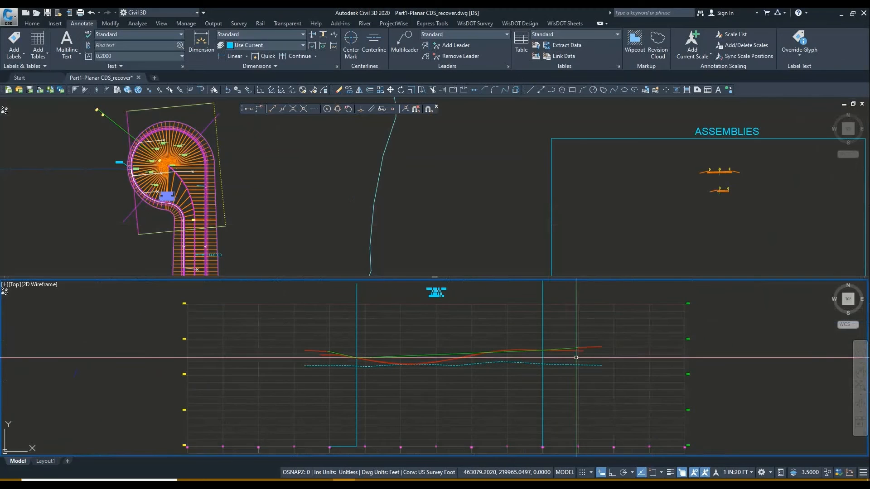
In the plan viewport, change the elevation leader text at the bulb's storm drain low point to 1151.75.
{"action": "left_click", "coordinate": [456, 253]}
{"action": "middle_click_drag", "start_coordinate": [352, 200], "coordinate": [632, 215]}
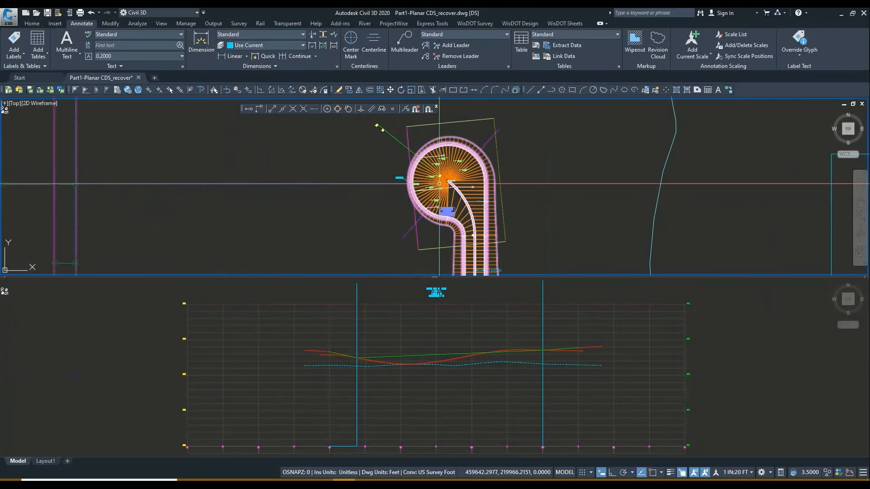
{"action": "scroll", "coordinate": [439, 184], "scroll_direction": "up", "scroll_amount": 5}
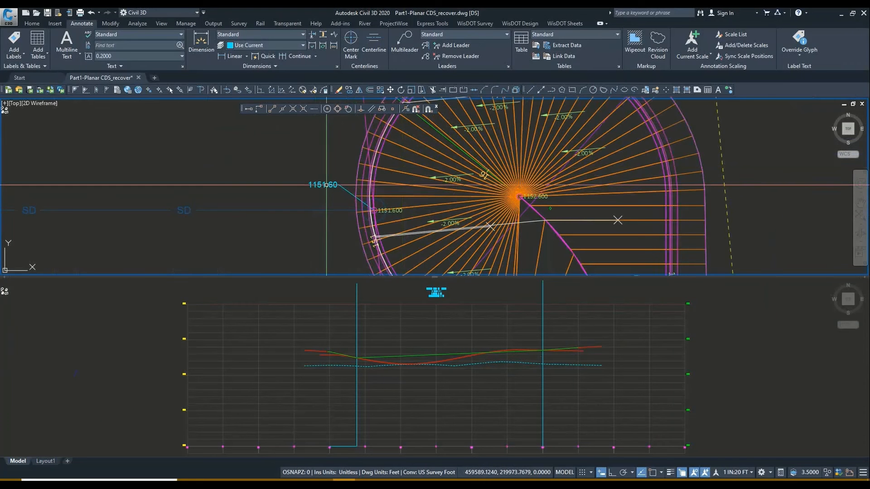
{"action": "scroll", "coordinate": [326, 185], "scroll_direction": "up", "scroll_amount": 2}
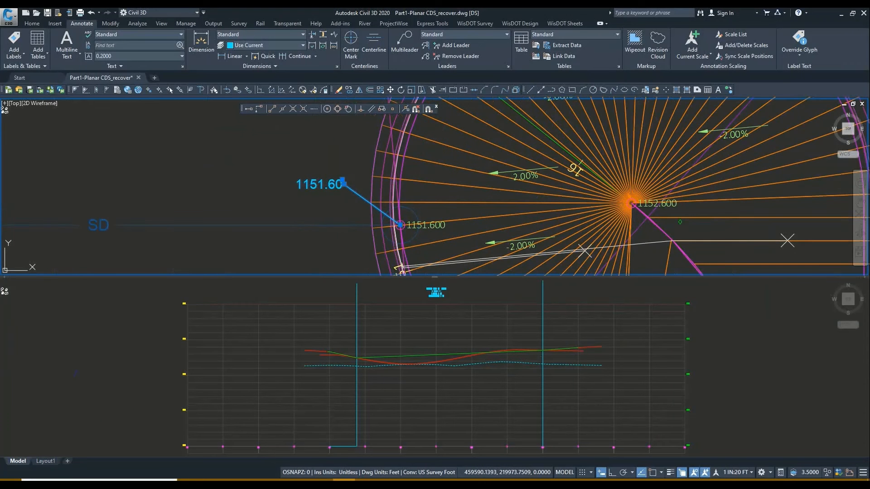
{"action": "double_click", "coordinate": [344, 187]}
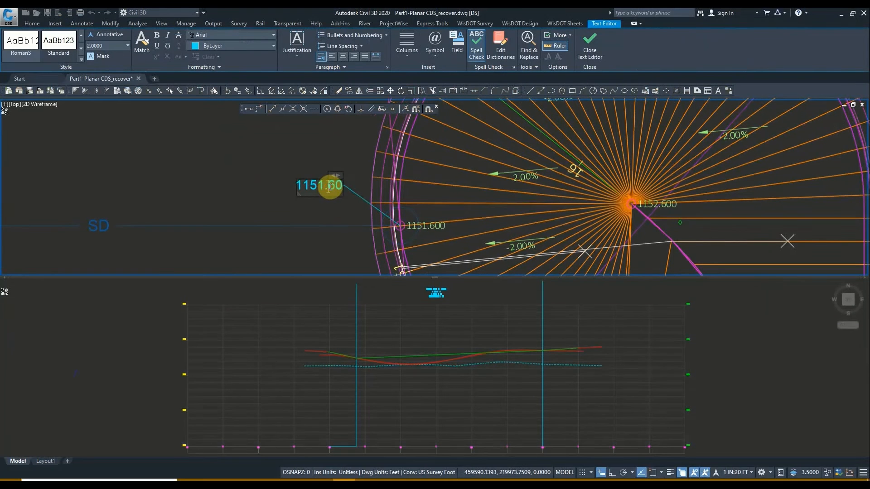
{"action": "type", "text": "75"}
{"action": "key", "text": "Return"}
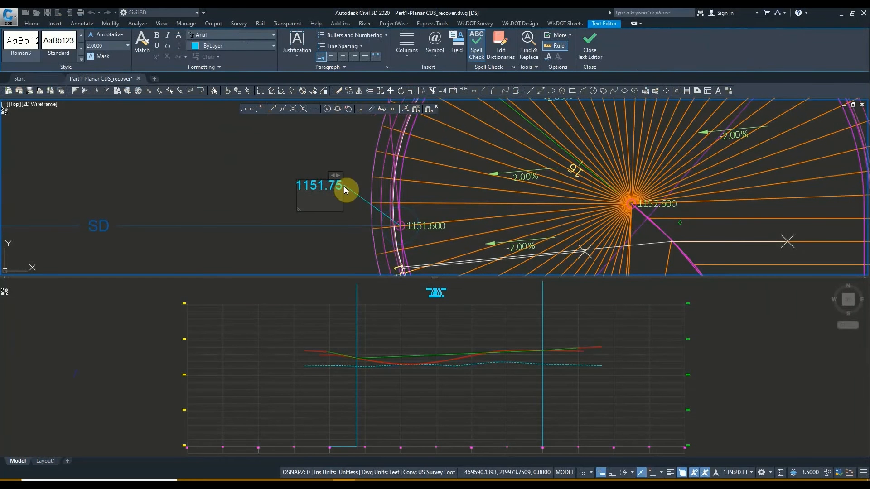
{"action": "left_click", "coordinate": [187, 216]}
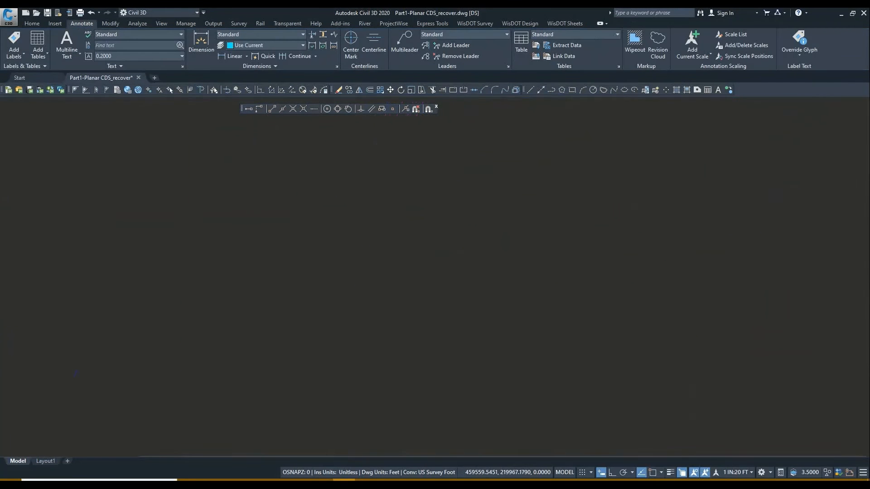
Turn off the three Flange baselines in the PLANAR MODEL corridor's properties, rebuild the corridor and clear the selection.
{"action": "scroll", "coordinate": [262, 174], "scroll_direction": "down", "scroll_amount": 5}
{"action": "middle_click_drag", "start_coordinate": [313, 182], "coordinate": [265, 157]}
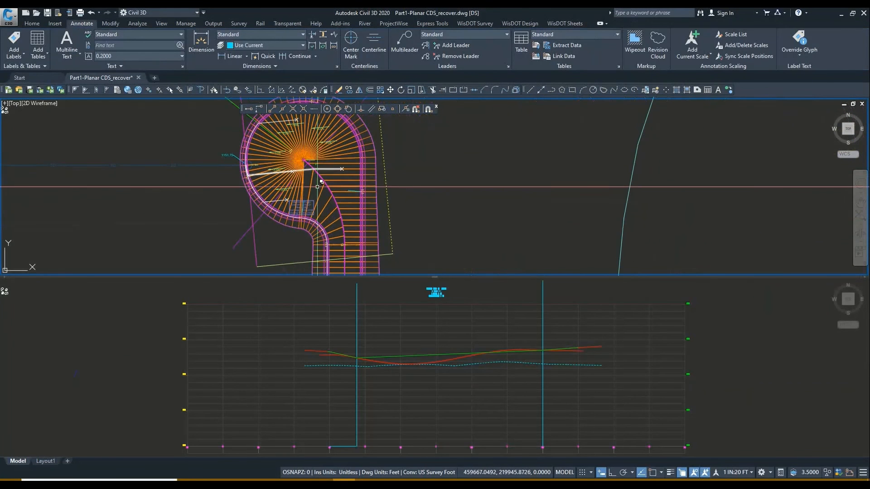
{"action": "left_click", "coordinate": [320, 194]}
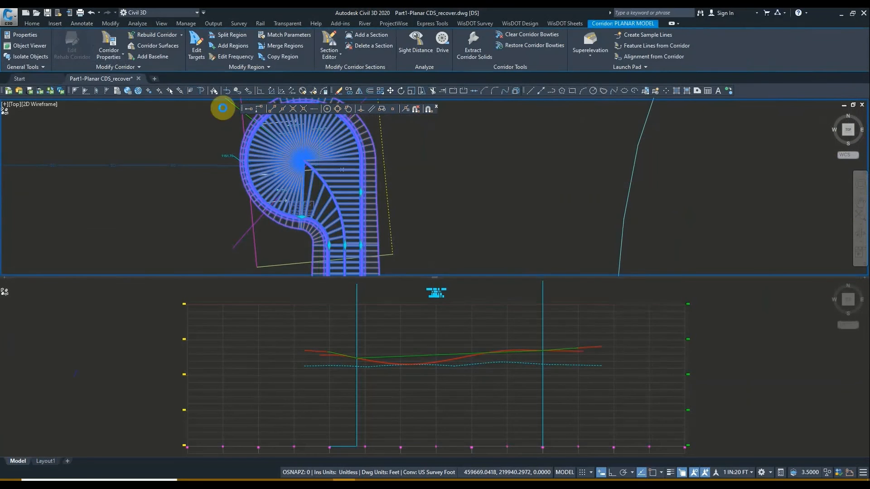
{"action": "left_click", "coordinate": [115, 44]}
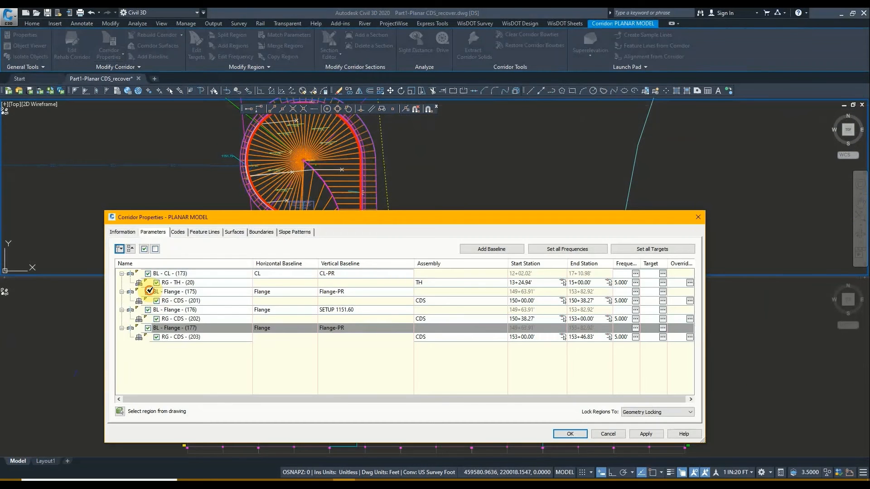
{"action": "left_click", "coordinate": [147, 291]}
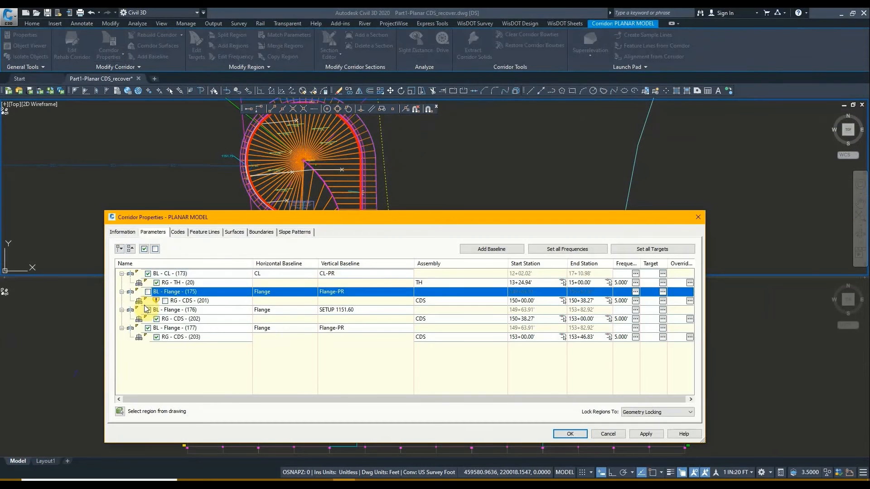
{"action": "left_click", "coordinate": [147, 310]}
{"action": "left_click", "coordinate": [147, 328]}
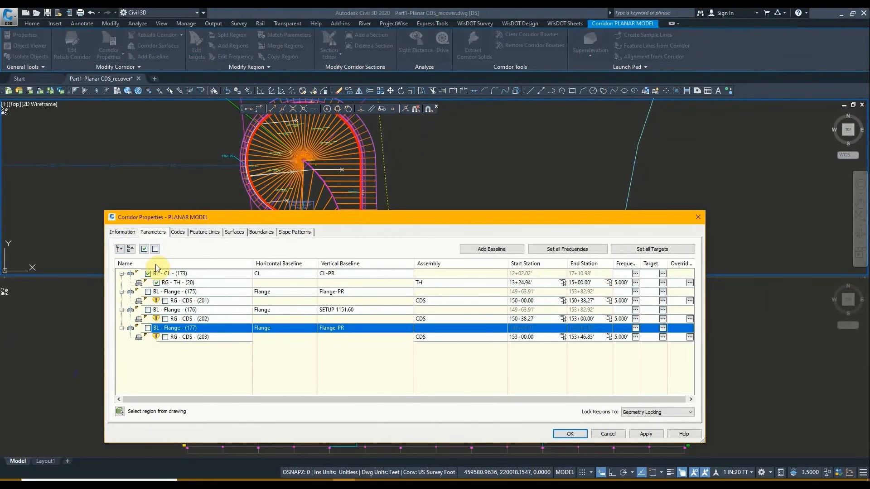
{"action": "left_click", "coordinate": [567, 435]}
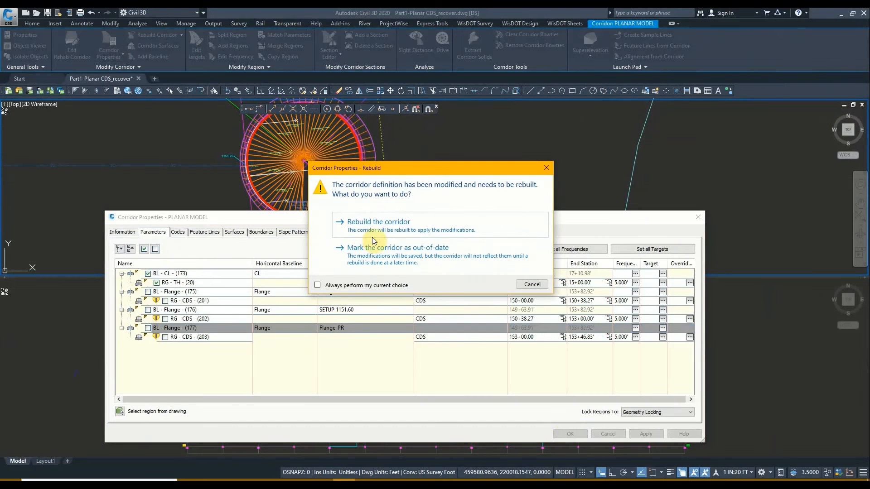
{"action": "left_click", "coordinate": [374, 223]}
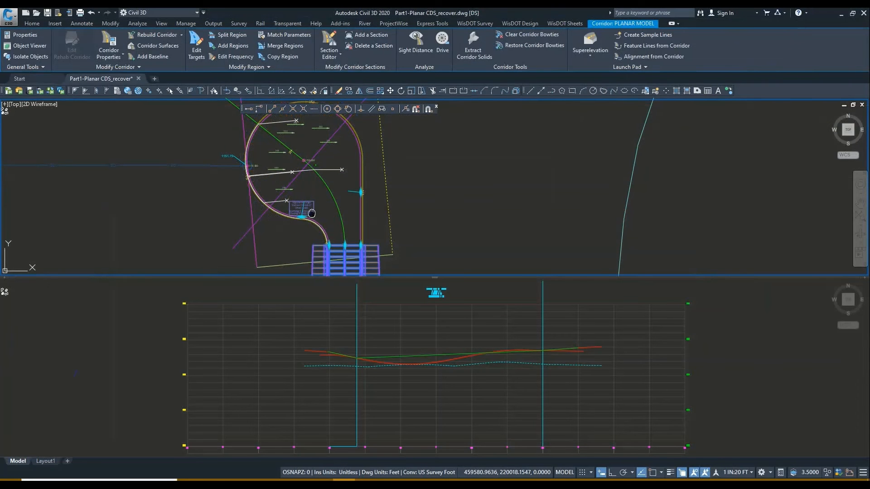
{"action": "middle_click_drag", "start_coordinate": [312, 215], "coordinate": [332, 229]}
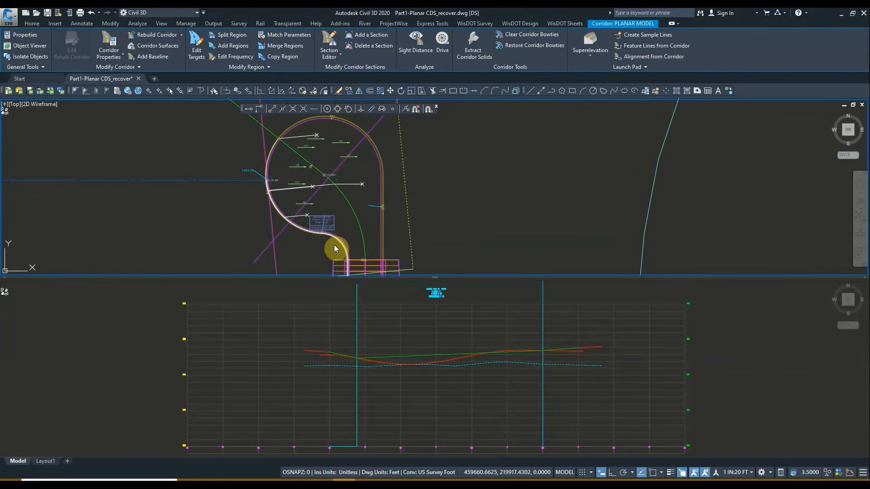
{"action": "key", "text": "Escape"}
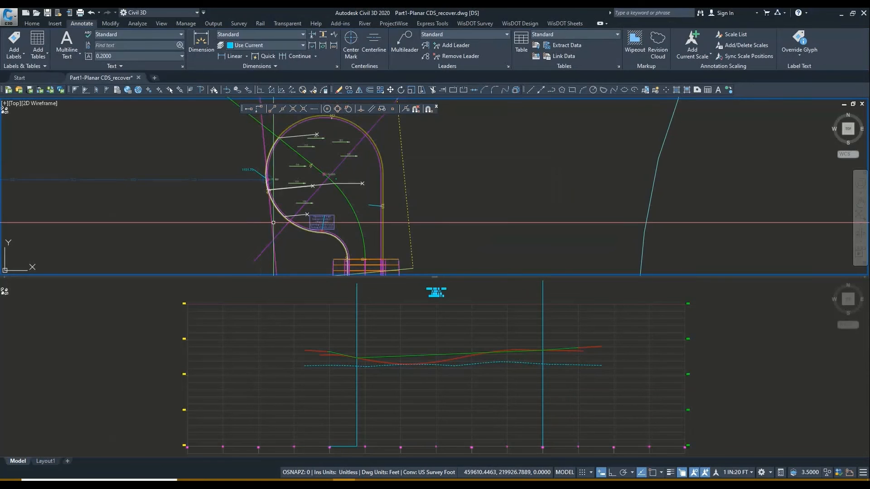
Set both end elevations of the straight feature line along the storm drain side of the bulb to 1151.75 and clear the selection.
{"action": "scroll", "coordinate": [273, 222], "scroll_direction": "down", "scroll_amount": 2}
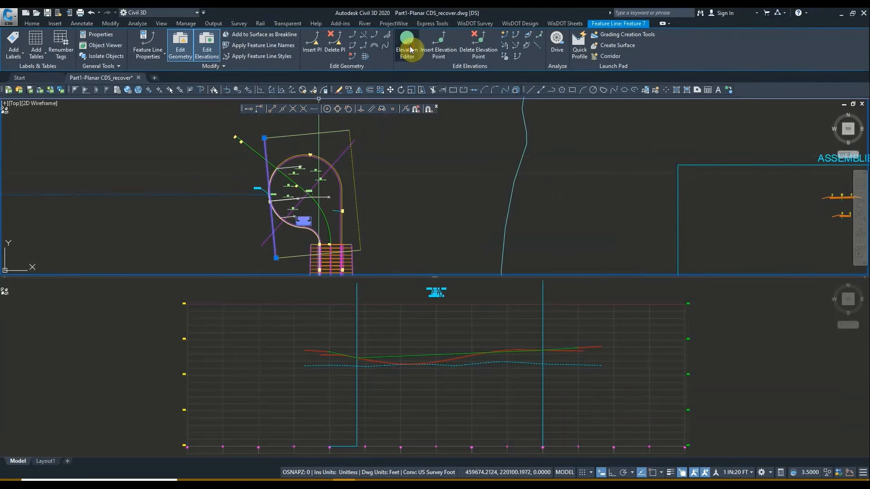
{"action": "left_click", "coordinate": [411, 50]}
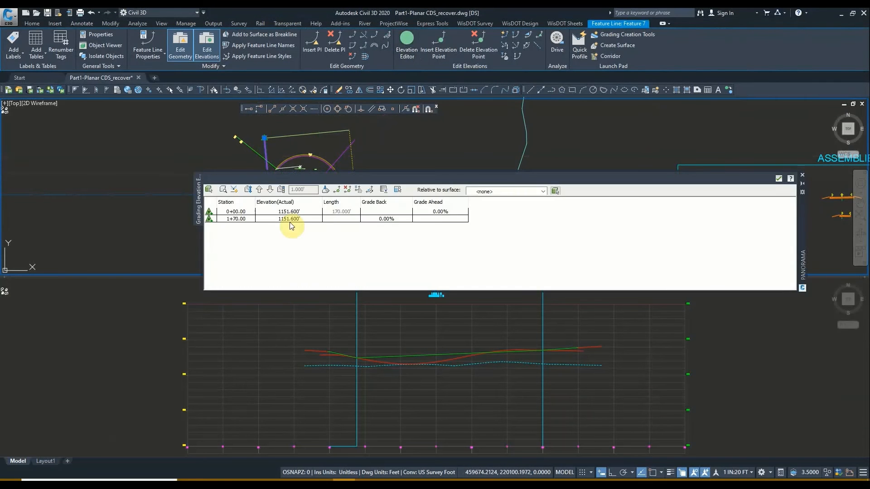
{"action": "left_click", "coordinate": [231, 212]}
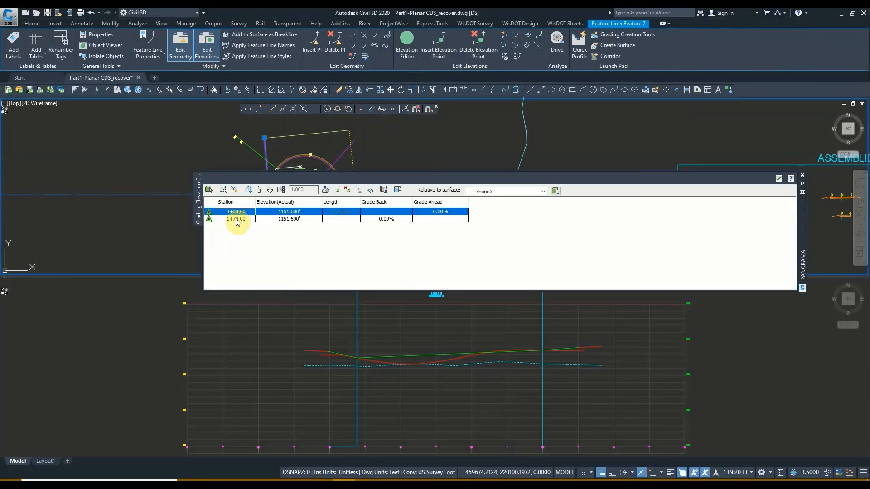
{"action": "left_click", "coordinate": [289, 220], "text": "shift"}
{"action": "left_click", "coordinate": [289, 220]}
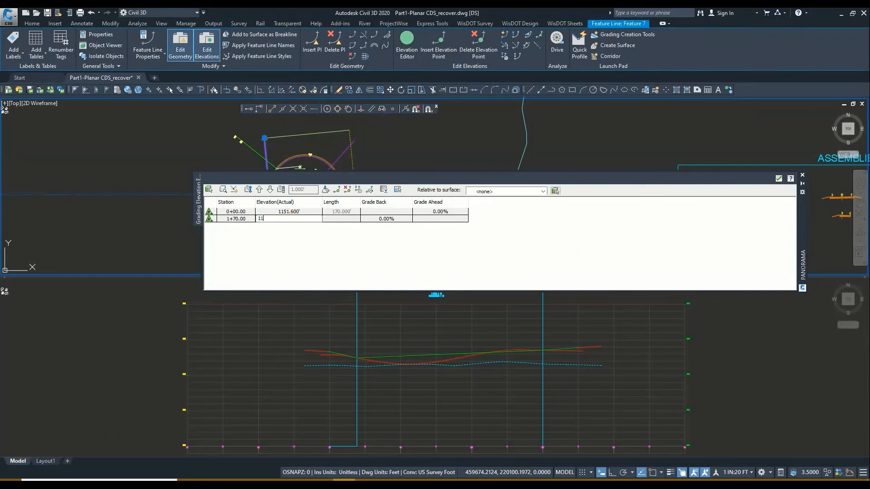
{"action": "type", "text": "1151.75"}
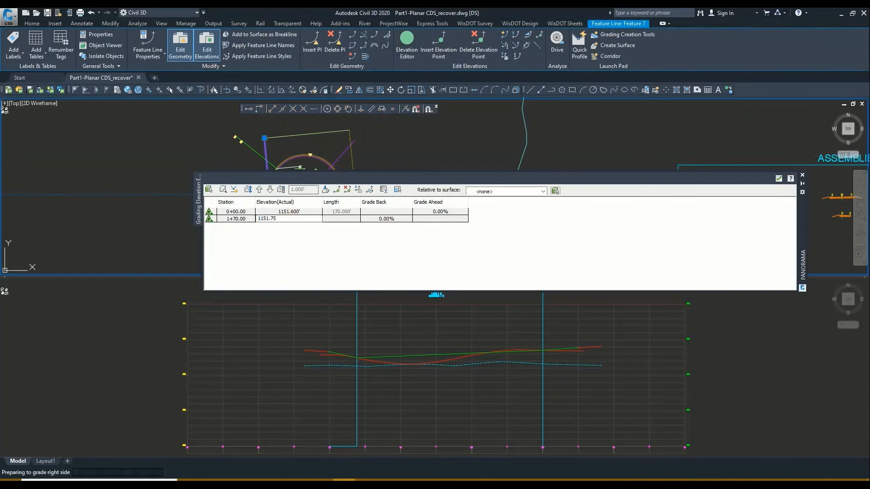
{"action": "left_click", "coordinate": [290, 224]}
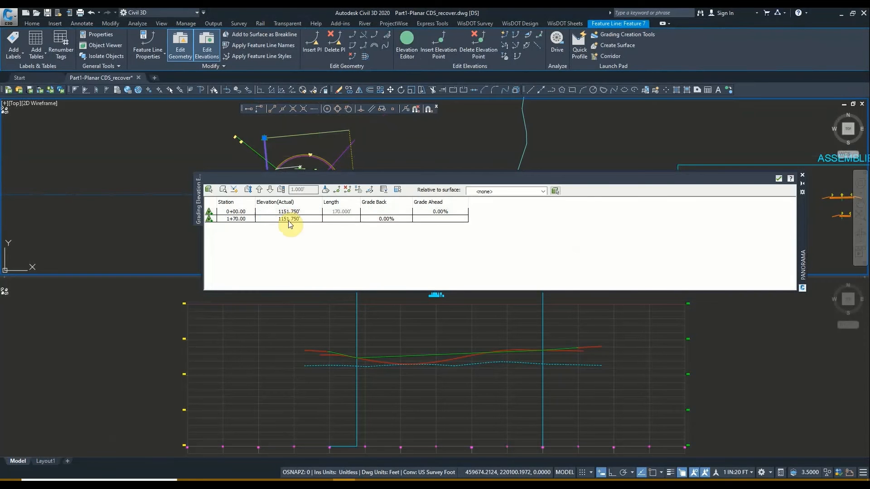
{"action": "left_click", "coordinate": [780, 180]}
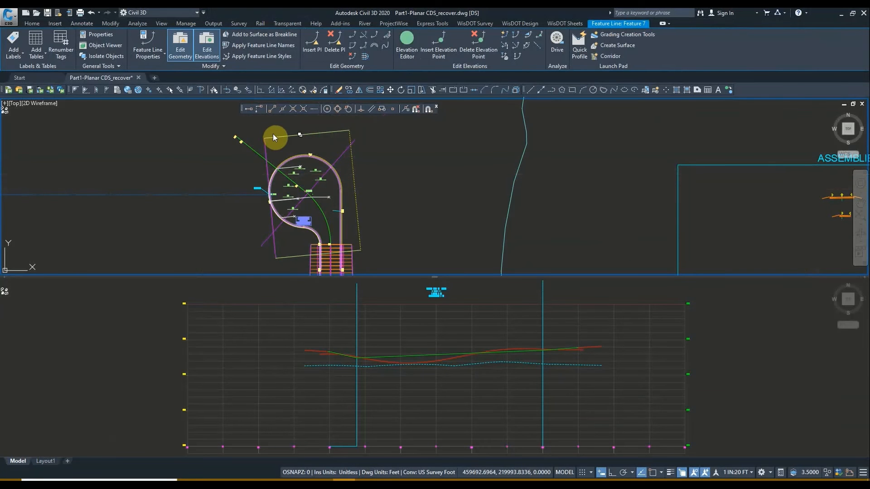
{"action": "key", "text": "Escape"}
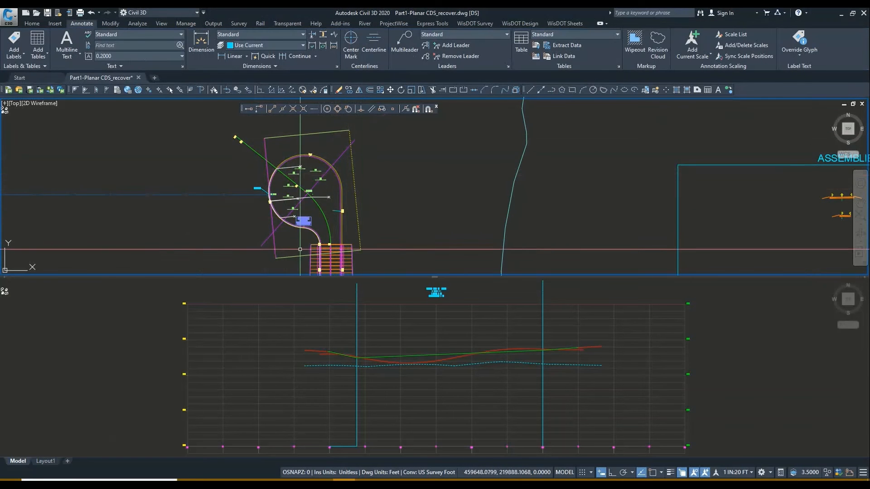
In the profile viewport, move the Flange profile's low point PVI vertically onto the red profile at the vertical line.
{"action": "left_click", "coordinate": [398, 362]}
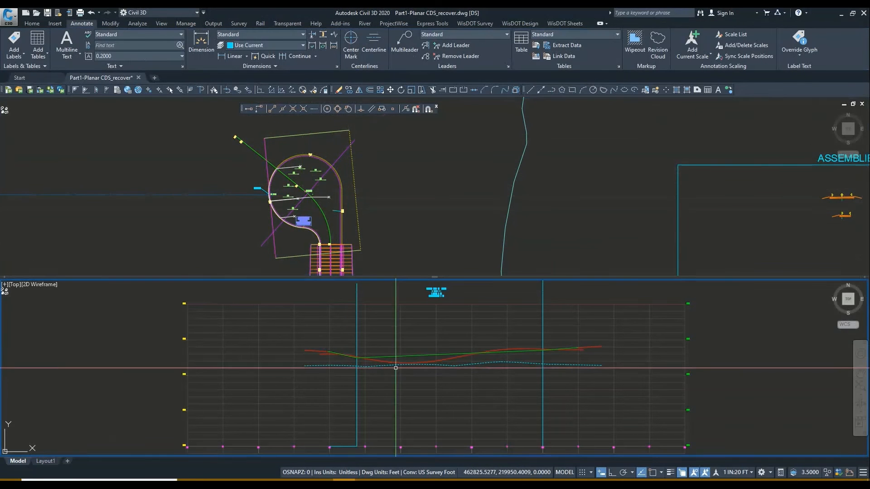
{"action": "scroll", "coordinate": [389, 357], "scroll_direction": "up", "scroll_amount": 3}
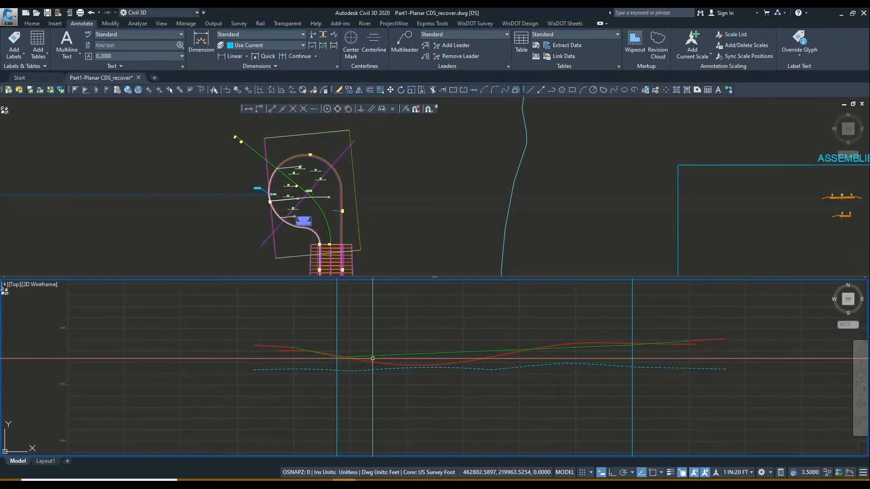
{"action": "left_click", "coordinate": [373, 356]}
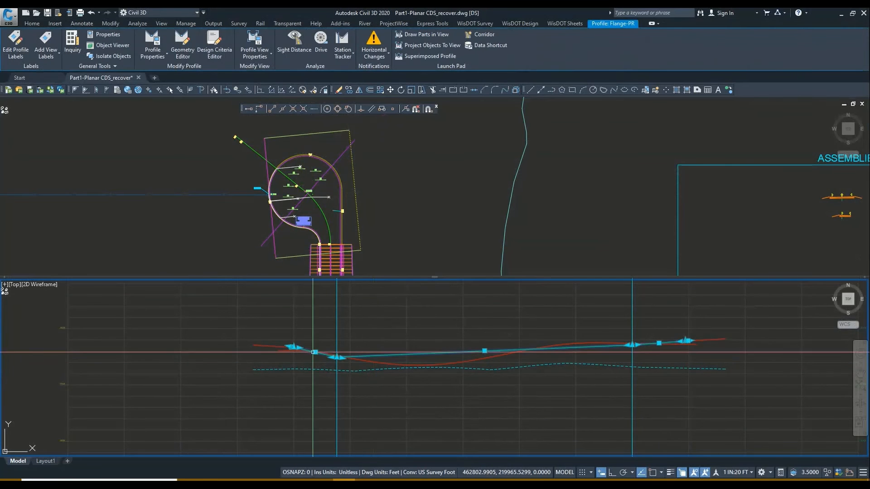
{"action": "scroll", "coordinate": [366, 357], "scroll_direction": "up", "scroll_amount": 3}
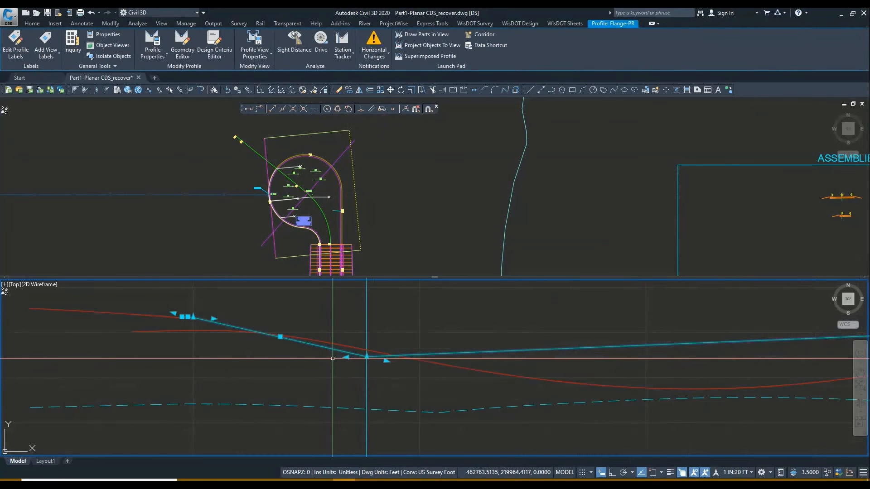
{"action": "left_click", "coordinate": [368, 357]}
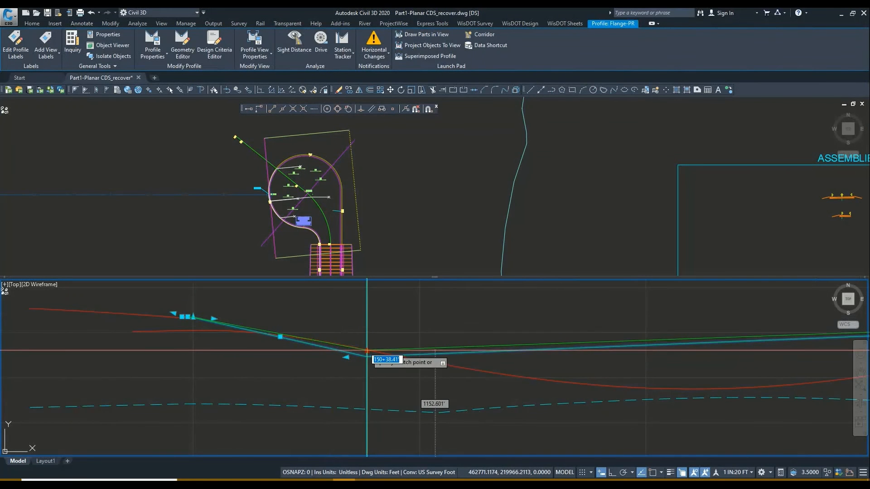
{"action": "scroll", "coordinate": [367, 352], "scroll_direction": "up", "scroll_amount": 2}
{"action": "left_click", "coordinate": [363, 350]}
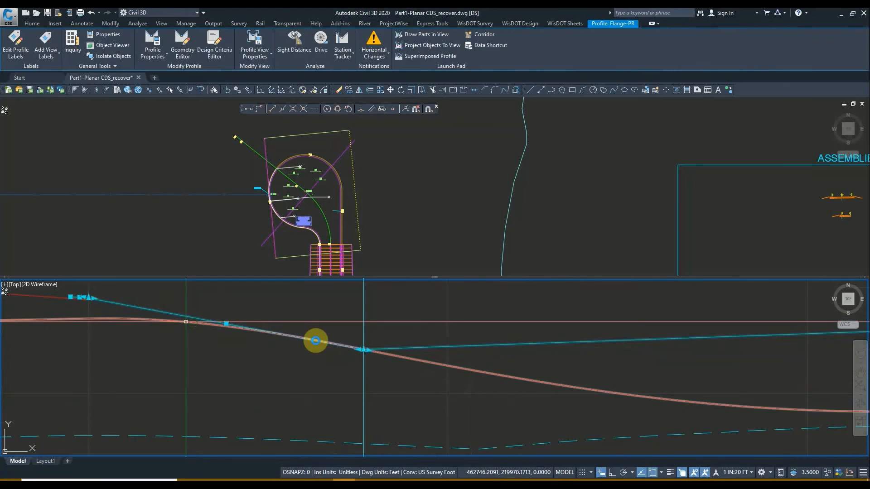
Move the PVI near the Flange profile's start onto the end of the upper red profile, adjust the start point and clear the selection.
{"action": "middle_click_drag", "start_coordinate": [91, 301], "coordinate": [332, 333]}
{"action": "scroll", "coordinate": [332, 333], "scroll_direction": "up", "scroll_amount": 5}
{"action": "left_click", "coordinate": [330, 330]}
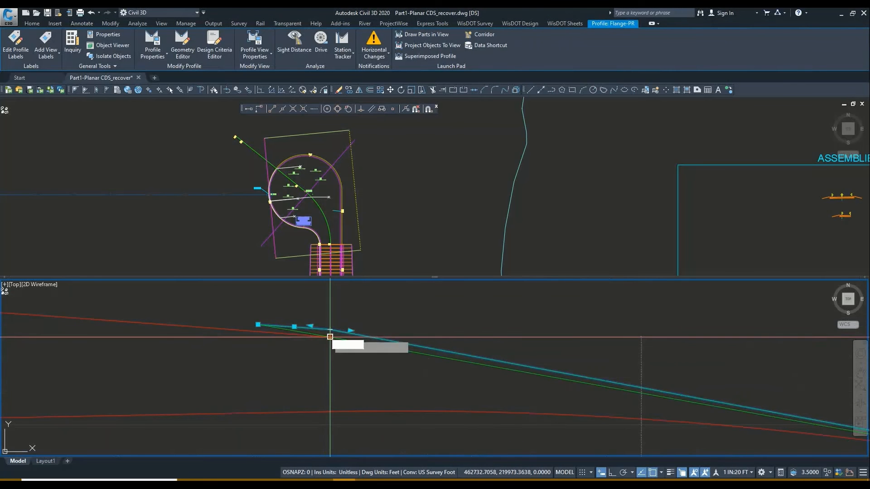
{"action": "left_click", "coordinate": [330, 337]}
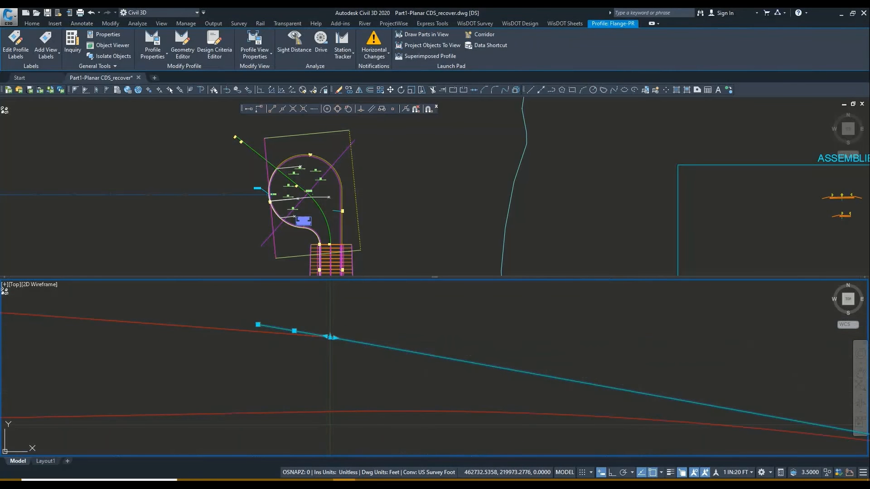
{"action": "left_click", "coordinate": [258, 325]}
{"action": "left_click", "coordinate": [318, 337]}
{"action": "scroll", "coordinate": [319, 336], "scroll_direction": "down", "scroll_amount": 5}
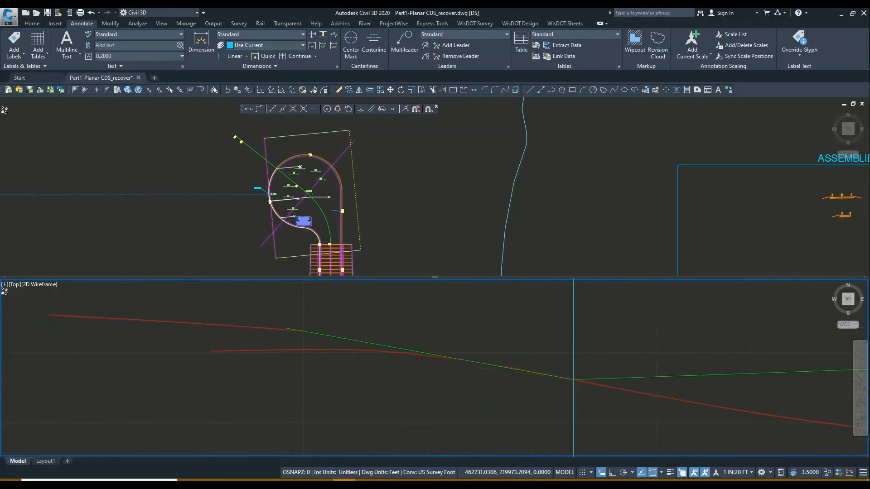
Check the centerline spot elevation at the bulb's center in plan and open the CL-PR profile's entity table for geometry editing.
{"action": "left_click", "coordinate": [323, 244]}
{"action": "scroll", "coordinate": [323, 244], "scroll_direction": "up", "scroll_amount": 6}
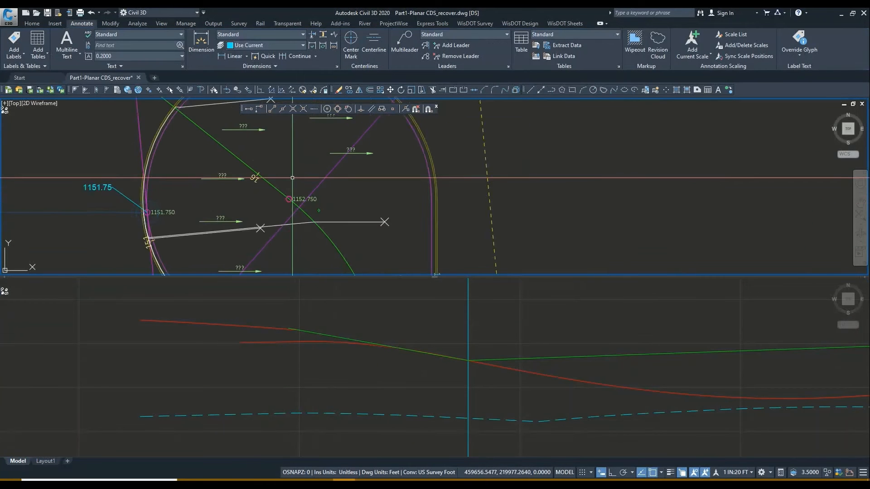
{"action": "scroll", "coordinate": [298, 204], "scroll_direction": "up", "scroll_amount": 2}
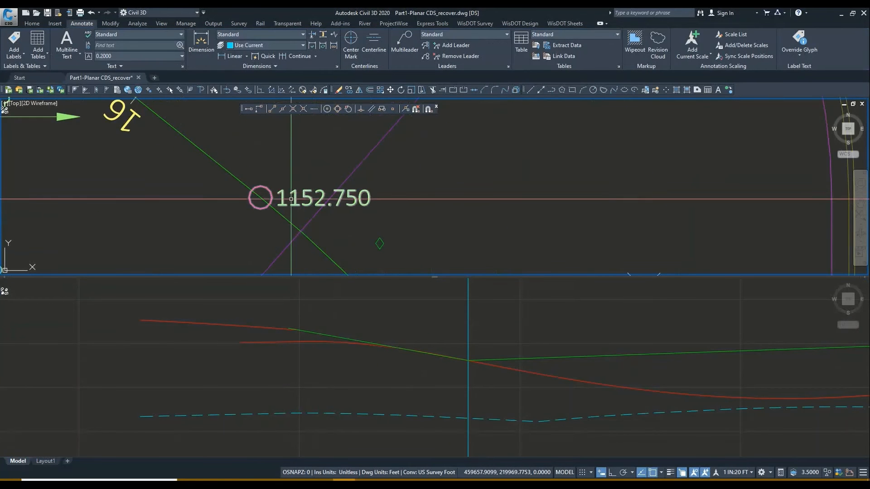
{"action": "scroll", "coordinate": [329, 218], "scroll_direction": "down", "scroll_amount": 5}
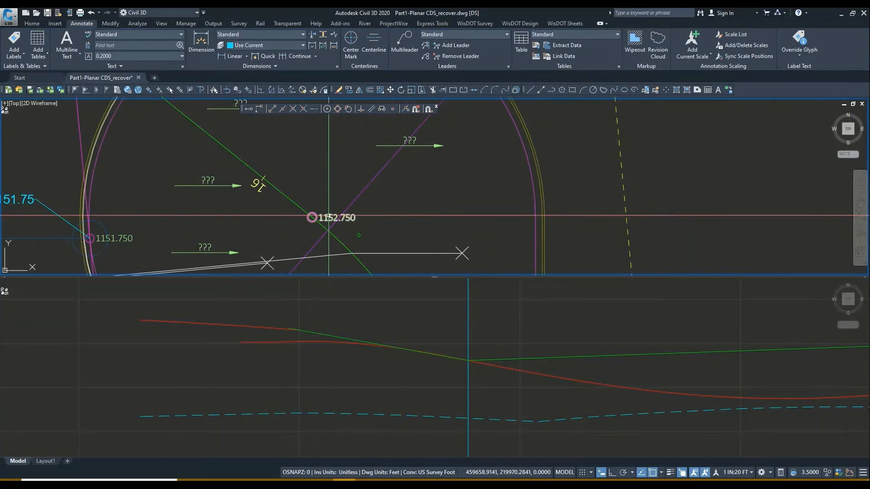
{"action": "left_click", "coordinate": [365, 380]}
{"action": "scroll", "coordinate": [348, 394], "scroll_direction": "down", "scroll_amount": 10}
{"action": "middle_click_drag", "start_coordinate": [466, 295], "coordinate": [423, 371]}
{"action": "scroll", "coordinate": [423, 371], "scroll_direction": "up", "scroll_amount": 4}
{"action": "scroll", "coordinate": [423, 371], "scroll_direction": "up", "scroll_amount": 6}
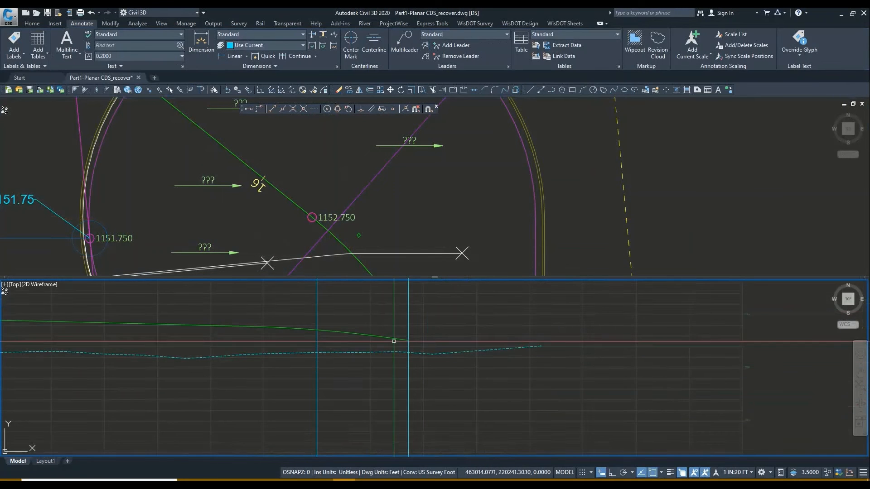
{"action": "left_click", "coordinate": [416, 342]}
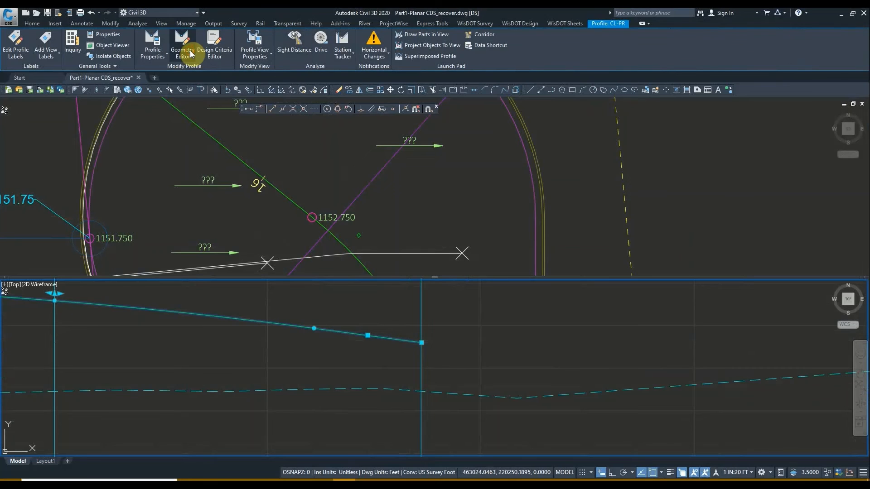
{"action": "left_click", "coordinate": [191, 54]}
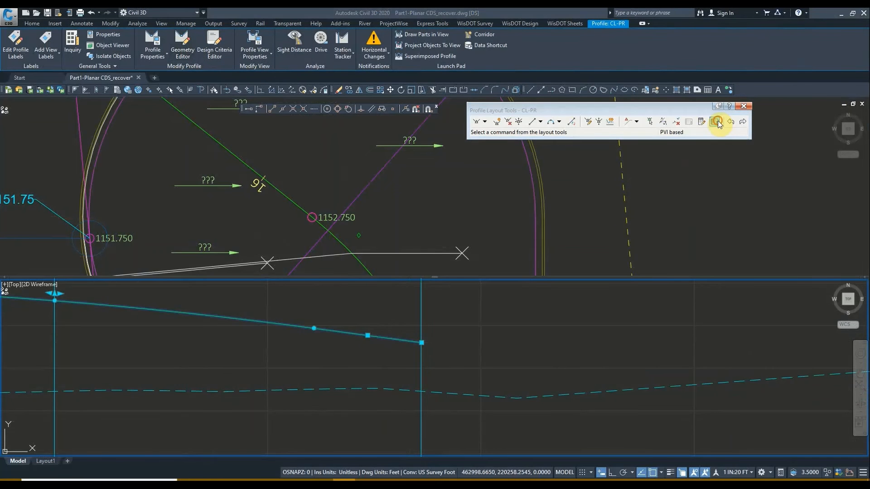
{"action": "left_click", "coordinate": [716, 122]}
{"action": "left_click_drag", "start_coordinate": [800, 233], "coordinate": [806, 295]}
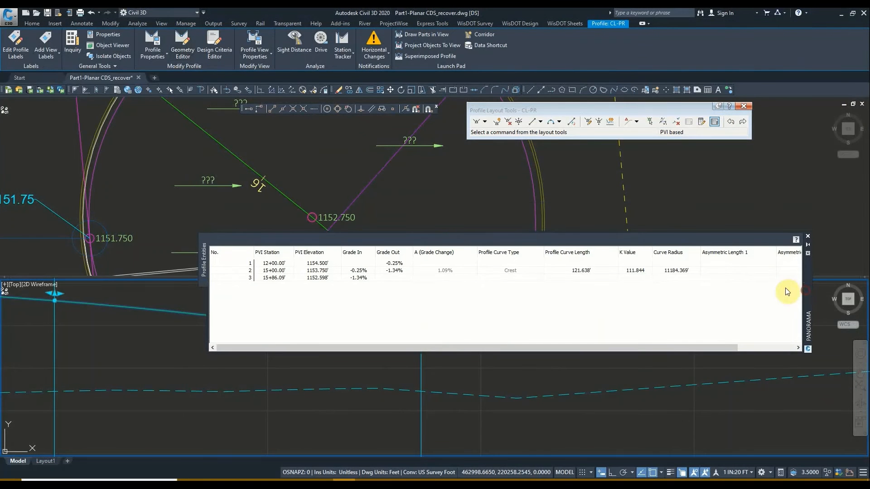
Set the elevation of the CL-PR profile's last PVI to 1152.75, close the entity table and clear the selection.
{"action": "left_click", "coordinate": [324, 282]}
{"action": "left_click", "coordinate": [320, 277]}
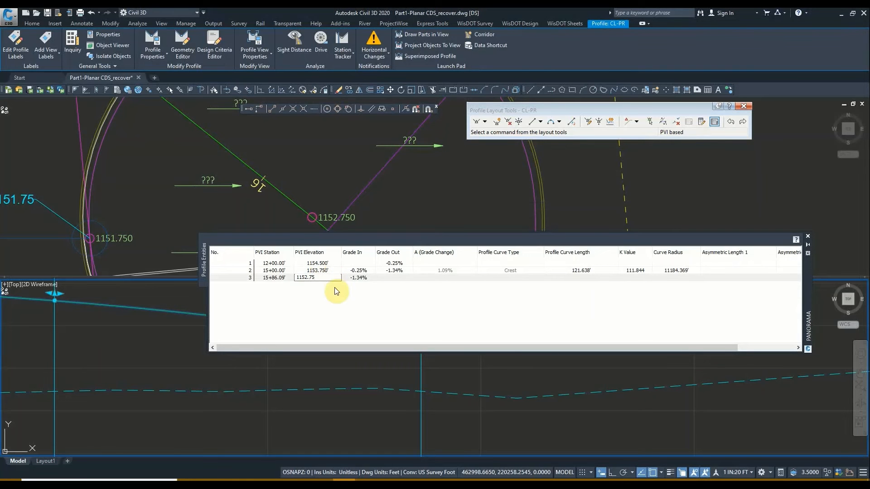
{"action": "key", "text": "Return"}
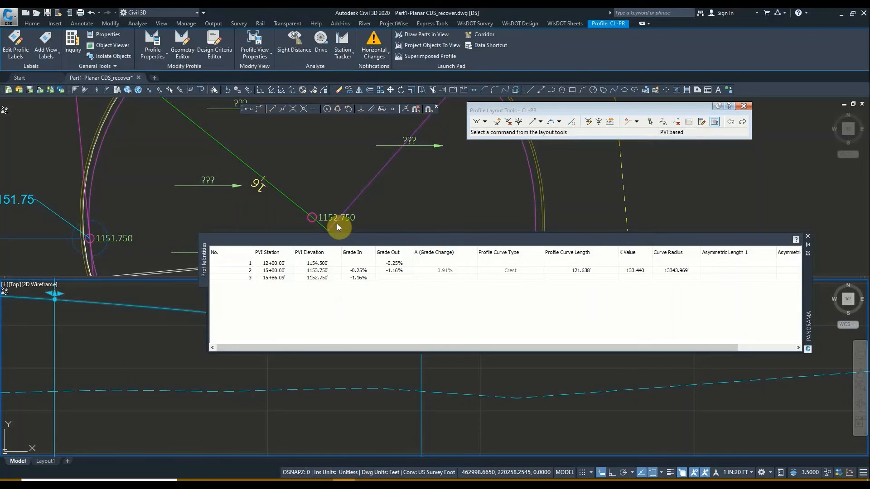
{"action": "left_click", "coordinate": [808, 236]}
{"action": "key", "text": "Escape"}
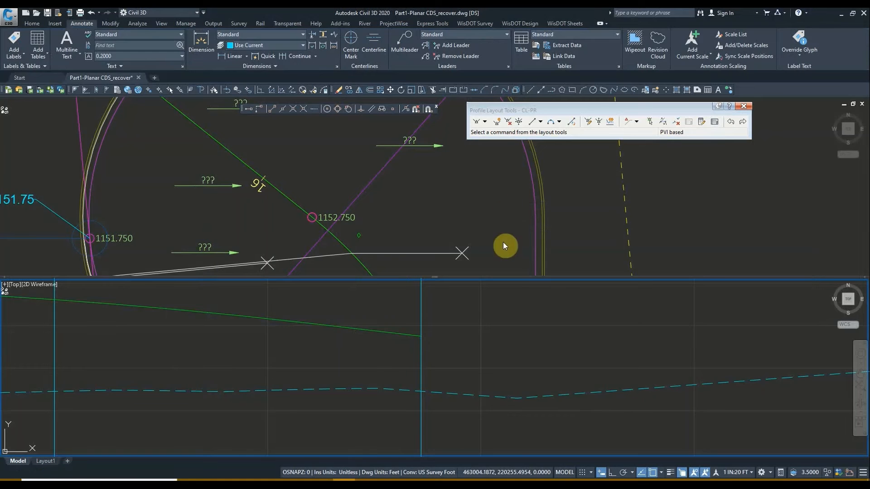
Raise the Flange profile's PVI near its start so the opening tangent continues the grade of the upper red profile.
{"action": "scroll", "coordinate": [466, 334], "scroll_direction": "down", "scroll_amount": 6}
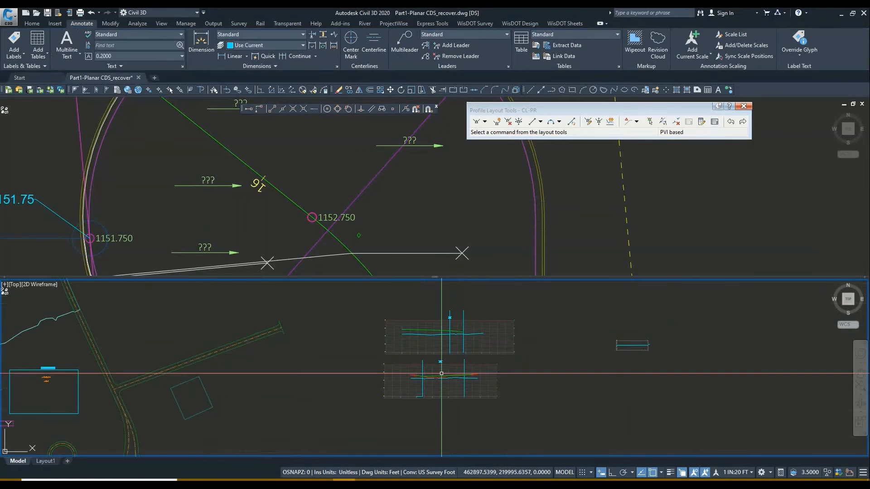
{"action": "scroll", "coordinate": [441, 373], "scroll_direction": "up", "scroll_amount": 8}
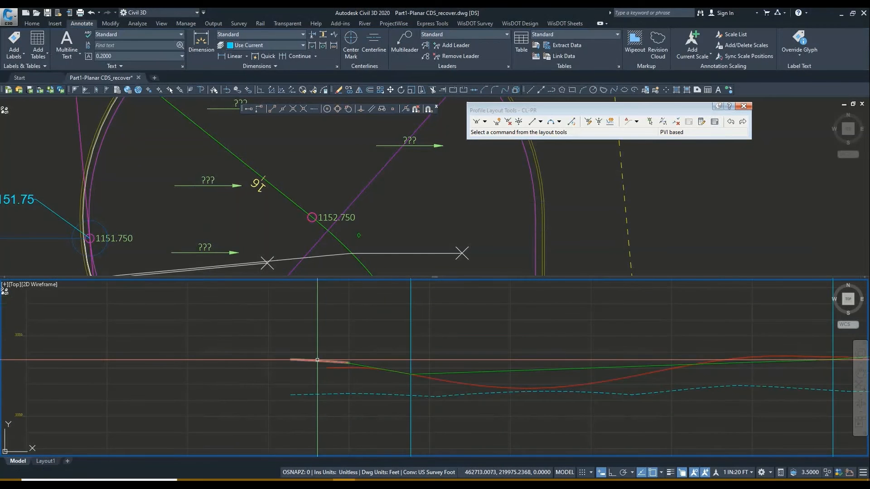
{"action": "scroll", "coordinate": [299, 349], "scroll_direction": "up", "scroll_amount": 2}
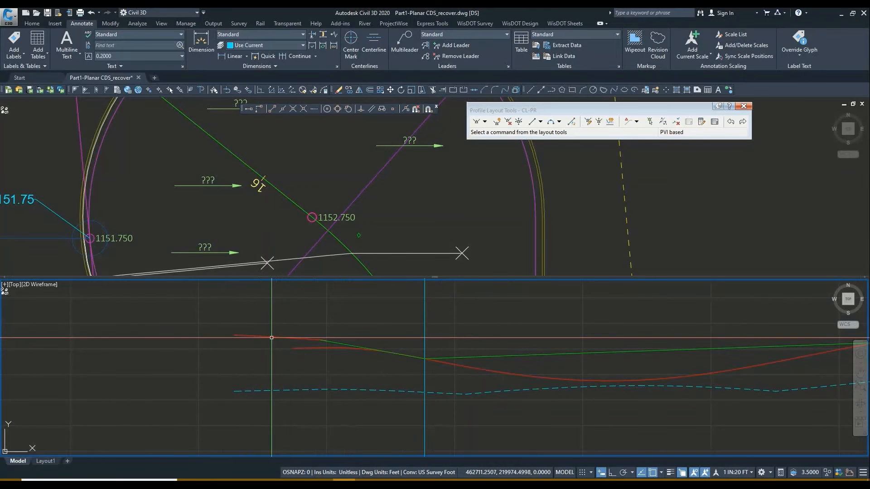
{"action": "middle_click_drag", "start_coordinate": [286, 339], "coordinate": [233, 332]}
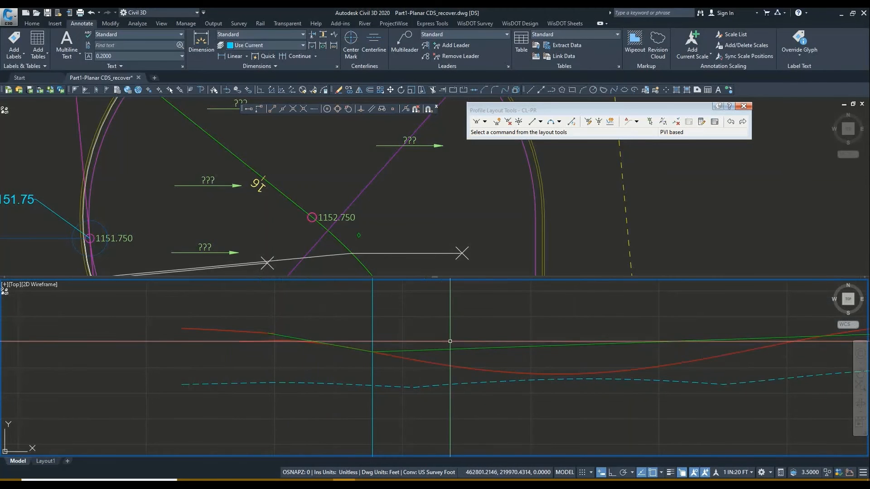
{"action": "left_click", "coordinate": [446, 349]}
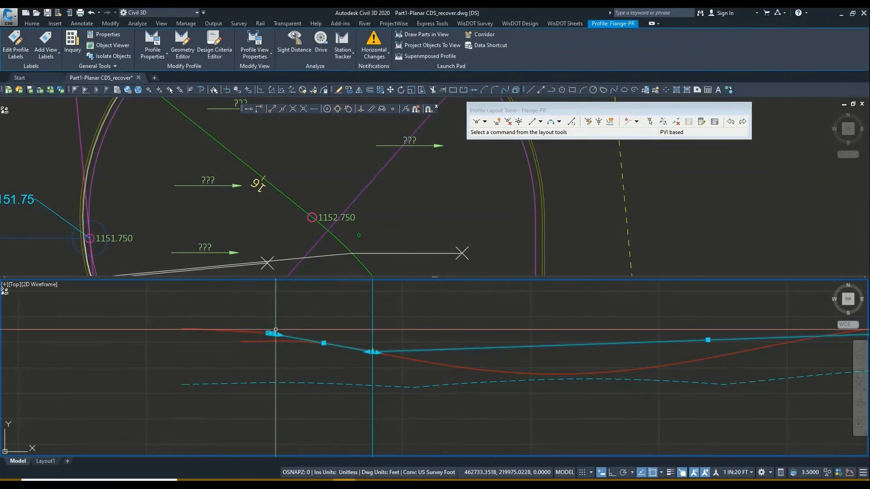
{"action": "scroll", "coordinate": [274, 331], "scroll_direction": "up", "scroll_amount": 4}
{"action": "scroll", "coordinate": [246, 345], "scroll_direction": "up", "scroll_amount": 3}
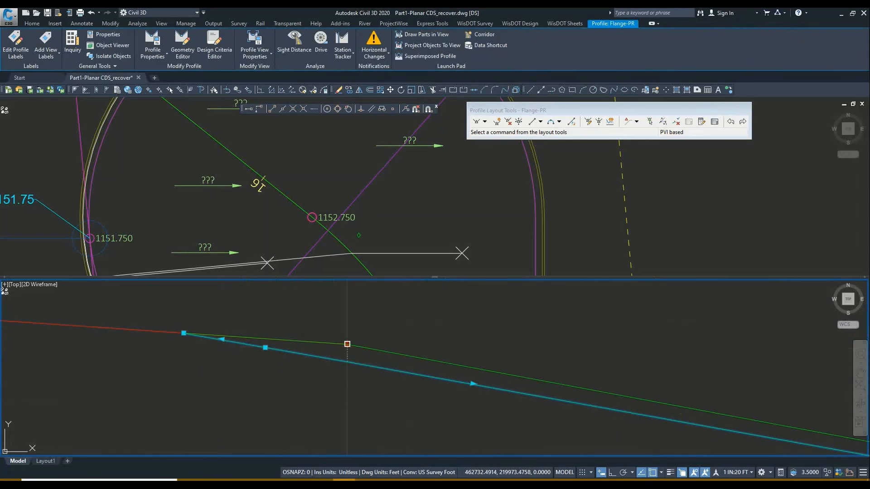
{"action": "left_click", "coordinate": [347, 345]}
Raise the Flange profile's PVI at the second vertical match line onto the red profile where the two cross.
{"action": "scroll", "coordinate": [228, 311], "scroll_direction": "down", "scroll_amount": 7}
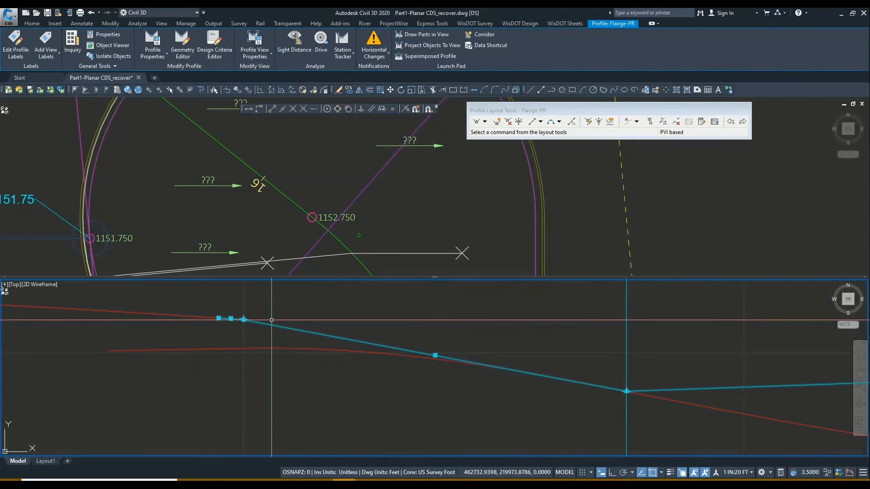
{"action": "scroll", "coordinate": [615, 389], "scroll_direction": "up", "scroll_amount": 5}
{"action": "middle_click_drag", "start_coordinate": [616, 390], "coordinate": [280, 334]}
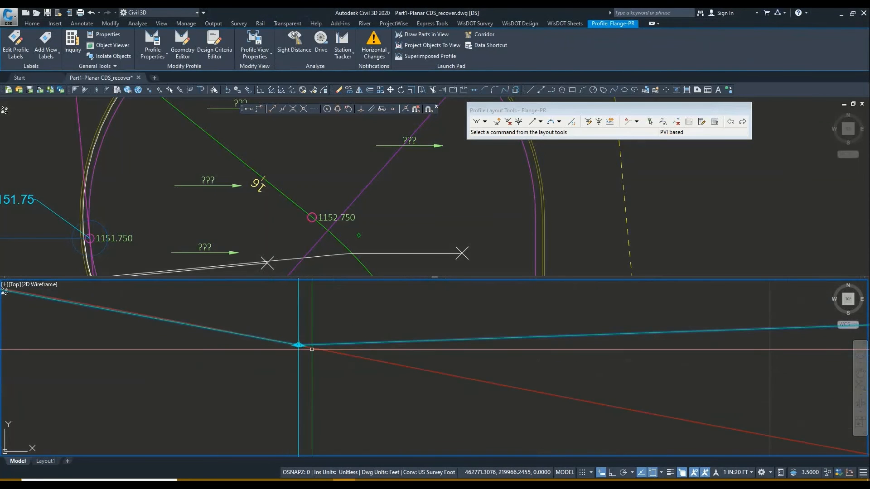
{"action": "scroll", "coordinate": [376, 354], "scroll_direction": "down", "scroll_amount": 2}
{"action": "middle_click_drag", "start_coordinate": [671, 336], "coordinate": [269, 360]}
{"action": "scroll", "coordinate": [575, 357], "scroll_direction": "up", "scroll_amount": 4}
{"action": "middle_click_drag", "start_coordinate": [576, 358], "coordinate": [441, 357]}
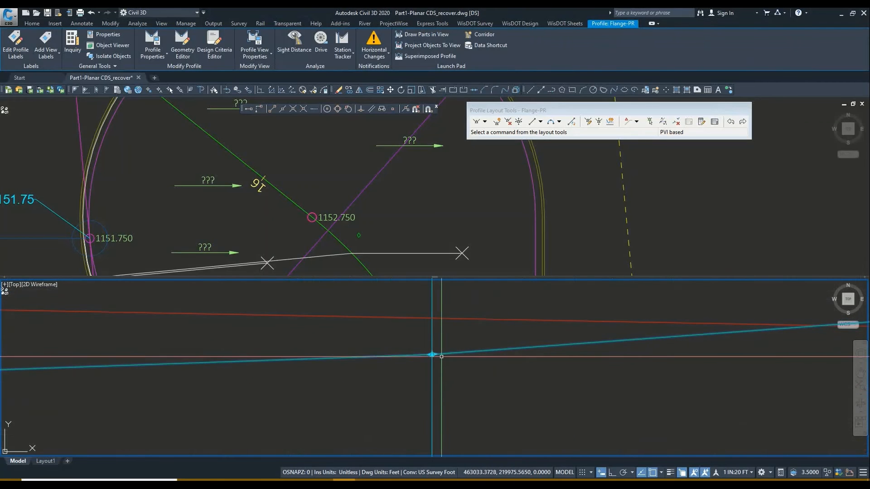
{"action": "left_click", "coordinate": [433, 355]}
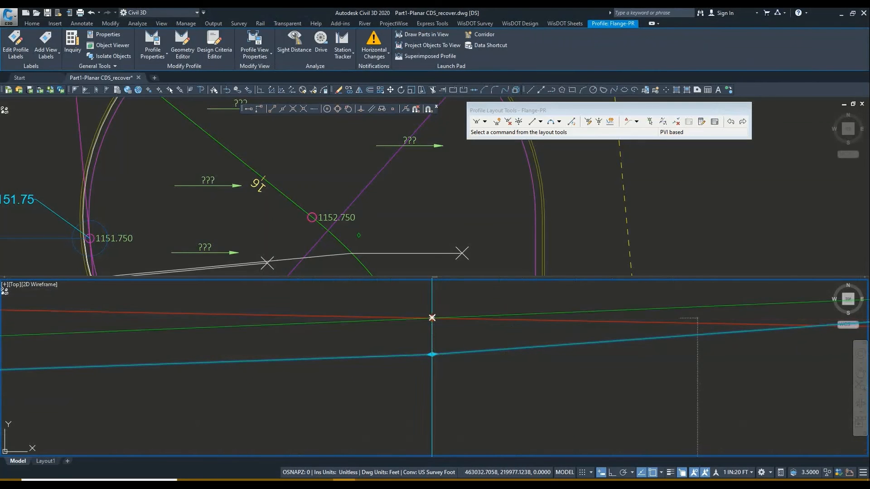
{"action": "left_click", "coordinate": [432, 318]}
Adjust the PVI near the Flange profile's end so the closing tangent continues the adjoining red profile's grade, and clear the selection.
{"action": "scroll", "coordinate": [382, 333], "scroll_direction": "down", "scroll_amount": 4}
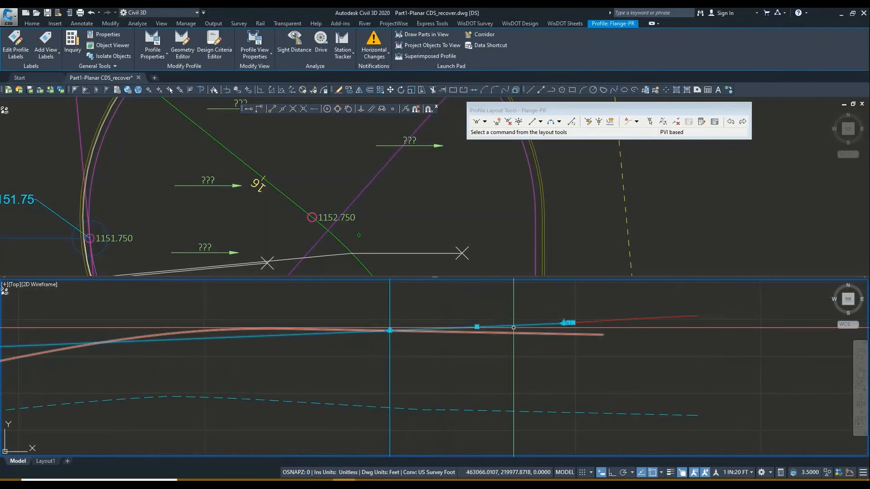
{"action": "scroll", "coordinate": [582, 321], "scroll_direction": "up", "scroll_amount": 4}
{"action": "scroll", "coordinate": [493, 331], "scroll_direction": "up", "scroll_amount": 3}
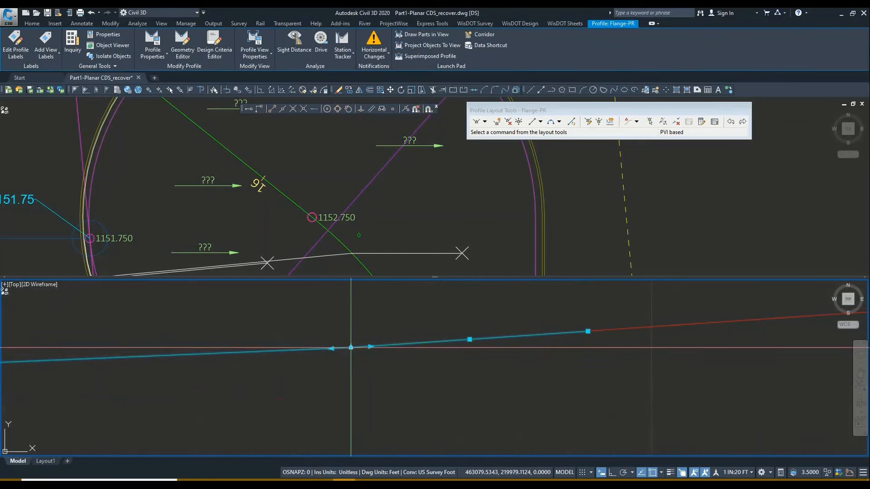
{"action": "left_click", "coordinate": [351, 347]}
{"action": "left_click", "coordinate": [357, 379]}
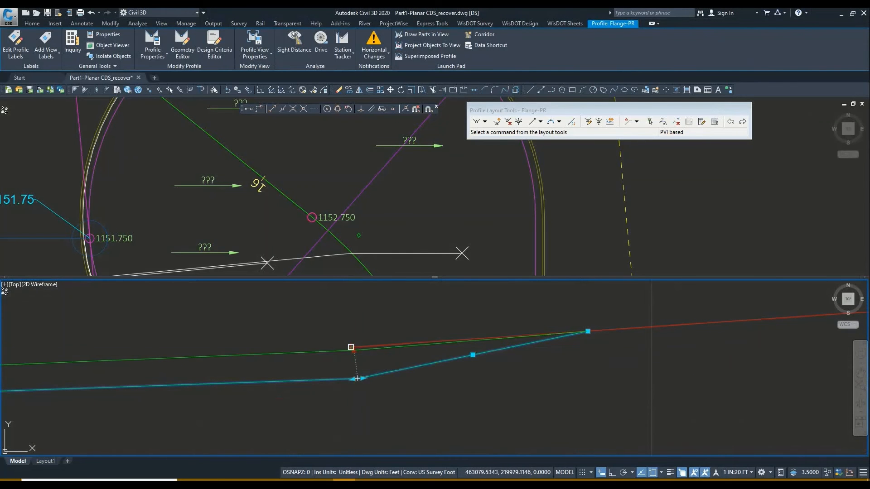
{"action": "left_click", "coordinate": [354, 351]}
{"action": "scroll", "coordinate": [486, 337], "scroll_direction": "down", "scroll_amount": 8}
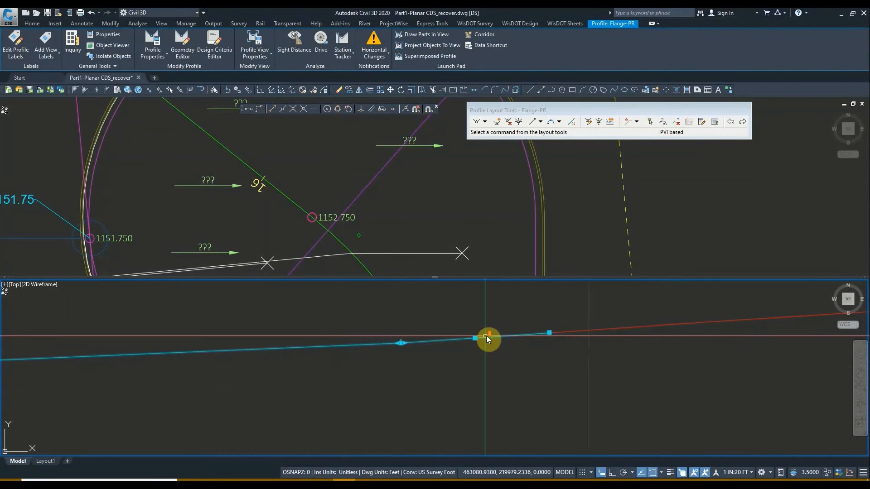
{"action": "mouse_move", "coordinate": [282, 358]}
{"action": "middle_mouse_down"}
{"action": "mouse_move", "coordinate": [524, 343]}
{"action": "mouse_move", "coordinate": [496, 358]}
{"action": "mouse_move", "coordinate": [487, 375]}
{"action": "middle_mouse_up"}
{"action": "scroll", "coordinate": [524, 343], "scroll_direction": "down", "scroll_amount": 2}
{"action": "key", "text": "Escape"}
Turn on Flange baselines 175, 176 and 177 in the PLANAR MODEL corridor's properties and rebuild the corridor.
{"action": "left_click", "coordinate": [410, 192]}
{"action": "scroll", "coordinate": [304, 158], "scroll_direction": "down", "scroll_amount": 4}
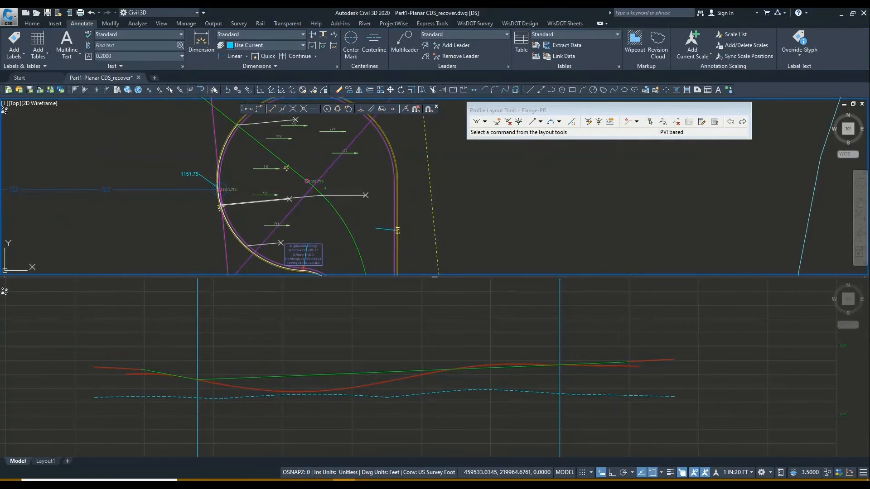
{"action": "left_click", "coordinate": [196, 209]}
{"action": "double_click", "coordinate": [312, 184]}
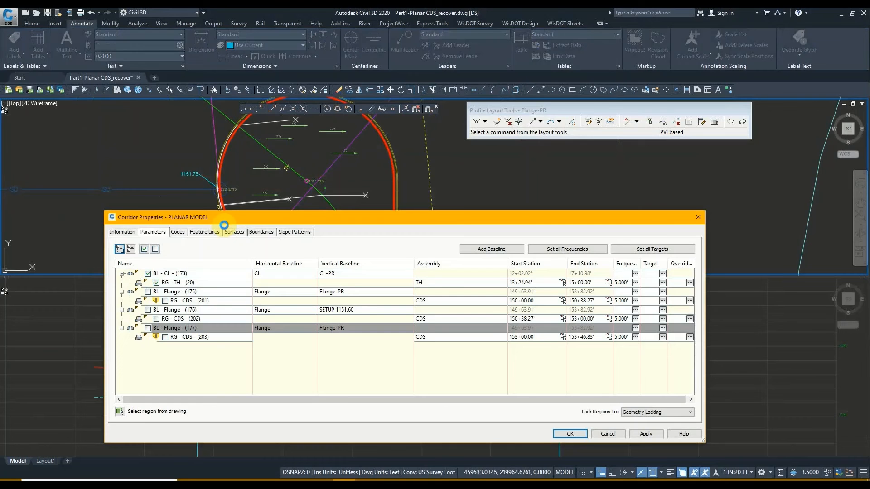
{"action": "left_click", "coordinate": [150, 292]}
{"action": "left_click", "coordinate": [150, 310]}
{"action": "left_click", "coordinate": [149, 328]}
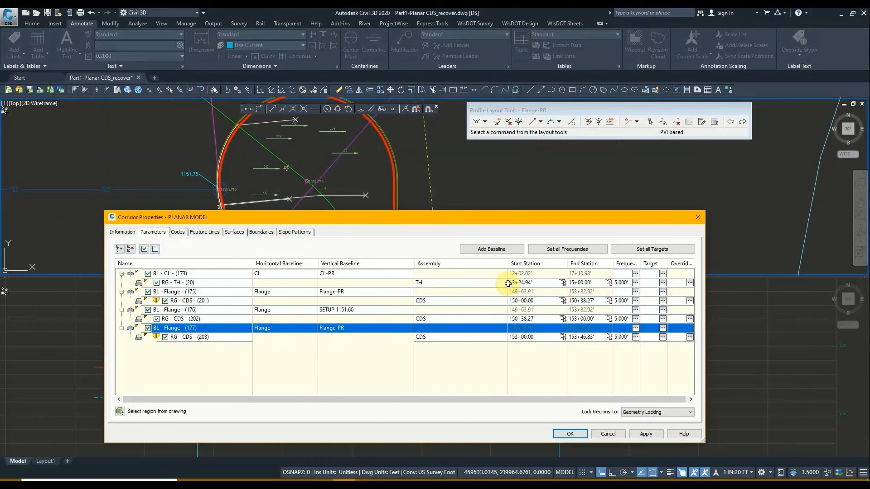
{"action": "left_click", "coordinate": [561, 434]}
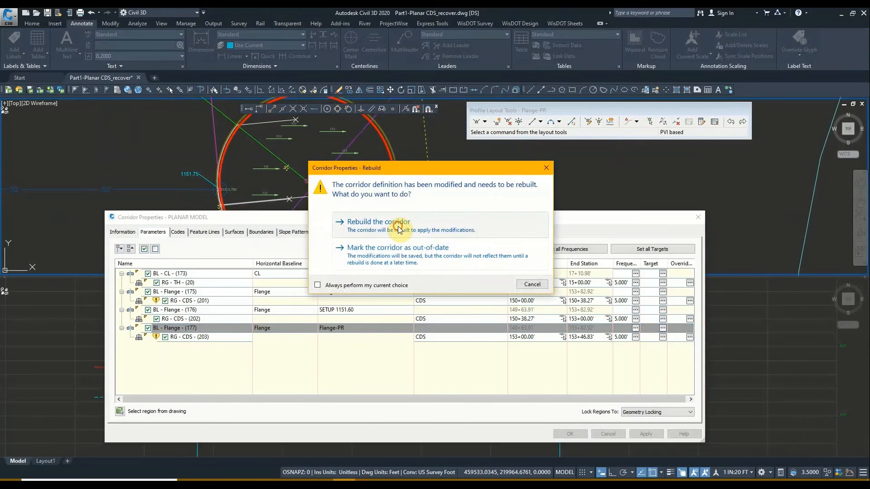
{"action": "left_click", "coordinate": [398, 226]}
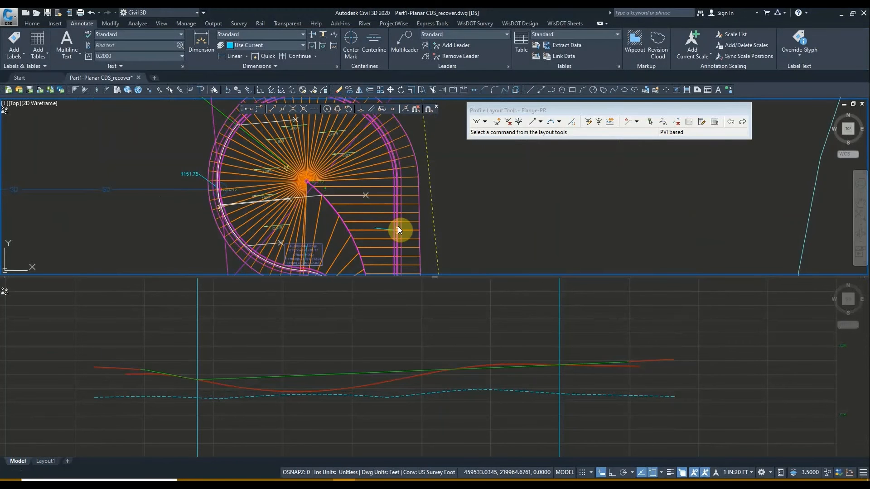
Check the rebuilt bulb's slope arrows, low point and center elevations, and the planar feature line around it in plan.
{"action": "scroll", "coordinate": [254, 181], "scroll_direction": "up", "scroll_amount": 4}
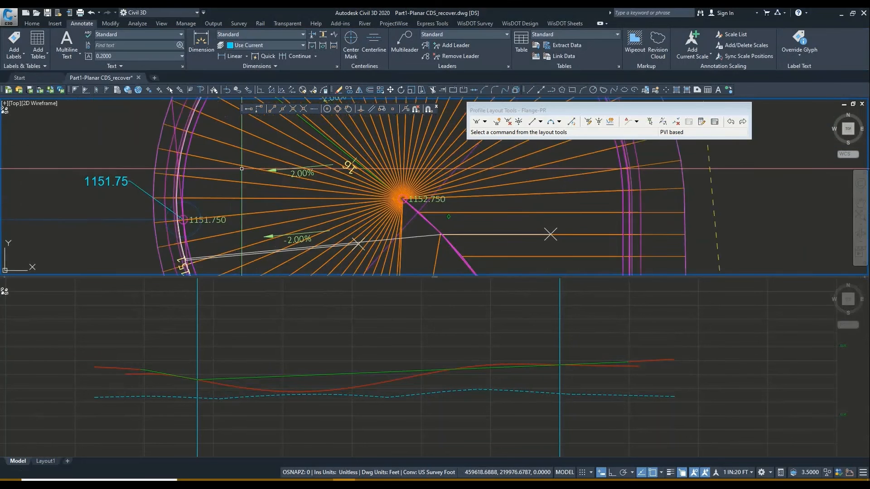
{"action": "scroll", "coordinate": [271, 191], "scroll_direction": "down", "scroll_amount": 4}
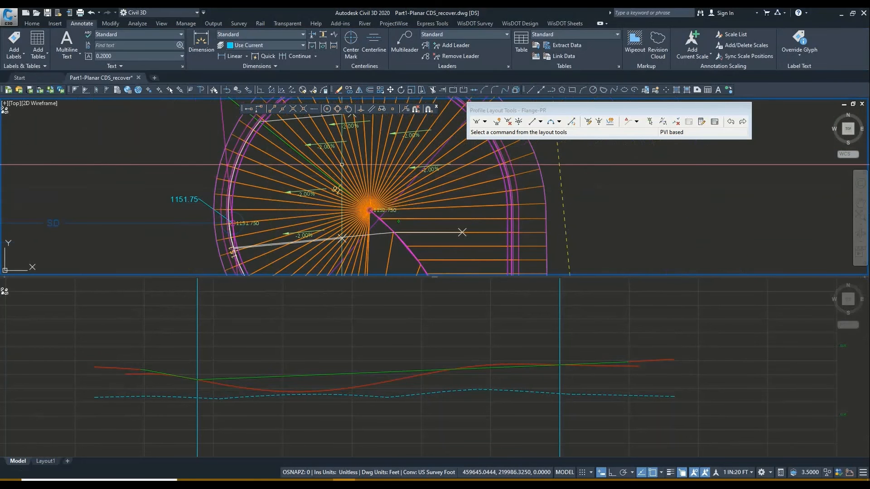
{"action": "scroll", "coordinate": [260, 205], "scroll_direction": "up", "scroll_amount": 4}
{"action": "scroll", "coordinate": [241, 227], "scroll_direction": "up", "scroll_amount": 2}
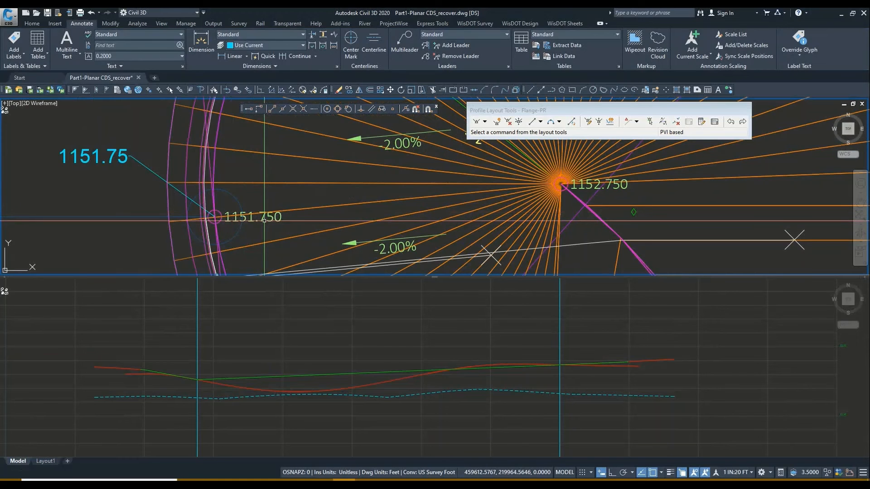
{"action": "scroll", "coordinate": [264, 220], "scroll_direction": "down", "scroll_amount": 4}
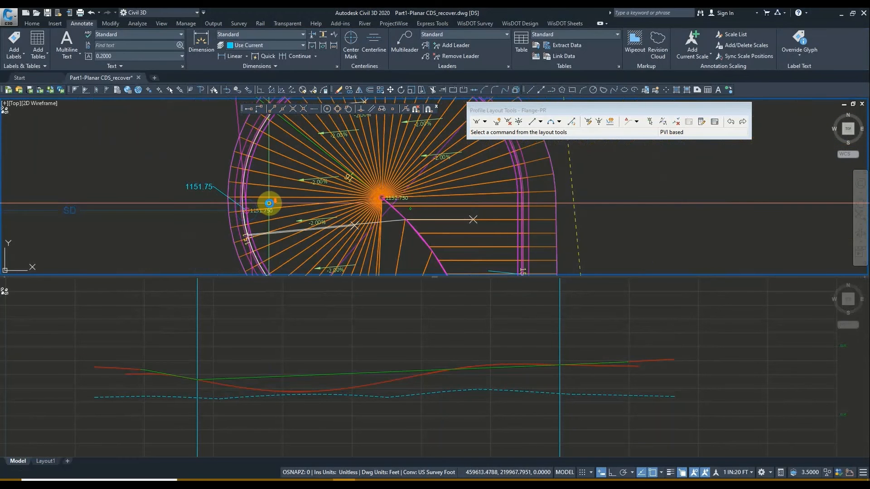
{"action": "scroll", "coordinate": [269, 203], "scroll_direction": "down", "scroll_amount": 5}
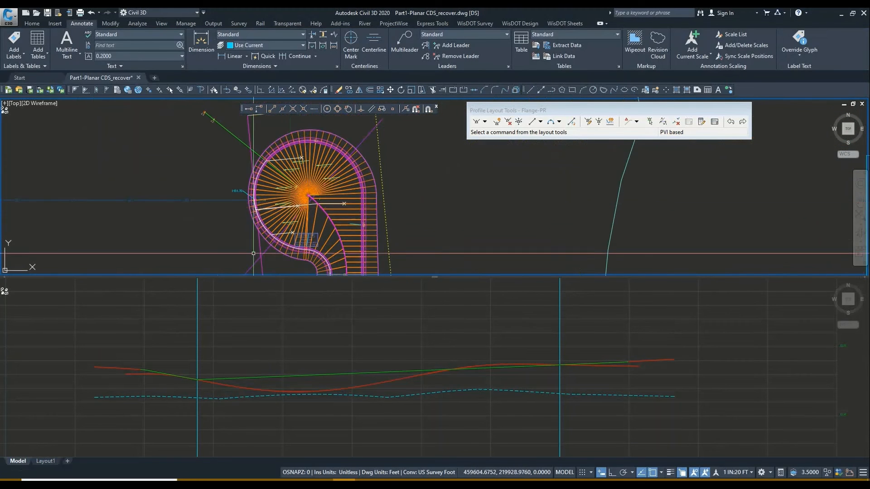
{"action": "middle_click_drag", "start_coordinate": [253, 253], "coordinate": [253, 222]}
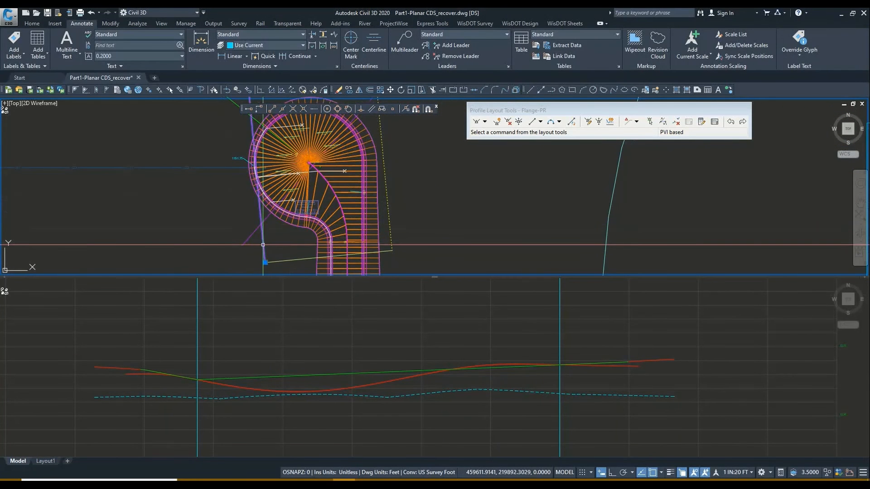
{"action": "left_click", "coordinate": [263, 244]}
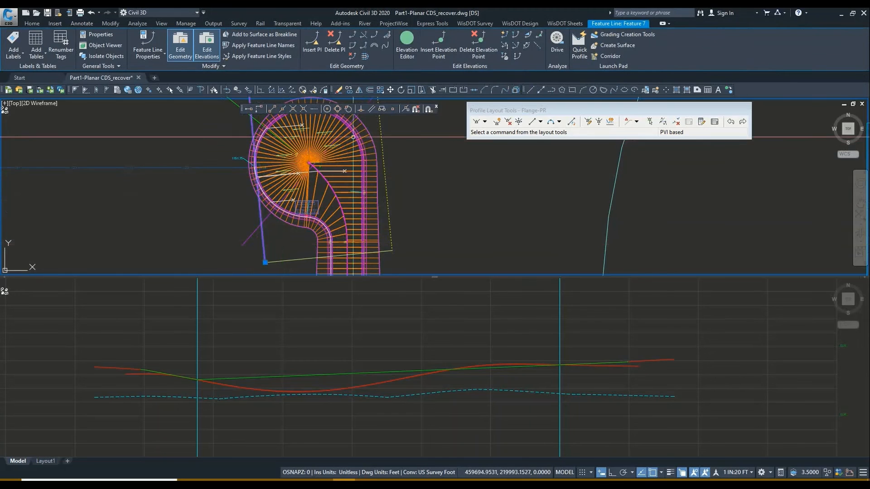
{"action": "middle_click_drag", "start_coordinate": [345, 141], "coordinate": [314, 174]}
{"action": "key", "text": "Escape"}
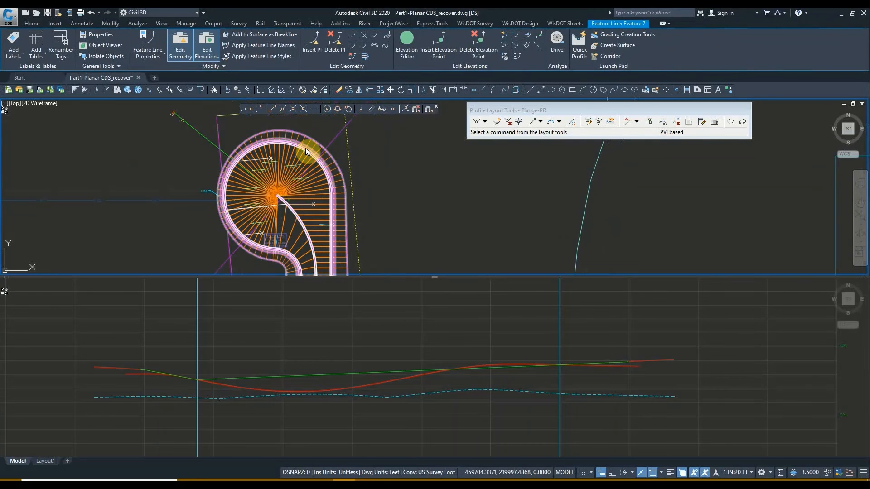
{"action": "middle_click_drag", "start_coordinate": [304, 144], "coordinate": [305, 155]}
{"action": "scroll", "coordinate": [305, 155], "scroll_direction": "down", "scroll_amount": 2}
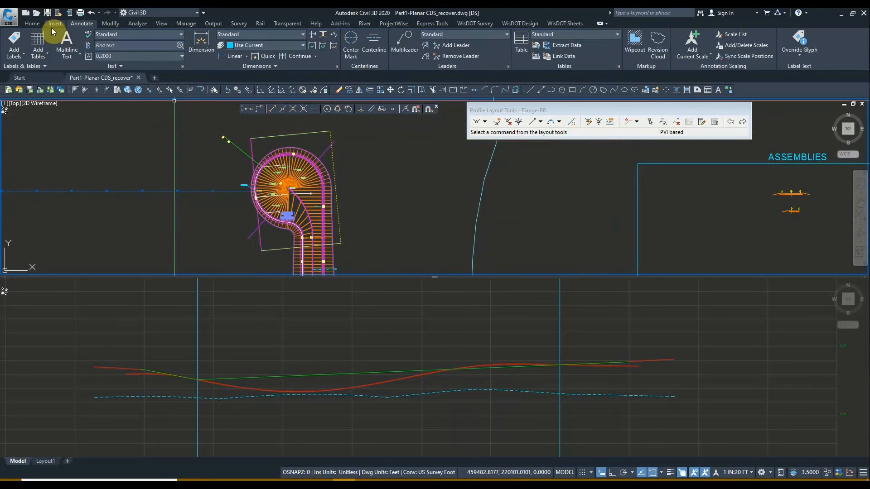
Edit the planar grading in group 1151.60 to a 3% grade, and close the grading and profile layout tools.
{"action": "left_click", "coordinate": [32, 23]}
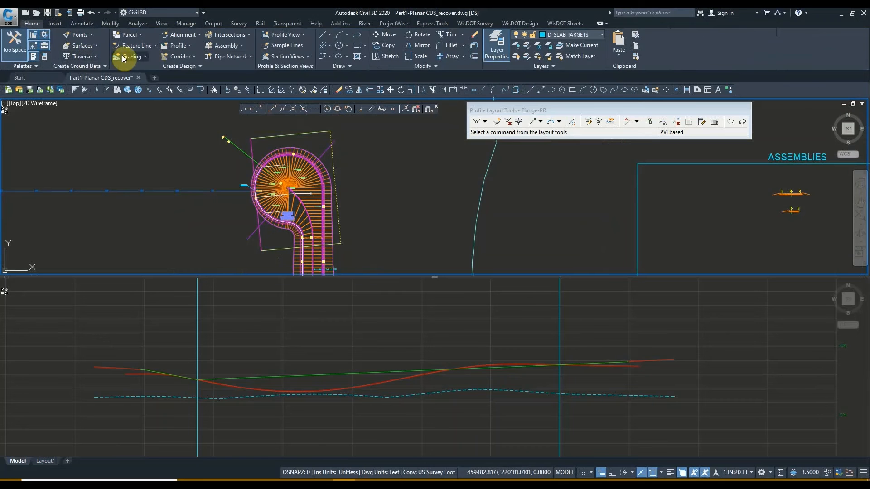
{"action": "left_click", "coordinate": [140, 56]}
{"action": "left_click", "coordinate": [141, 70]}
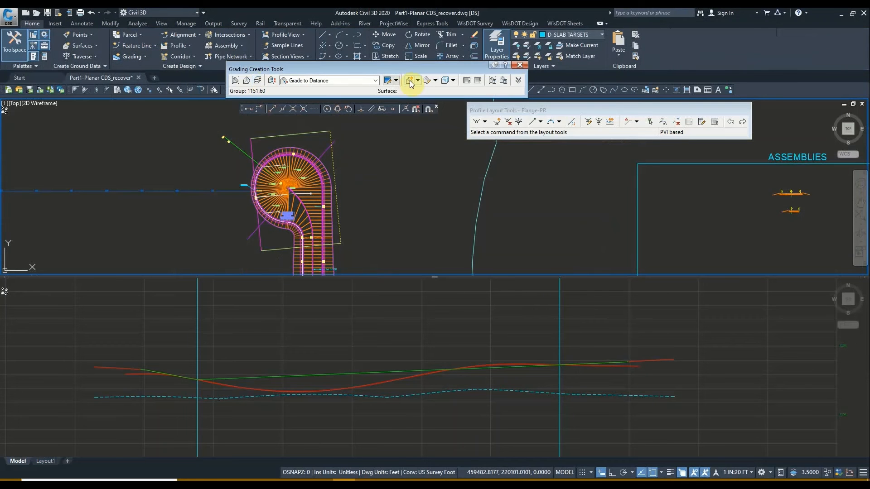
{"action": "left_click", "coordinate": [417, 81]}
{"action": "left_click", "coordinate": [435, 82]}
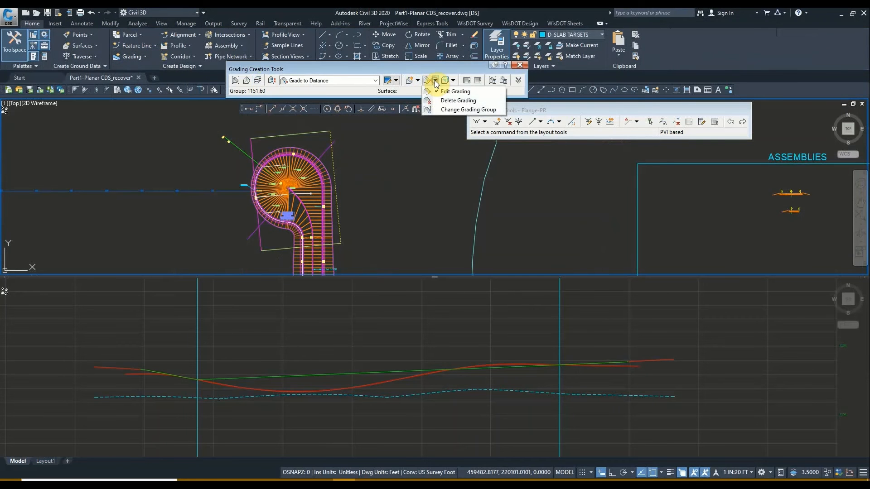
{"action": "left_click", "coordinate": [453, 92]}
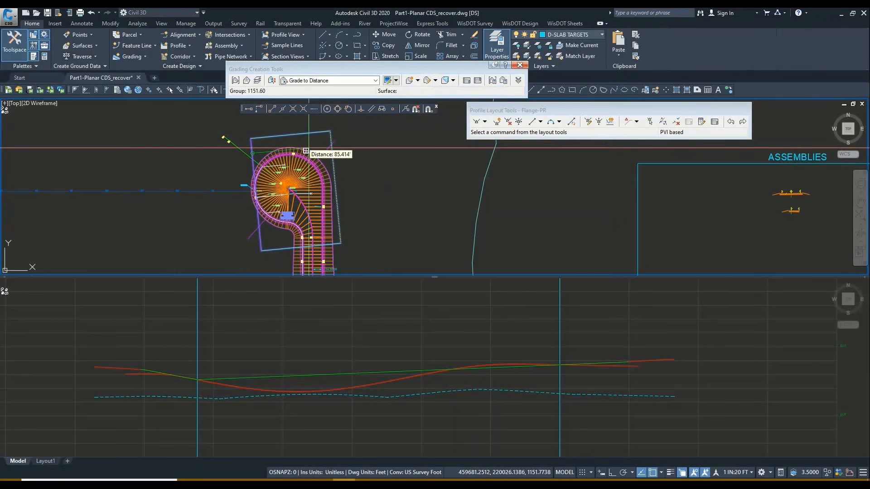
{"action": "scroll", "coordinate": [331, 133], "scroll_direction": "up", "scroll_amount": 2}
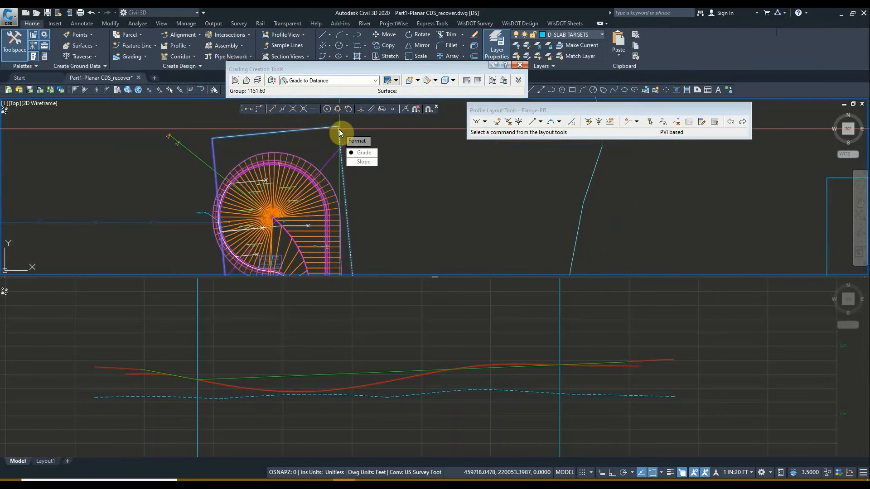
{"action": "key", "text": "Return"}
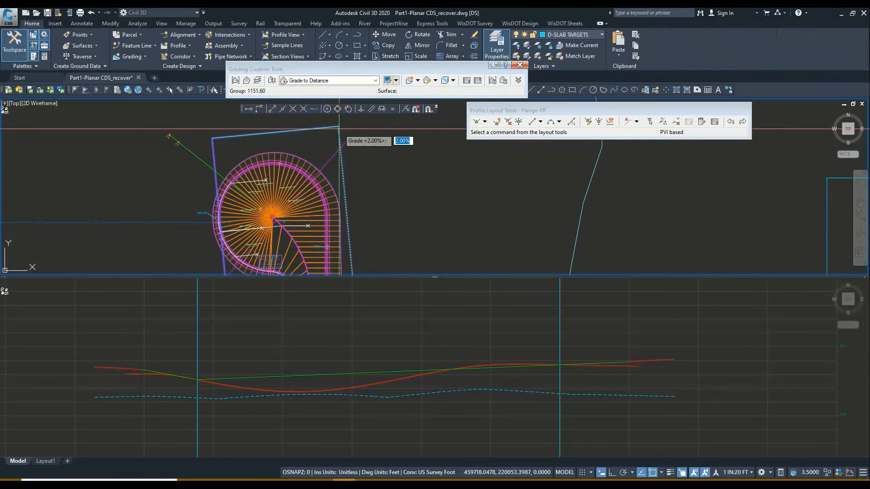
{"action": "type", "text": "3"}
{"action": "key", "text": "Return"}
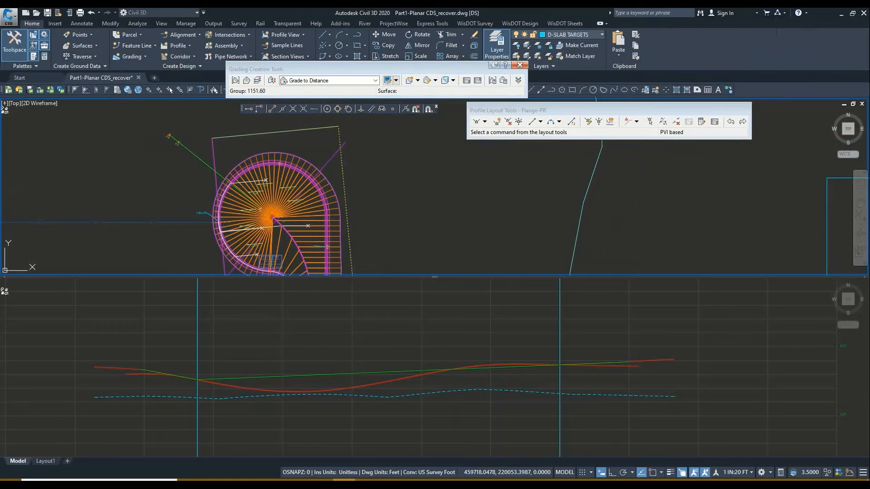
{"action": "left_click", "coordinate": [399, 120]}
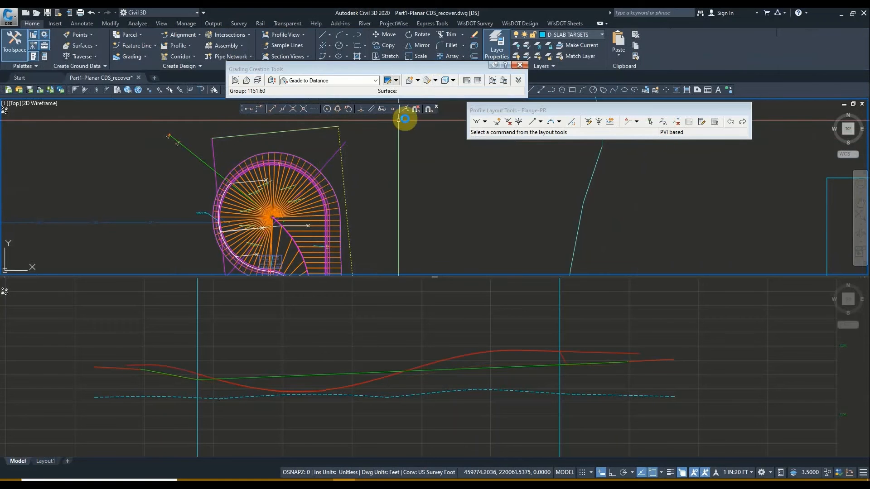
{"action": "left_click", "coordinate": [522, 65]}
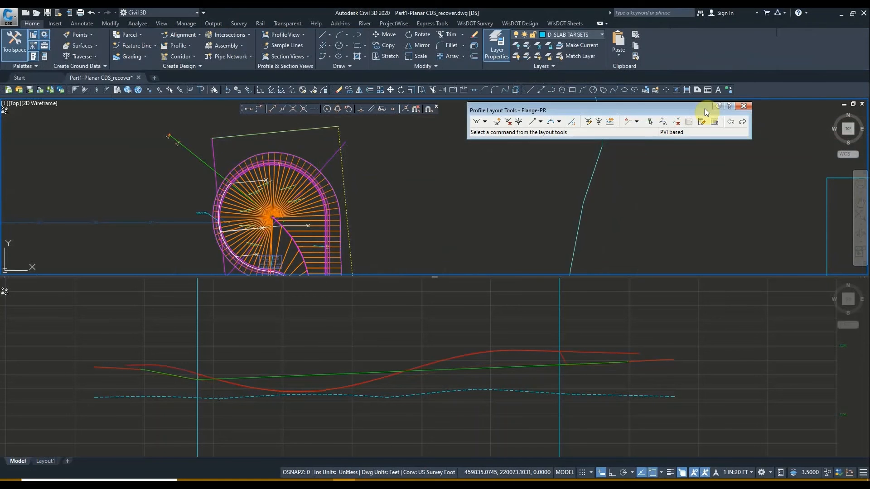
{"action": "left_click", "coordinate": [743, 107]}
{"action": "middle_click_drag", "start_coordinate": [323, 360], "coordinate": [344, 344]}
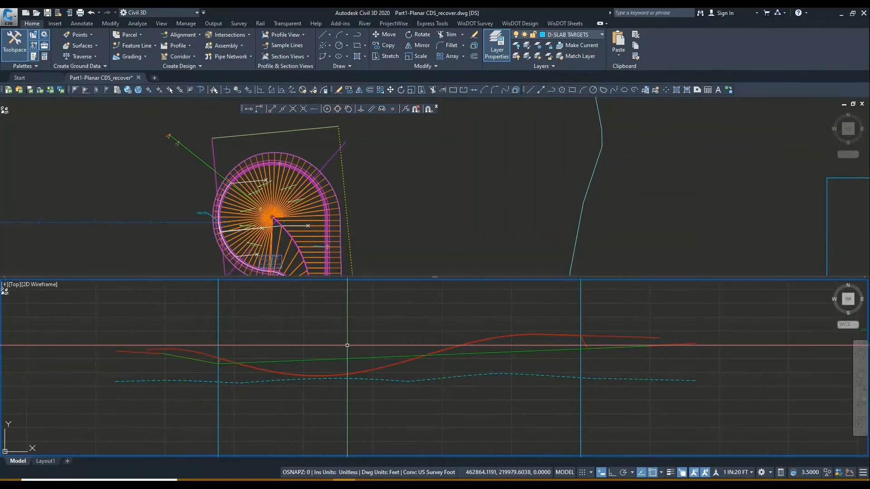
Turn off Flange baselines 175, 176 and 177 in the PLANAR MODEL corridor's properties and rebuild the corridor.
{"action": "left_click", "coordinate": [305, 237]}
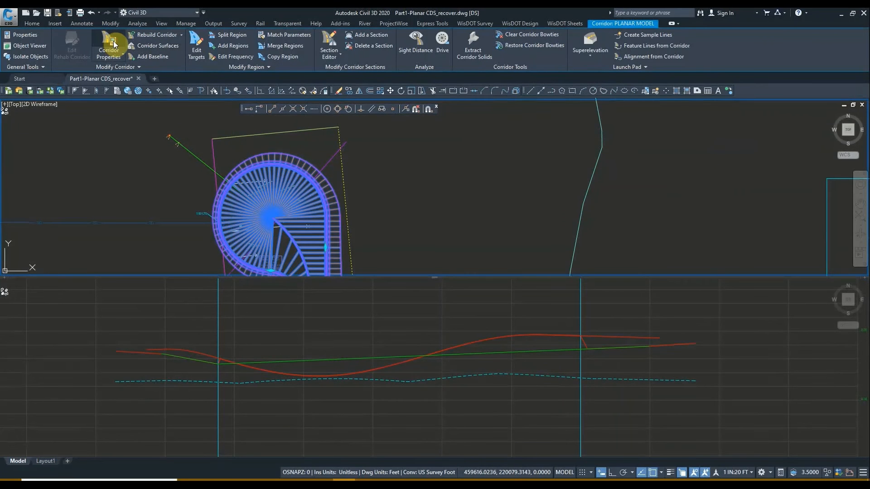
{"action": "left_click", "coordinate": [113, 41]}
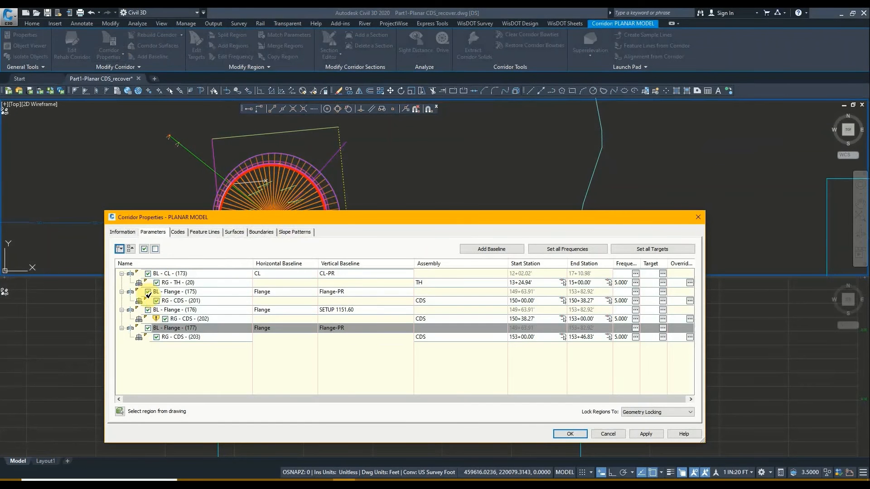
{"action": "left_click", "coordinate": [147, 292]}
{"action": "left_click", "coordinate": [148, 310]}
{"action": "left_click", "coordinate": [147, 328]}
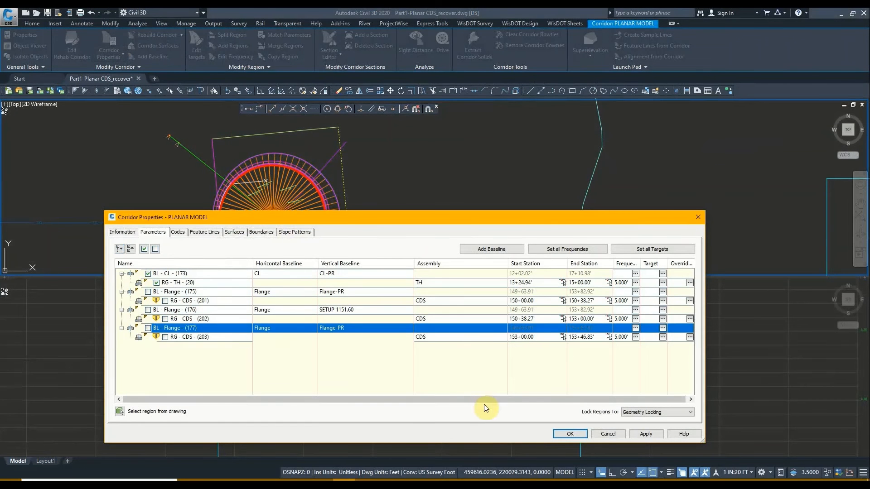
{"action": "left_click", "coordinate": [569, 434]}
{"action": "left_click", "coordinate": [407, 229]}
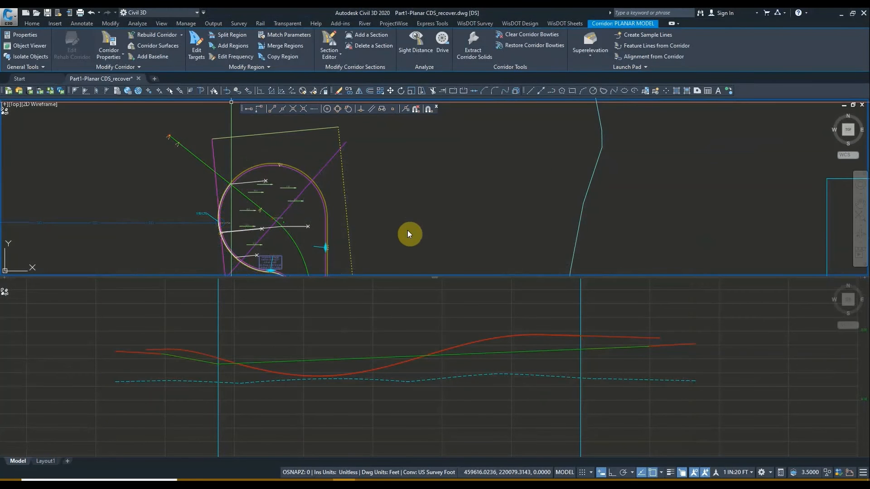
Check the low point and center elevations of the regraded bulb in plan, and locate the centerline profile's end in its profile view.
{"action": "middle_click", "coordinate": [367, 338]}
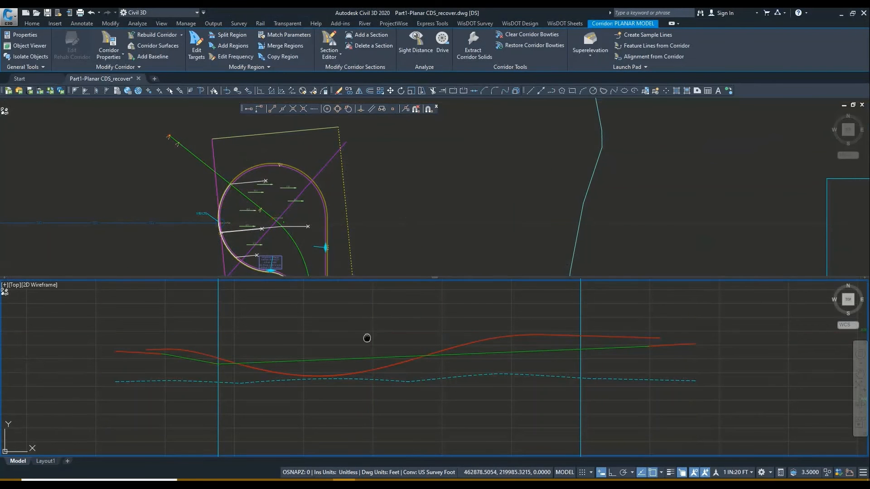
{"action": "middle_click_drag", "start_coordinate": [367, 338], "coordinate": [401, 312]}
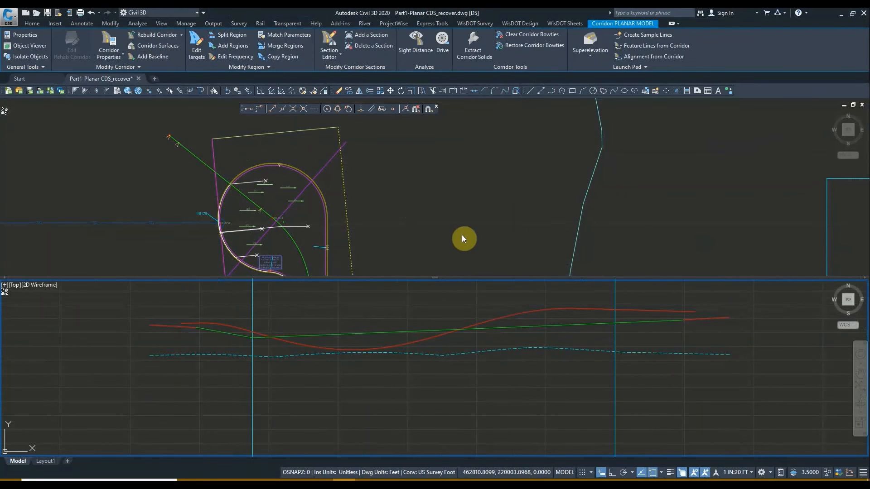
{"action": "left_click", "coordinate": [255, 233]}
{"action": "scroll", "coordinate": [210, 223], "scroll_direction": "up", "scroll_amount": 6}
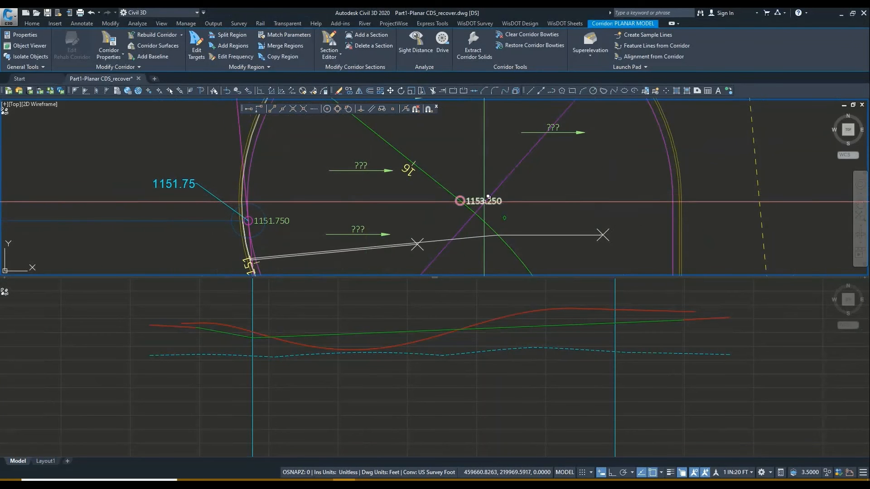
{"action": "middle_click_drag", "start_coordinate": [462, 200], "coordinate": [376, 190]}
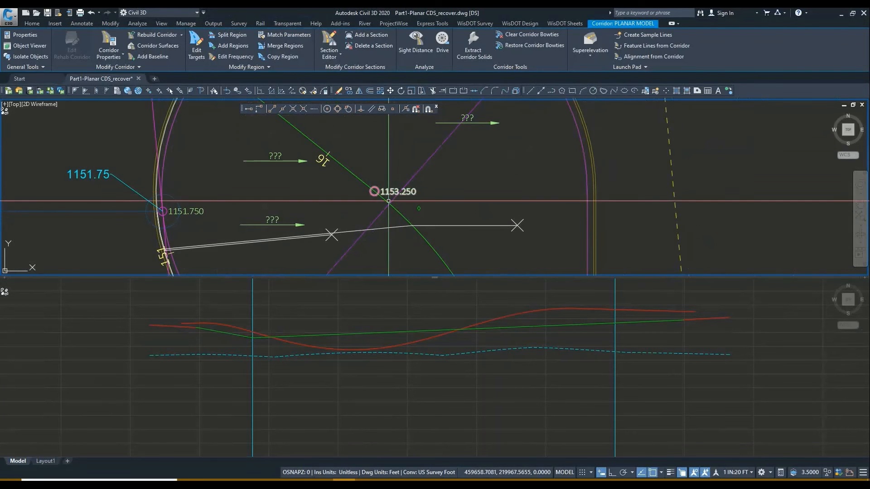
{"action": "left_click", "coordinate": [389, 333]}
{"action": "scroll", "coordinate": [396, 429], "scroll_direction": "down", "scroll_amount": 10}
{"action": "scroll", "coordinate": [413, 390], "scroll_direction": "up", "scroll_amount": 4}
{"action": "scroll", "coordinate": [414, 359], "scroll_direction": "up", "scroll_amount": 6}
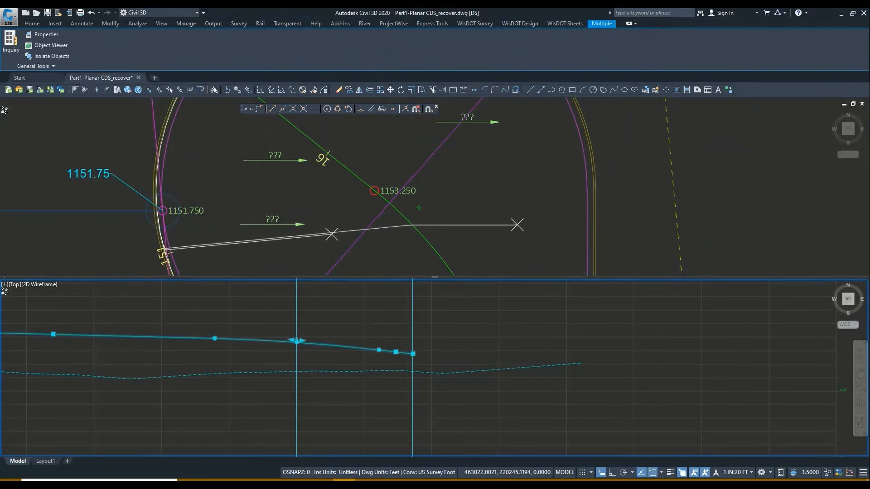
{"action": "key", "text": "Escape"}
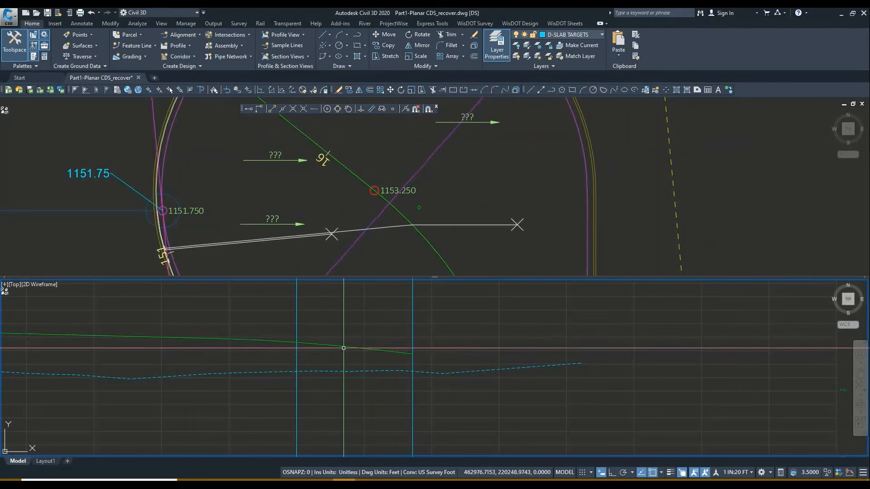
Set the elevation of the CL-PR profile's last PVI, at station 15+86.09, to 1153.25 in the geometry editor, and clear the selection.
{"action": "left_click", "coordinate": [343, 347]}
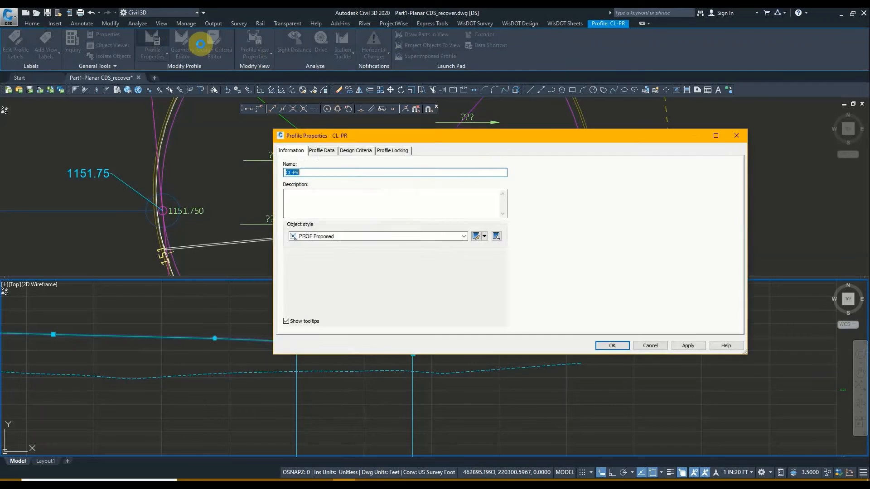
{"action": "key", "text": "Escape"}
{"action": "left_click", "coordinate": [182, 38]}
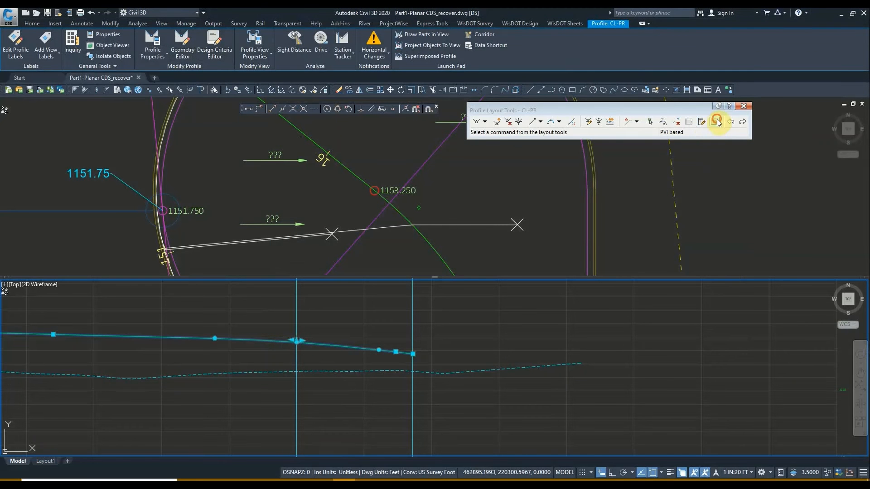
{"action": "left_click", "coordinate": [716, 121]}
{"action": "left_click", "coordinate": [322, 280]}
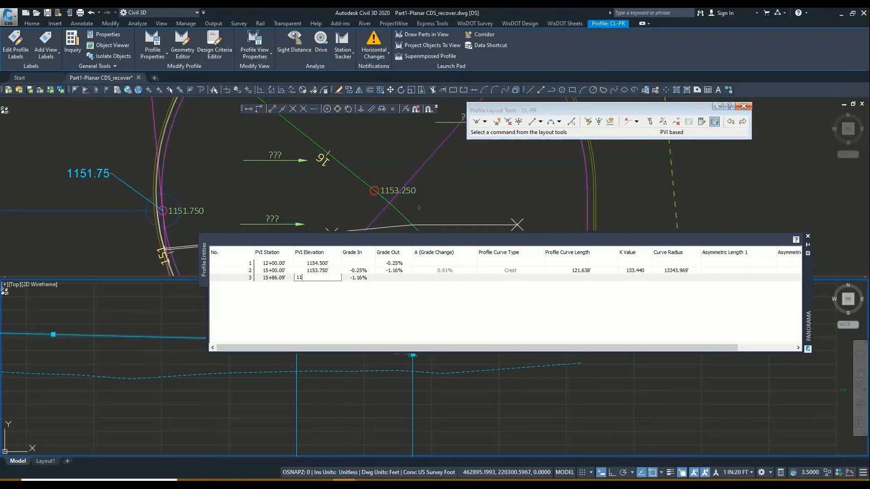
{"action": "type", "text": "1153.25"}
{"action": "left_click", "coordinate": [322, 281]}
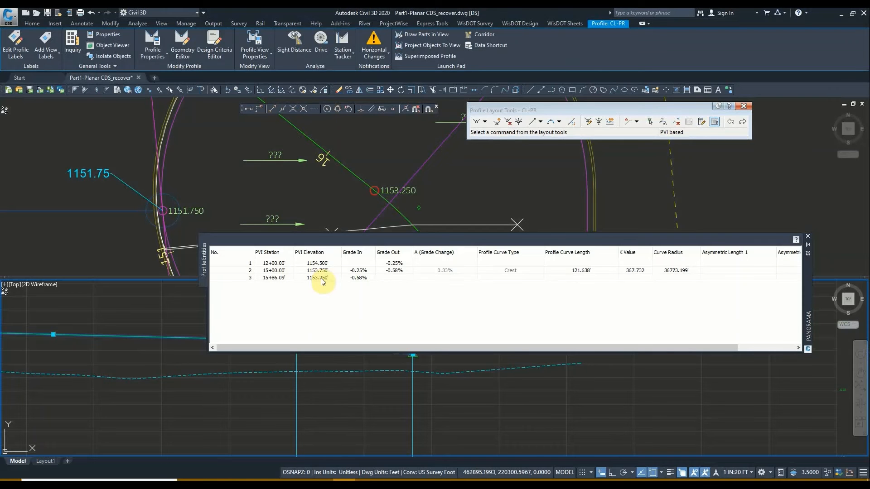
{"action": "left_click", "coordinate": [809, 236]}
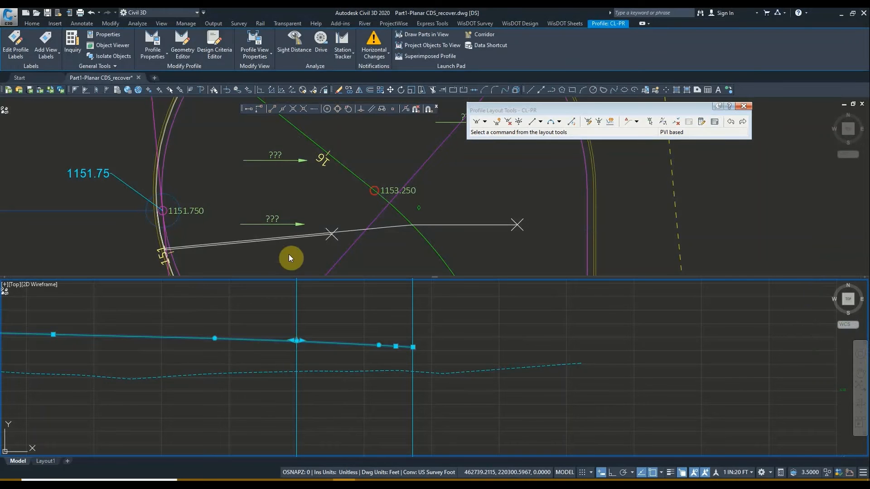
{"action": "key", "text": "Escape"}
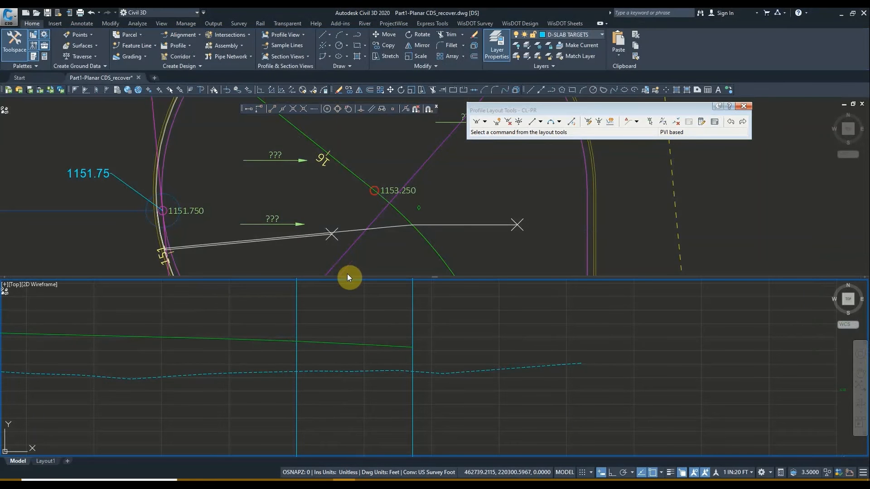
Move the first two PVIs of the Flange-PR profile up onto the end of the lower red profile so the opening tangent follows it.
{"action": "left_click", "coordinate": [397, 234]}
{"action": "scroll", "coordinate": [397, 234], "scroll_direction": "down", "scroll_amount": 5}
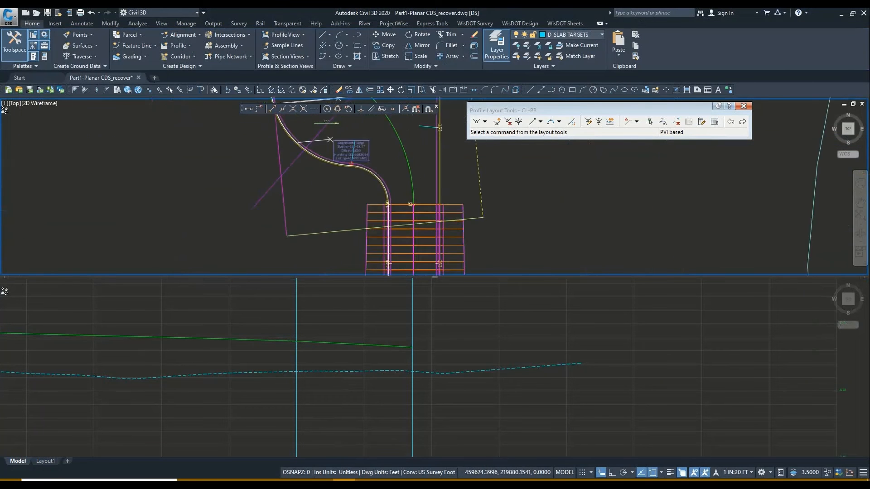
{"action": "scroll", "coordinate": [392, 228], "scroll_direction": "up", "scroll_amount": 2}
{"action": "left_click", "coordinate": [388, 291]}
{"action": "scroll", "coordinate": [389, 291], "scroll_direction": "down", "scroll_amount": 6}
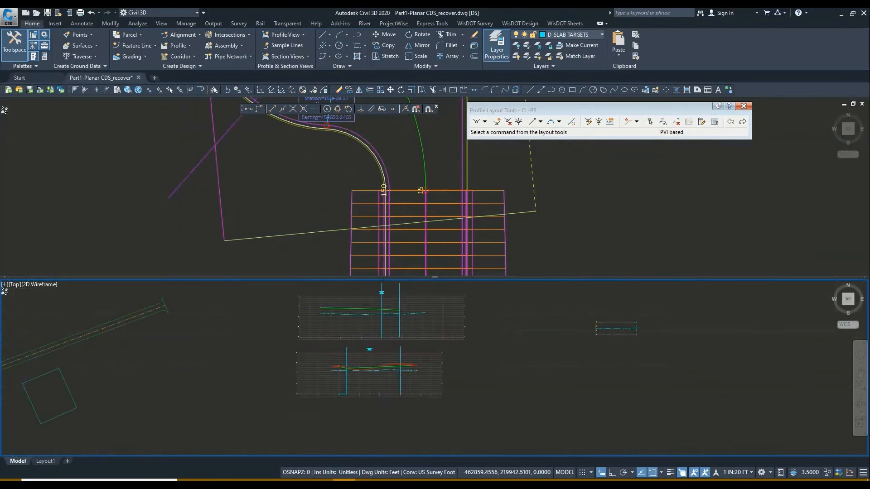
{"action": "scroll", "coordinate": [230, 350], "scroll_direction": "up", "scroll_amount": 6}
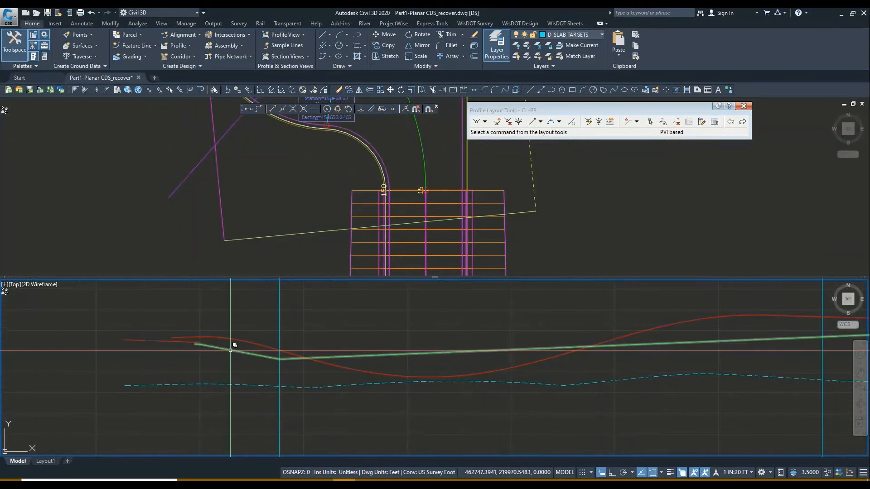
{"action": "left_click", "coordinate": [230, 350]}
{"action": "scroll", "coordinate": [197, 341], "scroll_direction": "up", "scroll_amount": 6}
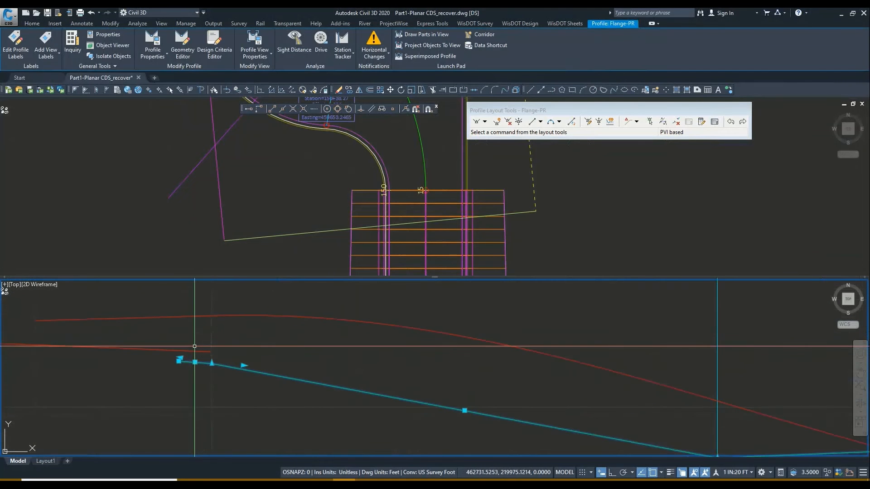
{"action": "left_click", "coordinate": [184, 370]}
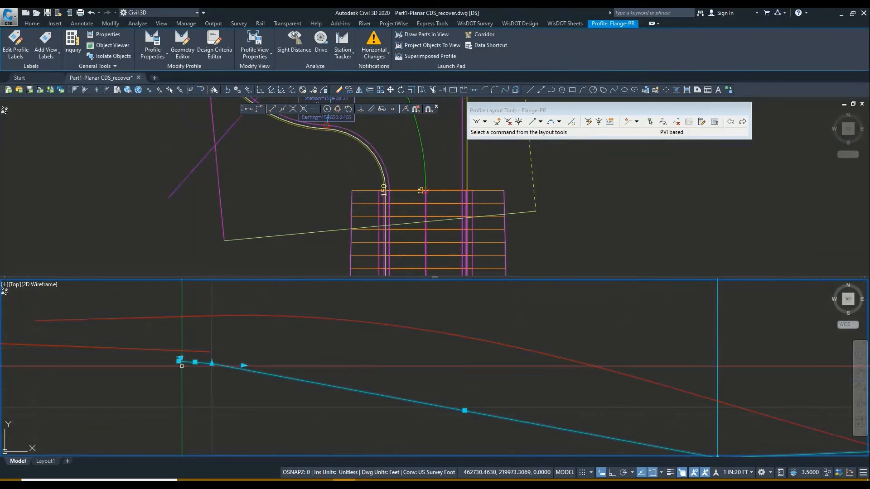
{"action": "left_click", "coordinate": [179, 362]}
{"action": "left_click", "coordinate": [185, 352]}
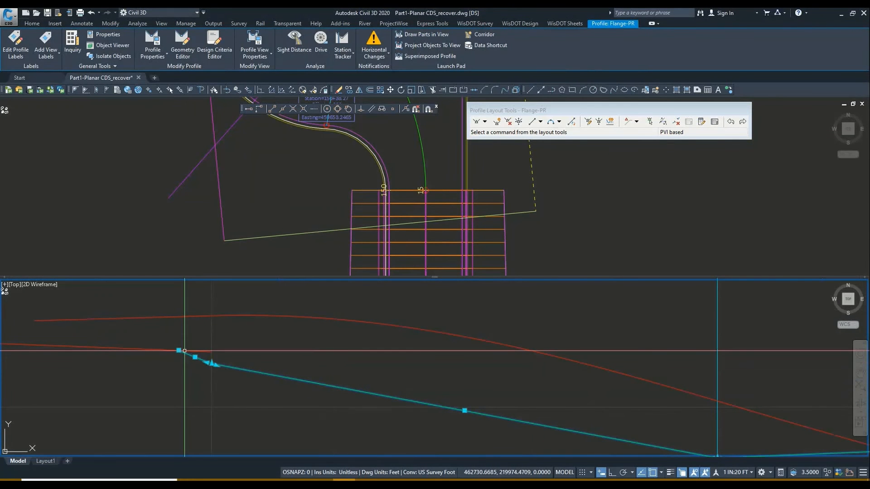
{"action": "left_click", "coordinate": [217, 363]}
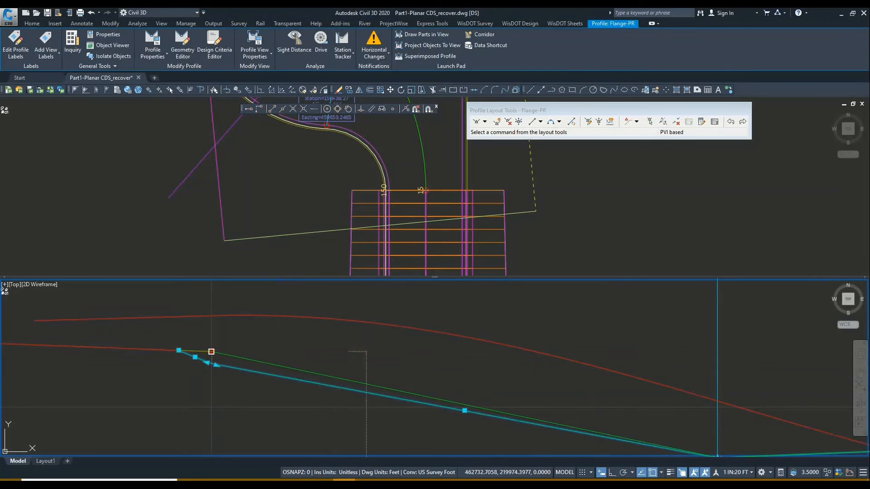
{"action": "left_click", "coordinate": [207, 351]}
Raise the Flange-PR low PVI to where the curved red profile crosses the vertical line near the profile's start.
{"action": "scroll", "coordinate": [202, 325], "scroll_direction": "down", "scroll_amount": 4}
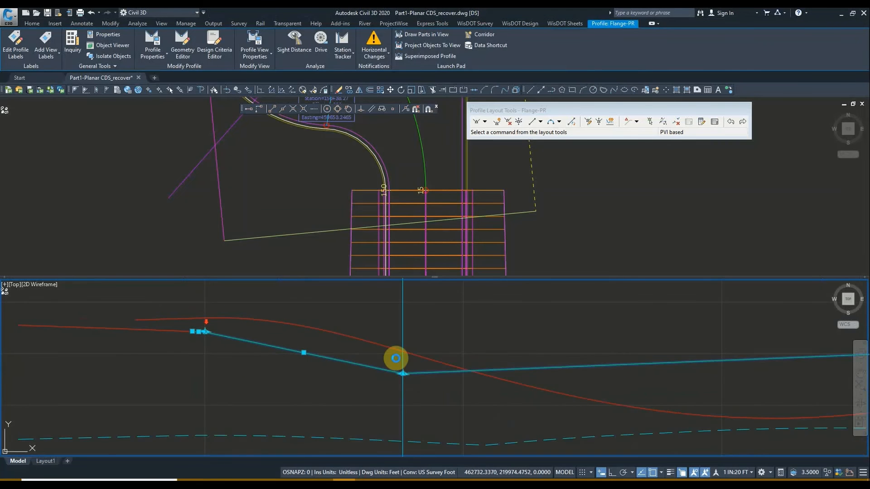
{"action": "scroll", "coordinate": [396, 358], "scroll_direction": "up", "scroll_amount": 2}
{"action": "left_click", "coordinate": [387, 380]}
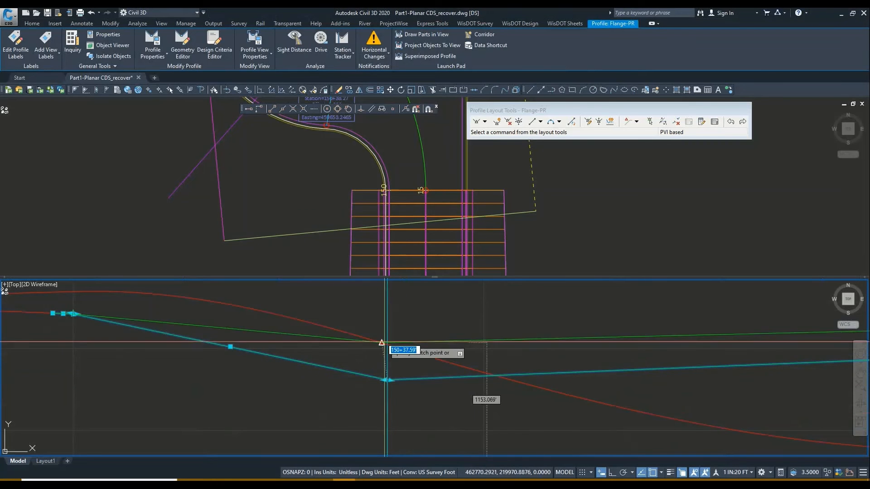
{"action": "left_click", "coordinate": [388, 345]}
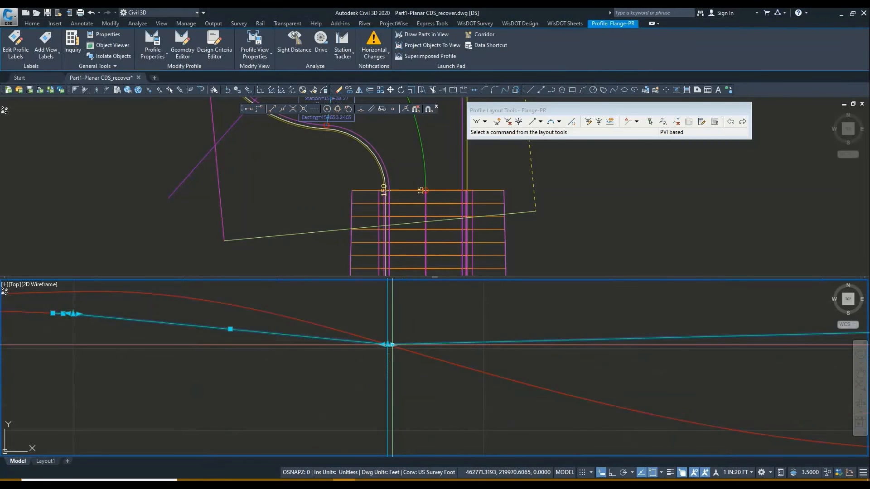
Raise the Flange-PR PVI at station 153+00.00 onto the curved red profile.
{"action": "scroll", "coordinate": [336, 342], "scroll_direction": "down", "scroll_amount": 4}
{"action": "scroll", "coordinate": [307, 338], "scroll_direction": "up", "scroll_amount": 1}
{"action": "middle_click_drag", "start_coordinate": [307, 338], "coordinate": [127, 332]}
{"action": "scroll", "coordinate": [421, 335], "scroll_direction": "up", "scroll_amount": 4}
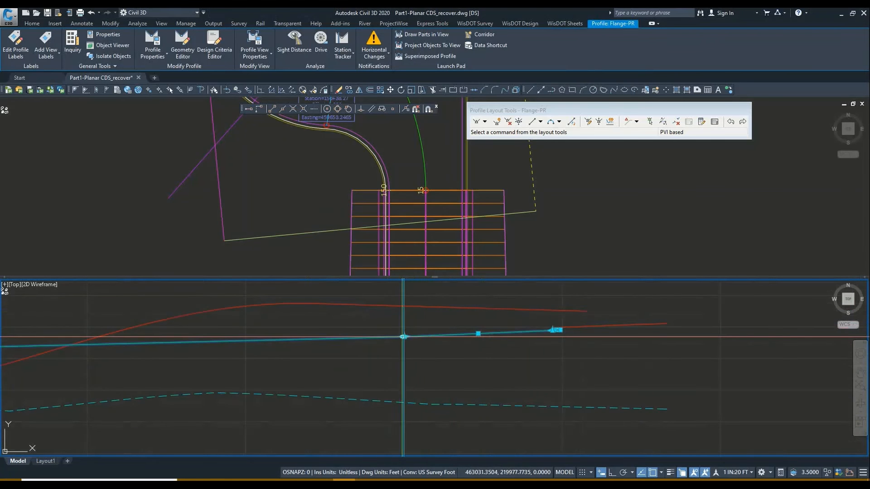
{"action": "scroll", "coordinate": [403, 337], "scroll_direction": "up", "scroll_amount": 3}
{"action": "scroll", "coordinate": [398, 340], "scroll_direction": "down", "scroll_amount": 3}
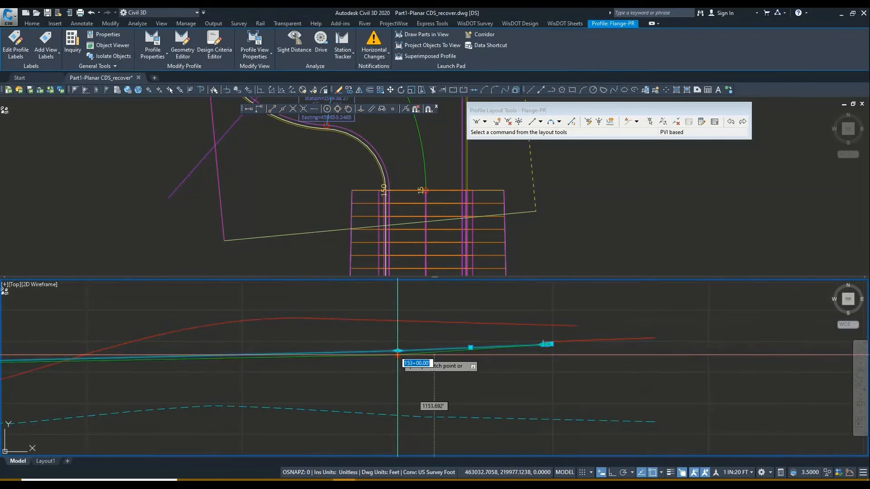
{"action": "left_click", "coordinate": [397, 324]}
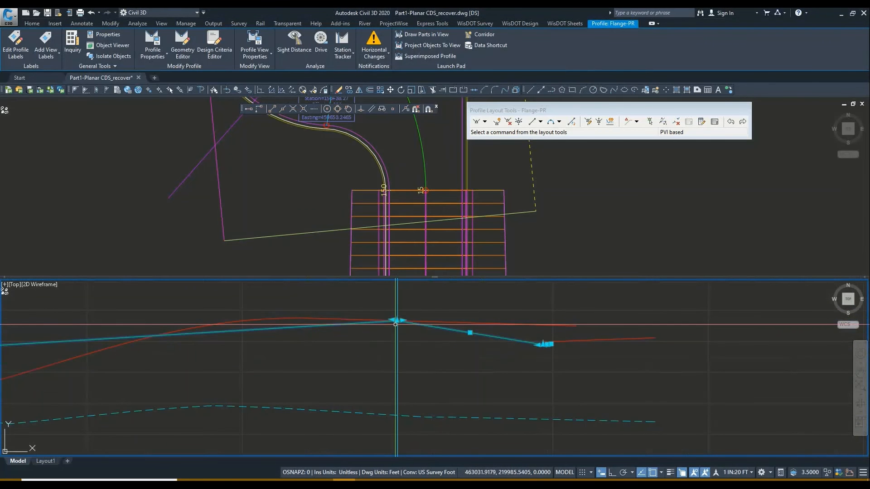
Move the last two PVIs of the Flange-PR profile onto the adjoining red profile so the closing tangent follows its grade.
{"action": "scroll", "coordinate": [557, 349], "scroll_direction": "up", "scroll_amount": 3}
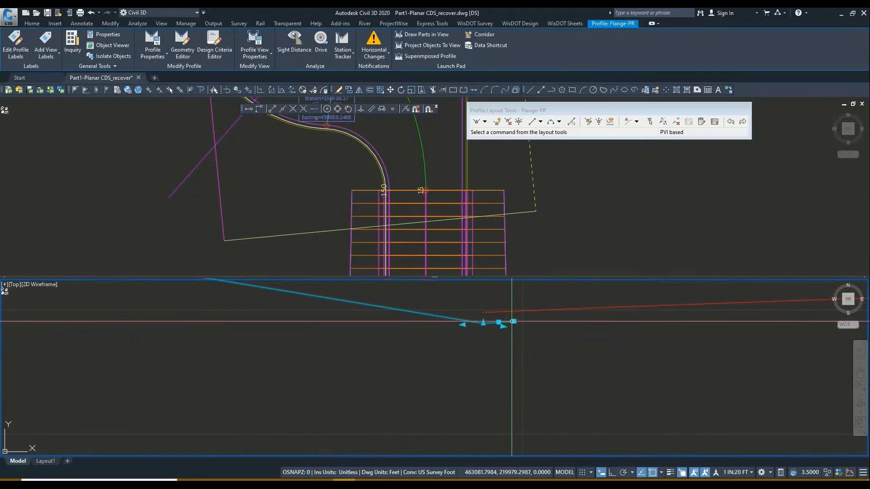
{"action": "left_click", "coordinate": [514, 321]}
{"action": "left_click", "coordinate": [514, 311]}
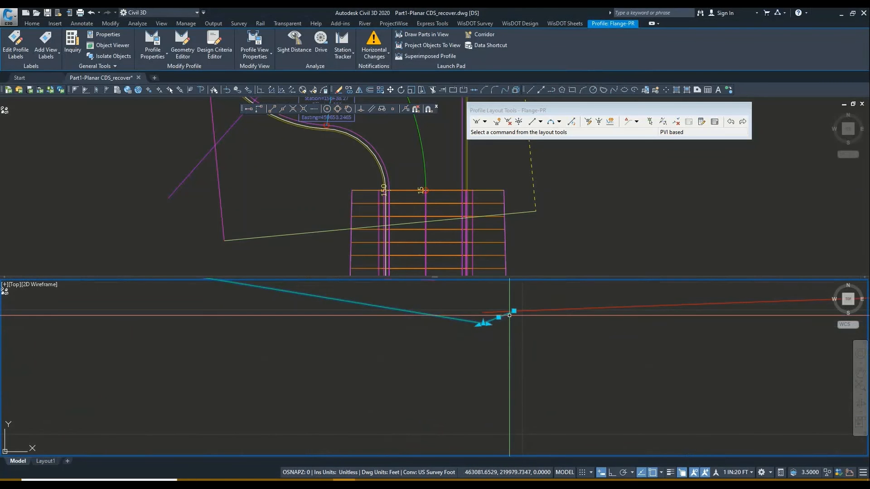
{"action": "left_click", "coordinate": [483, 324]}
{"action": "left_click", "coordinate": [483, 314]}
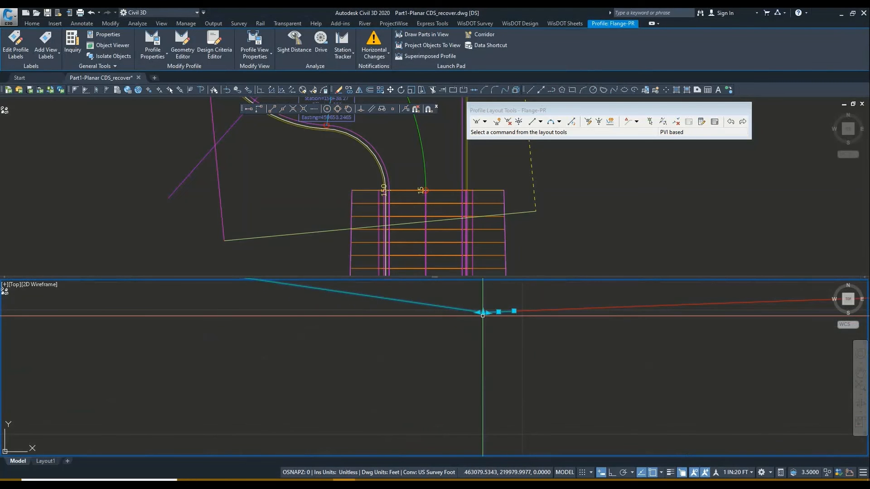
{"action": "scroll", "coordinate": [489, 334], "scroll_direction": "down", "scroll_amount": 3}
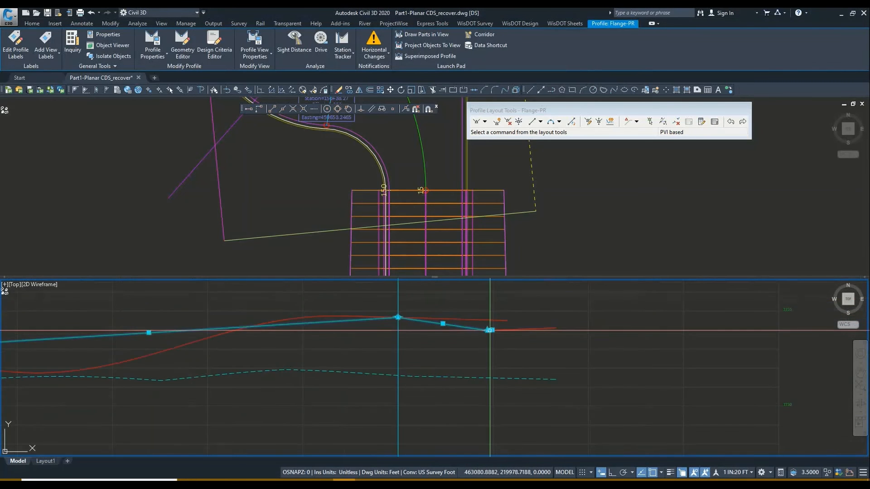
Deselect the Flange-PR profile and examine the 1151.75 low point, arc and slope labels of the cul-de-sac in plan.
{"action": "left_click", "coordinate": [474, 212]}
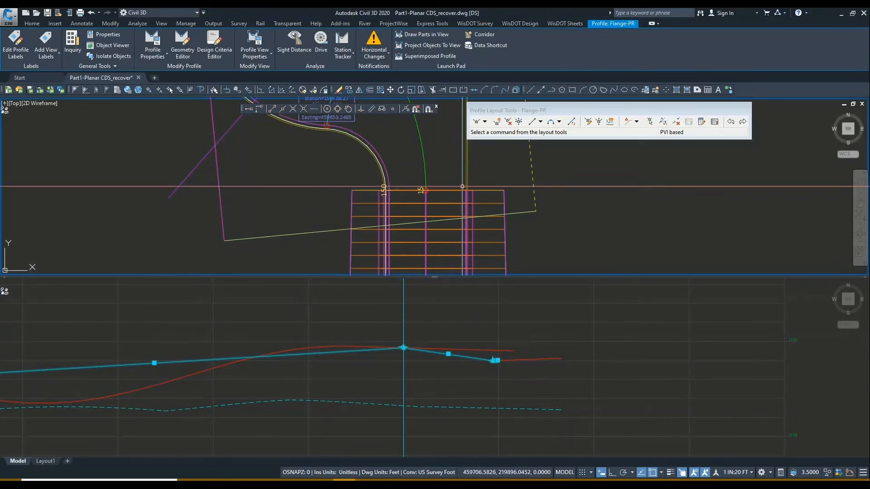
{"action": "middle_click_drag", "start_coordinate": [455, 186], "coordinate": [427, 218]}
{"action": "scroll", "coordinate": [454, 254], "scroll_direction": "down", "scroll_amount": 2}
{"action": "scroll", "coordinate": [428, 218], "scroll_direction": "down", "scroll_amount": 2}
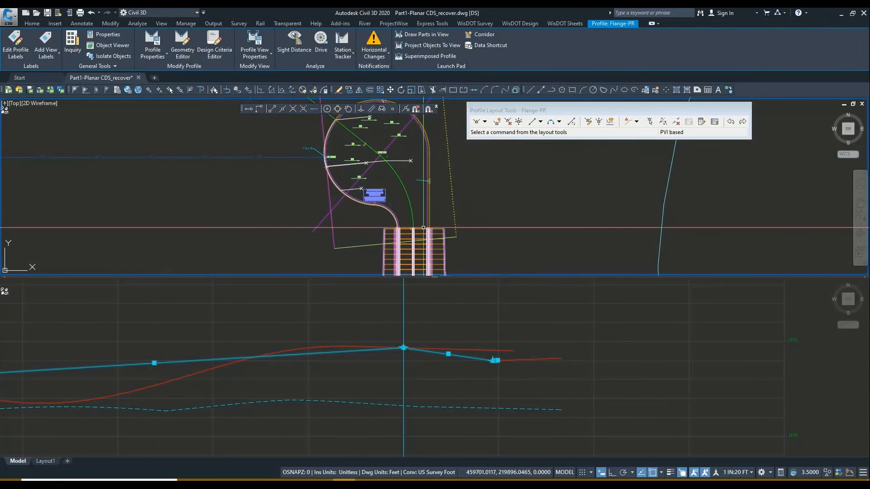
{"action": "middle_click_drag", "start_coordinate": [424, 219], "coordinate": [424, 211]}
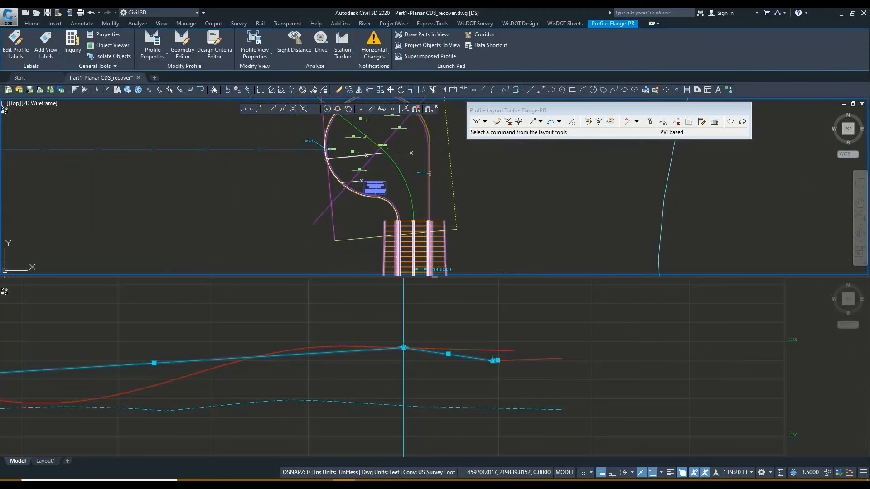
{"action": "key", "text": "Escape"}
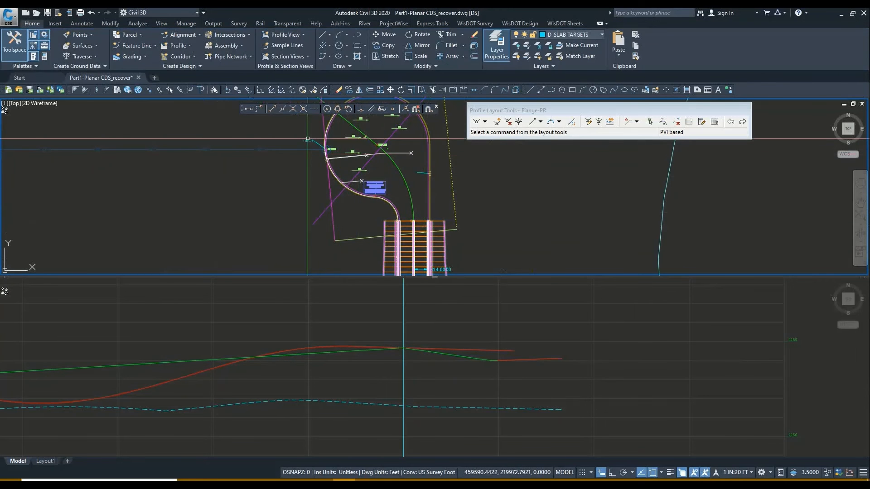
{"action": "scroll", "coordinate": [307, 139], "scroll_direction": "up", "scroll_amount": 4}
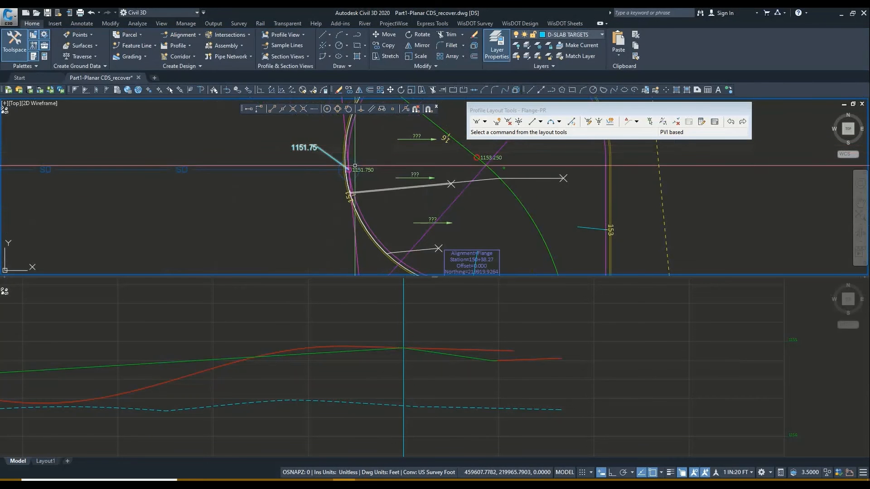
{"action": "middle_click_drag", "start_coordinate": [383, 159], "coordinate": [292, 167]}
{"action": "scroll", "coordinate": [297, 166], "scroll_direction": "down", "scroll_amount": 2}
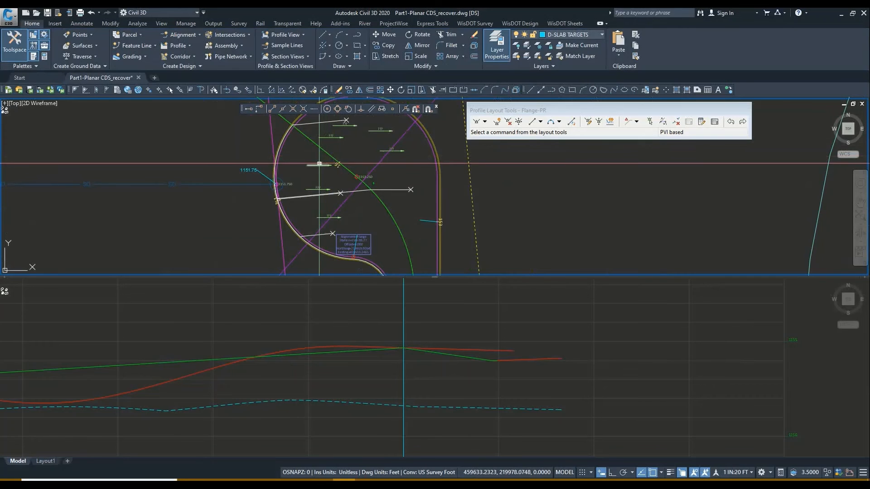
{"action": "scroll", "coordinate": [324, 151], "scroll_direction": "down", "scroll_amount": 2}
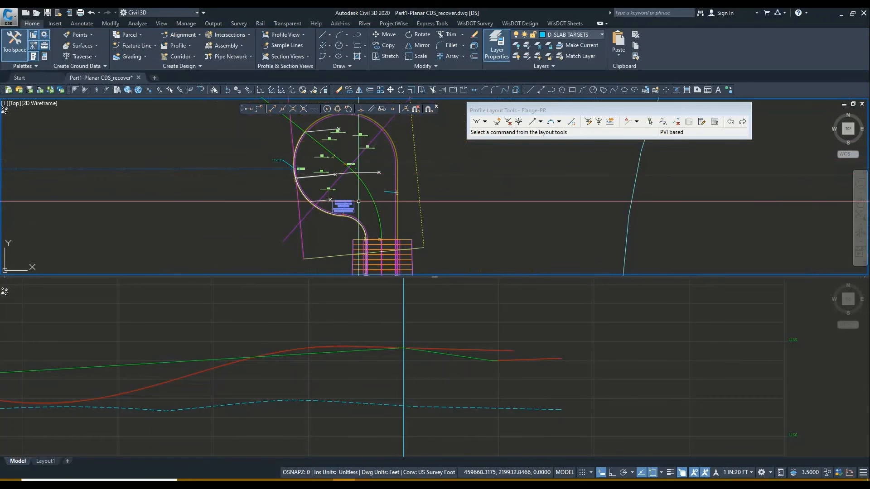
Examine the transition from the cul-de-sac into the road corridor and compare it with the closing end of the Flange-PR profile.
{"action": "middle_click_drag", "start_coordinate": [367, 201], "coordinate": [348, 156]}
{"action": "middle_click_drag", "start_coordinate": [359, 222], "coordinate": [354, 176]}
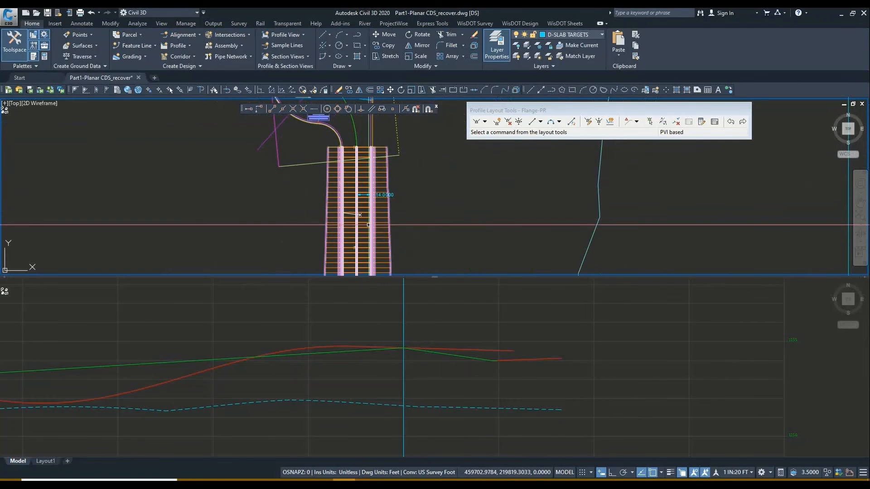
{"action": "scroll", "coordinate": [361, 243], "scroll_direction": "down", "scroll_amount": 2}
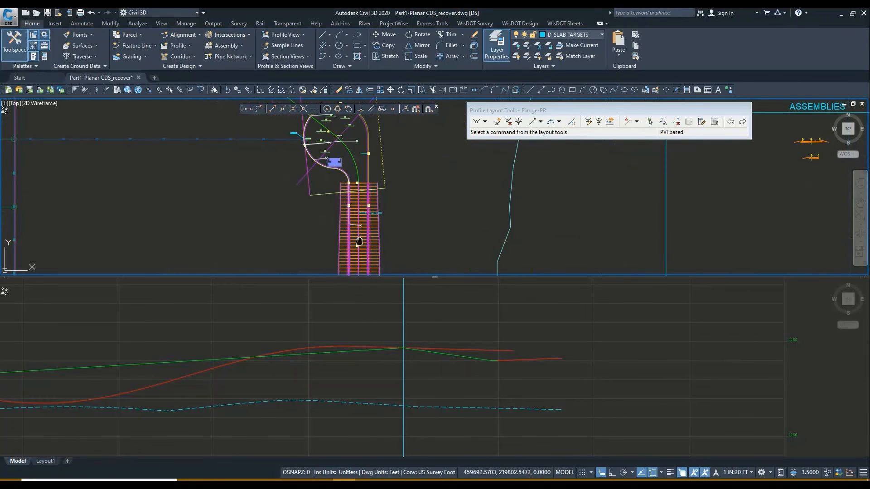
{"action": "middle_click_drag", "start_coordinate": [361, 244], "coordinate": [356, 233]}
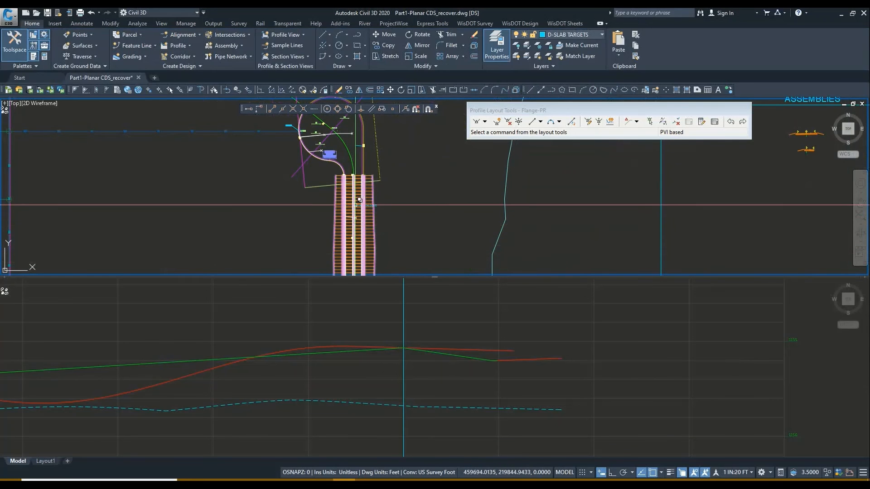
{"action": "middle_click_drag", "start_coordinate": [358, 204], "coordinate": [375, 238]}
{"action": "scroll", "coordinate": [376, 239], "scroll_direction": "up", "scroll_amount": 3}
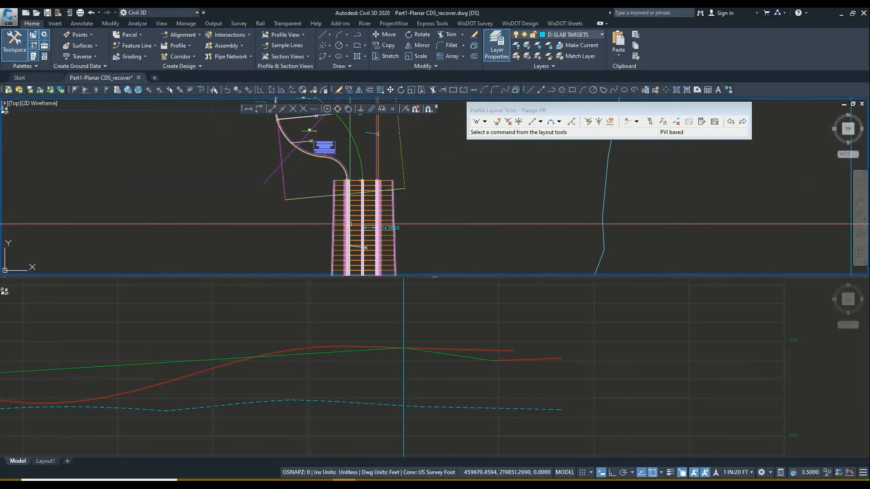
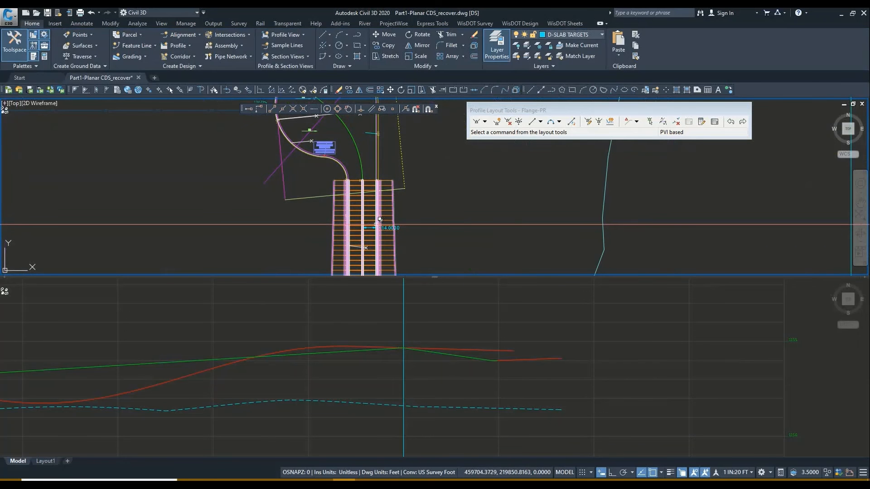
{"action": "left_click", "coordinate": [371, 366]}
{"action": "scroll", "coordinate": [386, 350], "scroll_direction": "down", "scroll_amount": 4}
{"action": "middle_click_drag", "start_coordinate": [386, 350], "coordinate": [424, 366]}
{"action": "scroll", "coordinate": [454, 369], "scroll_direction": "up", "scroll_amount": 6}
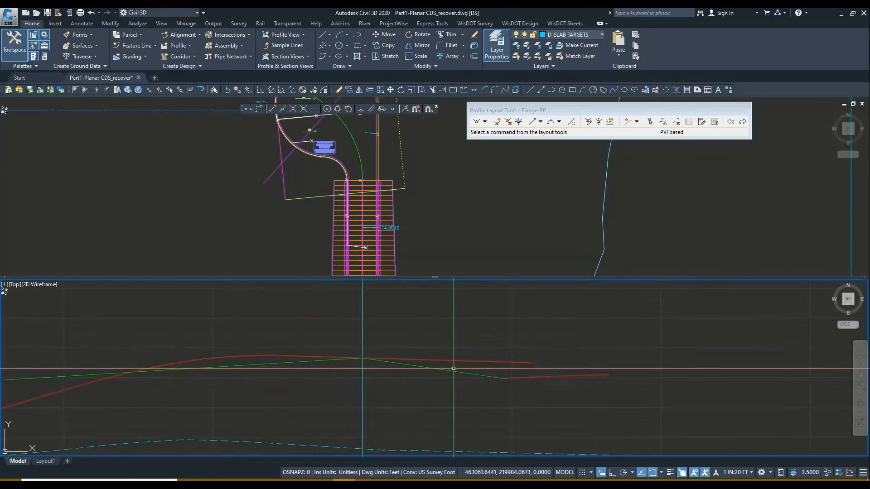
{"action": "scroll", "coordinate": [473, 375], "scroll_direction": "up", "scroll_amount": 2}
{"action": "scroll", "coordinate": [521, 379], "scroll_direction": "down", "scroll_amount": 4}
Enable all baselines and regions of the PLANAR MODEL corridor and rebuild it.
{"action": "left_click", "coordinate": [403, 226]}
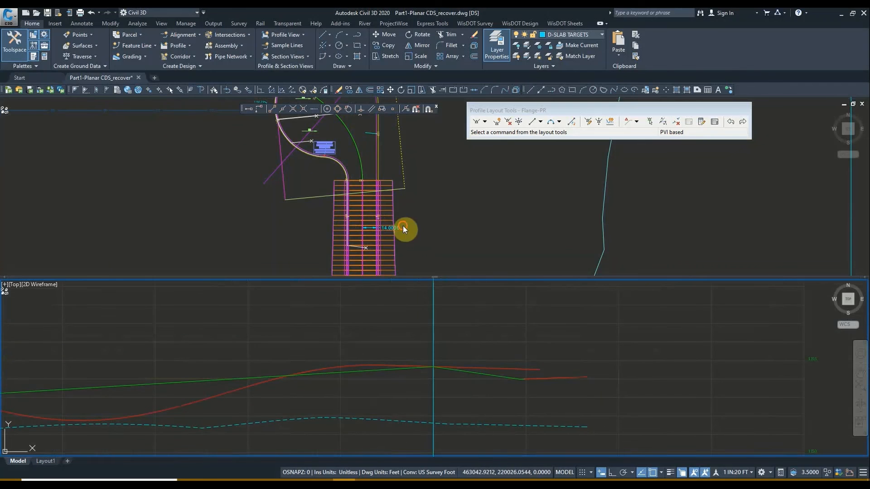
{"action": "left_click", "coordinate": [389, 214]}
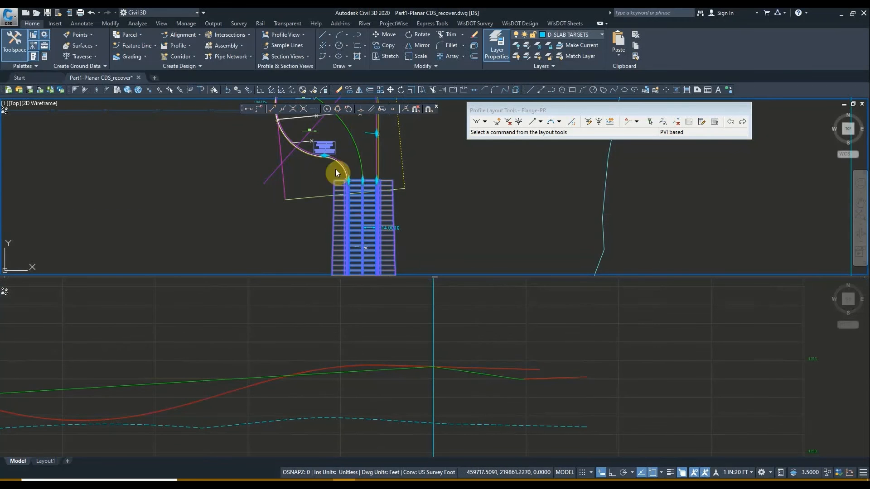
{"action": "left_click", "coordinate": [107, 48]}
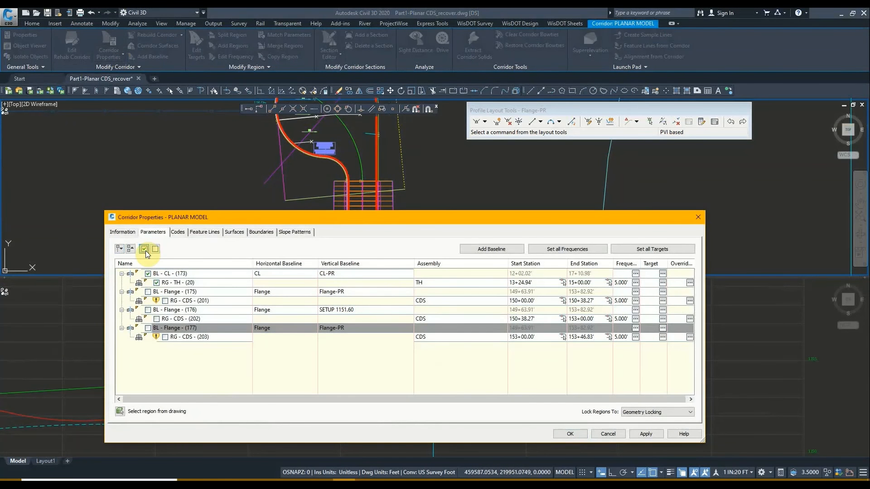
{"action": "left_click", "coordinate": [145, 249]}
{"action": "left_click", "coordinate": [570, 434]}
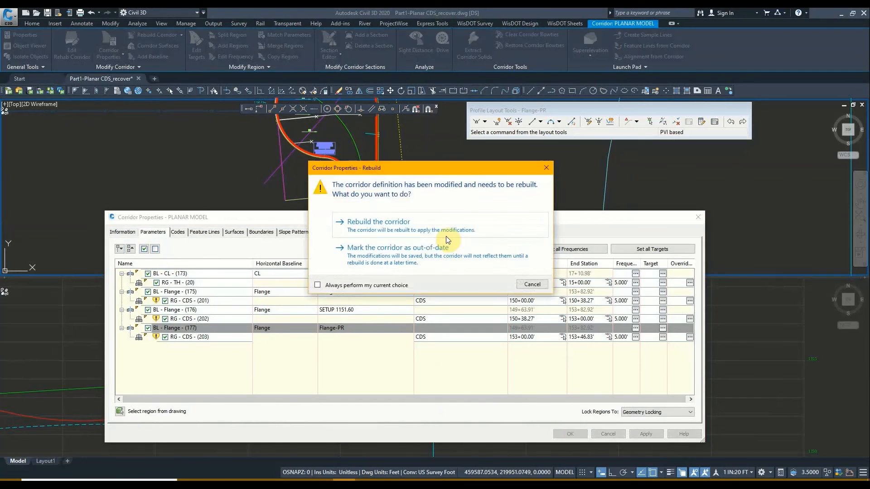
{"action": "left_click", "coordinate": [426, 221]}
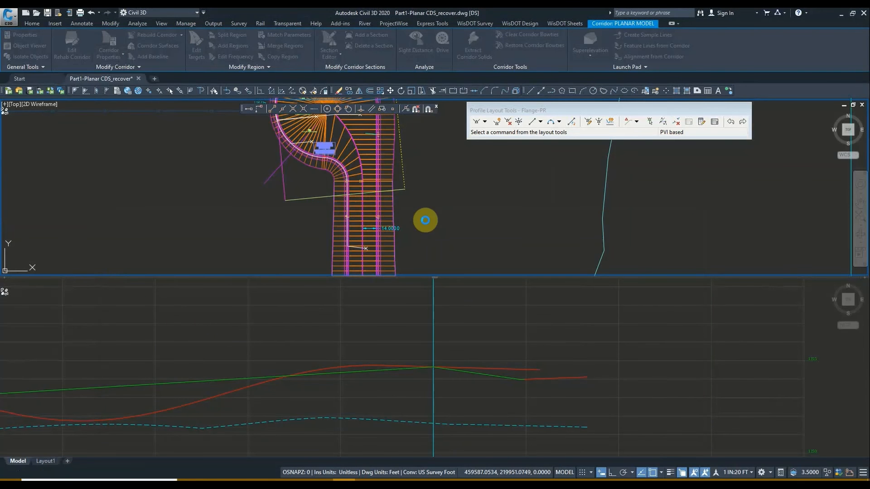
{"action": "middle_click_drag", "start_coordinate": [344, 160], "coordinate": [359, 232]}
{"action": "key", "text": "Escape"}
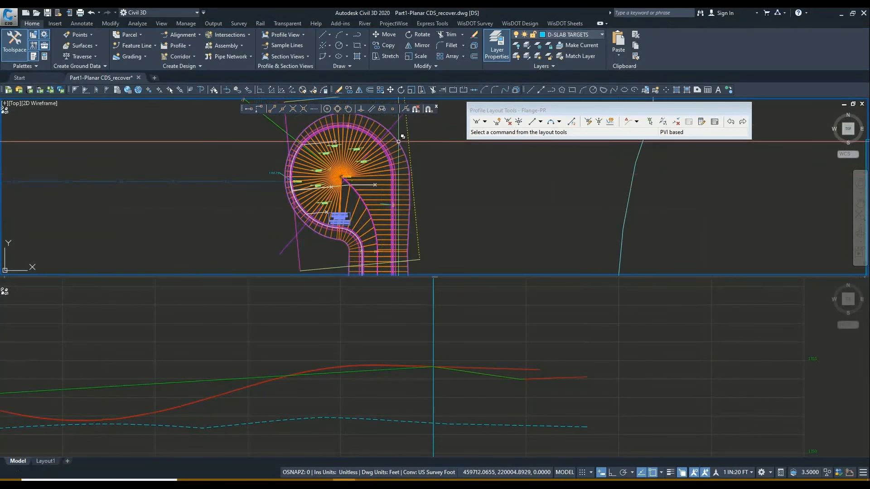
Select the PLANAR MODEL TOP TIN surface over the corridor and display its contours.
{"action": "left_click", "coordinate": [399, 142]}
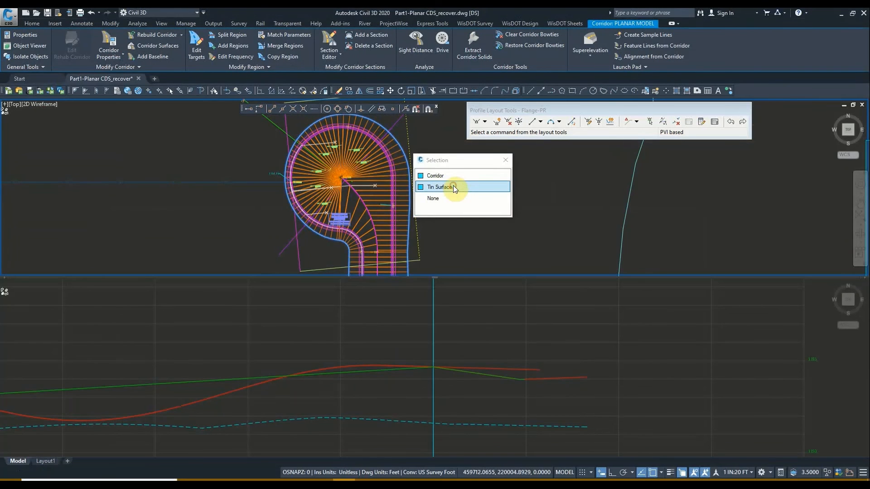
{"action": "left_click", "coordinate": [454, 186]}
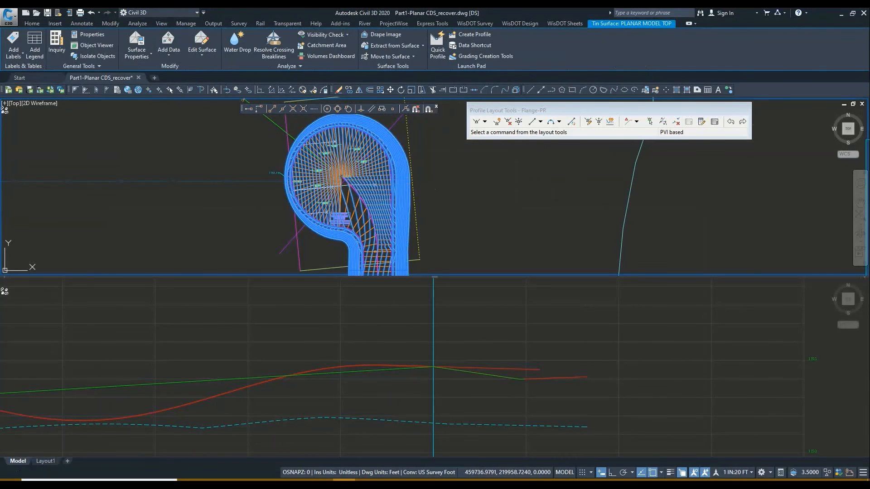
{"action": "key", "text": "Escape"}
Examine the surface contours and slope labels across the cul-de-sac bulb, the low point and the throat into the road.
{"action": "scroll", "coordinate": [399, 187], "scroll_direction": "up", "scroll_amount": 2}
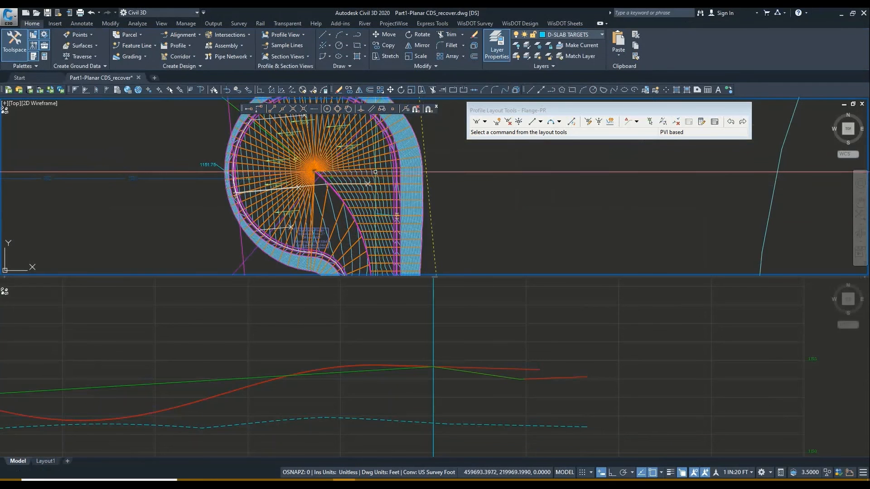
{"action": "left_click", "coordinate": [358, 179]}
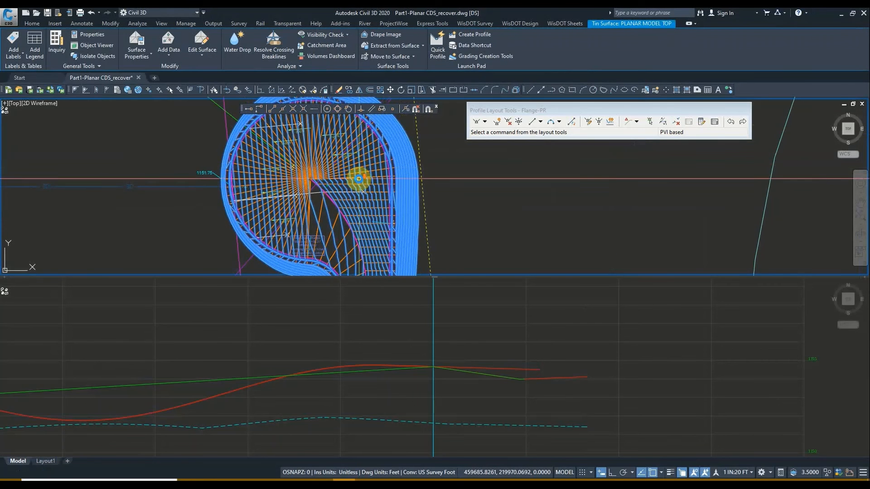
{"action": "scroll", "coordinate": [358, 179], "scroll_direction": "down", "scroll_amount": 3}
{"action": "middle_click_drag", "start_coordinate": [358, 179], "coordinate": [344, 198]}
{"action": "scroll", "coordinate": [272, 189], "scroll_direction": "up", "scroll_amount": 4}
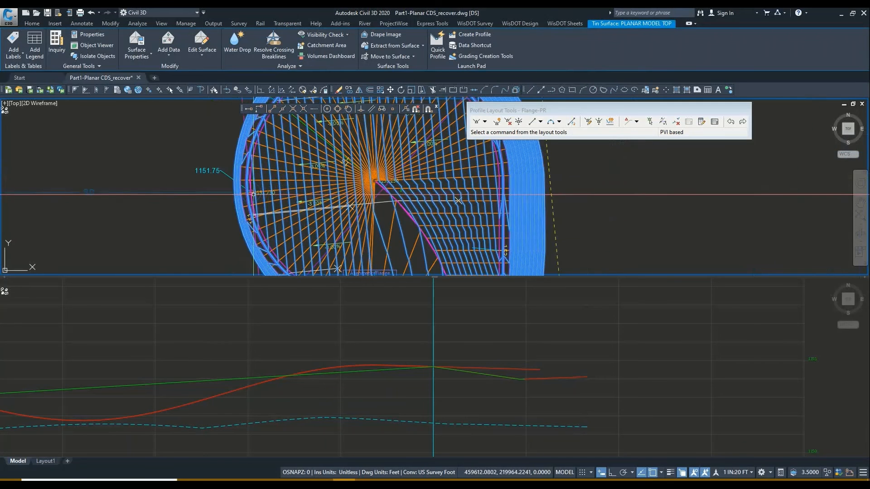
{"action": "scroll", "coordinate": [260, 187], "scroll_direction": "down", "scroll_amount": 2}
{"action": "middle_click_drag", "start_coordinate": [260, 183], "coordinate": [197, 170]}
{"action": "middle_click_drag", "start_coordinate": [300, 177], "coordinate": [326, 173]}
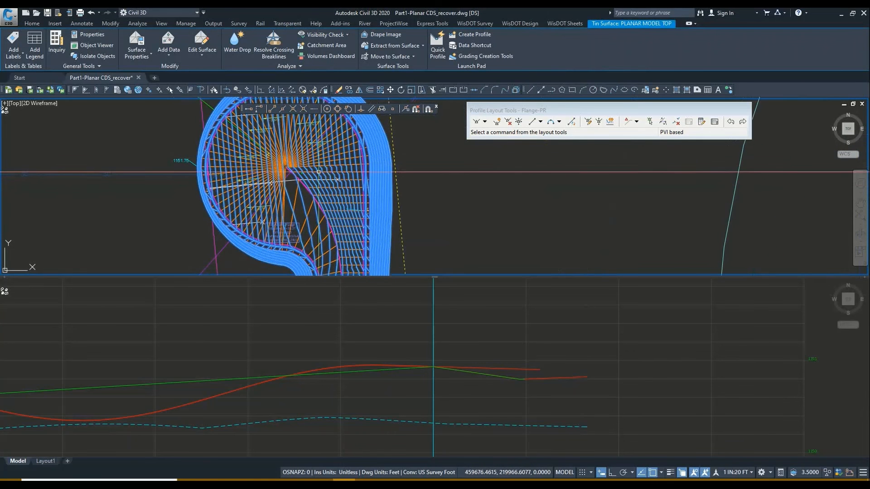
{"action": "scroll", "coordinate": [342, 172], "scroll_direction": "down", "scroll_amount": 2}
{"action": "scroll", "coordinate": [359, 233], "scroll_direction": "up", "scroll_amount": 2}
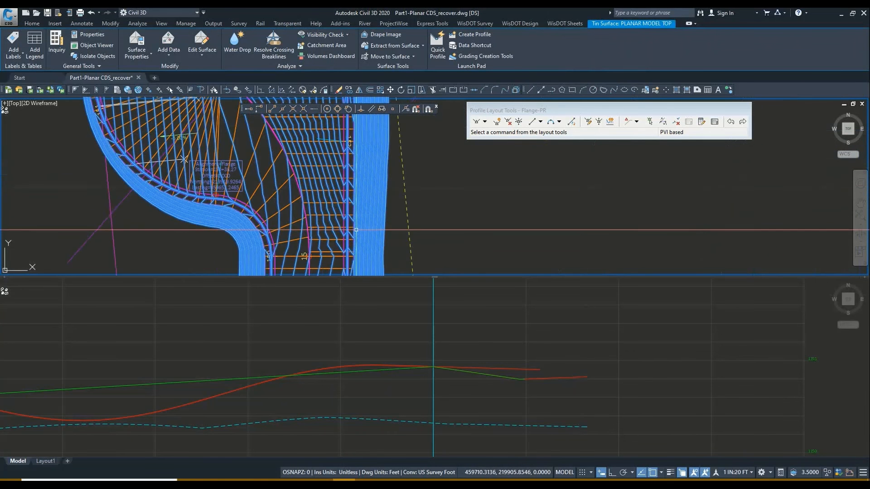
{"action": "scroll", "coordinate": [359, 234], "scroll_direction": "down", "scroll_amount": 2}
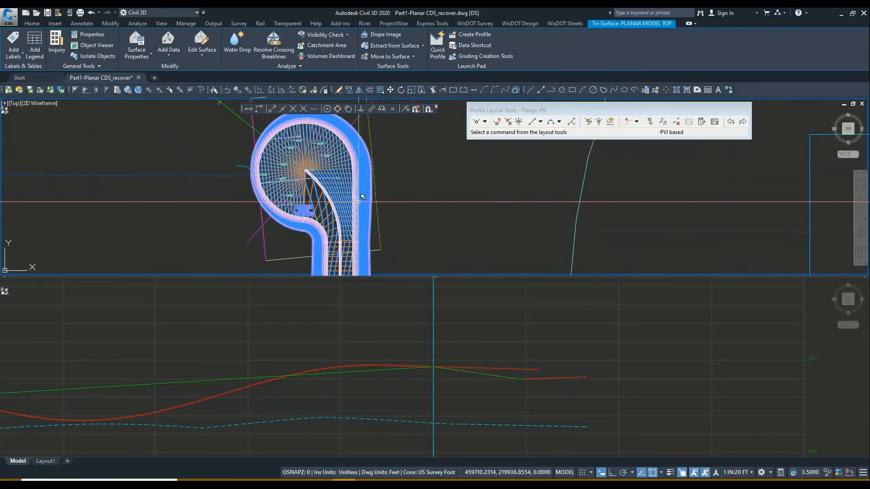
{"action": "middle_click_drag", "start_coordinate": [363, 197], "coordinate": [381, 204]}
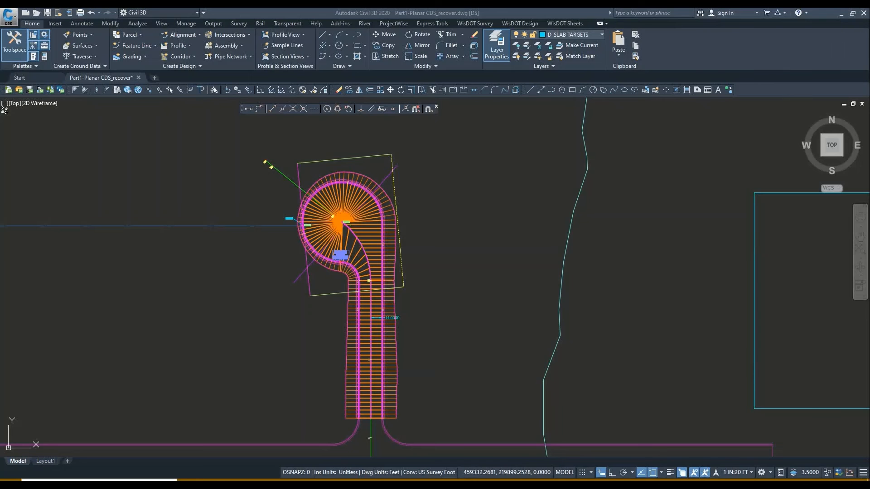
Examine the Flange profile view, comparing the green Flange-PR profile with the red profiles along its length.
{"action": "left_click", "coordinate": [199, 345]}
{"action": "middle_click_drag", "start_coordinate": [342, 222], "coordinate": [295, 253]}
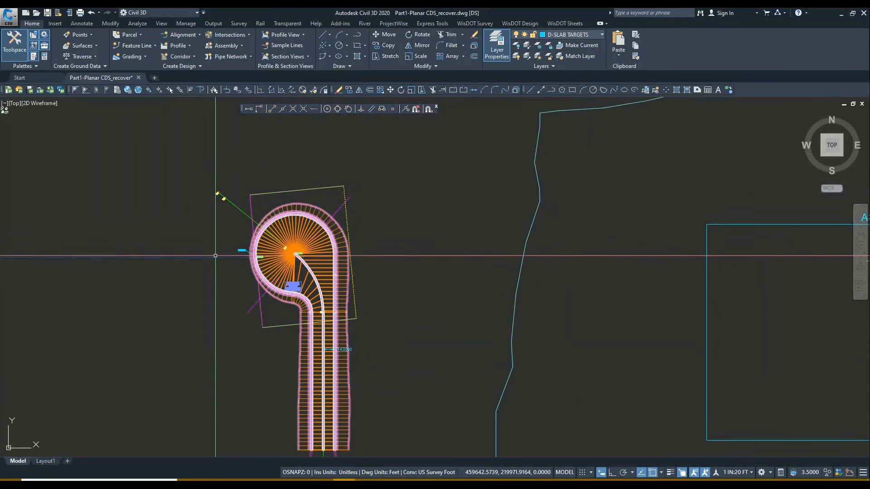
{"action": "scroll", "coordinate": [215, 256], "scroll_direction": "down", "scroll_amount": 5}
{"action": "scroll", "coordinate": [602, 258], "scroll_direction": "up", "scroll_amount": 8}
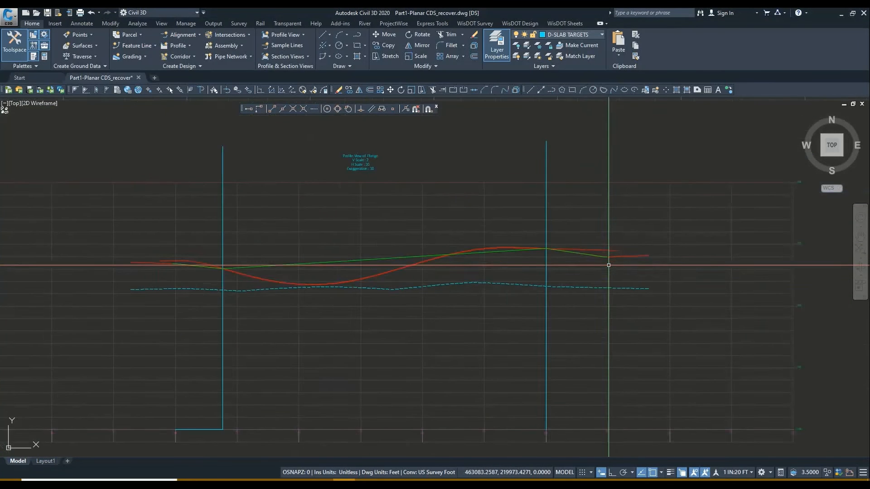
{"action": "middle_click_drag", "start_coordinate": [541, 277], "coordinate": [482, 267]}
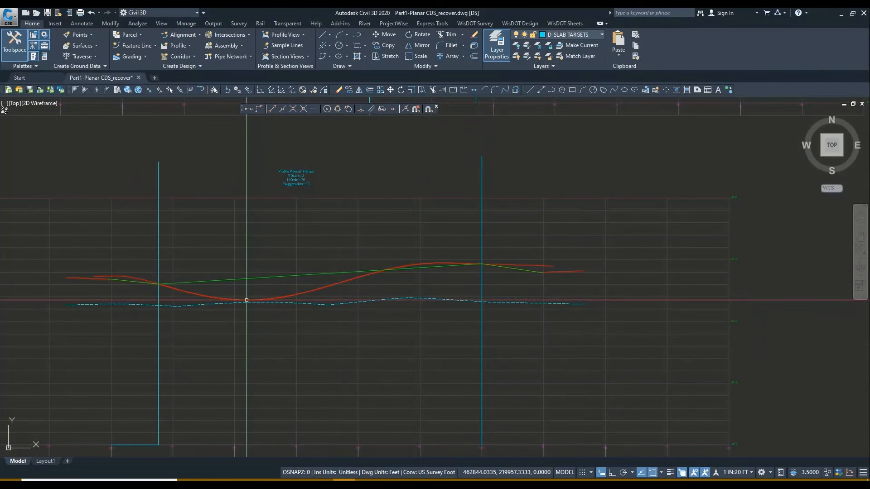
{"action": "scroll", "coordinate": [248, 297], "scroll_direction": "down", "scroll_amount": 12}
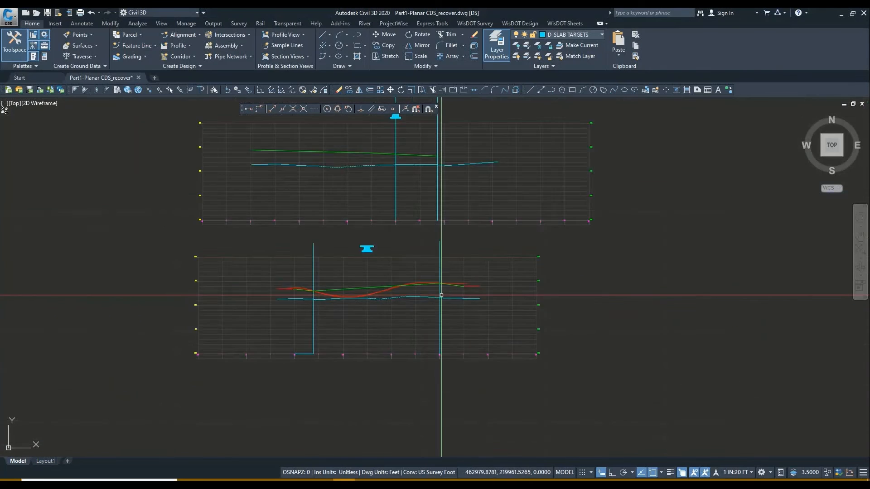
Examine the lane subassembly in the full-width assembly and the corridor transition where the cul-de-sac bulb meets the road.
{"action": "scroll", "coordinate": [313, 284], "scroll_direction": "up", "scroll_amount": 8}
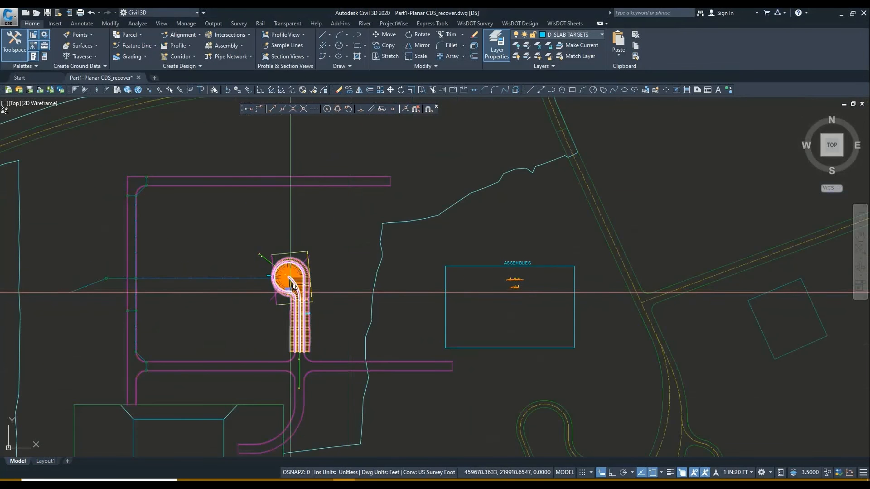
{"action": "scroll", "coordinate": [653, 276], "scroll_direction": "up", "scroll_amount": 8}
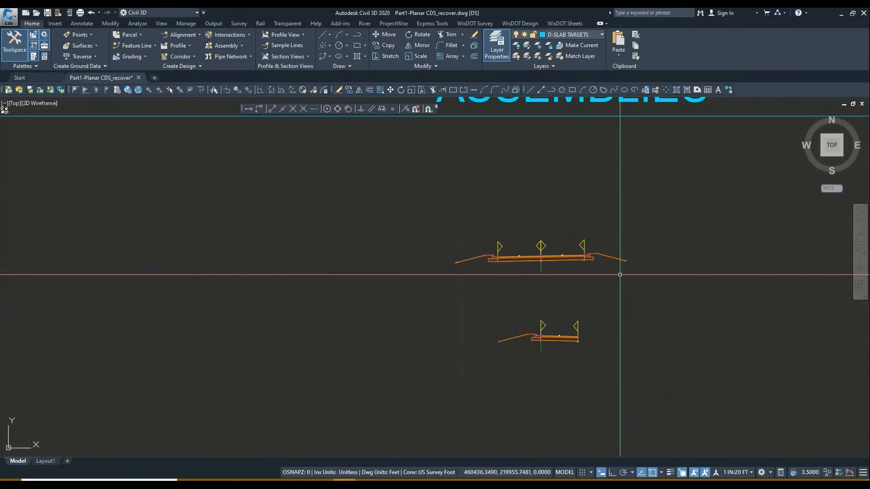
{"action": "left_click", "coordinate": [562, 259]}
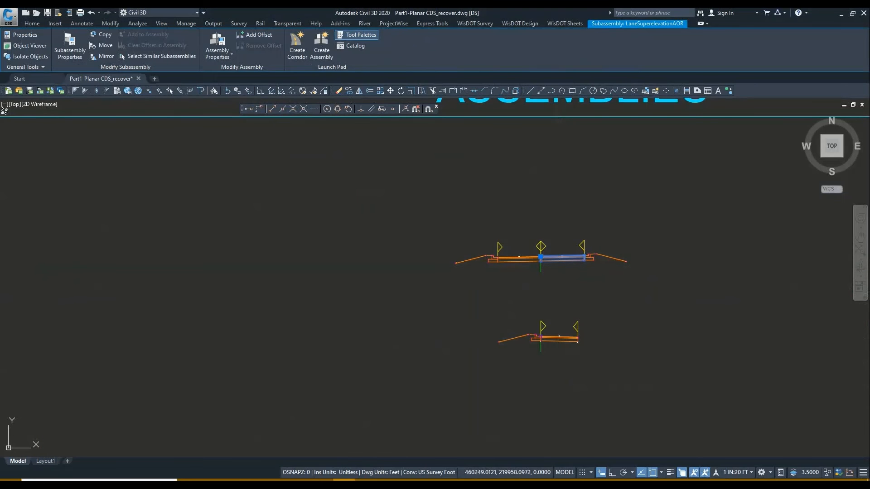
{"action": "scroll", "coordinate": [644, 262], "scroll_direction": "down", "scroll_amount": 8}
{"action": "scroll", "coordinate": [217, 295], "scroll_direction": "up", "scroll_amount": 4}
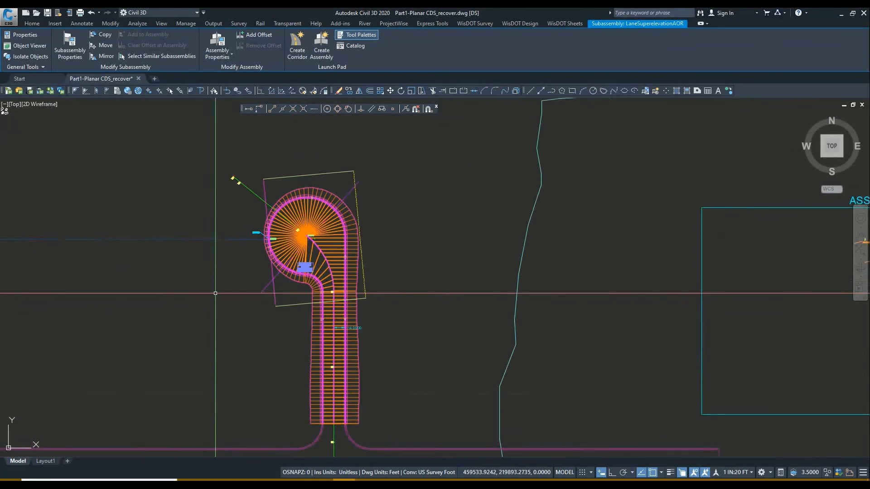
{"action": "key", "text": "Escape"}
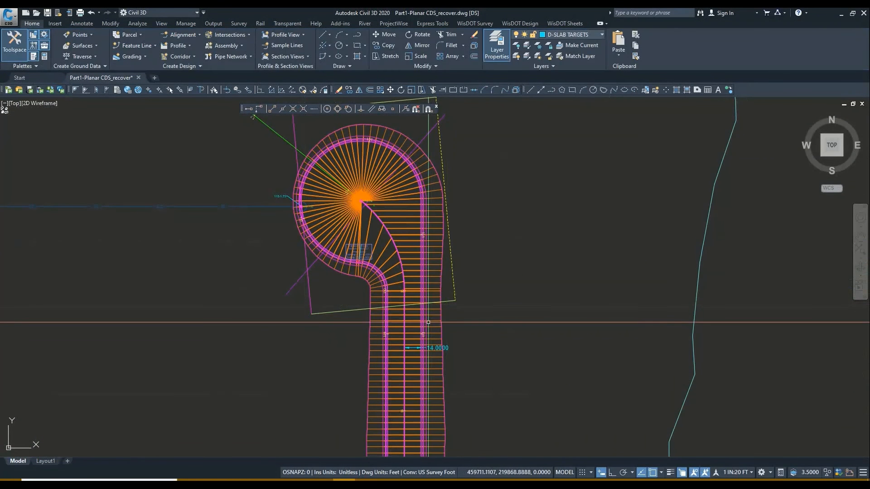
{"action": "left_click", "coordinate": [435, 322]}
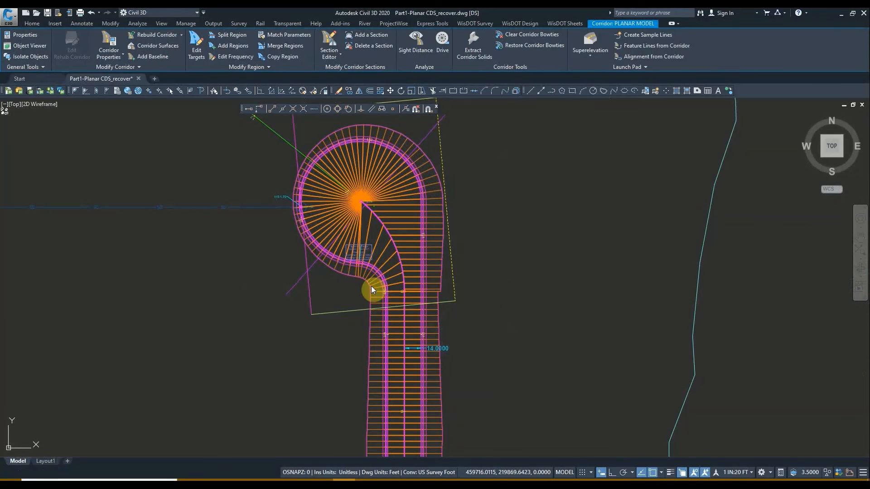
{"action": "scroll", "coordinate": [429, 286], "scroll_direction": "up", "scroll_amount": 4}
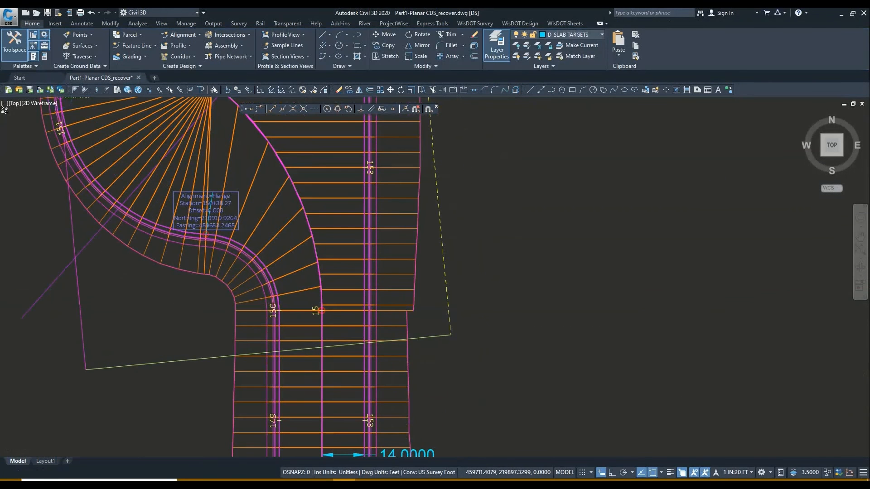
{"action": "scroll", "coordinate": [380, 312], "scroll_direction": "down", "scroll_amount": 2}
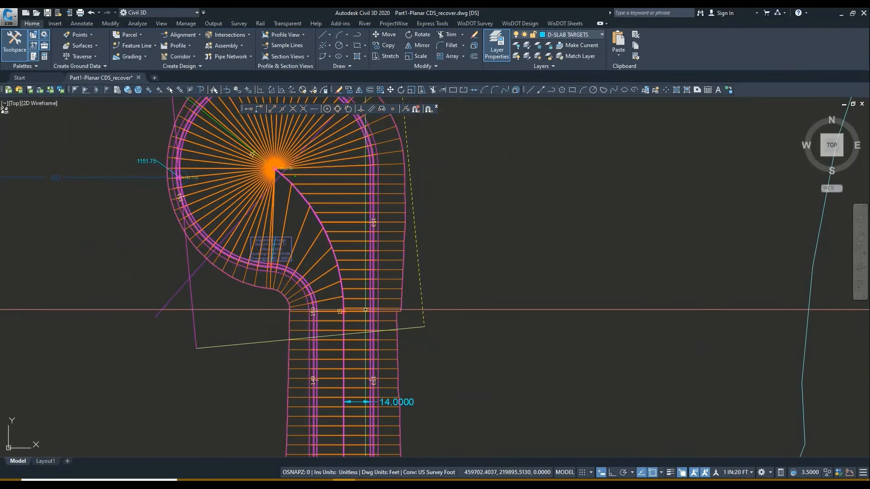
{"action": "scroll", "coordinate": [367, 302], "scroll_direction": "up", "scroll_amount": 2}
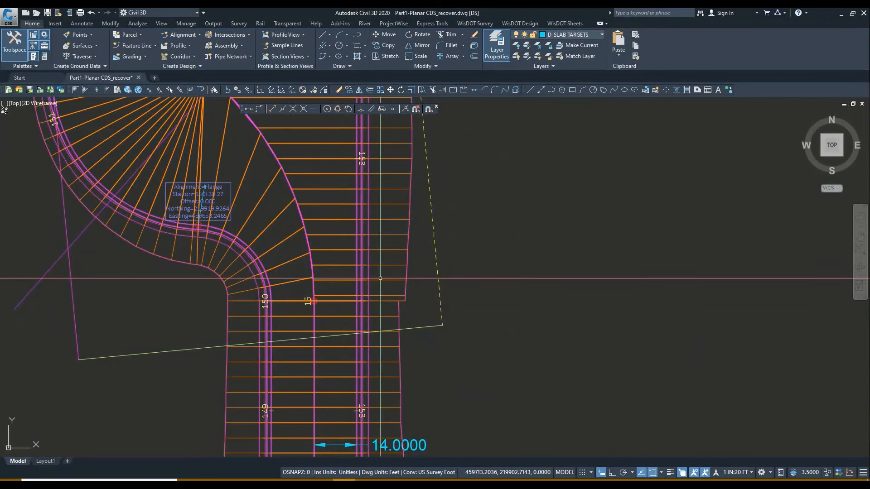
Disable the cul-de-sac bulb portion of the PLANAR MODEL corridor and rebuild it with only the straight road section.
{"action": "scroll", "coordinate": [367, 292], "scroll_direction": "down", "scroll_amount": 5}
{"action": "left_click", "coordinate": [382, 318]}
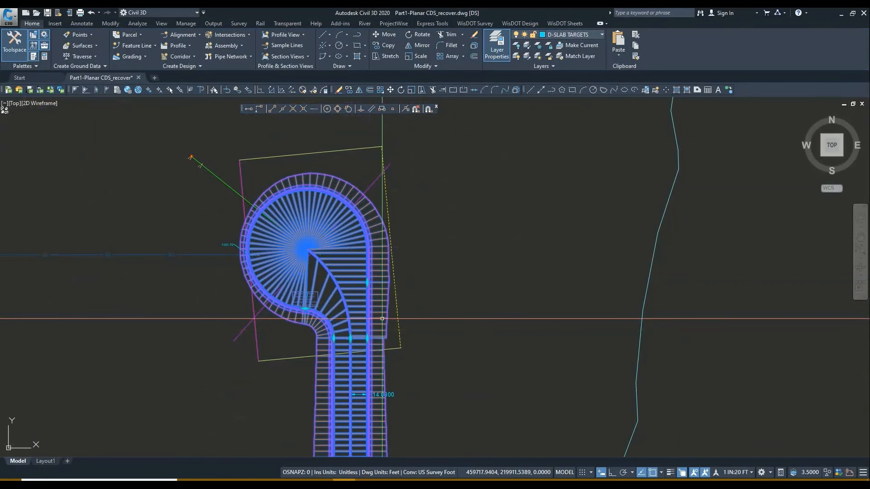
{"action": "left_click", "coordinate": [109, 43]}
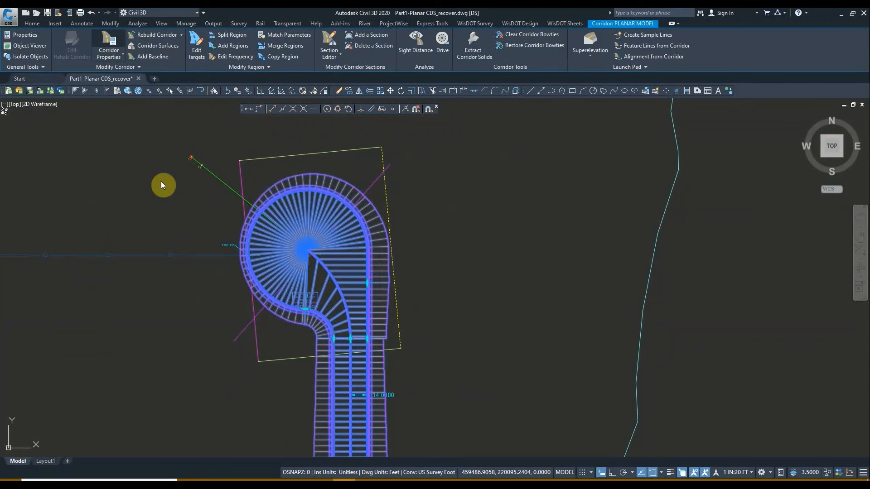
{"action": "left_click", "coordinate": [295, 183]}
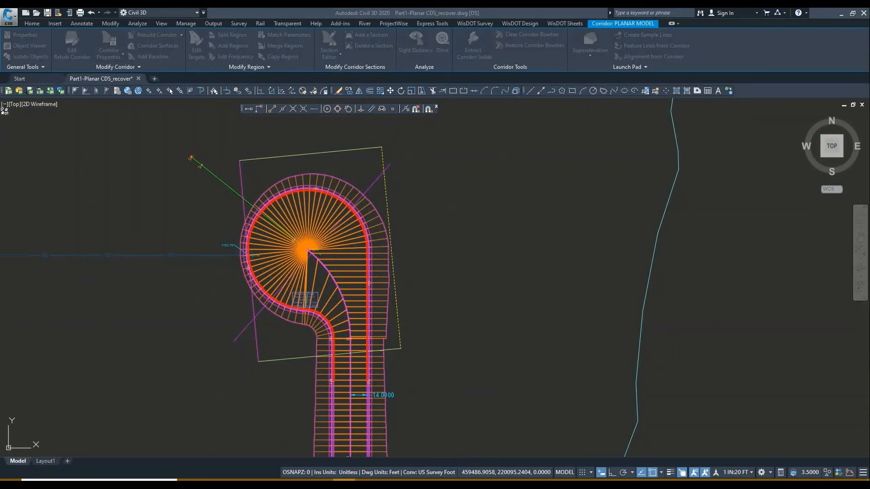
{"action": "left_click", "coordinate": [398, 224]}
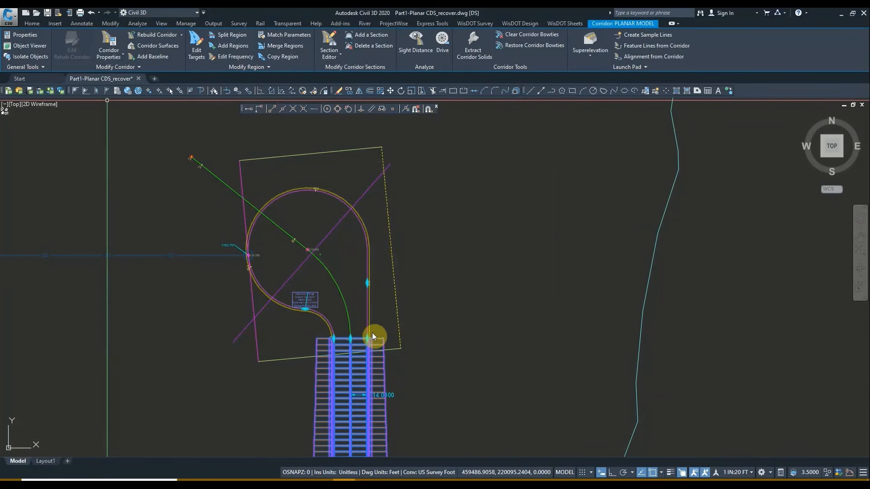
{"action": "middle_click_drag", "start_coordinate": [335, 338], "coordinate": [375, 327]}
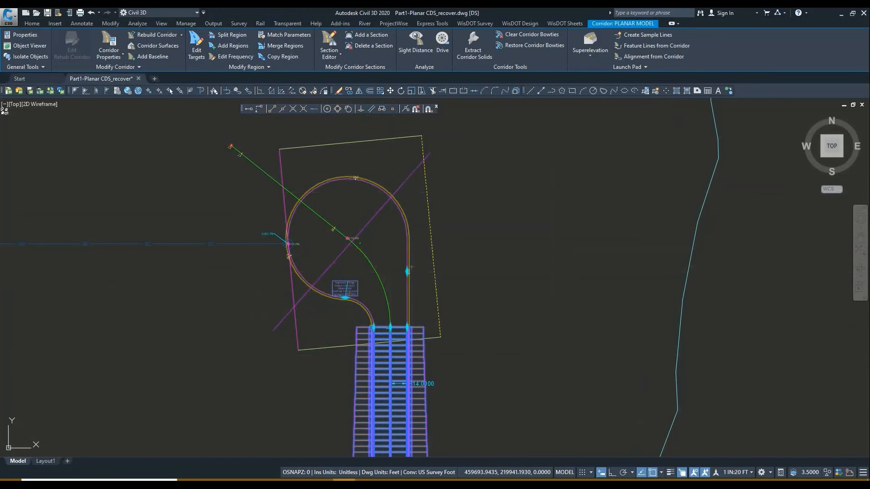
{"action": "key", "text": "Escape"}
Draw a polyline from a nearest-snapped point on the east side of the bulb's flange line, running outward to the northeast.
{"action": "middle_click_drag", "start_coordinate": [371, 208], "coordinate": [373, 249]}
{"action": "scroll", "coordinate": [409, 282], "scroll_direction": "up", "scroll_amount": 2}
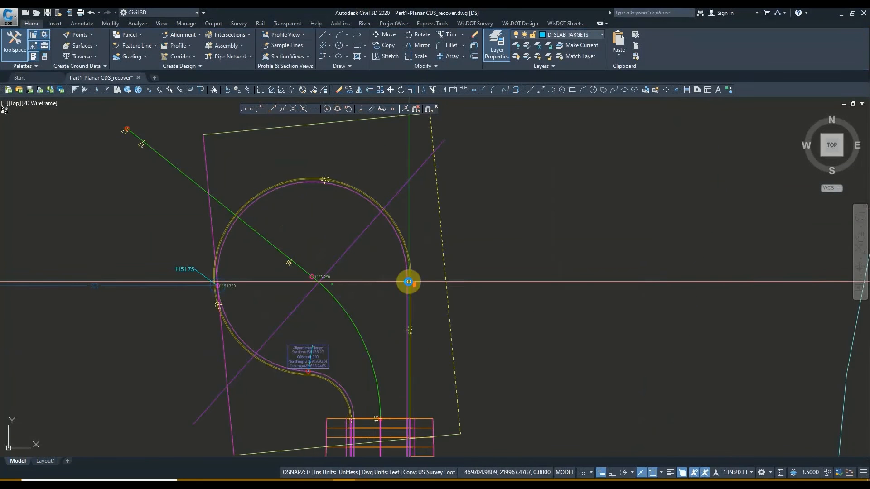
{"action": "left_click", "coordinate": [362, 50]}
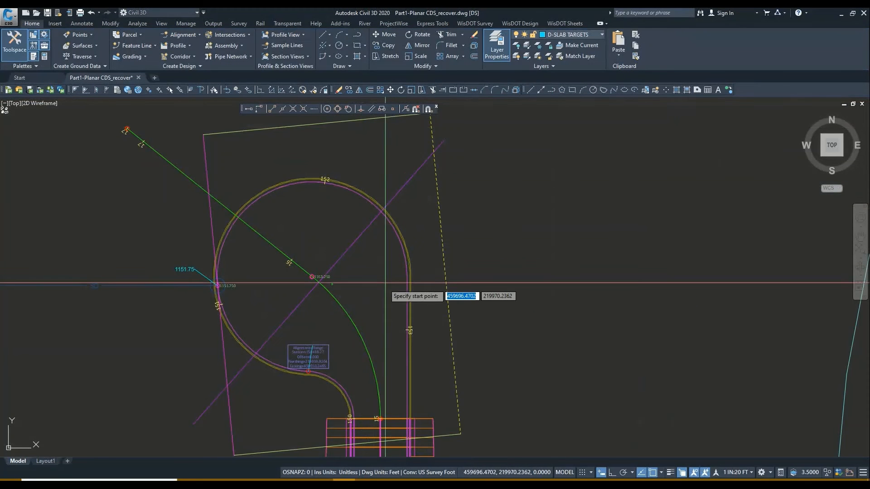
{"action": "right_click", "coordinate": [392, 307], "text": "shift"}
{"action": "left_click", "coordinate": [405, 259]}
{"action": "scroll", "coordinate": [405, 247], "scroll_direction": "up", "scroll_amount": 4}
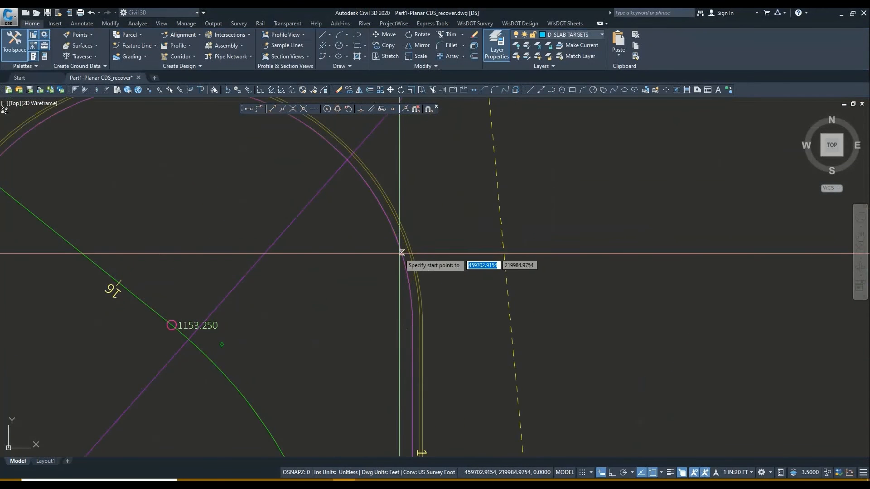
{"action": "left_click", "coordinate": [402, 254]}
{"action": "scroll", "coordinate": [439, 210], "scroll_direction": "down", "scroll_amount": 2}
{"action": "middle_click_drag", "start_coordinate": [439, 210], "coordinate": [433, 238]}
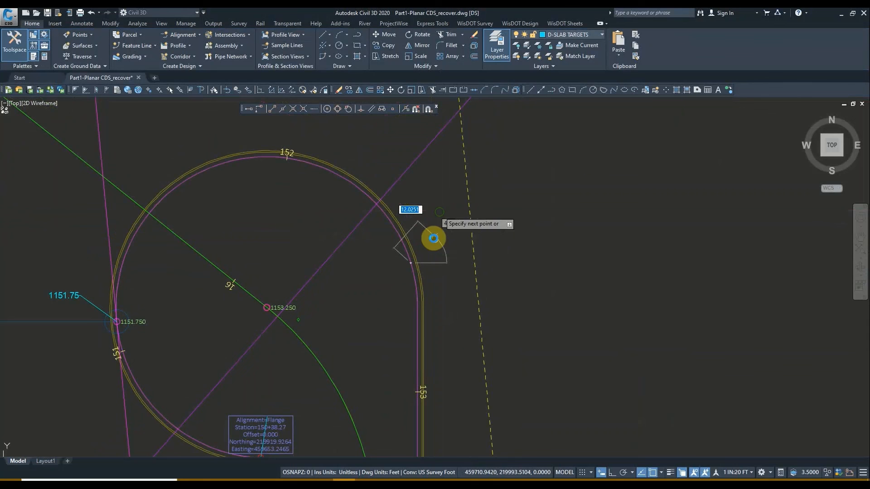
{"action": "left_click", "coordinate": [532, 208]}
{"action": "key", "text": "Escape"}
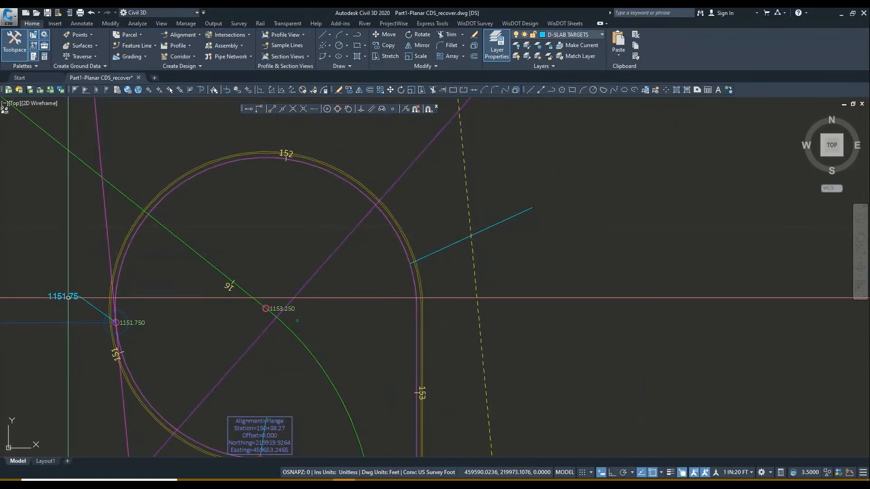
Copy the 1151.75 elevation label and its leader from the low point to the new polyline's start on the flange.
{"action": "left_click", "coordinate": [349, 90]}
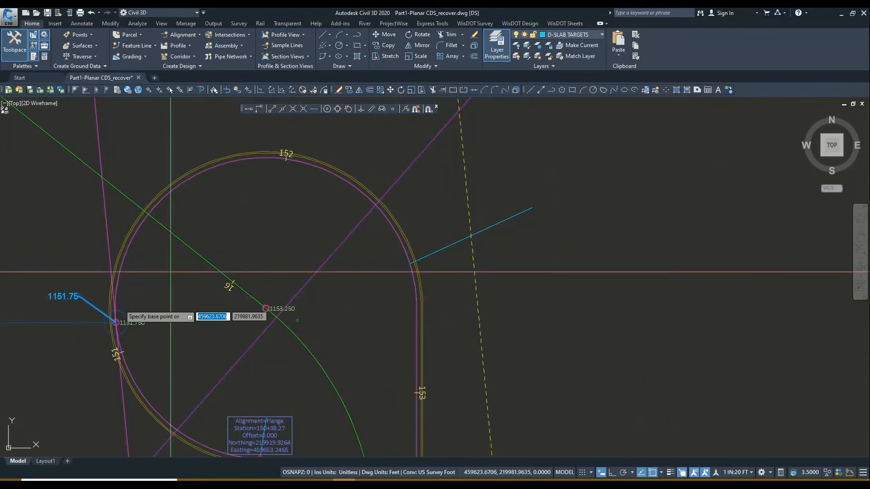
{"action": "left_click", "coordinate": [119, 325]}
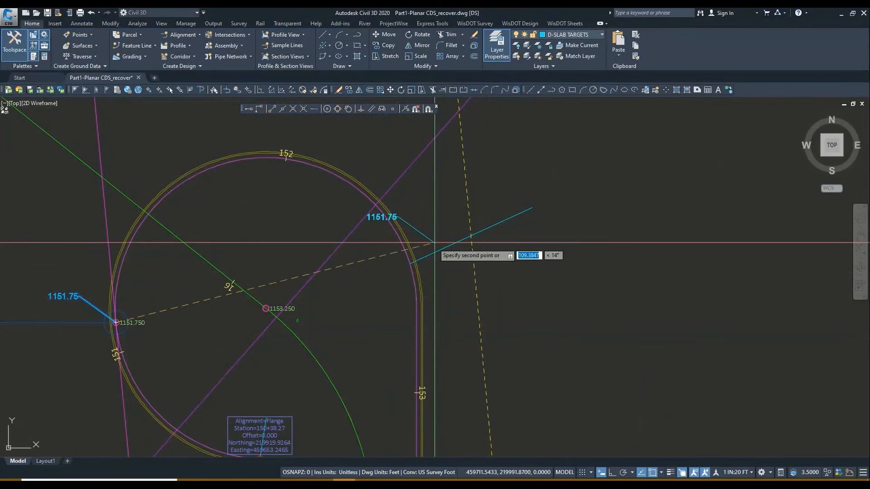
{"action": "left_click", "coordinate": [410, 264]}
{"action": "key", "text": "Escape"}
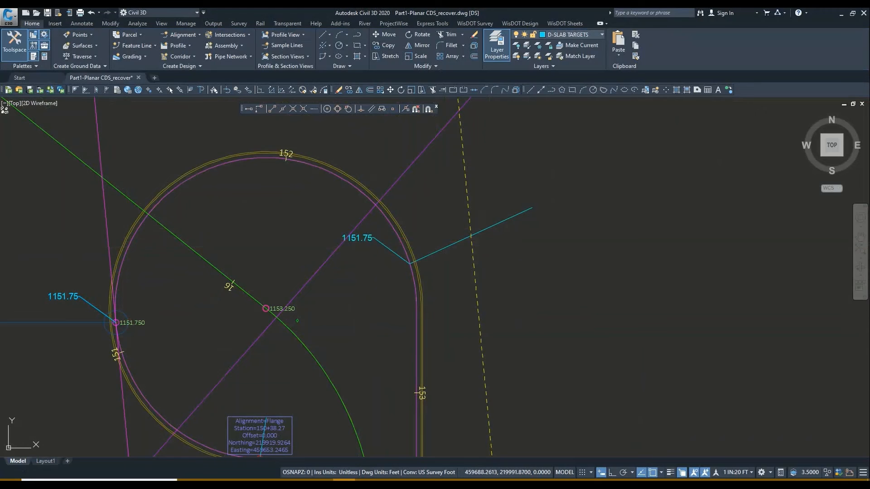
Change the copied elevation label's text to 1152.00.
{"action": "left_click", "coordinate": [366, 240]}
{"action": "double_click", "coordinate": [363, 239]}
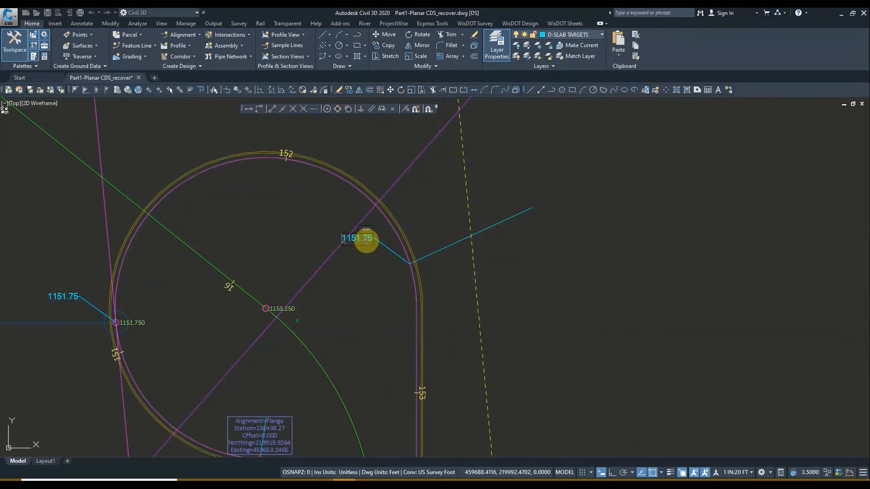
{"action": "type", "text": "115"}
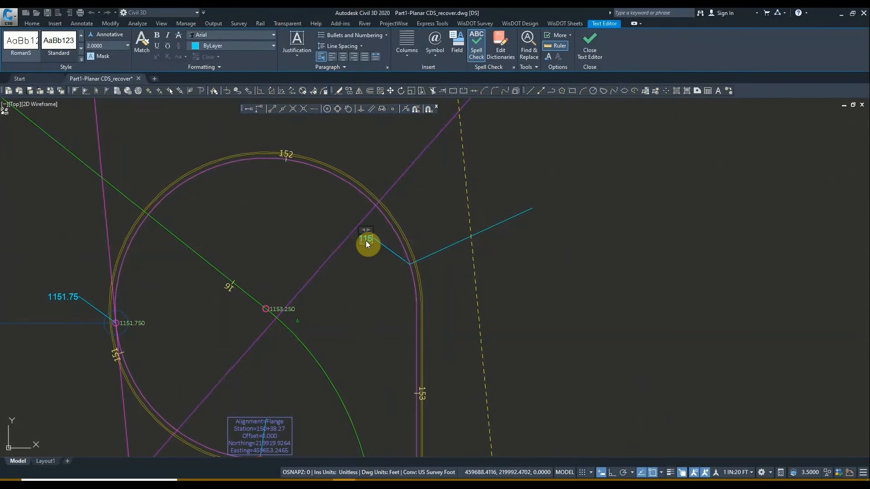
{"action": "type", "text": "2"}
{"action": "key", "text": "Escape"}
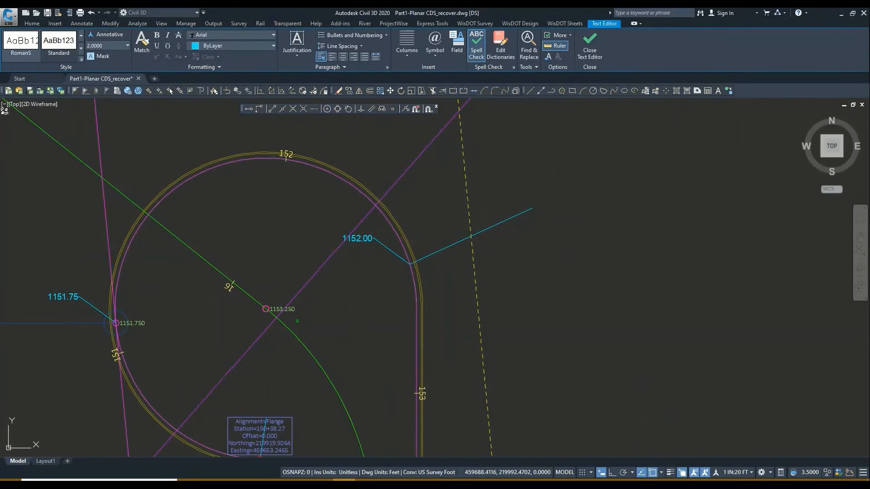
Move the 1152.00 leader text outside the cul-de-sac curb, keeping its arrow point on the curb line.
{"action": "left_click", "coordinate": [365, 237]}
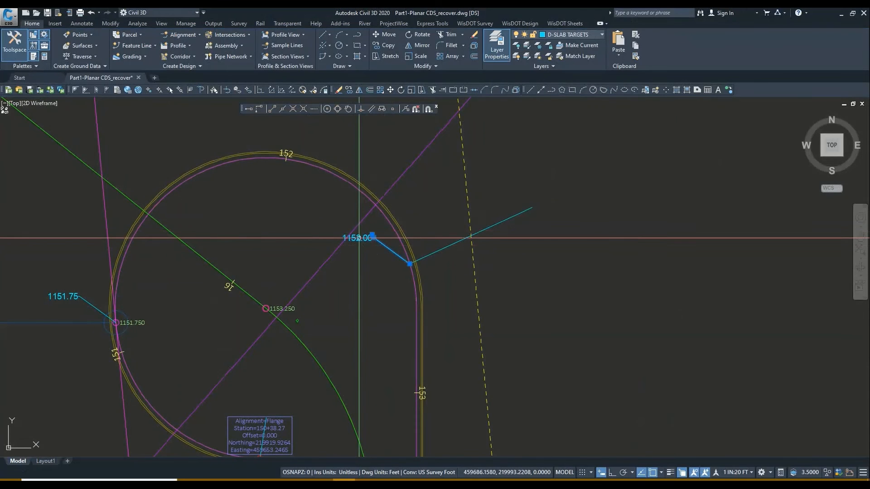
{"action": "left_click", "coordinate": [372, 236]}
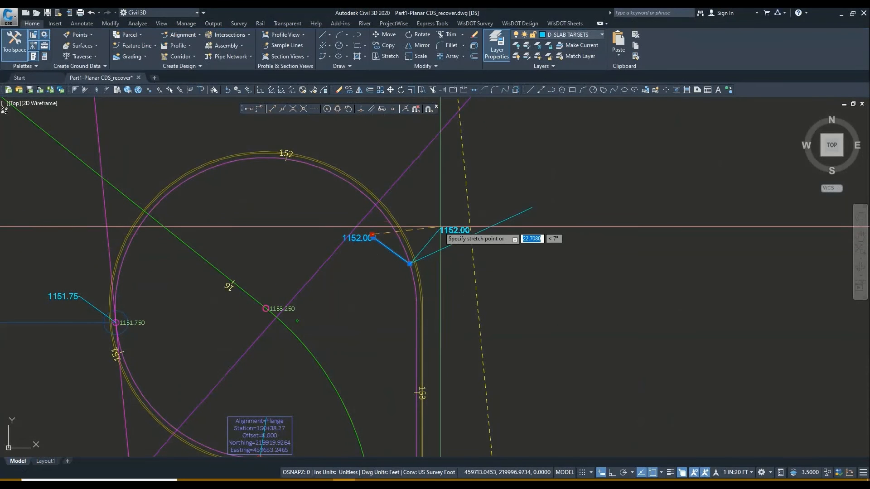
{"action": "left_click", "coordinate": [434, 228]}
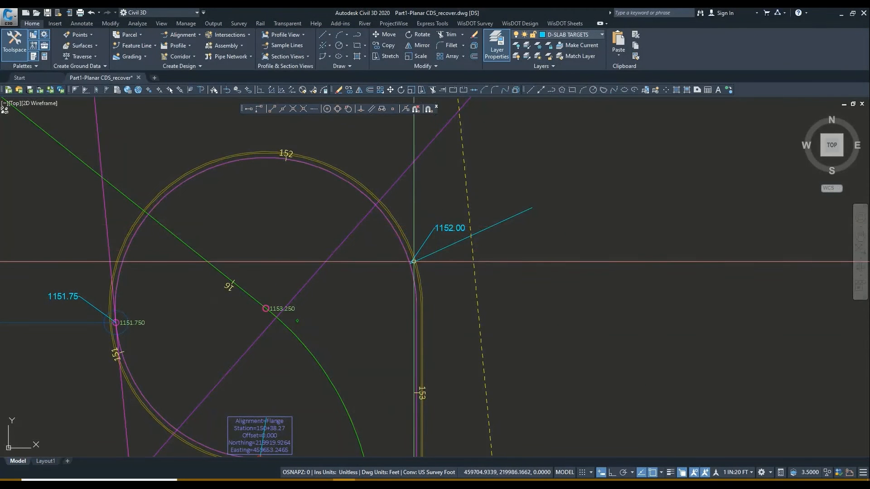
{"action": "scroll", "coordinate": [411, 264], "scroll_direction": "down", "scroll_amount": 2}
{"action": "middle_click_drag", "start_coordinate": [418, 256], "coordinate": [414, 238]}
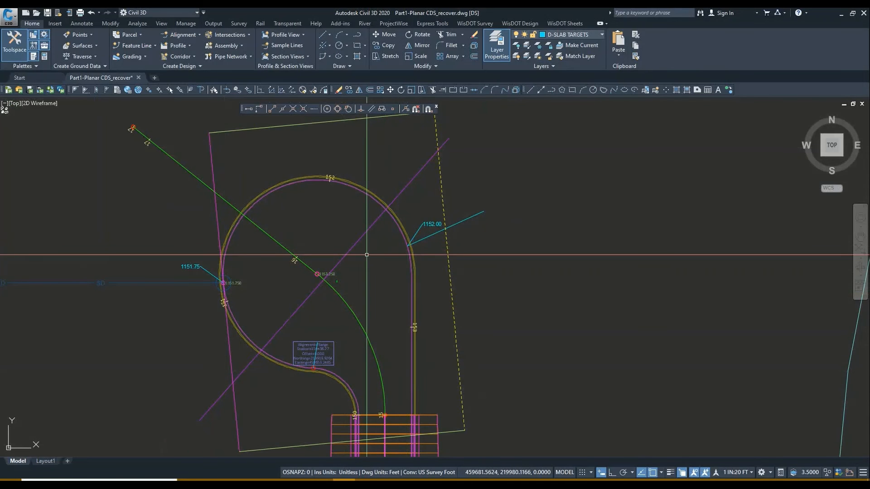
Copy the surface elevation label at the cul-de-sac centre to the arrow point of the 1152.00 leader.
{"action": "scroll", "coordinate": [322, 271], "scroll_direction": "up", "scroll_amount": 4}
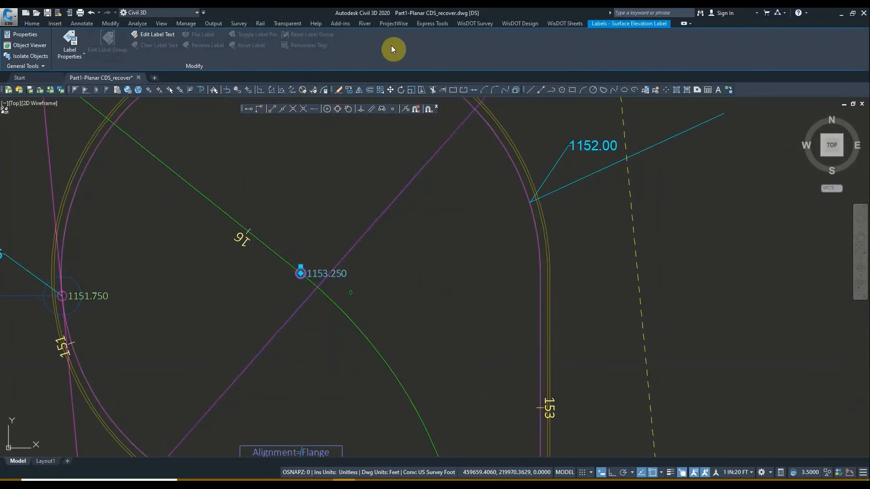
{"action": "left_click", "coordinate": [33, 24]}
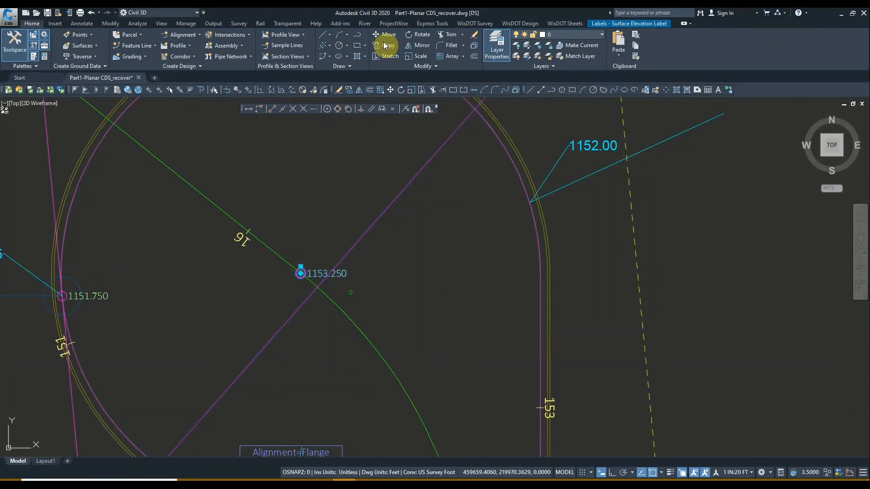
{"action": "scroll", "coordinate": [295, 277], "scroll_direction": "up", "scroll_amount": 2}
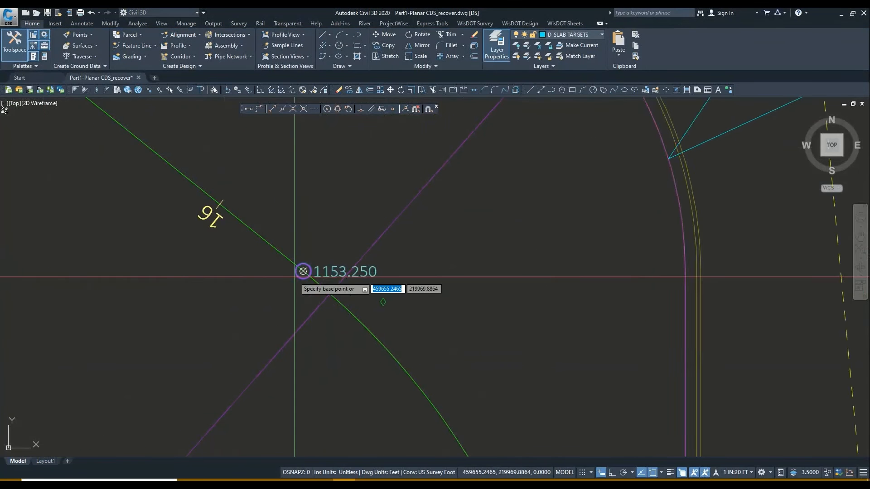
{"action": "left_click", "coordinate": [302, 271]}
{"action": "middle_click_drag", "start_coordinate": [617, 180], "coordinate": [374, 274]}
{"action": "left_click", "coordinate": [492, 225]}
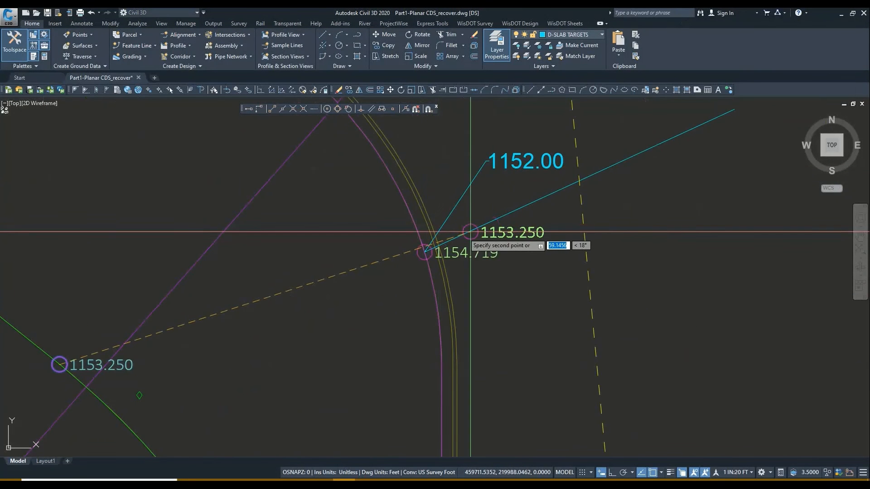
{"action": "scroll", "coordinate": [423, 301], "scroll_direction": "down", "scroll_amount": 4}
{"action": "key", "text": "Return"}
{"action": "scroll", "coordinate": [353, 246], "scroll_direction": "down", "scroll_amount": 4}
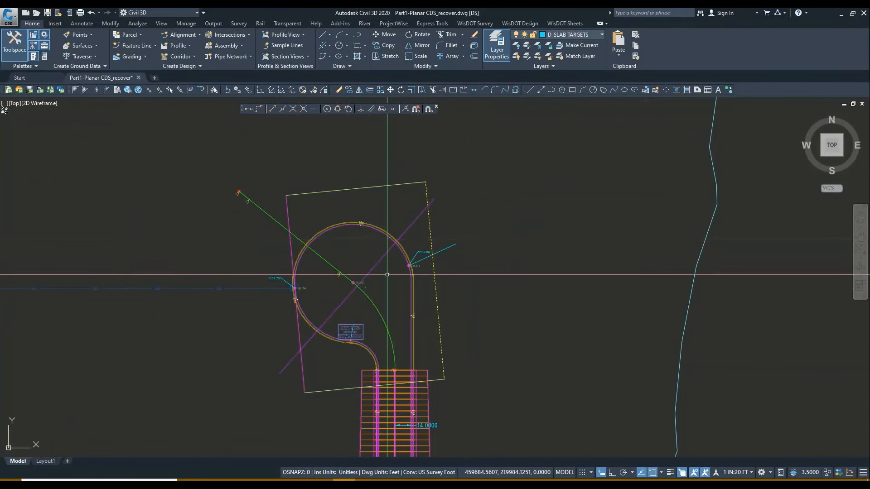
Draw a polyline segment from a Nearest point on the inner curb line near contour label 152 to the cul-de-sac centre point.
{"action": "middle_click_drag", "start_coordinate": [381, 350], "coordinate": [379, 352]}
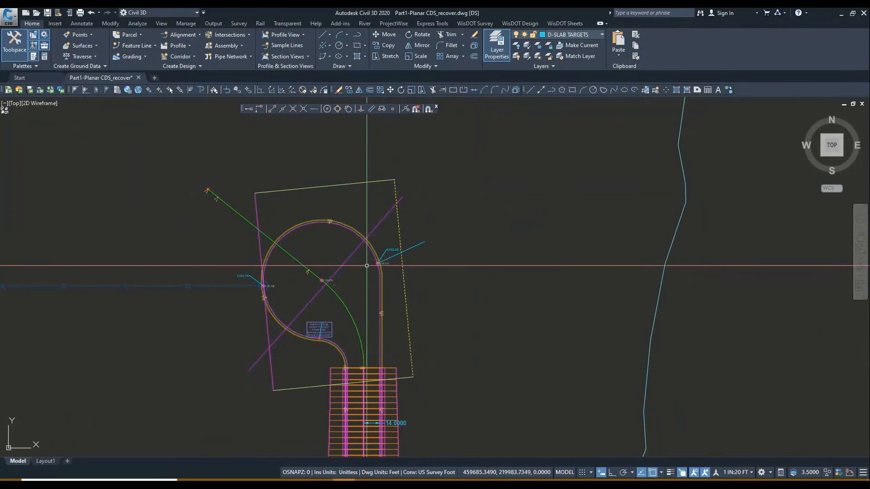
{"action": "scroll", "coordinate": [378, 262], "scroll_direction": "up", "scroll_amount": 2}
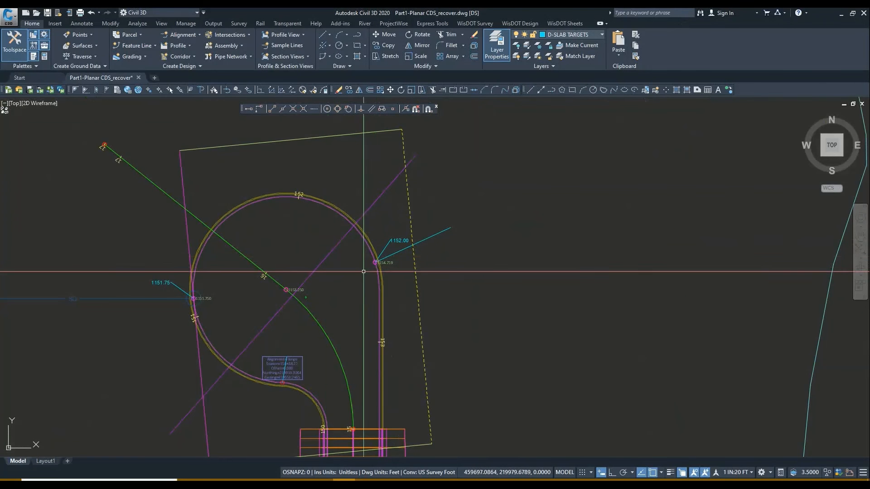
{"action": "left_click", "coordinate": [356, 40]}
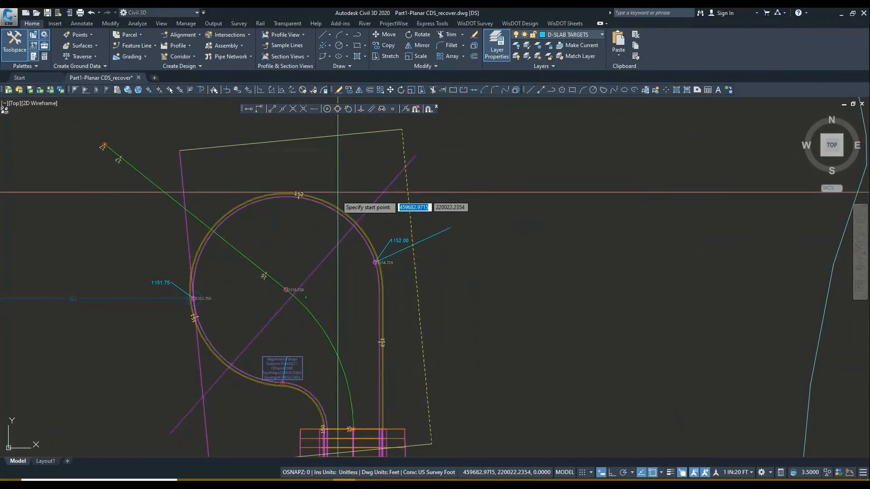
{"action": "scroll", "coordinate": [292, 215], "scroll_direction": "up", "scroll_amount": 4}
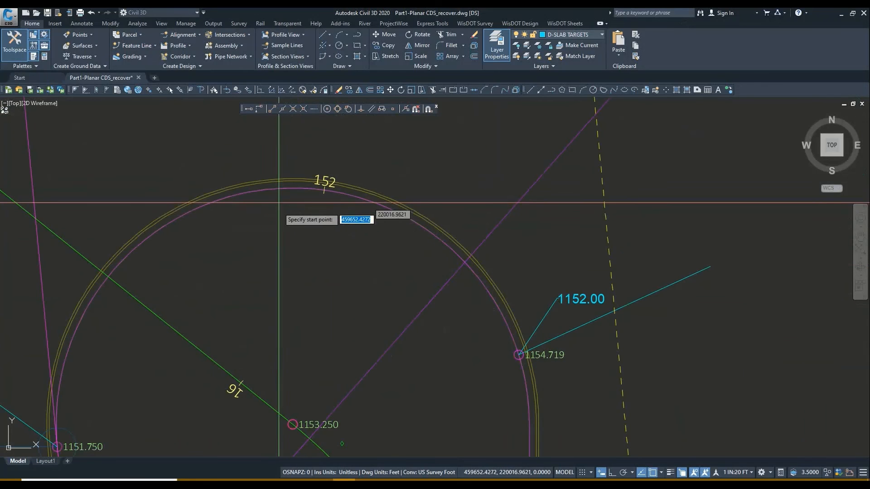
{"action": "right_click", "coordinate": [281, 214], "text": "shift"}
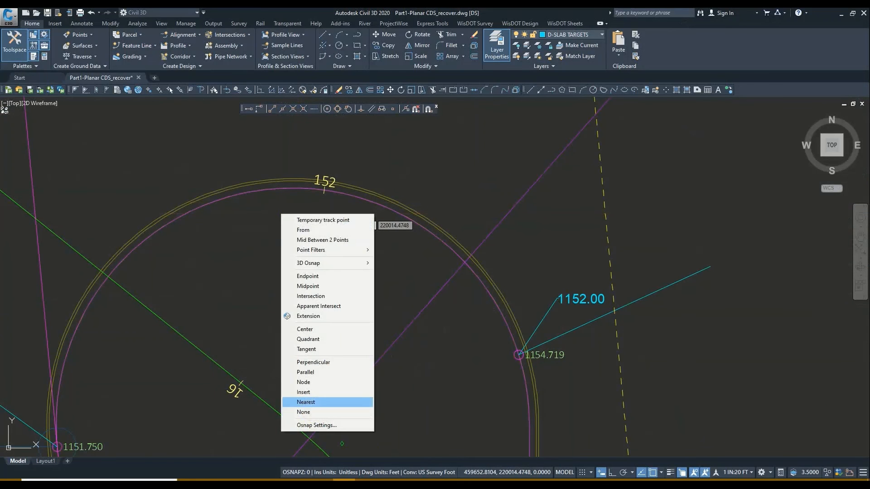
{"action": "left_click", "coordinate": [306, 402]}
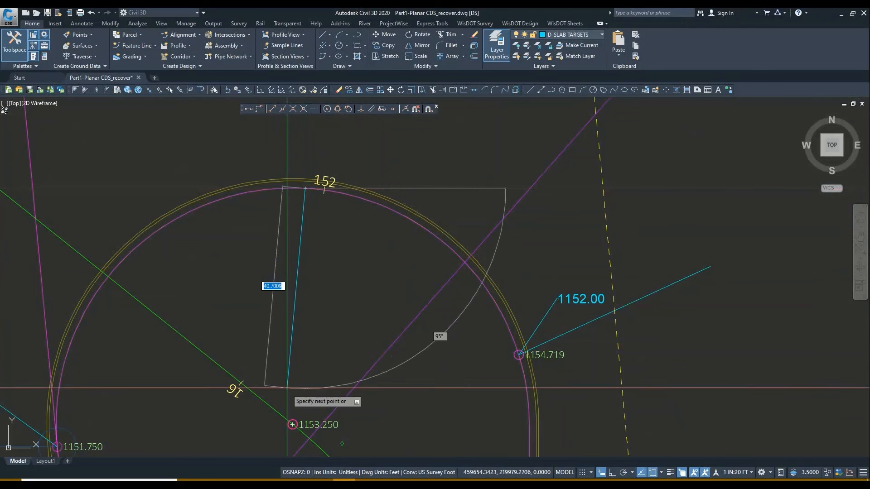
{"action": "scroll", "coordinate": [292, 424], "scroll_direction": "down", "scroll_amount": 4}
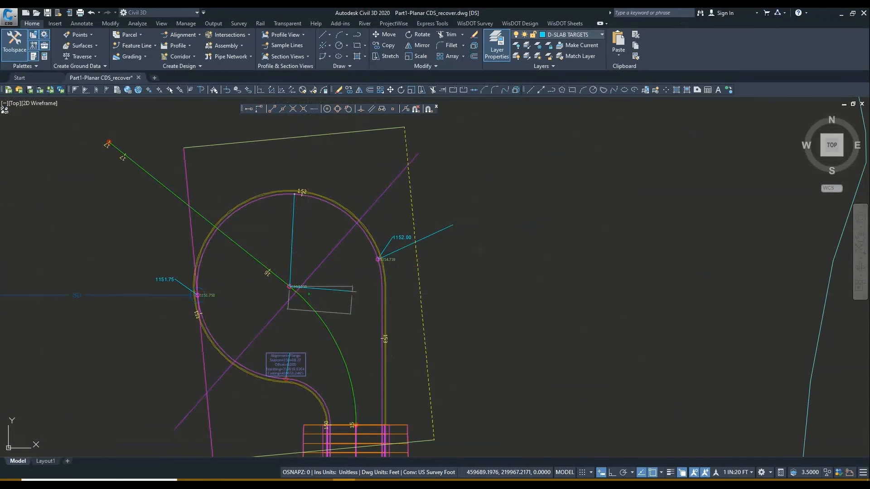
Continue the polyline with an arc to the alignment point at the corridor end and bend it to match the alignment curve.
{"action": "type", "text": "a"}
{"action": "key", "text": "Return"}
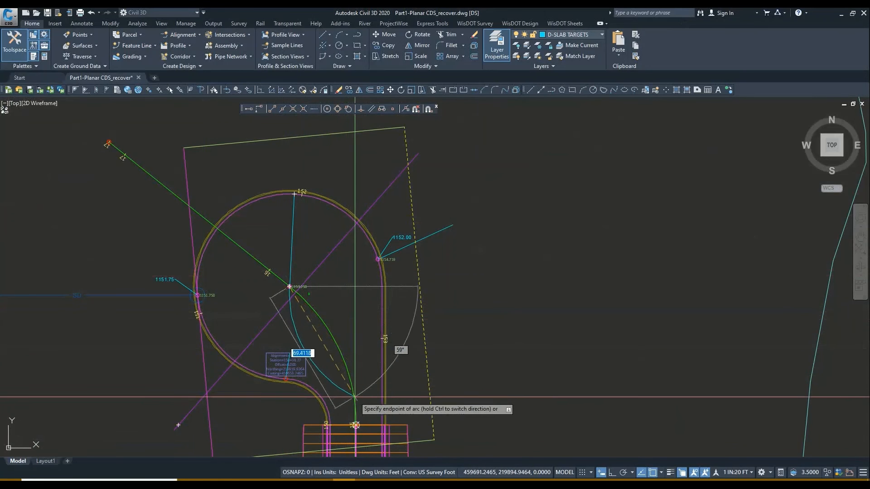
{"action": "left_click", "coordinate": [355, 425]}
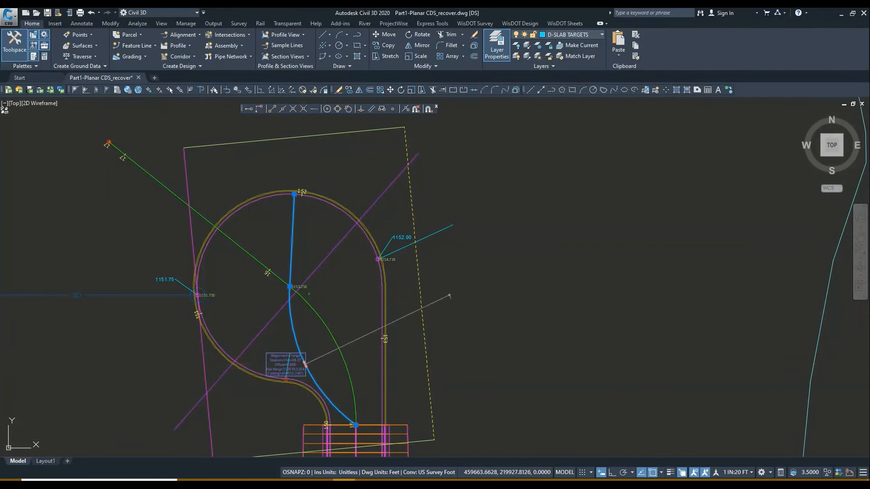
{"action": "middle_click_drag", "start_coordinate": [348, 313], "coordinate": [265, 292]}
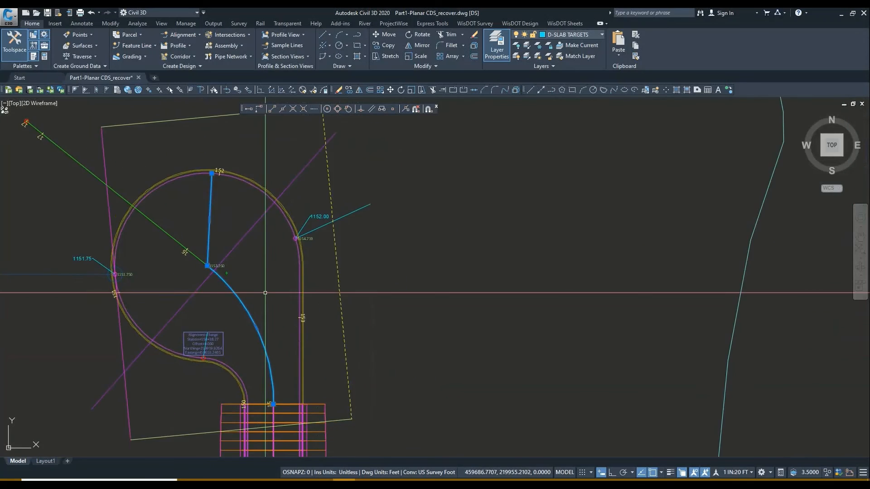
{"action": "scroll", "coordinate": [265, 293], "scroll_direction": "down", "scroll_amount": 2}
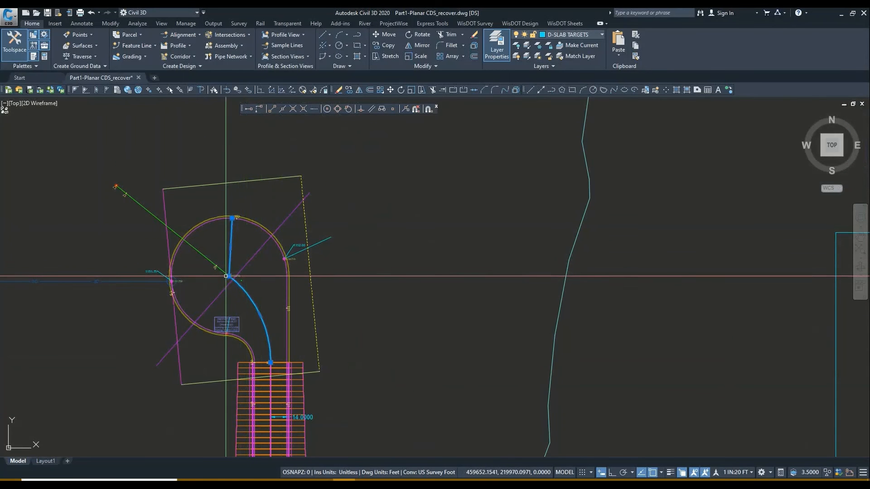
{"action": "key", "text": "Escape"}
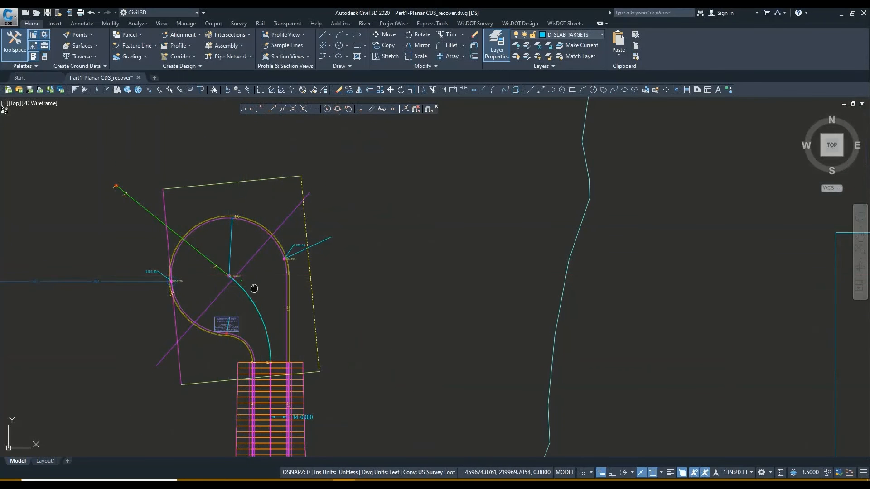
{"action": "mouse_move", "coordinate": [254, 289]}
{"action": "middle_mouse_down"}
{"action": "mouse_move", "coordinate": [329, 283]}
{"action": "mouse_move", "coordinate": [231, 252]}
{"action": "mouse_move", "coordinate": [294, 297]}
{"action": "middle_mouse_up"}
{"action": "scroll", "coordinate": [329, 283], "scroll_direction": "up", "scroll_amount": 2}
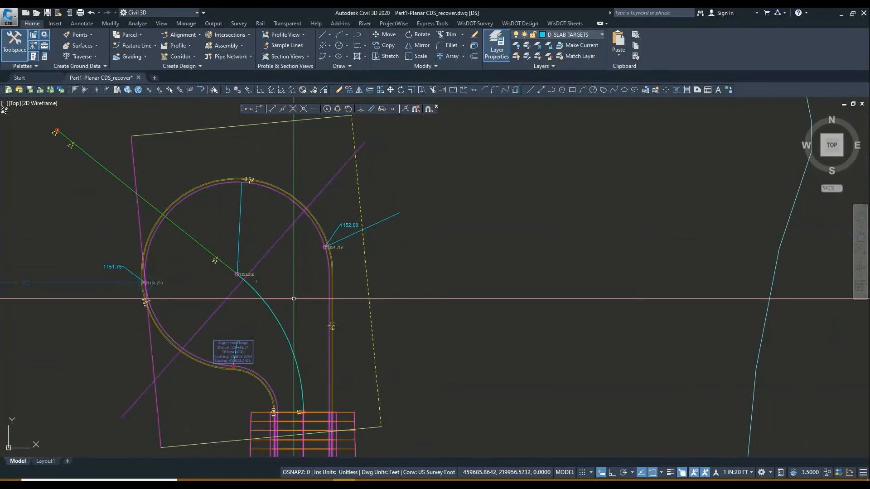
{"action": "scroll", "coordinate": [293, 297], "scroll_direction": "down", "scroll_amount": 2}
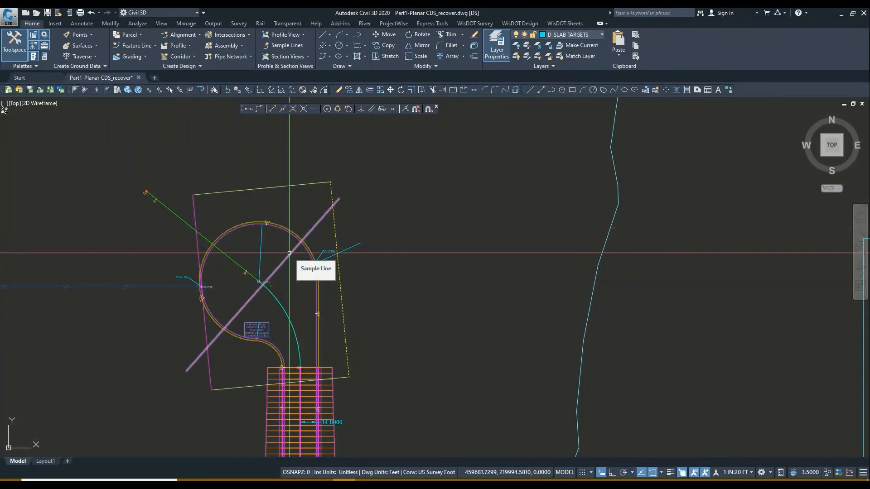
{"action": "mouse_move", "coordinate": [298, 270]}
{"action": "middle_mouse_down"}
{"action": "mouse_move", "coordinate": [308, 297]}
{"action": "mouse_move", "coordinate": [303, 269]}
{"action": "middle_mouse_up"}
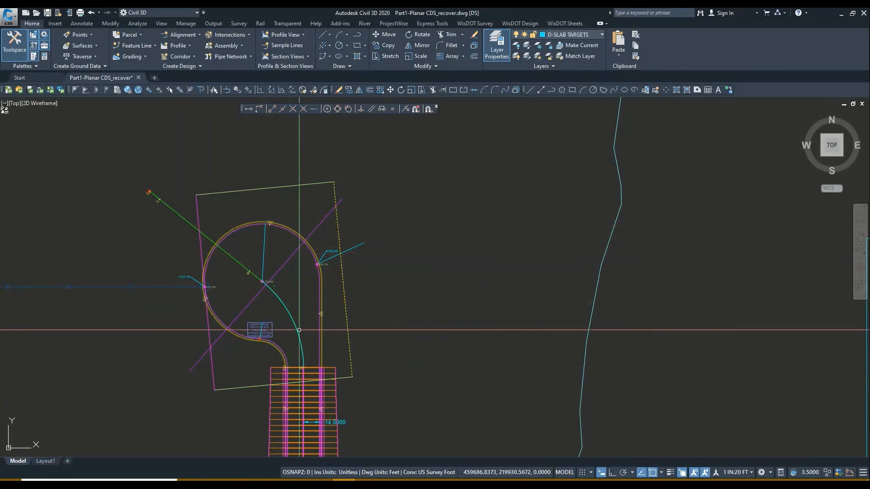
{"action": "middle_click_drag", "start_coordinate": [307, 288], "coordinate": [340, 299]}
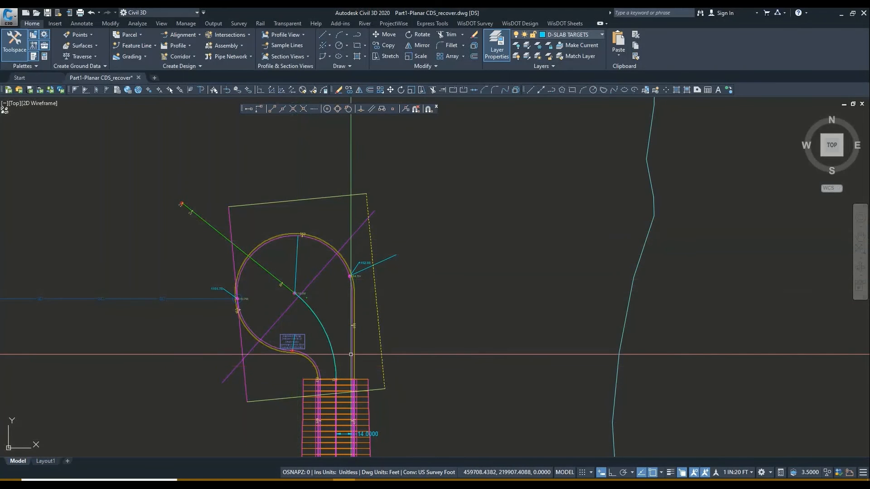
{"action": "scroll", "coordinate": [351, 277], "scroll_direction": "up", "scroll_amount": 2}
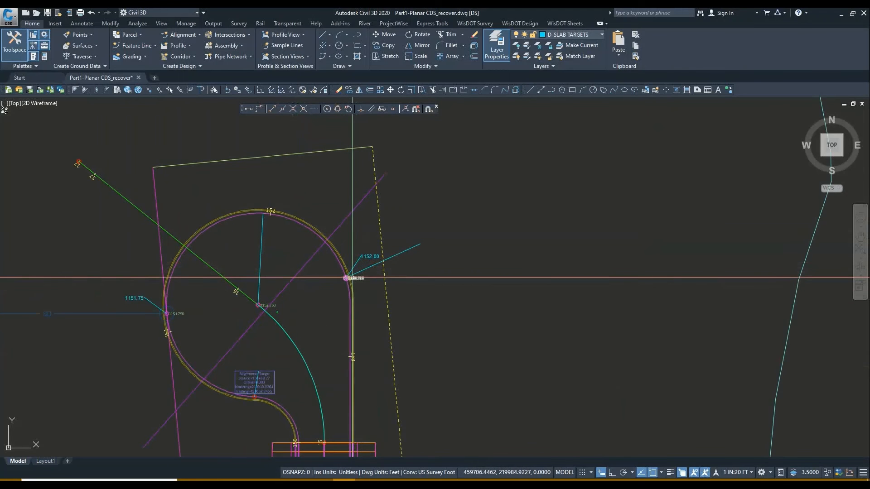
{"action": "middle_click_drag", "start_coordinate": [349, 277], "coordinate": [339, 289]}
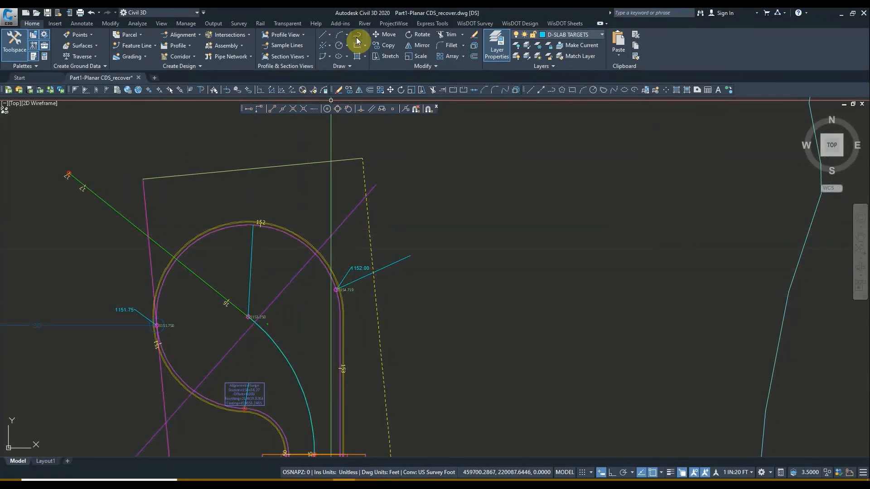
Draw a three-point arc over the inner curb line, through the 1152.00 leader point to the start of the straight curb.
{"action": "left_click", "coordinate": [338, 36]}
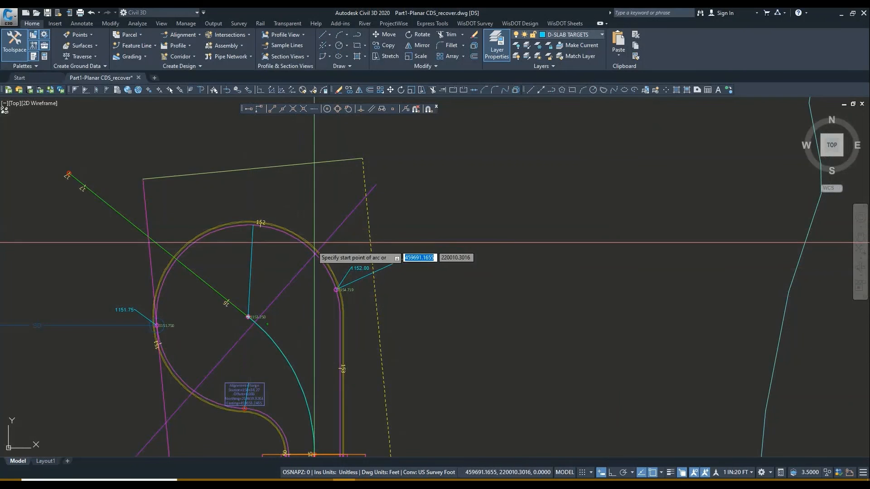
{"action": "right_click", "coordinate": [295, 254], "text": "shift"}
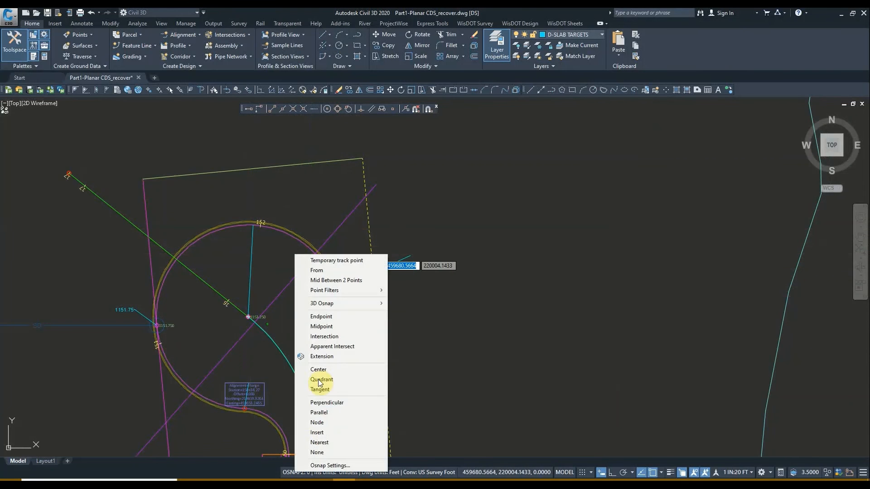
{"action": "left_click", "coordinate": [319, 435]}
{"action": "left_click", "coordinate": [309, 243]}
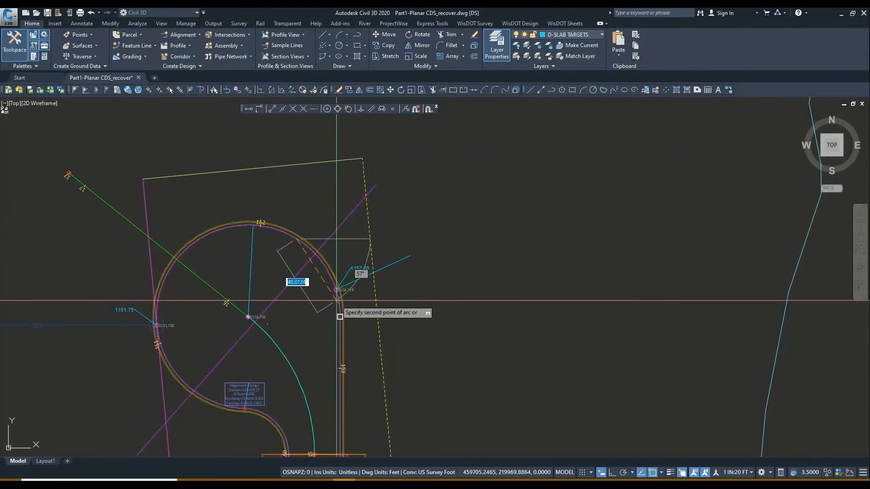
{"action": "scroll", "coordinate": [339, 295], "scroll_direction": "up", "scroll_amount": 3}
{"action": "left_click", "coordinate": [331, 274]}
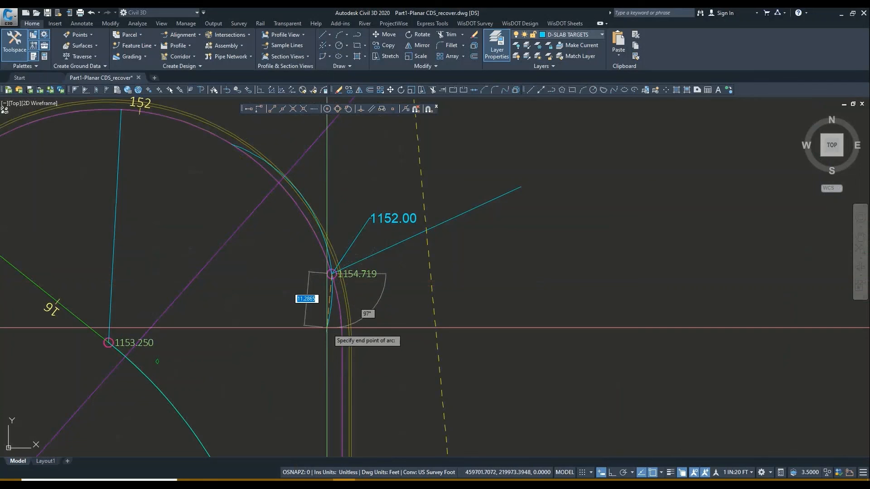
{"action": "left_click", "coordinate": [338, 352]}
{"action": "scroll", "coordinate": [329, 376], "scroll_direction": "down", "scroll_amount": 3}
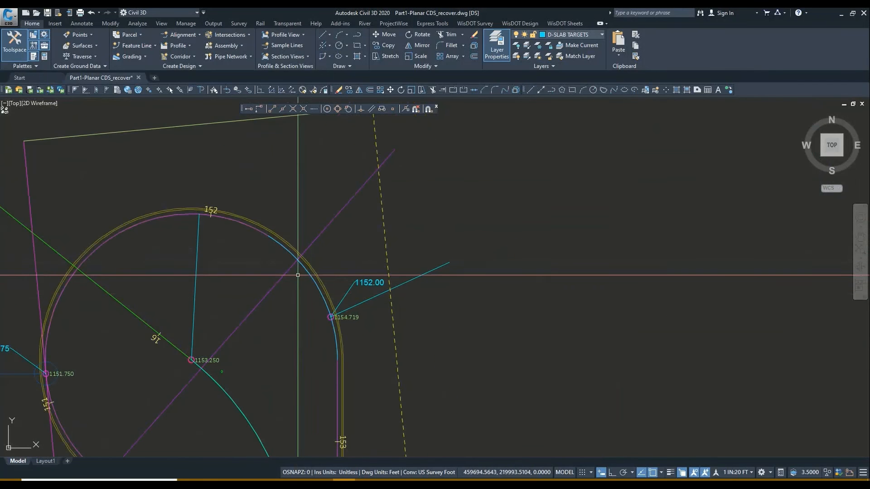
Draw a 60 ft line tangent to the inner curb arc, starting at the 1152.00 leader point and running northwest.
{"action": "left_click", "coordinate": [330, 37]}
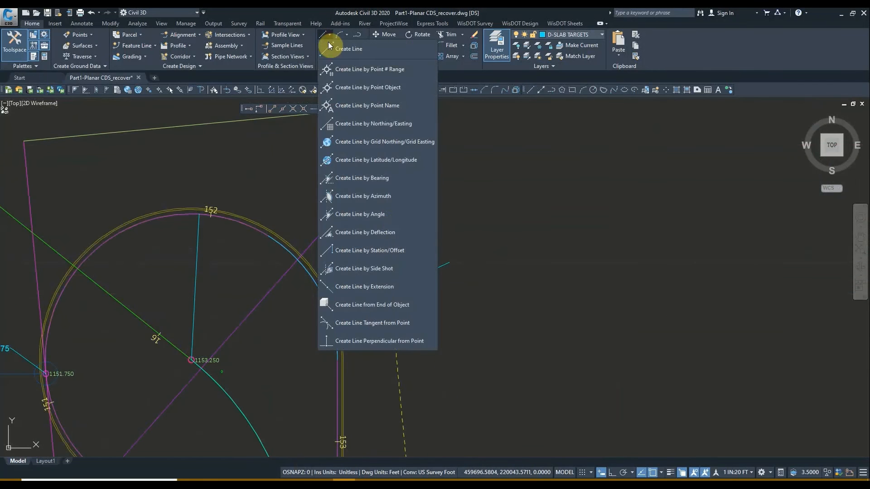
{"action": "left_click", "coordinate": [366, 325]}
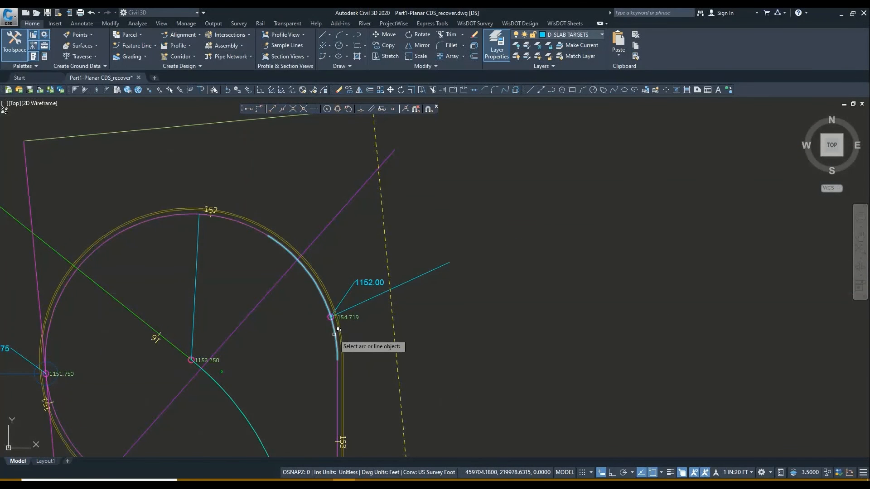
{"action": "left_click", "coordinate": [337, 360]}
{"action": "scroll", "coordinate": [331, 317], "scroll_direction": "up", "scroll_amount": 2}
{"action": "left_click", "coordinate": [334, 306]}
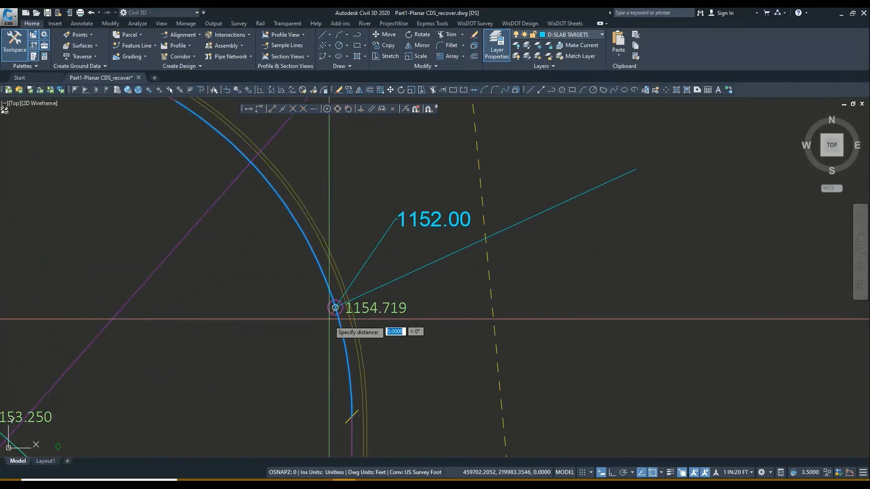
{"action": "scroll", "coordinate": [331, 321], "scroll_direction": "down", "scroll_amount": 3}
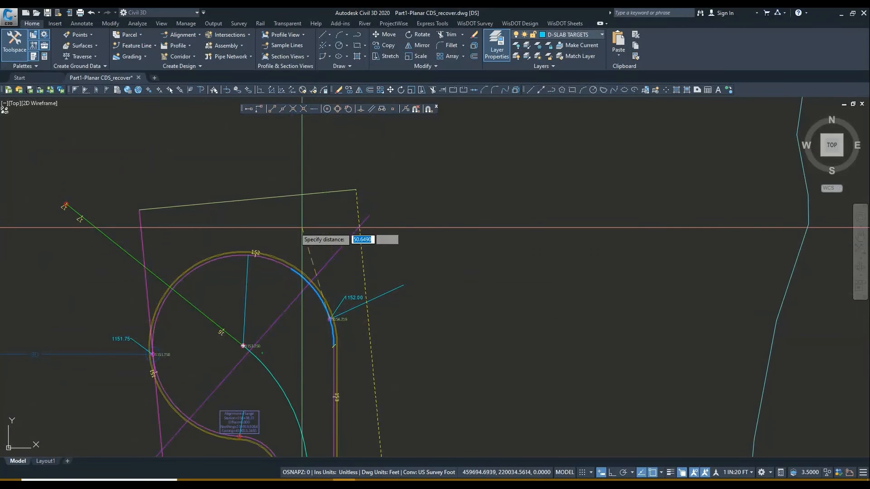
{"action": "middle_click_drag", "start_coordinate": [242, 340], "coordinate": [236, 275]}
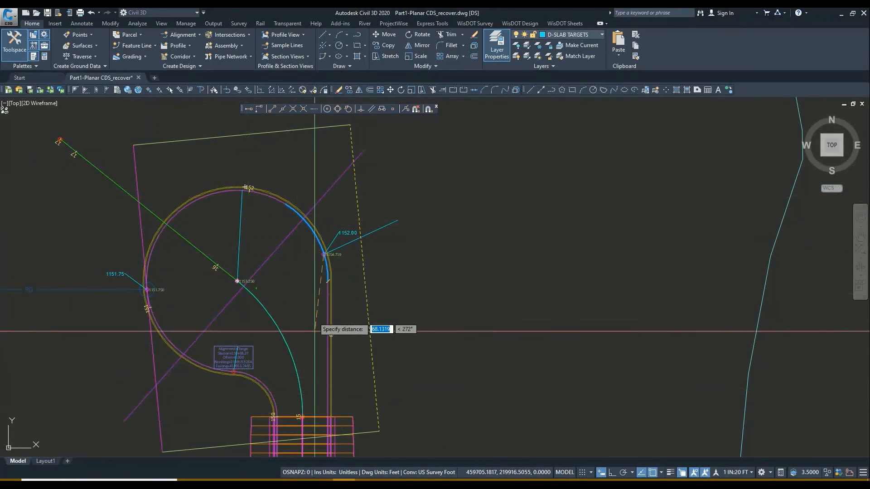
{"action": "scroll", "coordinate": [308, 167], "scroll_direction": "up", "scroll_amount": 2}
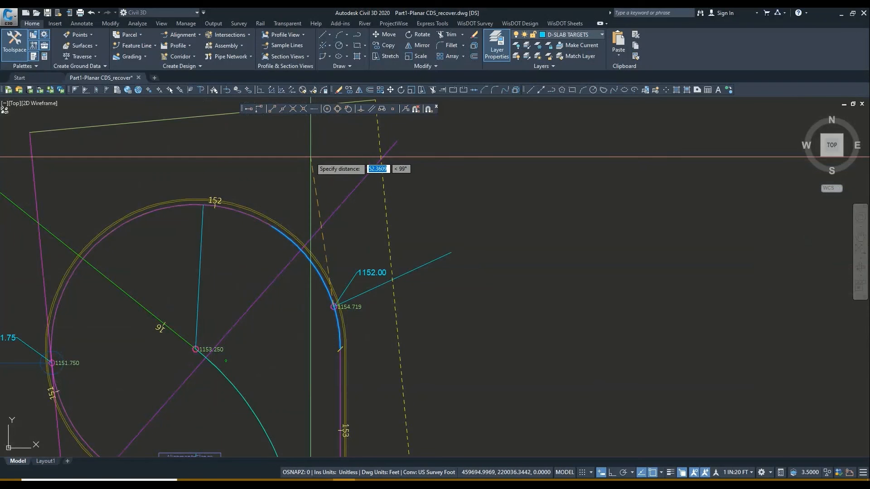
{"action": "left_click", "coordinate": [311, 157]}
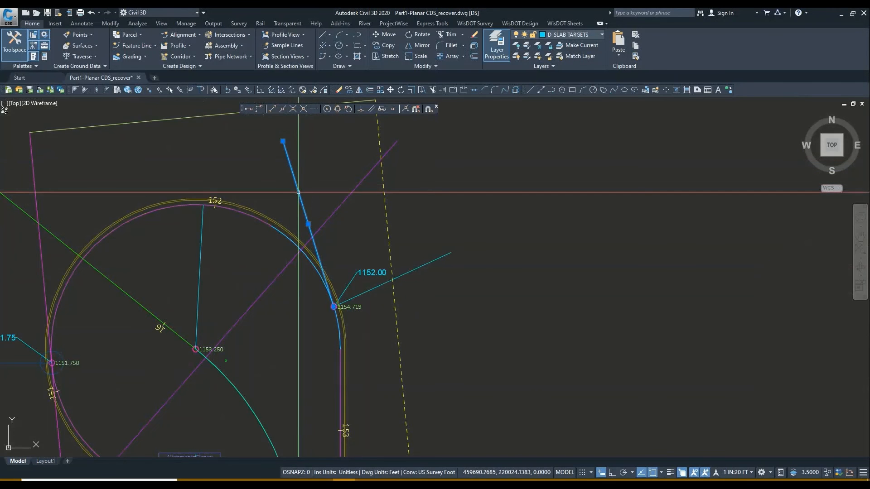
Lengthen the tangent line southward from the 1152.00 leader point until it passes just beyond the boundary rectangle's lower-right corner.
{"action": "middle_click_drag", "start_coordinate": [334, 307], "coordinate": [313, 240]}
{"action": "mouse_move", "coordinate": [314, 239]}
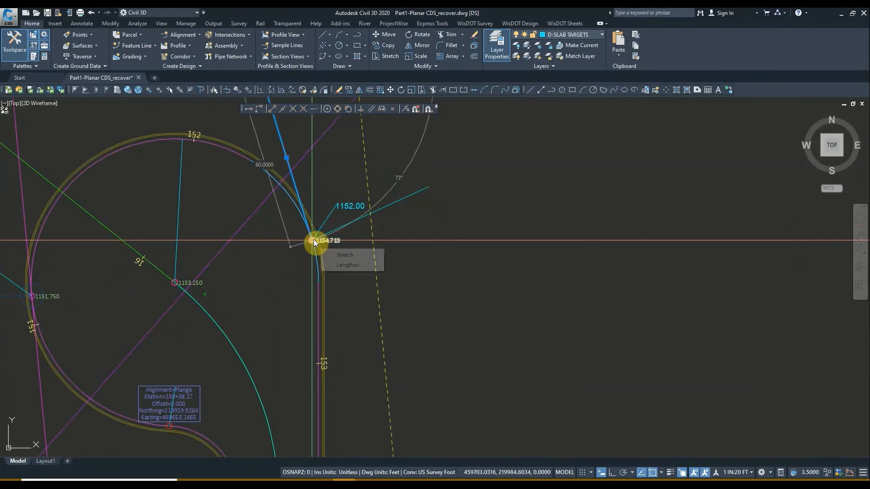
{"action": "left_click", "coordinate": [332, 264]}
{"action": "scroll", "coordinate": [334, 285], "scroll_direction": "down", "scroll_amount": 5}
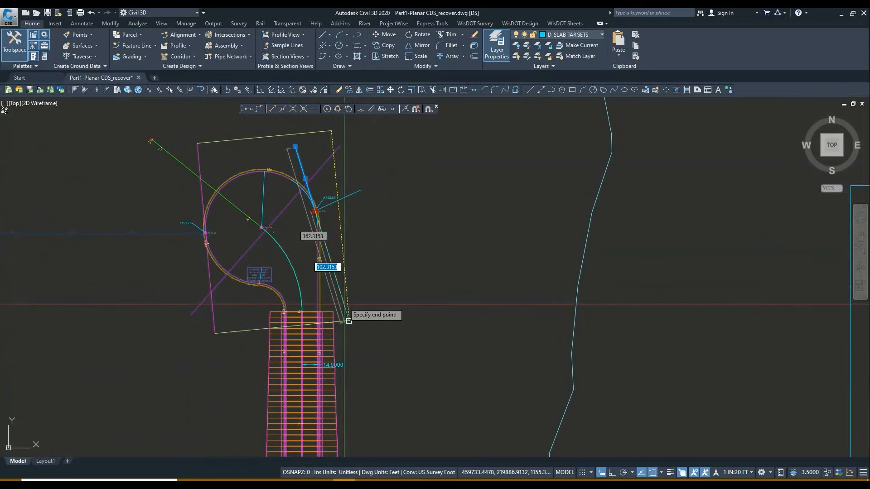
{"action": "scroll", "coordinate": [348, 321], "scroll_direction": "up", "scroll_amount": 3}
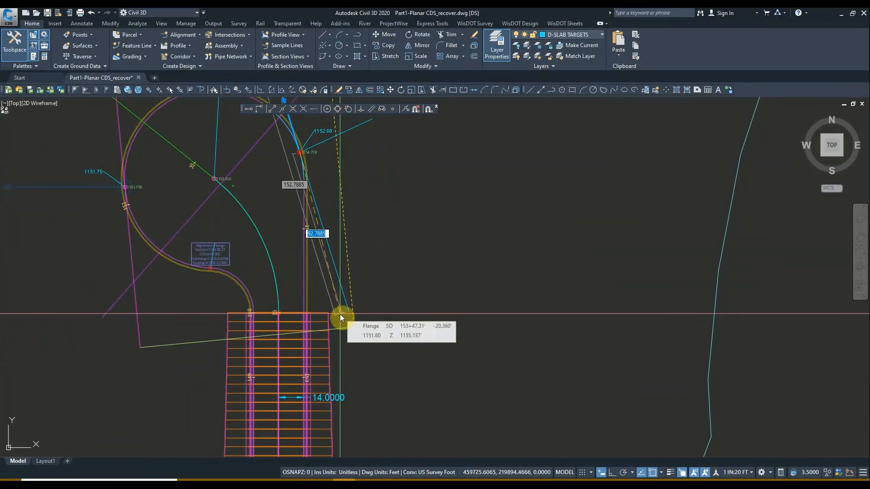
{"action": "left_click", "coordinate": [340, 314]}
{"action": "key", "text": "Escape"}
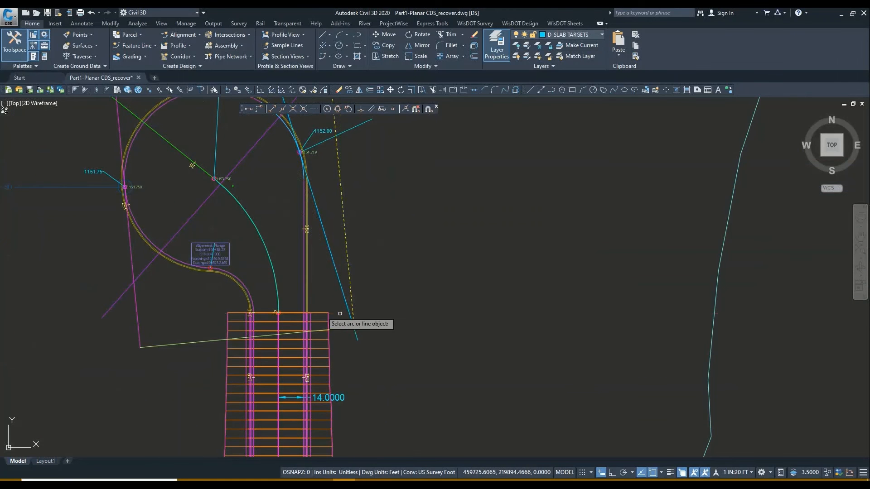
{"action": "middle_click_drag", "start_coordinate": [319, 206], "coordinate": [343, 280]}
{"action": "scroll", "coordinate": [343, 280], "scroll_direction": "up", "scroll_amount": 2}
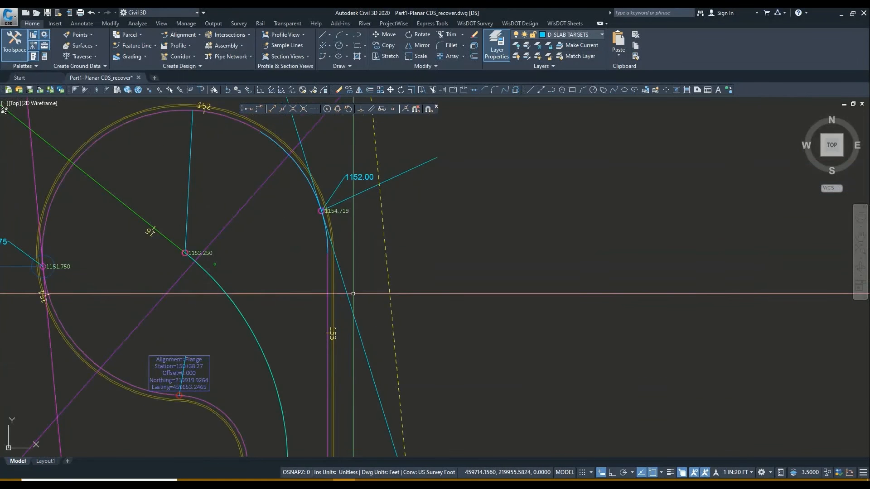
{"action": "scroll", "coordinate": [374, 297], "scroll_direction": "down", "scroll_amount": 2}
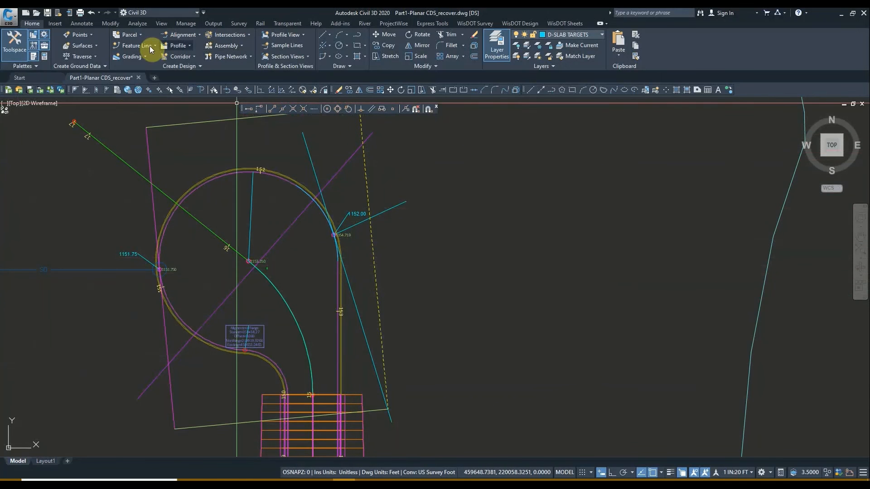
Convert the lengthened tangent line to a feature line in a new site, Site 2, with a constant elevation of 1152.000'.
{"action": "left_click", "coordinate": [150, 48]}
{"action": "left_click", "coordinate": [159, 78]}
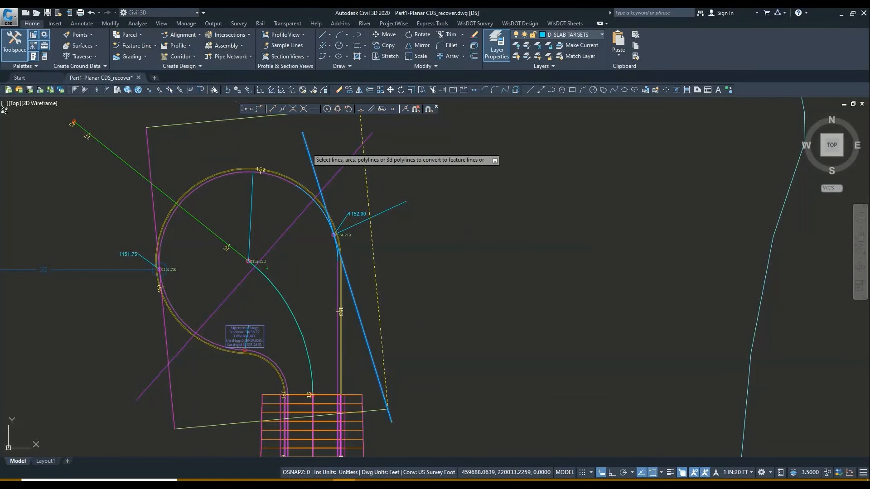
{"action": "left_click", "coordinate": [307, 148]}
{"action": "key", "text": "Return"}
{"action": "left_click_drag", "start_coordinate": [406, 122], "coordinate": [500, 118]}
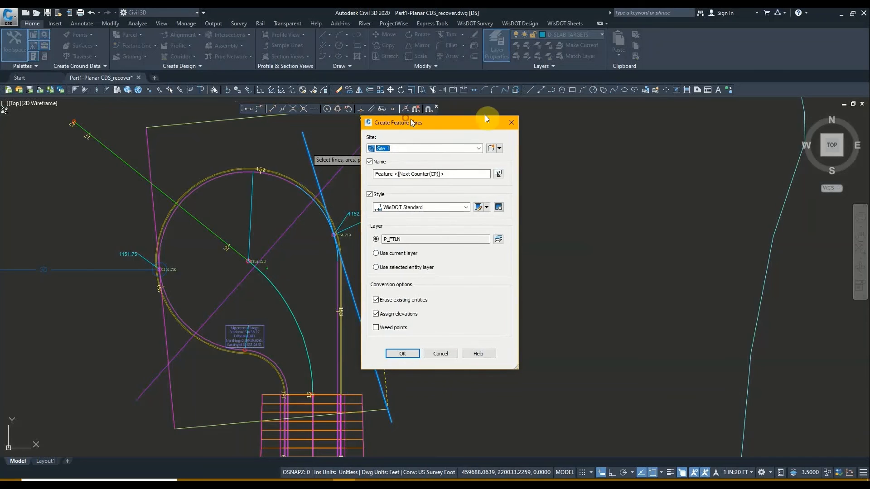
{"action": "left_click", "coordinate": [485, 147]}
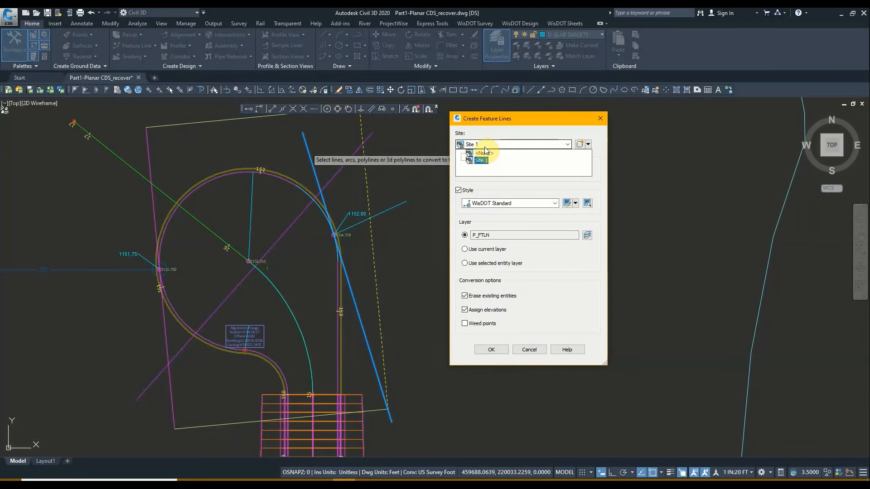
{"action": "left_click", "coordinate": [486, 145]}
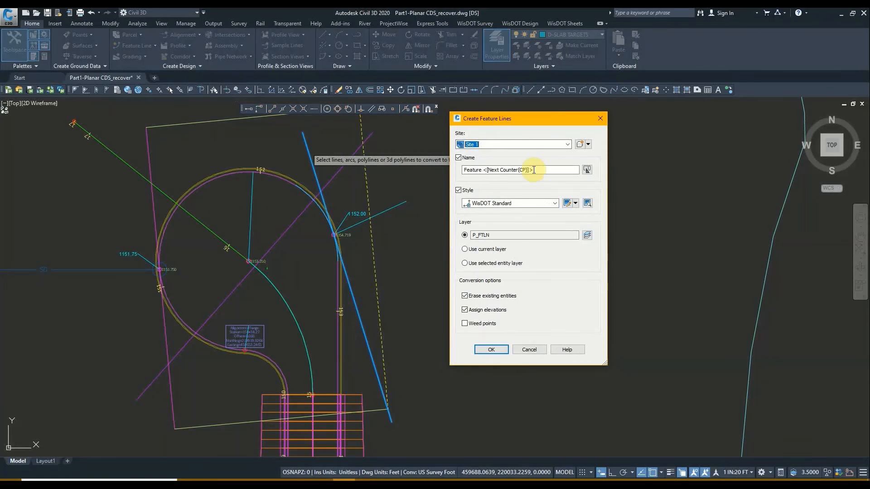
{"action": "left_click", "coordinate": [580, 145]}
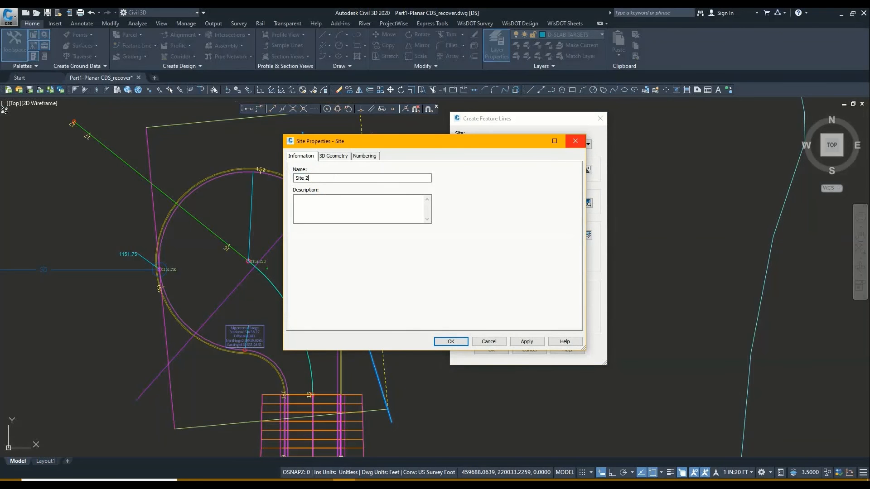
{"action": "key", "text": "Return"}
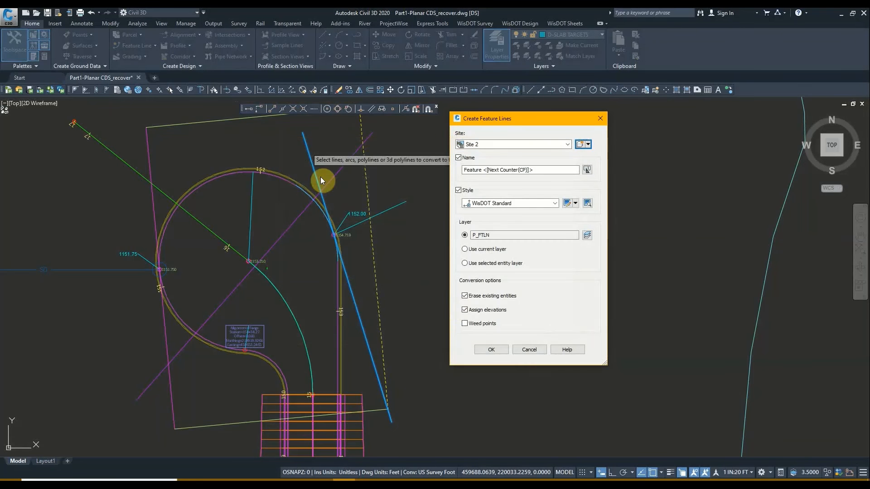
{"action": "left_click", "coordinate": [491, 349]}
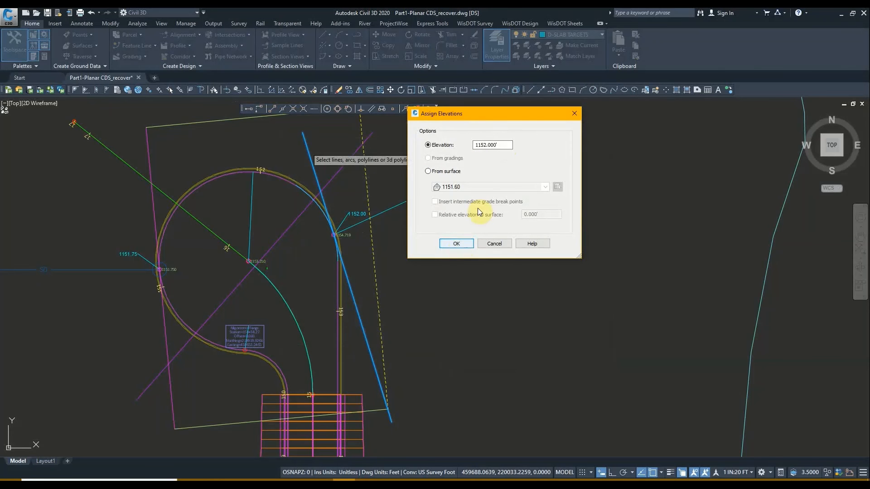
{"action": "left_click", "coordinate": [463, 241]}
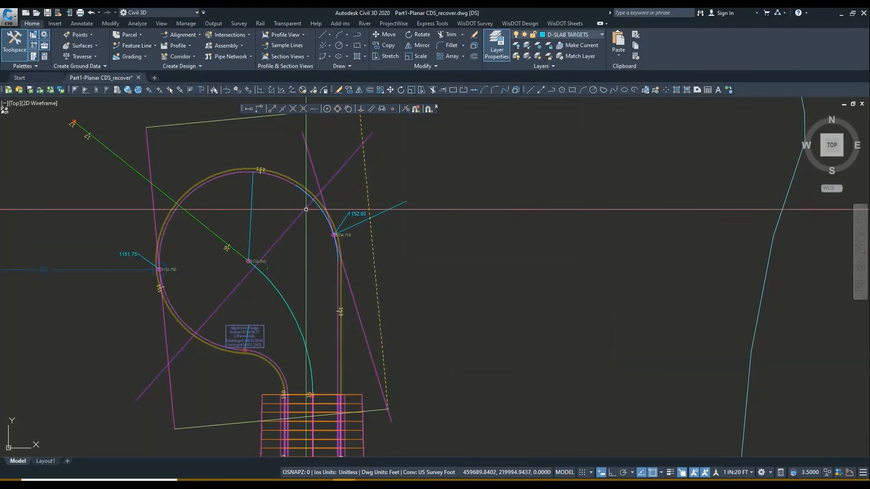
Convert the cul-de-sac centreline polyline to a feature line in Site 2, with elevations from surface 1151.60 and no intermediate grade break points.
{"action": "middle_click_drag", "start_coordinate": [277, 199], "coordinate": [346, 199]}
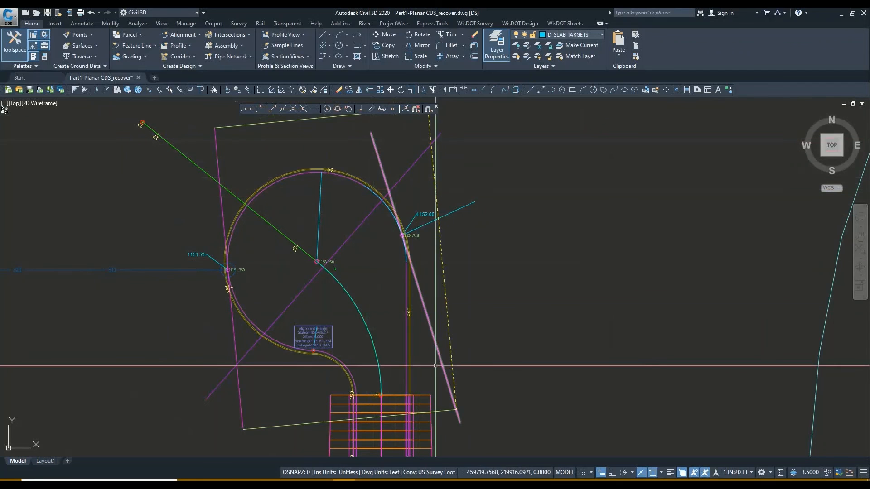
{"action": "left_click", "coordinate": [320, 226]}
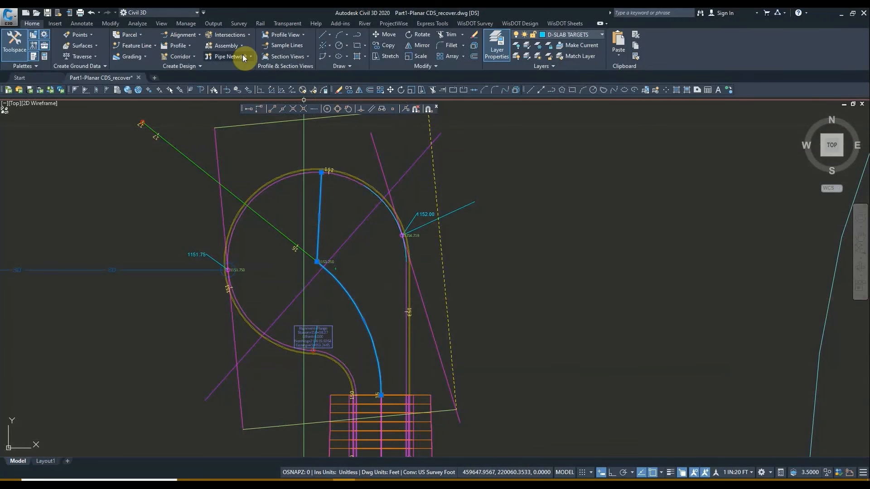
{"action": "left_click", "coordinate": [150, 47]}
{"action": "left_click", "coordinate": [161, 82]}
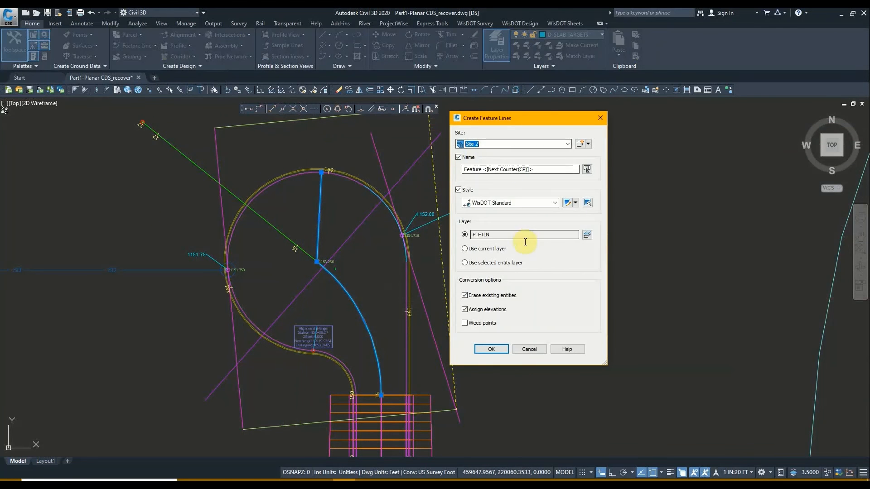
{"action": "left_click", "coordinate": [499, 348]}
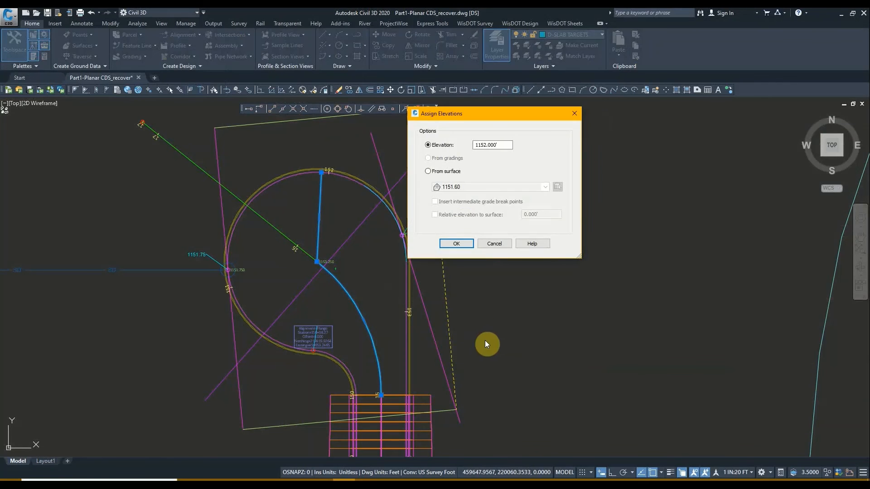
{"action": "left_click", "coordinate": [428, 171]}
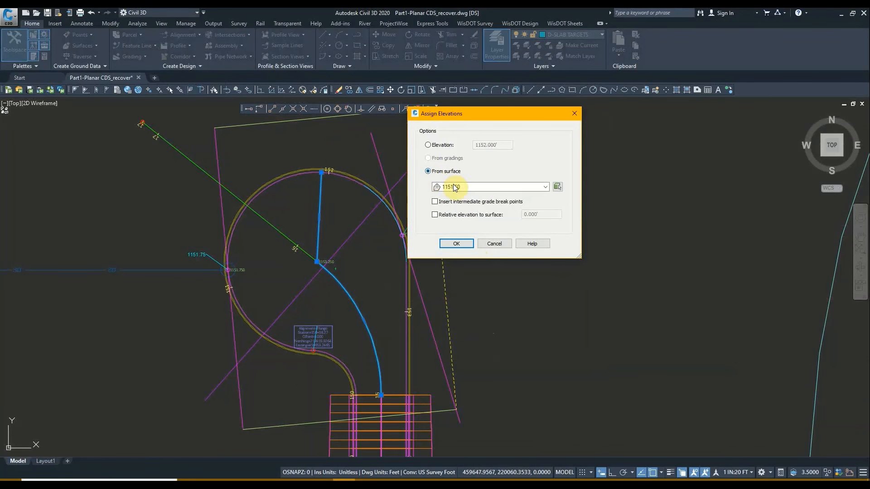
{"action": "left_click", "coordinate": [460, 187]}
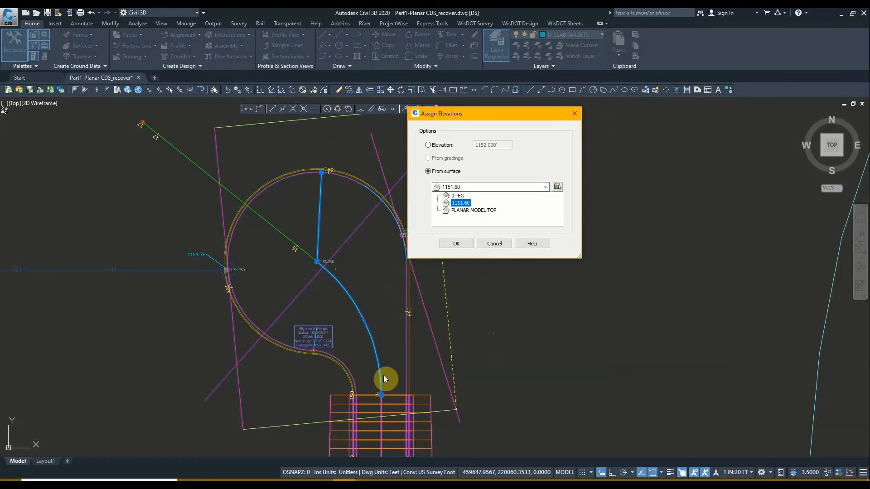
{"action": "left_click", "coordinate": [467, 204]}
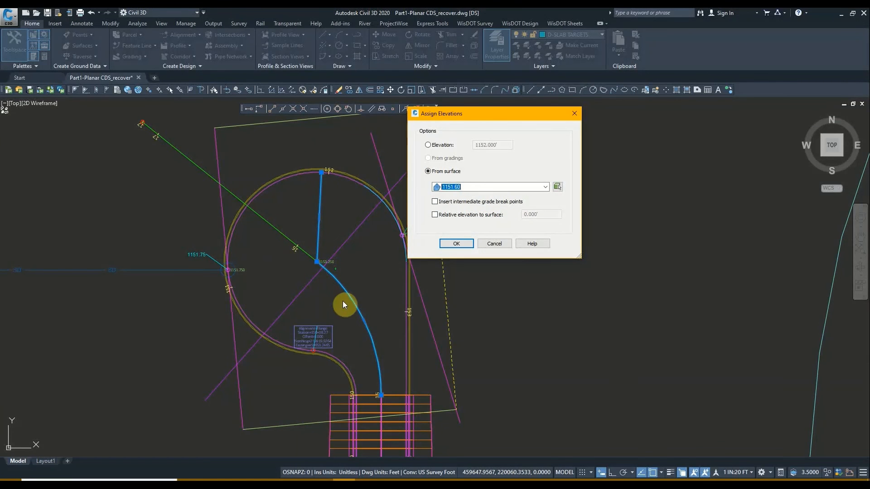
{"action": "left_click", "coordinate": [457, 243]}
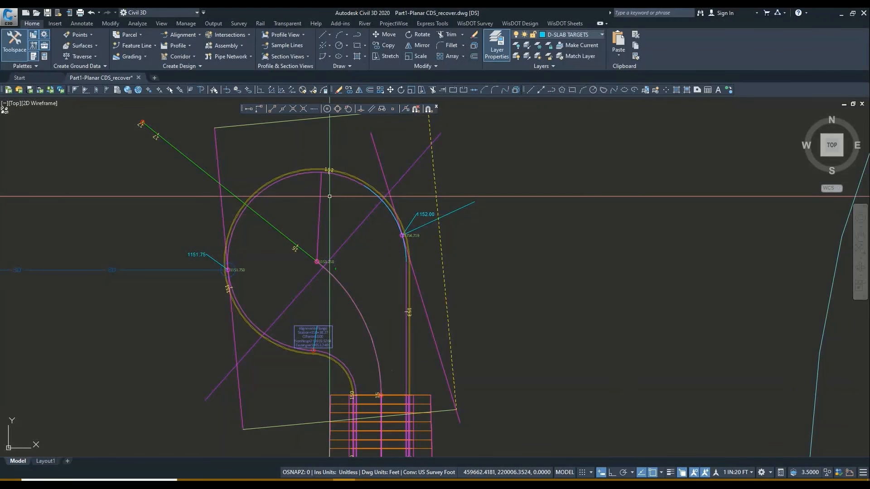
Move the sample line from the centre of the cul-de-sac bulb south along the alignment onto the straight road section.
{"action": "middle_click_drag", "start_coordinate": [329, 197], "coordinate": [322, 219]}
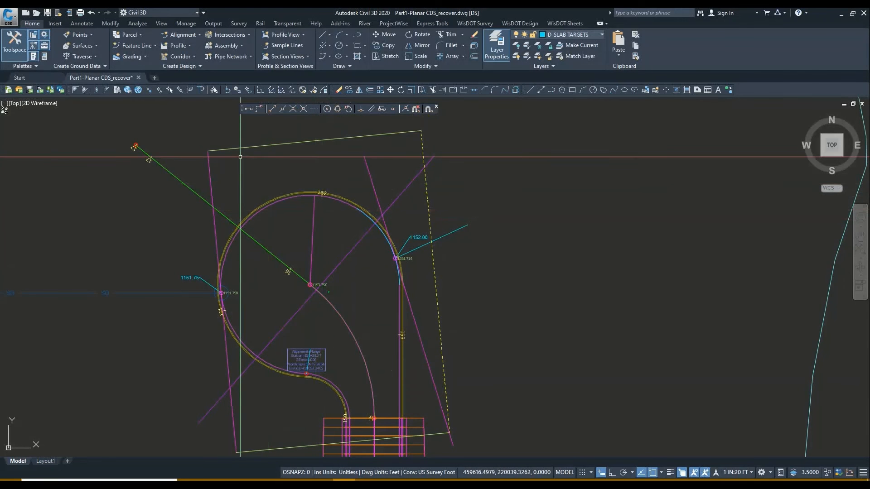
{"action": "scroll", "coordinate": [312, 209], "scroll_direction": "down", "scroll_amount": 2}
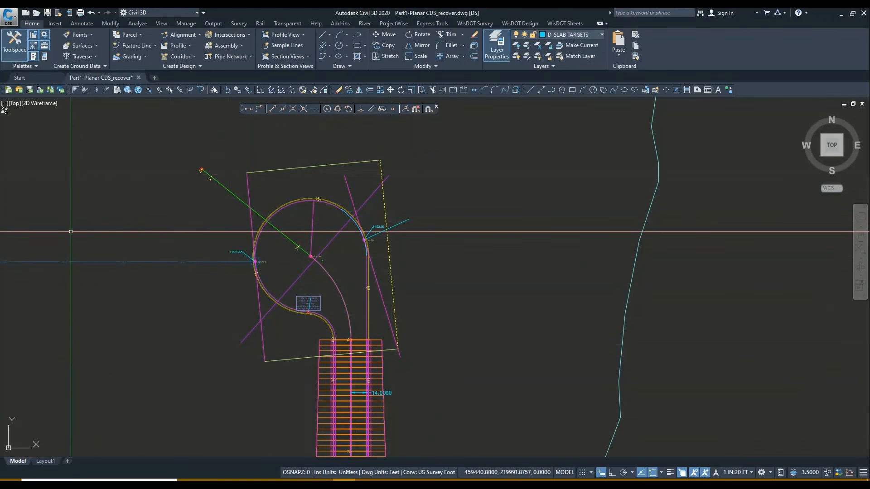
{"action": "mouse_move", "coordinate": [352, 231]}
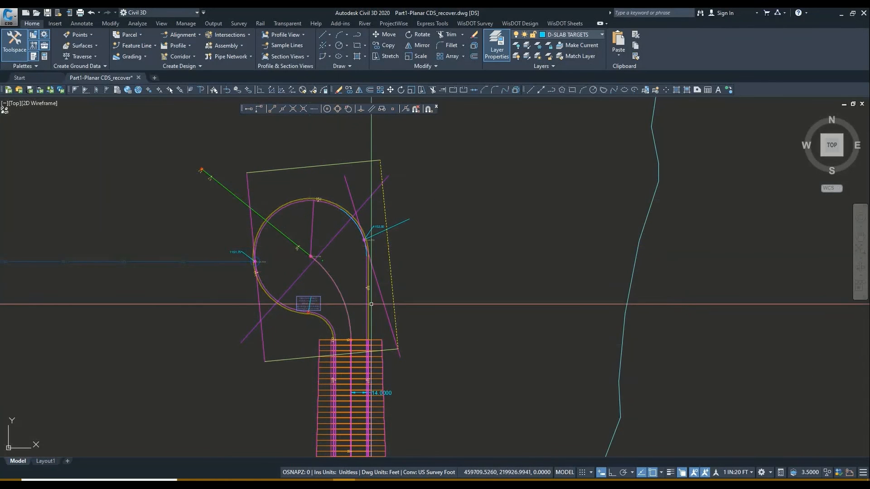
{"action": "middle_click_drag", "start_coordinate": [369, 302], "coordinate": [322, 302]}
{"action": "mouse_move", "coordinate": [282, 225]}
{"action": "middle_mouse_down"}
{"action": "mouse_move", "coordinate": [307, 257]}
{"action": "mouse_move", "coordinate": [282, 222]}
{"action": "middle_mouse_up"}
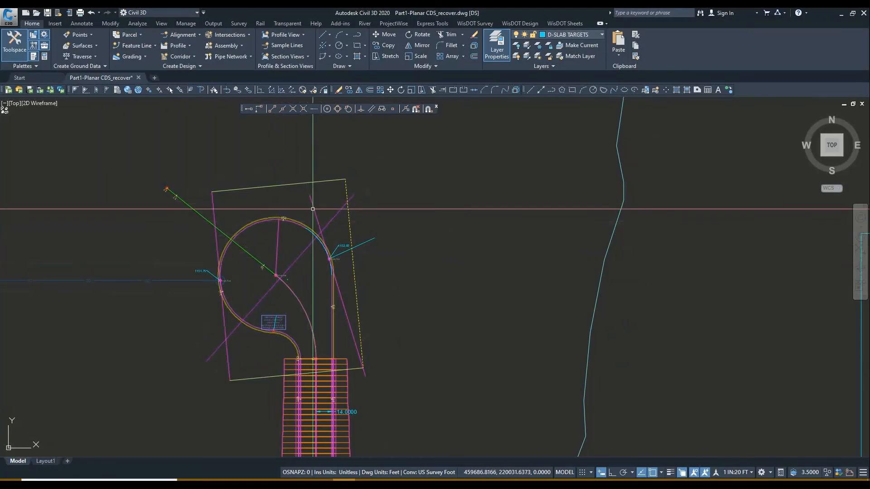
{"action": "scroll", "coordinate": [329, 234], "scroll_direction": "up", "scroll_amount": 2}
{"action": "scroll", "coordinate": [256, 314], "scroll_direction": "down", "scroll_amount": 4}
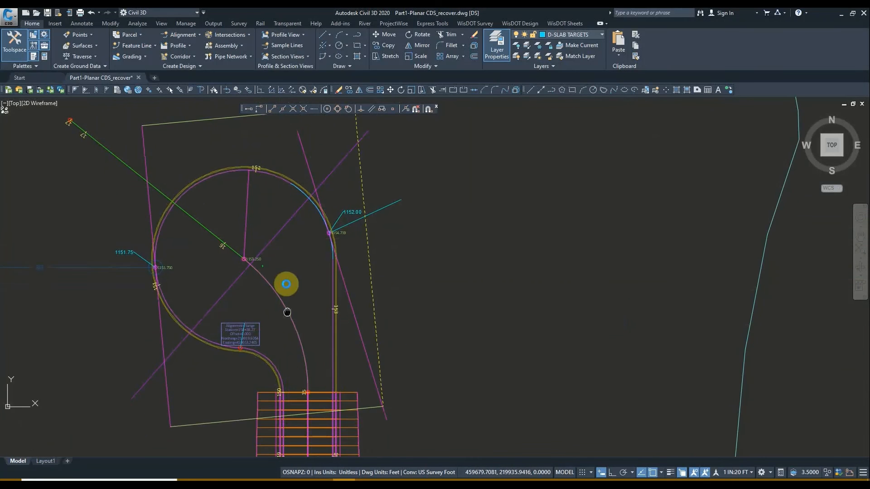
{"action": "left_click", "coordinate": [243, 292]}
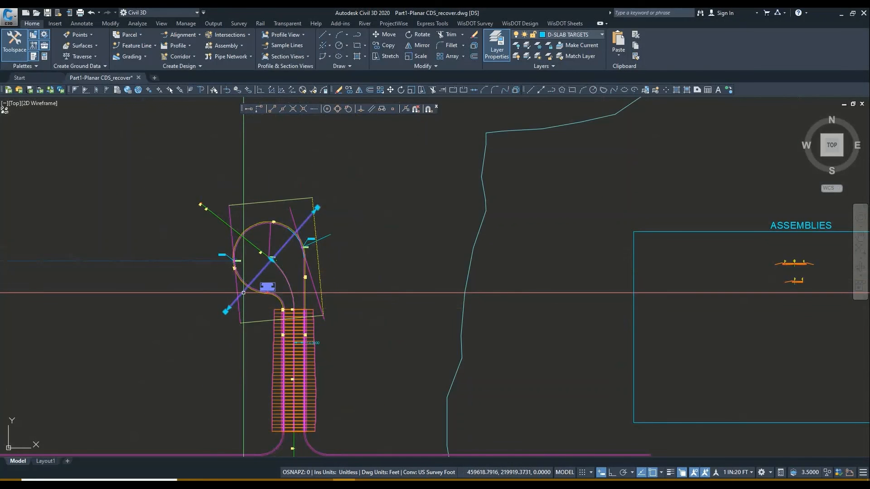
{"action": "left_click", "coordinate": [272, 258]}
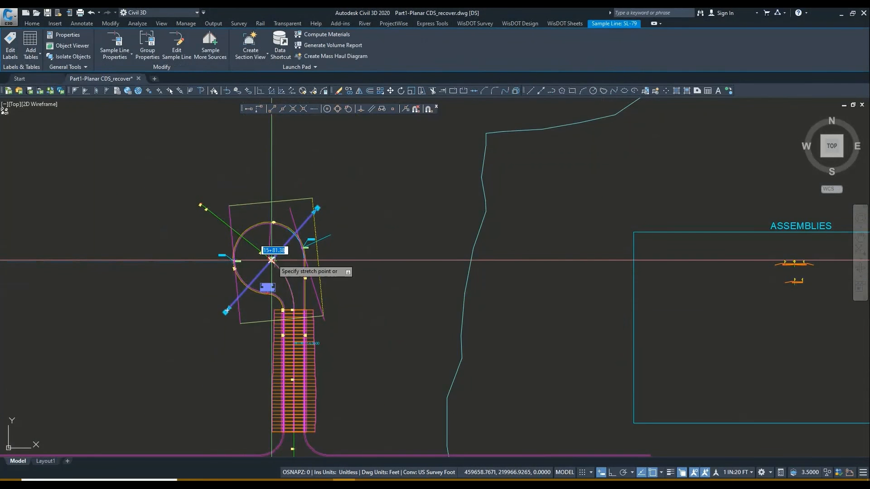
{"action": "left_click", "coordinate": [350, 387]}
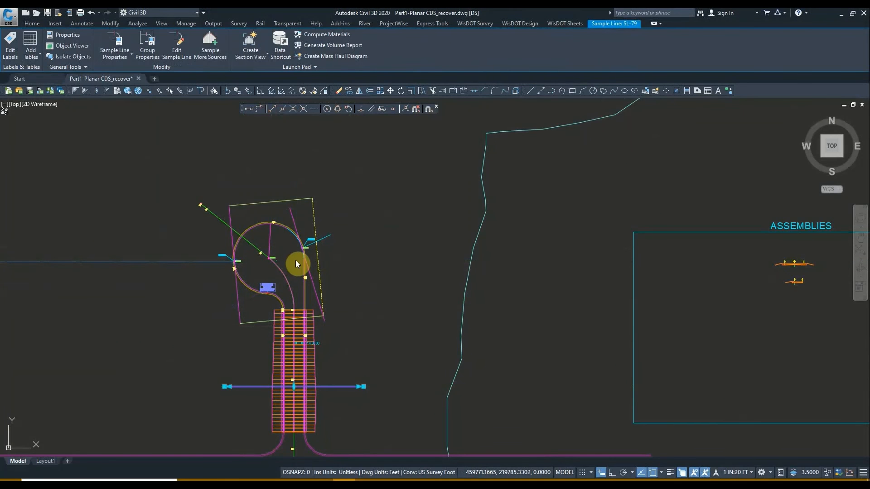
{"action": "key", "text": "Escape"}
Create an assembly named SETUP below the existing two in the ASSEMBLIES frame and attach a single left-side link to its baseline.
{"action": "middle_click_drag", "start_coordinate": [304, 255], "coordinate": [248, 246]}
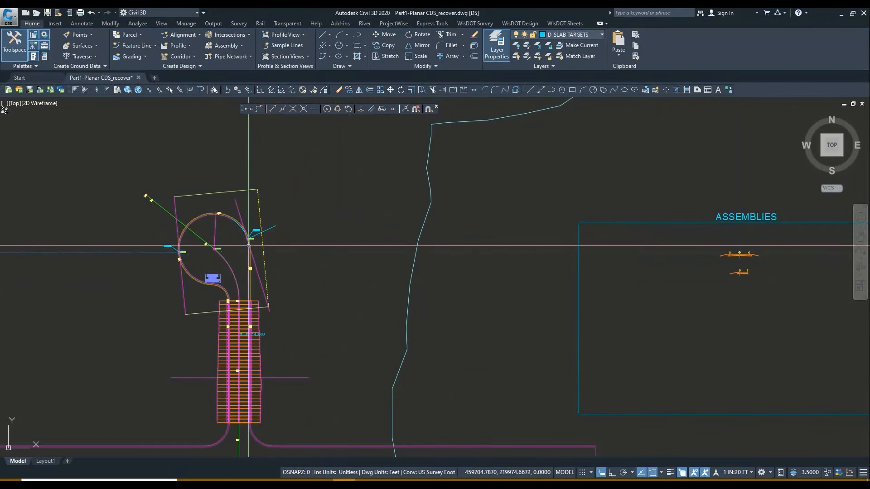
{"action": "scroll", "coordinate": [229, 226], "scroll_direction": "up", "scroll_amount": 3}
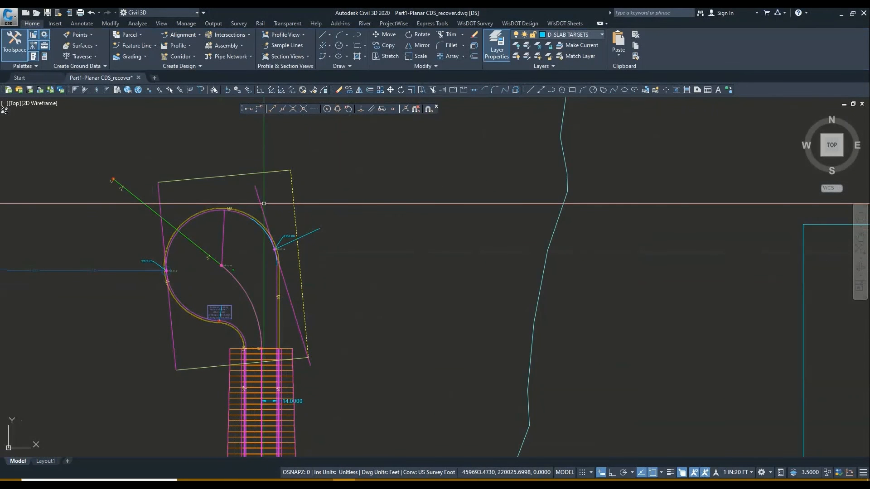
{"action": "scroll", "coordinate": [263, 204], "scroll_direction": "down", "scroll_amount": 2}
{"action": "middle_click_drag", "start_coordinate": [521, 211], "coordinate": [116, 215]}
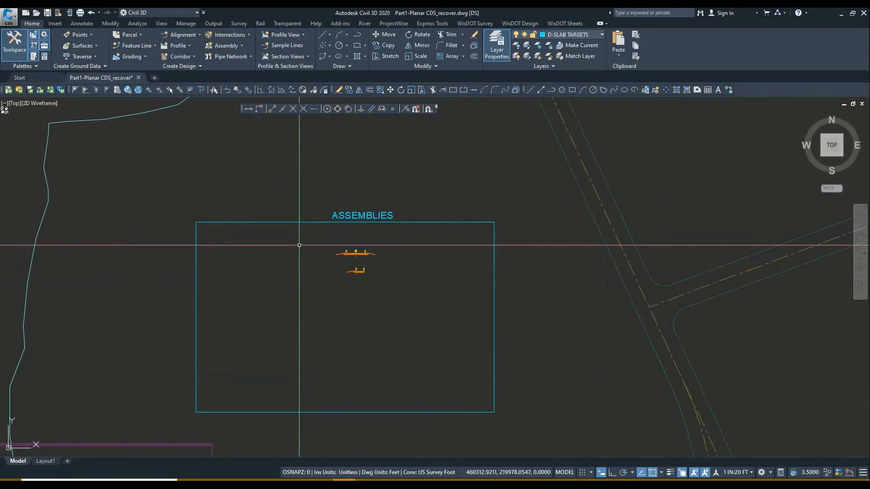
{"action": "scroll", "coordinate": [366, 281], "scroll_direction": "up", "scroll_amount": 4}
{"action": "scroll", "coordinate": [320, 281], "scroll_direction": "up", "scroll_amount": 2}
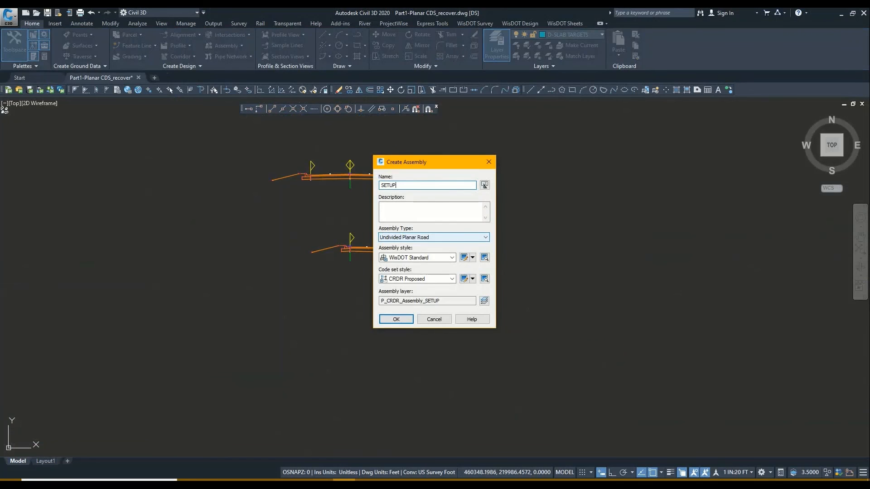
{"action": "left_click", "coordinate": [402, 319]}
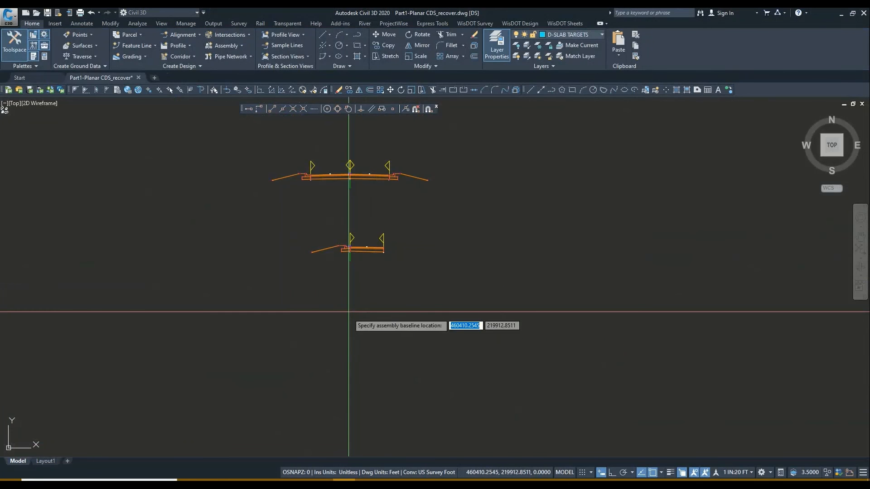
{"action": "left_click", "coordinate": [355, 313]}
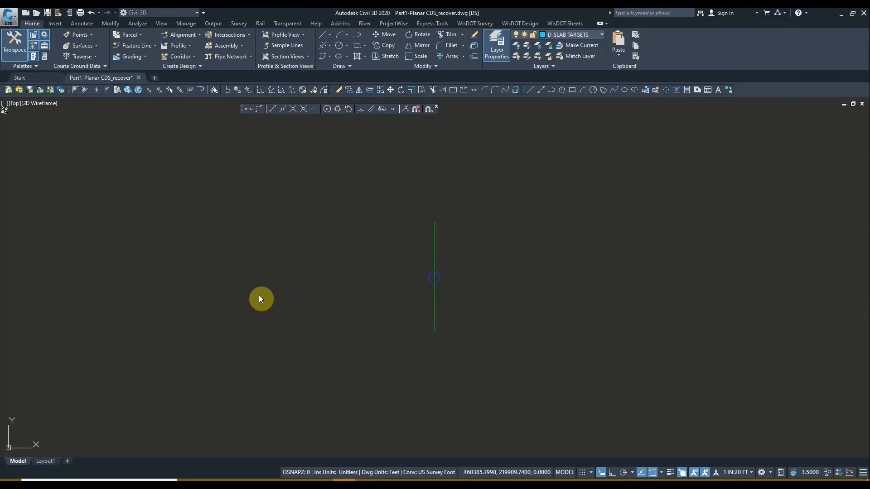
{"action": "left_click", "coordinate": [433, 274]}
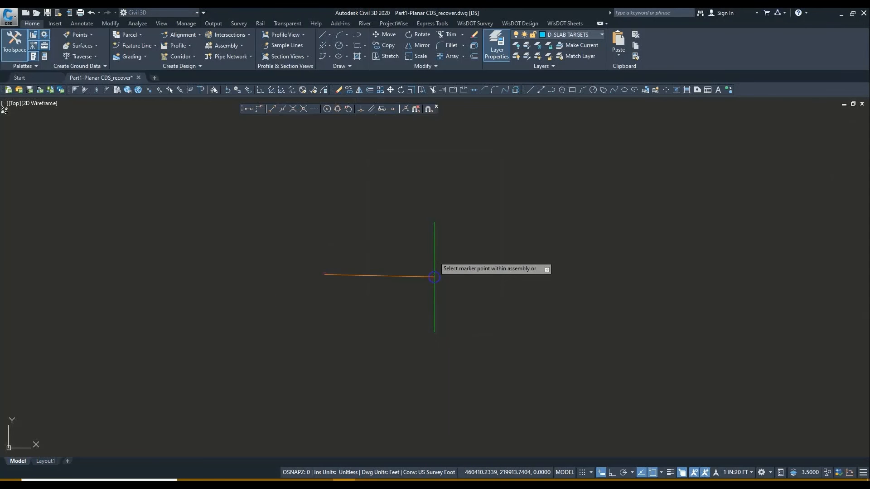
Examine how the tangent line, the SETUP assembly and the cul-de-sac centreline feature line relate to each other.
{"action": "scroll", "coordinate": [434, 276], "scroll_direction": "down", "scroll_amount": 8}
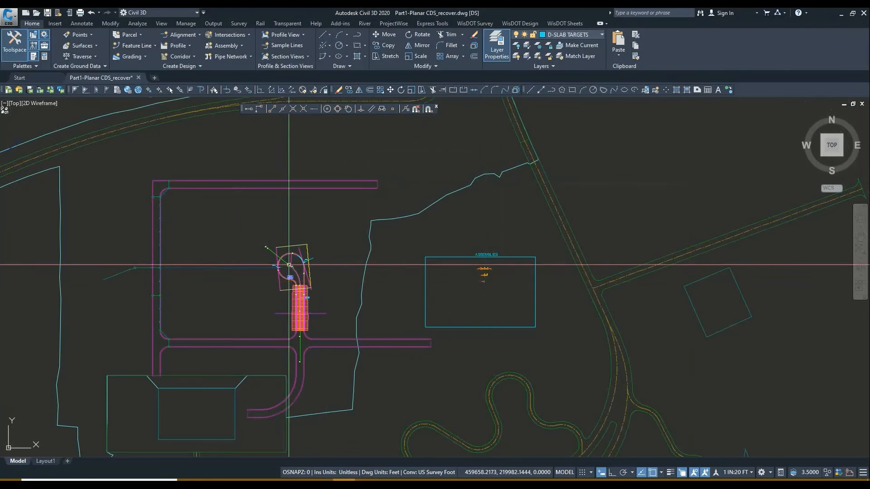
{"action": "scroll", "coordinate": [288, 265], "scroll_direction": "up", "scroll_amount": 8}
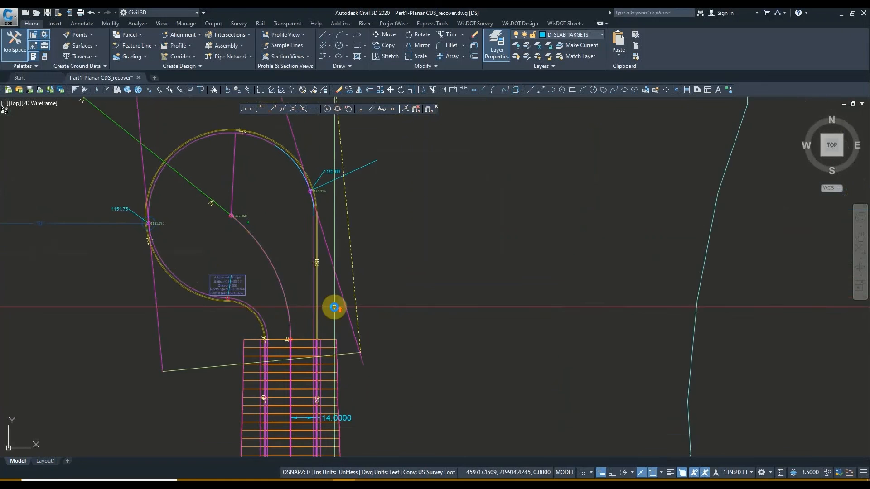
{"action": "middle_click_drag", "start_coordinate": [334, 307], "coordinate": [332, 337]}
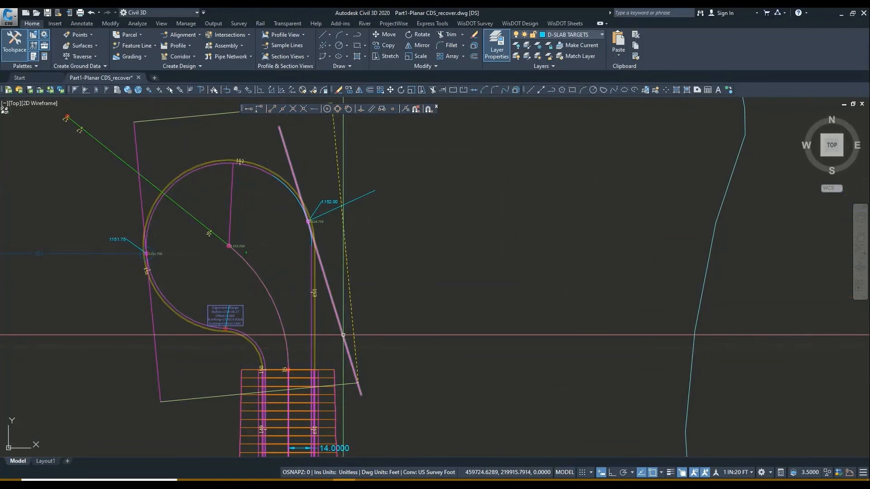
{"action": "scroll", "coordinate": [248, 294], "scroll_direction": "down", "scroll_amount": 2}
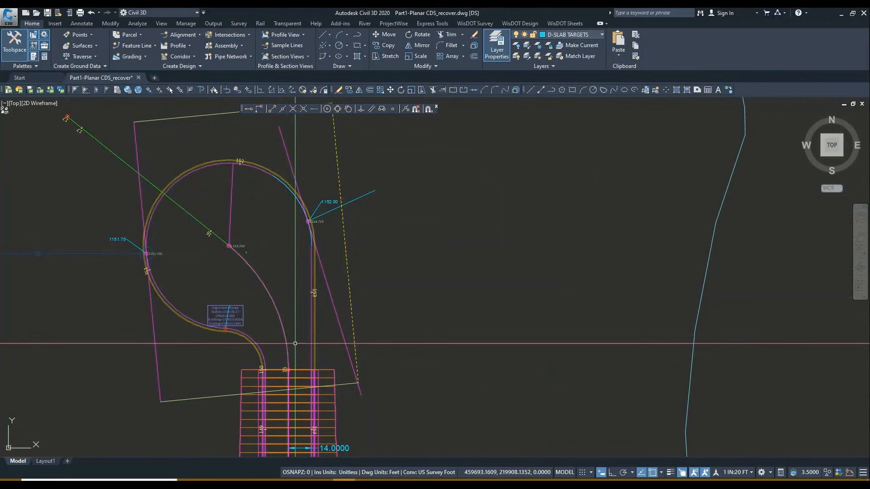
{"action": "scroll", "coordinate": [248, 294], "scroll_direction": "down", "scroll_amount": 2}
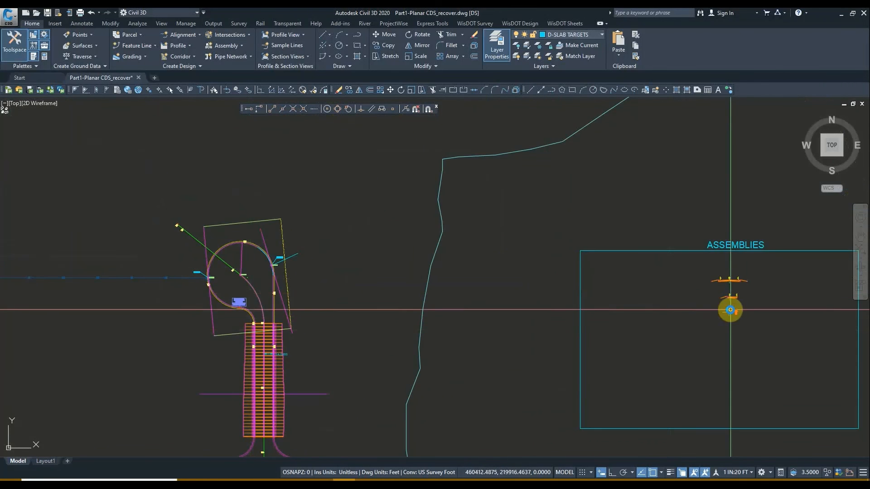
{"action": "scroll", "coordinate": [730, 309], "scroll_direction": "up", "scroll_amount": 2}
{"action": "scroll", "coordinate": [59, 319], "scroll_direction": "up", "scroll_amount": 2}
{"action": "middle_click_drag", "start_coordinate": [60, 319], "coordinate": [438, 322]}
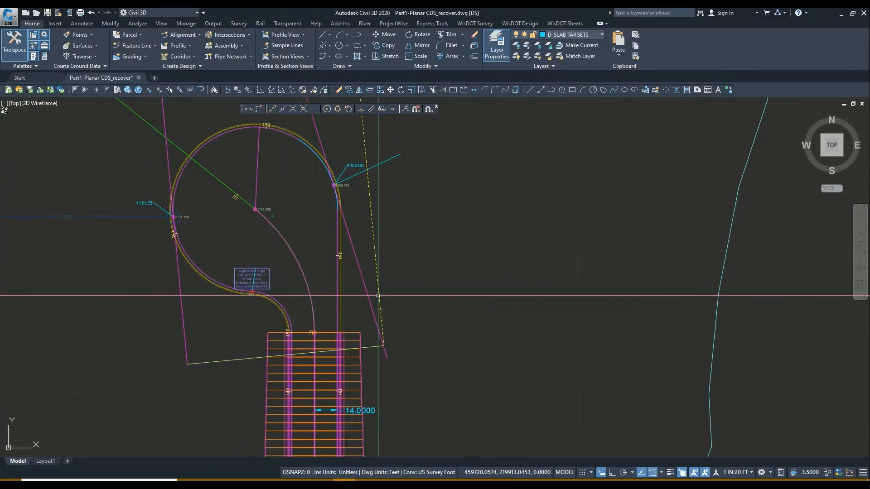
{"action": "middle_click_drag", "start_coordinate": [361, 308], "coordinate": [396, 384]}
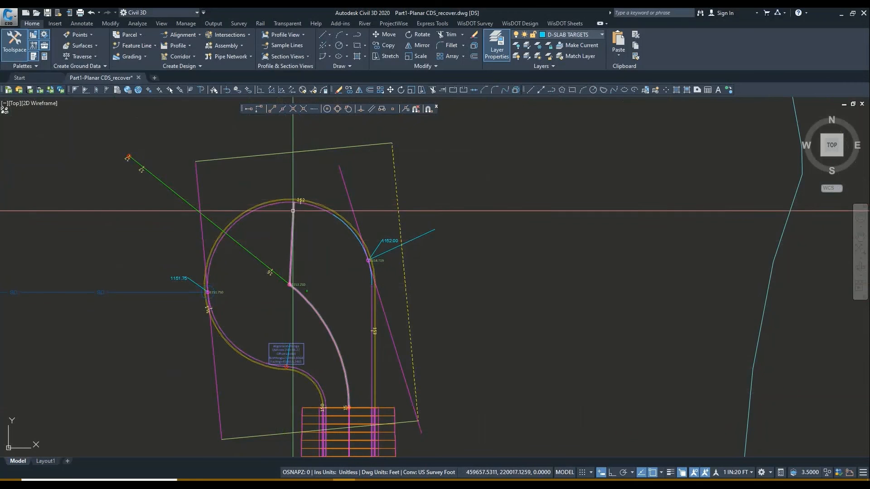
{"action": "scroll", "coordinate": [272, 233], "scroll_direction": "down", "scroll_amount": 2}
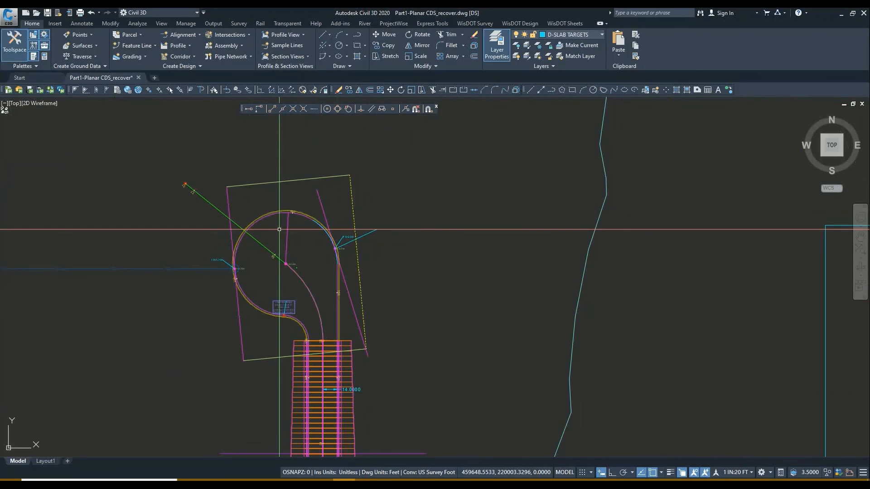
{"action": "scroll", "coordinate": [298, 235], "scroll_direction": "up", "scroll_amount": 2}
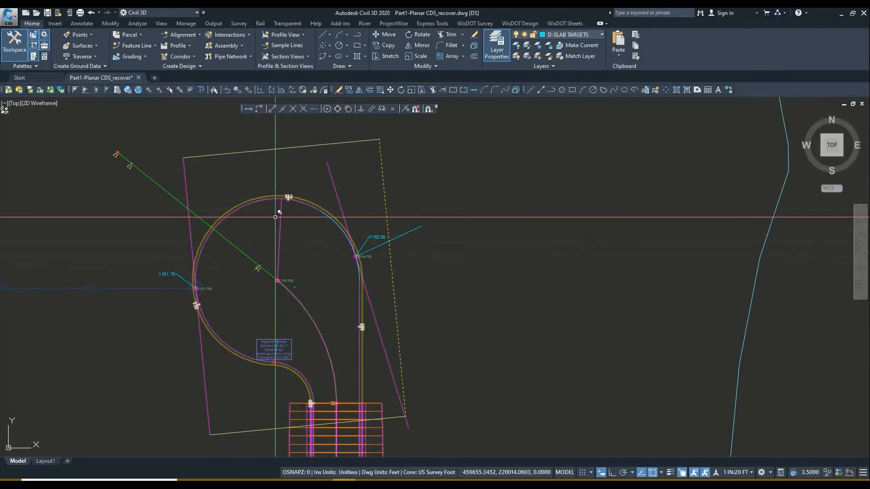
{"action": "scroll", "coordinate": [254, 244], "scroll_direction": "down", "scroll_amount": 4}
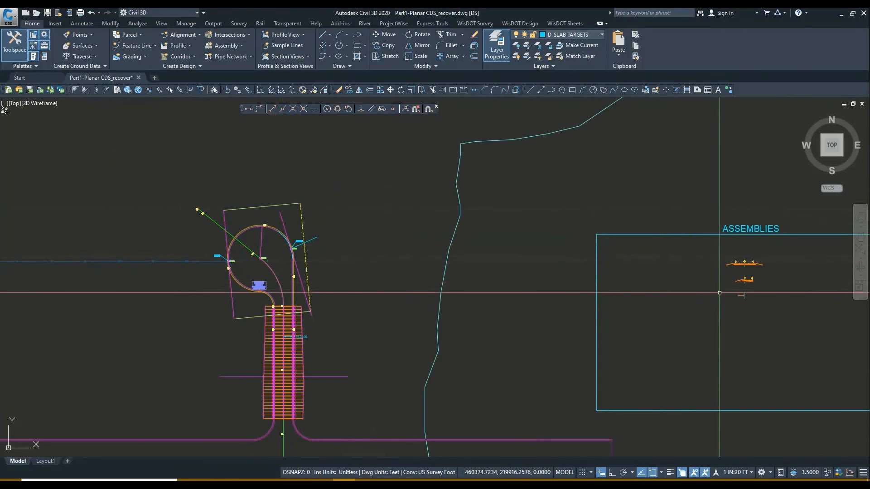
Create a corridor named SETUP using the tangent feature line in Site 2 as baseline and the SETUP assembly, with baseline and region parameters enabled.
{"action": "scroll", "coordinate": [282, 263], "scroll_direction": "up", "scroll_amount": 4}
{"action": "middle_click_drag", "start_coordinate": [282, 263], "coordinate": [272, 293]}
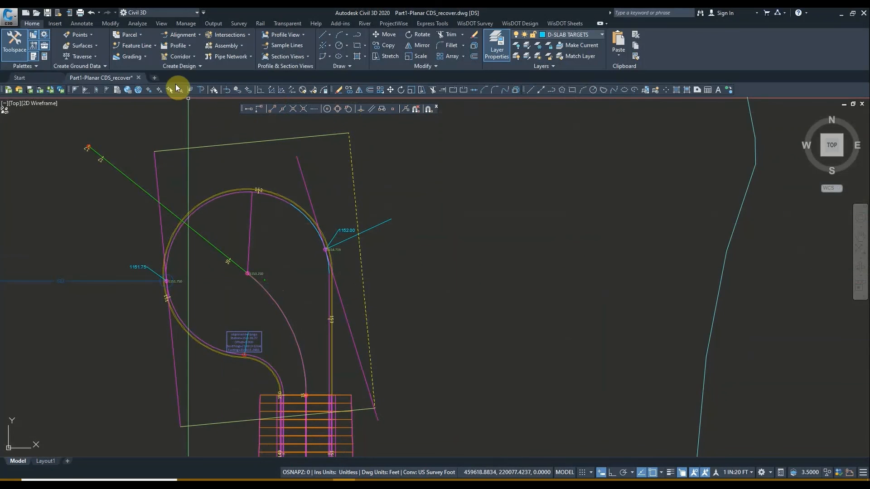
{"action": "left_click", "coordinate": [194, 56]}
{"action": "left_click", "coordinate": [192, 71]}
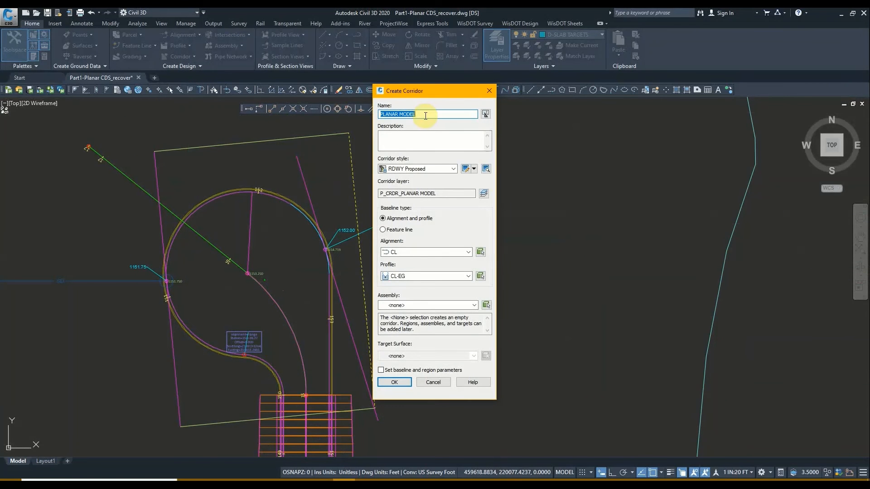
{"action": "type", "text": "SETUP"}
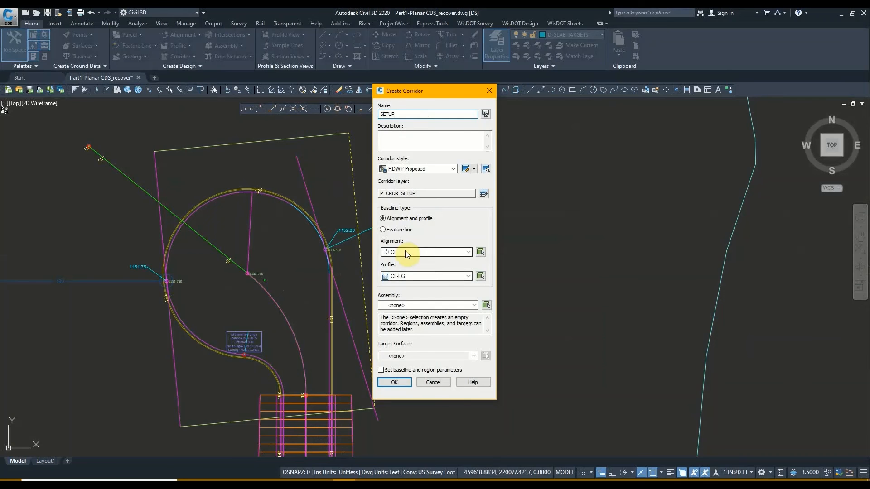
{"action": "left_click", "coordinate": [383, 229]}
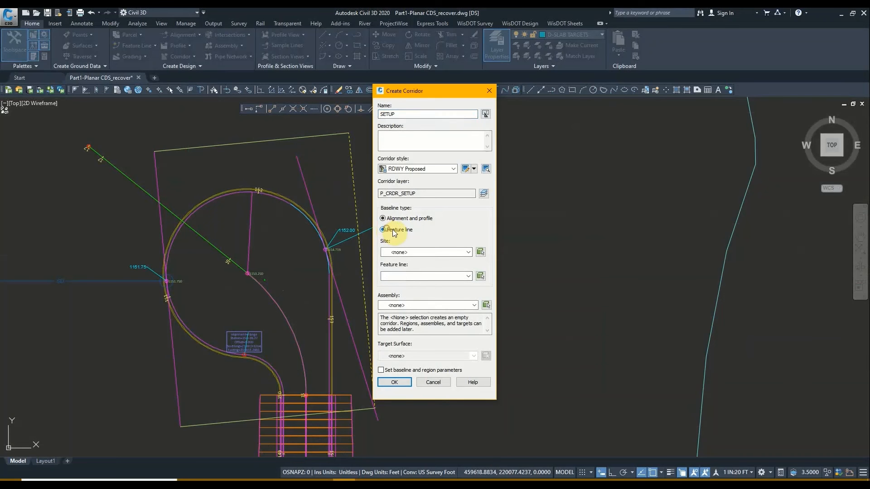
{"action": "left_click", "coordinate": [480, 276]}
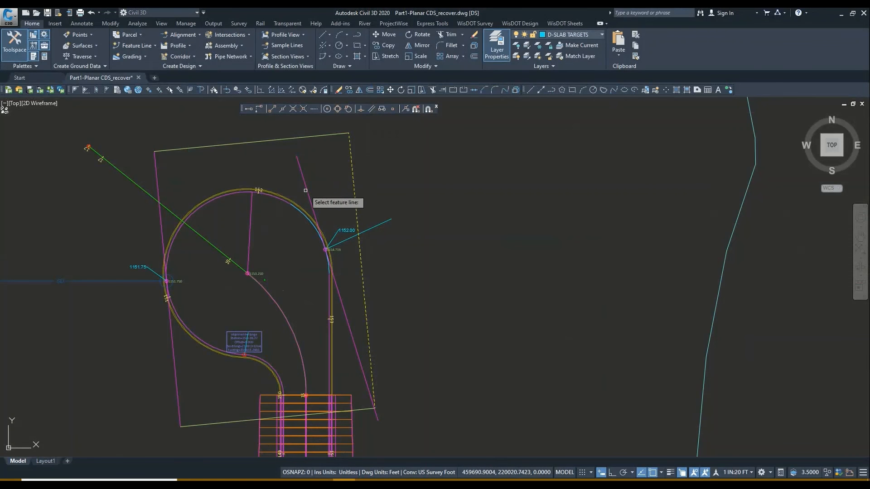
{"action": "left_click", "coordinate": [306, 191]}
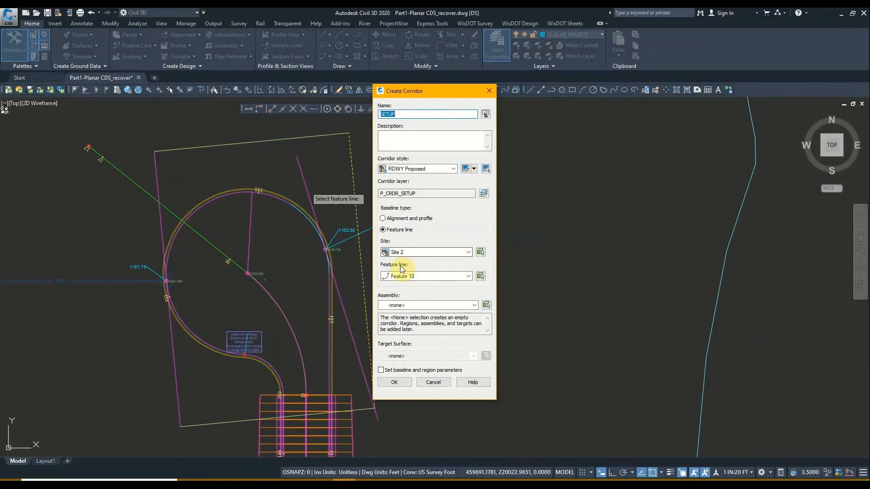
{"action": "left_click", "coordinate": [438, 305]}
{"action": "left_click", "coordinate": [410, 329]}
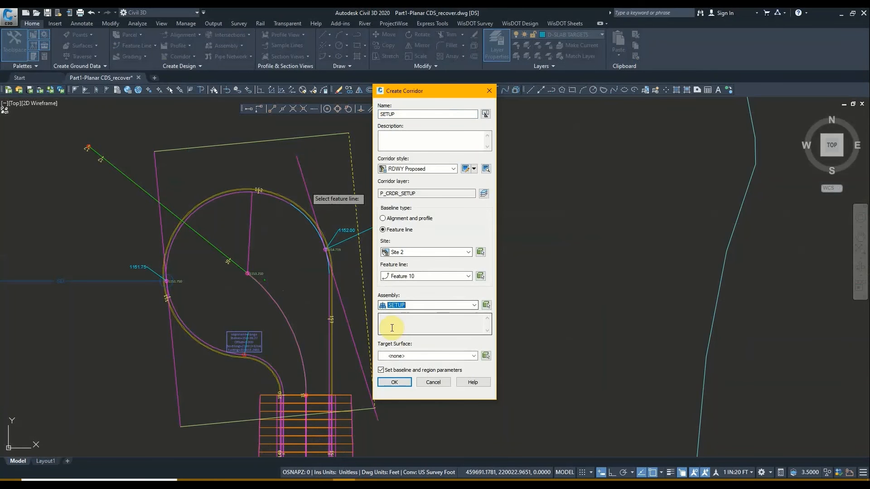
{"action": "left_click", "coordinate": [393, 383]}
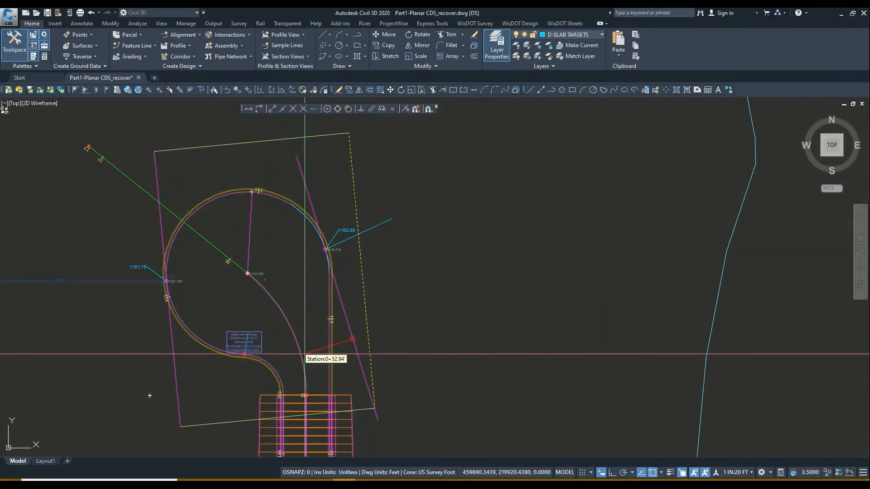
Set the region's start station at the road corridor's centreline end (0+27.78) and its end station at the target line's north end on the bulb (1+56.94).
{"action": "scroll", "coordinate": [295, 351], "scroll_direction": "up", "scroll_amount": 4}
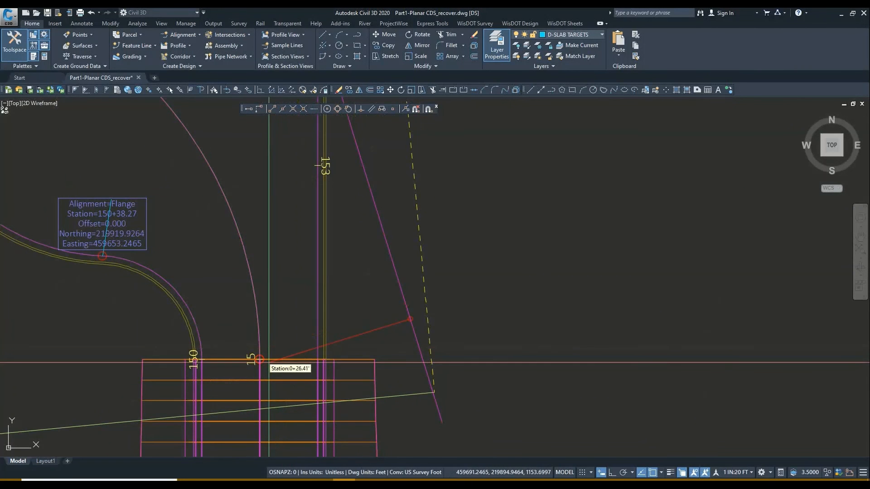
{"action": "scroll", "coordinate": [256, 360], "scroll_direction": "up", "scroll_amount": 4}
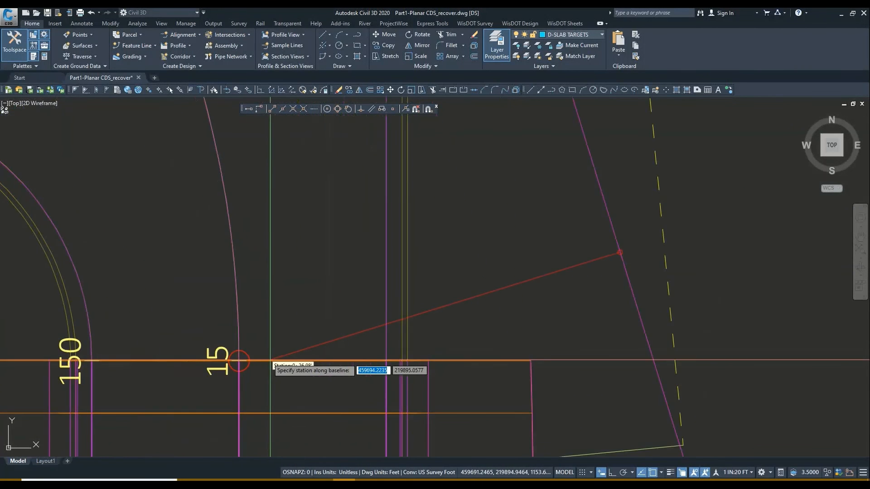
{"action": "left_click", "coordinate": [239, 361]}
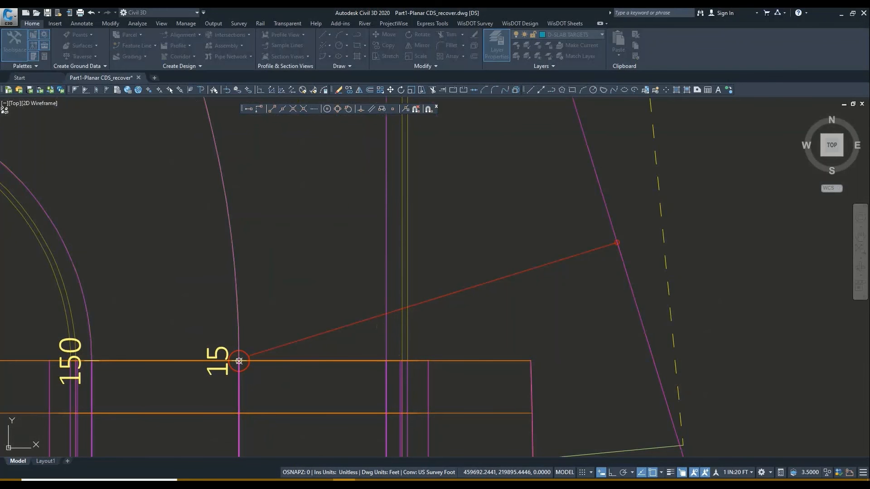
{"action": "scroll", "coordinate": [239, 361], "scroll_direction": "down", "scroll_amount": 8}
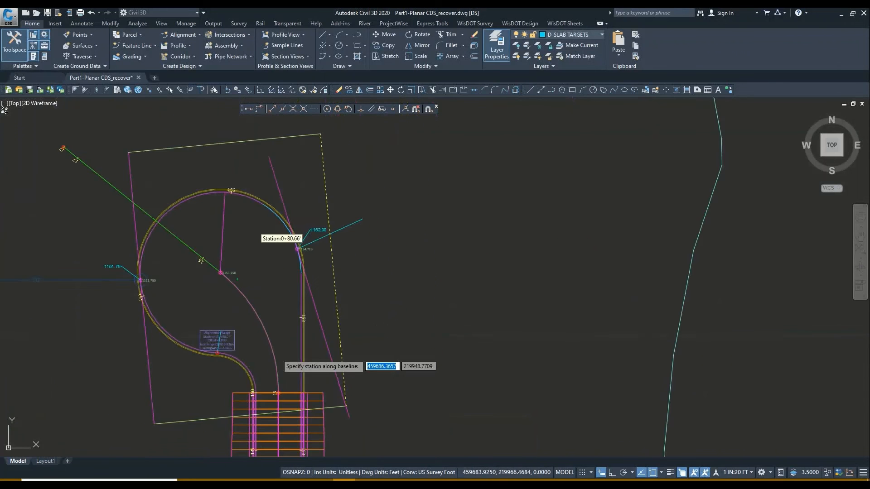
{"action": "scroll", "coordinate": [217, 189], "scroll_direction": "up", "scroll_amount": 8}
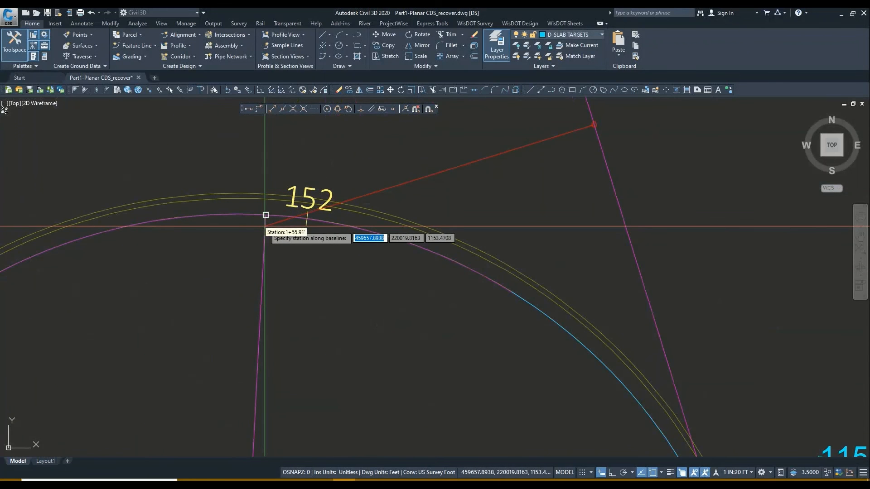
{"action": "left_click", "coordinate": [266, 215]}
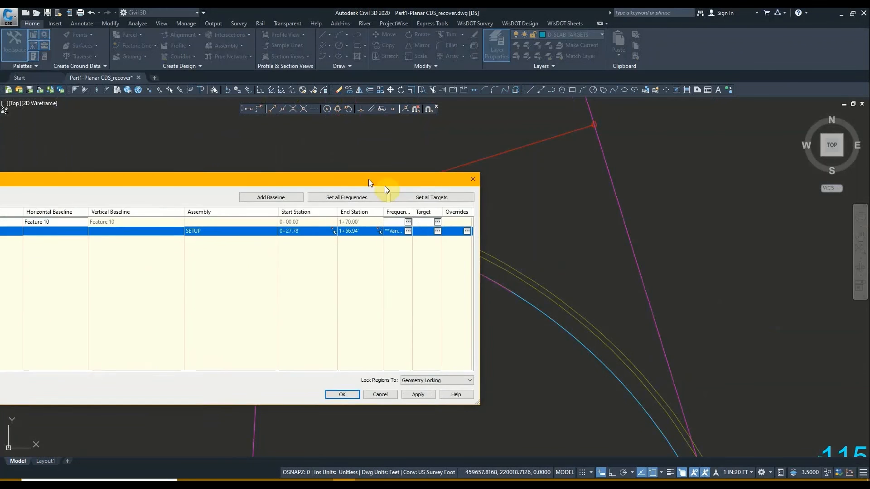
Set the SETUP region's offset target to the cul-de-sac centreline feature line, selected from the drawing.
{"action": "left_click", "coordinate": [462, 242]}
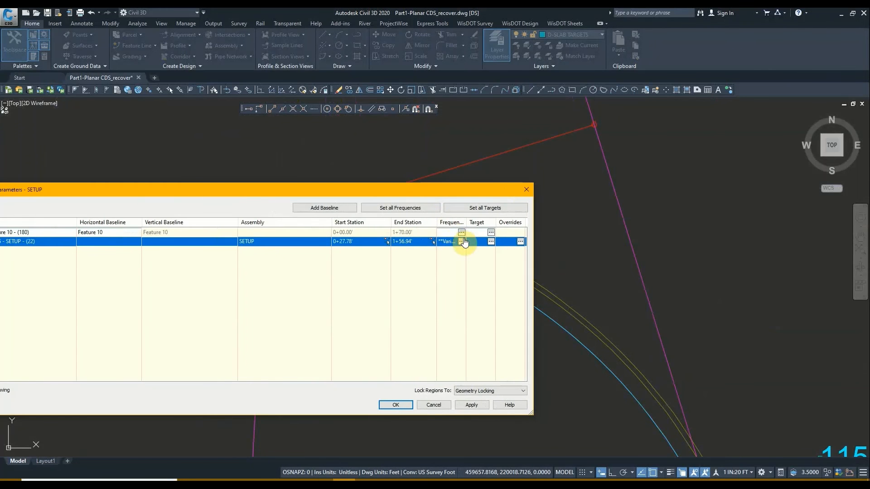
{"action": "left_click", "coordinate": [491, 242]}
{"action": "left_click", "coordinate": [322, 191]}
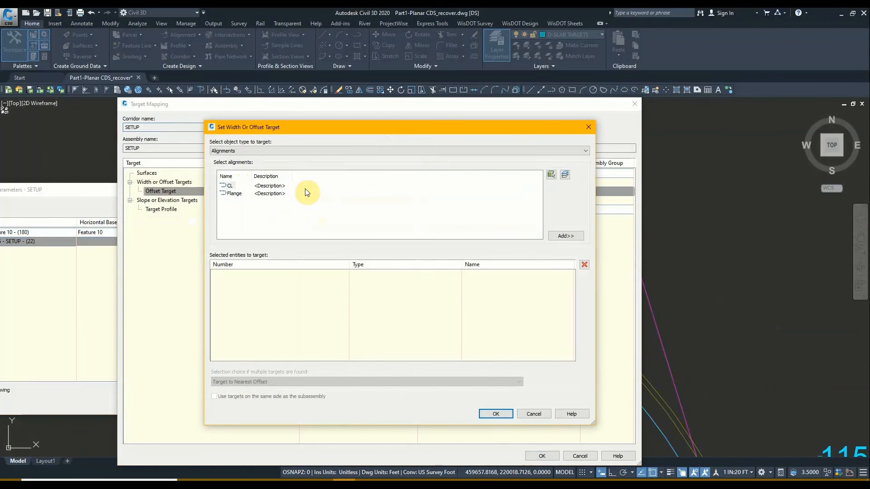
{"action": "left_click", "coordinate": [238, 150]}
{"action": "left_click", "coordinate": [233, 164]}
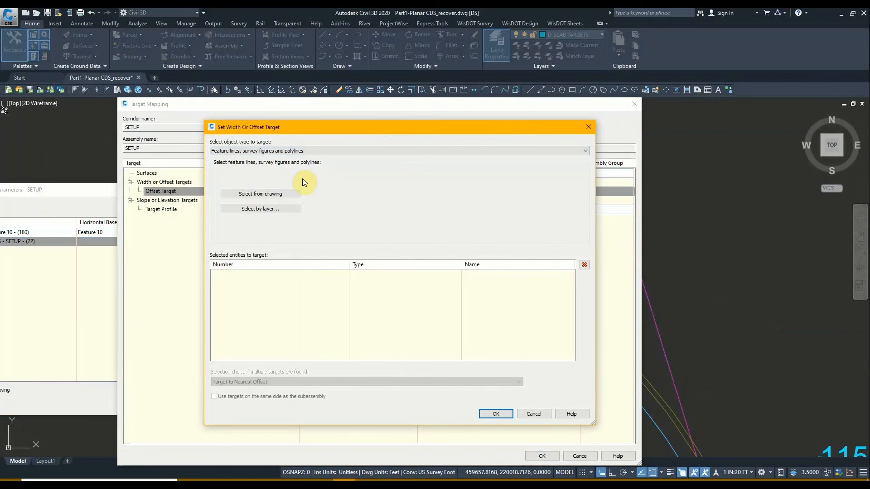
{"action": "left_click", "coordinate": [255, 195]}
{"action": "scroll", "coordinate": [308, 255], "scroll_direction": "down", "scroll_amount": 3}
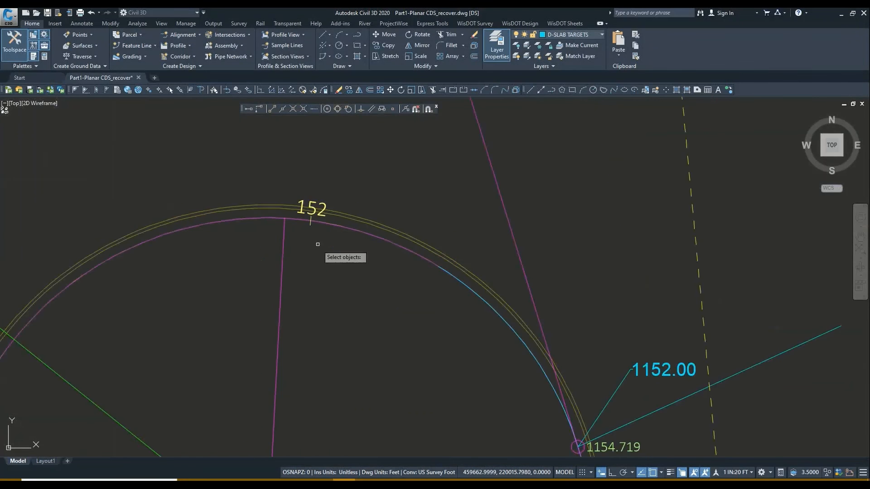
{"action": "middle_click_drag", "start_coordinate": [308, 256], "coordinate": [289, 201]}
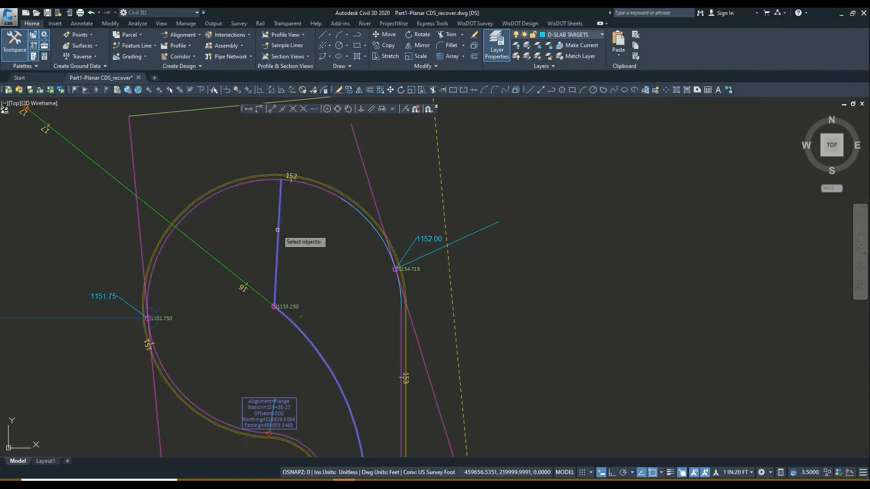
{"action": "left_click", "coordinate": [278, 230]}
{"action": "key", "text": "Return"}
{"action": "key", "text": "Return"}
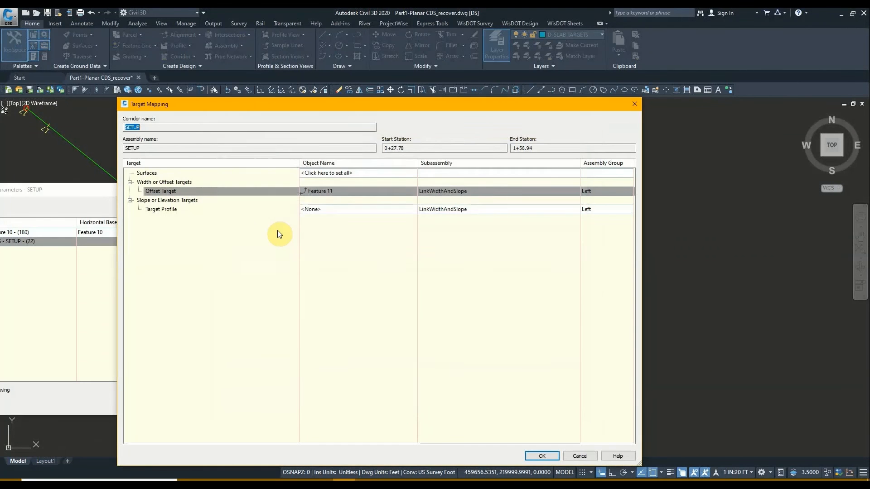
Set the region's slope or elevation target to the same centreline feature line and accept the target mapping.
{"action": "left_click", "coordinate": [313, 211]}
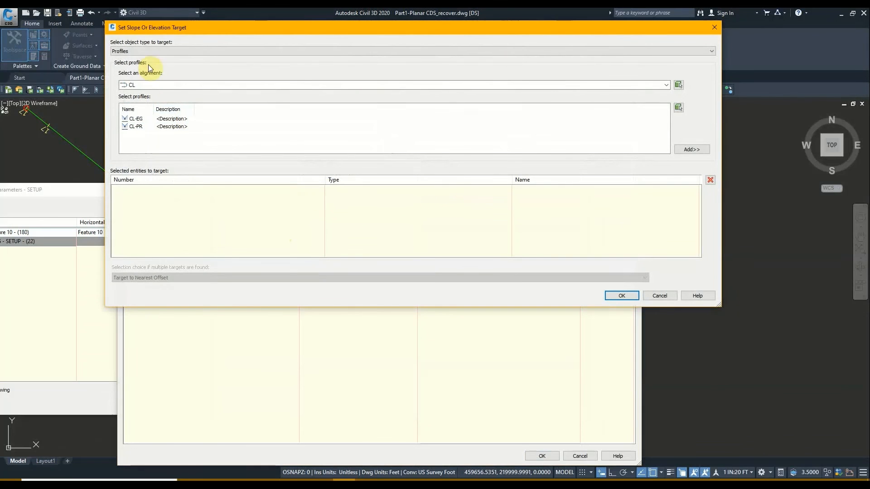
{"action": "left_click", "coordinate": [151, 51]}
{"action": "left_click", "coordinate": [194, 64]}
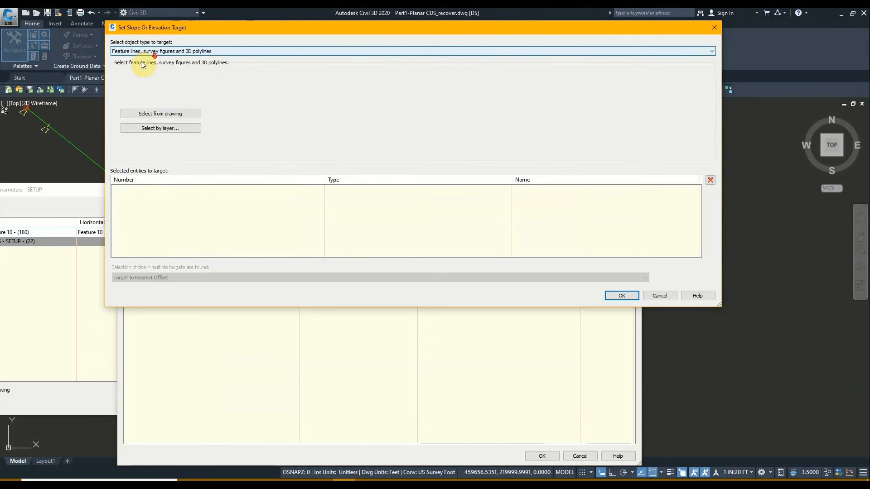
{"action": "left_click", "coordinate": [157, 116]}
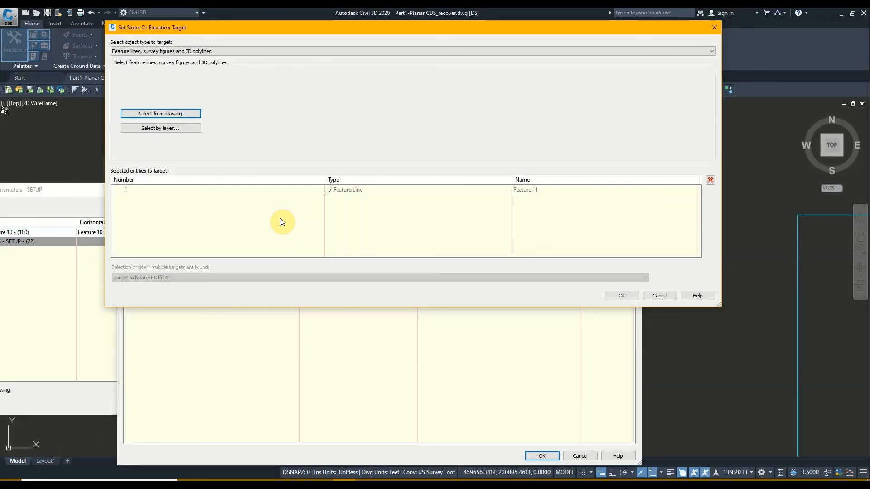
{"action": "key", "text": "Return"}
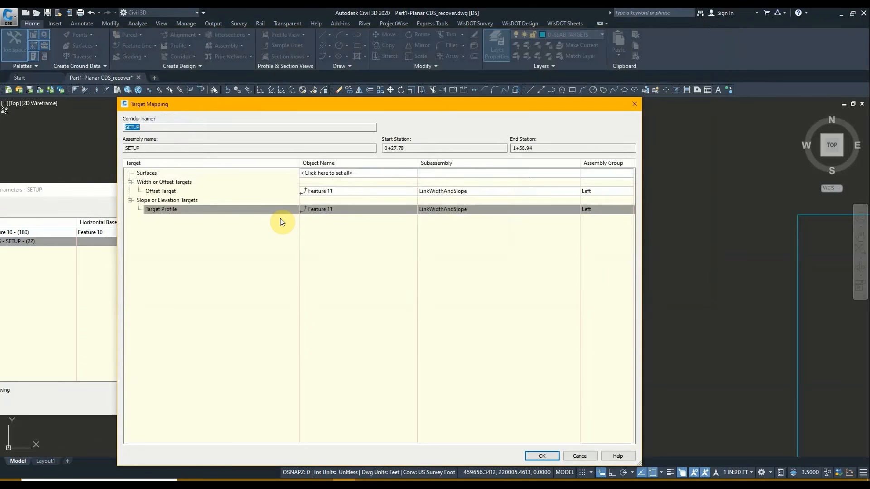
{"action": "key", "text": "Return"}
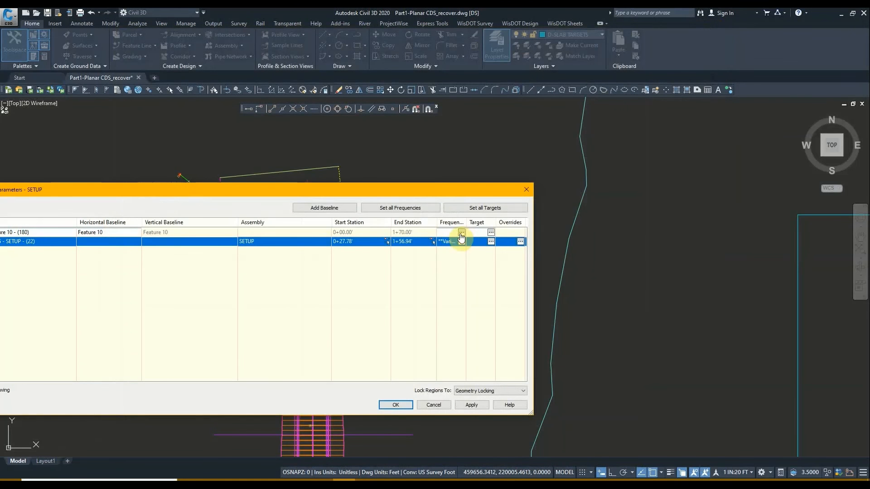
Set the horizontal baseline frequency to 5' along tangents, curves and spirals, with horizontal geometry and superelevation critical points set to No.
{"action": "left_click", "coordinate": [462, 238]}
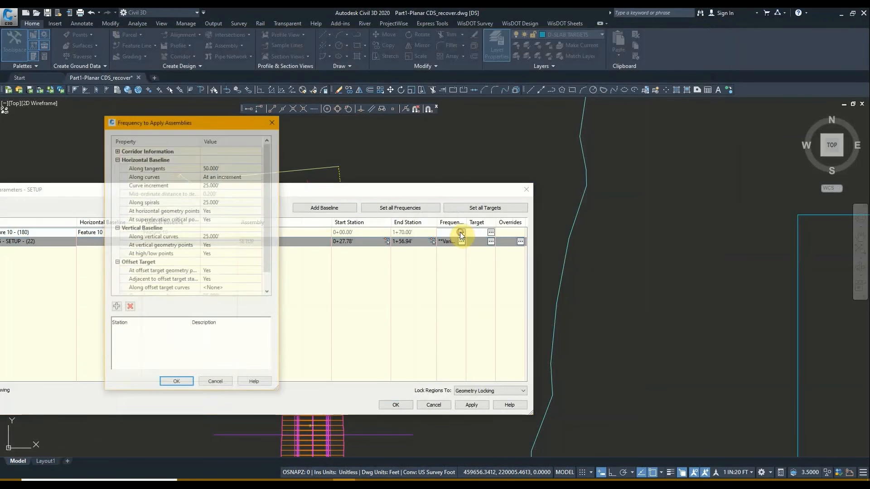
{"action": "left_click", "coordinate": [223, 185]}
{"action": "left_click", "coordinate": [222, 202]}
{"action": "type", "text": "5"}
{"action": "left_click", "coordinate": [215, 212]}
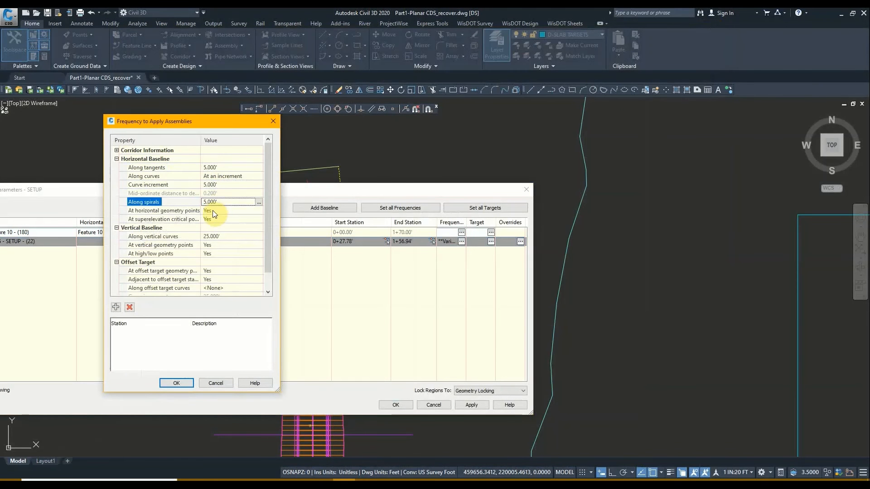
{"action": "left_click", "coordinate": [209, 225]}
{"action": "left_click", "coordinate": [210, 221]}
{"action": "left_click", "coordinate": [206, 225]}
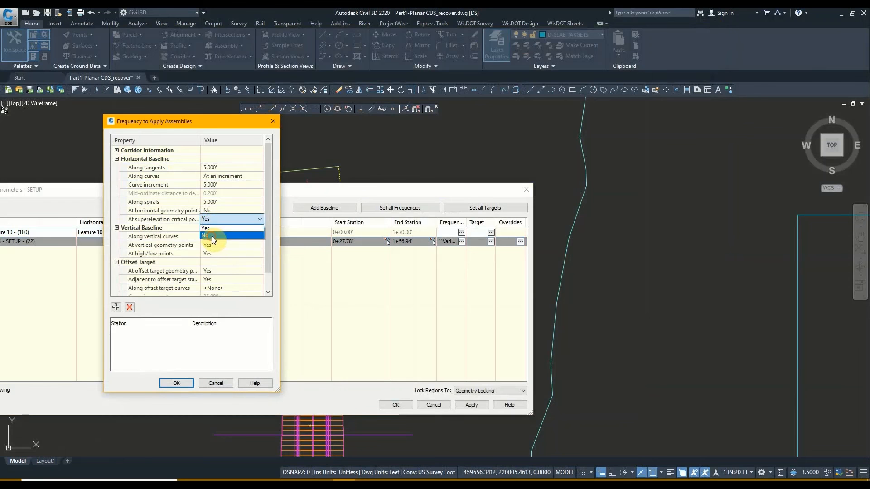
{"action": "left_click", "coordinate": [211, 236]}
Set the vertical baseline frequency to 5' along vertical curves, with vertical geometry points and high/low points set to No.
{"action": "type", "text": "5"}
{"action": "left_click", "coordinate": [211, 246]}
{"action": "left_click", "coordinate": [207, 261]}
{"action": "left_click", "coordinate": [209, 255]}
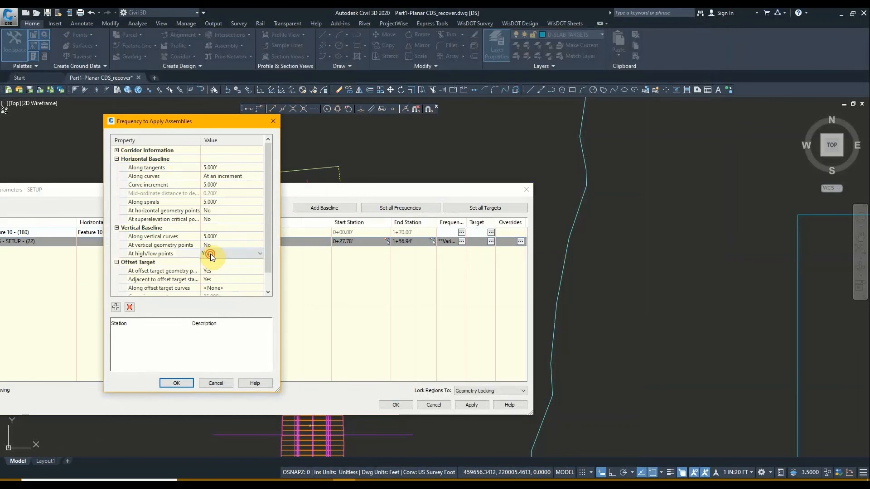
{"action": "left_click", "coordinate": [209, 269]}
Set offset target geometry points and adjacent-to-offset-target start/end to No, and accept the frequency settings.
{"action": "left_click", "coordinate": [210, 271]}
{"action": "left_click", "coordinate": [211, 286]}
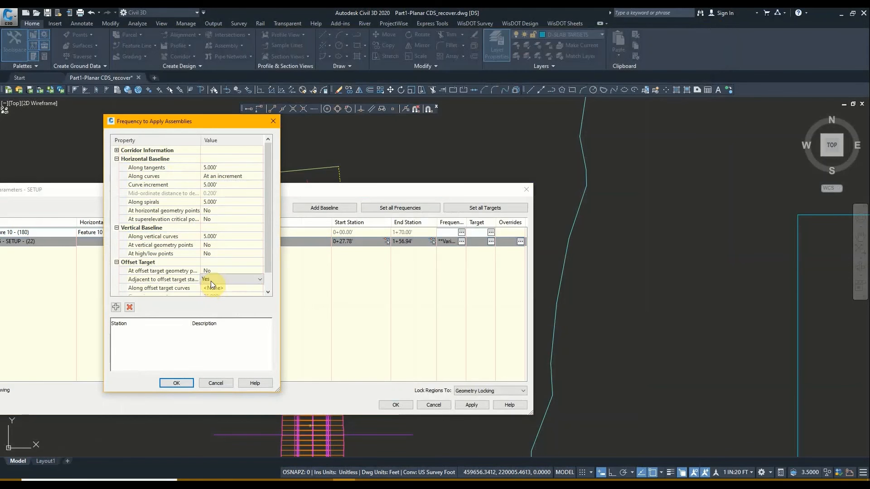
{"action": "left_click", "coordinate": [211, 280]}
{"action": "left_click", "coordinate": [208, 293]}
{"action": "left_click", "coordinate": [176, 383]}
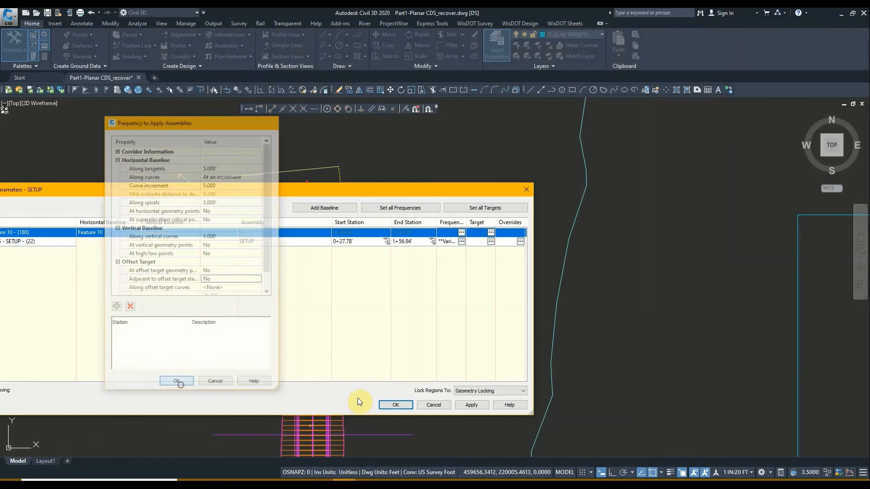
Accept the baseline and region parameters, rebuild the SETUP corridor, and dismiss the event list.
{"action": "left_click", "coordinate": [397, 406]}
{"action": "left_click", "coordinate": [385, 235]}
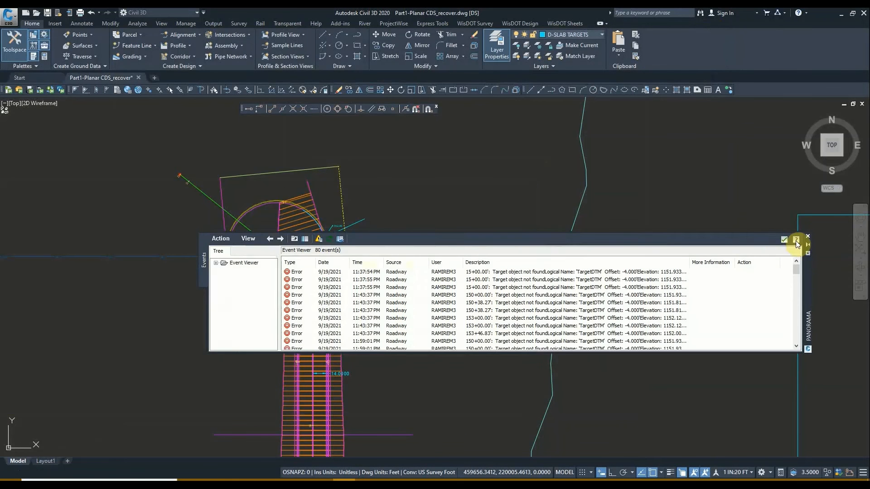
{"action": "left_click", "coordinate": [808, 247]}
Create a surface for the SETUP corridor and name it SETUP Surface - 2 HALF.
{"action": "scroll", "coordinate": [348, 334], "scroll_direction": "up", "scroll_amount": 3}
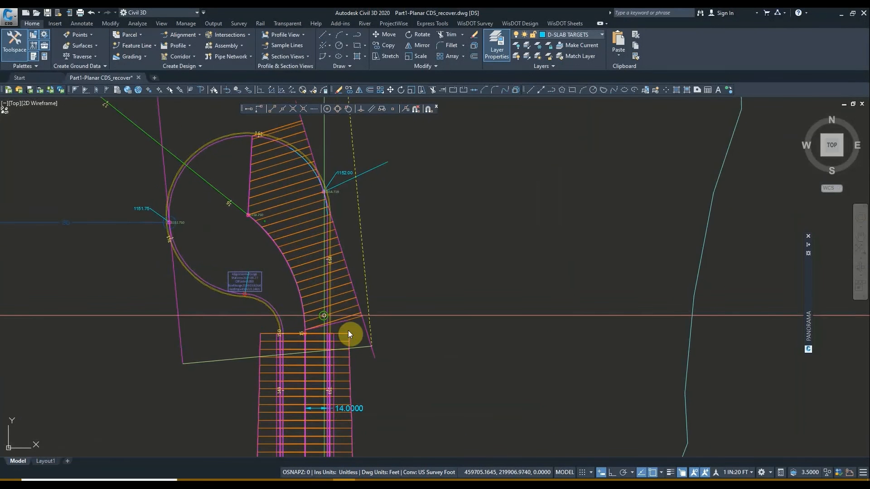
{"action": "middle_click_drag", "start_coordinate": [373, 309], "coordinate": [333, 342]}
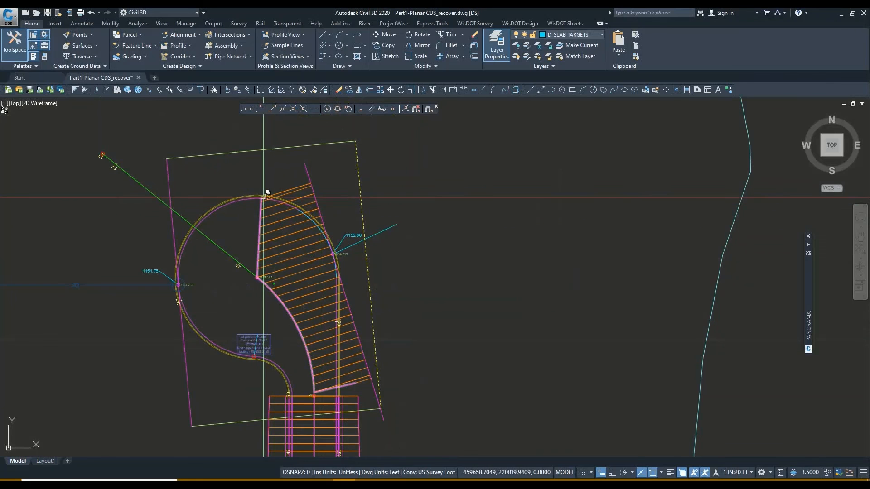
{"action": "left_click", "coordinate": [302, 264]}
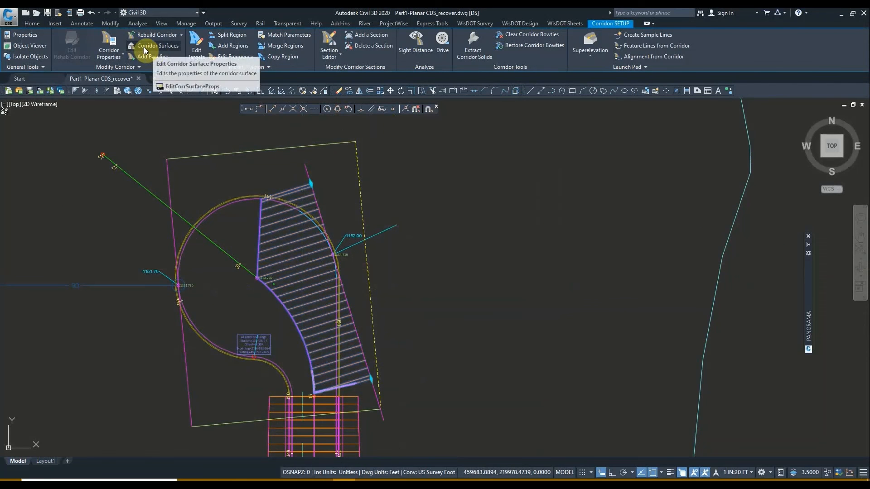
{"action": "left_click", "coordinate": [151, 46]}
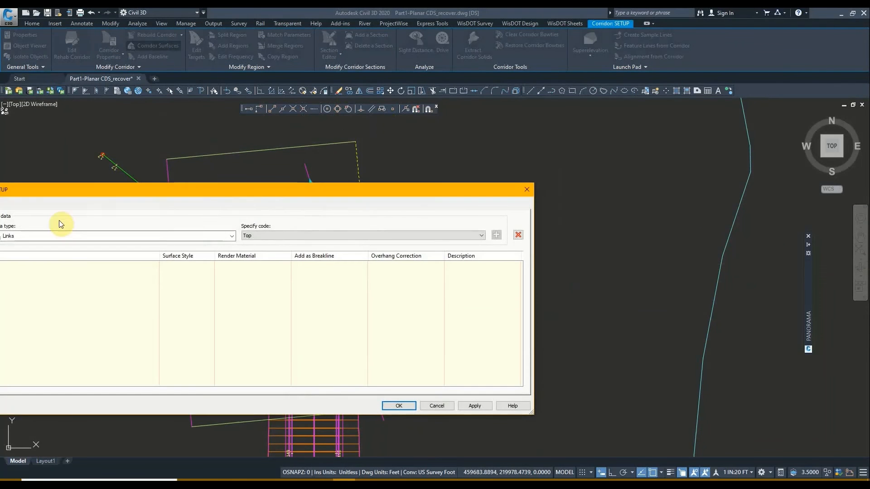
{"action": "left_click_drag", "start_coordinate": [79, 194], "coordinate": [282, 123]}
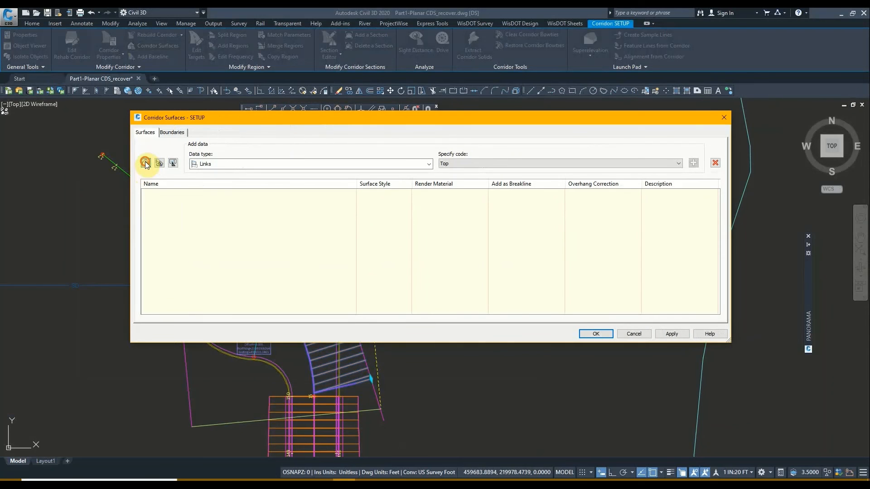
{"action": "left_click", "coordinate": [146, 163]}
{"action": "left_click", "coordinate": [210, 195]}
{"action": "left_click", "coordinate": [219, 195]}
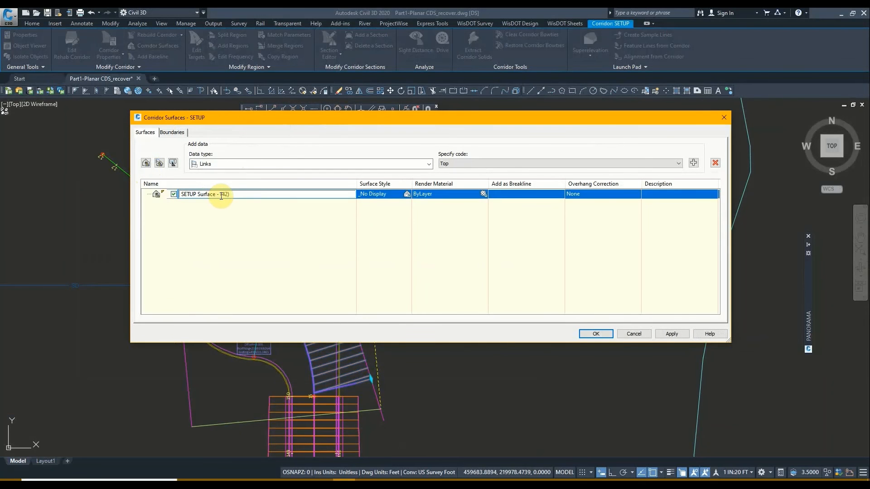
{"action": "left_click_drag", "start_coordinate": [220, 195], "coordinate": [244, 197]}
{"action": "left_click", "coordinate": [274, 240]}
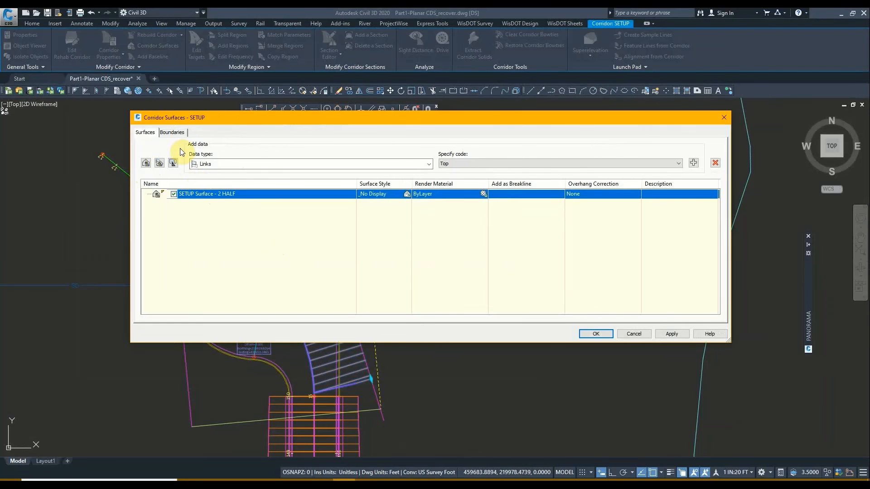
Add the corridor extents as the outer boundary of SETUP Surface - 2 HALF.
{"action": "left_click", "coordinate": [172, 132]}
{"action": "right_click", "coordinate": [186, 159]}
{"action": "left_click", "coordinate": [222, 167]}
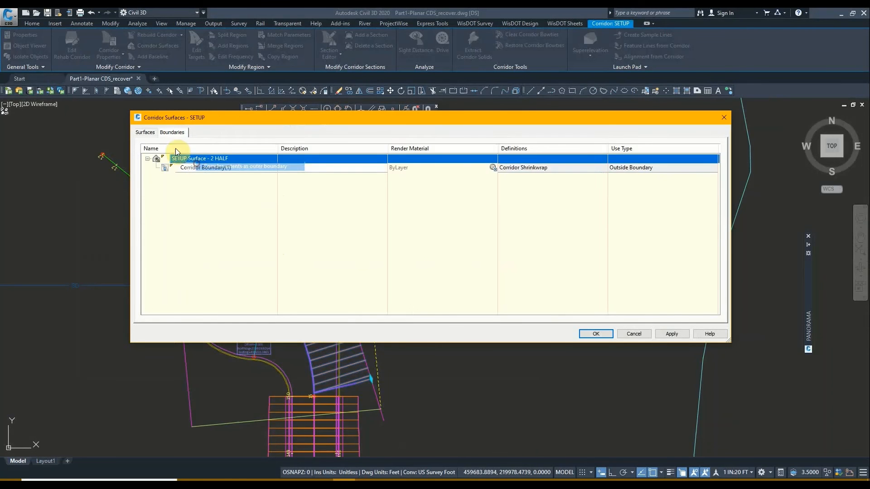
Add the Top links to SETUP Surface - 2 HALF as breaklines and set its overhang correction to Top Links.
{"action": "left_click", "coordinate": [145, 132]}
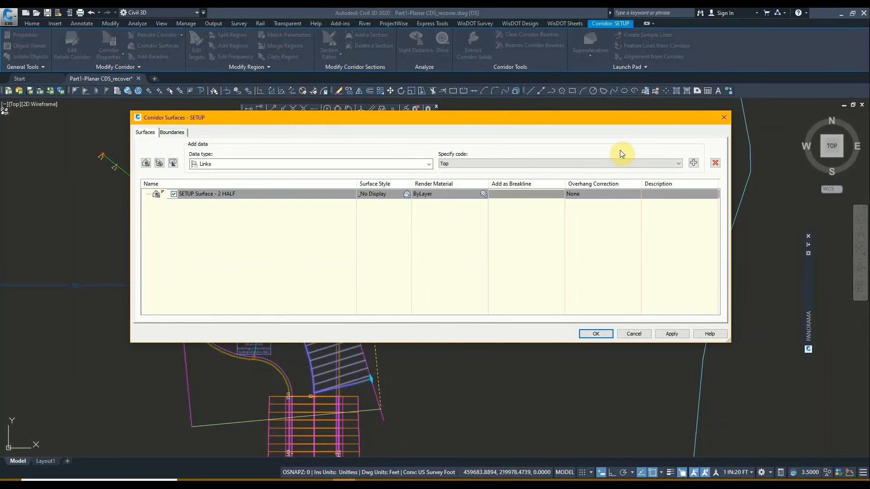
{"action": "left_click", "coordinate": [692, 163]}
{"action": "left_click", "coordinate": [492, 203]}
{"action": "left_click", "coordinate": [589, 194]}
{"action": "left_click", "coordinate": [590, 194]}
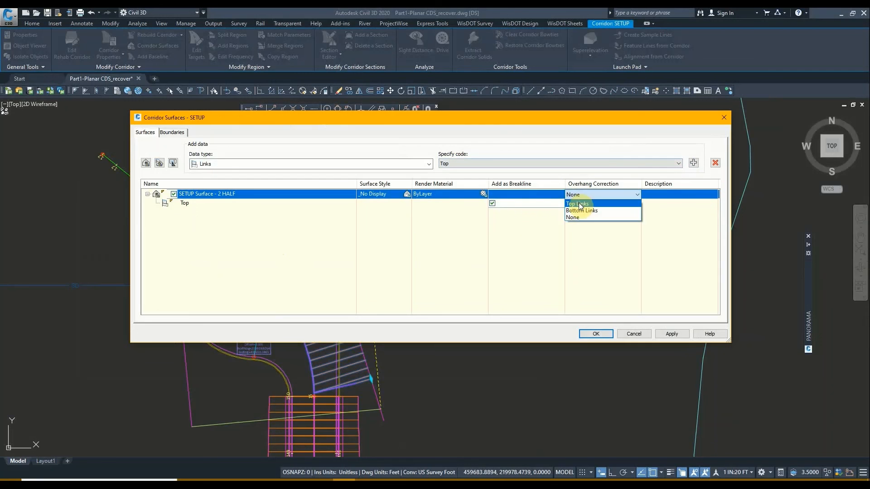
{"action": "left_click", "coordinate": [579, 205]}
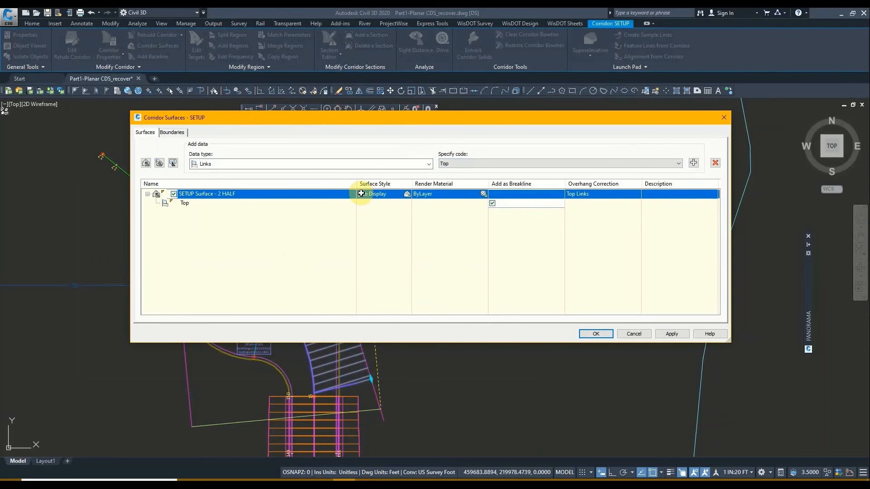
Accept the SETUP corridor surface definition, rebuild the corridor, and clear its selection.
{"action": "left_click", "coordinate": [597, 335]}
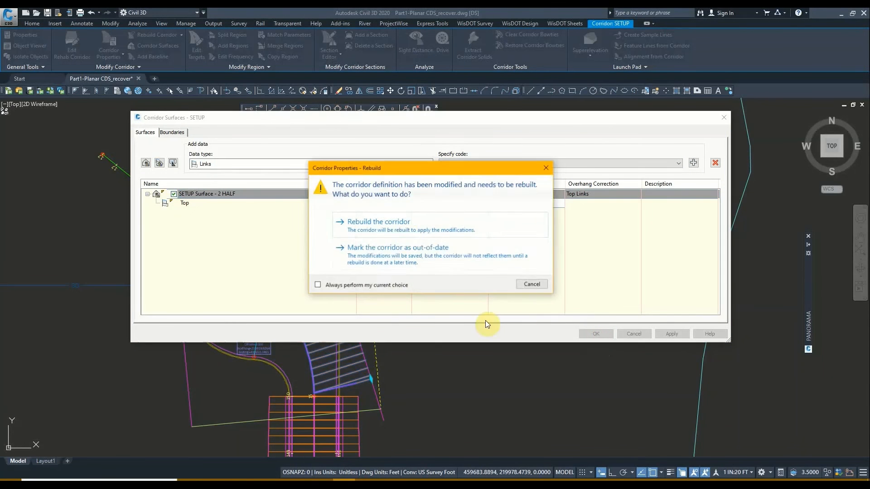
{"action": "left_click", "coordinate": [405, 221]}
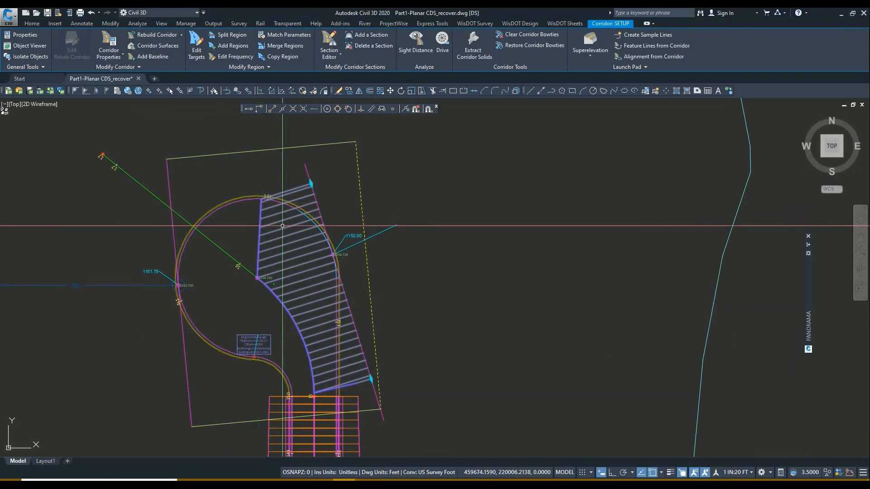
{"action": "left_click", "coordinate": [263, 205]}
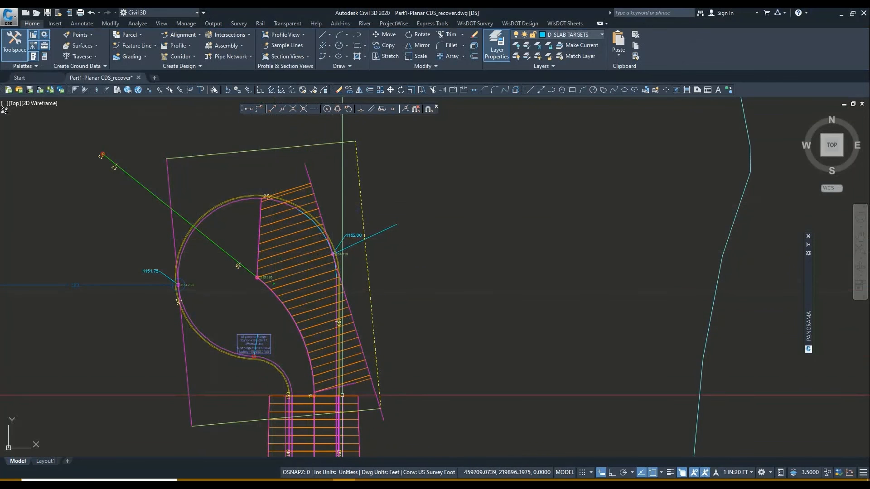
Split the drawing area into two horizontal viewports, framing the cul-de-sac corridor plan in the upper one and the Flange profile view in the lower one.
{"action": "scroll", "coordinate": [282, 326], "scroll_direction": "down", "scroll_amount": 8}
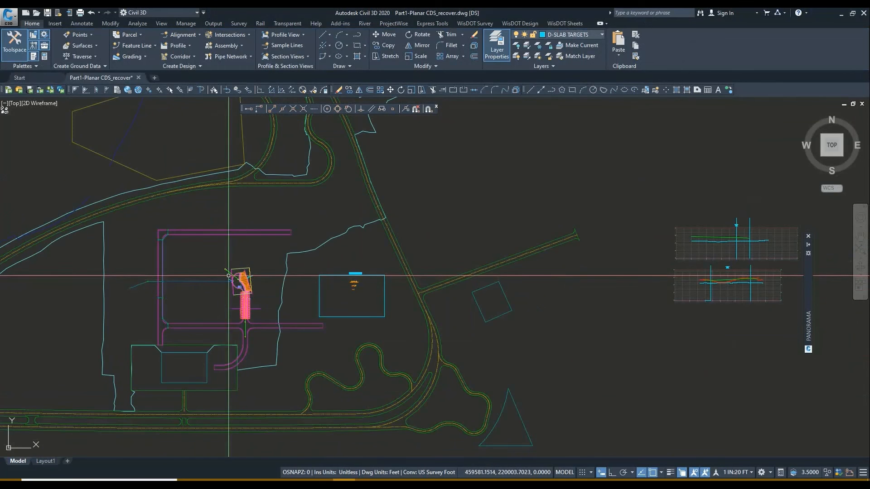
{"action": "scroll", "coordinate": [240, 277], "scroll_direction": "up", "scroll_amount": 6}
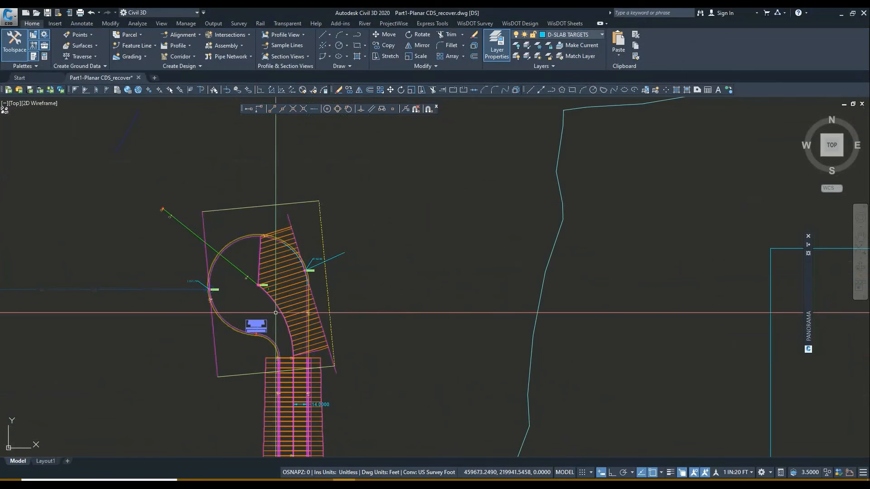
{"action": "left_click", "coordinate": [6, 105]}
{"action": "mouse_move", "coordinate": [30, 123]}
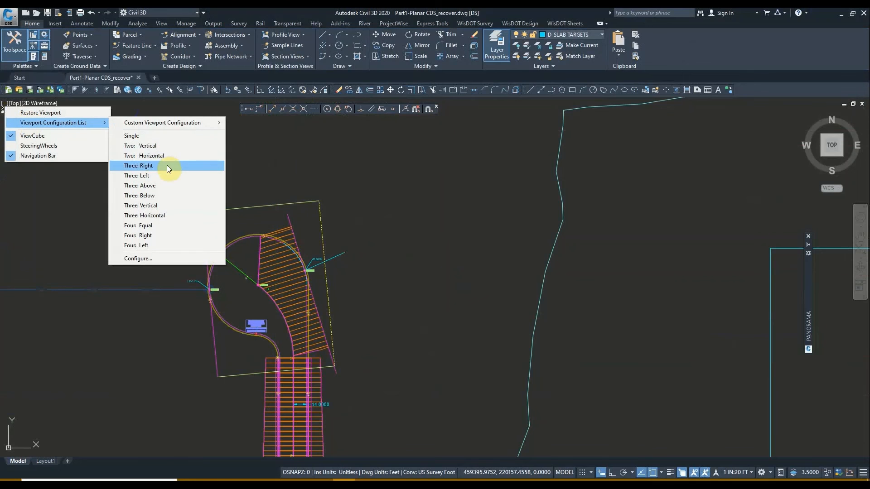
{"action": "left_click", "coordinate": [160, 156]}
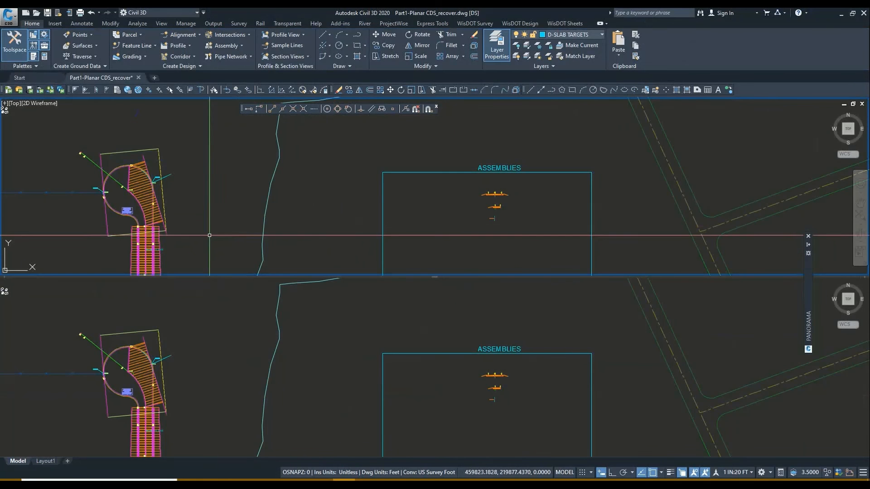
{"action": "scroll", "coordinate": [256, 193], "scroll_direction": "up", "scroll_amount": 6}
{"action": "middle_click_drag", "start_coordinate": [208, 200], "coordinate": [295, 179]}
{"action": "scroll", "coordinate": [258, 206], "scroll_direction": "down", "scroll_amount": 4}
{"action": "left_click", "coordinate": [299, 348]}
{"action": "scroll", "coordinate": [199, 354], "scroll_direction": "down", "scroll_amount": 4}
{"action": "middle_click_drag", "start_coordinate": [464, 344], "coordinate": [154, 334]}
{"action": "scroll", "coordinate": [445, 352], "scroll_direction": "up", "scroll_amount": 4}
{"action": "middle_click_drag", "start_coordinate": [537, 354], "coordinate": [390, 334]}
{"action": "scroll", "coordinate": [403, 365], "scroll_direction": "up", "scroll_amount": 2}
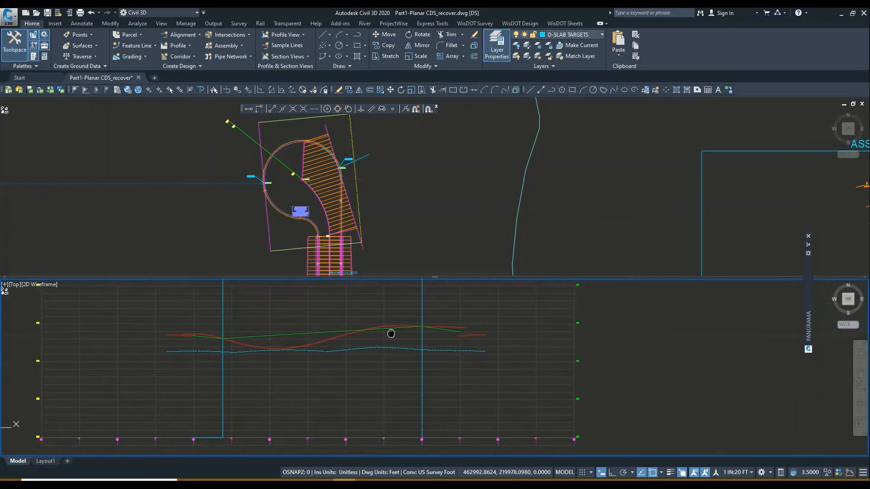
{"action": "scroll", "coordinate": [391, 334], "scroll_direction": "up", "scroll_amount": 2}
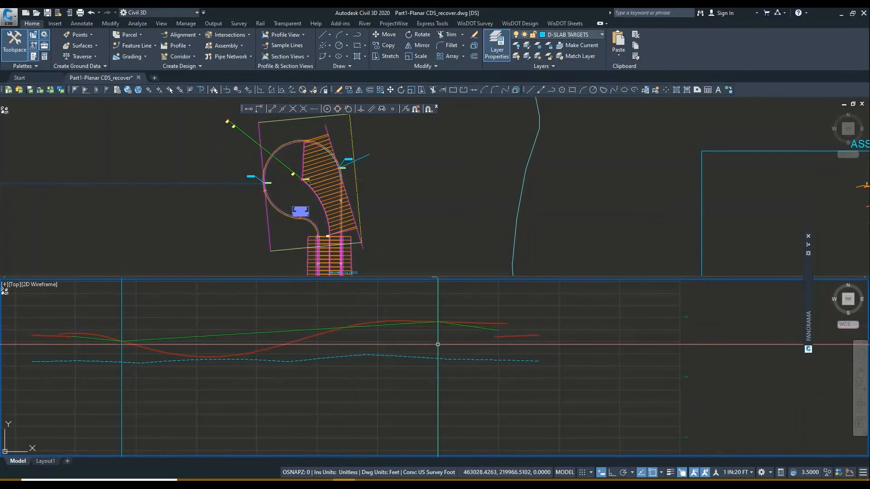
Create a profile from SETUP Surface - 2 HALF on the Flange alignment, using the Basic profile style.
{"action": "left_click", "coordinate": [181, 48]}
{"action": "left_click", "coordinate": [199, 63]}
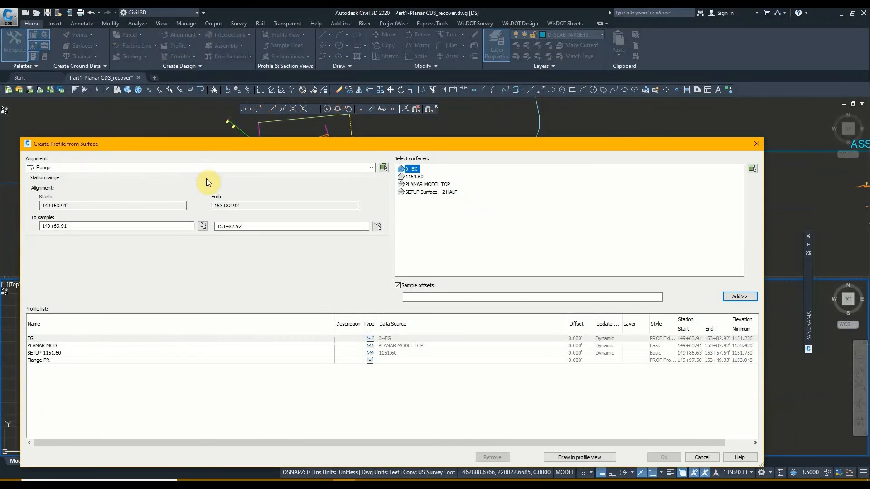
{"action": "left_click", "coordinate": [728, 297]}
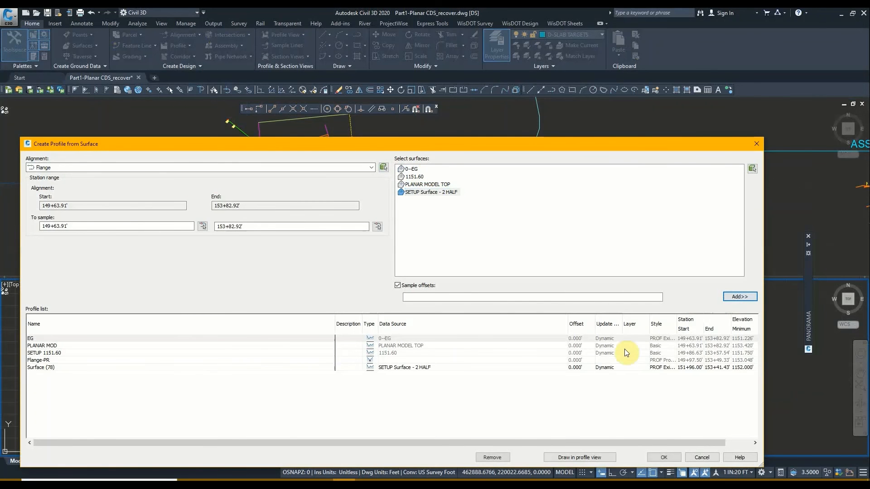
{"action": "left_click", "coordinate": [664, 368]}
{"action": "left_click", "coordinate": [537, 239]}
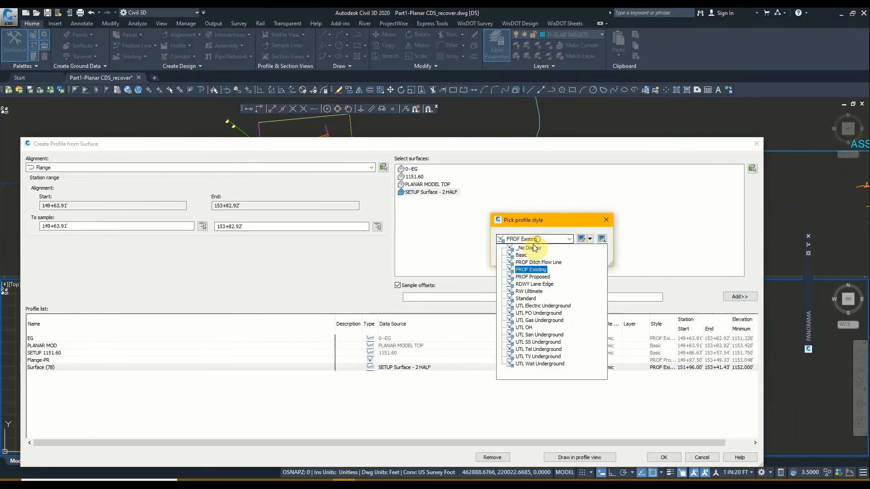
{"action": "left_click", "coordinate": [522, 257]}
{"action": "left_click", "coordinate": [518, 257]}
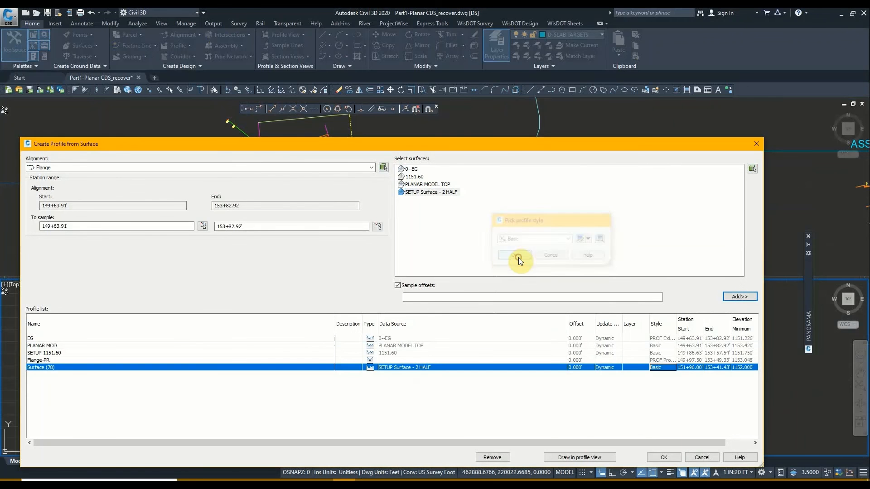
{"action": "left_click", "coordinate": [658, 458]}
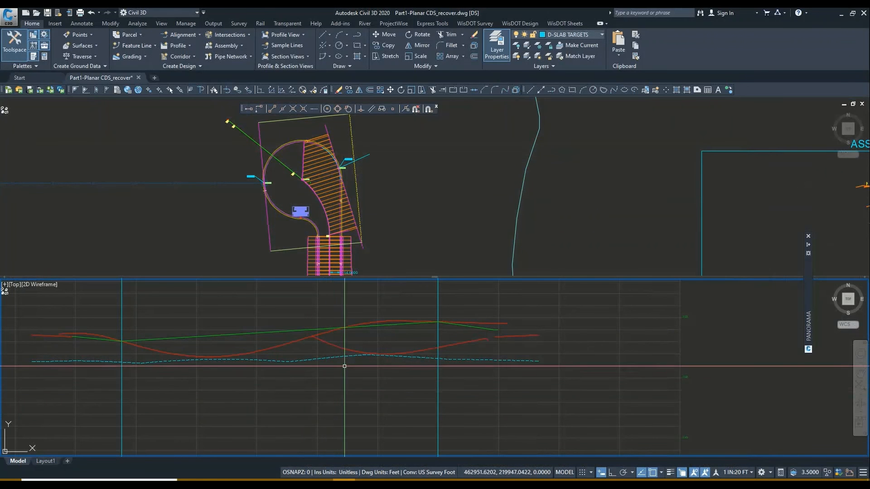
Examine the new SETUP surface profile against the other profiles in the Flange profile view.
{"action": "middle_click_drag", "start_coordinate": [349, 363], "coordinate": [402, 365]}
{"action": "scroll", "coordinate": [403, 364], "scroll_direction": "up", "scroll_amount": 3}
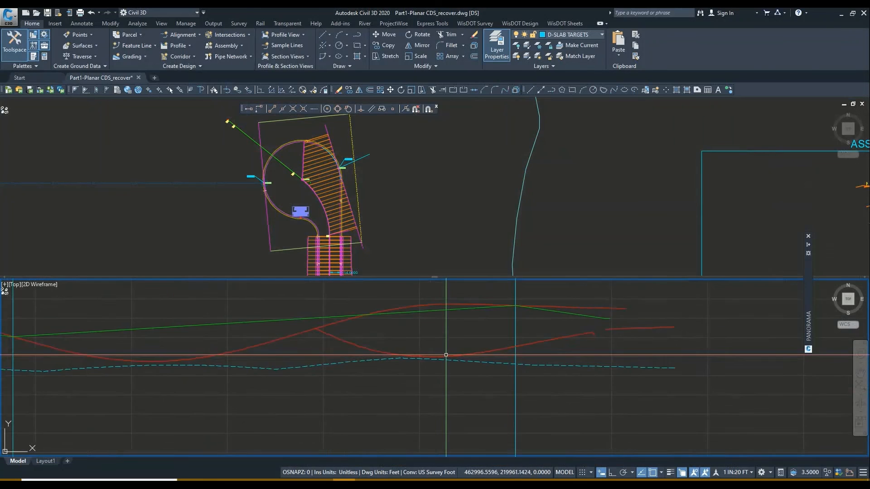
{"action": "scroll", "coordinate": [417, 330], "scroll_direction": "down", "scroll_amount": 6}
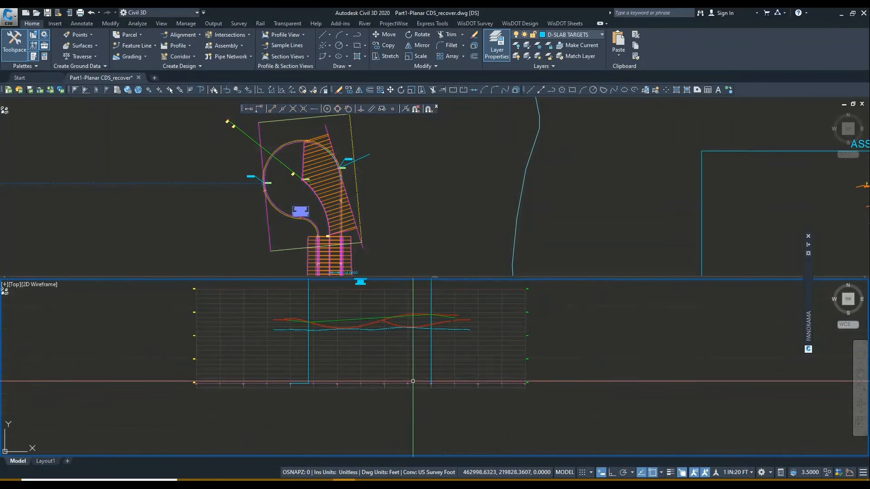
{"action": "scroll", "coordinate": [412, 381], "scroll_direction": "up", "scroll_amount": 9}
{"action": "mouse_move", "coordinate": [390, 450]}
{"action": "middle_mouse_down"}
{"action": "mouse_move", "coordinate": [380, 413]}
{"action": "mouse_move", "coordinate": [388, 433]}
{"action": "middle_mouse_up"}
{"action": "scroll", "coordinate": [388, 433], "scroll_direction": "down", "scroll_amount": 11}
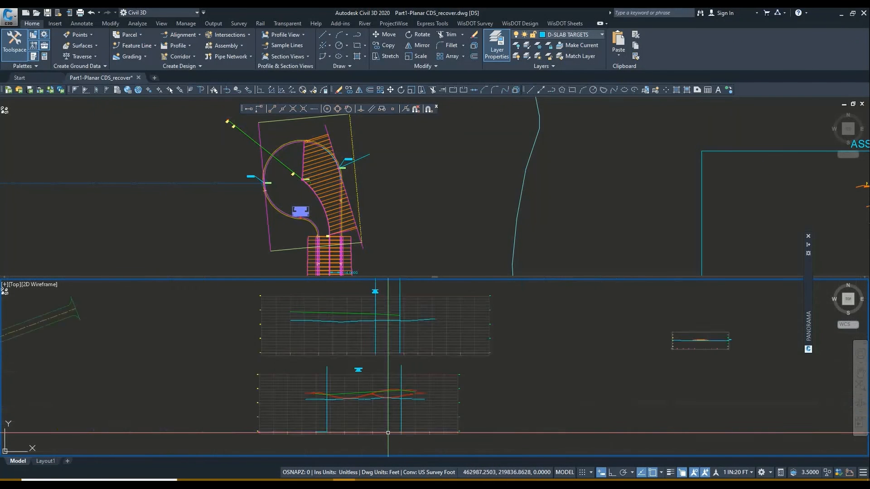
{"action": "scroll", "coordinate": [390, 397], "scroll_direction": "up", "scroll_amount": 6}
{"action": "scroll", "coordinate": [392, 403], "scroll_direction": "up", "scroll_amount": 4}
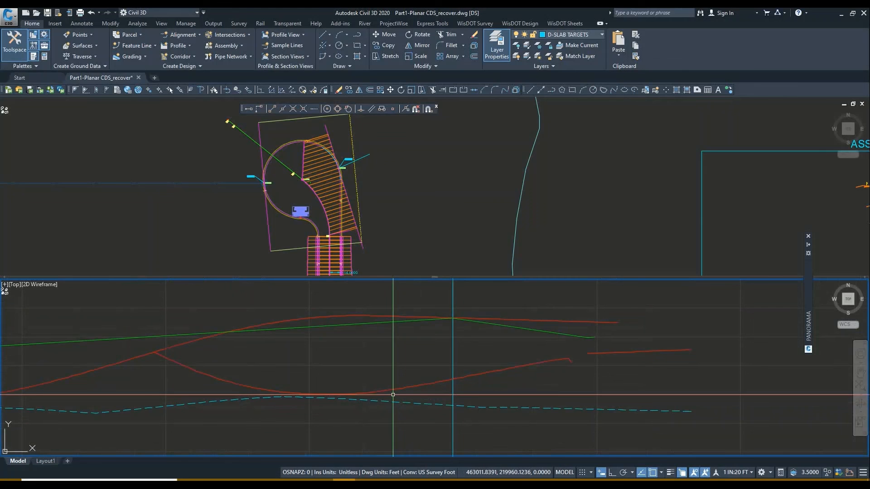
Compare the SETUP corridor around station 152 and the 1152.00 point in plan with its sampled profile.
{"action": "left_click", "coordinate": [364, 217]}
{"action": "scroll", "coordinate": [290, 176], "scroll_direction": "up", "scroll_amount": 8}
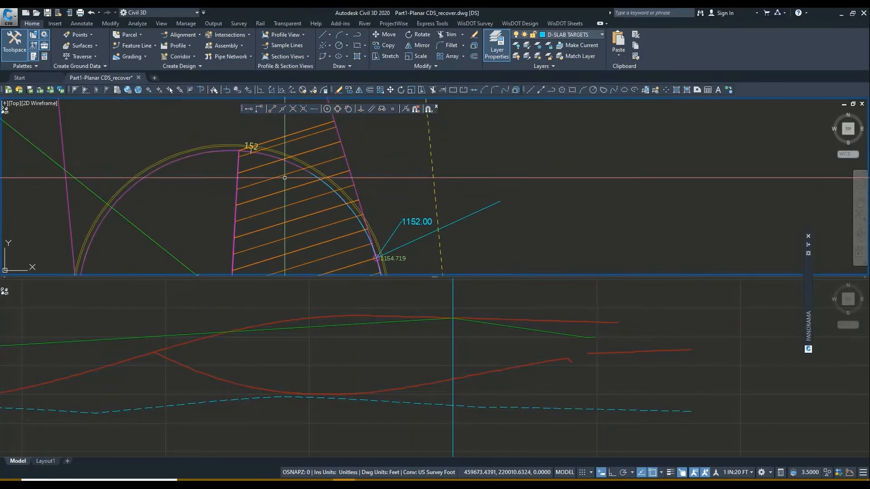
{"action": "middle_click_drag", "start_coordinate": [285, 177], "coordinate": [337, 163]}
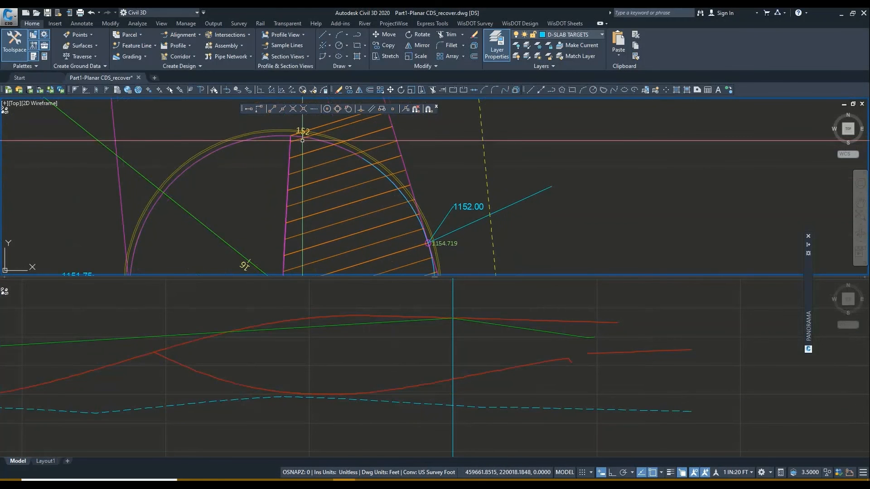
{"action": "middle_click_drag", "start_coordinate": [342, 165], "coordinate": [306, 118]}
{"action": "scroll", "coordinate": [305, 118], "scroll_direction": "down", "scroll_amount": 2}
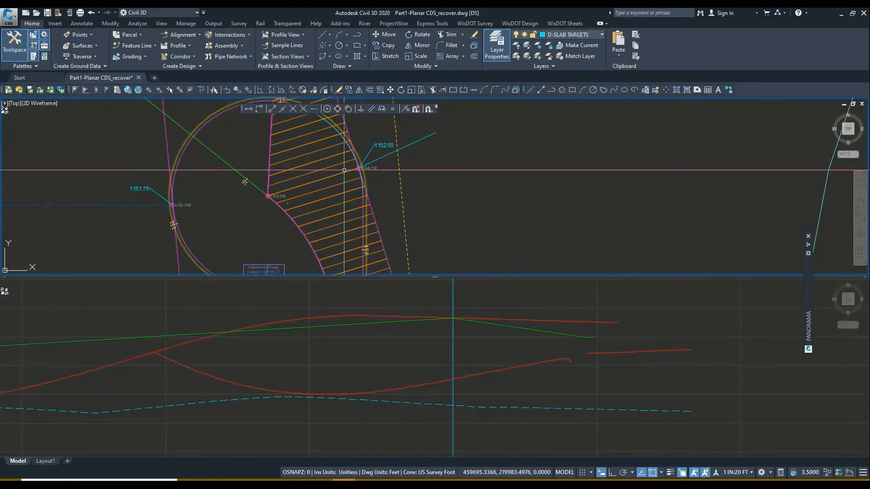
{"action": "middle_click_drag", "start_coordinate": [366, 171], "coordinate": [366, 181]}
{"action": "left_click", "coordinate": [339, 371]}
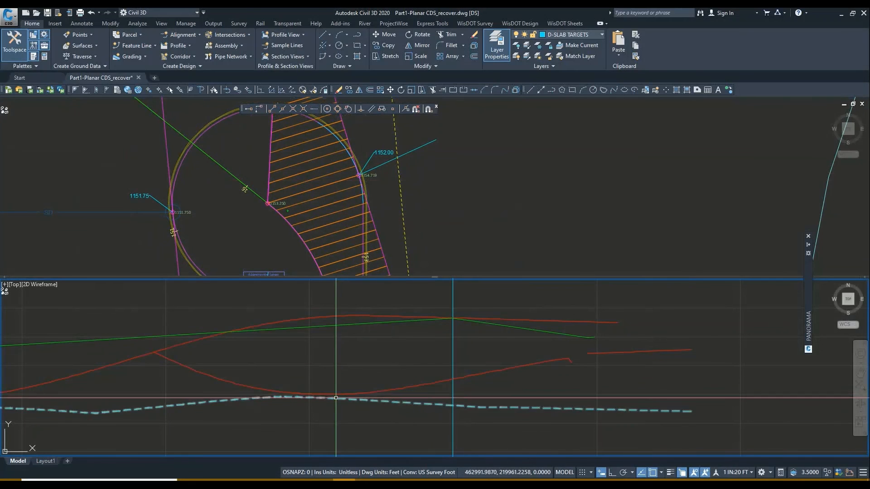
{"action": "scroll", "coordinate": [324, 402], "scroll_direction": "down", "scroll_amount": 4}
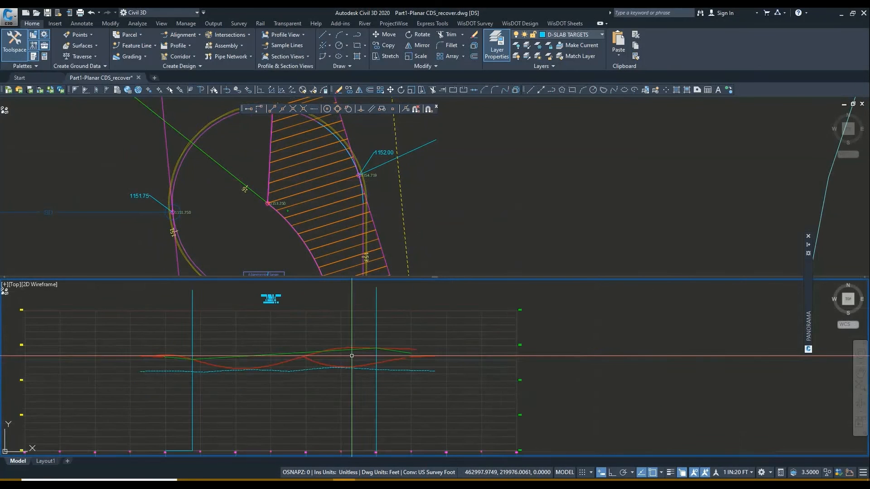
{"action": "scroll", "coordinate": [352, 355], "scroll_direction": "up", "scroll_amount": 2}
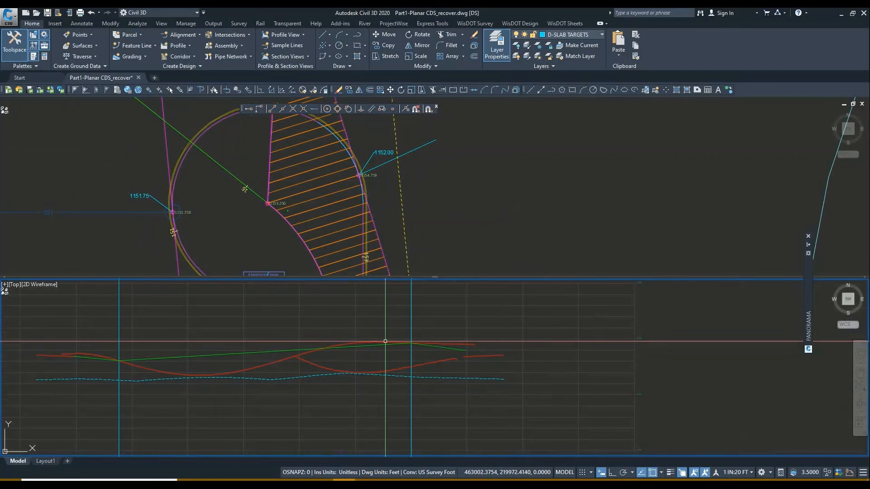
Read the Flange alignment's station where it meets the SETUP corridor's end near the road corridor.
{"action": "left_click", "coordinate": [339, 190]}
{"action": "scroll", "coordinate": [339, 190], "scroll_direction": "down", "scroll_amount": 2}
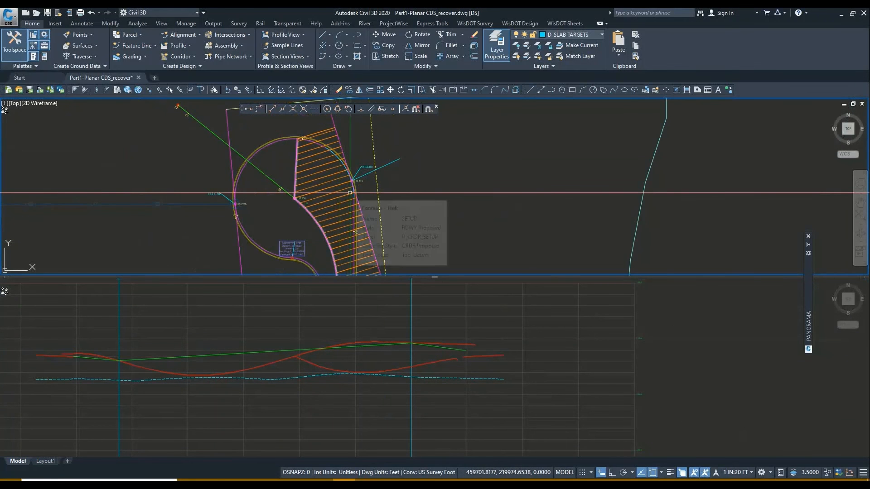
{"action": "middle_click_drag", "start_coordinate": [350, 192], "coordinate": [336, 149]}
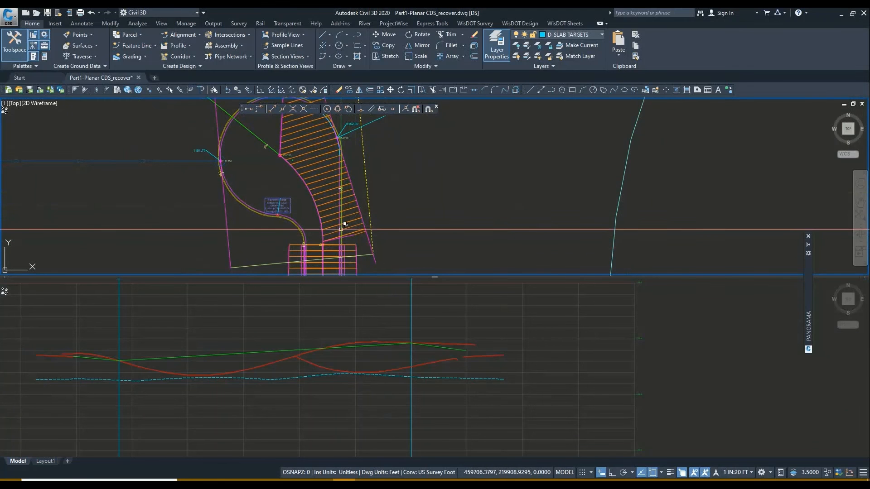
{"action": "left_click", "coordinate": [441, 362]}
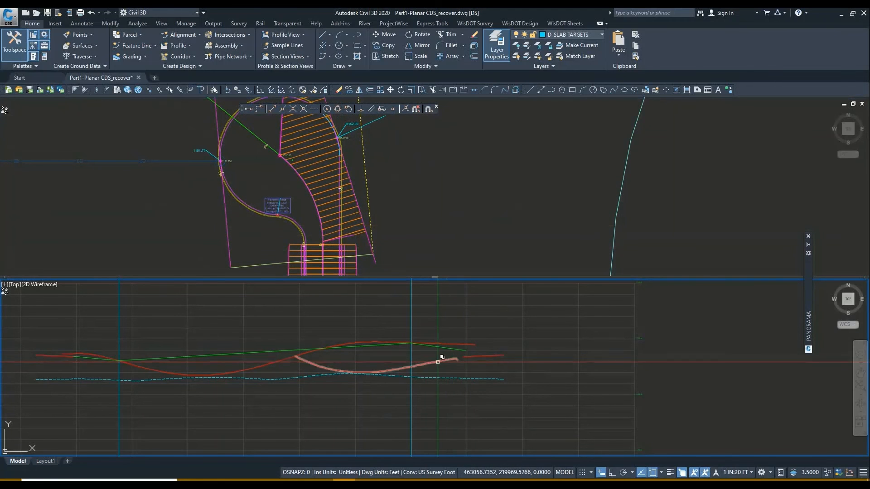
{"action": "scroll", "coordinate": [363, 261], "scroll_direction": "up", "scroll_amount": 8}
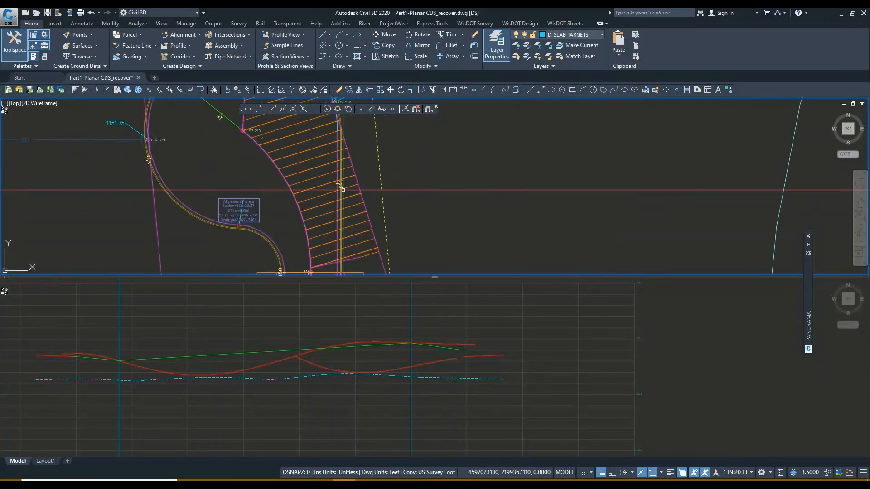
{"action": "middle_click_drag", "start_coordinate": [326, 147], "coordinate": [326, 133]}
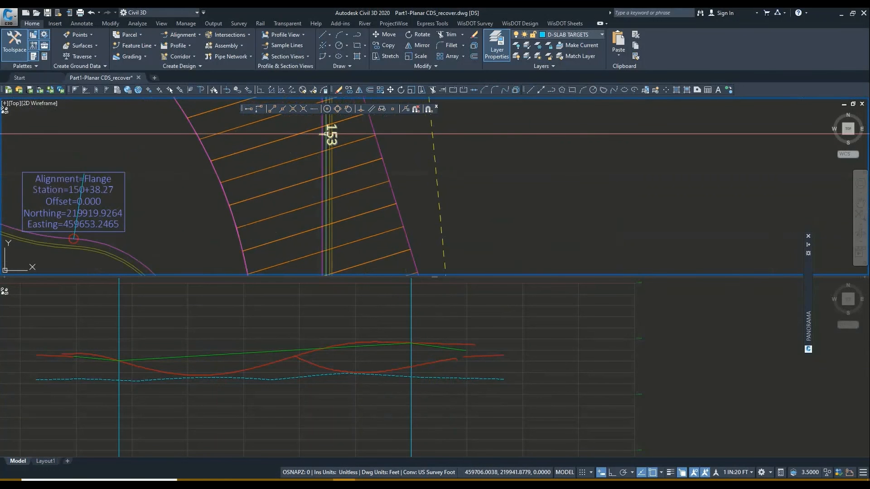
{"action": "scroll", "coordinate": [329, 136], "scroll_direction": "down", "scroll_amount": 4}
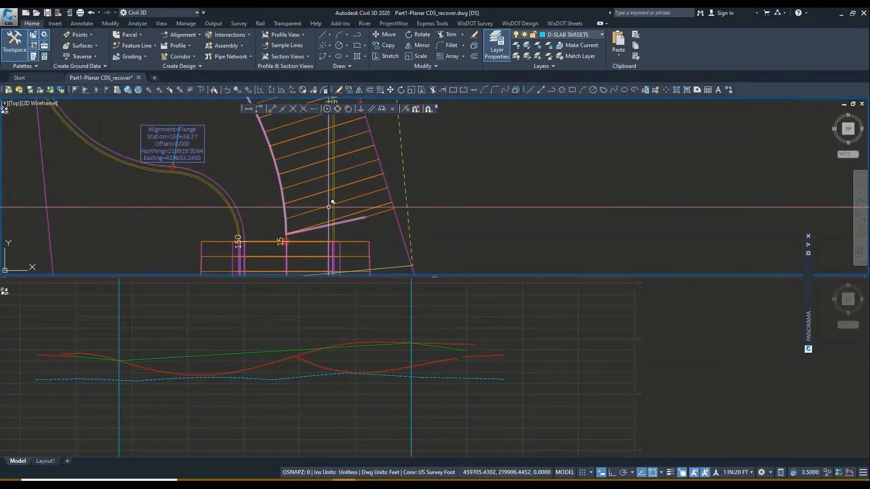
{"action": "scroll", "coordinate": [332, 203], "scroll_direction": "down", "scroll_amount": 3}
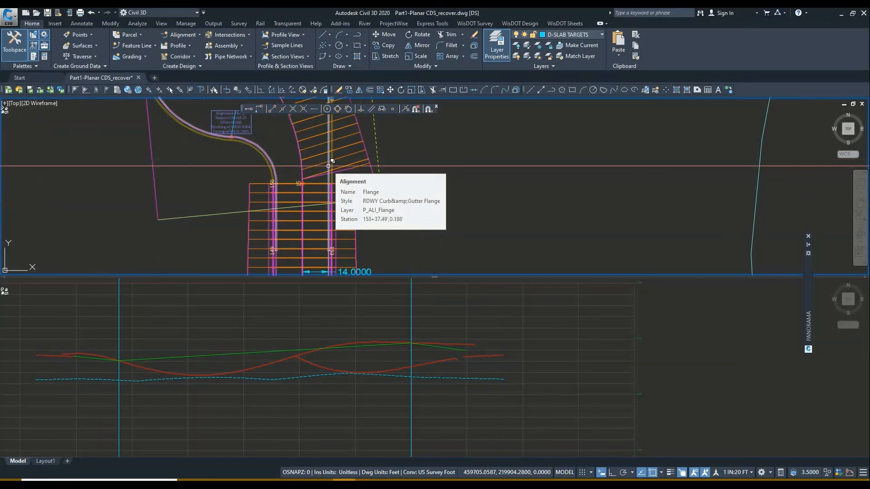
Offset the vertical line at station 153+00 in the Flange profile view by 40 toward the higher stations.
{"action": "left_click", "coordinate": [436, 332]}
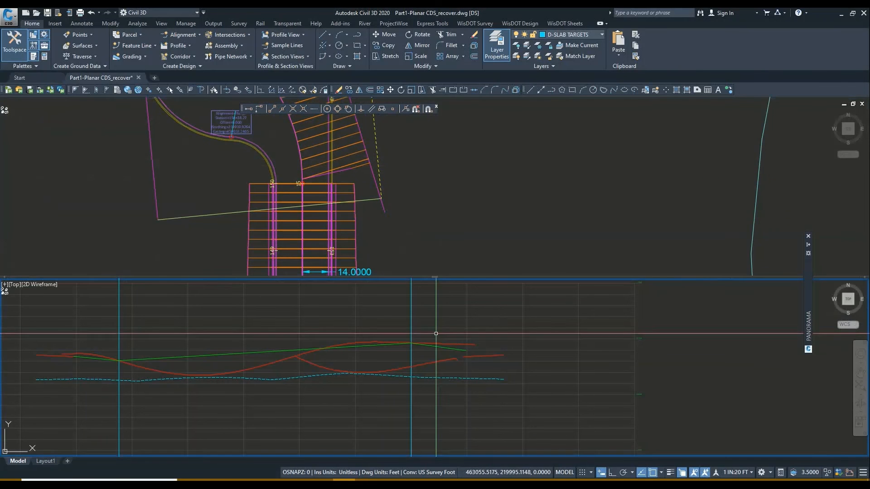
{"action": "scroll", "coordinate": [415, 322], "scroll_direction": "down", "scroll_amount": 6}
{"action": "scroll", "coordinate": [418, 372], "scroll_direction": "up", "scroll_amount": 6}
{"action": "scroll", "coordinate": [398, 312], "scroll_direction": "up", "scroll_amount": 6}
{"action": "middle_click_drag", "start_coordinate": [396, 311], "coordinate": [383, 380]}
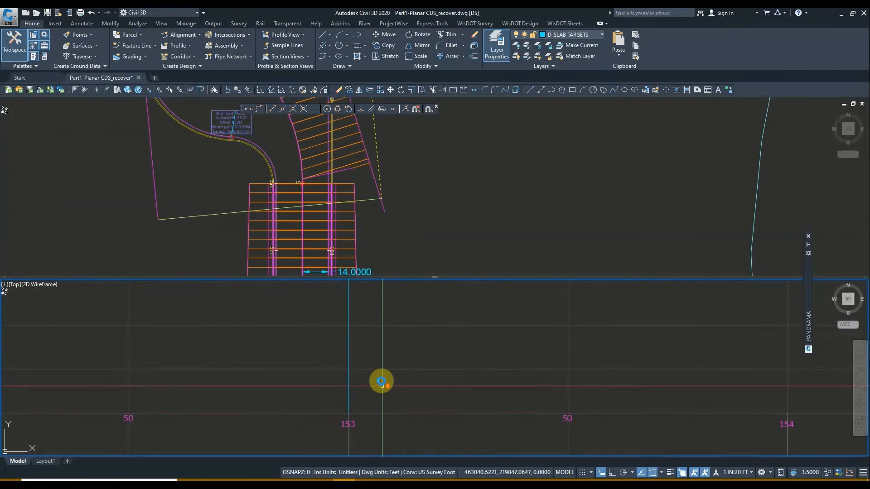
{"action": "scroll", "coordinate": [382, 381], "scroll_direction": "down", "scroll_amount": 4}
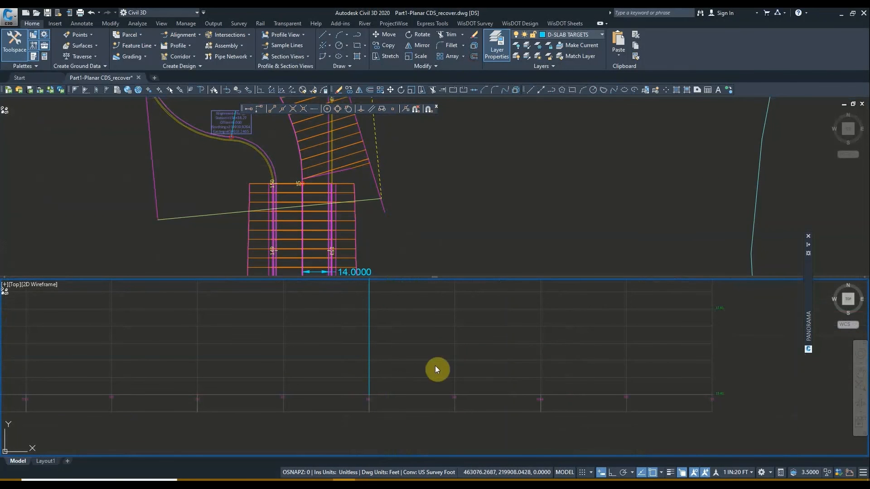
{"action": "type", "text": "o"}
{"action": "key", "text": "Return"}
{"action": "key", "text": "Return"}
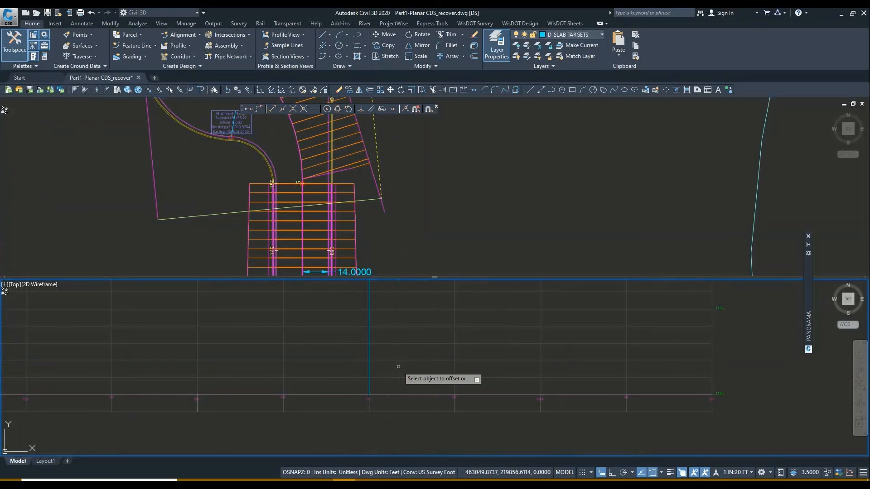
{"action": "left_click", "coordinate": [368, 366]}
{"action": "scroll", "coordinate": [369, 364], "scroll_direction": "down", "scroll_amount": 2}
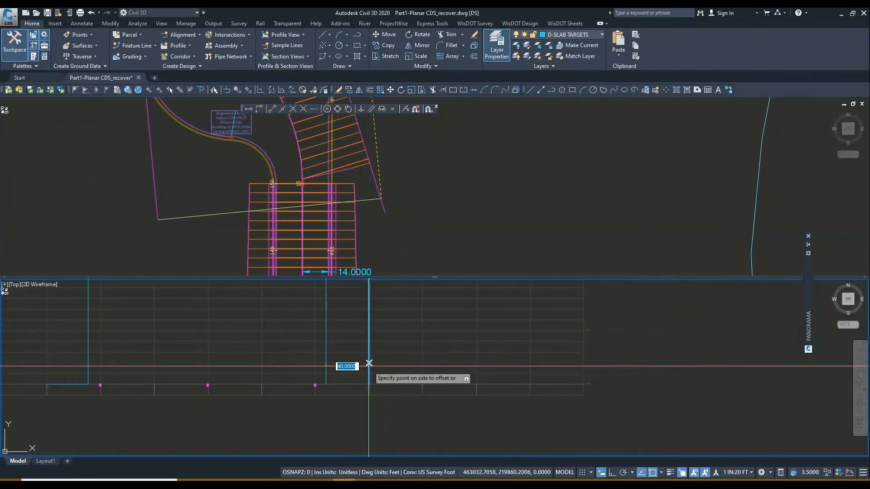
{"action": "left_click", "coordinate": [510, 364]}
{"action": "middle_click_drag", "start_coordinate": [456, 322], "coordinate": [467, 444]}
{"action": "key", "text": "Escape"}
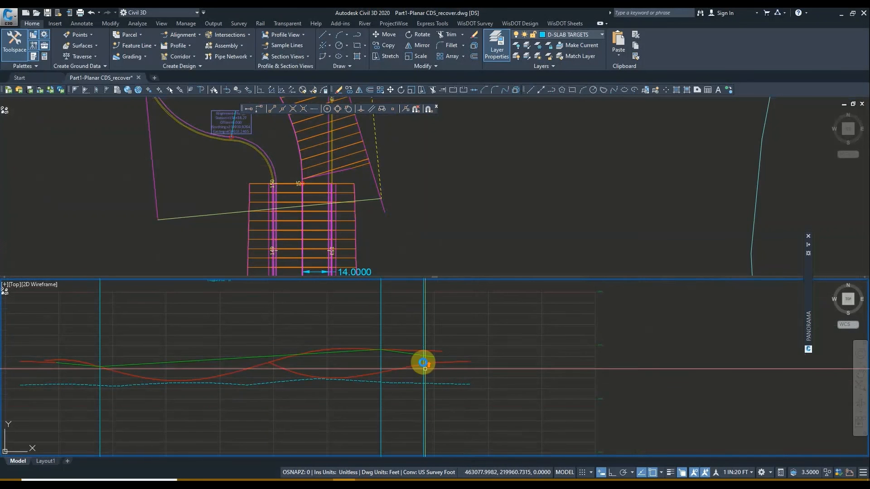
Move the Flange-PR profile's PVI at station 153+00 to where the offset line meets the end of the SETUP surface profile.
{"action": "scroll", "coordinate": [427, 363], "scroll_direction": "up", "scroll_amount": 2}
{"action": "left_click", "coordinate": [407, 350]}
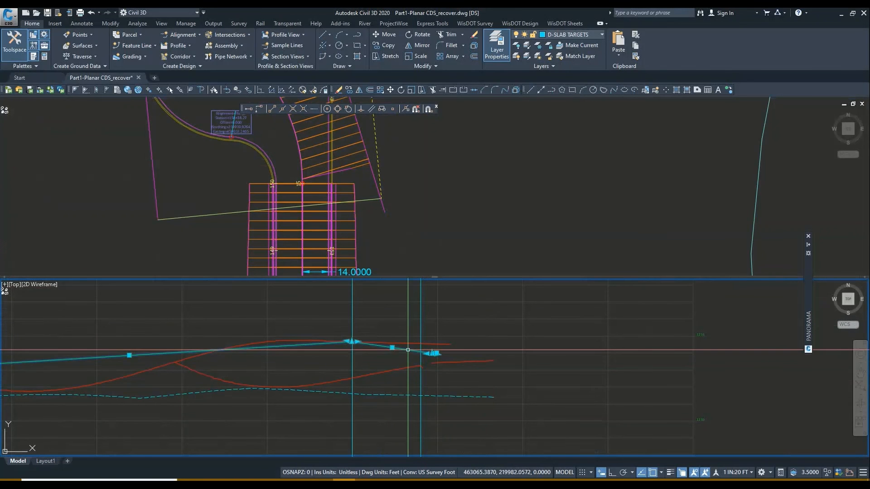
{"action": "left_click", "coordinate": [350, 350]}
{"action": "scroll", "coordinate": [410, 392], "scroll_direction": "up", "scroll_amount": 4}
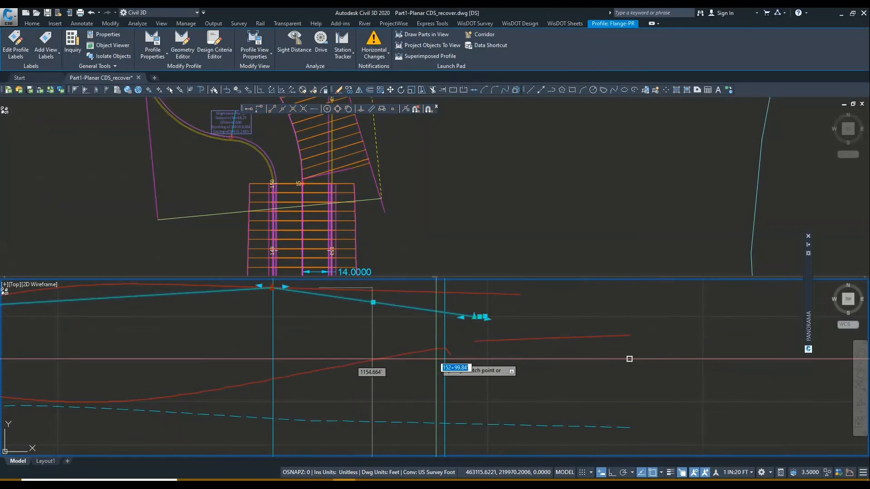
{"action": "scroll", "coordinate": [446, 360], "scroll_direction": "up", "scroll_amount": 5}
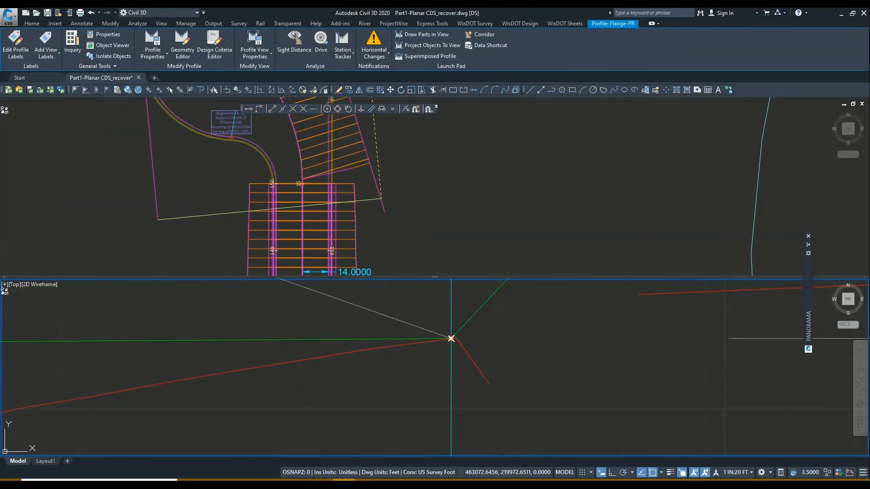
{"action": "left_click", "coordinate": [451, 338]}
{"action": "scroll", "coordinate": [287, 407], "scroll_direction": "down", "scroll_amount": 5}
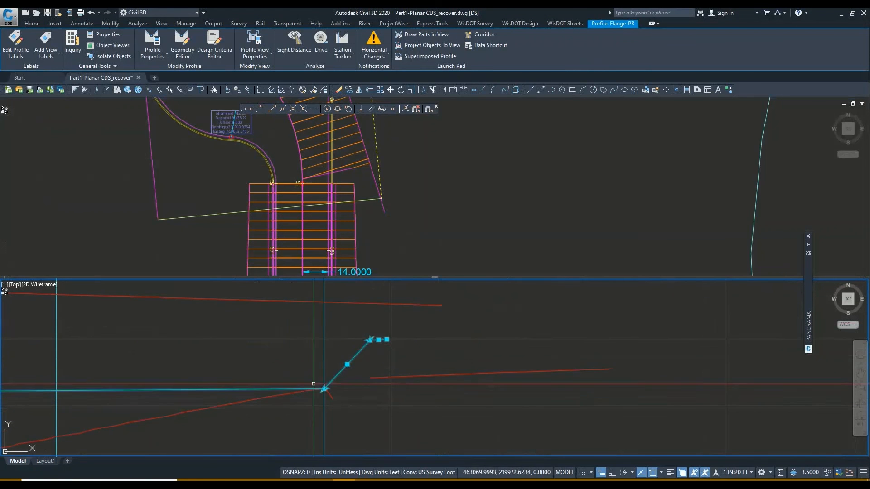
Move the last two Flange-PR PVIs onto the short sampled profile segment beyond the end of the SETUP surface profile.
{"action": "left_click", "coordinate": [370, 340]}
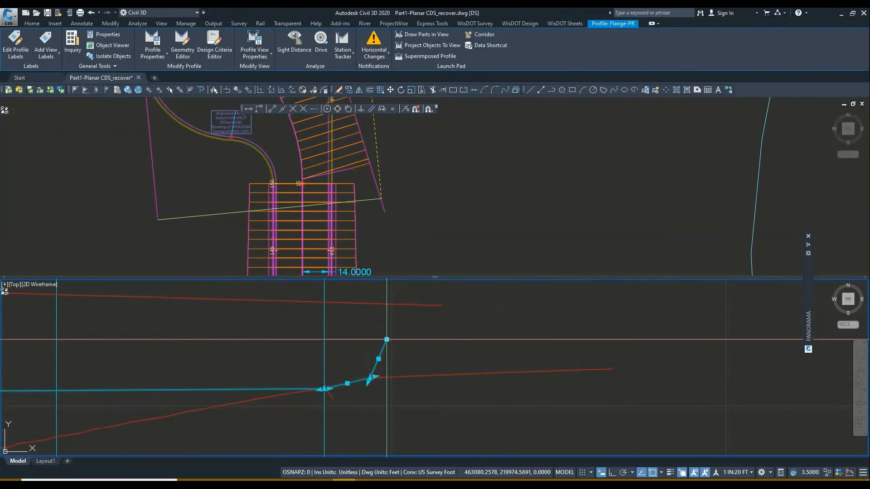
{"action": "scroll", "coordinate": [386, 362], "scroll_direction": "up", "scroll_amount": 3}
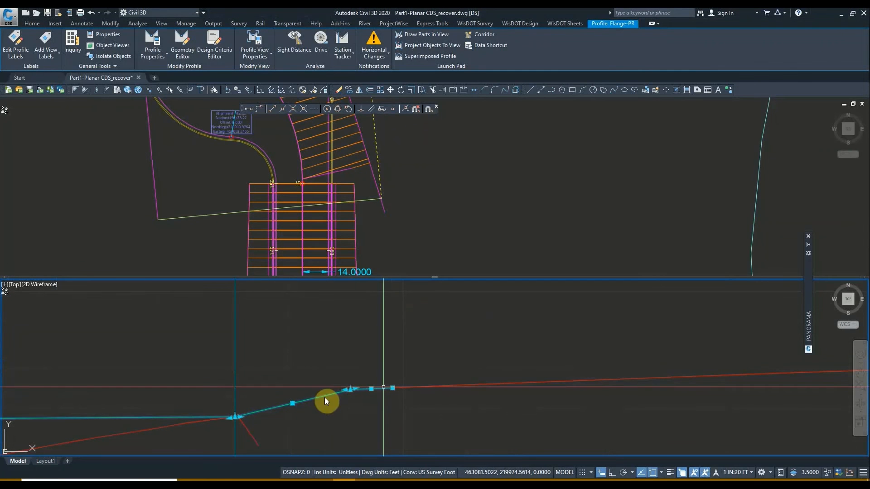
{"action": "middle_click_drag", "start_coordinate": [354, 390], "coordinate": [480, 366]}
{"action": "scroll", "coordinate": [481, 365], "scroll_direction": "down", "scroll_amount": 2}
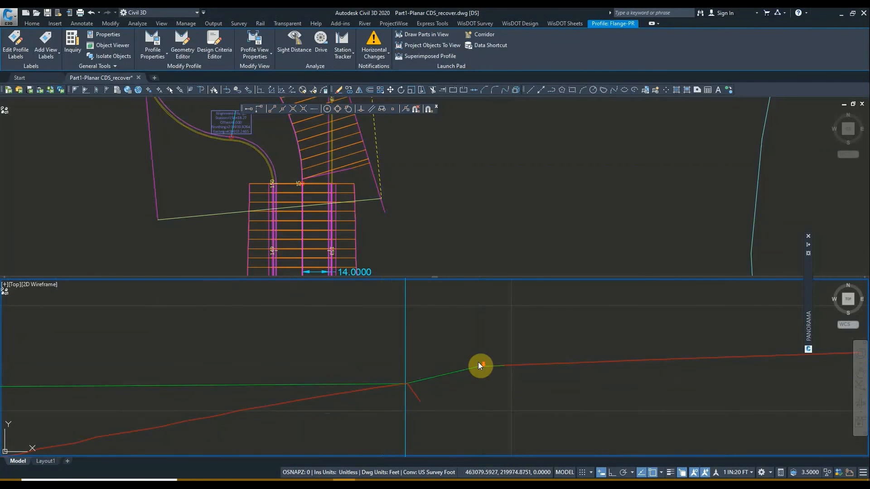
{"action": "key", "text": "Escape"}
{"action": "scroll", "coordinate": [478, 362], "scroll_direction": "down", "scroll_amount": 6}
Compare the start of the Flange alignment near station 150 in plan with the beginning of its profiles.
{"action": "left_click", "coordinate": [396, 240]}
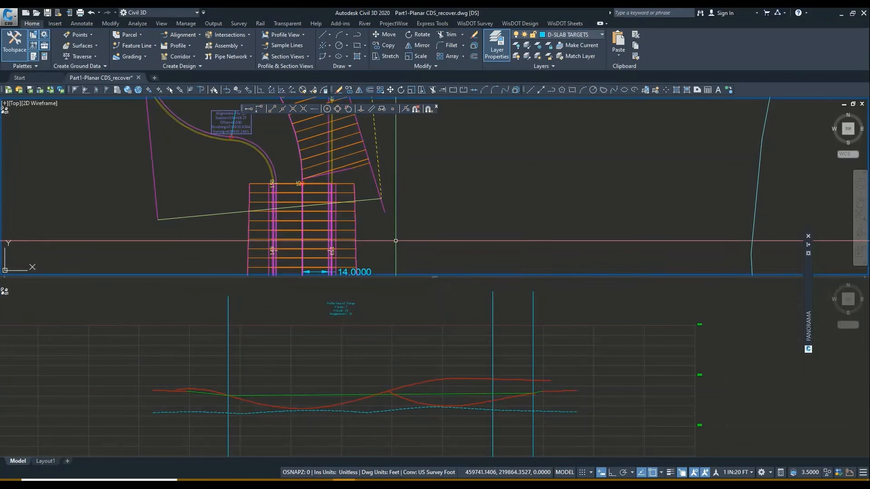
{"action": "scroll", "coordinate": [395, 241], "scroll_direction": "down", "scroll_amount": 4}
{"action": "left_click", "coordinate": [277, 376]}
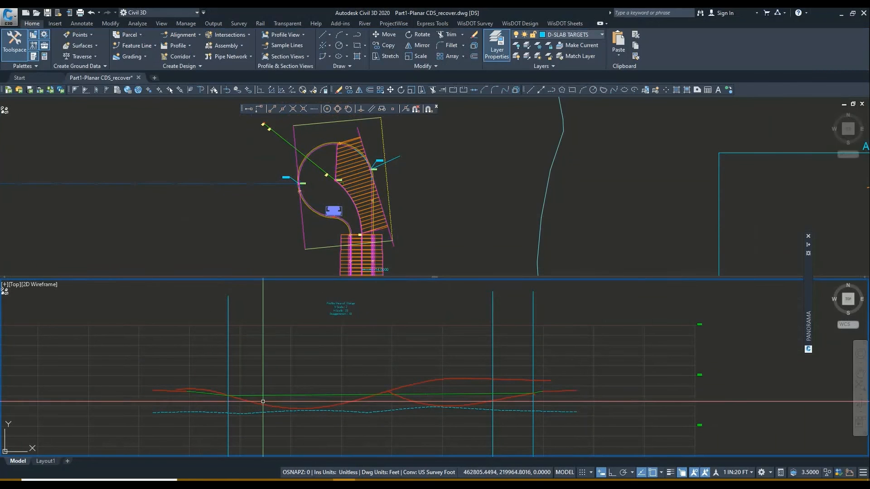
{"action": "left_click", "coordinate": [376, 221]}
{"action": "scroll", "coordinate": [352, 232], "scroll_direction": "up", "scroll_amount": 5}
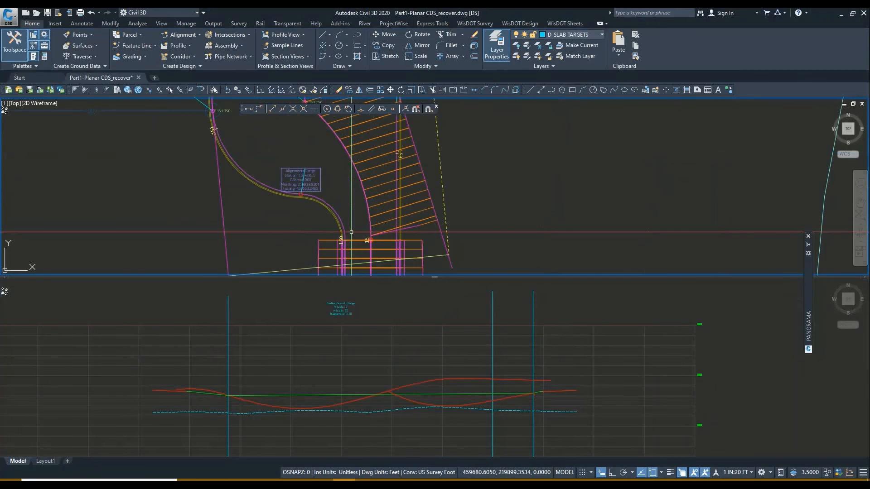
{"action": "left_click", "coordinate": [159, 414]}
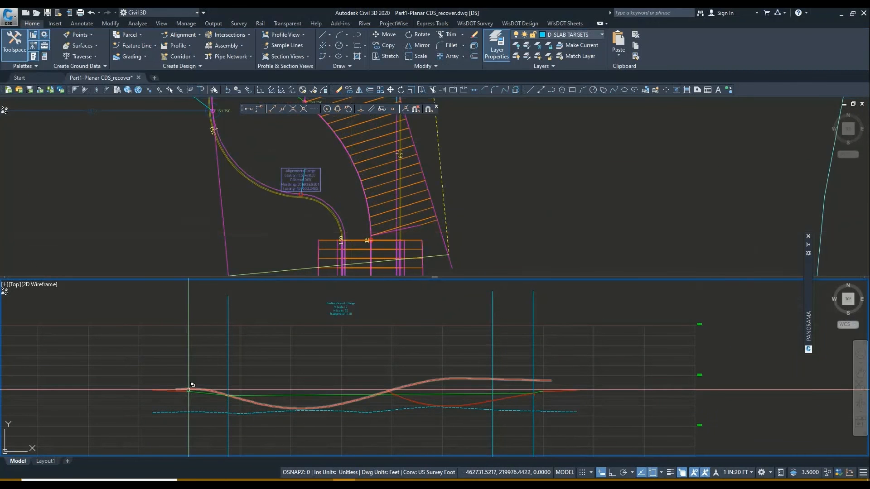
{"action": "left_click", "coordinate": [344, 260]}
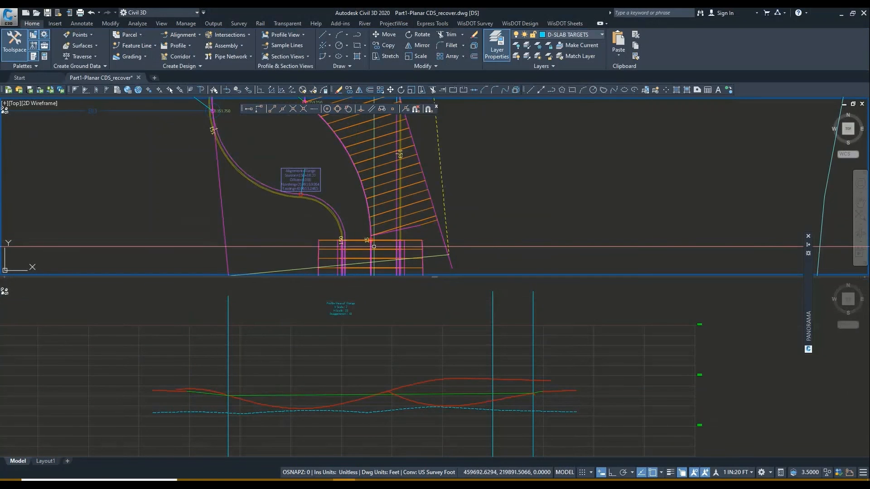
{"action": "left_click", "coordinate": [181, 407]}
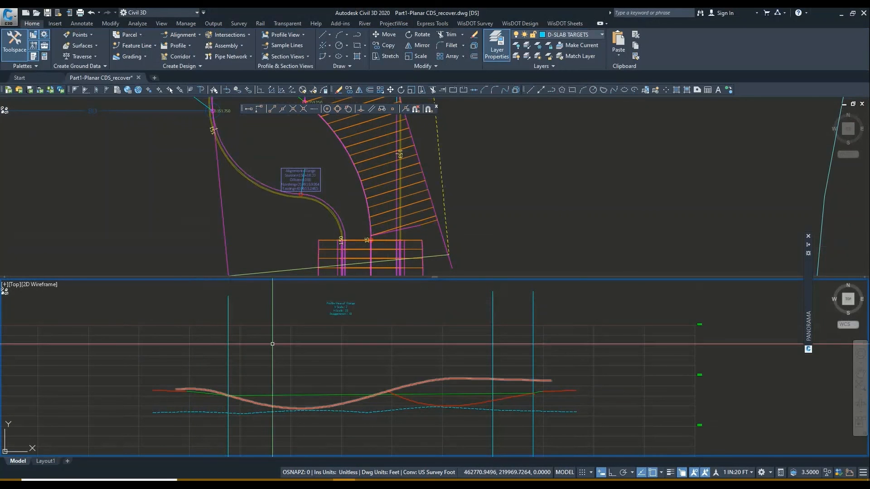
Compare the SETUP corridor's edge at the top of the cul-de-sac bulb with its sampled profile on the Flange alignment.
{"action": "left_click", "coordinate": [316, 235]}
{"action": "scroll", "coordinate": [299, 198], "scroll_direction": "down", "scroll_amount": 2}
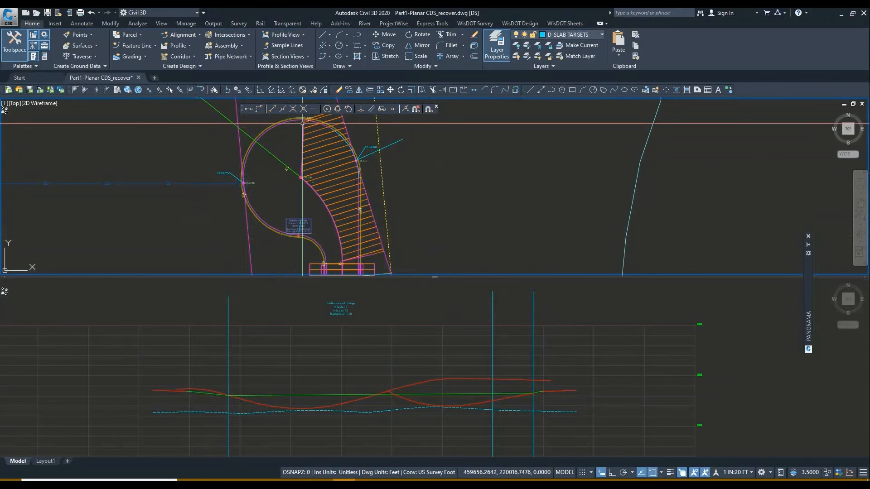
{"action": "left_click", "coordinate": [389, 370]}
{"action": "middle_click_drag", "start_coordinate": [385, 385], "coordinate": [344, 367]}
{"action": "scroll", "coordinate": [346, 374], "scroll_direction": "up", "scroll_amount": 2}
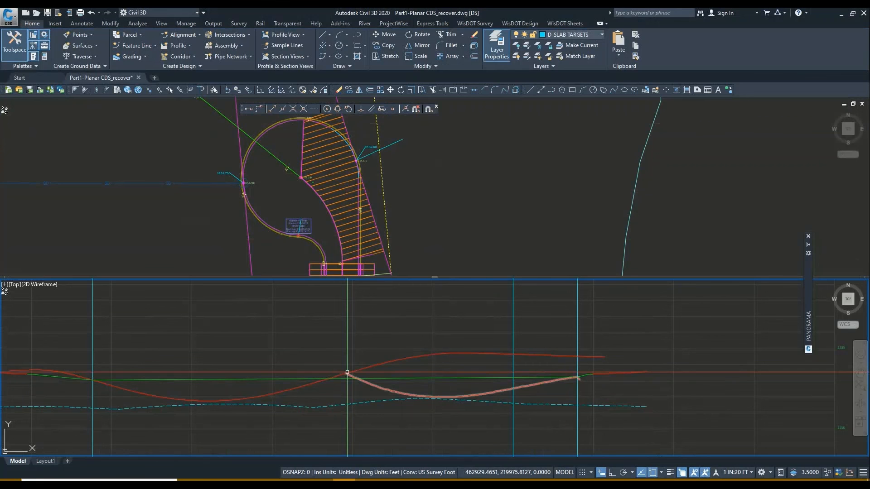
{"action": "left_click", "coordinate": [322, 164]}
{"action": "middle_click_drag", "start_coordinate": [306, 181], "coordinate": [285, 195]}
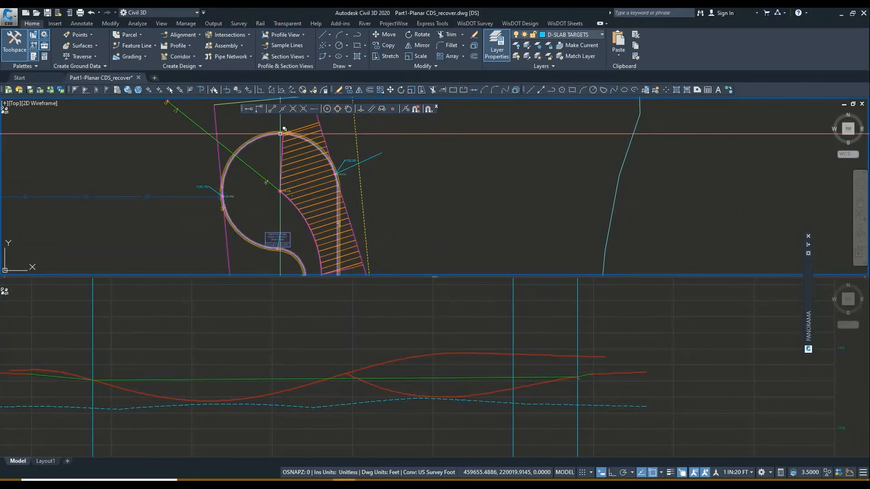
{"action": "left_click", "coordinate": [402, 382]}
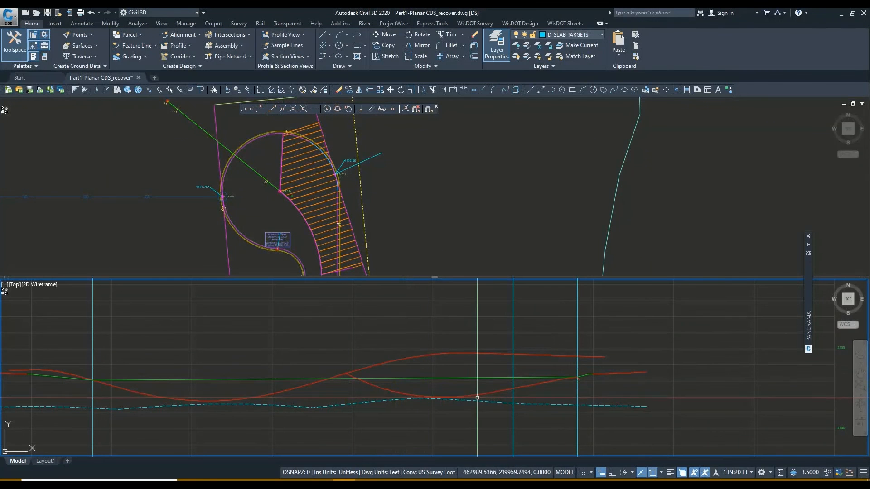
Compare the SETUP corridor's end near the road corridor in plan with the end of the Flange profiles.
{"action": "left_click", "coordinate": [406, 244]}
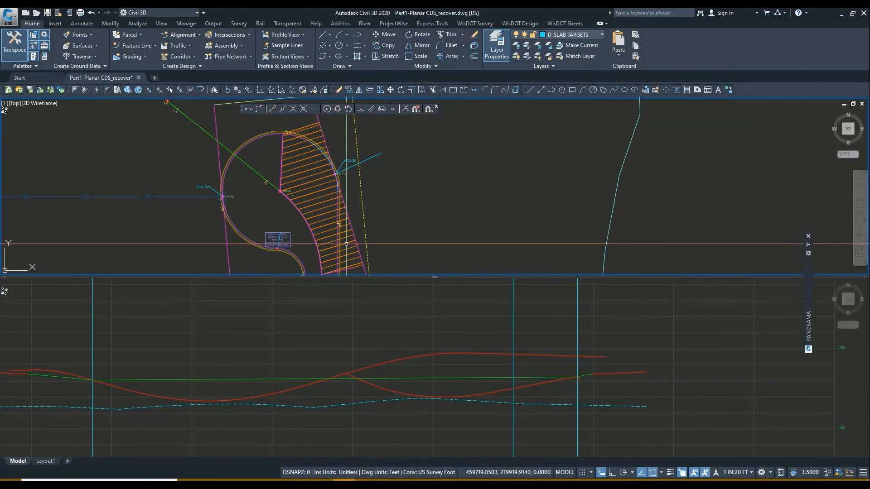
{"action": "middle_click_drag", "start_coordinate": [340, 228], "coordinate": [356, 200]}
{"action": "scroll", "coordinate": [355, 200], "scroll_direction": "up", "scroll_amount": 6}
{"action": "scroll", "coordinate": [343, 182], "scroll_direction": "down", "scroll_amount": 4}
{"action": "middle_click_drag", "start_coordinate": [336, 242], "coordinate": [346, 202]}
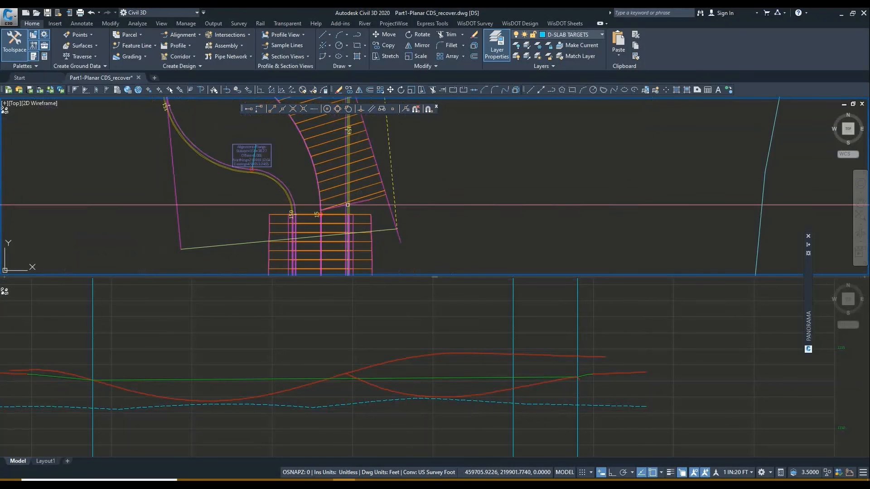
{"action": "left_click", "coordinate": [589, 372]}
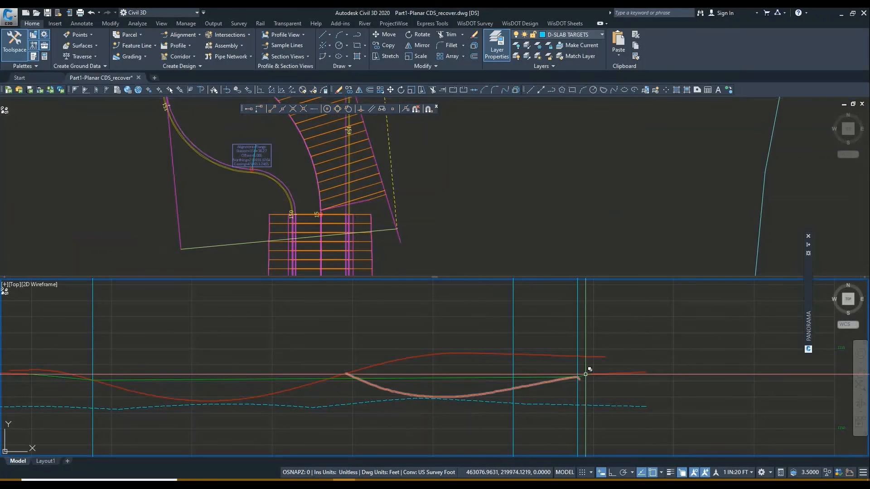
Freeze the P_CRDR_SETUP layer of the SETUP corridor.
{"action": "left_click", "coordinate": [383, 230]}
{"action": "left_click", "coordinate": [383, 229]}
{"action": "scroll", "coordinate": [383, 230], "scroll_direction": "down", "scroll_amount": 5}
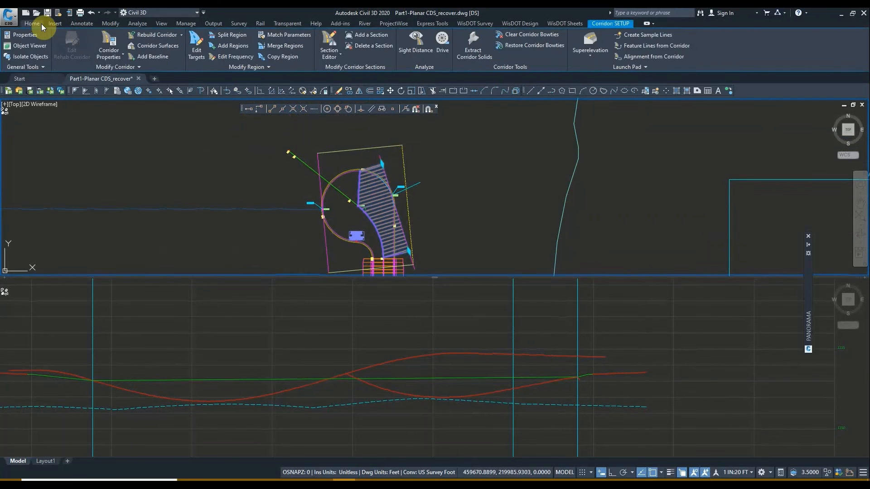
{"action": "left_click", "coordinate": [33, 23]}
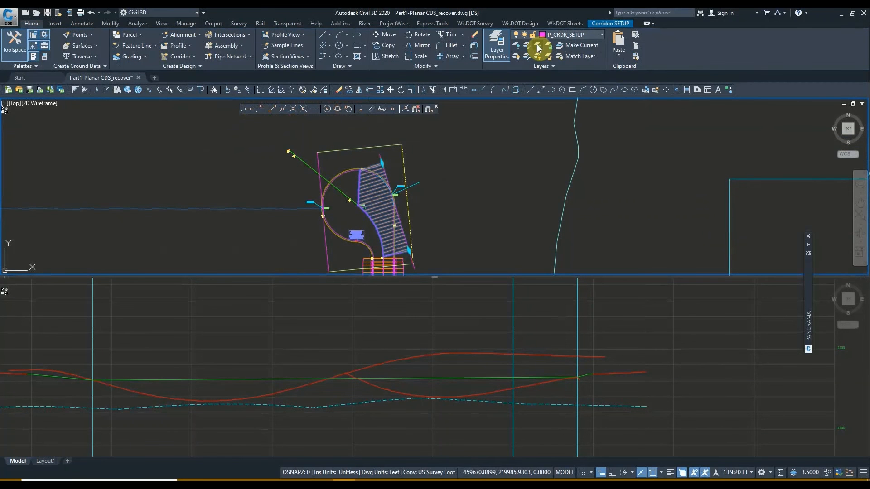
{"action": "left_click", "coordinate": [537, 46]}
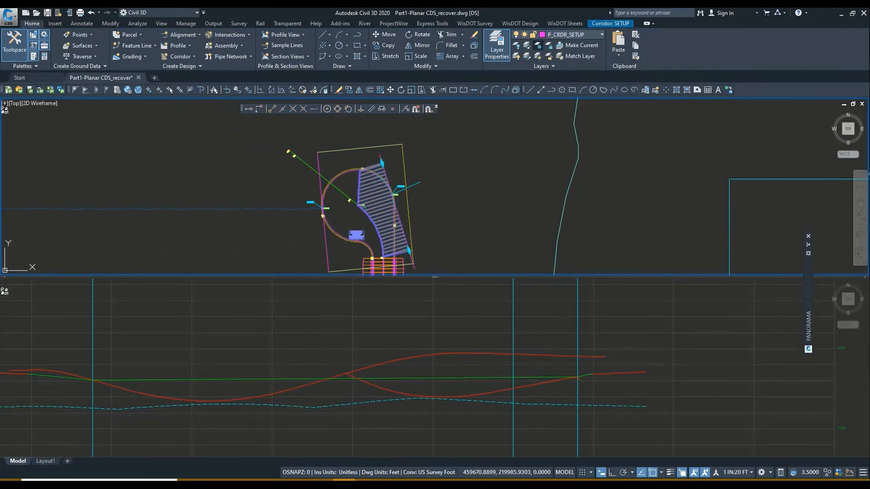
{"action": "left_click", "coordinate": [376, 202]}
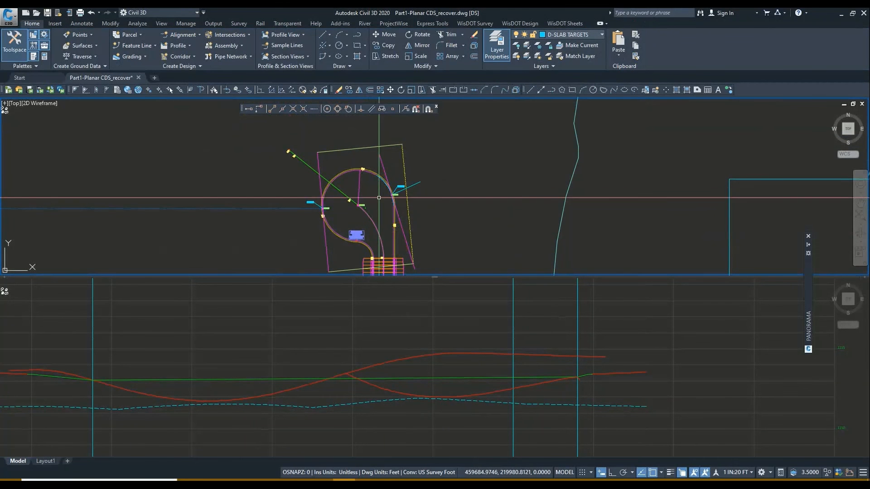
Open the PLANAR MODEL corridor's properties and display its baseline and region parameters.
{"action": "middle_click_drag", "start_coordinate": [372, 198], "coordinate": [336, 176]}
{"action": "scroll", "coordinate": [362, 244], "scroll_direction": "up", "scroll_amount": 2}
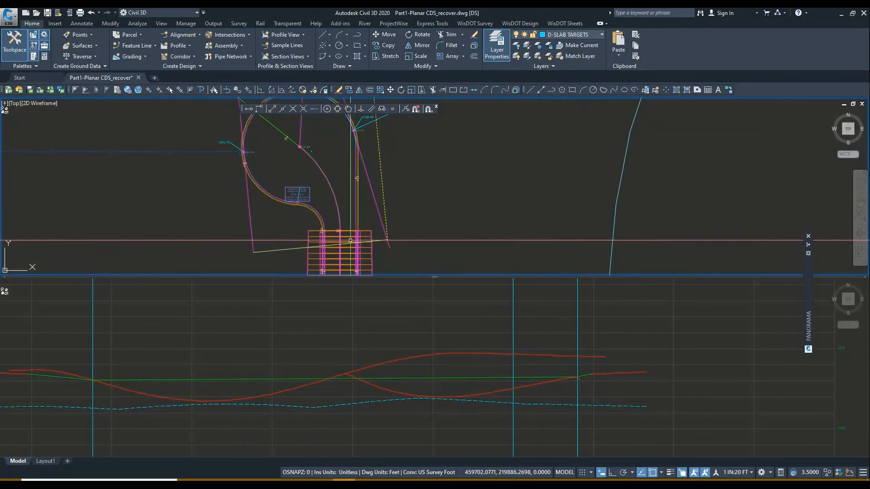
{"action": "left_click", "coordinate": [350, 237]}
{"action": "scroll", "coordinate": [350, 237], "scroll_direction": "down", "scroll_amount": 2}
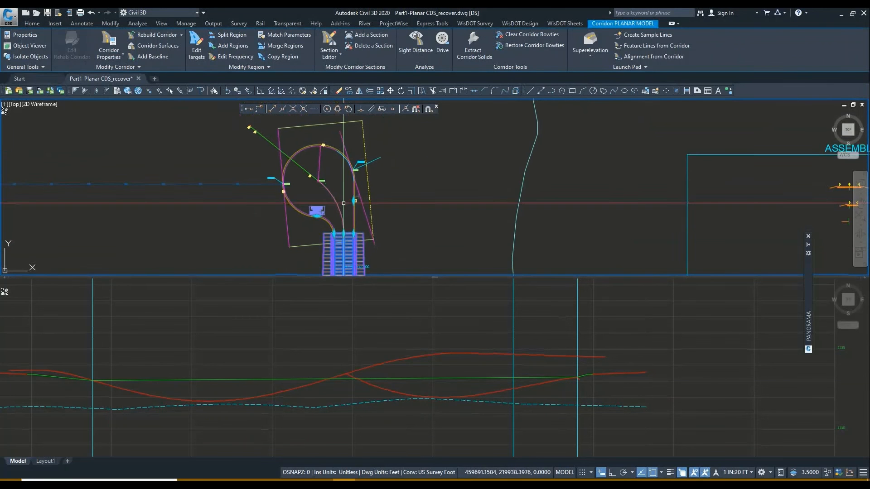
{"action": "left_click", "coordinate": [115, 38]}
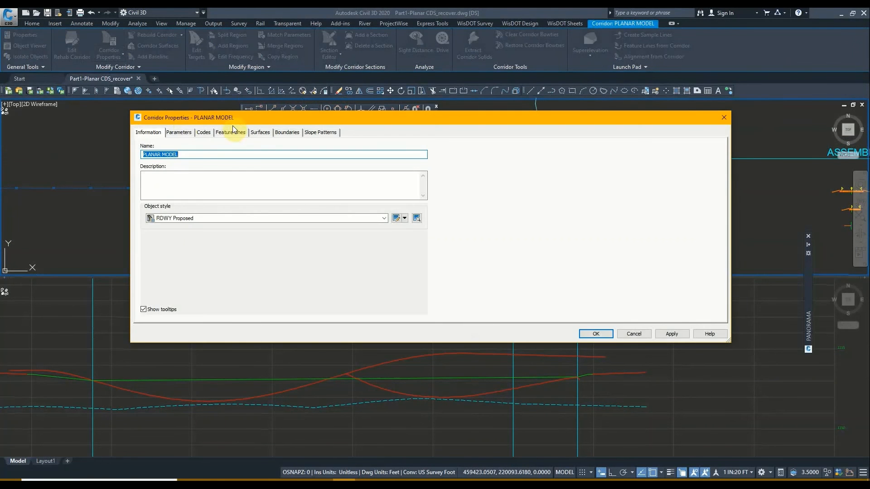
{"action": "mouse_move", "coordinate": [244, 119]}
{"action": "left_mouse_down"}
{"action": "mouse_move", "coordinate": [233, 276]}
{"action": "mouse_move", "coordinate": [249, 260]}
{"action": "mouse_move", "coordinate": [233, 269]}
{"action": "left_mouse_up"}
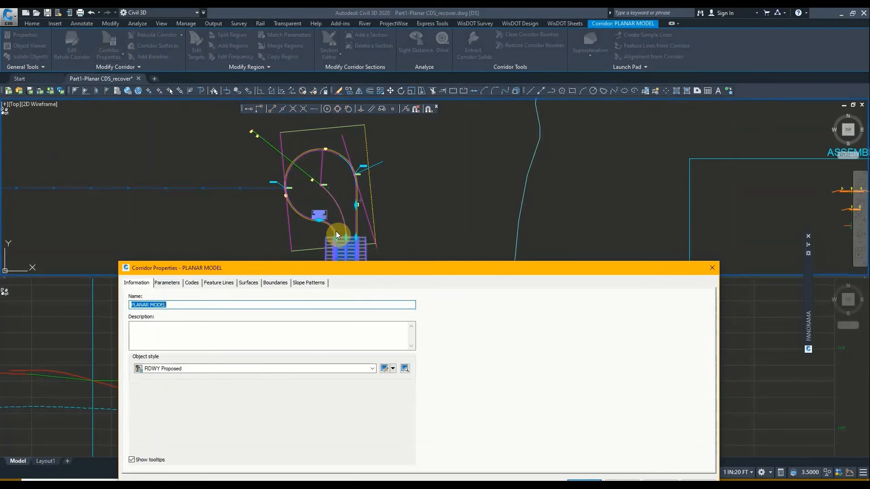
{"action": "left_click", "coordinate": [168, 282]}
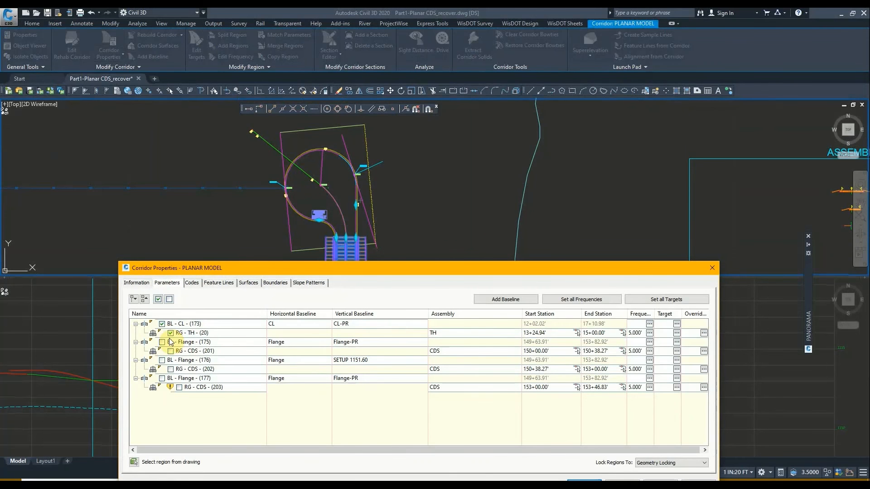
Enable the first Flange-PR baseline, BL - Flange - (175), together with its CDS region.
{"action": "left_click", "coordinate": [279, 352]}
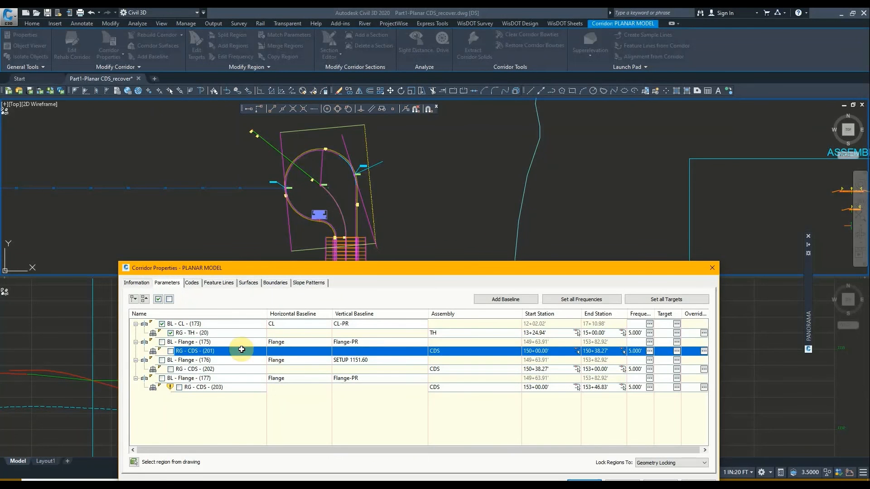
{"action": "left_click", "coordinate": [162, 343]}
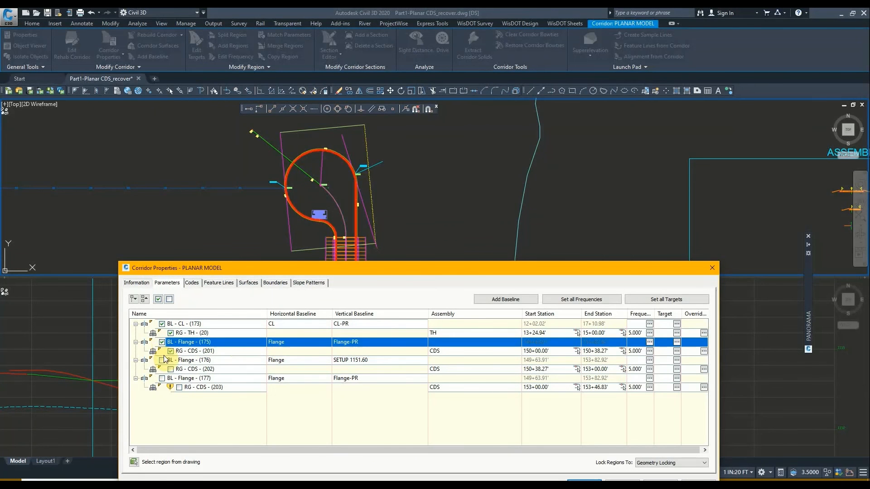
{"action": "left_click", "coordinate": [162, 361]}
End the SETUP 1151.60 baseline's CDS region at station 151+96.00, at the top of the bulb, and enable that baseline.
{"action": "left_click", "coordinate": [315, 370]}
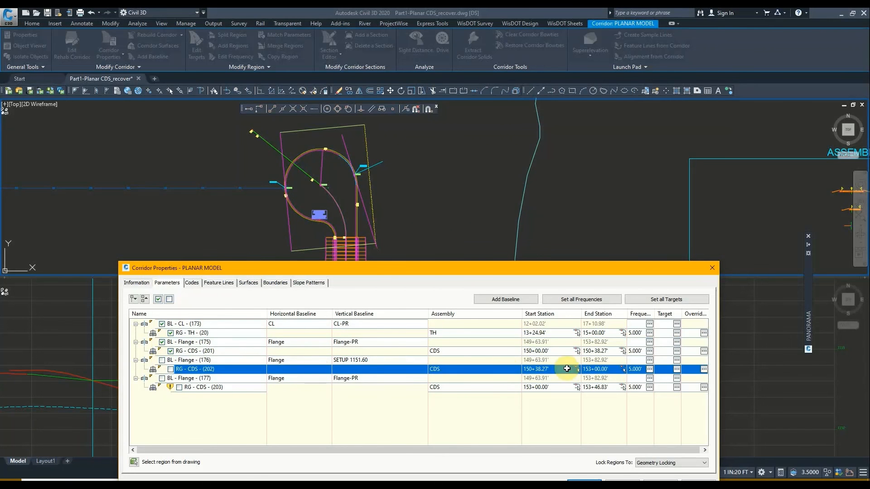
{"action": "left_click", "coordinate": [622, 370]}
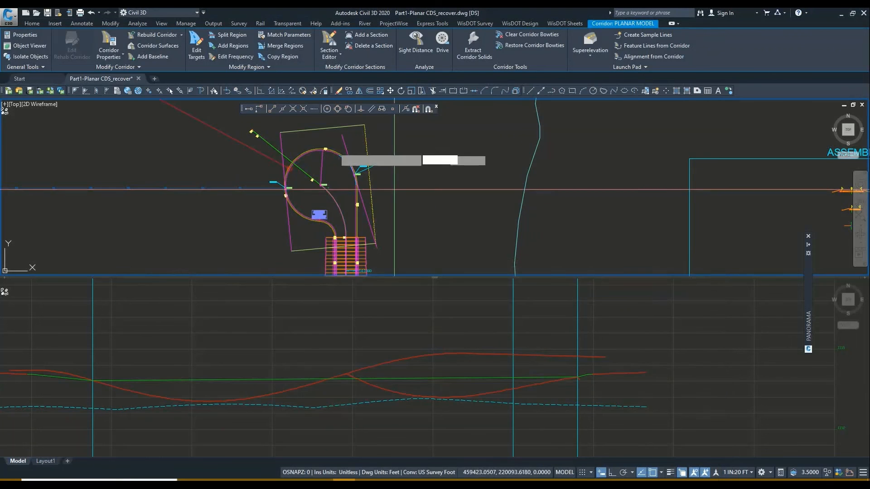
{"action": "scroll", "coordinate": [349, 183], "scroll_direction": "up", "scroll_amount": 5}
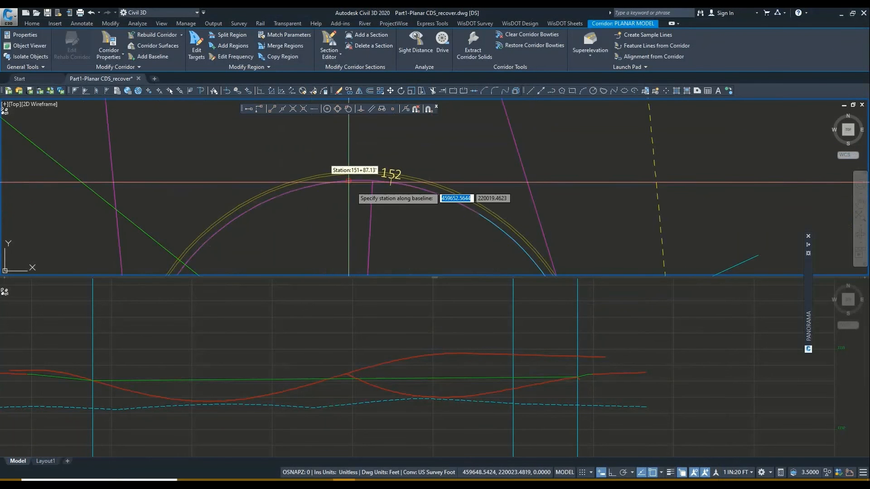
{"action": "left_click", "coordinate": [373, 180]}
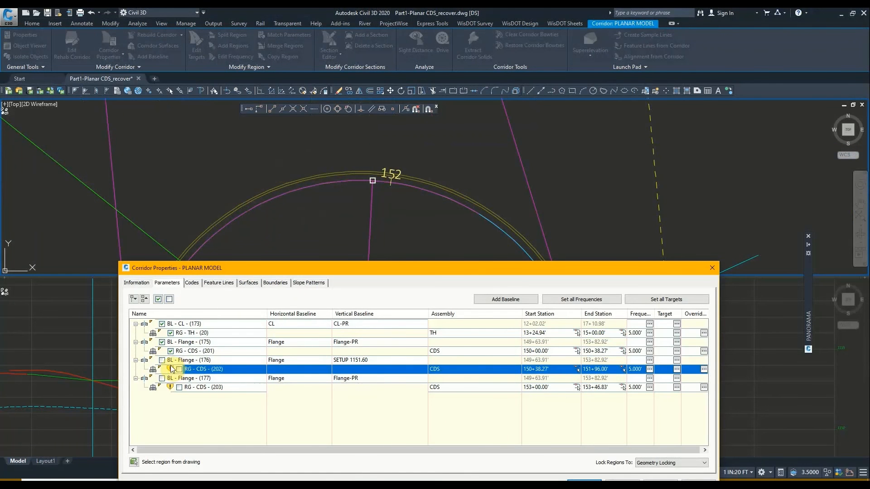
{"action": "left_click", "coordinate": [204, 360]}
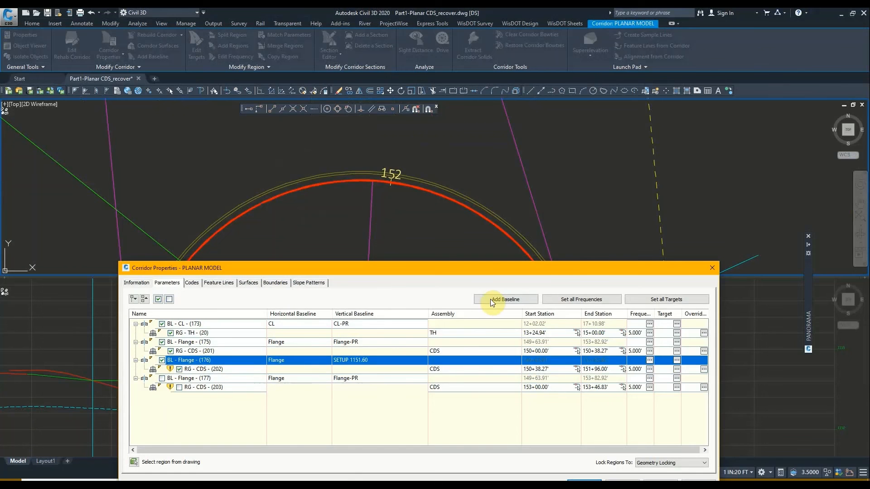
Add a corridor baseline that uses the Flange alignment and the Surface (78) profile.
{"action": "left_click", "coordinate": [506, 300]}
{"action": "left_click", "coordinate": [381, 394]}
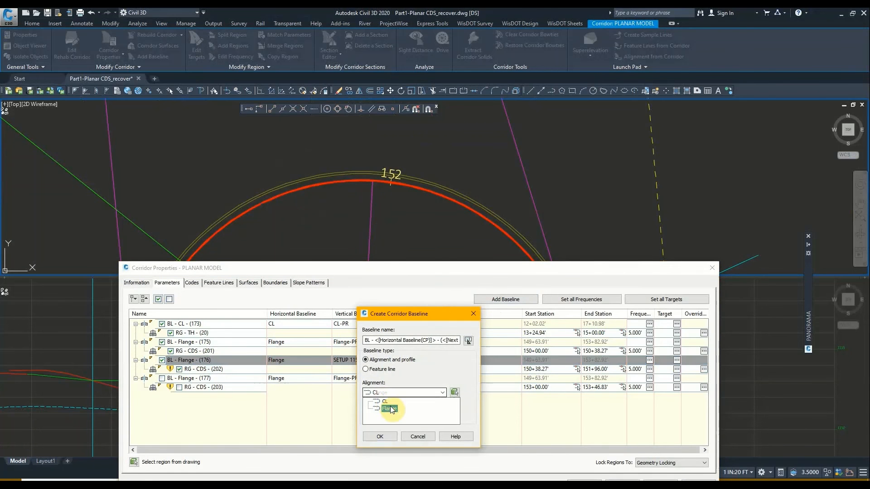
{"action": "left_click", "coordinate": [391, 409]}
{"action": "left_click", "coordinate": [381, 437]}
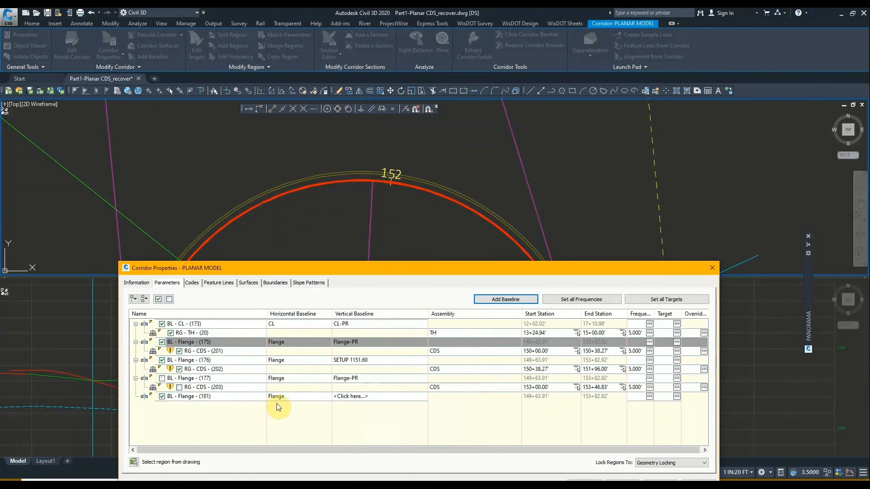
{"action": "left_click", "coordinate": [348, 397]}
{"action": "left_click", "coordinate": [391, 391]}
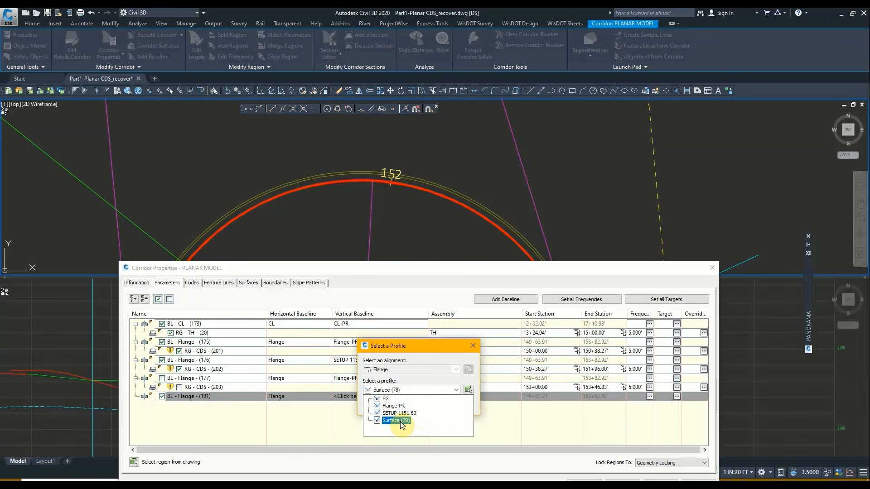
{"action": "left_click", "coordinate": [400, 421]}
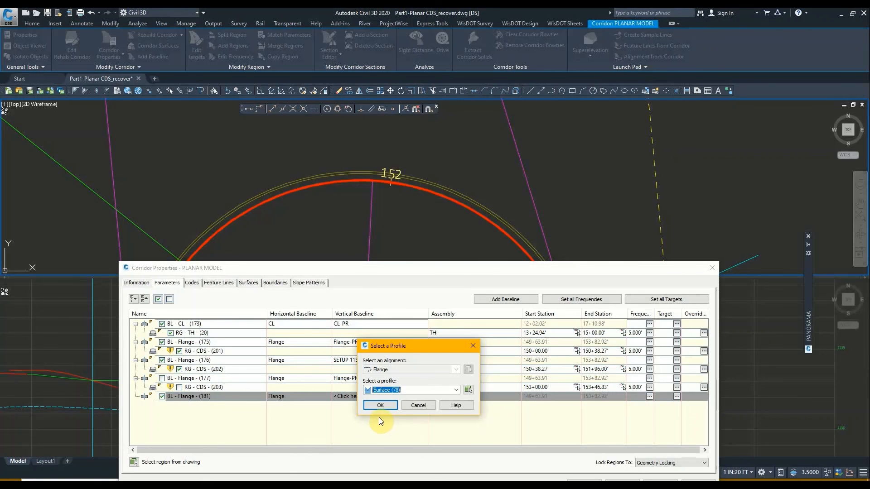
{"action": "left_click", "coordinate": [380, 405]}
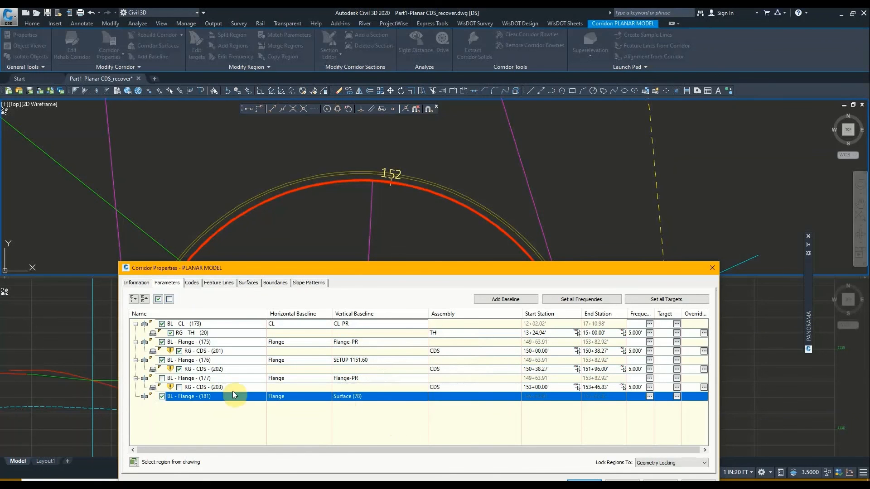
Add a region with the CDS assembly to the Surface (78) baseline and start it at station 151+96.00.
{"action": "right_click", "coordinate": [283, 400]}
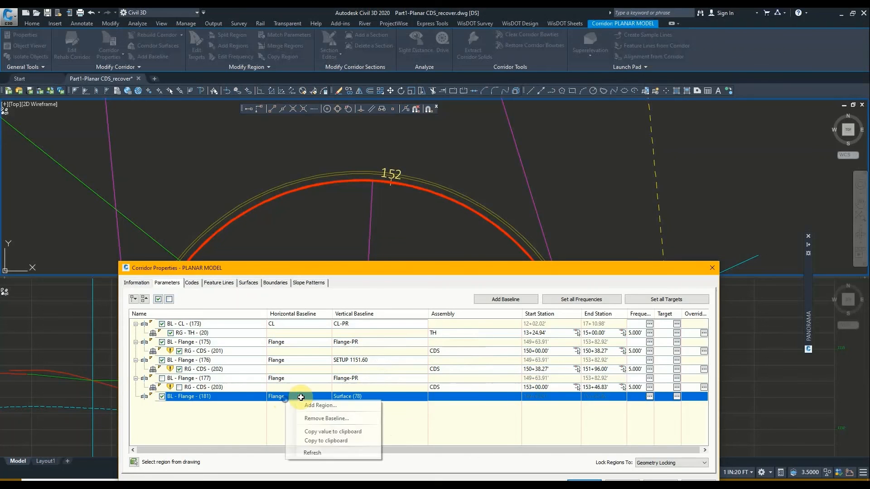
{"action": "left_click", "coordinate": [313, 405]}
{"action": "left_click", "coordinate": [478, 275]}
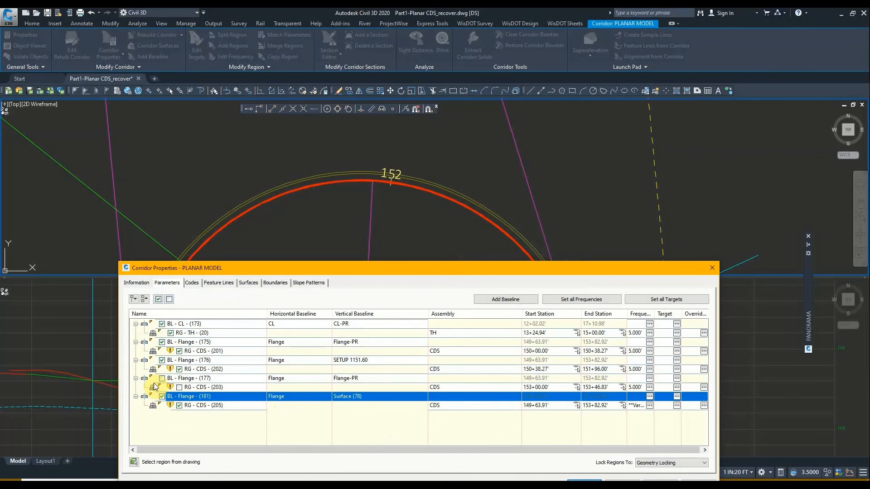
{"action": "left_click", "coordinate": [303, 370]}
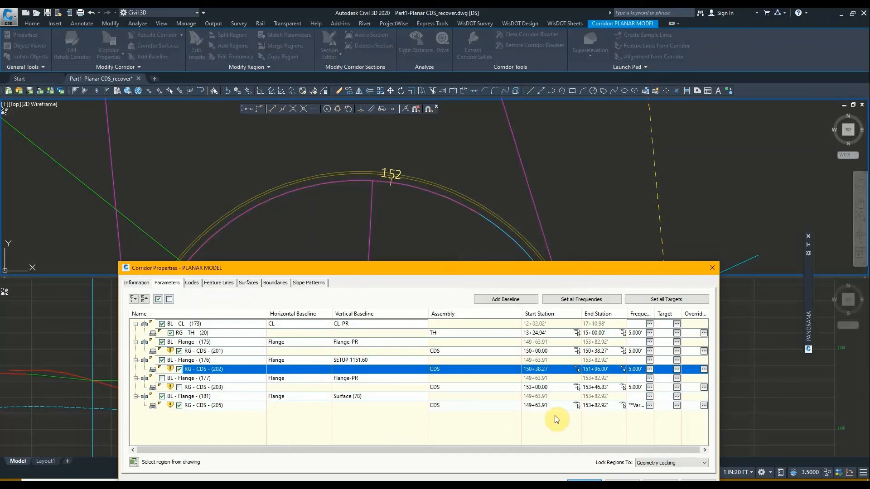
{"action": "double_click", "coordinate": [539, 406]}
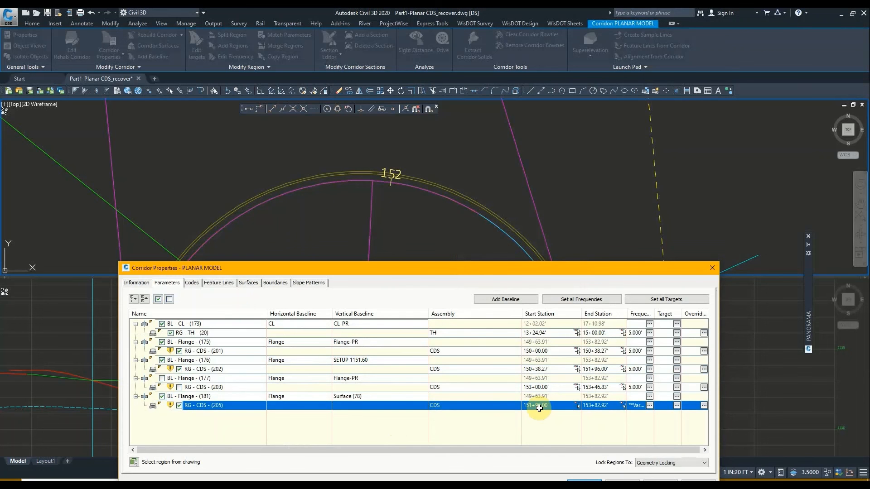
Set the end station of the Surface (78) baseline's CDS region to 153+40, just short of the road corridor.
{"action": "left_click", "coordinate": [623, 406]}
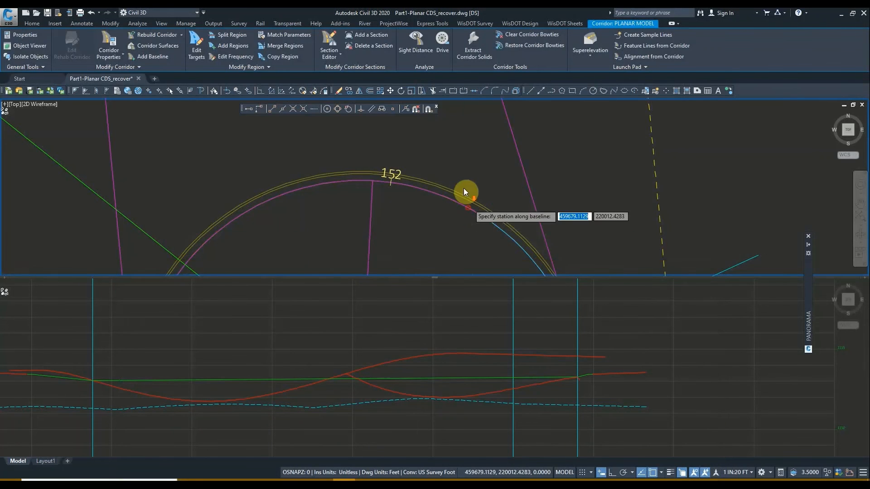
{"action": "scroll", "coordinate": [464, 190], "scroll_direction": "down", "scroll_amount": 6}
{"action": "middle_click_drag", "start_coordinate": [482, 233], "coordinate": [465, 176]}
{"action": "scroll", "coordinate": [485, 222], "scroll_direction": "up", "scroll_amount": 4}
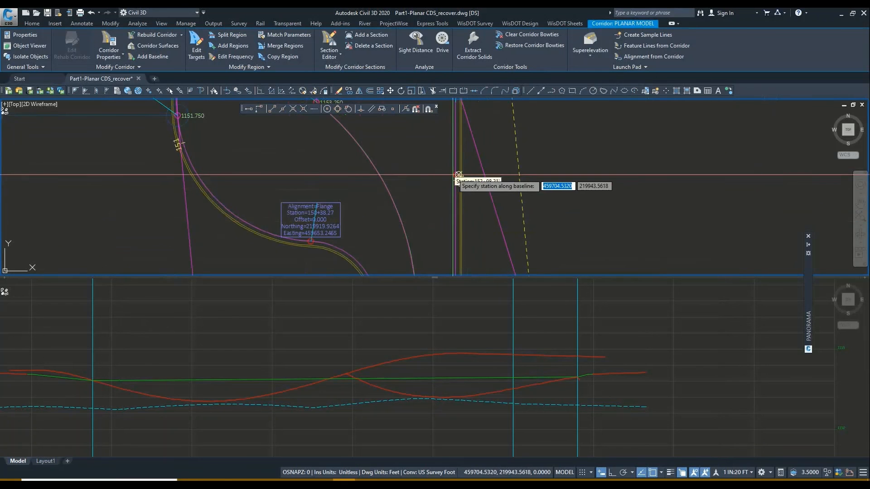
{"action": "middle_click_drag", "start_coordinate": [456, 245], "coordinate": [451, 190]}
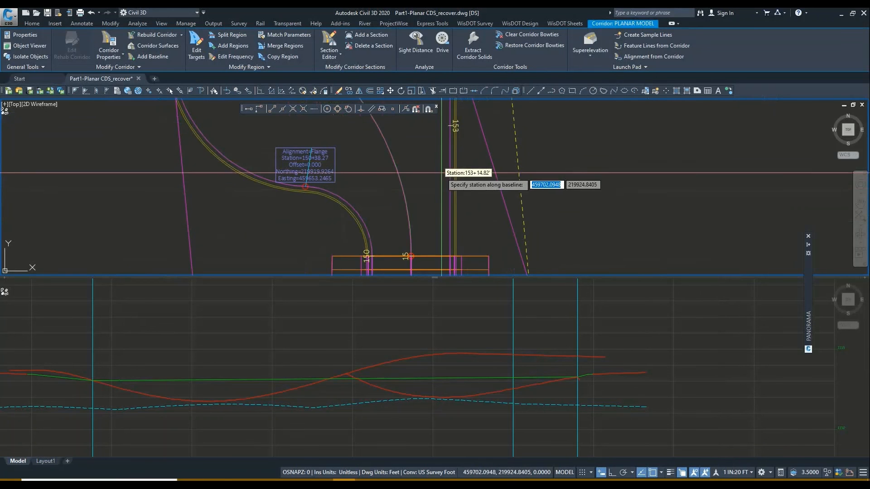
{"action": "left_click", "coordinate": [449, 198]}
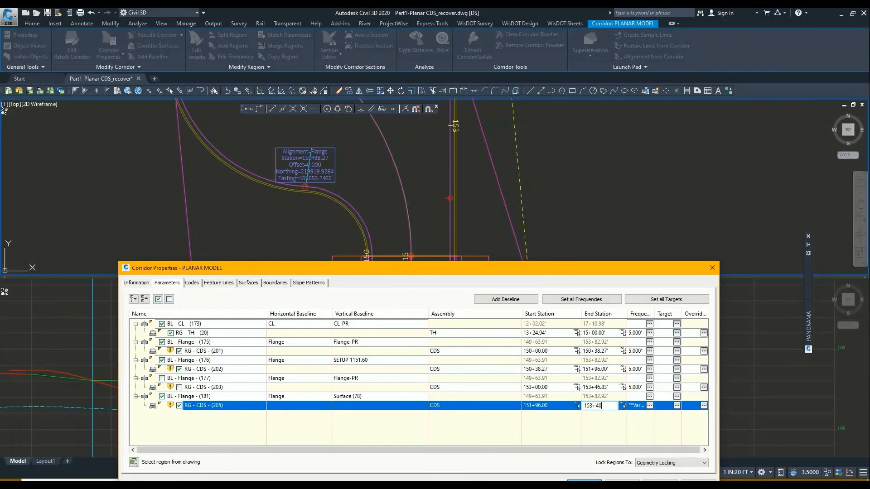
For the Surface (78) baseline's CDS region, target the 0--EG surface and set the CL alignment as the width target.
{"action": "left_click", "coordinate": [677, 406]}
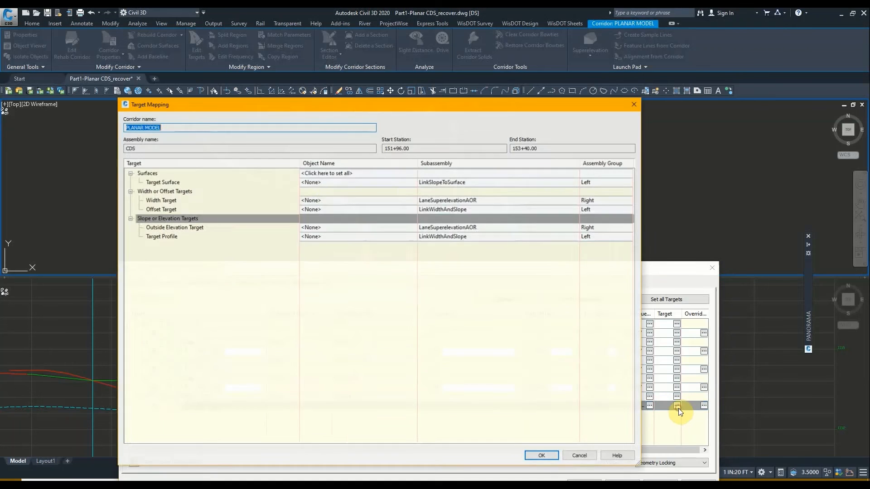
{"action": "left_click", "coordinate": [317, 182]}
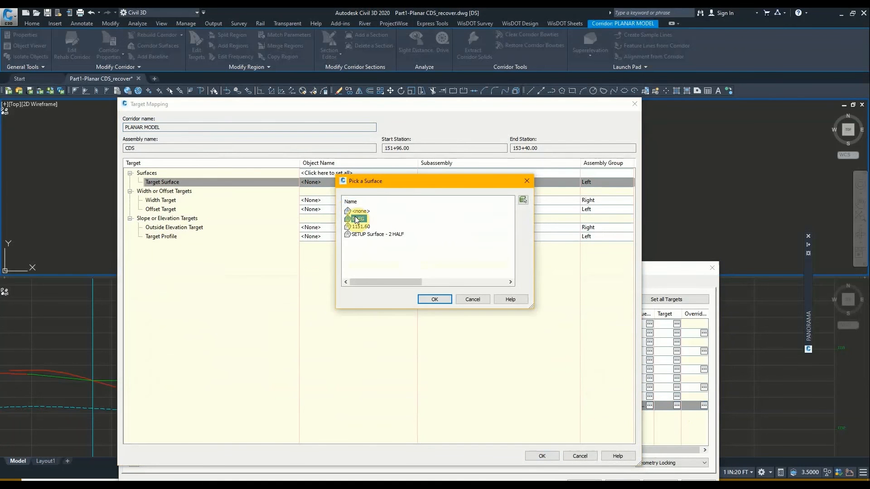
{"action": "double_click", "coordinate": [347, 221]}
{"action": "left_click", "coordinate": [326, 200]}
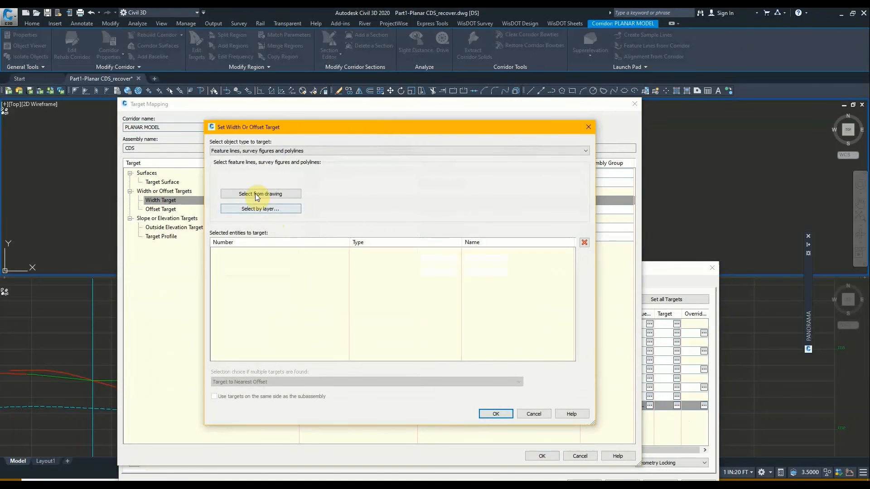
{"action": "left_click", "coordinate": [249, 151]}
{"action": "left_click", "coordinate": [252, 144]}
{"action": "left_click", "coordinate": [230, 188]}
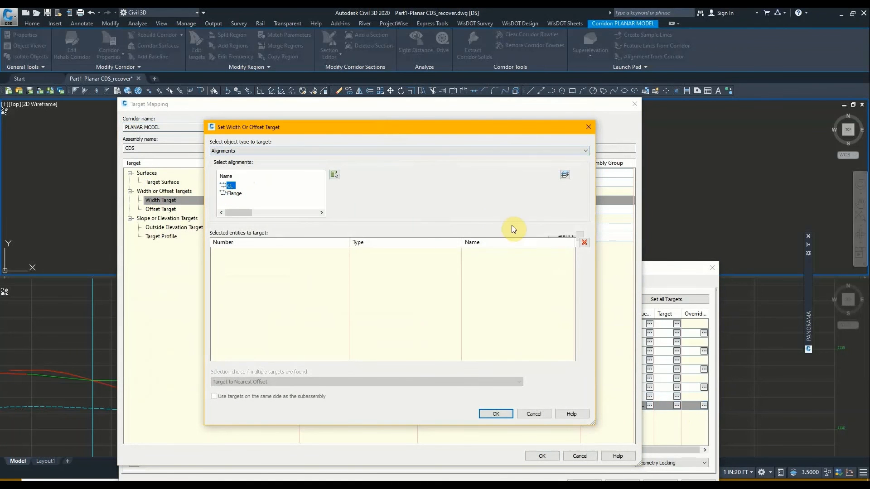
{"action": "left_click", "coordinate": [558, 237]}
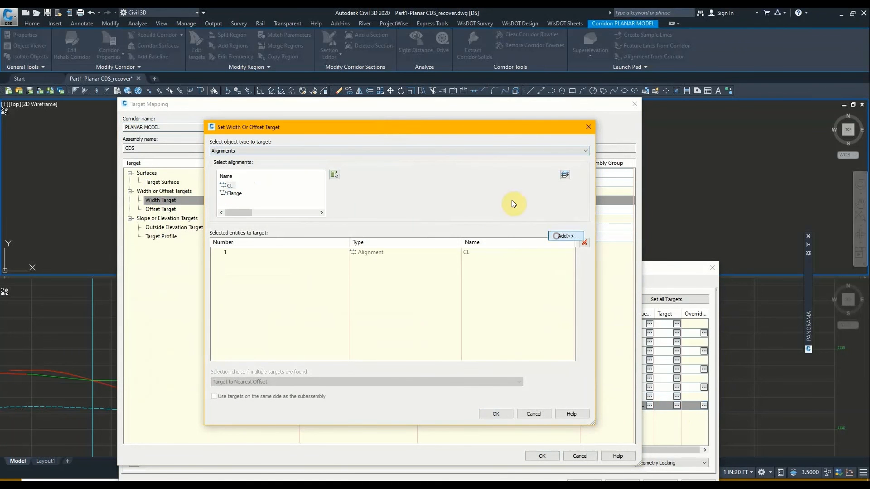
{"action": "left_click", "coordinate": [498, 413]}
Set the region's outside elevation target to the CL-PR profile of the CL alignment and accept the target mapping.
{"action": "left_click", "coordinate": [331, 227]}
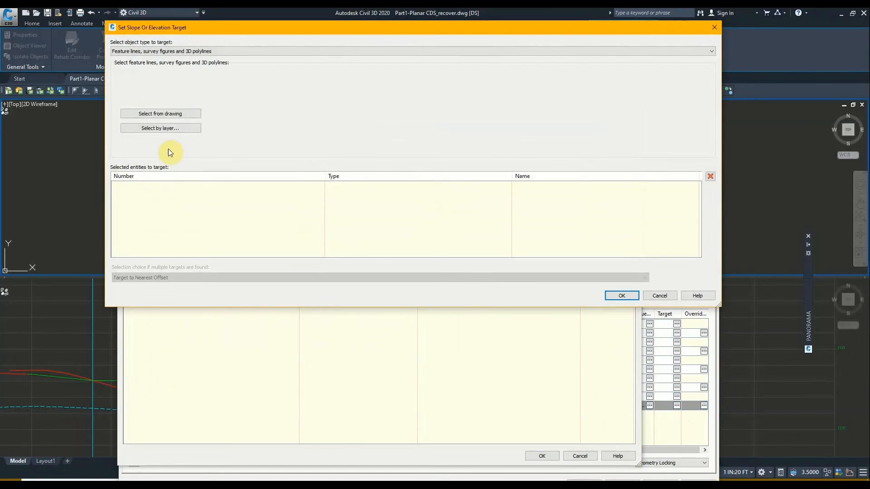
{"action": "scroll", "coordinate": [158, 51], "scroll_direction": "up", "scroll_amount": 1}
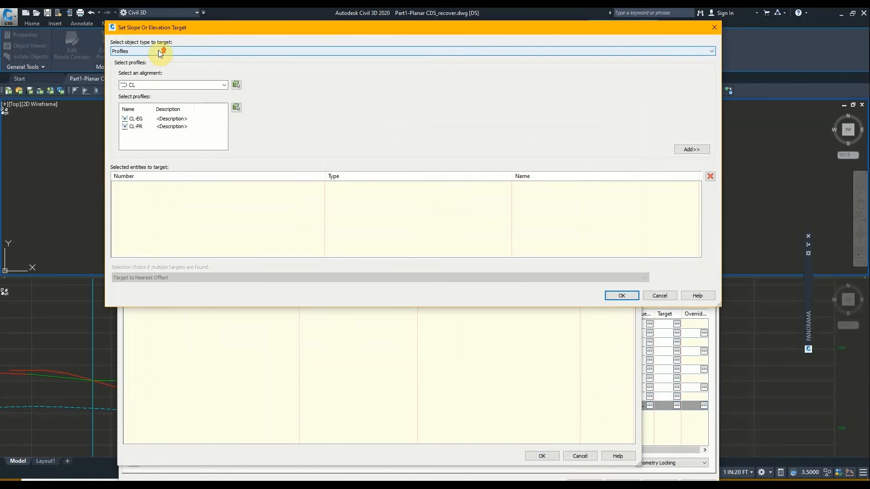
{"action": "left_click", "coordinate": [136, 127]}
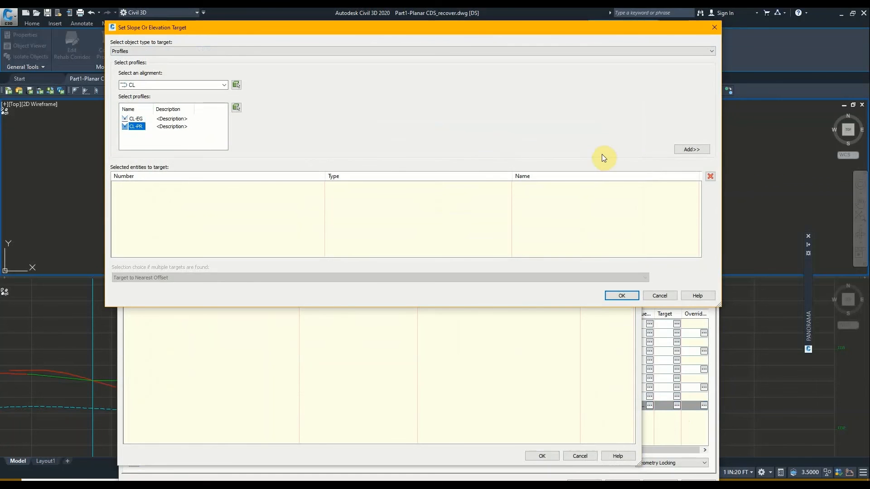
{"action": "left_click", "coordinate": [634, 296]}
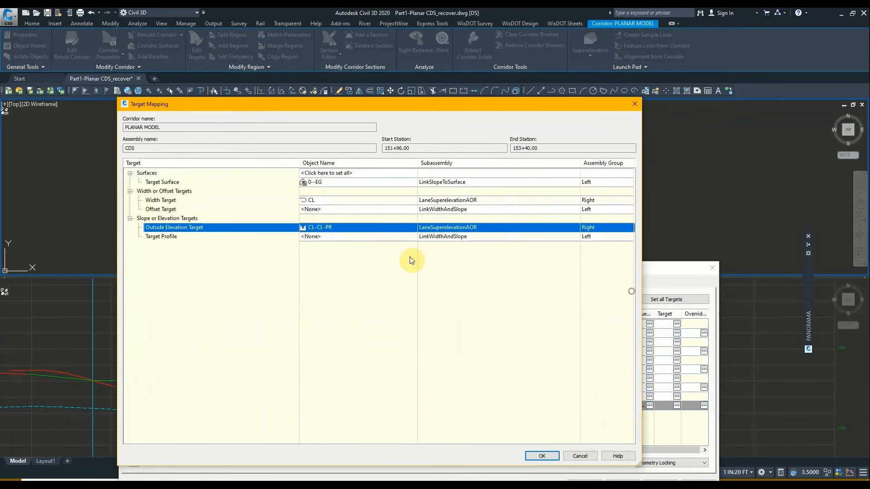
{"action": "left_click", "coordinate": [553, 455]}
Enable the second Flange-PR baseline, BL - Flange - (177), and start its CDS region at station 153+40.00.
{"action": "left_click", "coordinate": [162, 378]}
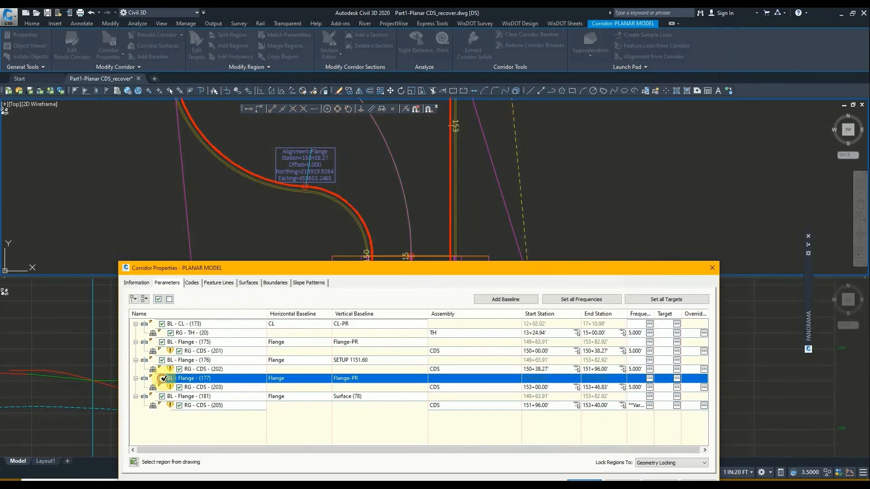
{"action": "left_click", "coordinate": [363, 388]}
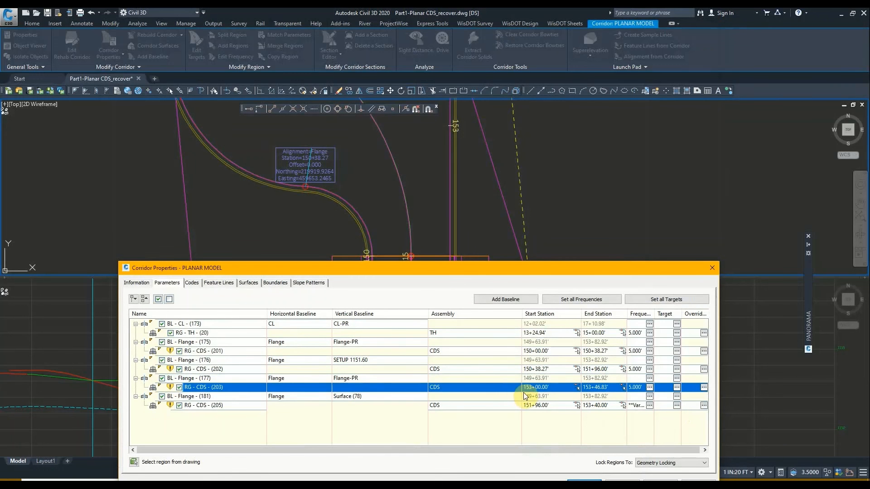
{"action": "left_click", "coordinate": [535, 387]}
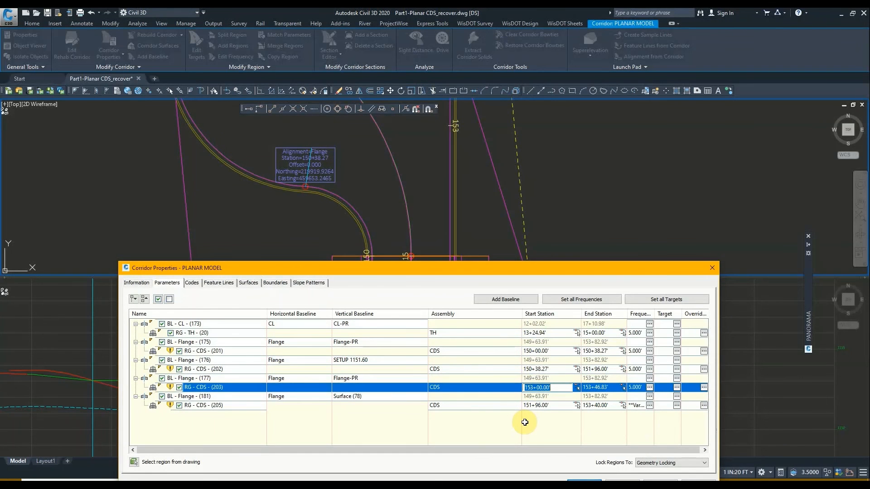
{"action": "type", "text": "153"}
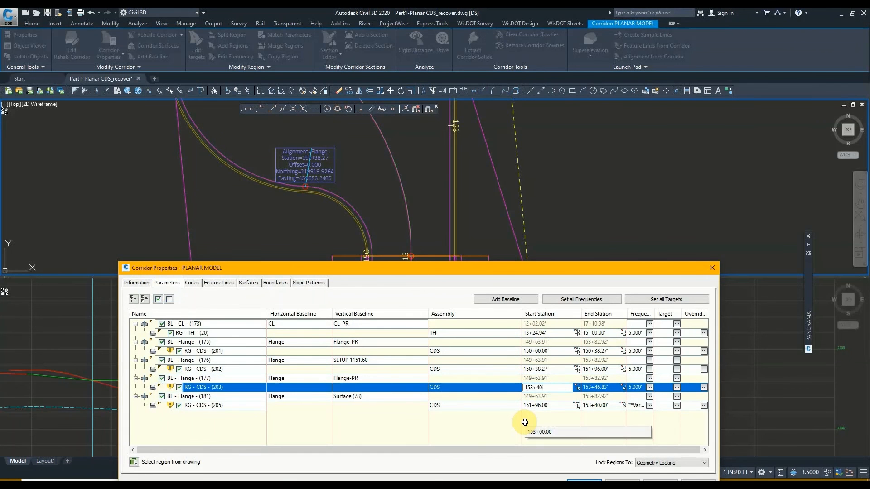
{"action": "key", "text": "Return"}
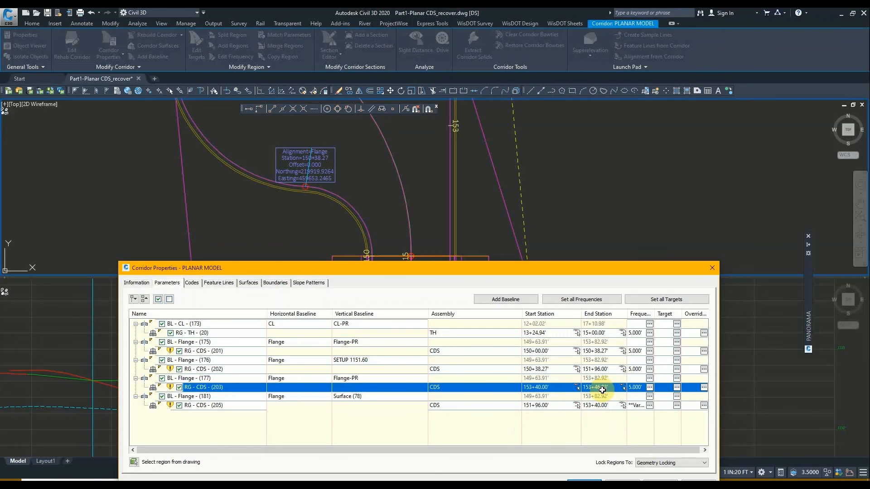
Pick the end station of the second Flange-PR baseline's CDS region in plan, at station 153+46.83.
{"action": "left_click", "coordinate": [623, 389]}
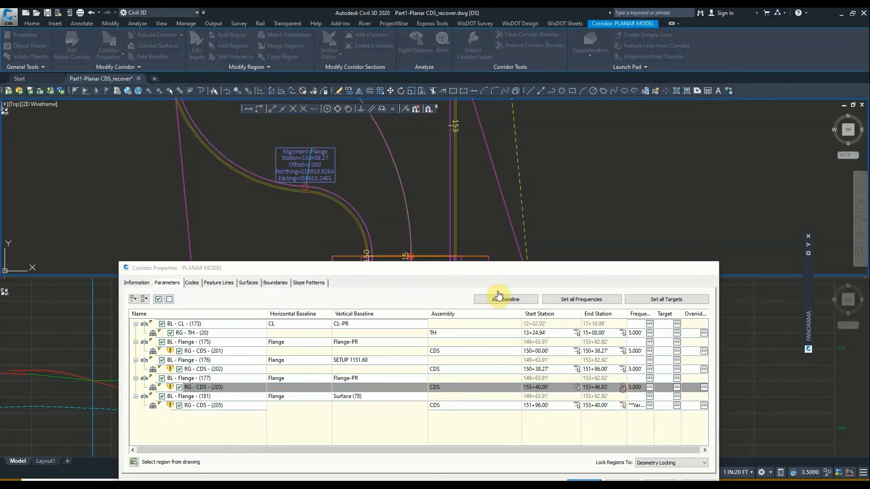
{"action": "scroll", "coordinate": [452, 258], "scroll_direction": "up", "scroll_amount": 3}
{"action": "scroll", "coordinate": [452, 259], "scroll_direction": "up", "scroll_amount": 2}
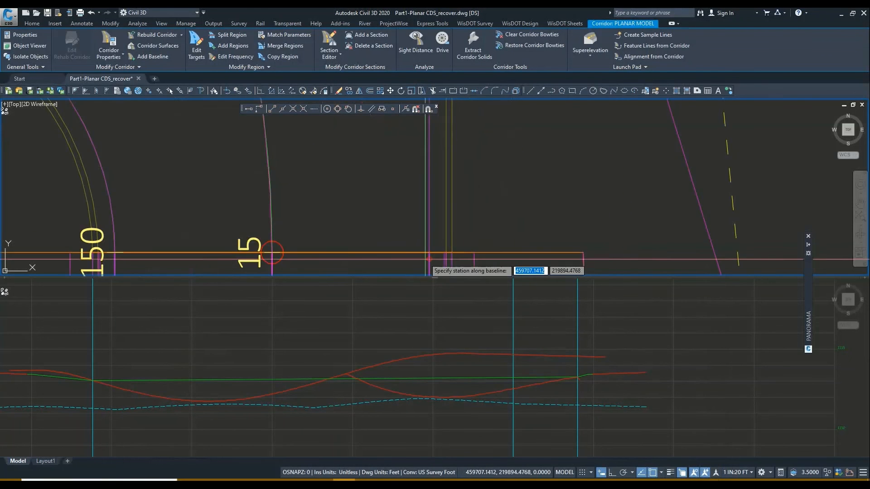
{"action": "left_click", "coordinate": [474, 253]}
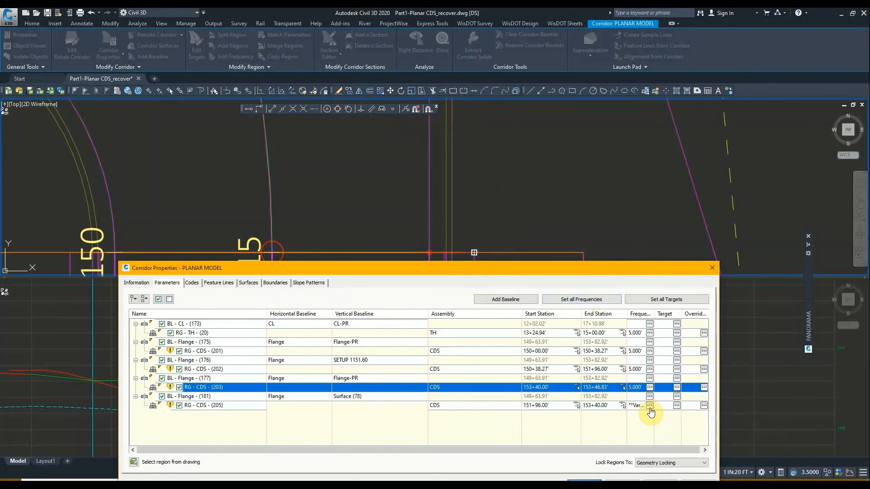
For the Surface (78) region, set tangent, curve and spiral frequencies to 5' and disable horizontal geometry and superelevation critical points.
{"action": "left_click", "coordinate": [650, 406]}
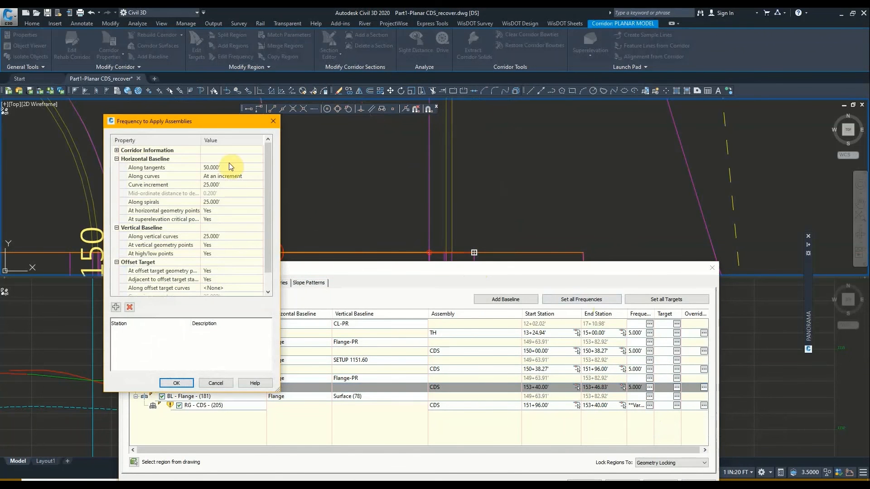
{"action": "left_click", "coordinate": [216, 186]}
{"action": "type", "text": "5"}
{"action": "left_click", "coordinate": [216, 201]}
{"action": "type", "text": "5"}
{"action": "left_click", "coordinate": [212, 211]}
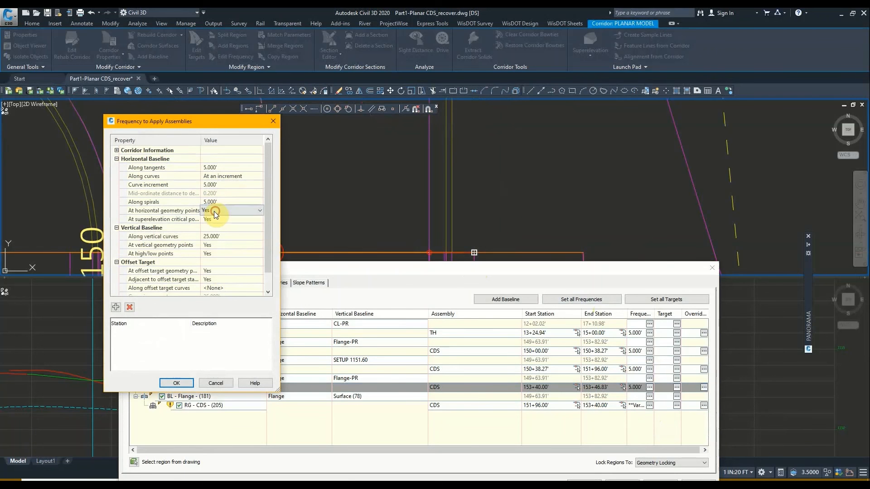
{"action": "left_click", "coordinate": [212, 211]}
{"action": "left_click", "coordinate": [210, 228]}
{"action": "left_click", "coordinate": [208, 219]}
{"action": "left_click", "coordinate": [208, 220]}
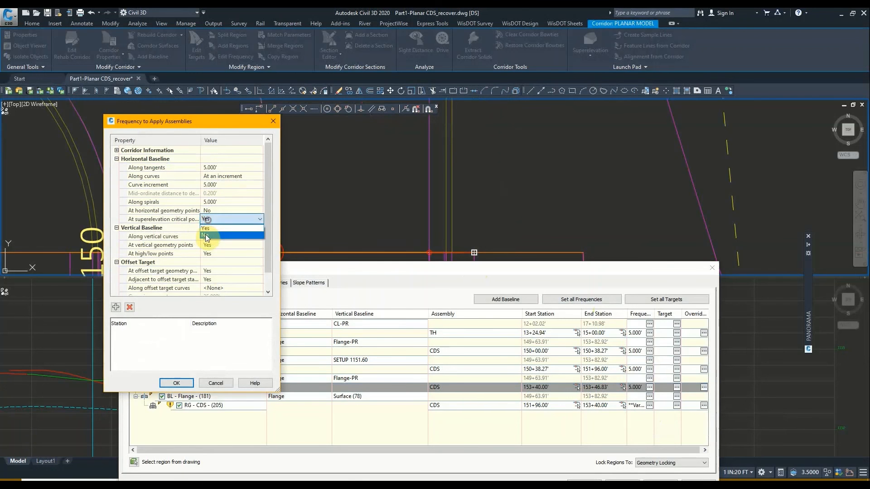
{"action": "left_click", "coordinate": [208, 236]}
Set the region's frequency along vertical curves to 5' and disable assemblies at vertical geometry points and high/low points.
{"action": "left_click", "coordinate": [210, 236]}
{"action": "type", "text": "5.000'"}
{"action": "left_click", "coordinate": [211, 245]}
{"action": "left_click", "coordinate": [211, 246]}
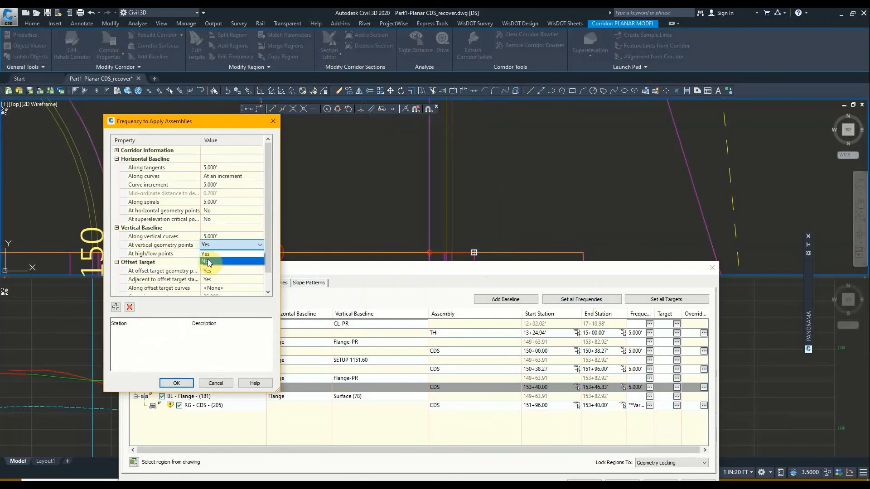
{"action": "left_click", "coordinate": [208, 260]}
{"action": "left_click", "coordinate": [208, 254]}
{"action": "left_click", "coordinate": [209, 254]}
{"action": "left_click", "coordinate": [209, 270]}
Disable assemblies at offset target geometry points and adjacent to offset target starts and ends, and accept the frequency settings.
{"action": "left_click", "coordinate": [210, 270]}
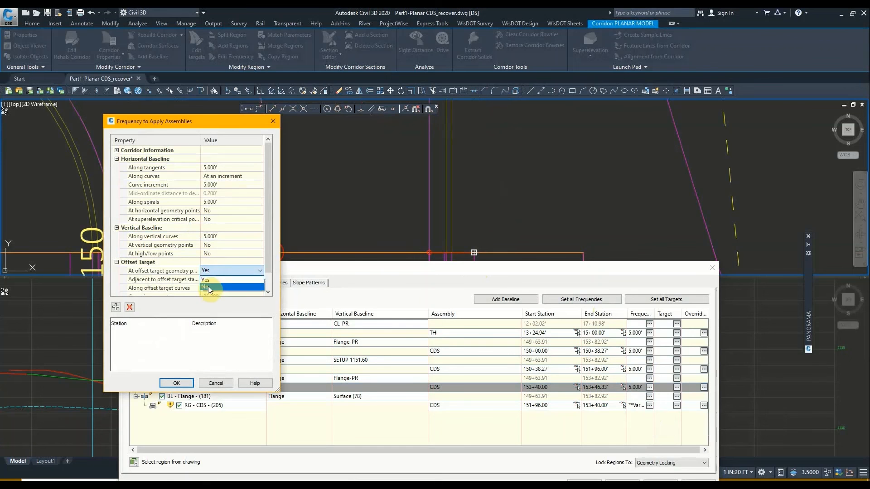
{"action": "left_click", "coordinate": [208, 287]}
{"action": "left_click", "coordinate": [209, 280]}
{"action": "left_click", "coordinate": [210, 280]}
{"action": "left_click", "coordinate": [209, 297]}
{"action": "left_click", "coordinate": [202, 383]}
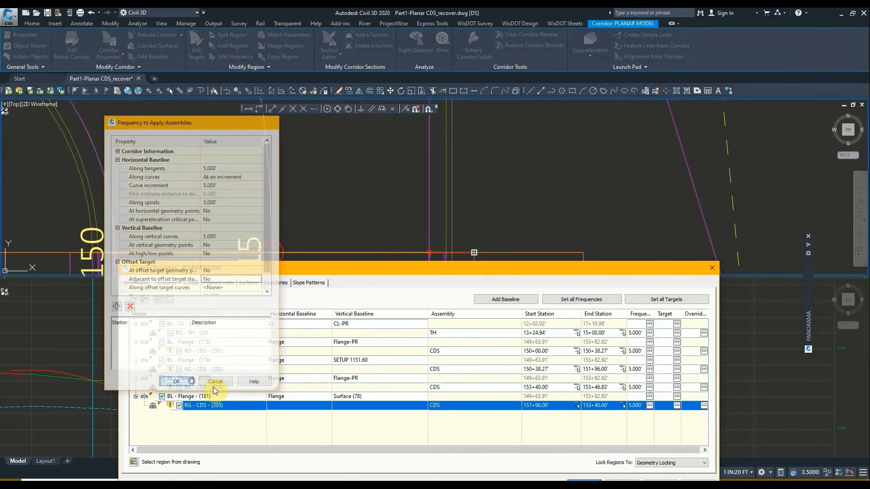
Accept the PLANAR MODEL corridor properties and rebuild the corridor.
{"action": "left_click", "coordinate": [583, 480]}
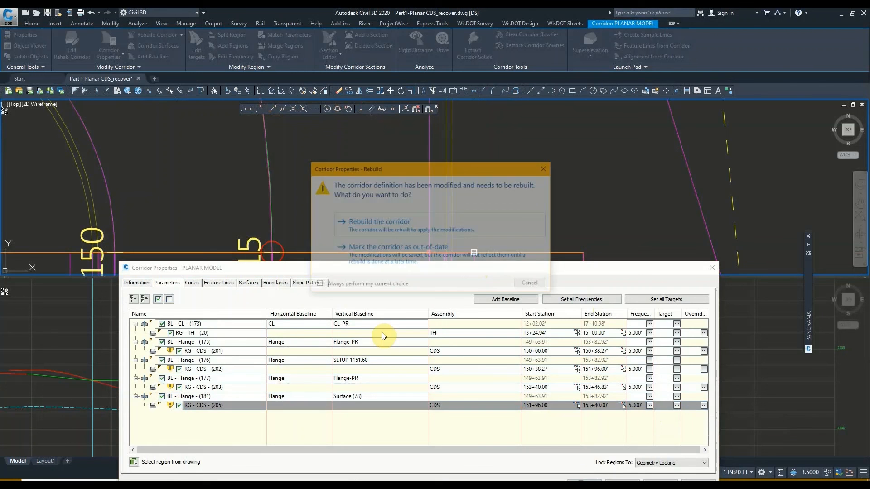
{"action": "left_click", "coordinate": [380, 219]}
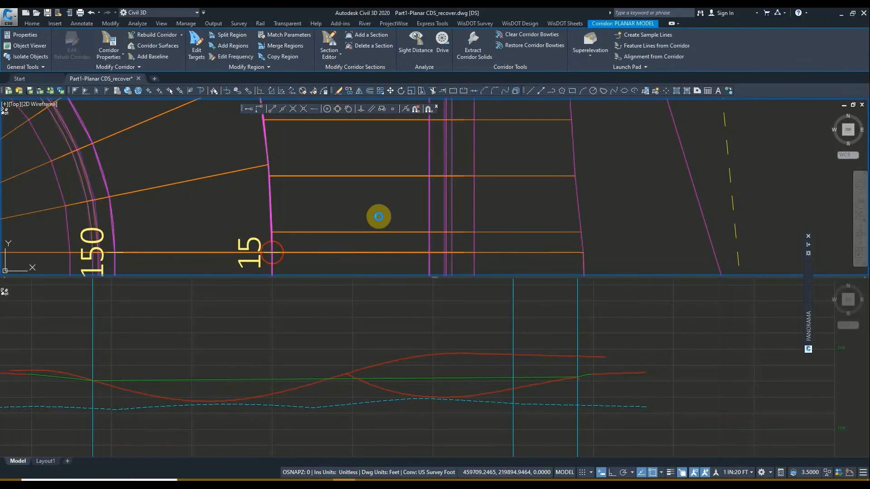
{"action": "scroll", "coordinate": [380, 221], "scroll_direction": "down", "scroll_amount": 6}
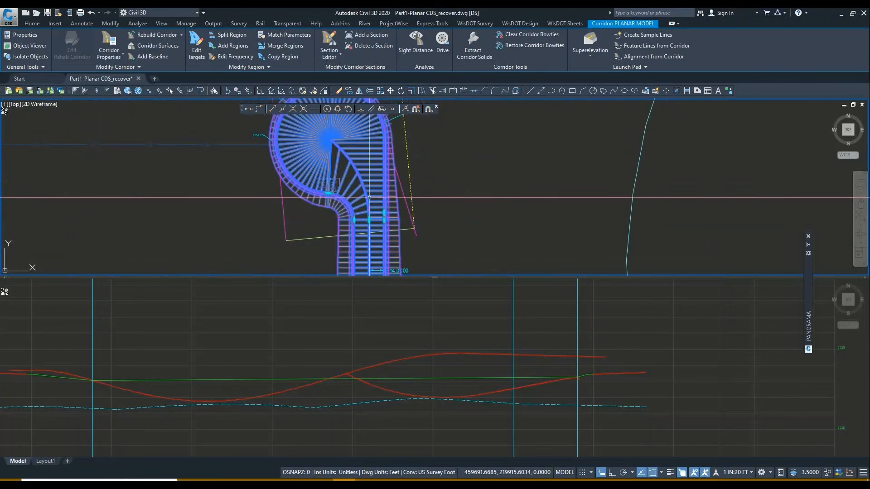
{"action": "scroll", "coordinate": [355, 211], "scroll_direction": "down", "scroll_amount": 2}
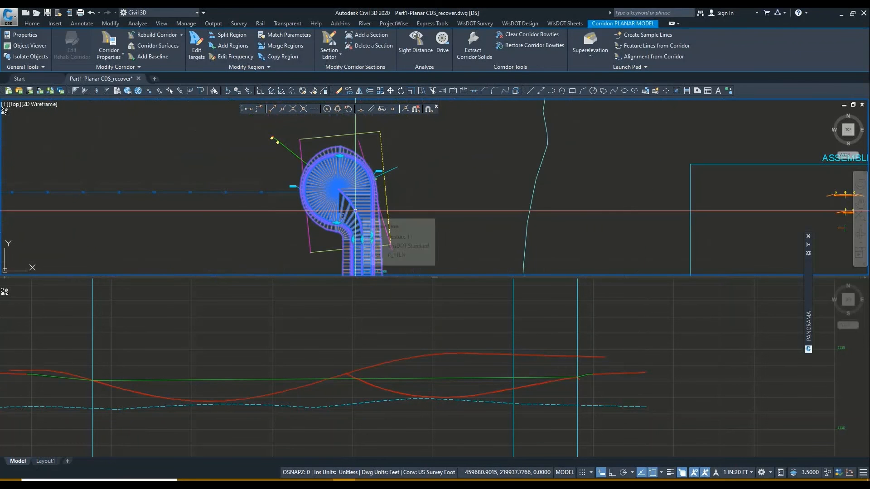
Set the PLANAR MODEL TOP corridor surface's style to EX Contours 1' Major 0.25 and apply it.
{"action": "left_click", "coordinate": [145, 45]}
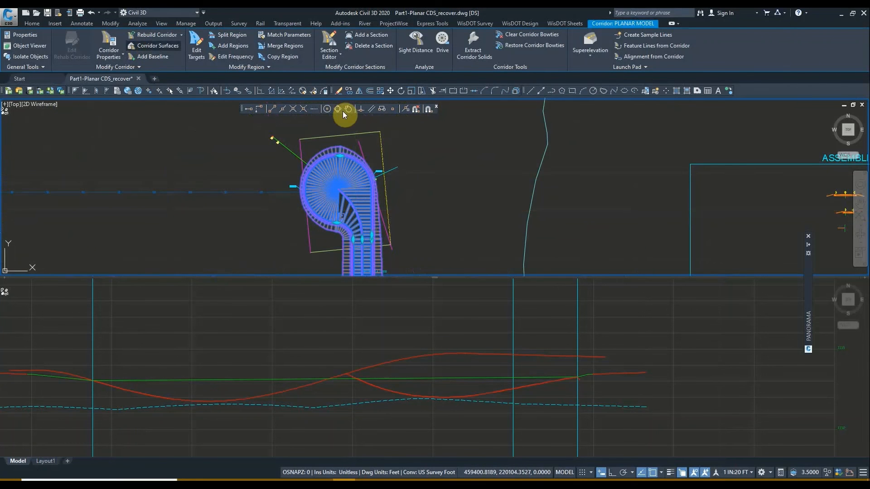
{"action": "left_click", "coordinate": [395, 346]}
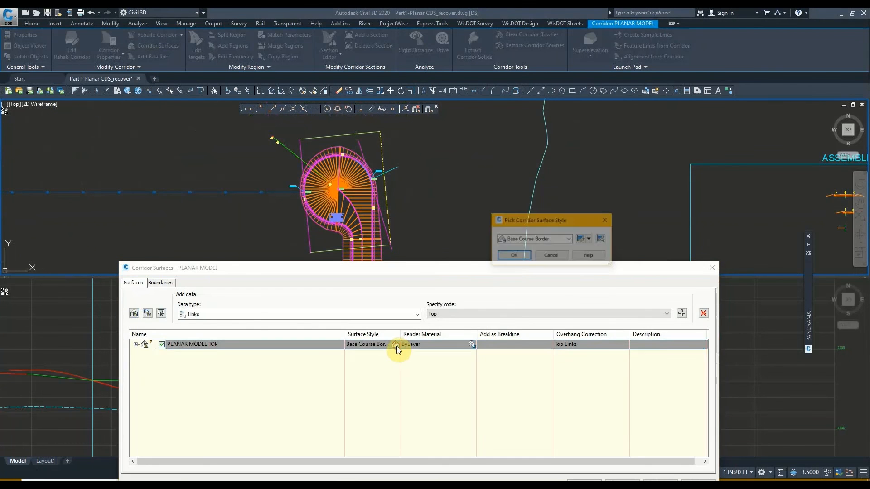
{"action": "left_click", "coordinate": [511, 240]}
{"action": "left_click", "coordinate": [552, 299]}
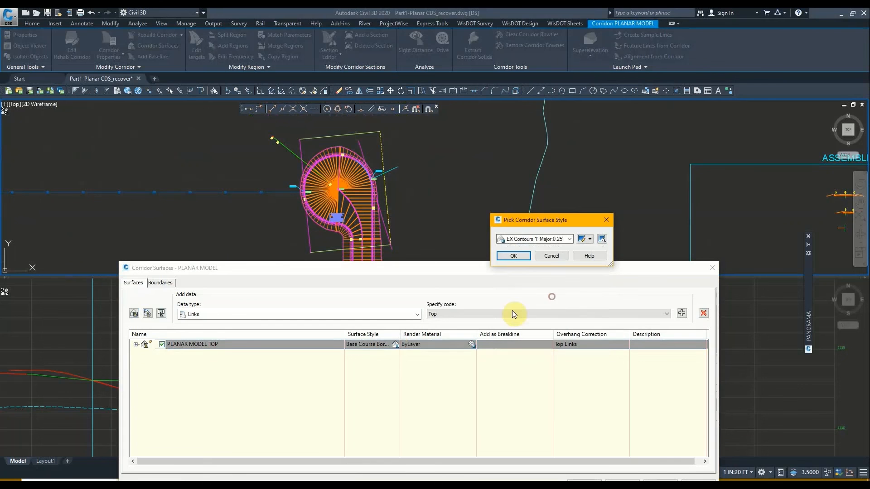
{"action": "left_click", "coordinate": [512, 257]}
{"action": "left_click", "coordinate": [591, 479]}
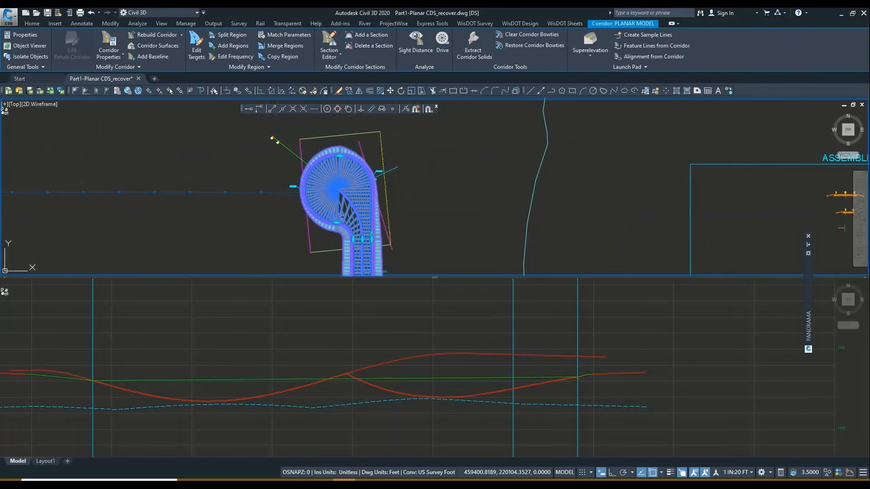
Deselect the corridor and hide its layer by picking the corridor in plan.
{"action": "scroll", "coordinate": [362, 208], "scroll_direction": "up", "scroll_amount": 2}
{"action": "key", "text": "Escape"}
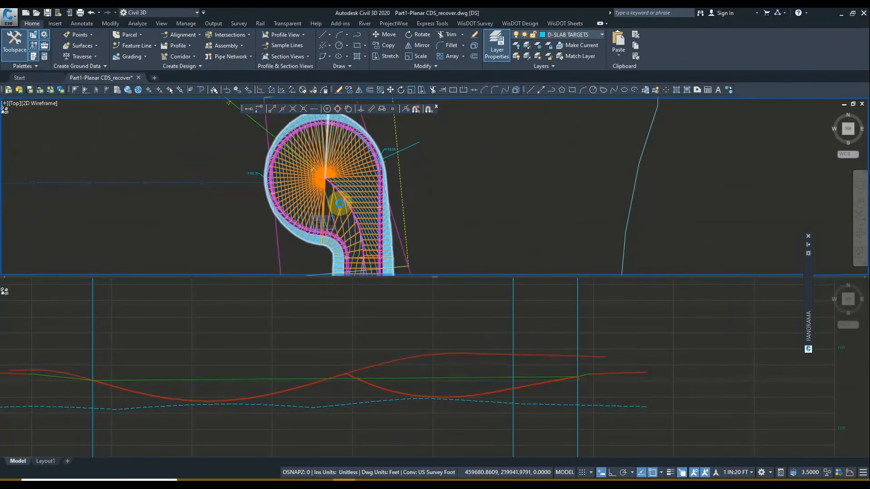
{"action": "left_click", "coordinate": [536, 47]}
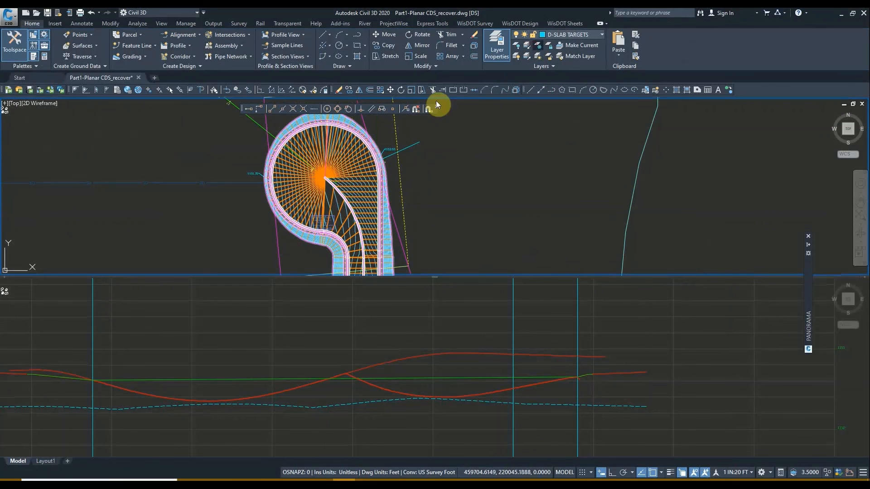
{"action": "left_click", "coordinate": [332, 202]}
Examine the surface contours along the approach road and up into the cul-de-sac.
{"action": "middle_click_drag", "start_coordinate": [335, 207], "coordinate": [348, 137]}
{"action": "scroll", "coordinate": [345, 155], "scroll_direction": "down", "scroll_amount": 2}
{"action": "scroll", "coordinate": [358, 216], "scroll_direction": "up", "scroll_amount": 4}
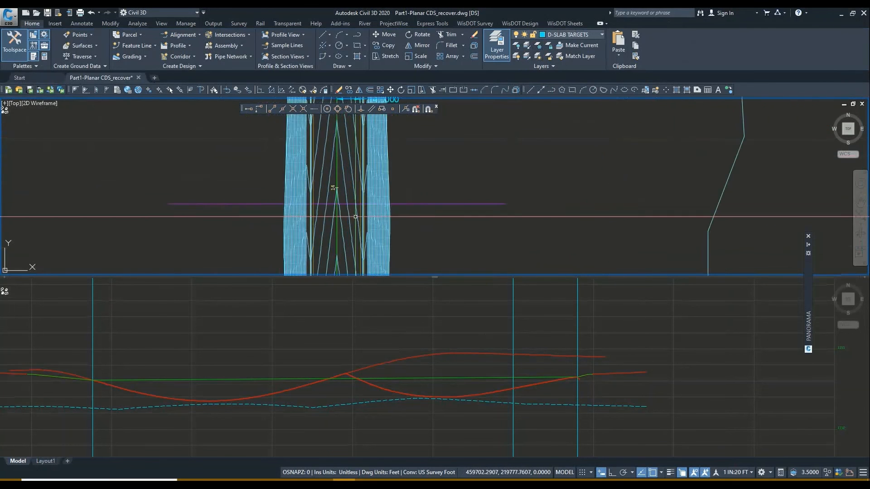
{"action": "middle_click_drag", "start_coordinate": [340, 183], "coordinate": [345, 231]}
{"action": "scroll", "coordinate": [343, 249], "scroll_direction": "down", "scroll_amount": 2}
{"action": "scroll", "coordinate": [360, 186], "scroll_direction": "up", "scroll_amount": 2}
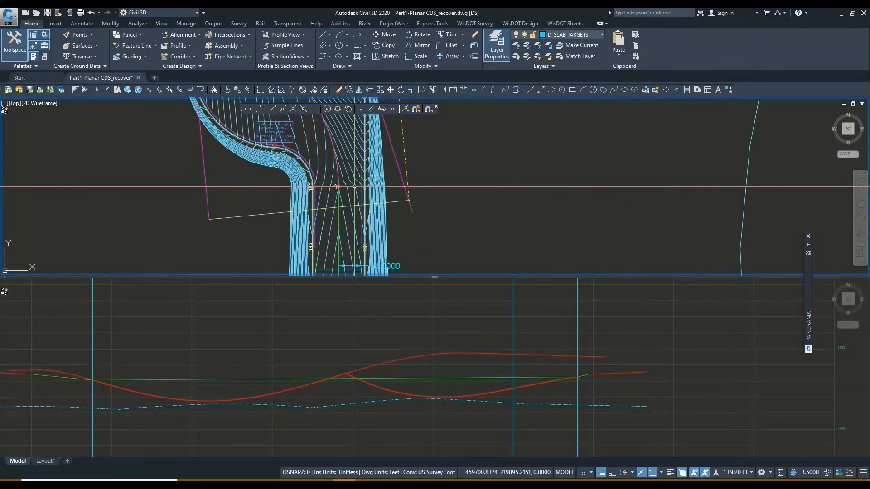
{"action": "middle_click_drag", "start_coordinate": [352, 197], "coordinate": [347, 241]}
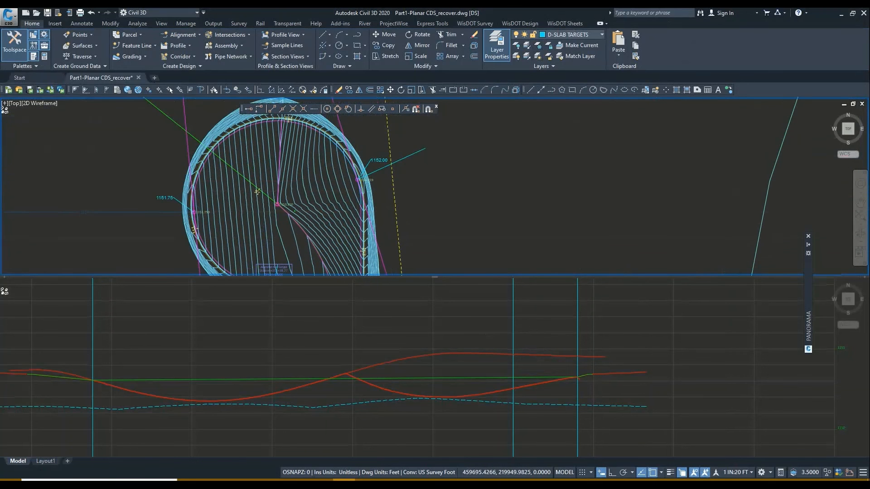
Check the surface elevation label at the cul-de-sac edge against the 1152.00 design elevation.
{"action": "middle_click_drag", "start_coordinate": [351, 197], "coordinate": [370, 181]}
{"action": "scroll", "coordinate": [375, 175], "scroll_direction": "up", "scroll_amount": 3}
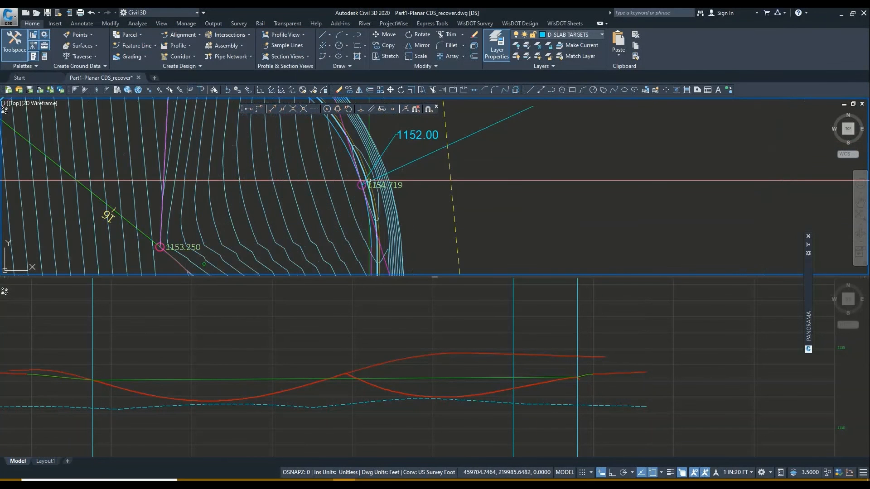
{"action": "left_click", "coordinate": [402, 185]}
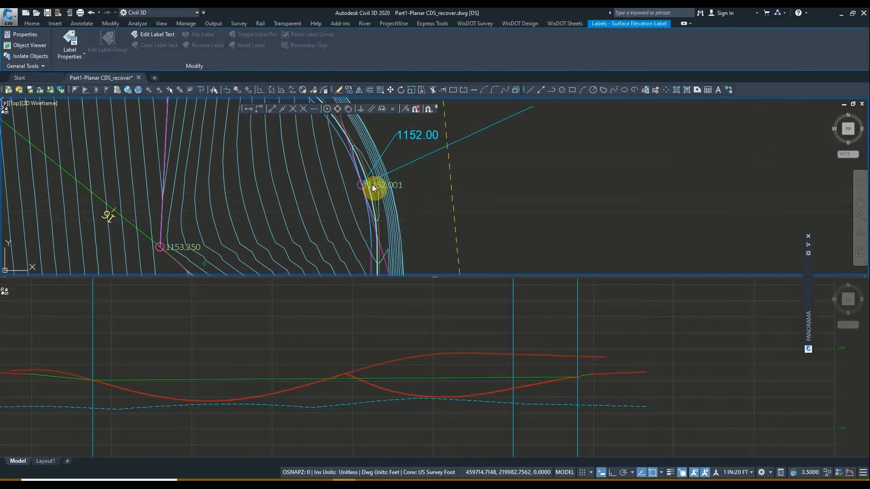
{"action": "key", "text": "Escape"}
Inspect the contours across the cul-de-sac bulb and its transition into the road.
{"action": "scroll", "coordinate": [371, 185], "scroll_direction": "down", "scroll_amount": 2}
{"action": "middle_click_drag", "start_coordinate": [338, 197], "coordinate": [370, 157]}
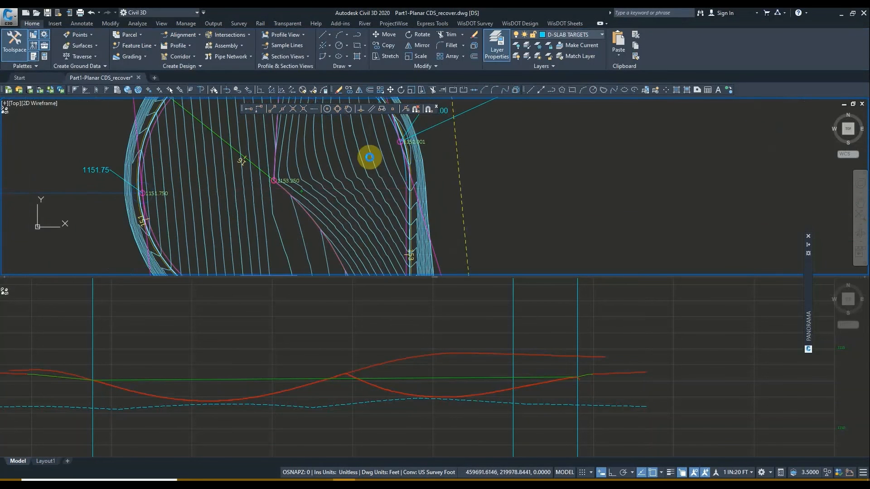
{"action": "scroll", "coordinate": [290, 177], "scroll_direction": "down", "scroll_amount": 2}
{"action": "mouse_move", "coordinate": [314, 213]}
{"action": "middle_mouse_down"}
{"action": "mouse_move", "coordinate": [298, 144]}
{"action": "mouse_move", "coordinate": [311, 242]}
{"action": "middle_mouse_up"}
{"action": "middle_click_drag", "start_coordinate": [302, 194], "coordinate": [322, 236]}
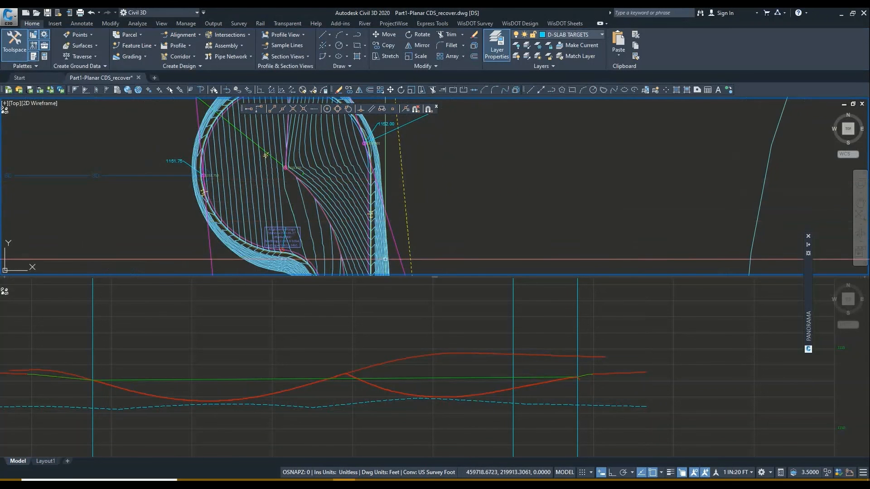
{"action": "middle_click_drag", "start_coordinate": [361, 217], "coordinate": [357, 262]}
{"action": "middle_click_drag", "start_coordinate": [373, 189], "coordinate": [361, 164]}
{"action": "scroll", "coordinate": [361, 164], "scroll_direction": "down", "scroll_amount": 2}
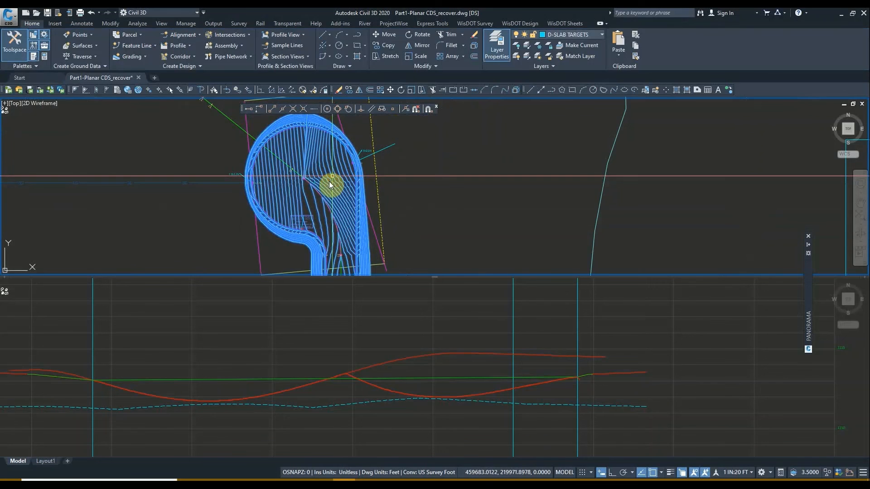
Select the PLANAR MODEL TOP surface, display it with slope arrows, and examine the drainage directions around the bulb.
{"action": "left_click", "coordinate": [330, 185]}
{"action": "scroll", "coordinate": [329, 184], "scroll_direction": "up", "scroll_amount": 2}
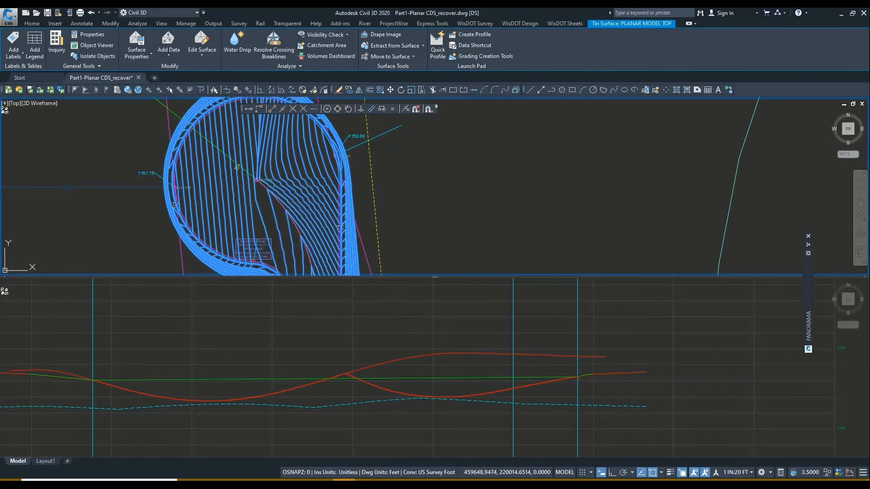
{"action": "middle_click_drag", "start_coordinate": [327, 248], "coordinate": [325, 226]}
{"action": "scroll", "coordinate": [327, 266], "scroll_direction": "down", "scroll_amount": 2}
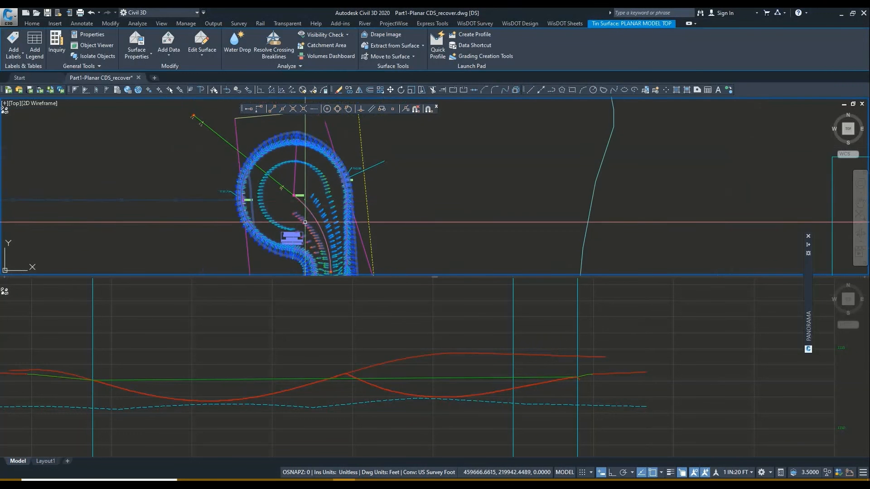
{"action": "scroll", "coordinate": [296, 164], "scroll_direction": "up", "scroll_amount": 5}
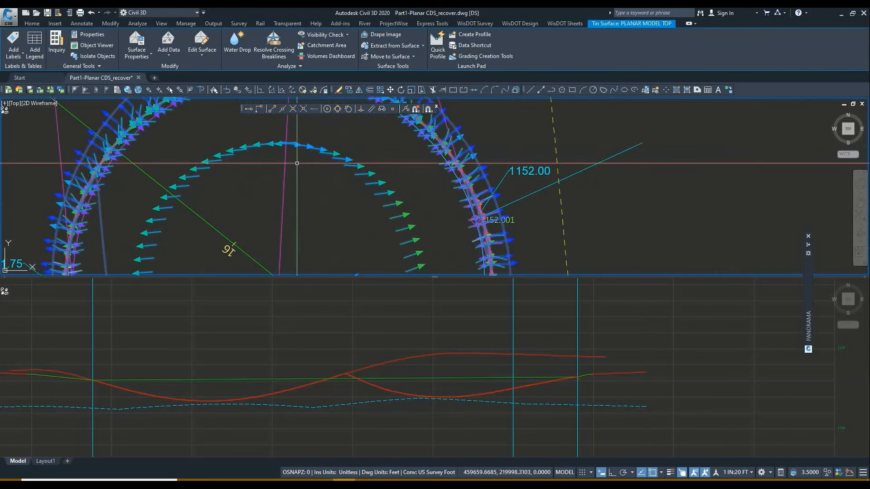
{"action": "scroll", "coordinate": [286, 140], "scroll_direction": "down", "scroll_amount": 2}
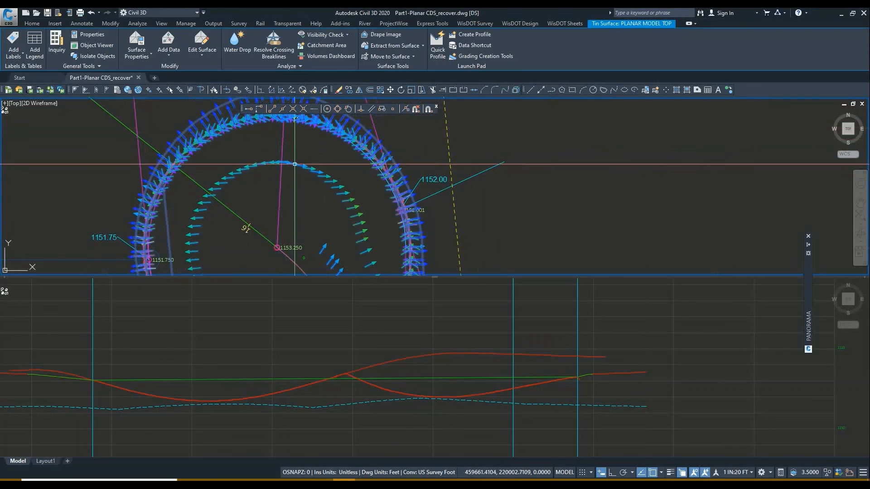
{"action": "middle_click_drag", "start_coordinate": [382, 217], "coordinate": [355, 174]}
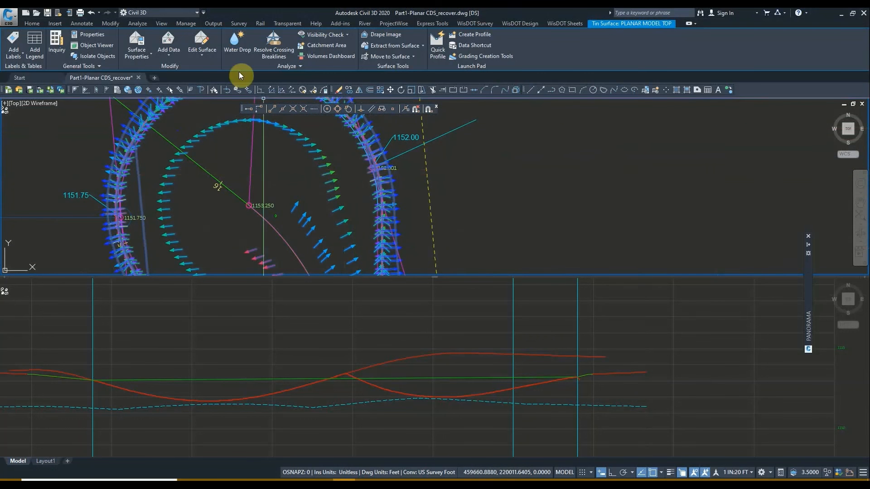
Trace three Water Drop paths as 2D polylines on layer 0, starting from points on the bulb's eastern side.
{"action": "left_click", "coordinate": [234, 45]}
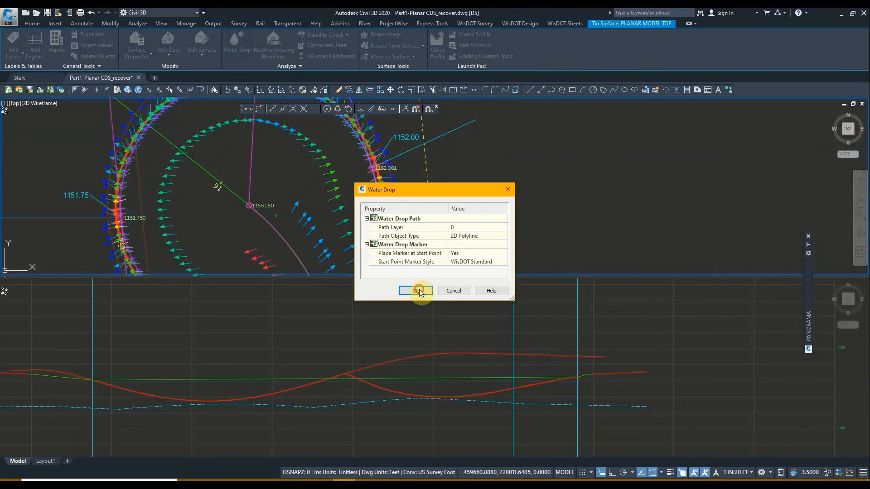
{"action": "left_click", "coordinate": [416, 291]}
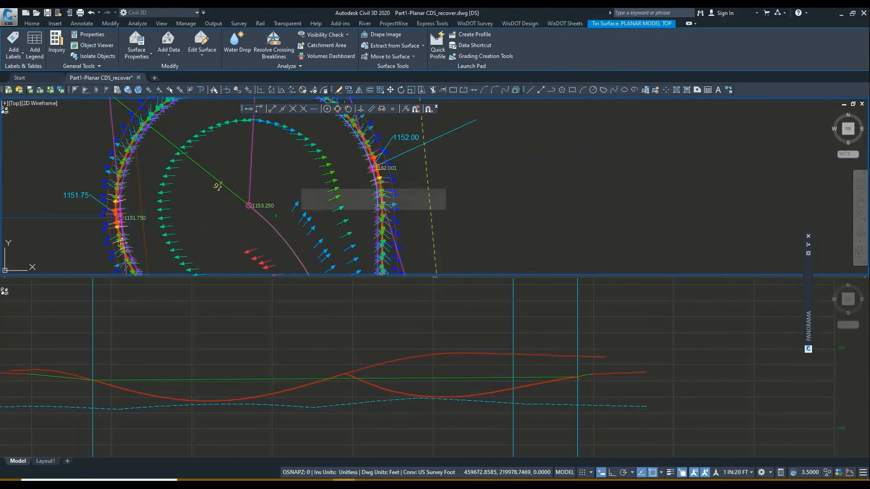
{"action": "left_click", "coordinate": [268, 153]}
{"action": "left_click", "coordinate": [293, 181]}
{"action": "left_click", "coordinate": [325, 214]}
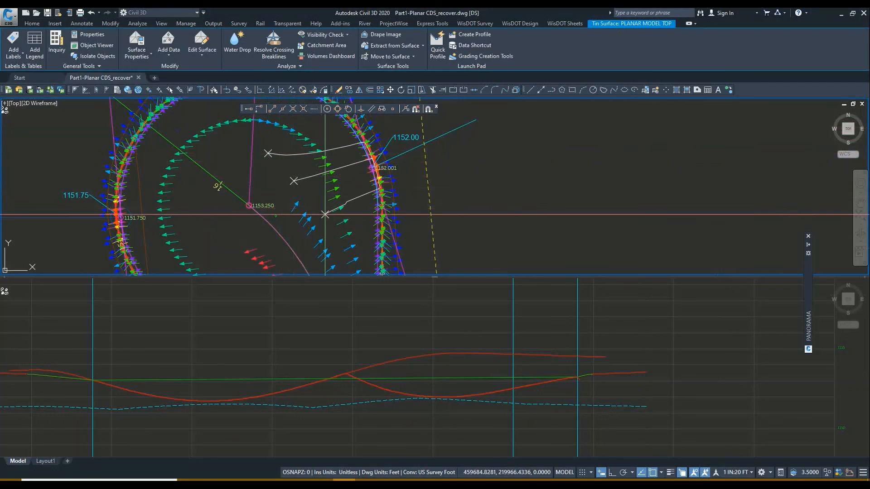
Trace further Water Drop paths from a point in the road throat and four points on the bulb's western side, and end the command.
{"action": "scroll", "coordinate": [355, 244], "scroll_direction": "down", "scroll_amount": 2}
{"action": "middle_click_drag", "start_coordinate": [355, 244], "coordinate": [332, 142]}
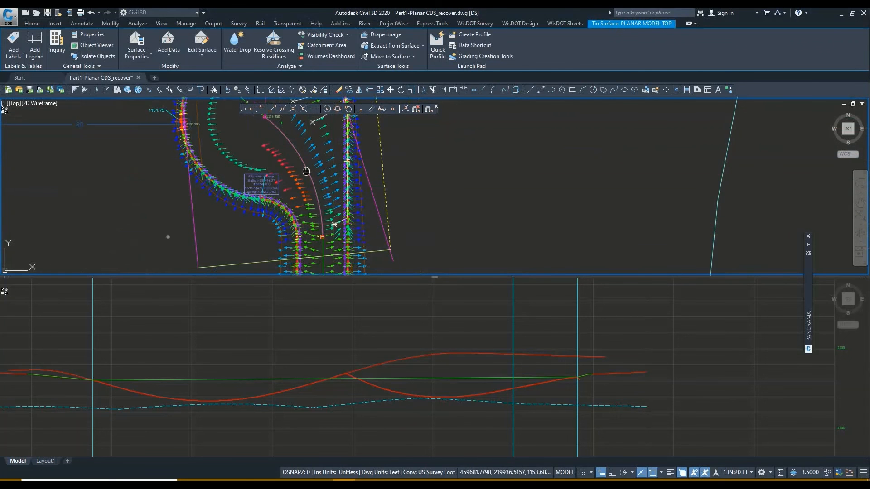
{"action": "middle_click_drag", "start_coordinate": [305, 171], "coordinate": [358, 237]}
{"action": "left_click", "coordinate": [301, 218]}
{"action": "left_click", "coordinate": [287, 195]}
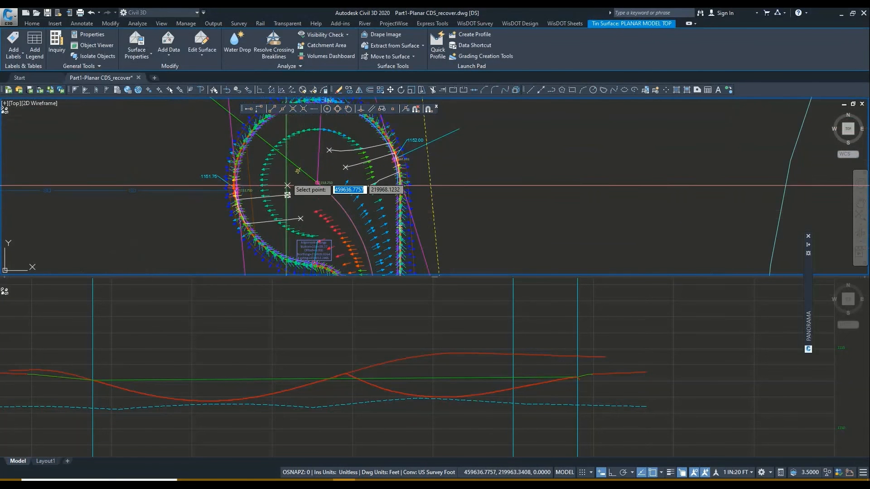
{"action": "left_click", "coordinate": [299, 150]}
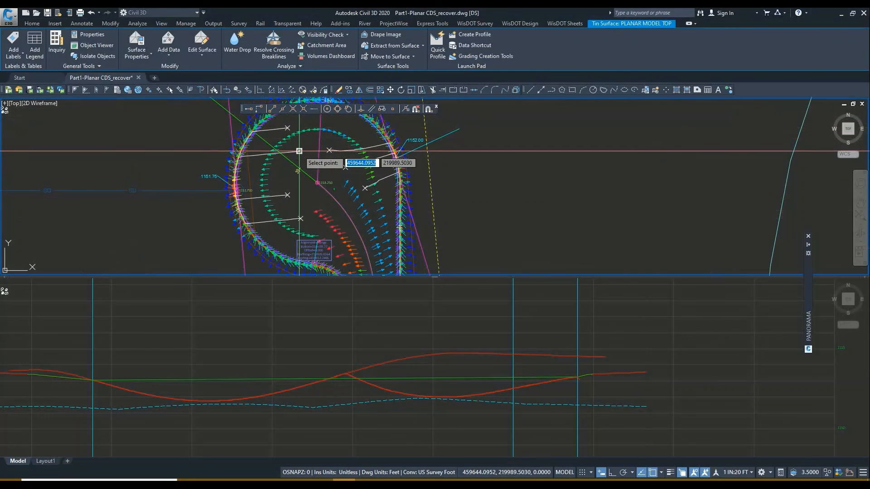
{"action": "key", "text": "Escape"}
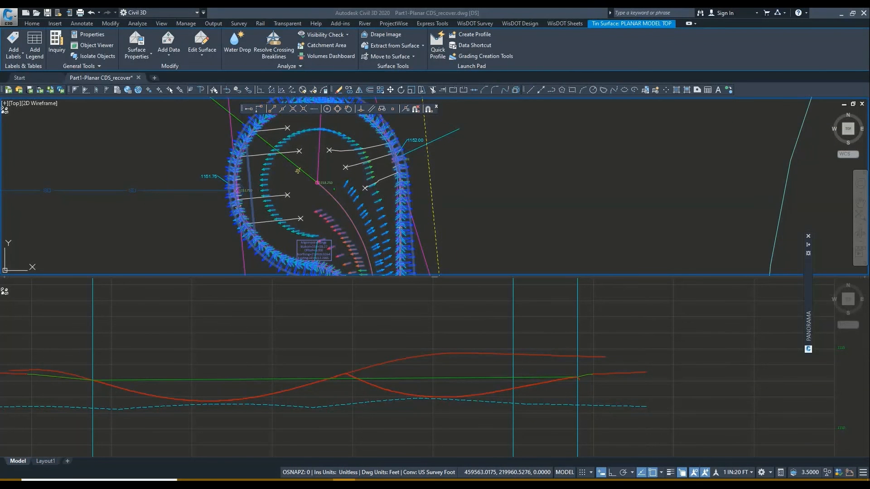
Display the PLANAR MODEL TOP surface as triangles and open it in the Object Viewer.
{"action": "middle_click_drag", "start_coordinate": [357, 180], "coordinate": [343, 190]}
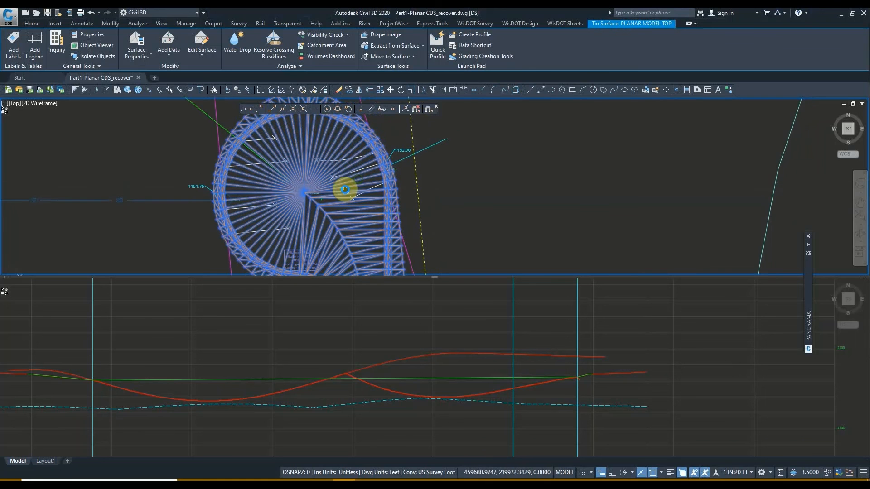
{"action": "left_click", "coordinate": [97, 45]}
{"action": "left_click", "coordinate": [291, 95]}
{"action": "key", "text": "Return"}
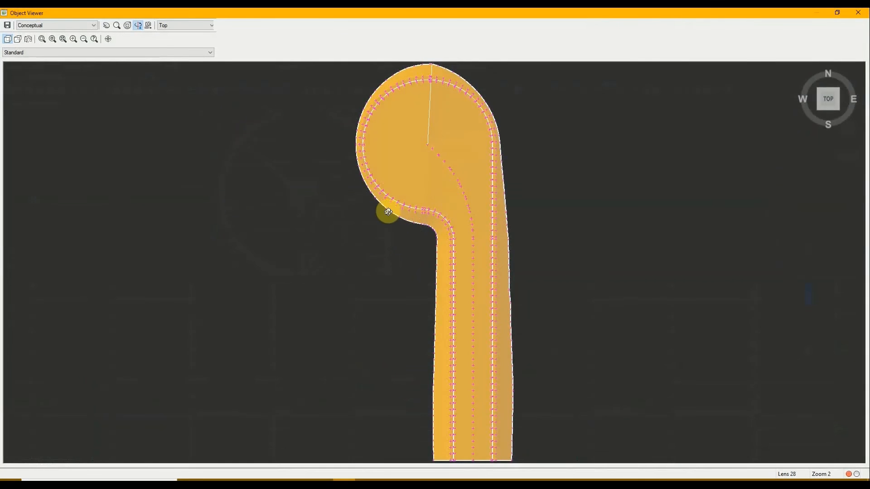
Examine the 3D surface from several angles, checking the throat curve, the bulb edge and the seam at the bulb's end.
{"action": "left_click_drag", "start_coordinate": [387, 210], "coordinate": [444, 172]}
{"action": "scroll", "coordinate": [445, 172], "scroll_direction": "up", "scroll_amount": 6}
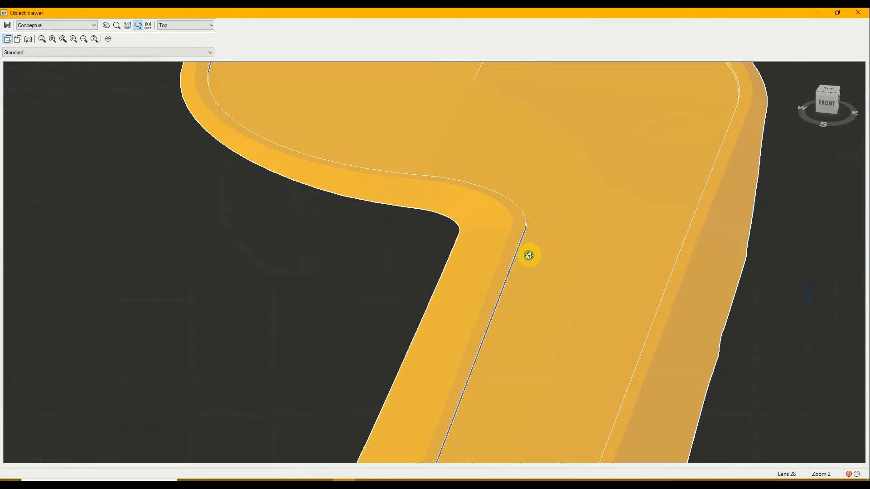
{"action": "left_click_drag", "start_coordinate": [360, 327], "coordinate": [325, 270]}
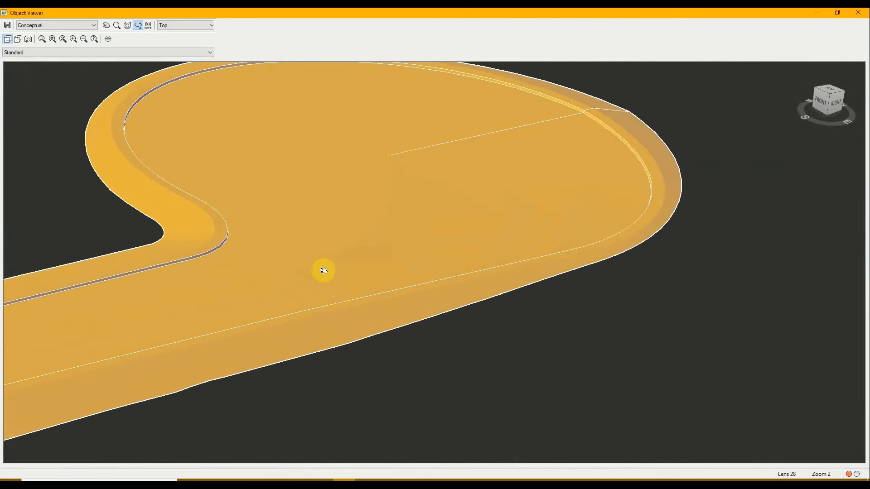
{"action": "left_click_drag", "start_coordinate": [540, 251], "coordinate": [367, 201]}
{"action": "middle_click_drag", "start_coordinate": [369, 197], "coordinate": [431, 270]}
{"action": "scroll", "coordinate": [431, 270], "scroll_direction": "up", "scroll_amount": 2}
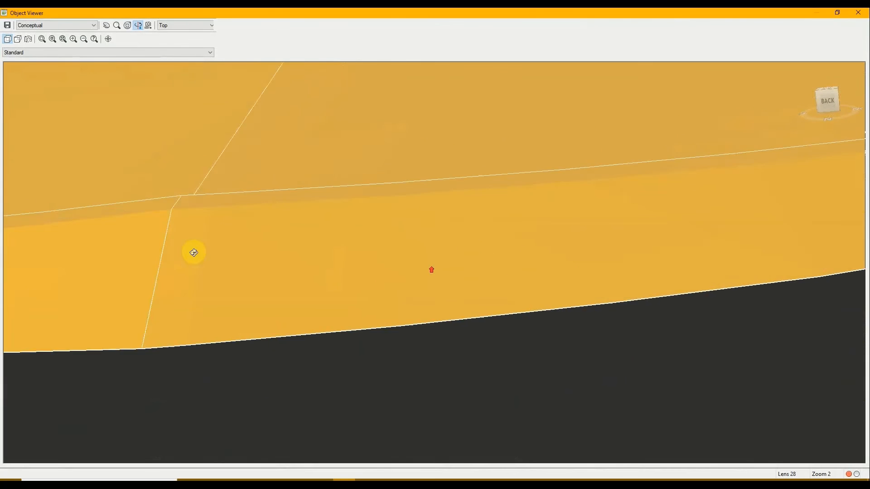
{"action": "scroll", "coordinate": [193, 253], "scroll_direction": "up", "scroll_amount": 1}
{"action": "middle_click_drag", "start_coordinate": [193, 252], "coordinate": [520, 302]}
{"action": "scroll", "coordinate": [528, 305], "scroll_direction": "down", "scroll_amount": 4}
{"action": "left_click_drag", "start_coordinate": [528, 305], "coordinate": [401, 262]}
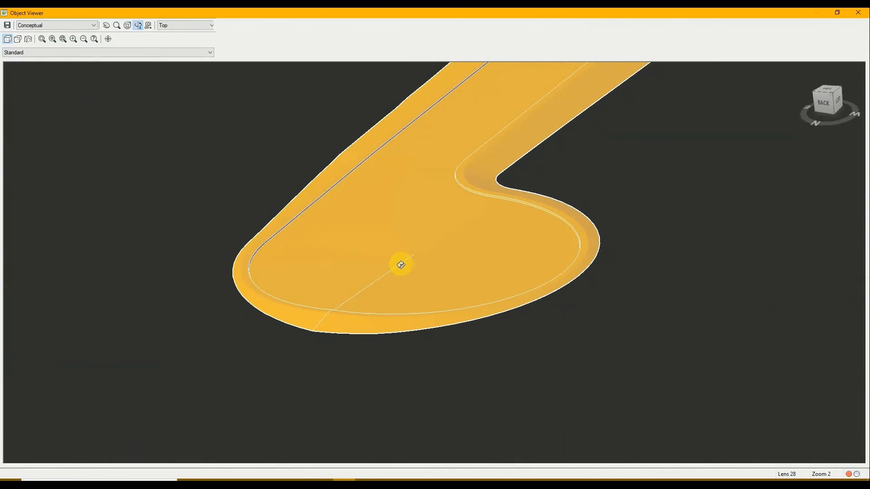
{"action": "left_click_drag", "start_coordinate": [344, 286], "coordinate": [355, 260]}
Set the Object Viewer's visual style to Shades of Gray, examine the crown and bulb slopes, and close the viewer.
{"action": "left_click", "coordinate": [72, 27]}
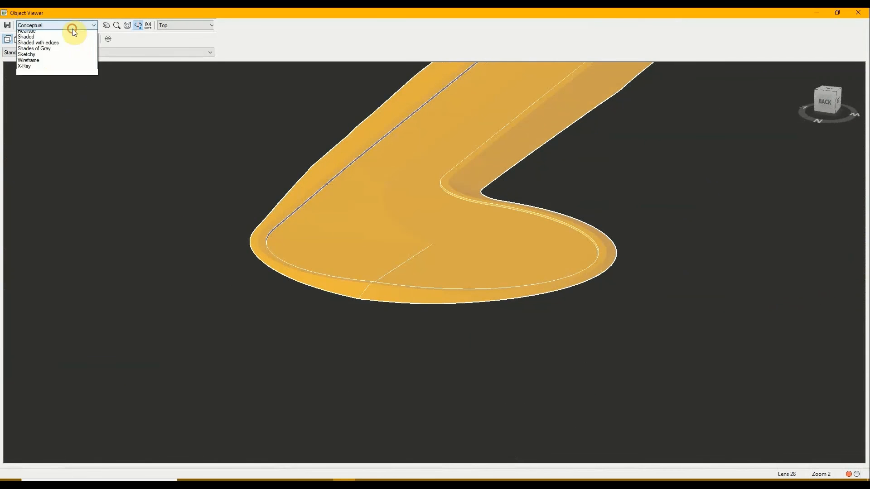
{"action": "left_click", "coordinate": [52, 68]}
{"action": "scroll", "coordinate": [433, 216], "scroll_direction": "up", "scroll_amount": 2}
{"action": "middle_click_drag", "start_coordinate": [434, 221], "coordinate": [433, 202]}
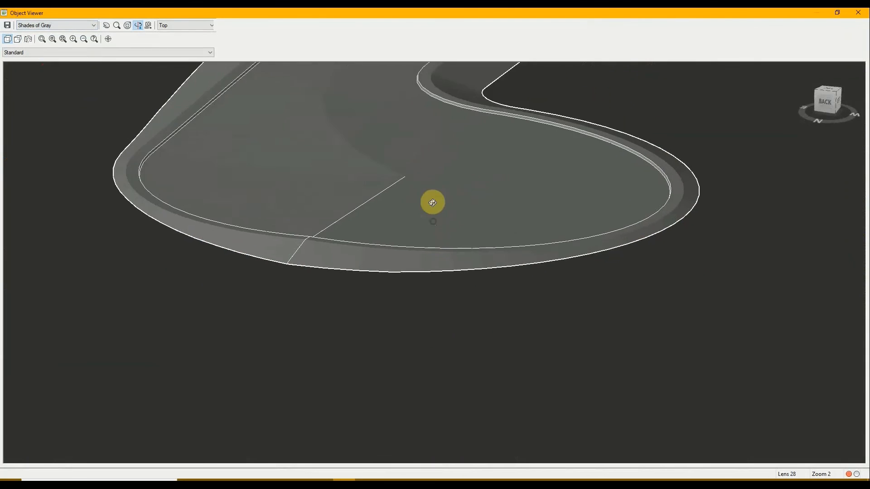
{"action": "left_click_drag", "start_coordinate": [443, 213], "coordinate": [452, 249]}
{"action": "middle_click_drag", "start_coordinate": [446, 261], "coordinate": [452, 297]}
{"action": "scroll", "coordinate": [452, 297], "scroll_direction": "down", "scroll_amount": 2}
{"action": "scroll", "coordinate": [451, 297], "scroll_direction": "down", "scroll_amount": 2}
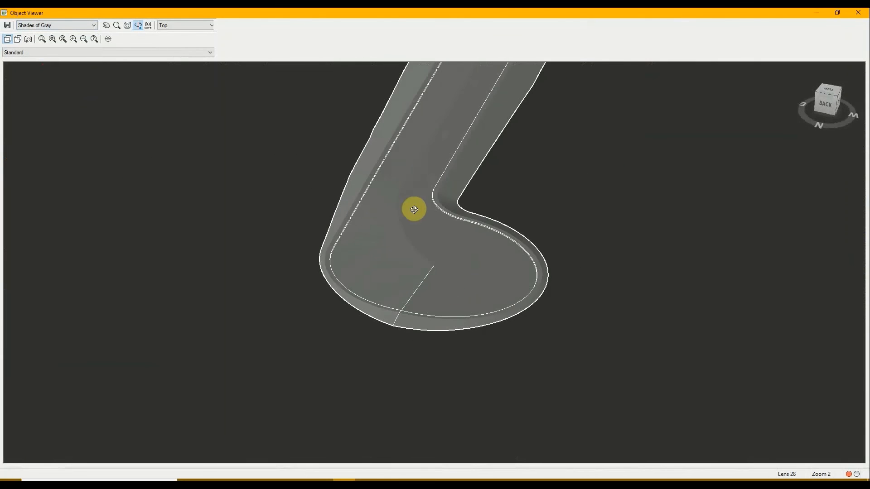
{"action": "middle_click_drag", "start_coordinate": [412, 209], "coordinate": [394, 241]}
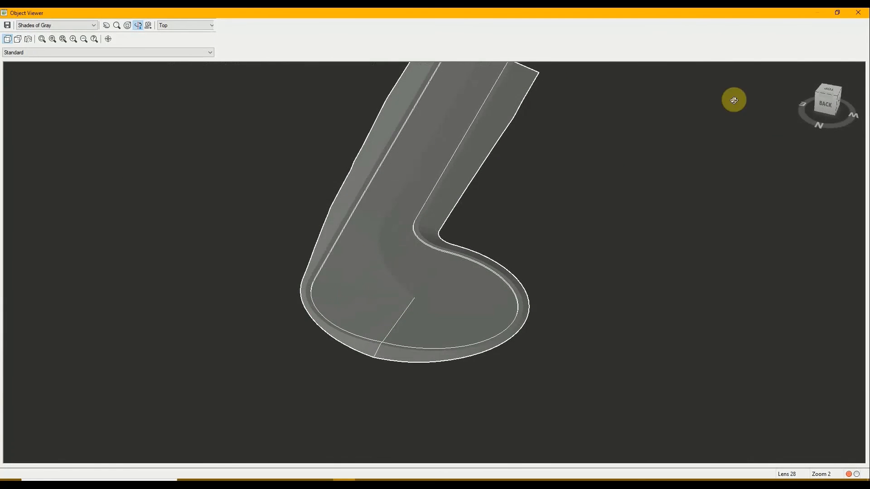
{"action": "left_click", "coordinate": [857, 14]}
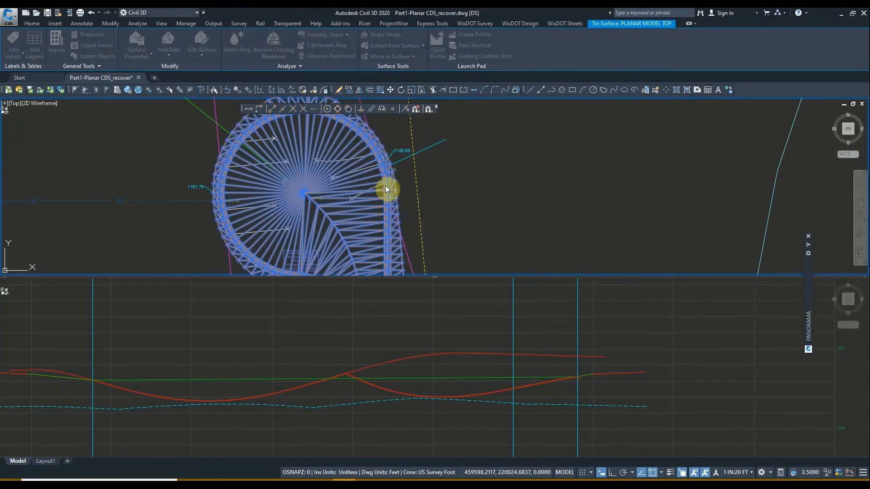
Display the PLANAR MODEL TOP surface with contours again, compare them with the water drop paths, and clear the selection.
{"action": "scroll", "coordinate": [385, 186], "scroll_direction": "down", "scroll_amount": 3}
{"action": "mouse_move", "coordinate": [364, 199]}
{"action": "middle_mouse_down"}
{"action": "mouse_move", "coordinate": [360, 172]}
{"action": "mouse_move", "coordinate": [363, 202]}
{"action": "middle_mouse_up"}
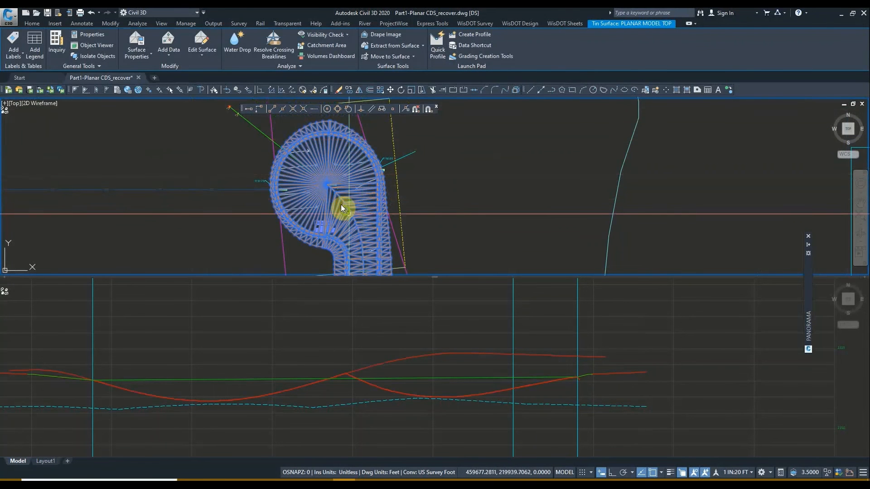
{"action": "middle_click_drag", "start_coordinate": [342, 209], "coordinate": [346, 195]}
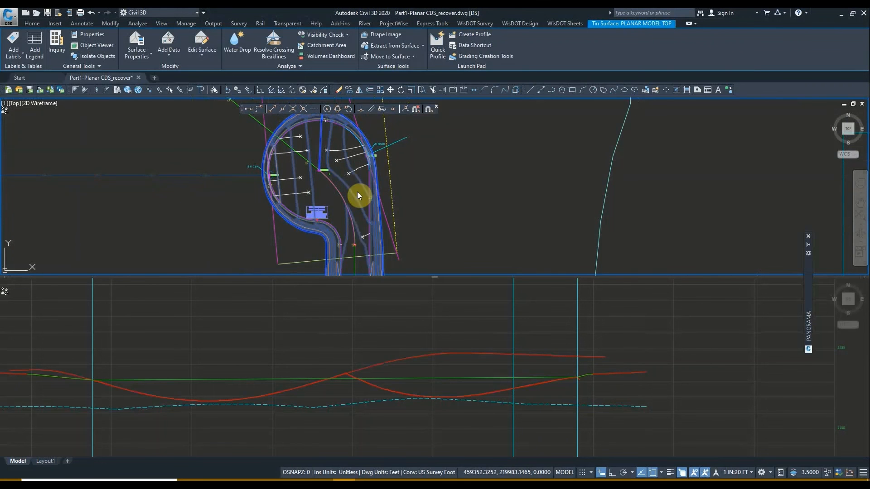
{"action": "middle_click_drag", "start_coordinate": [347, 176], "coordinate": [343, 188]}
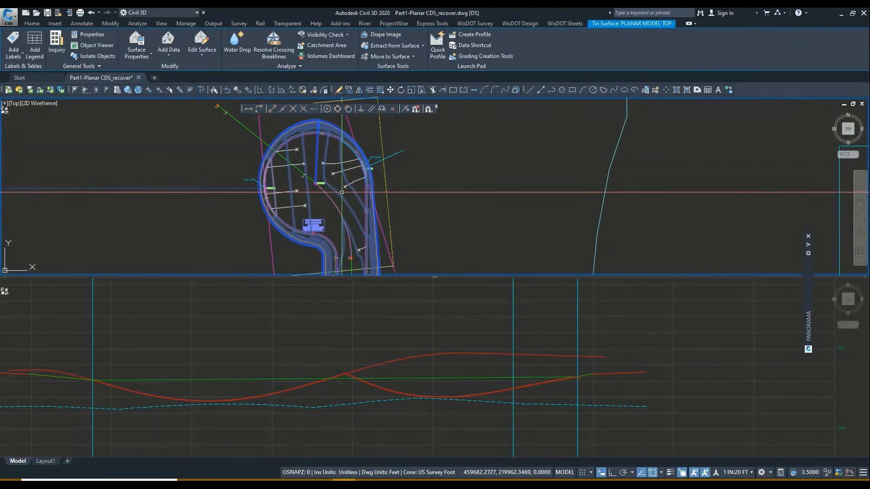
{"action": "mouse_move", "coordinate": [342, 195]}
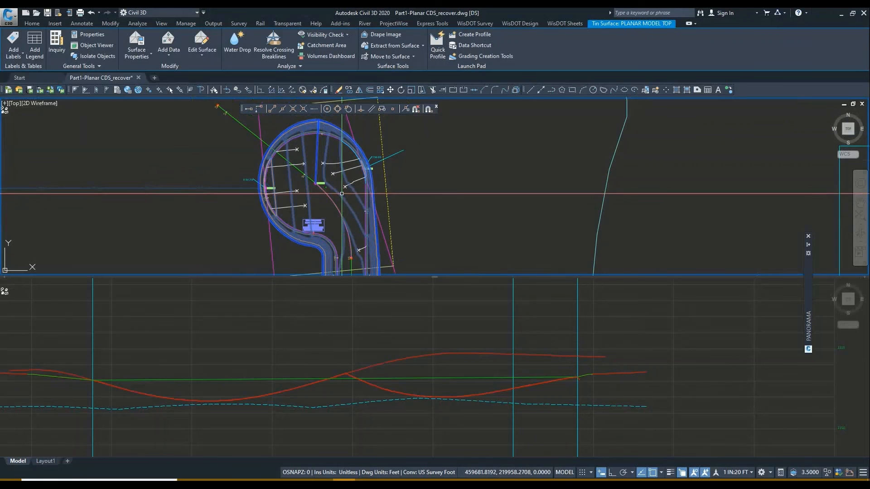
{"action": "middle_click_drag", "start_coordinate": [334, 188], "coordinate": [330, 201]}
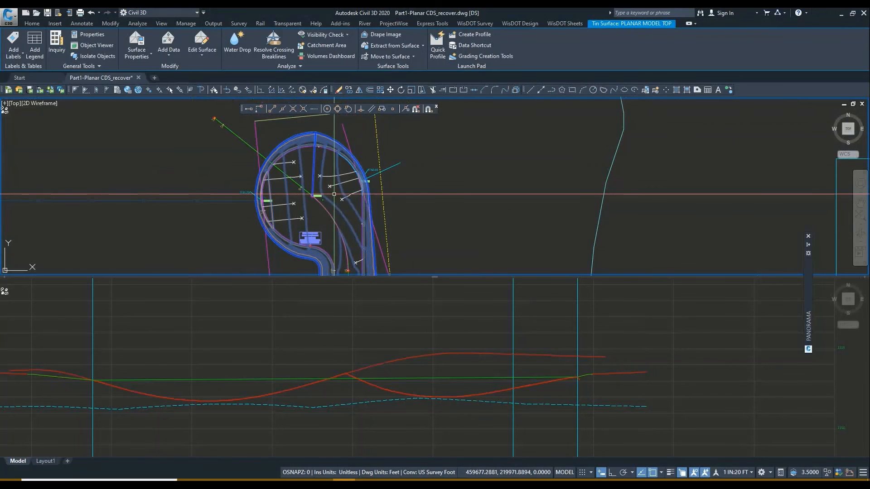
{"action": "scroll", "coordinate": [334, 195], "scroll_direction": "up", "scroll_amount": 2}
{"action": "key", "text": "Escape"}
Review the completed cul-de-sac in plan together with its profile views.
{"action": "scroll", "coordinate": [336, 207], "scroll_direction": "down", "scroll_amount": 1}
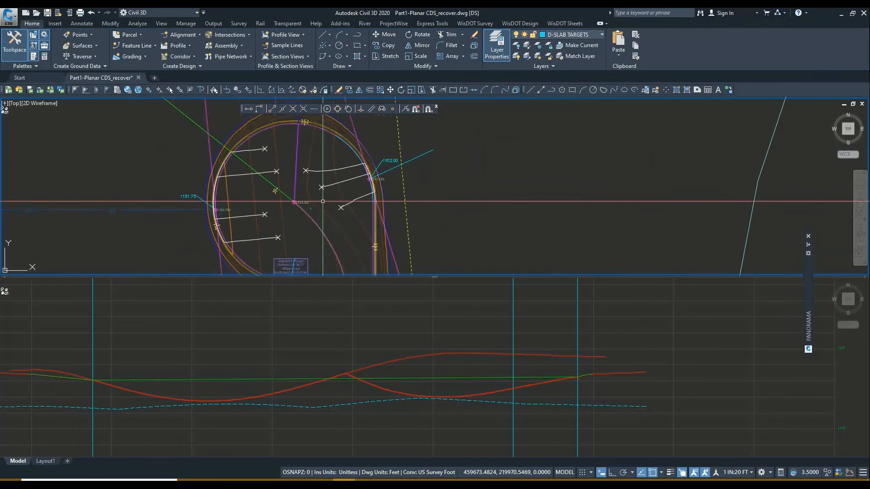
{"action": "scroll", "coordinate": [323, 201], "scroll_direction": "down", "scroll_amount": 1}
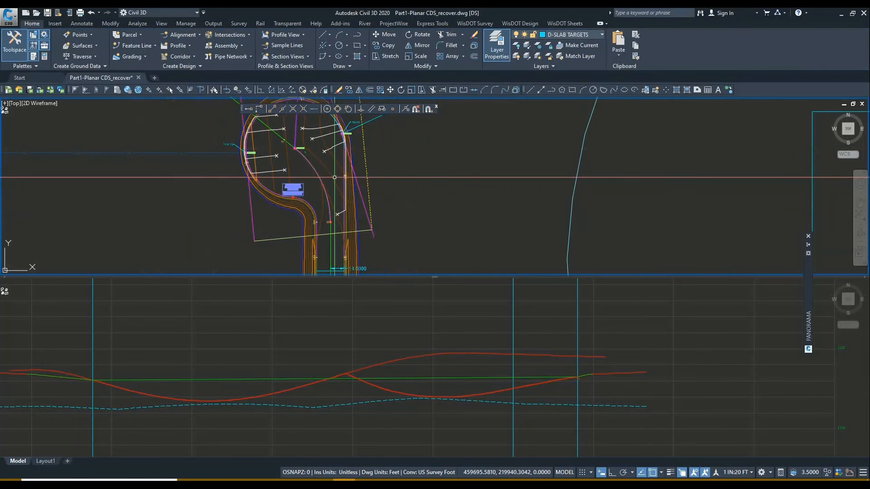
{"action": "scroll", "coordinate": [335, 177], "scroll_direction": "up", "scroll_amount": 2}
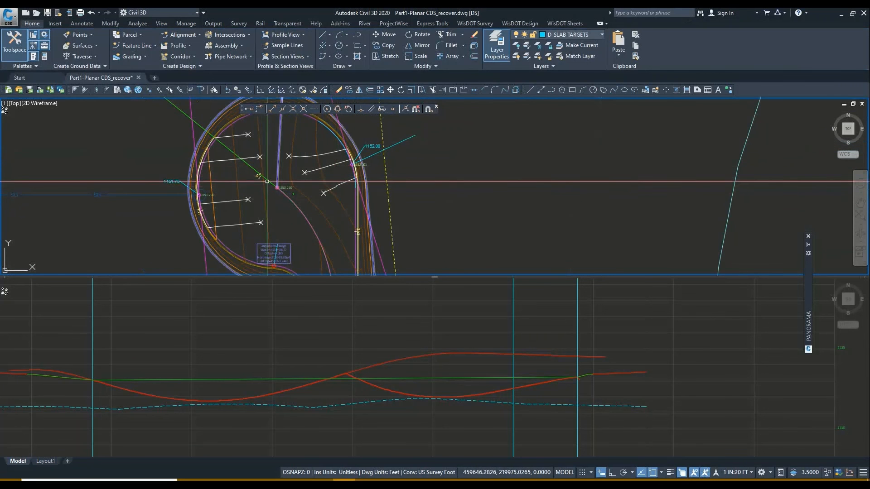
{"action": "scroll", "coordinate": [215, 193], "scroll_direction": "down", "scroll_amount": 4}
{"action": "left_click", "coordinate": [311, 323]}
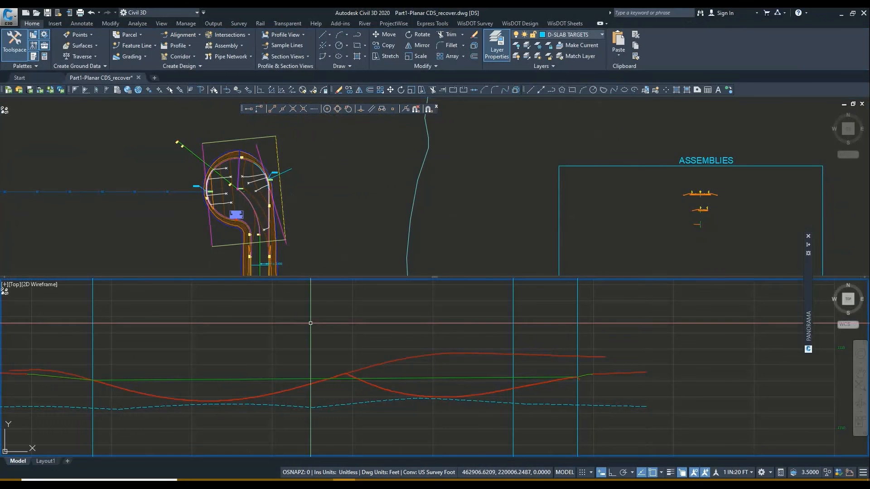
{"action": "scroll", "coordinate": [350, 338], "scroll_direction": "down", "scroll_amount": 5}
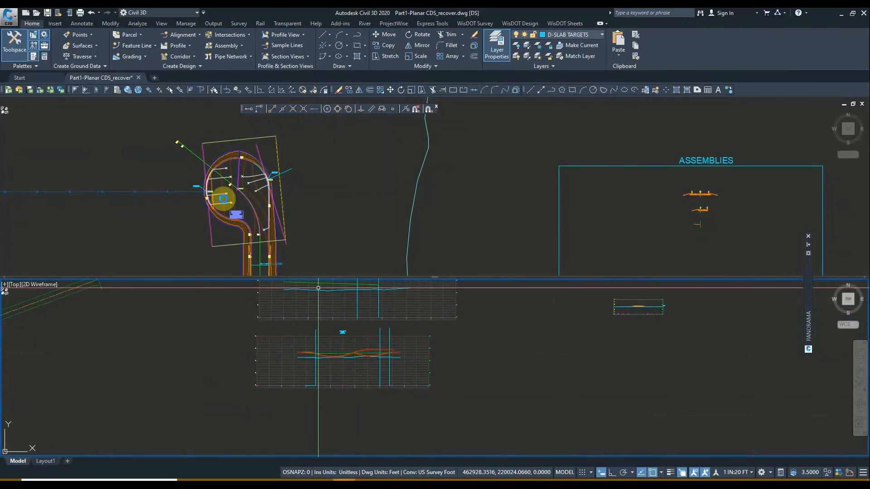
{"action": "left_click", "coordinate": [223, 198]}
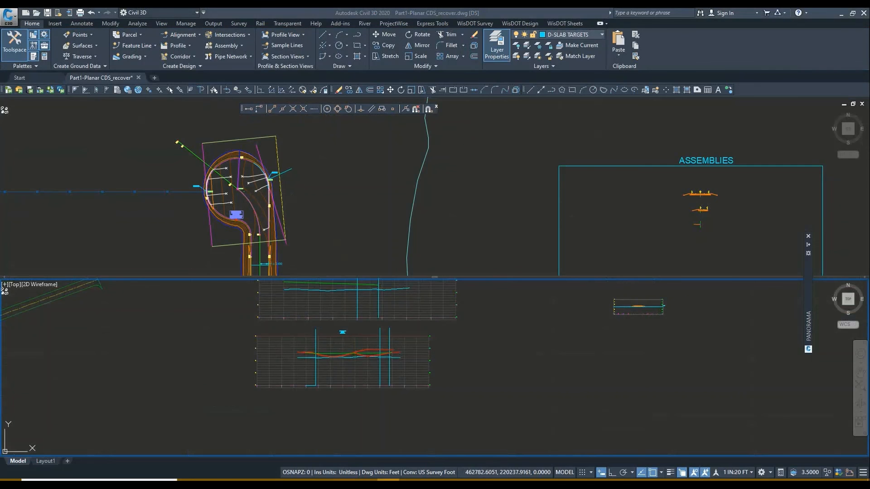